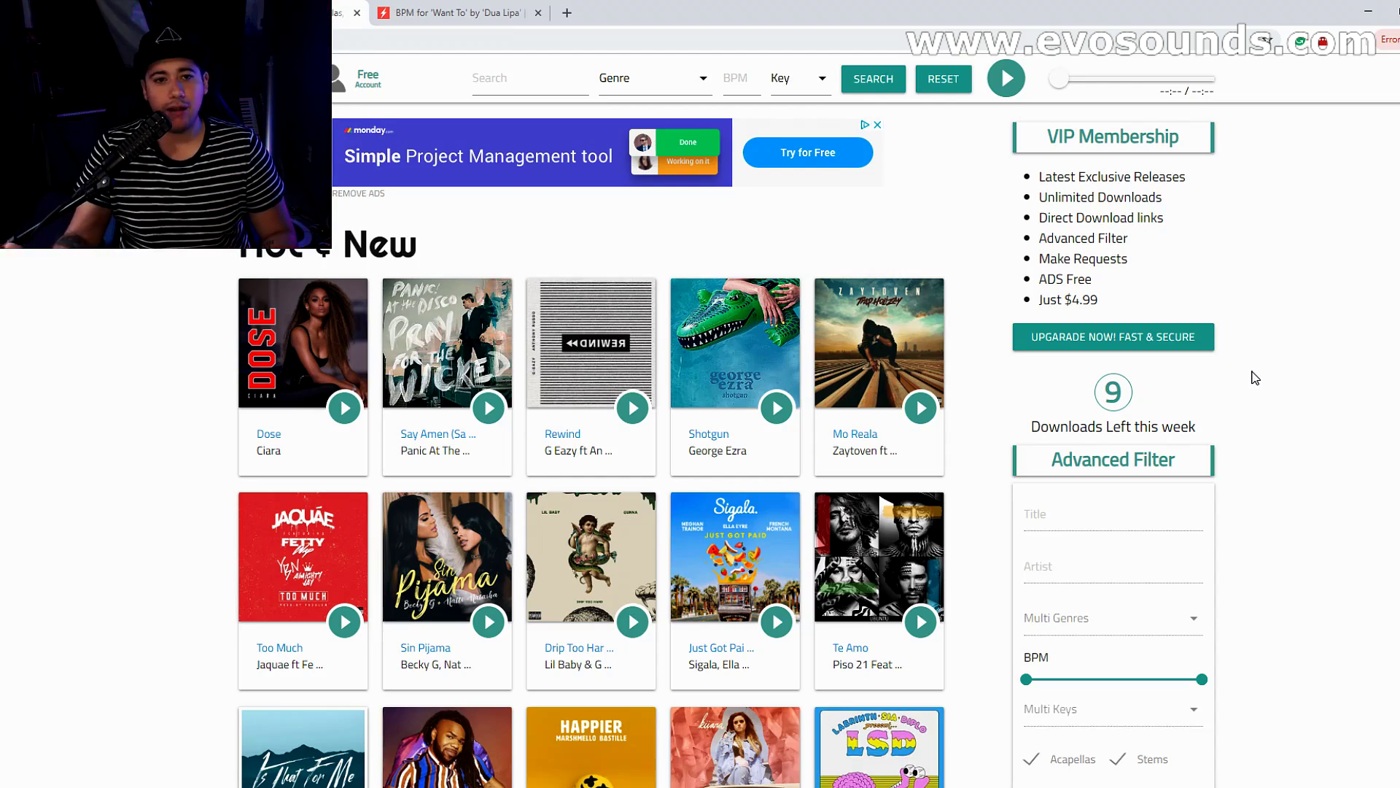
# Step: Browse the Hot & New and Top Downloads acapella listings, and open the BPM page for "Want To" by Dua Lipa
pyautogui.scroll(-12, 671, 452)
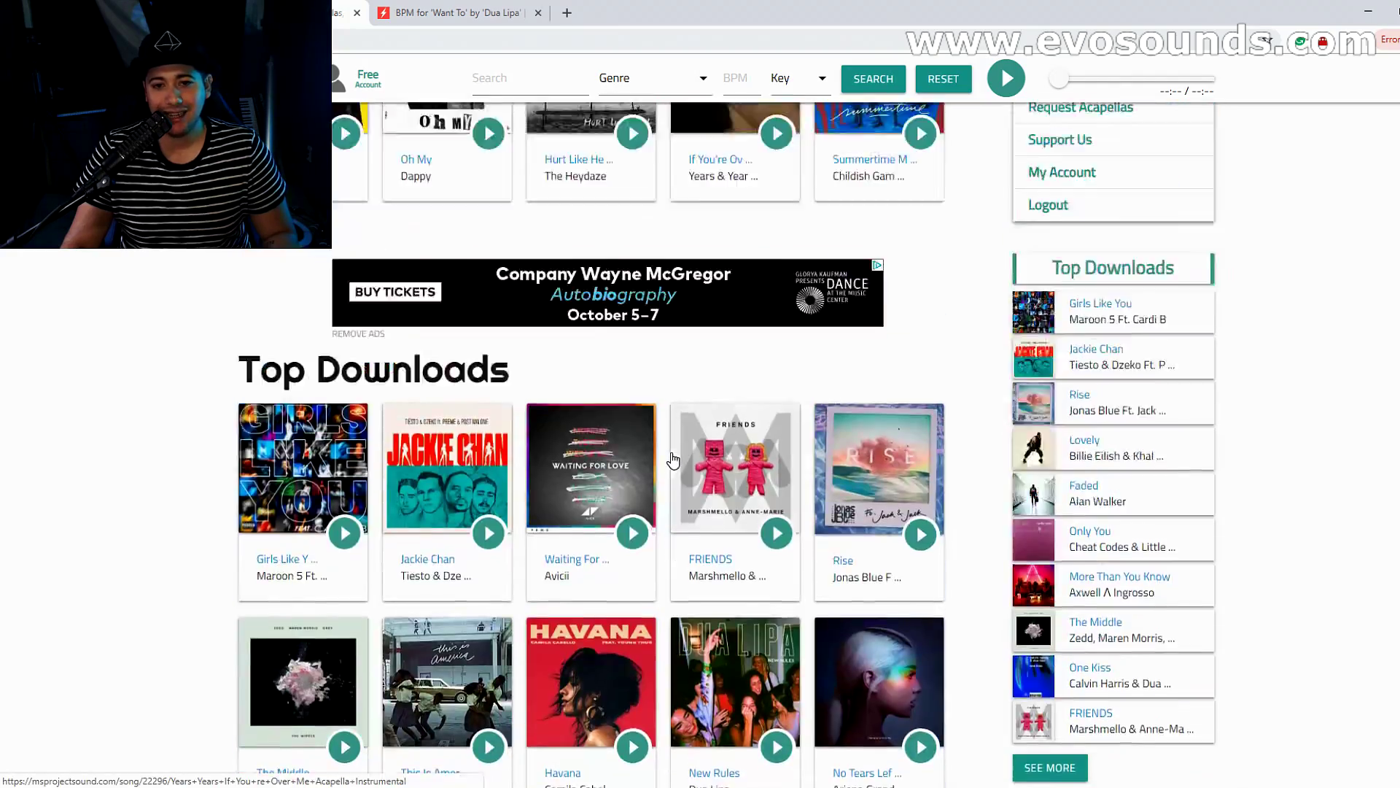
pyautogui.scroll(10, 673, 458)
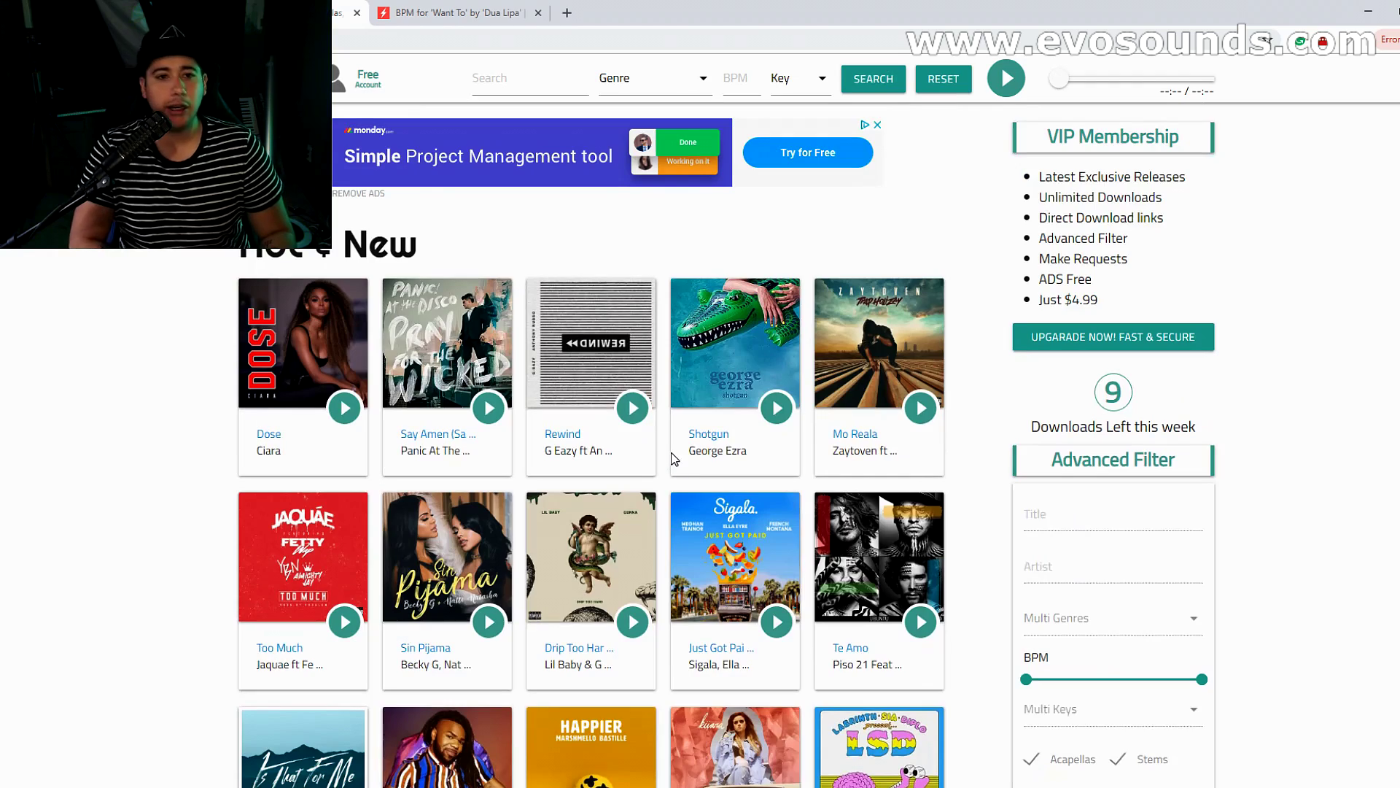
pyautogui.scroll(-8, 178, 616)
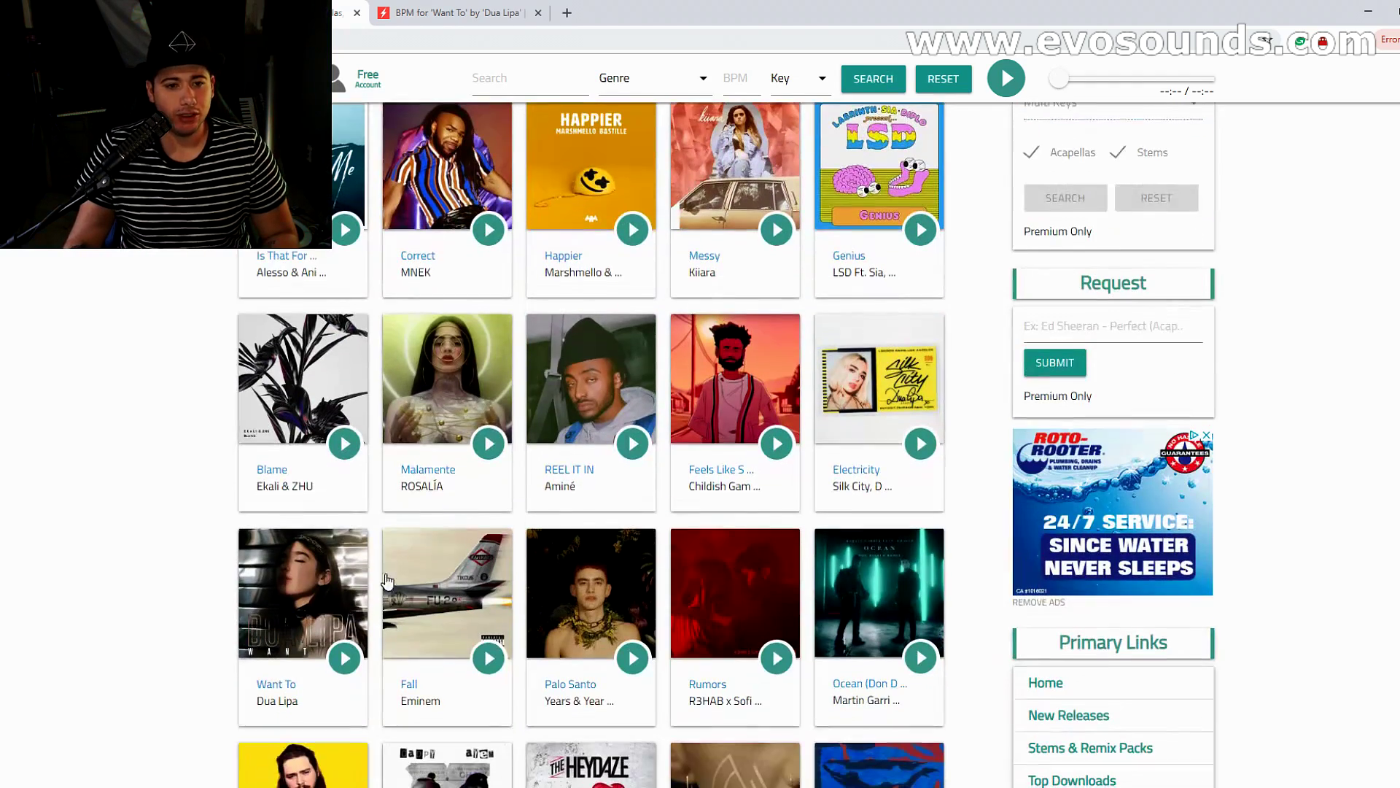
pyautogui.scroll(8, 208, 721)
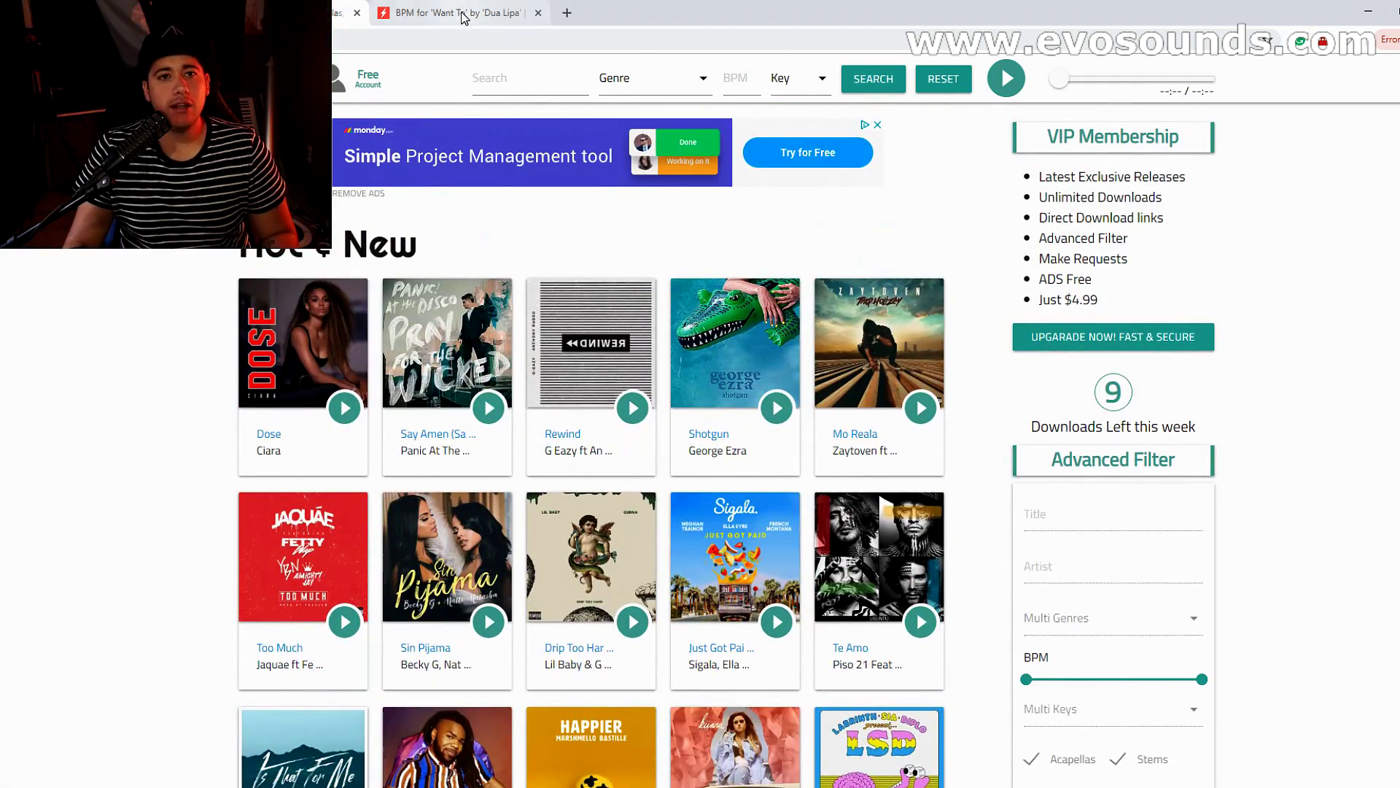
pyautogui.click(460, 12)
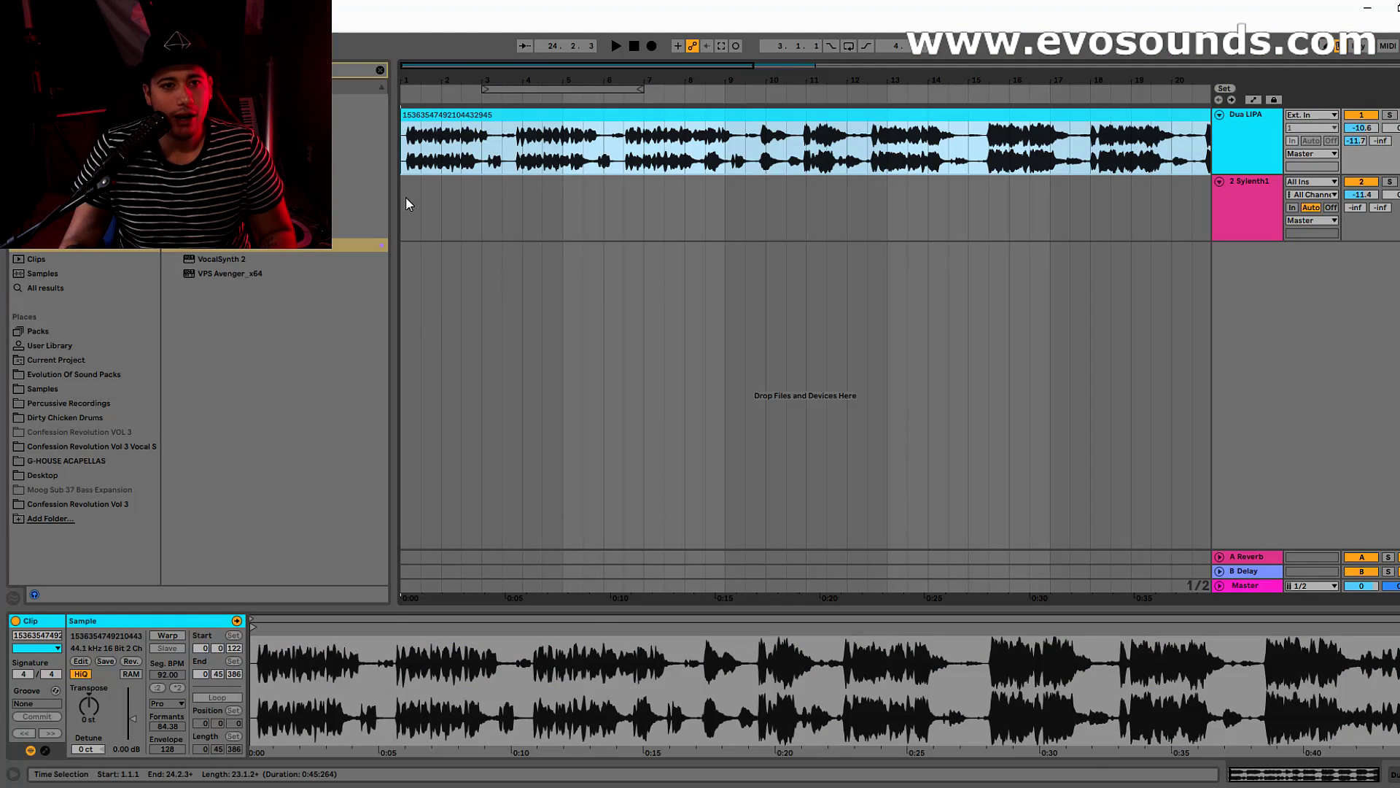
# Step: In Ableton Live, mark bars 1 to 4 on the Sylenth1 track and set the project tempo to match the acapella
pyautogui.moveTo(407, 204); pyautogui.dragTo(563, 208)
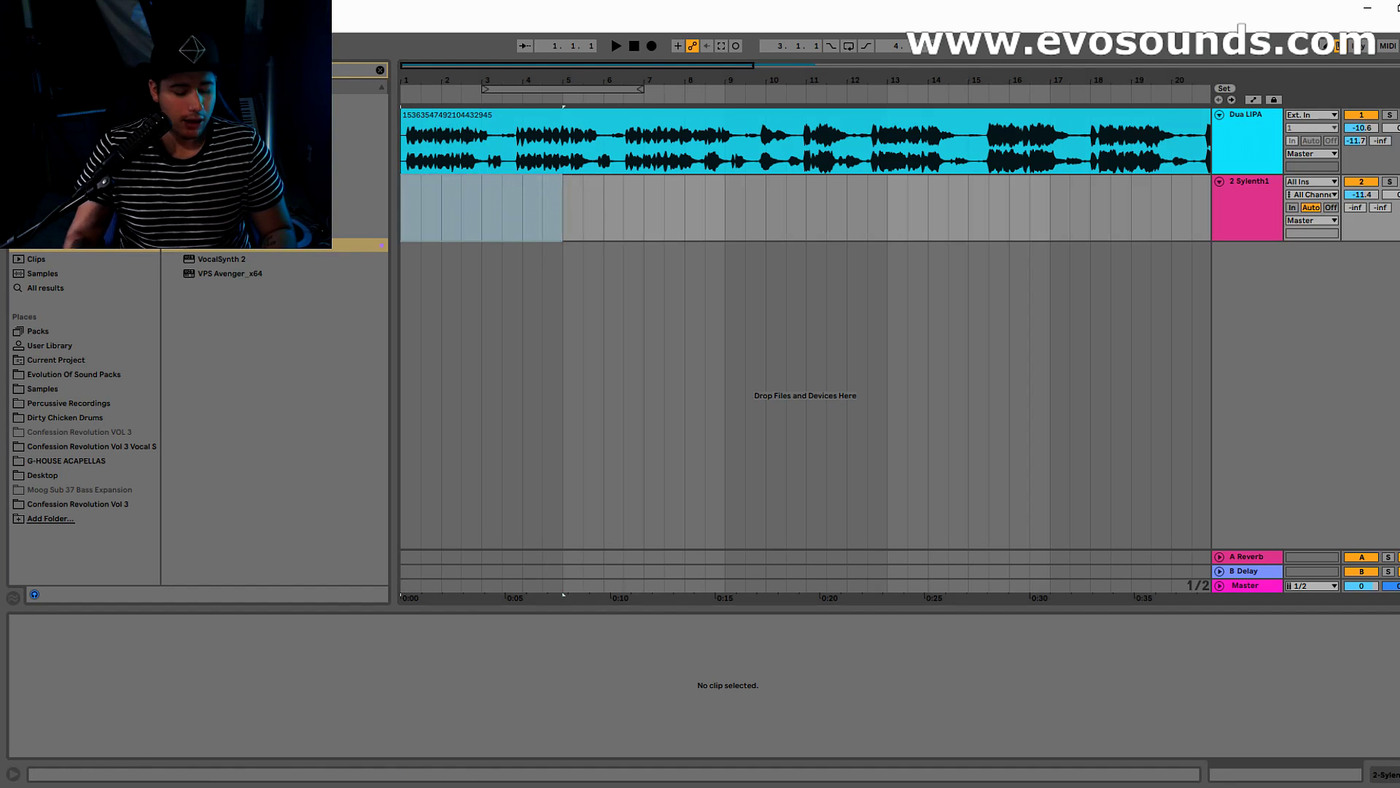
pyautogui.press('Return')
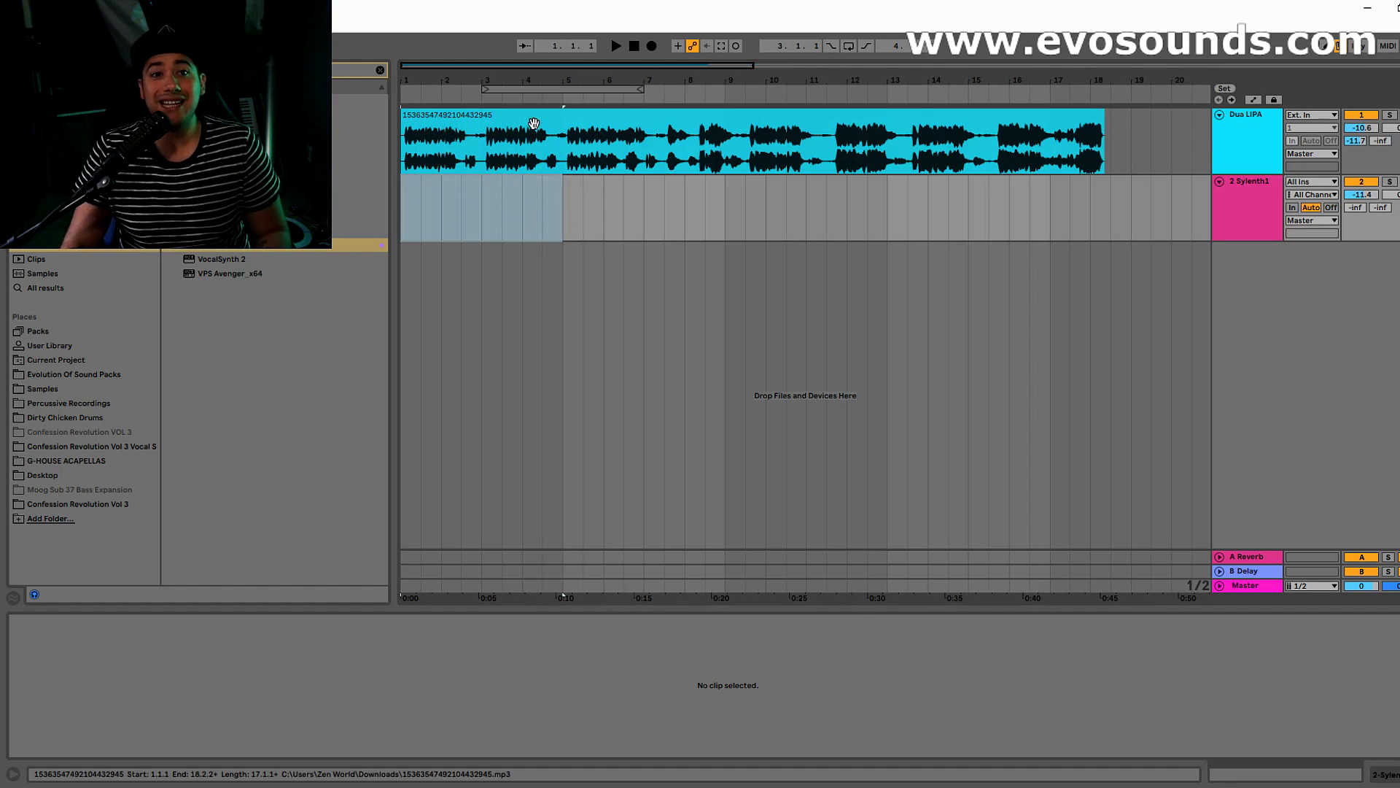
# Step: Move the vocal clip on the Dua LIPA track about one beat later, from bar 1 to around 1.2
pyautogui.click(500, 115)
pyautogui.moveTo(421, 67); pyautogui.dragTo(519, 134)
pyautogui.moveTo(406, 64); pyautogui.dragTo(409, 131)
pyautogui.moveTo(508, 149); pyautogui.dragTo(598, 152)
pyautogui.click(600, 152)
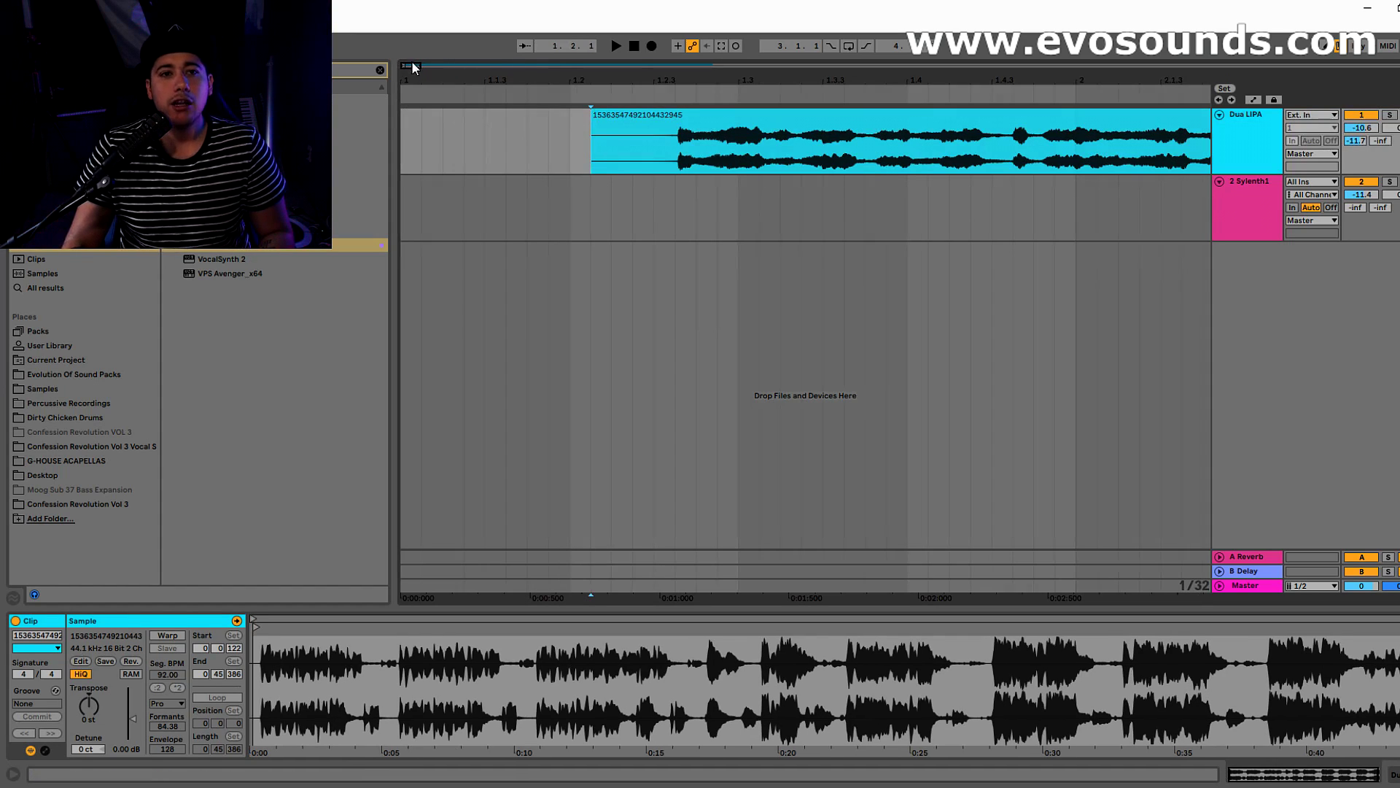
# Step: Fine-tune the vocal clip's timing against the grid and trim its start to 1.2.1
pyautogui.press('+')
pyautogui.press('+')
pyautogui.moveTo(779, 126); pyautogui.dragTo(730, 131)
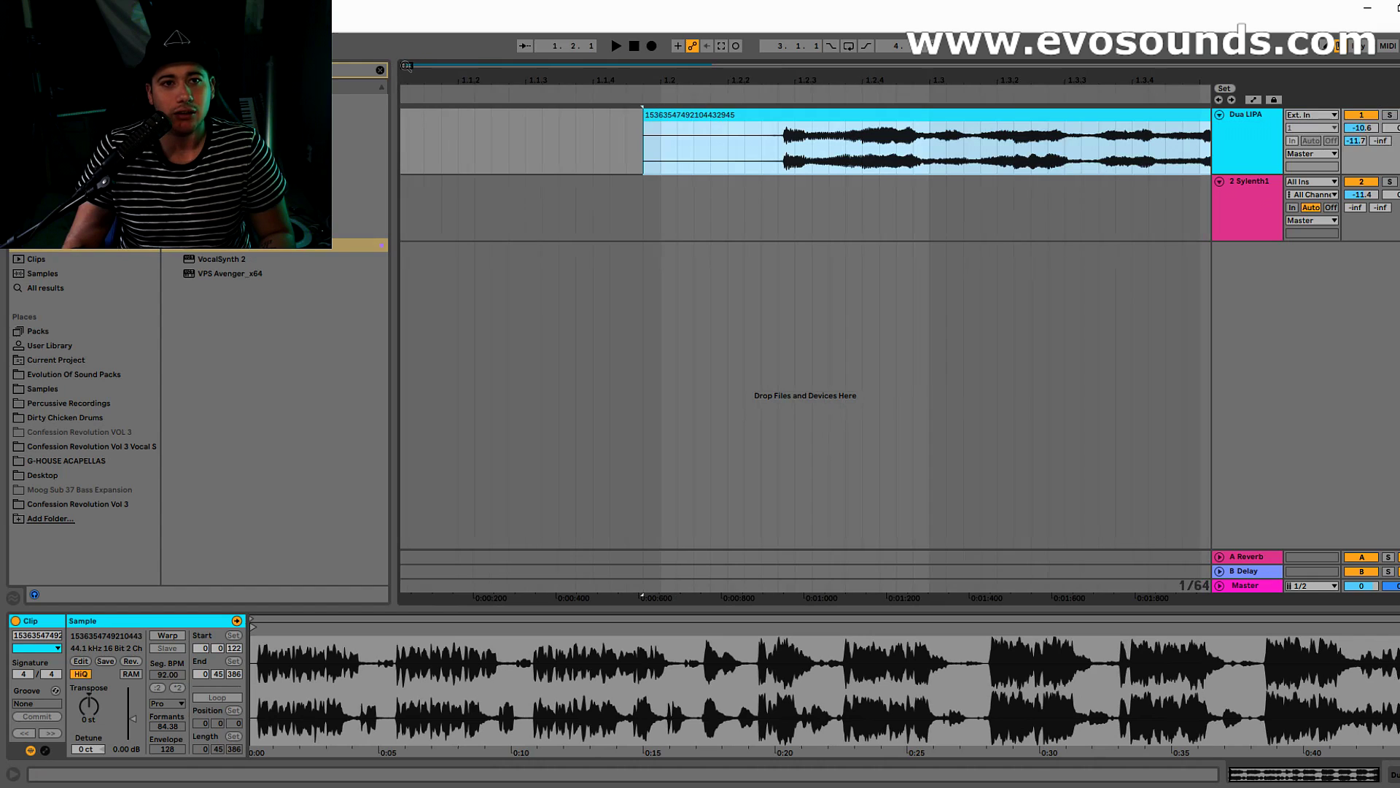
pyautogui.moveTo(406, 68); pyautogui.dragTo(406, 92)
pyautogui.moveTo(874, 120); pyautogui.dragTo(891, 122)
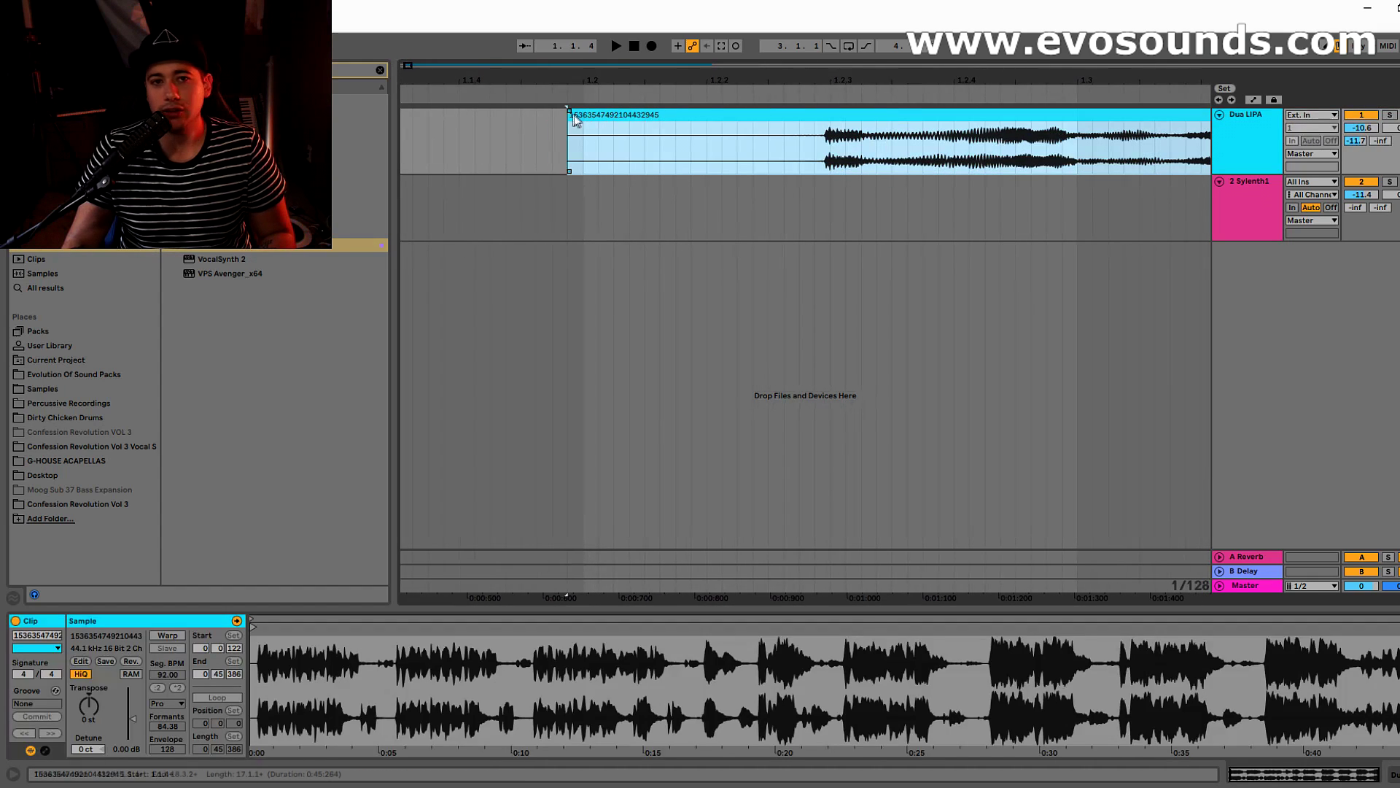
pyautogui.moveTo(568, 126); pyautogui.dragTo(585, 127)
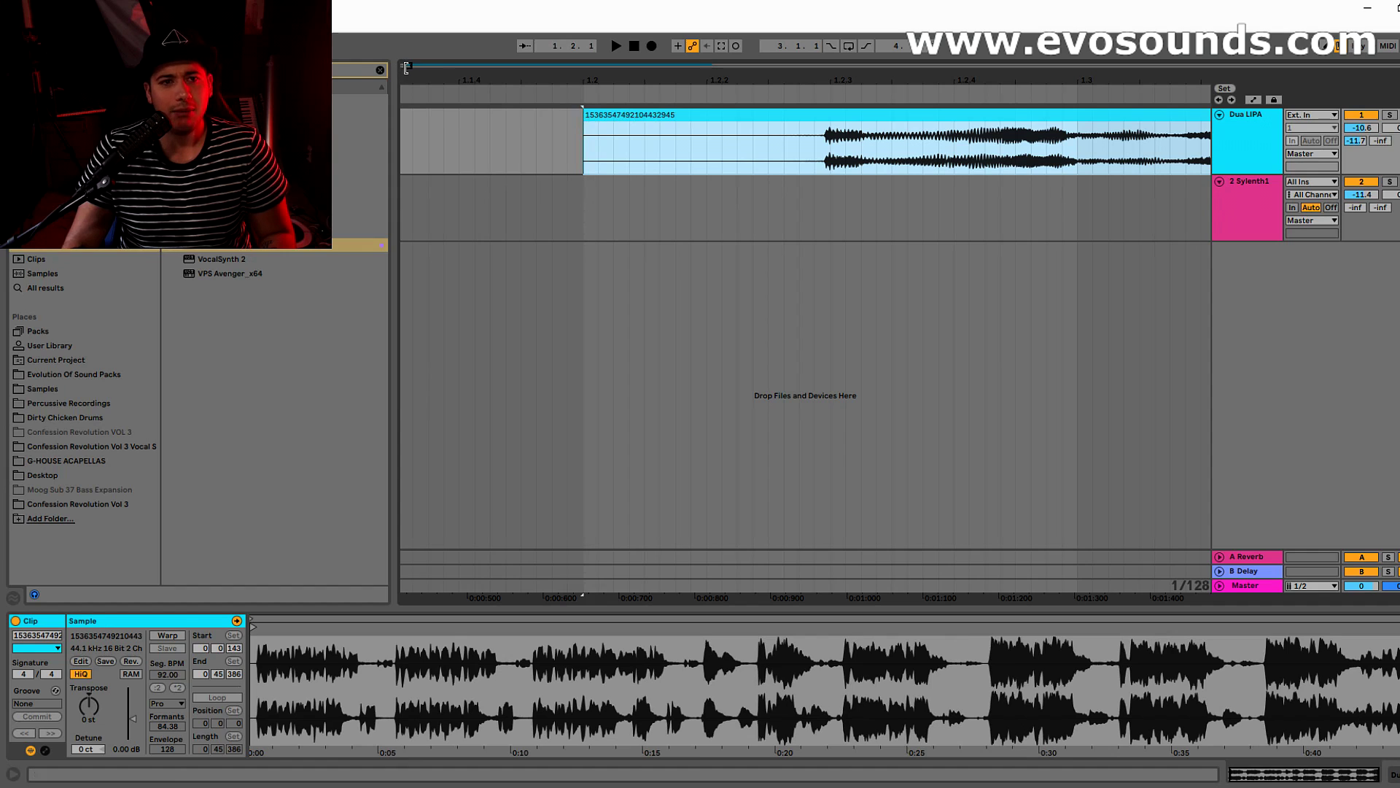
# Step: Insert an empty two-bar MIDI clip at the start of the Sylenth1 track
pyautogui.moveTo(409, 68); pyautogui.dragTo(421, 68)
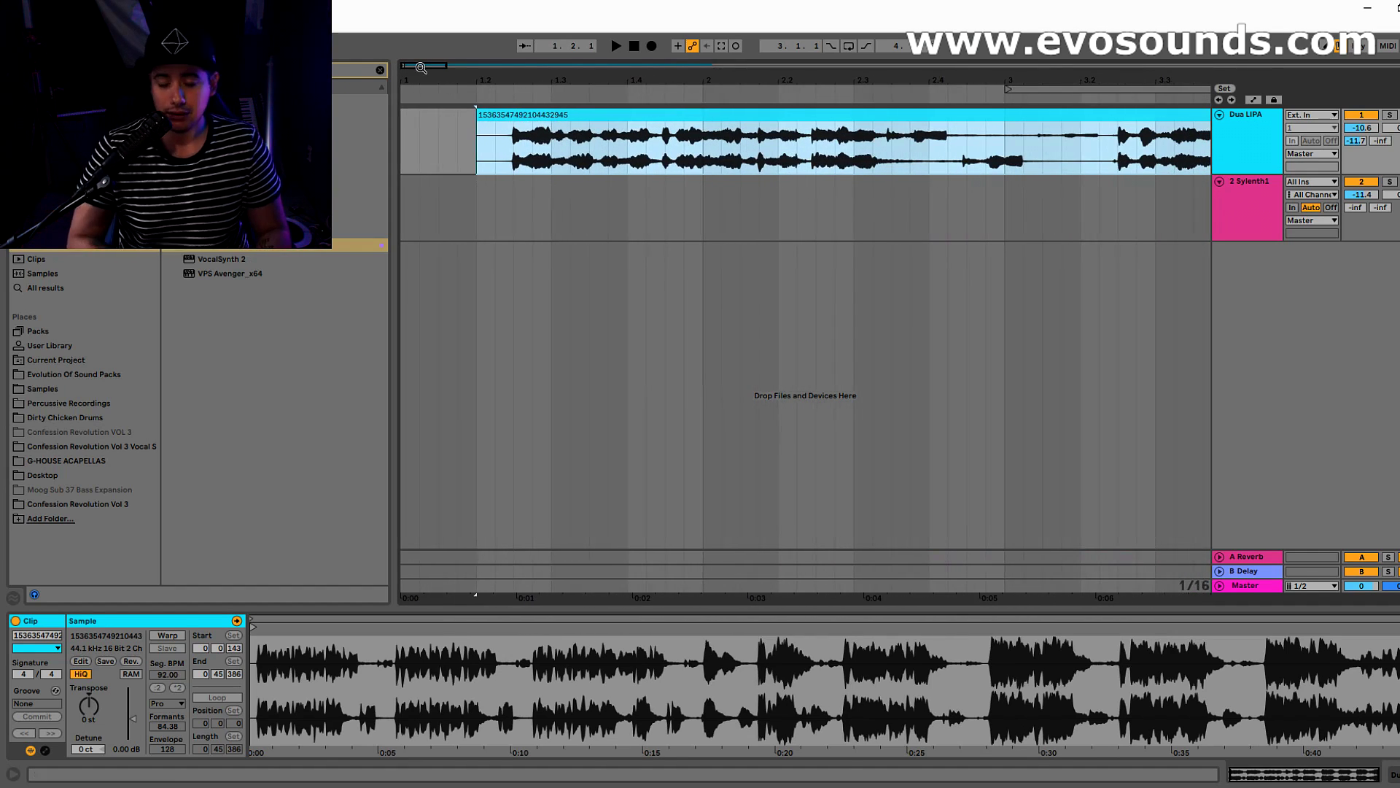
pyautogui.click(1246, 209)
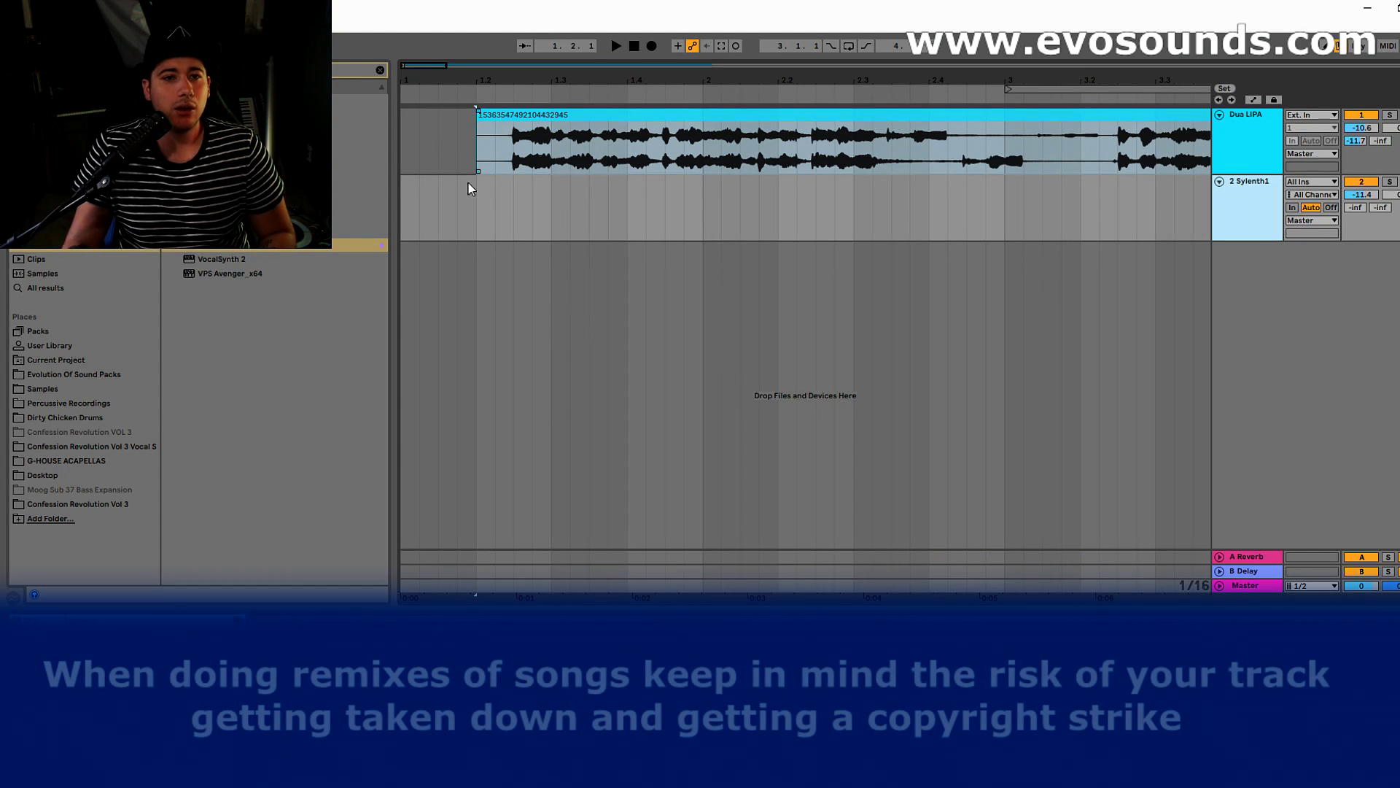
pyautogui.moveTo(405, 224); pyautogui.dragTo(999, 229)
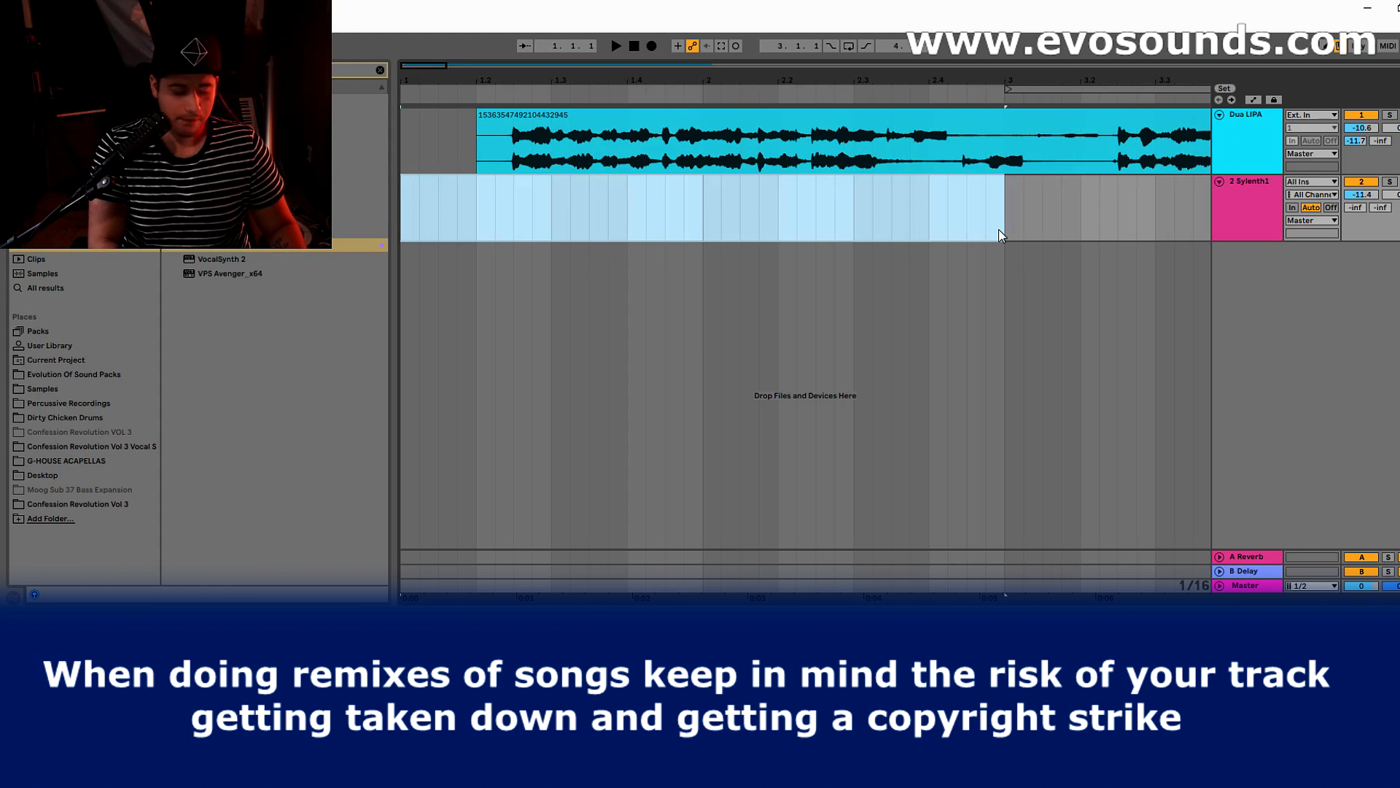
pyautogui.hotkey('ctrl', 'shift', 'm')
pyautogui.press('-')
pyautogui.press('-')
# Step: Insert an empty four-bar MIDI clip covering bars 1 to 4 of the Sylenth1 track
pyautogui.moveTo(672, 209); pyautogui.dragTo(403, 197)
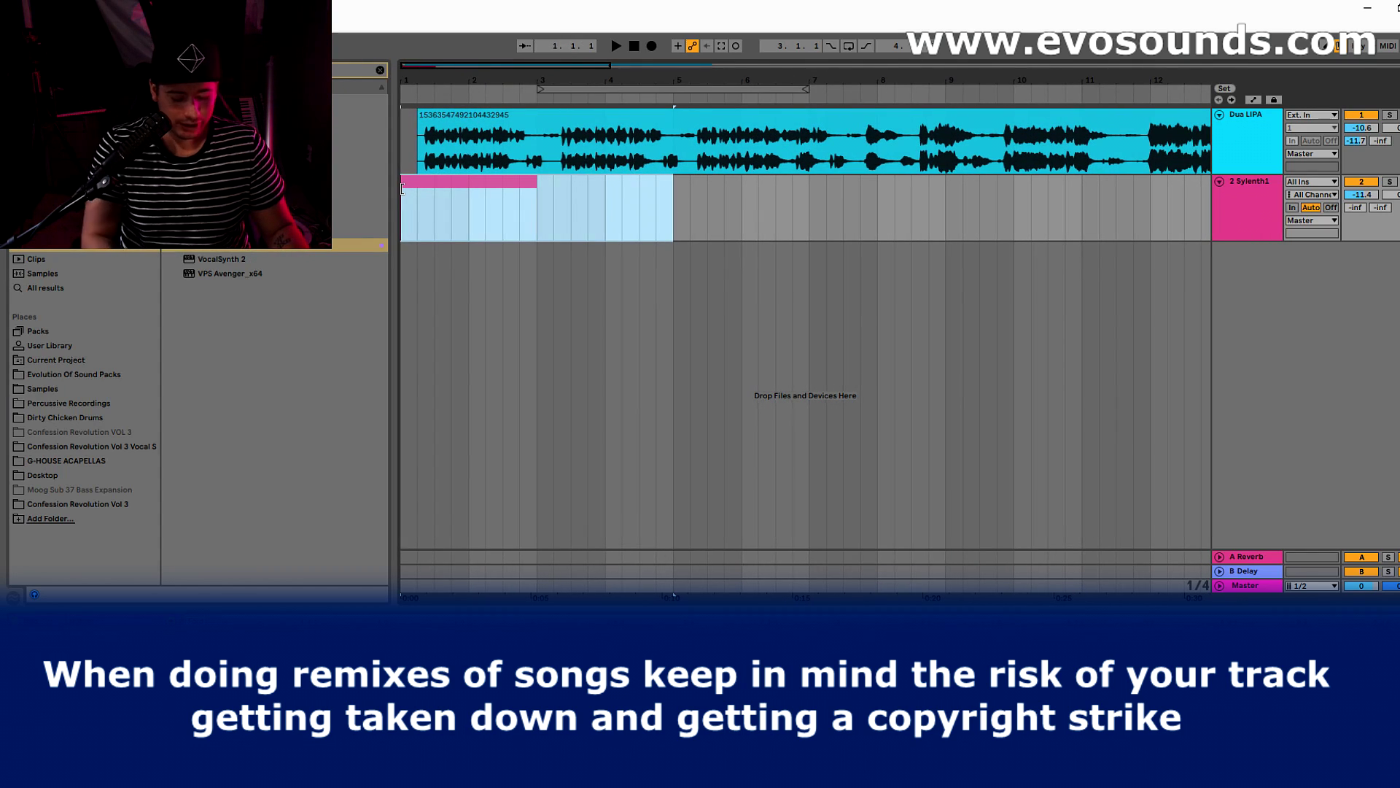
pyautogui.click(655, 241)
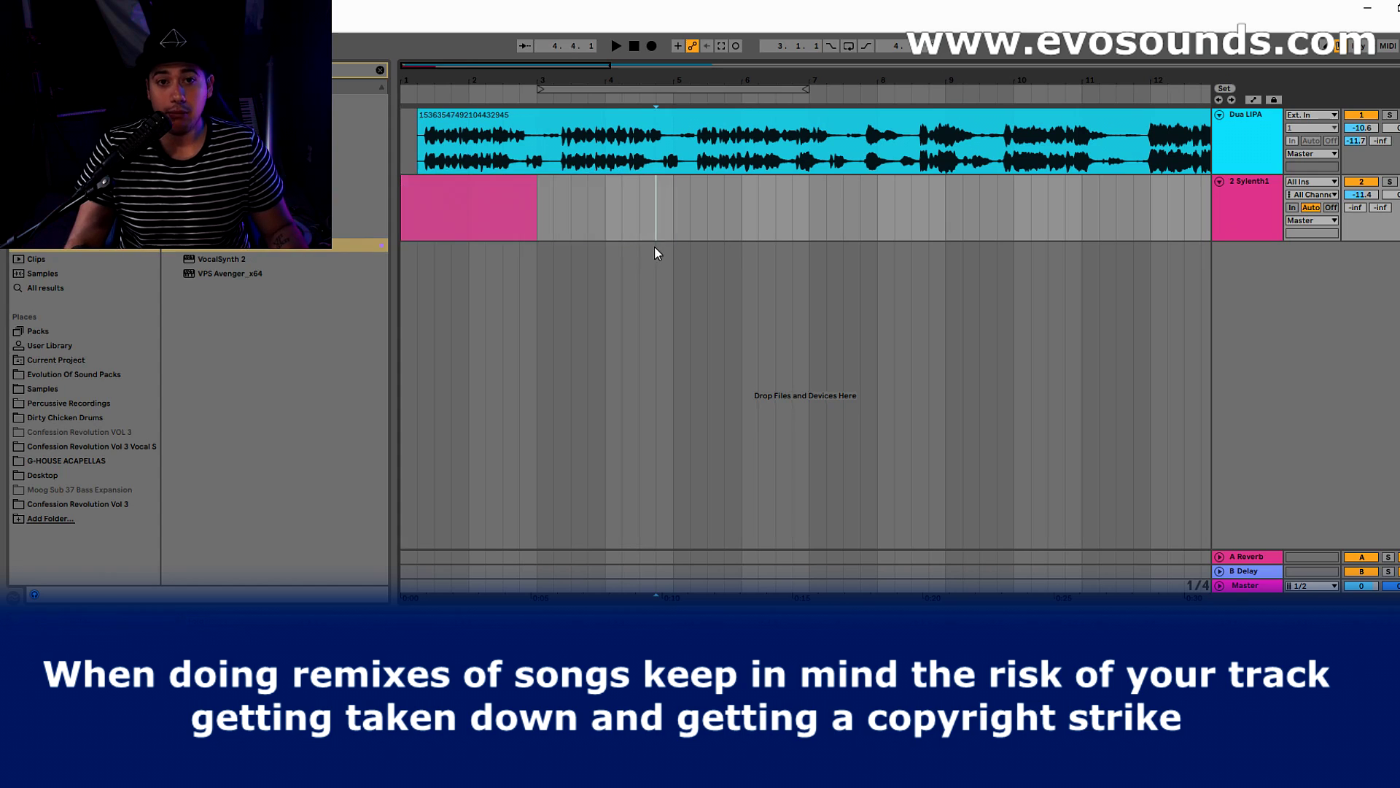
pyautogui.moveTo(672, 238)
pyautogui.mouseDown()
pyautogui.moveTo(399, 229)
pyautogui.moveTo(669, 235)
pyautogui.mouseUp()
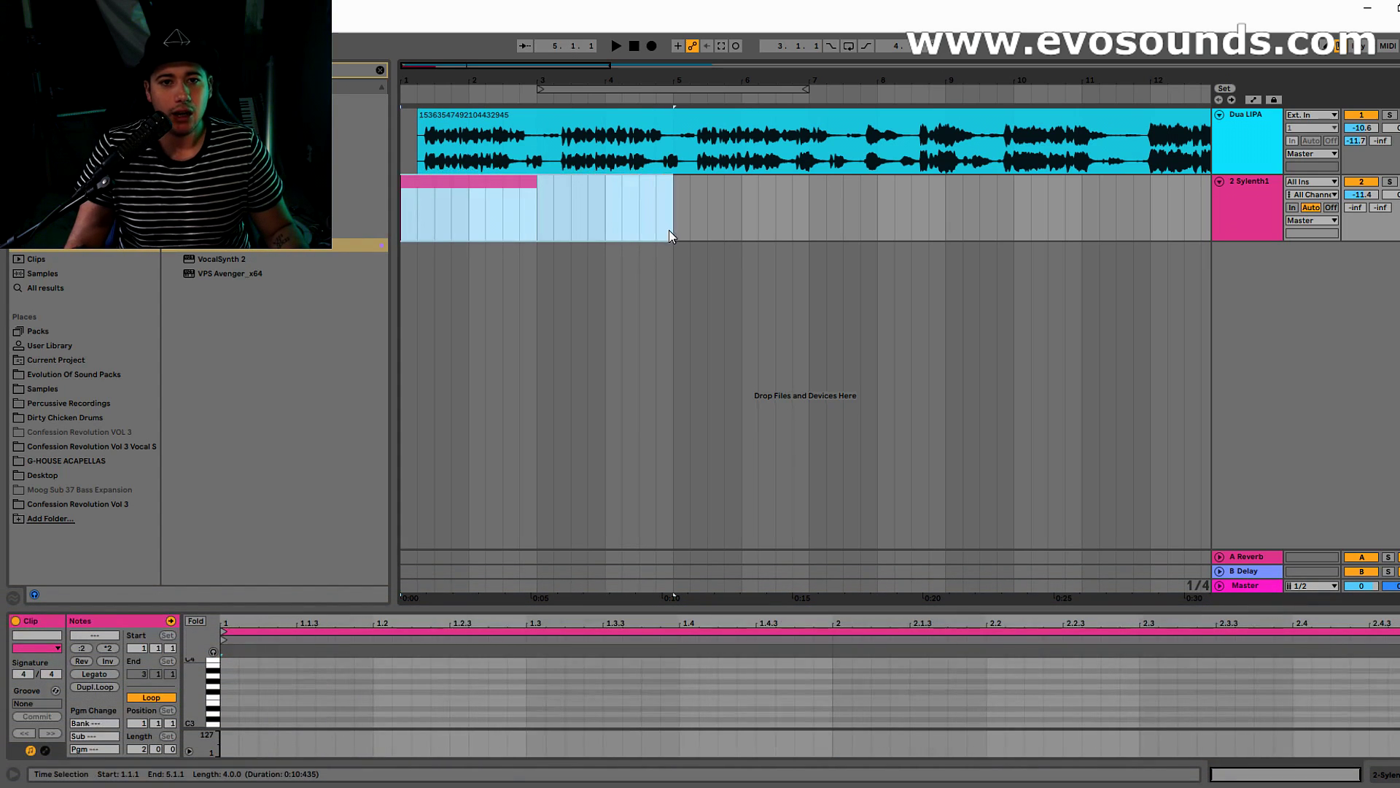
pyautogui.hotkey('ctrl', 'shift', 'm')
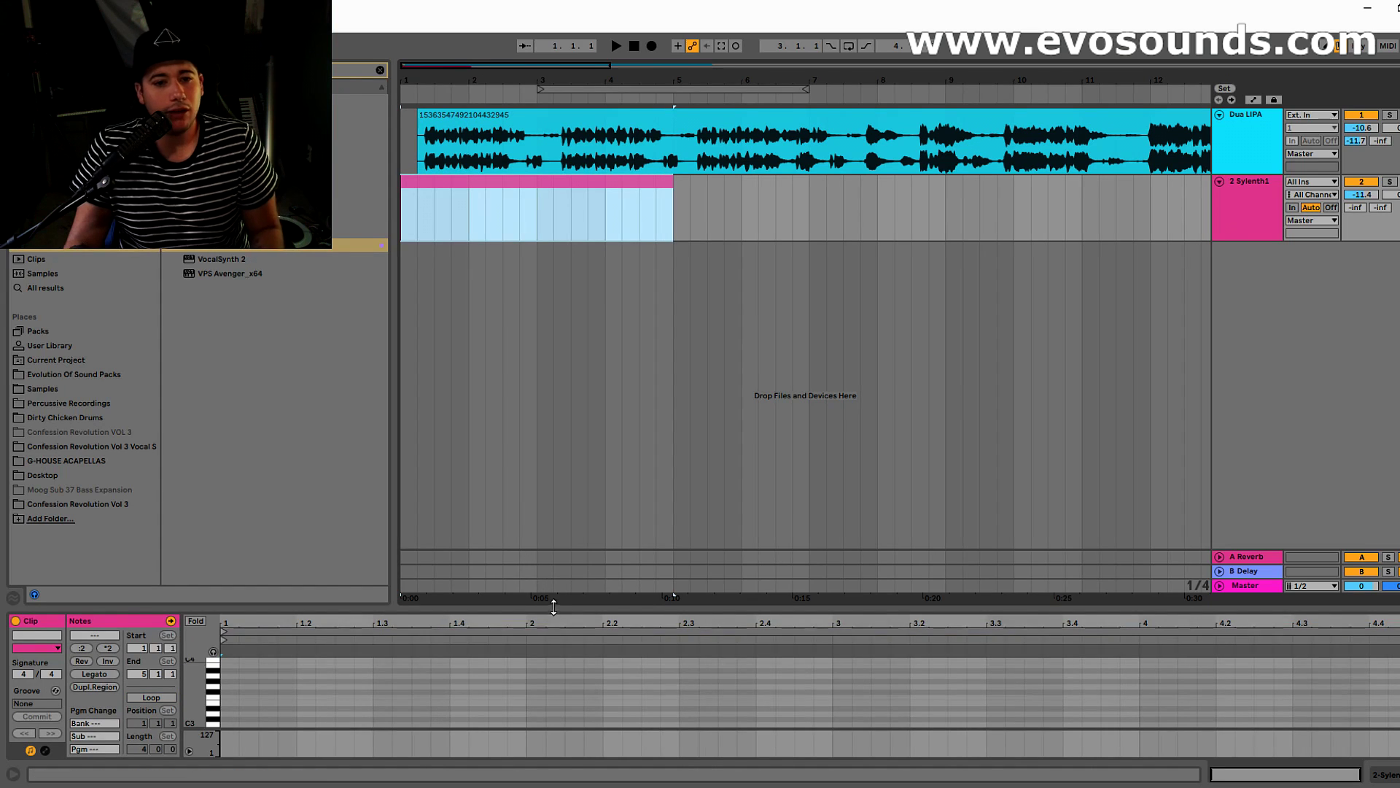
# Step: Enlarge the note editor and enter a one-bar E2 note in bar 1 and a one-bar G#2 note in bar 2
pyautogui.moveTo(553, 605); pyautogui.dragTo(527, 372)
pyautogui.moveTo(188, 586); pyautogui.dragTo(216, 536)
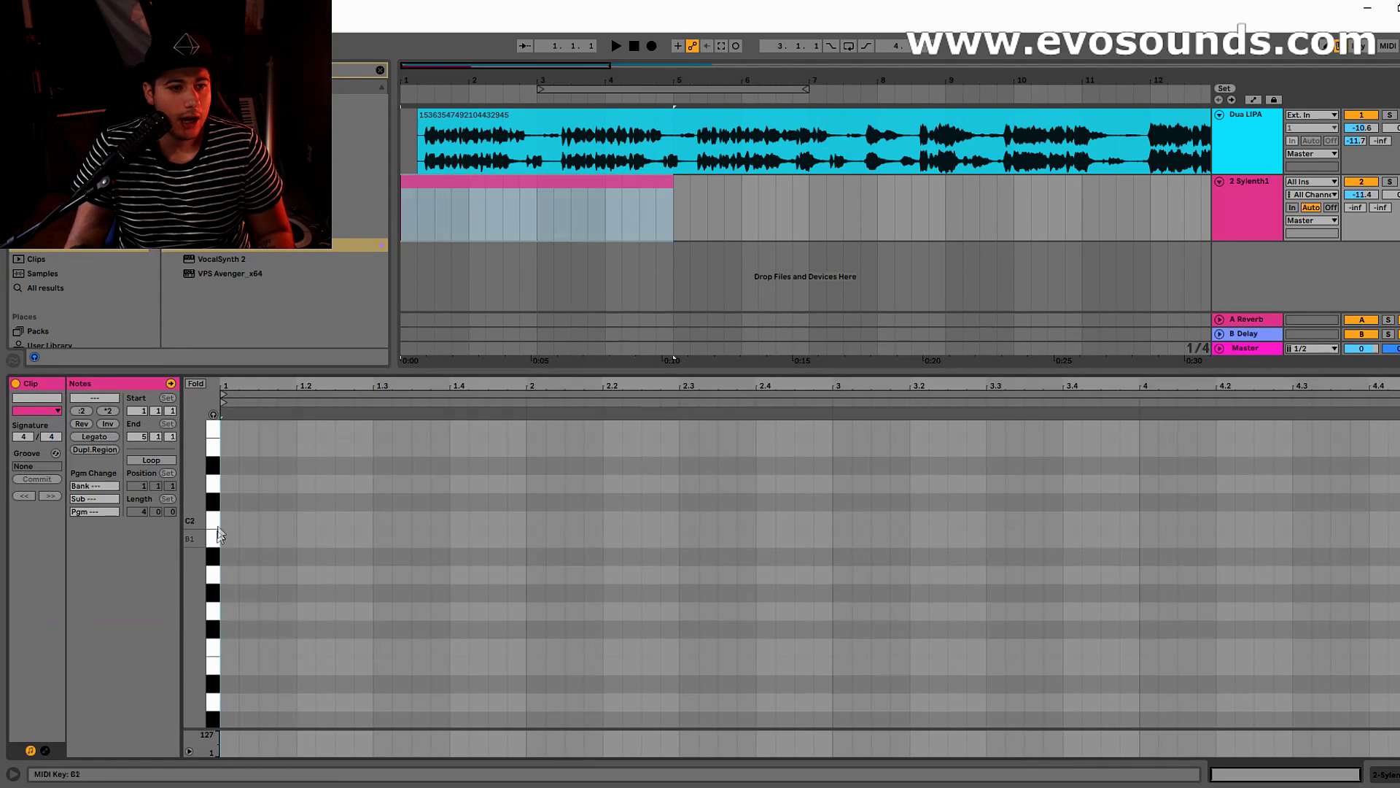
pyautogui.scroll(3, 255, 525)
pyautogui.doubleClick(232, 502)
pyautogui.moveTo(240, 503); pyautogui.dragTo(566, 538)
pyautogui.scroll(3, 379, 693)
pyautogui.hotkey('ctrl', 'd')
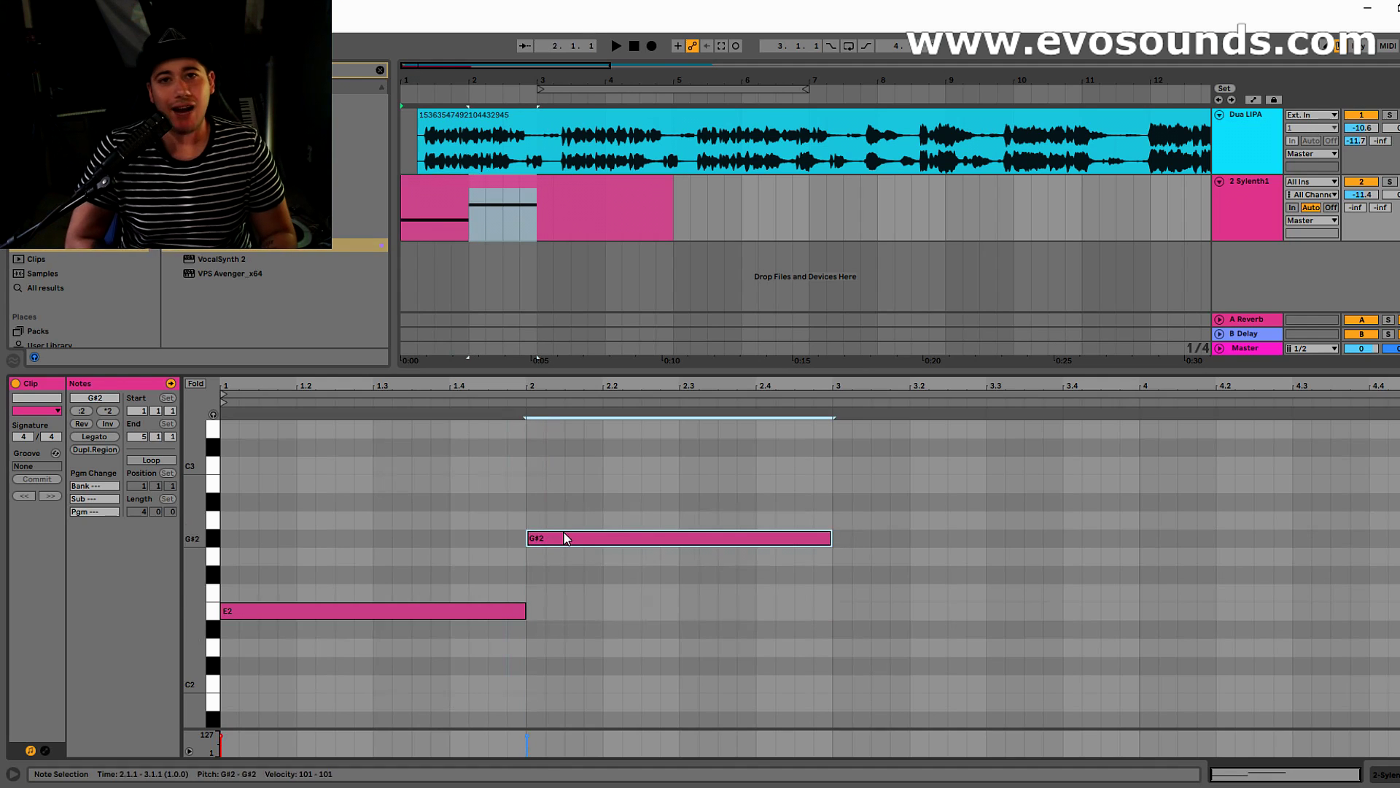
# Step: Duplicate the note into bars 3 and 4 as C# and F#, and lower the whole note sequence two octaves
pyautogui.hotkey('ctrl', 'd')
pyautogui.moveTo(886, 539); pyautogui.dragTo(890, 665)
pyautogui.hotkey('ctrl', 'd')
pyautogui.moveTo(1176, 665); pyautogui.dragTo(1189, 575)
# Step: Start playback, duplicate the four-bar MIDI clip to bar 5, and lower the Dua LIPA track volume to -14.8 dB
pyautogui.press('space')
pyautogui.click(540, 178)
pyautogui.hotkey('ctrl', 'd')
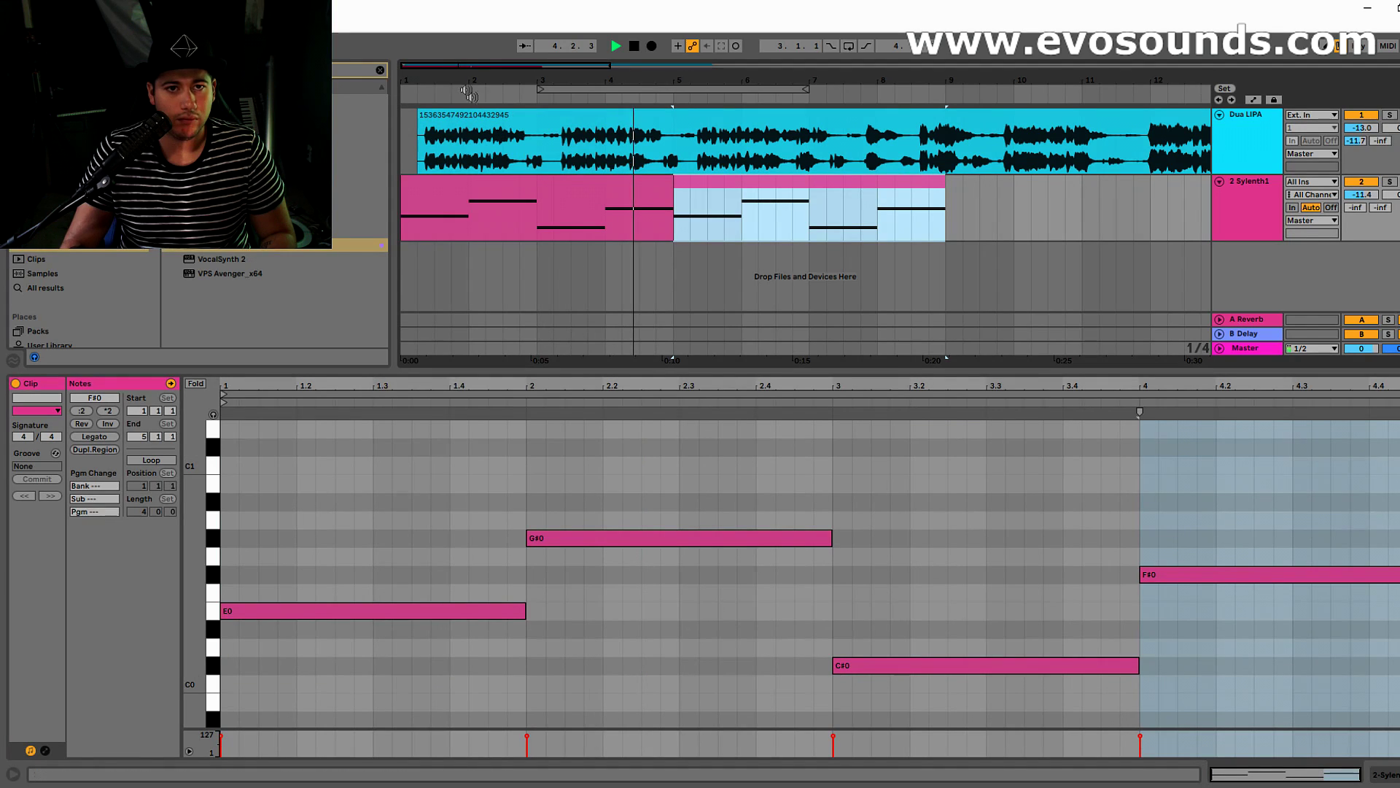
pyautogui.press('-')
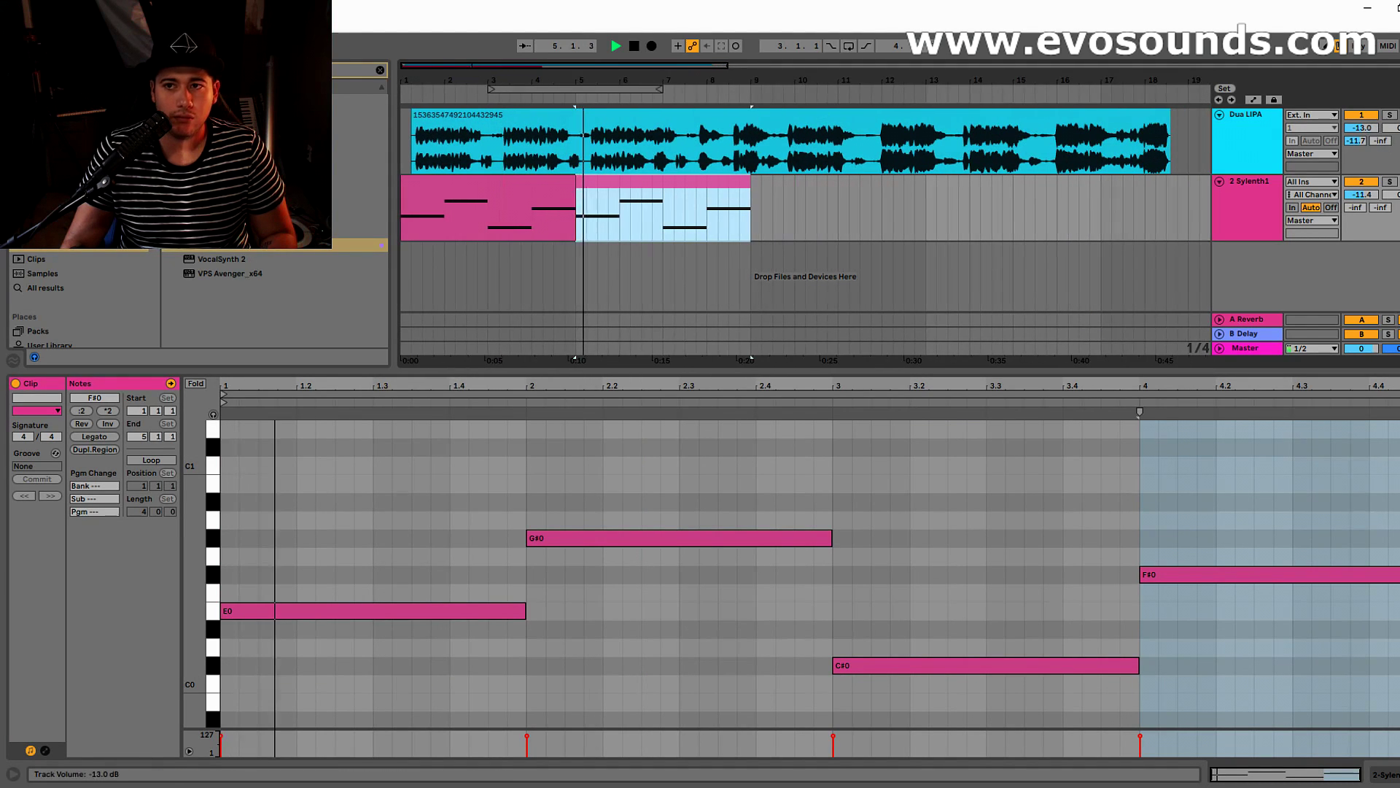
pyautogui.moveTo(1362, 128); pyautogui.dragTo(1368, 135)
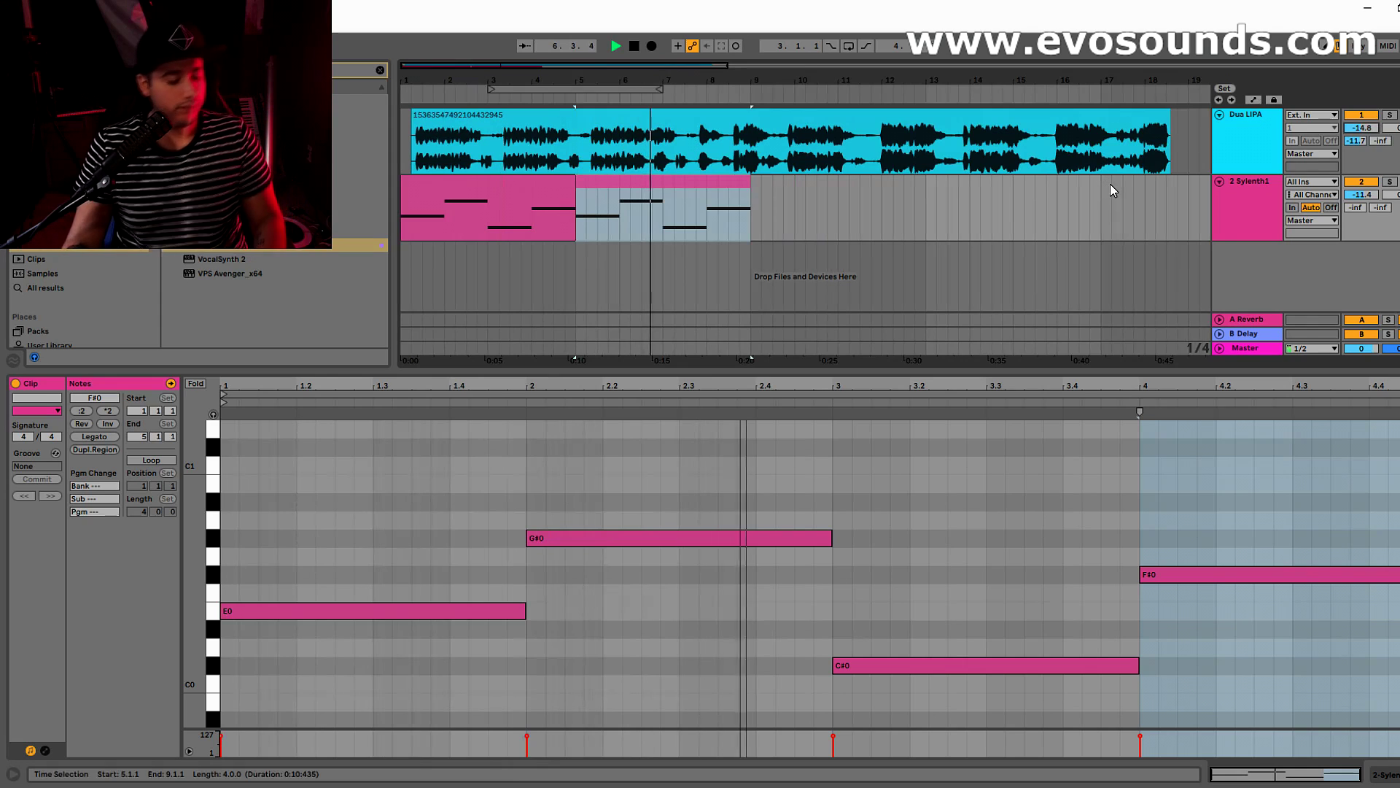
# Step: Duplicate the second MIDI clip twice more so the pattern runs through bar 16
pyautogui.click(641, 178)
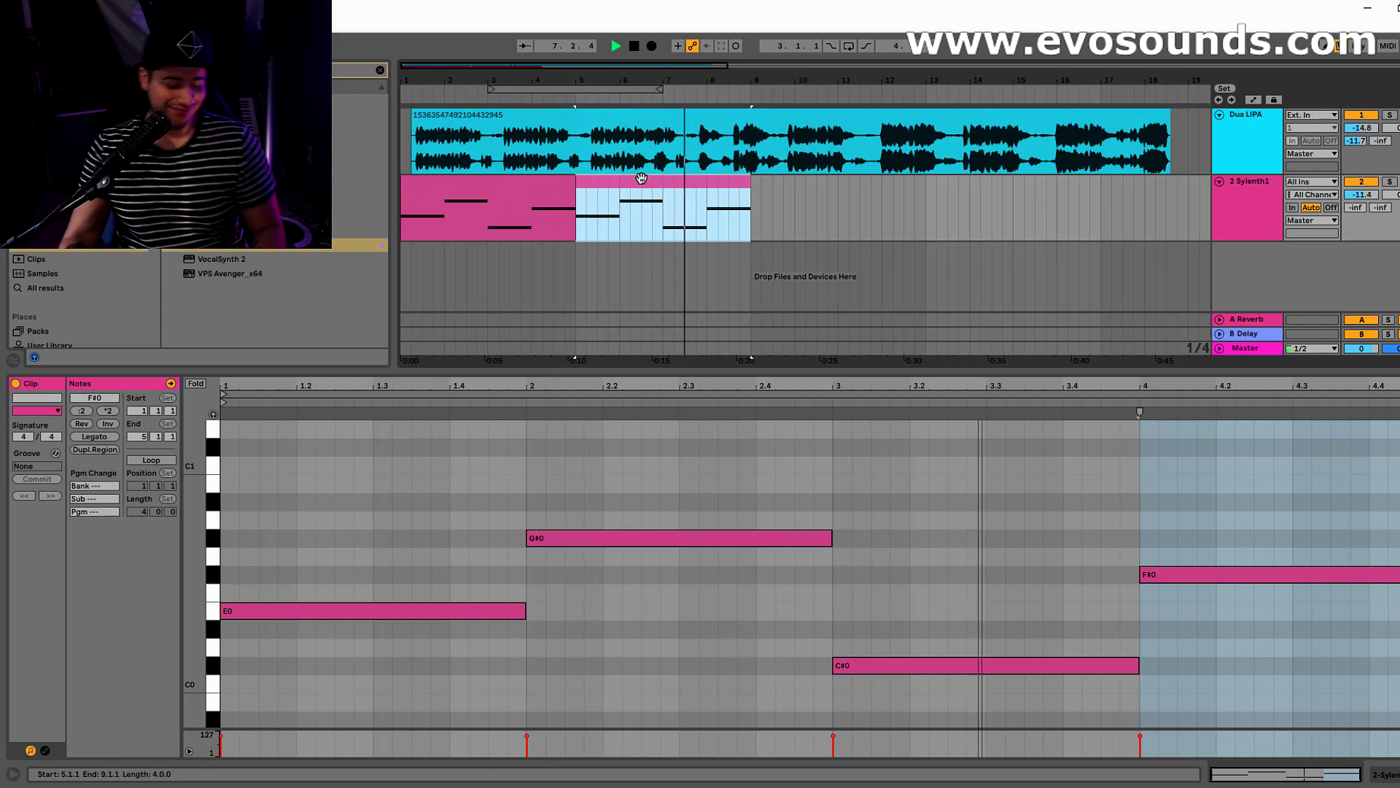
pyautogui.hotkey('ctrl', 'd')
pyautogui.hotkey('ctrl', 'd')
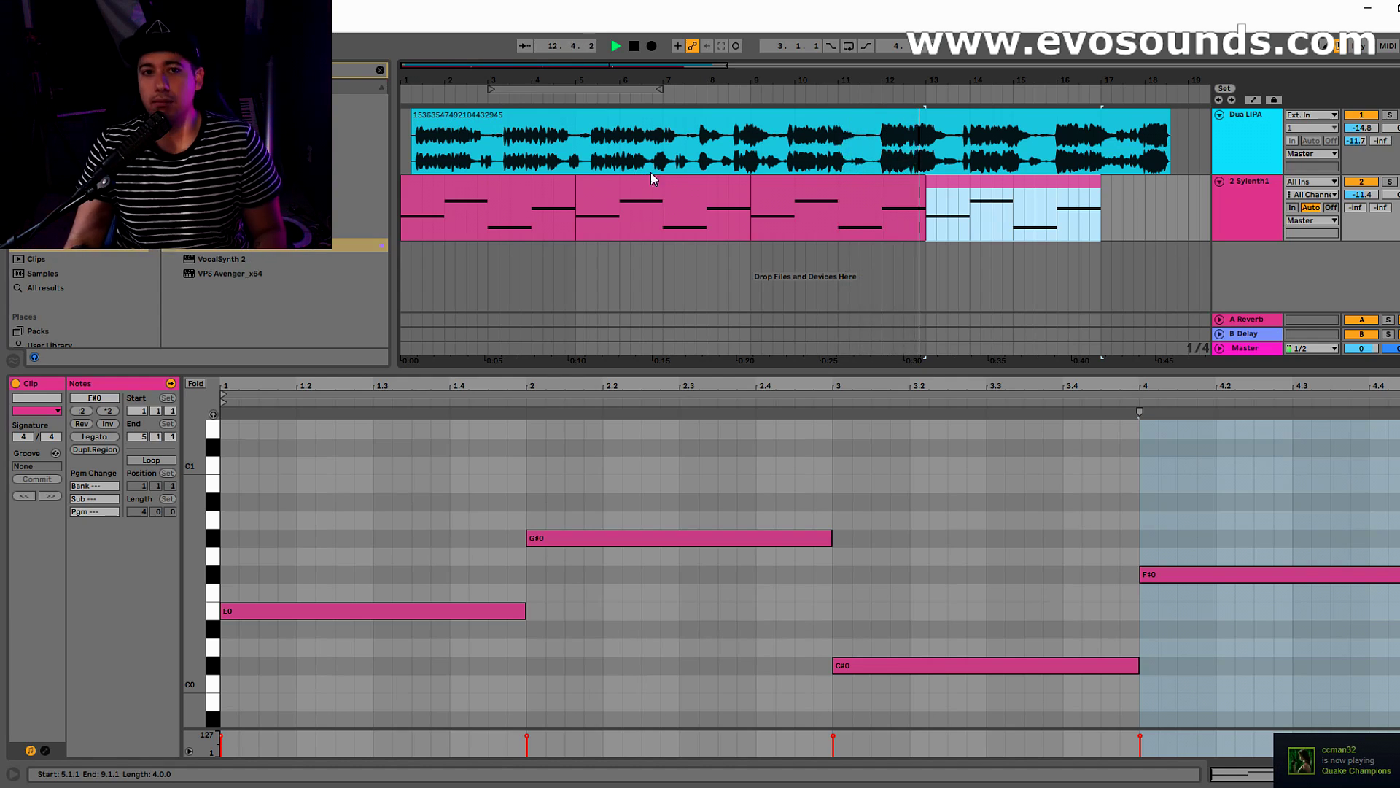
# Step: Open the Dua LIPA vocal clip's sample view, reduce the height of the clip view, and stop playback
pyautogui.click(709, 135)
pyautogui.click(709, 135)
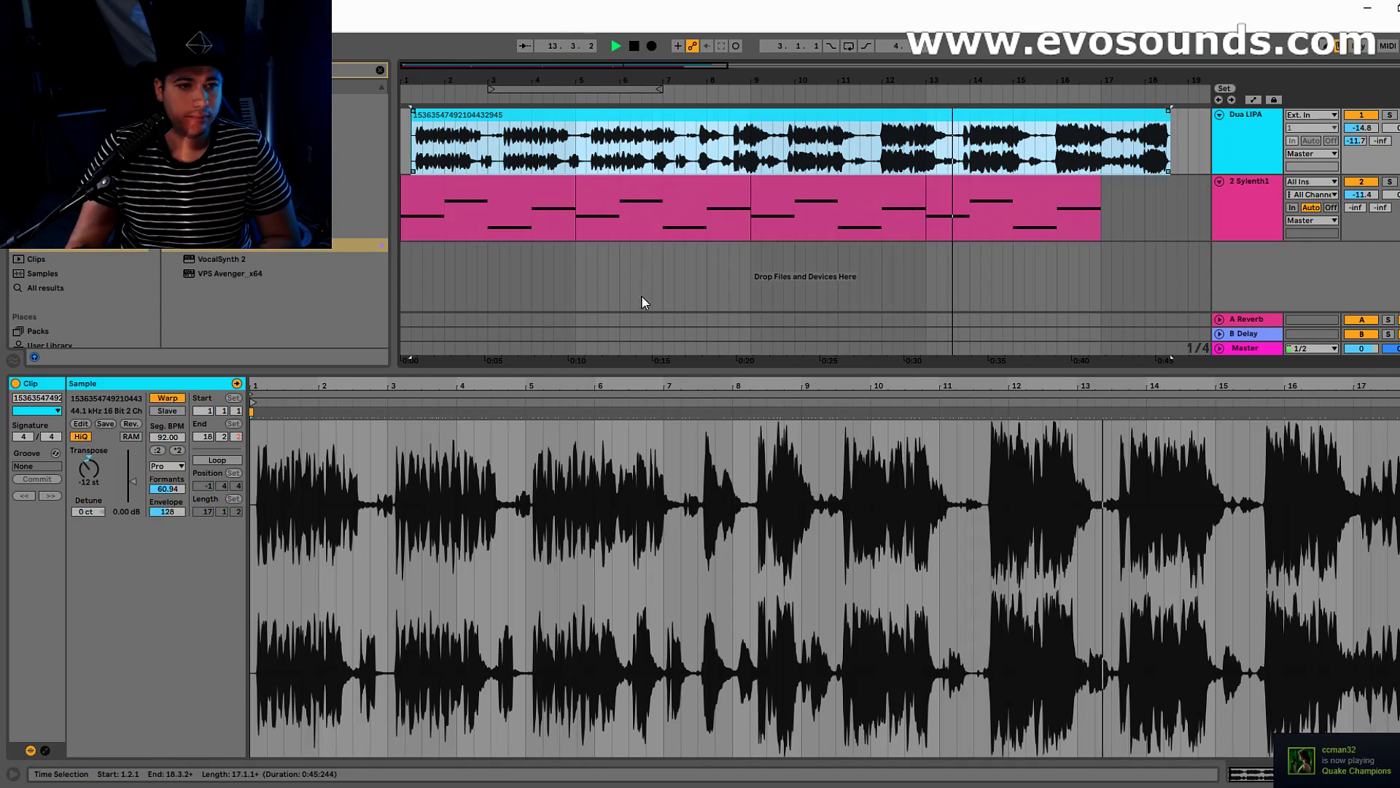
pyautogui.moveTo(686, 367); pyautogui.dragTo(686, 545)
pyautogui.press('space')
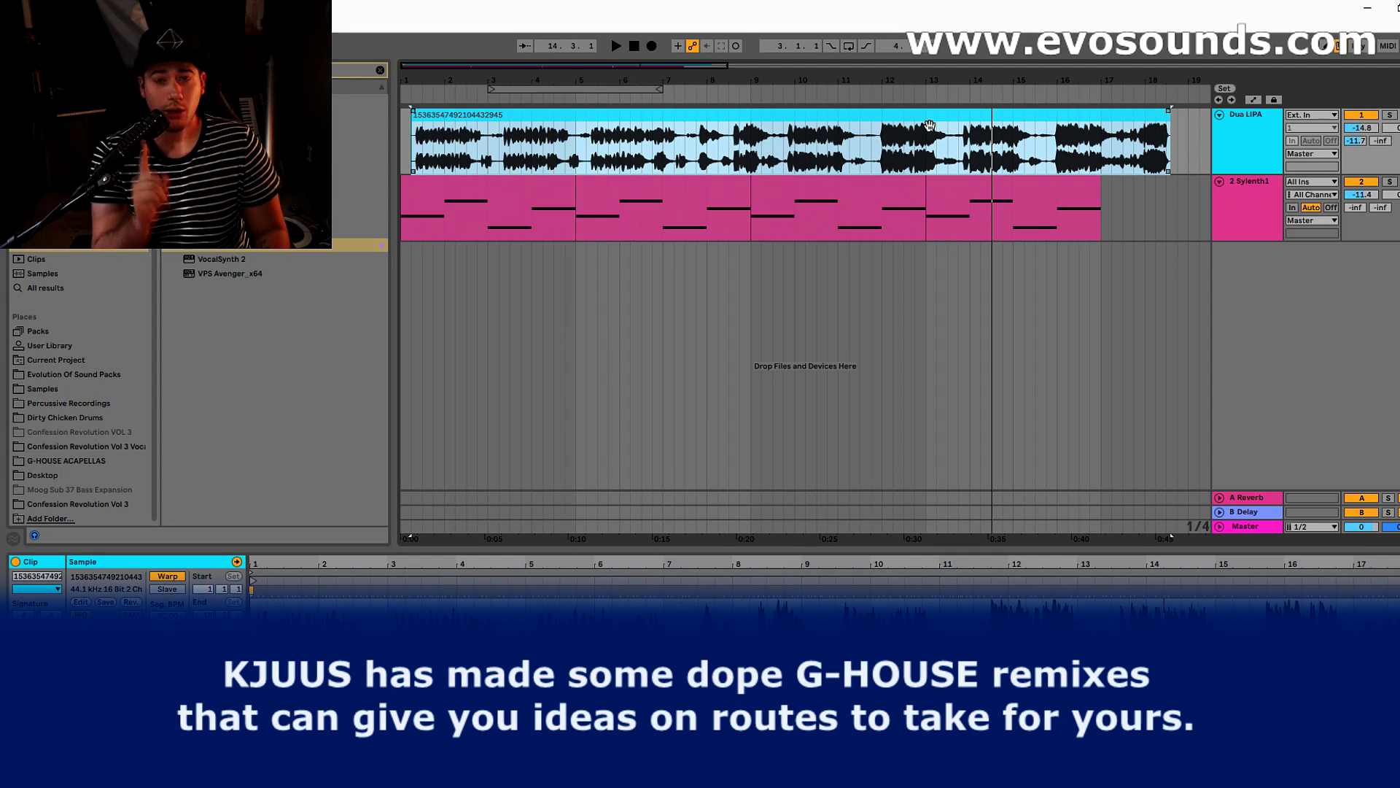
pyautogui.moveTo(453, 67)
pyautogui.mouseDown()
pyautogui.moveTo(453, 94)
pyautogui.moveTo(453, 46)
pyautogui.mouseUp()
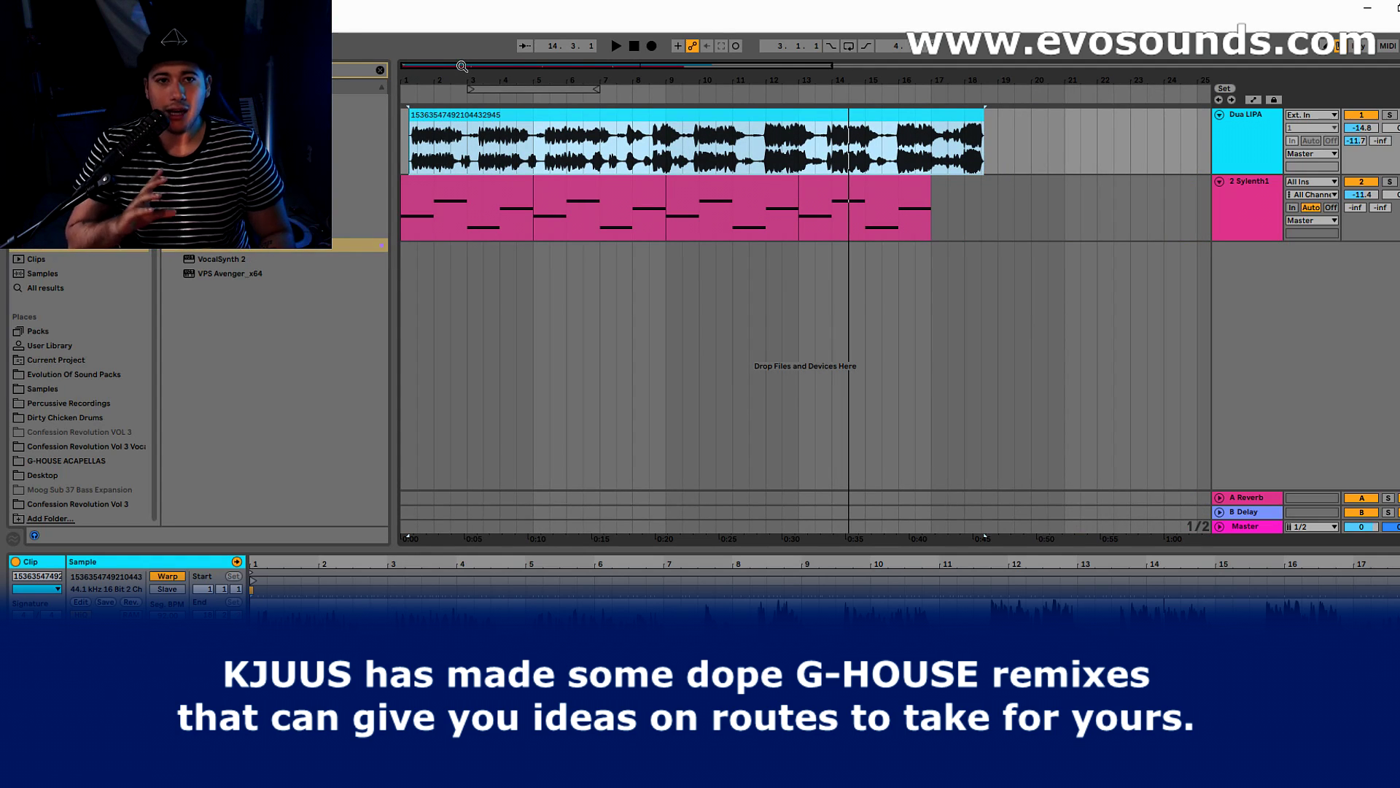
pyautogui.moveTo(475, 65); pyautogui.dragTo(464, 56)
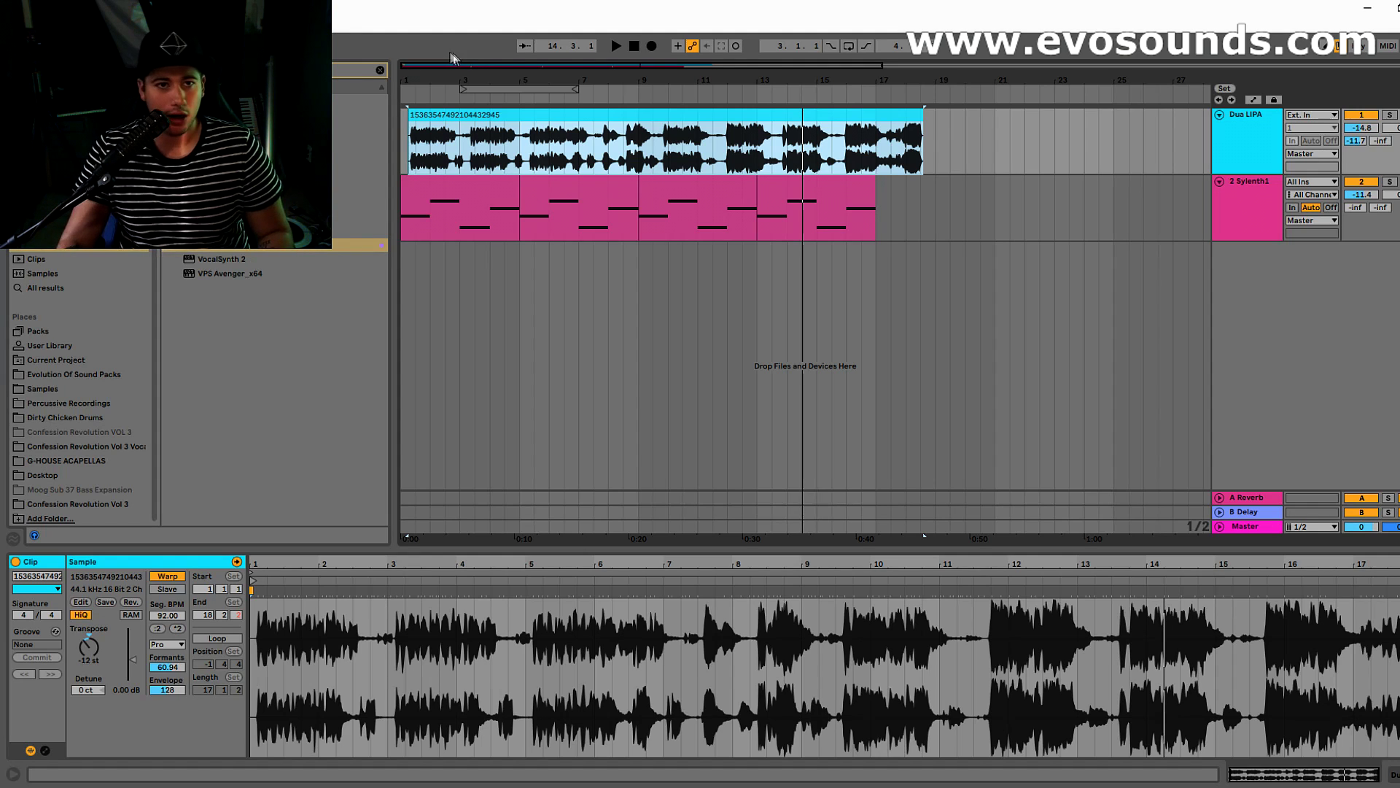
pyautogui.moveTo(462, 81); pyautogui.dragTo(452, 114)
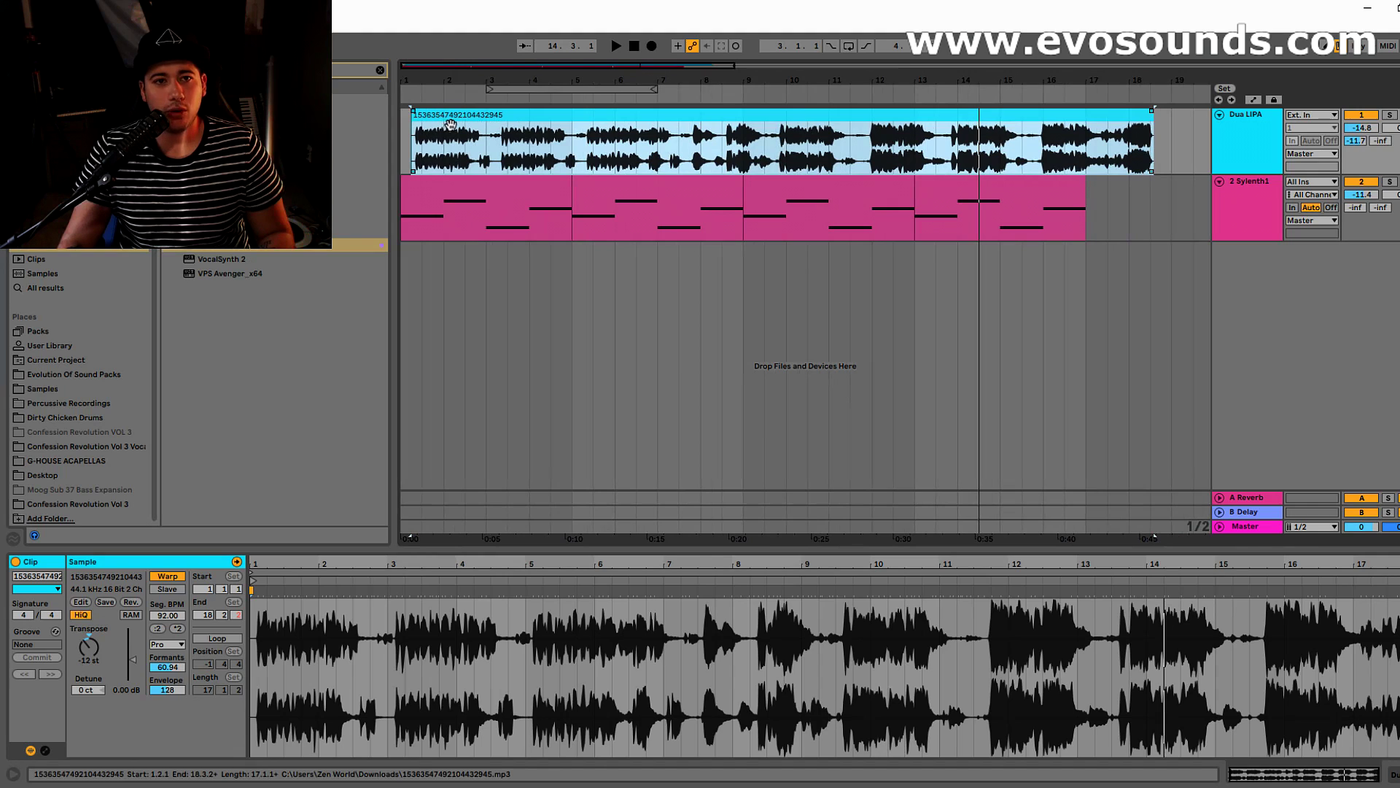
pyautogui.moveTo(492, 67); pyautogui.dragTo(516, 68)
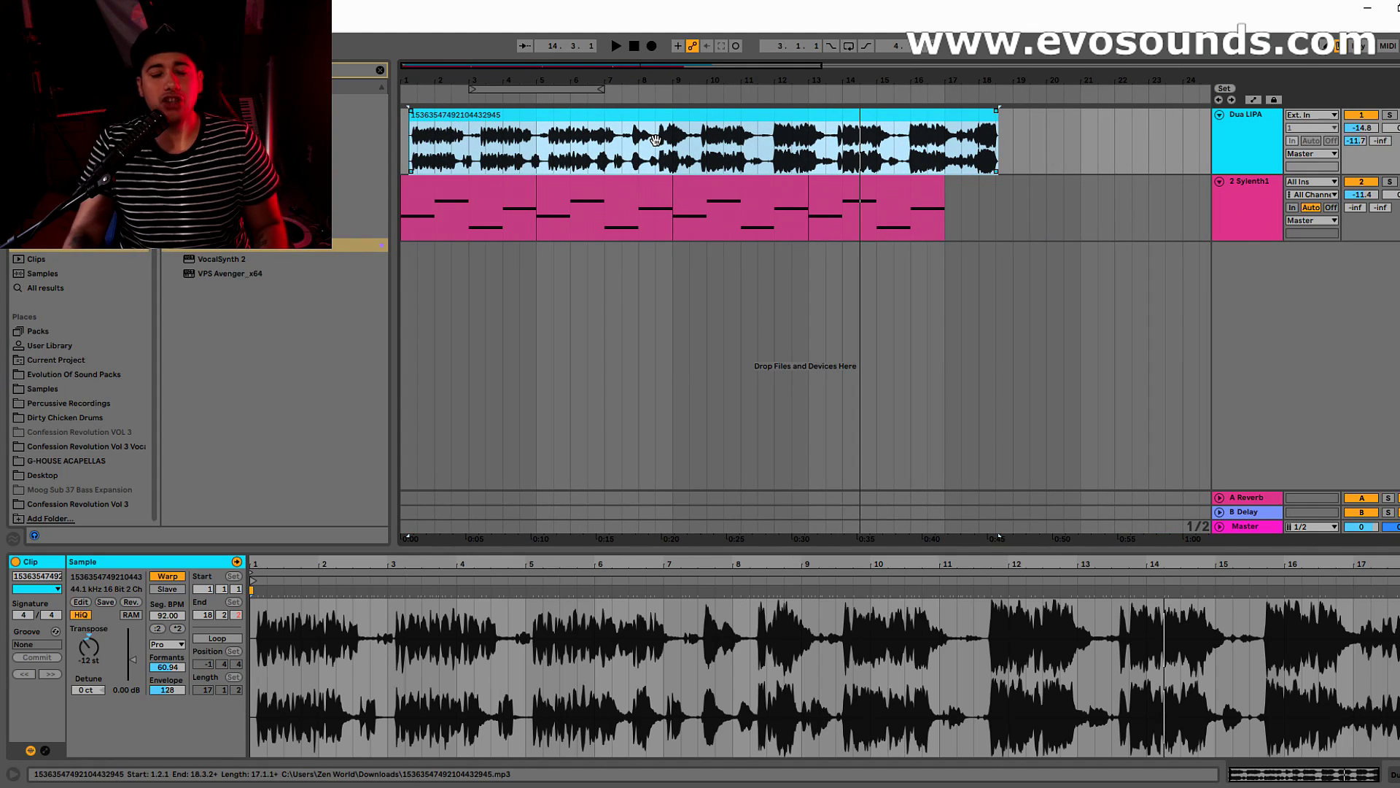
# Step: Play the vocal with the Sylenth1 notes from bar 12 for about a bar and stop playback
pyautogui.click(774, 139)
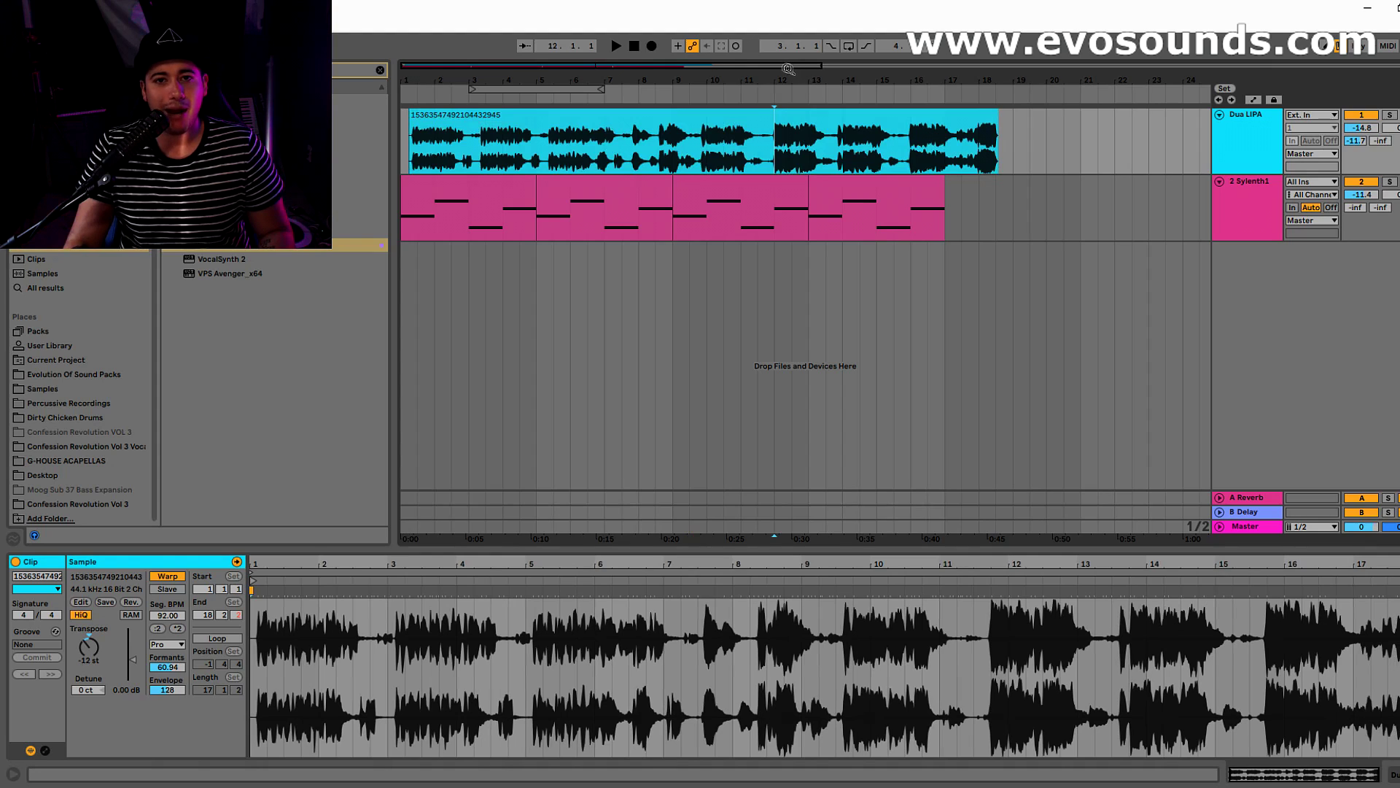
pyautogui.moveTo(790, 70); pyautogui.dragTo(788, 88)
pyautogui.press('space')
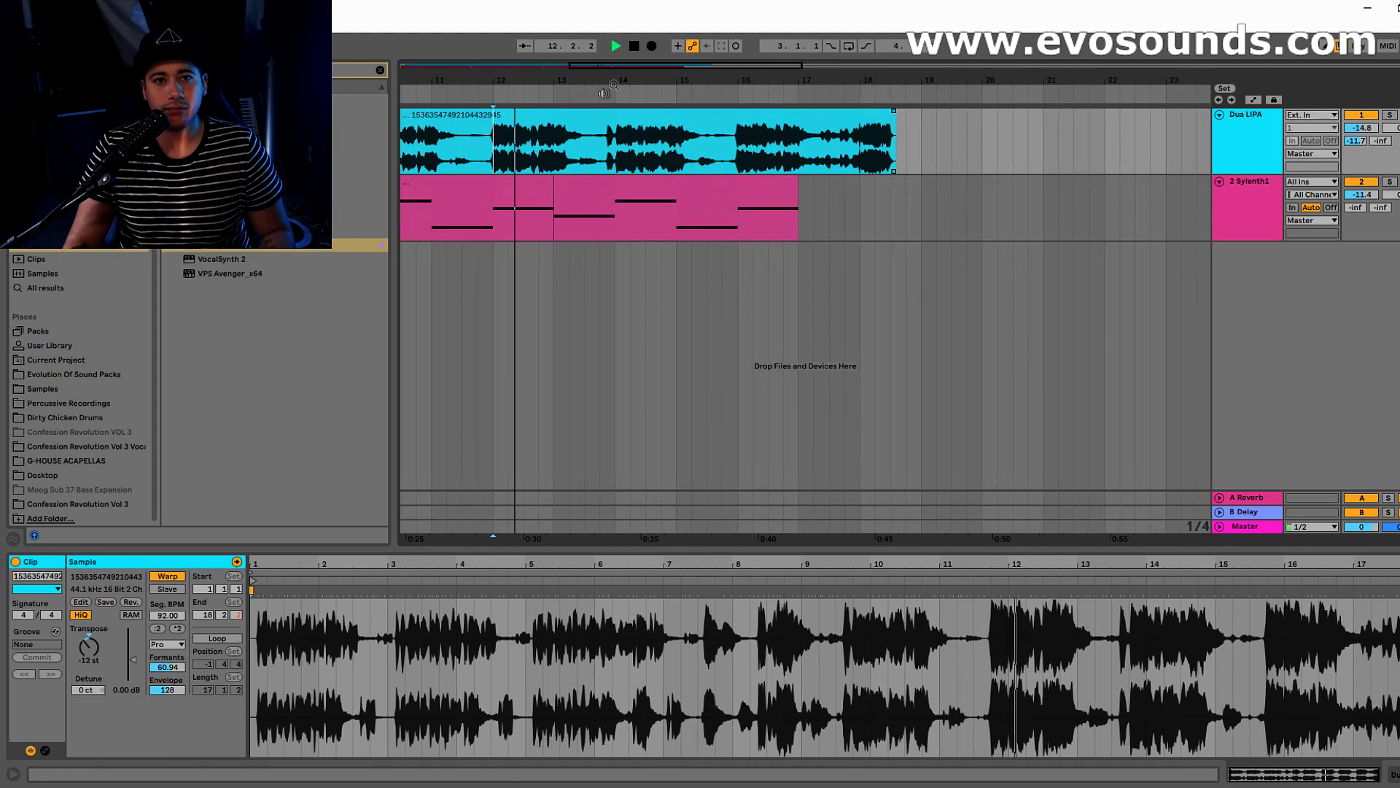
pyautogui.moveTo(648, 78); pyautogui.dragTo(752, 69)
pyautogui.press('space')
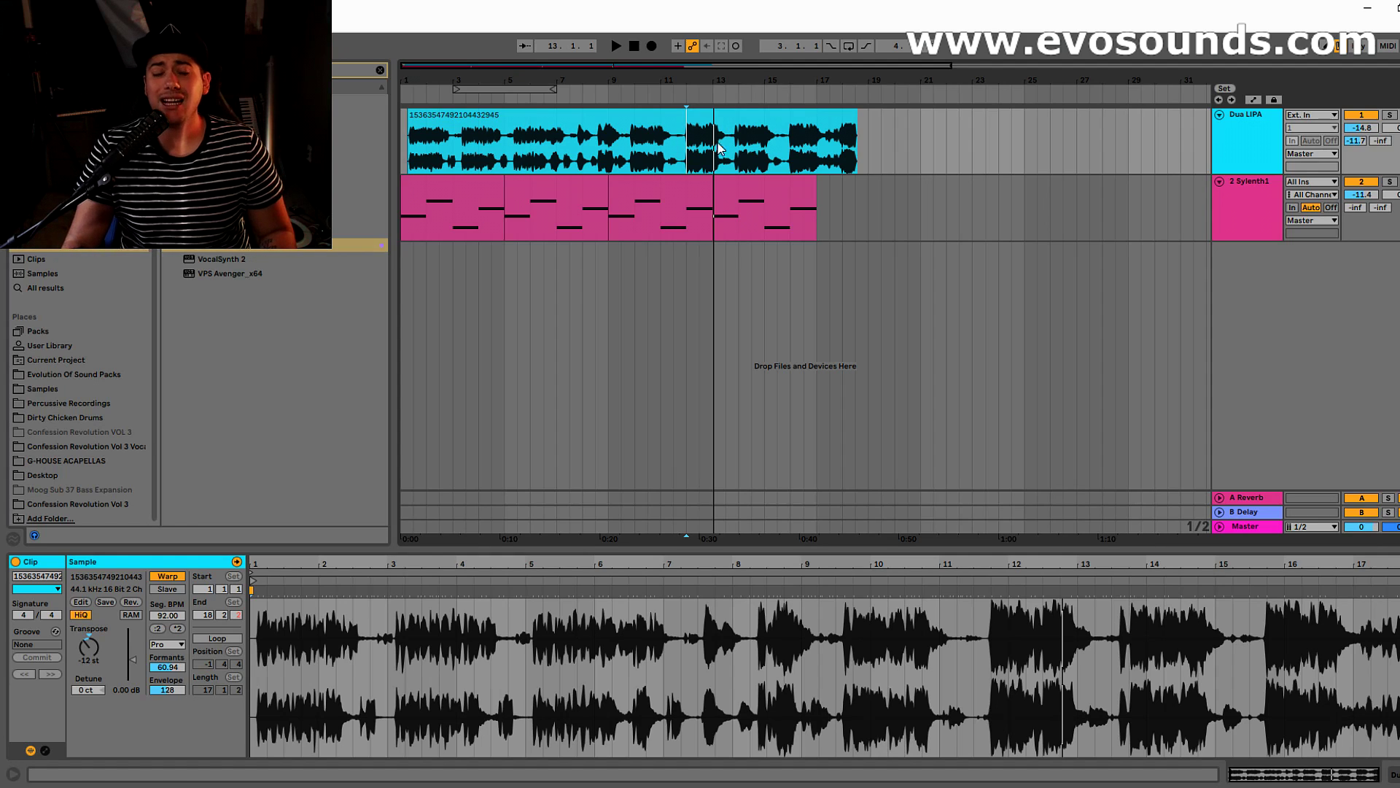
# Step: Play the opening of the Dua LIPA vocal and select its section from bar 11 to bar 17
pyautogui.click(491, 188)
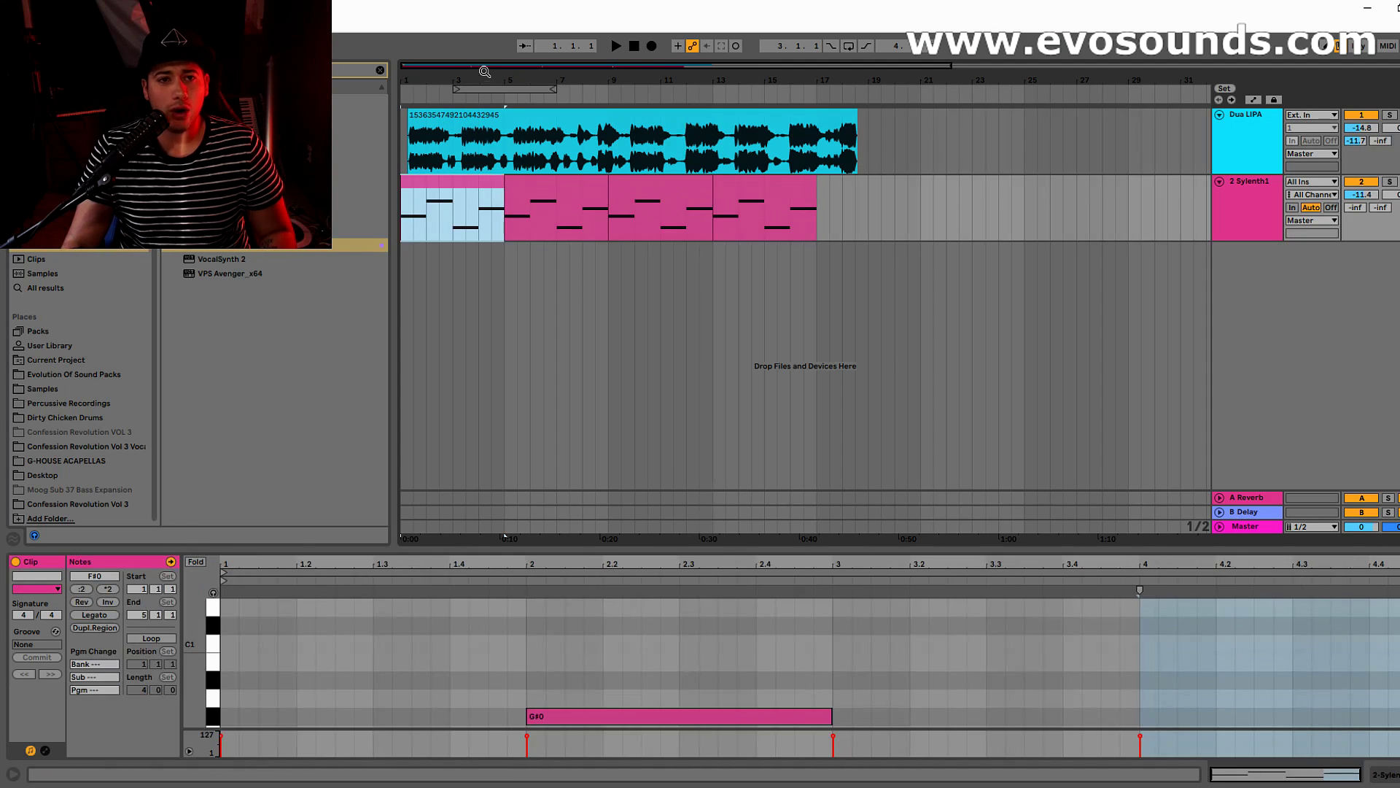
pyautogui.click(409, 166)
pyautogui.press('space')
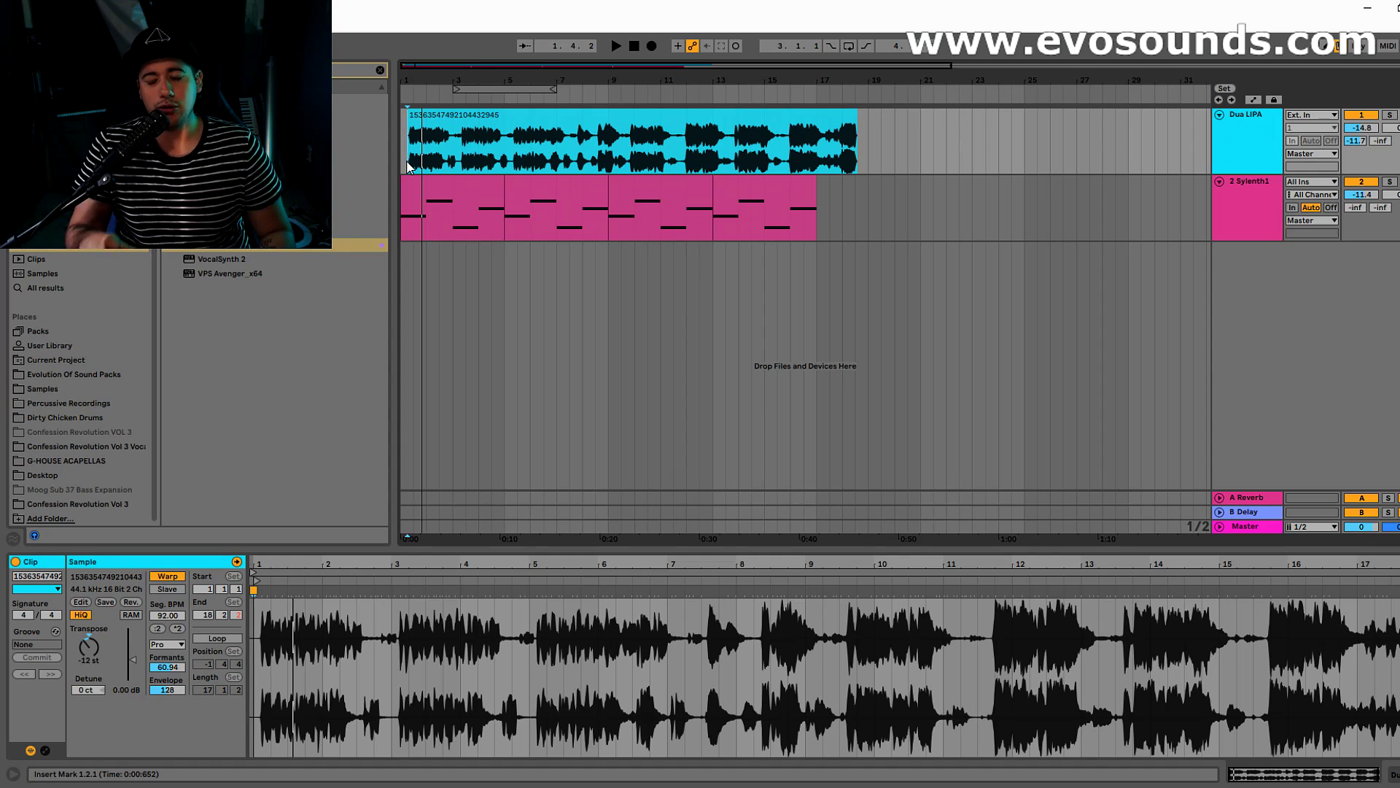
pyautogui.moveTo(410, 168); pyautogui.dragTo(821, 153)
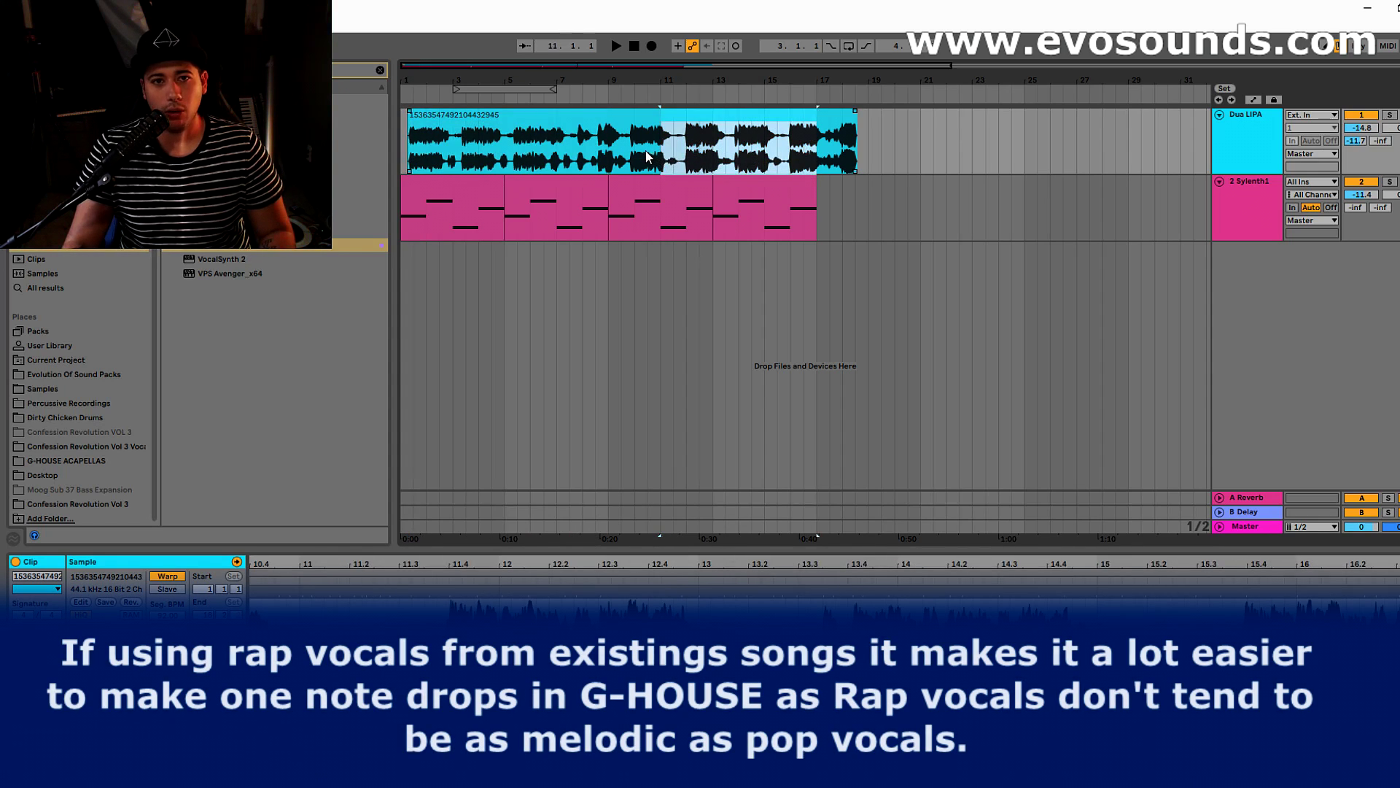
# Step: Delete the Sylenth1 MIDI clips from bar 1 to bar 13, keeping only the last four-bar clip
pyautogui.click(619, 182)
pyautogui.click(767, 200)
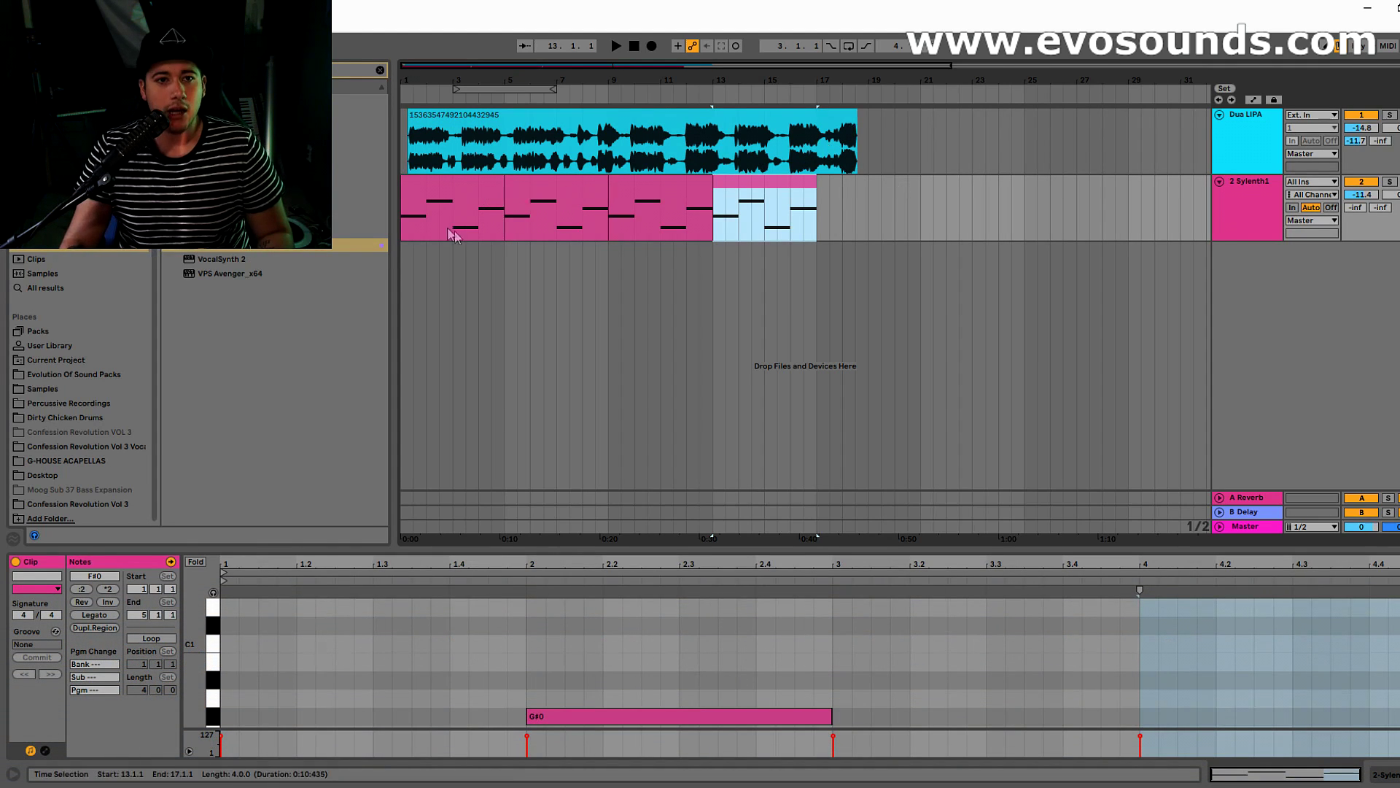
pyautogui.moveTo(406, 222); pyautogui.dragTo(709, 227)
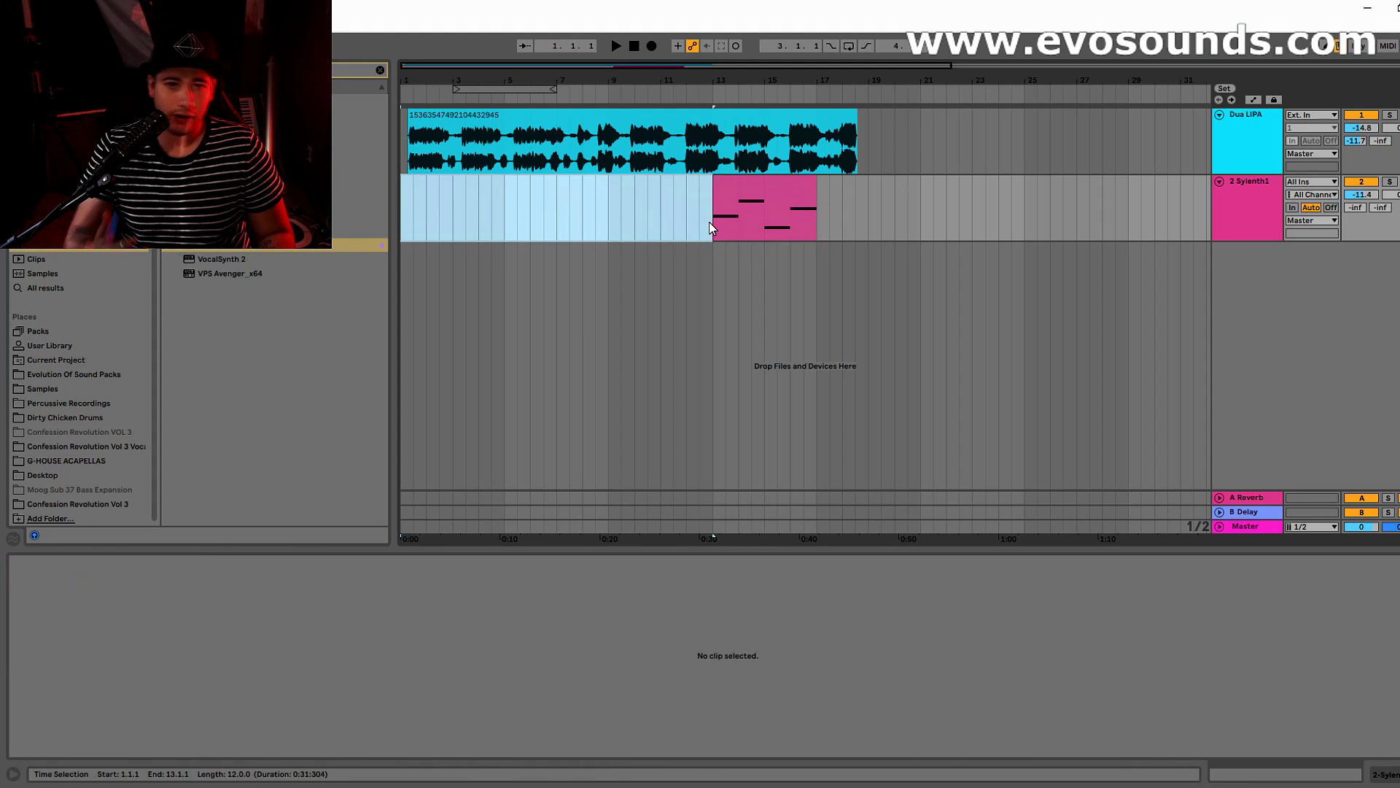
# Step: Examine the notes of the Sylenth1 clip at bar 13 in an enlarged clip view, and close that view
pyautogui.click(584, 115)
pyautogui.moveTo(580, 67); pyautogui.dragTo(580, 33)
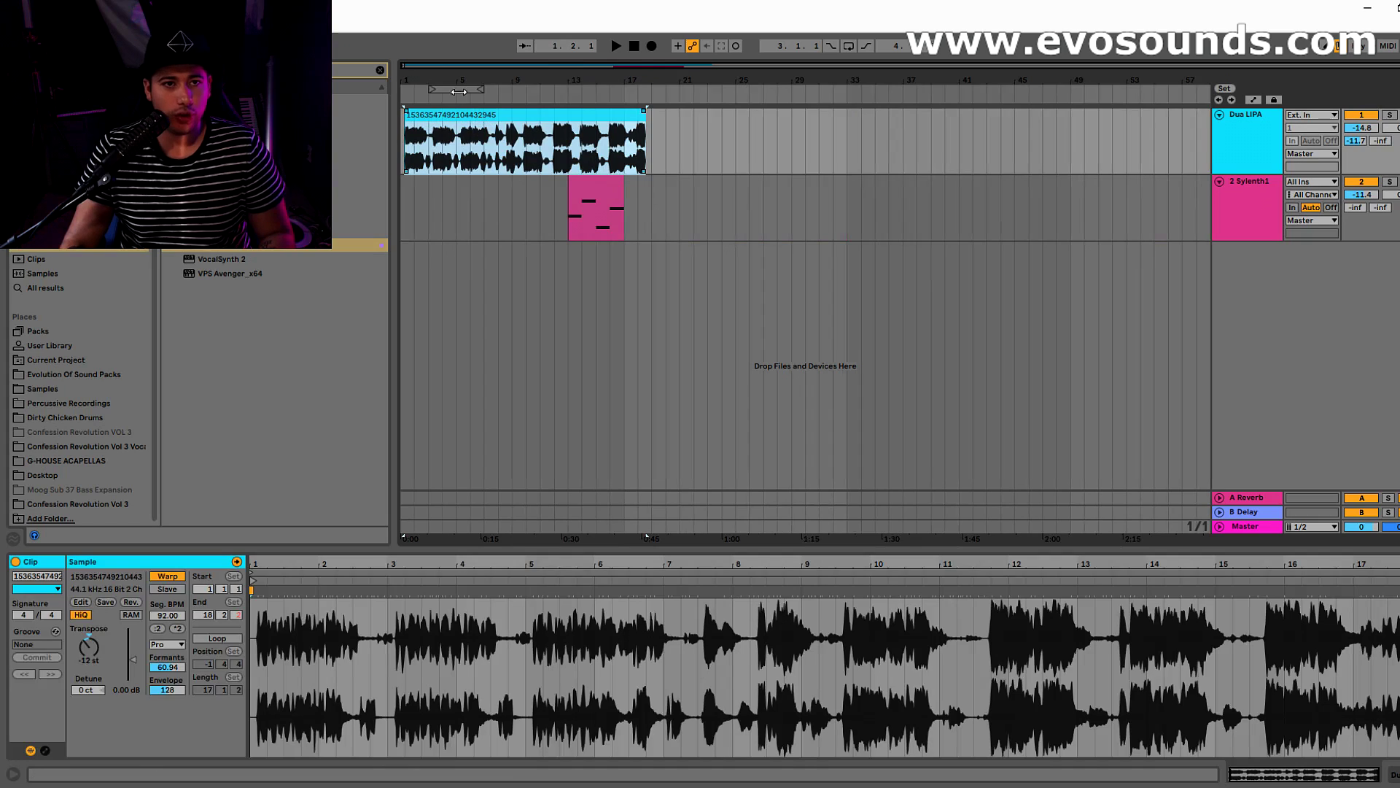
pyautogui.moveTo(428, 73); pyautogui.dragTo(428, 110)
pyautogui.click(946, 194)
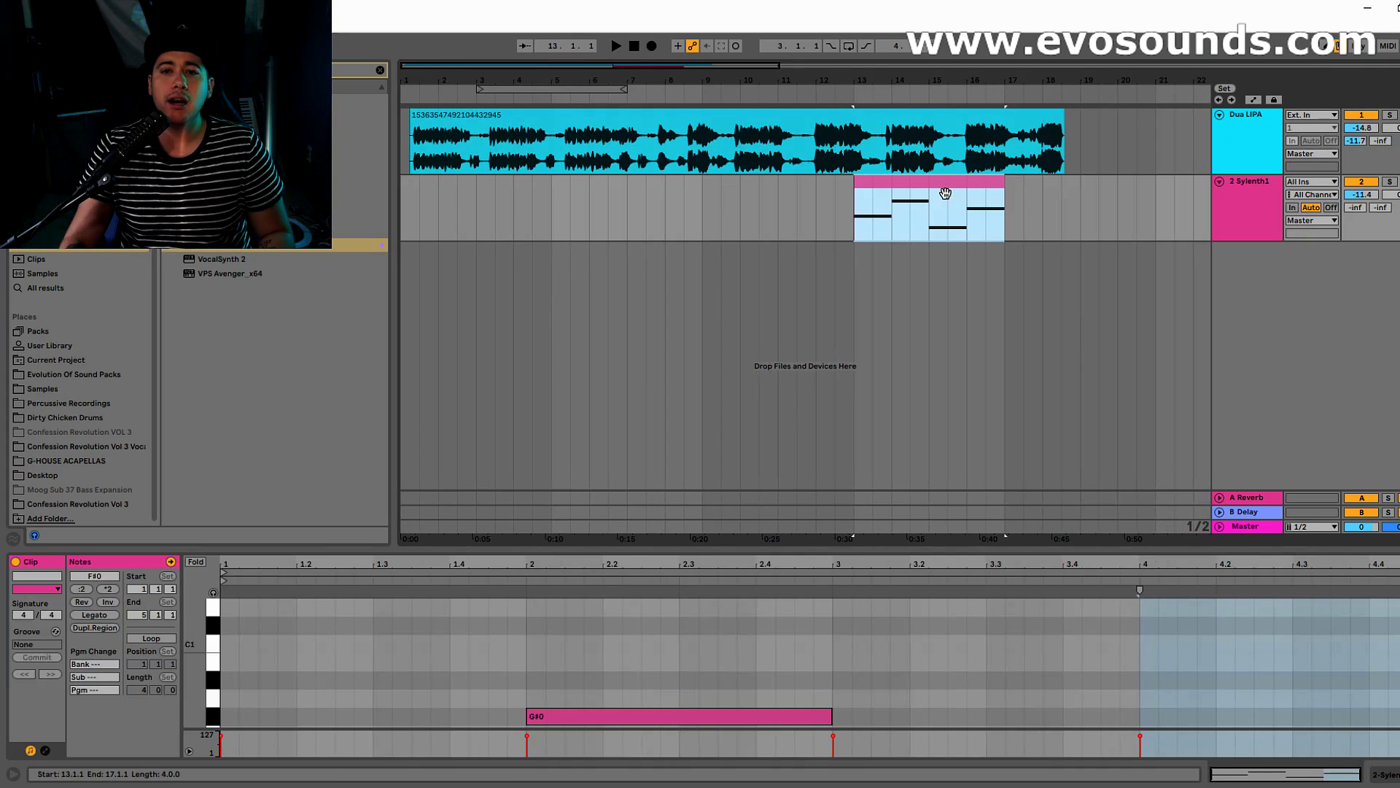
pyautogui.moveTo(800, 552); pyautogui.dragTo(800, 297)
pyautogui.moveTo(337, 536)
pyautogui.mouseDown()
pyautogui.moveTo(343, 600)
pyautogui.moveTo(328, 595)
pyautogui.moveTo(328, 628)
pyautogui.moveTo(347, 549)
pyautogui.moveTo(353, 589)
pyautogui.moveTo(332, 536)
pyautogui.mouseUp()
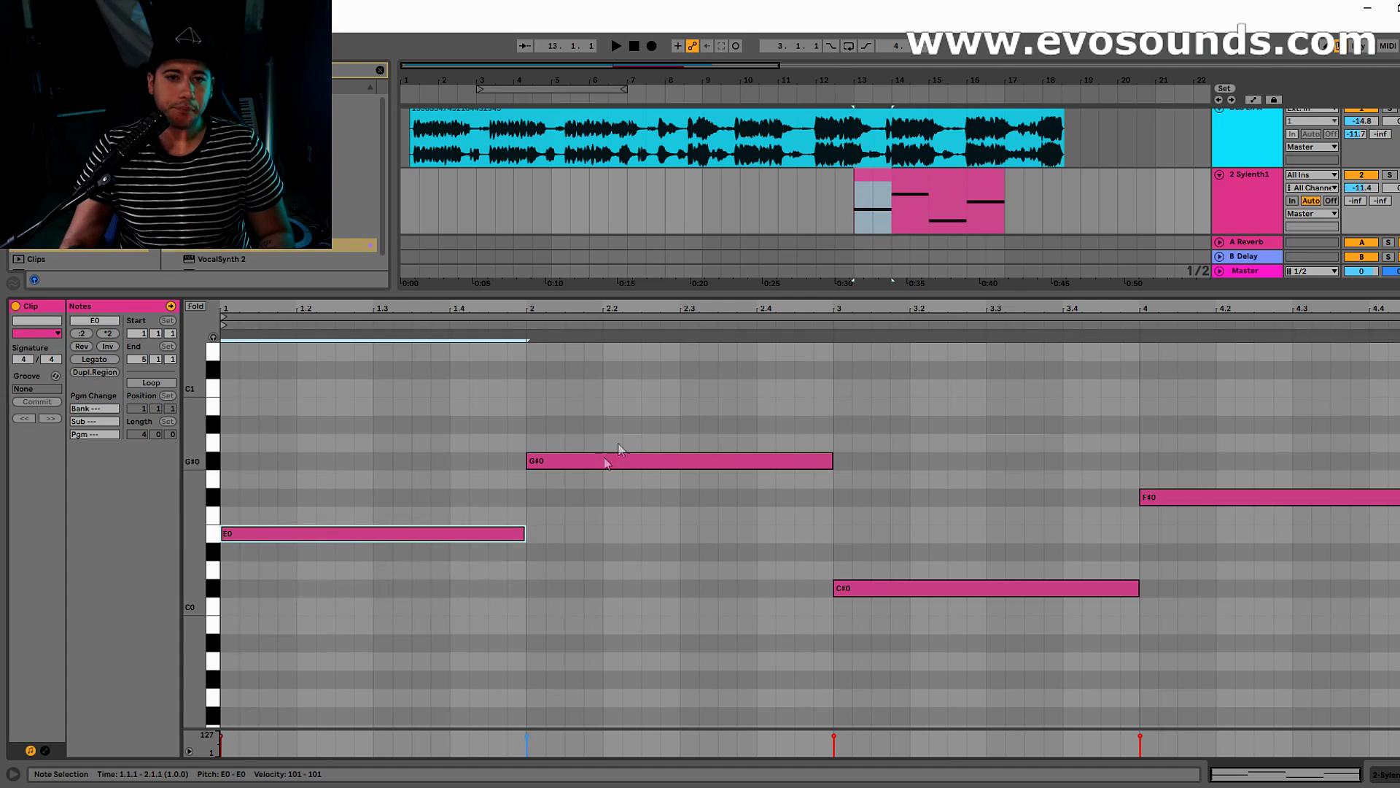
pyautogui.moveTo(753, 295); pyautogui.dragTo(592, 725)
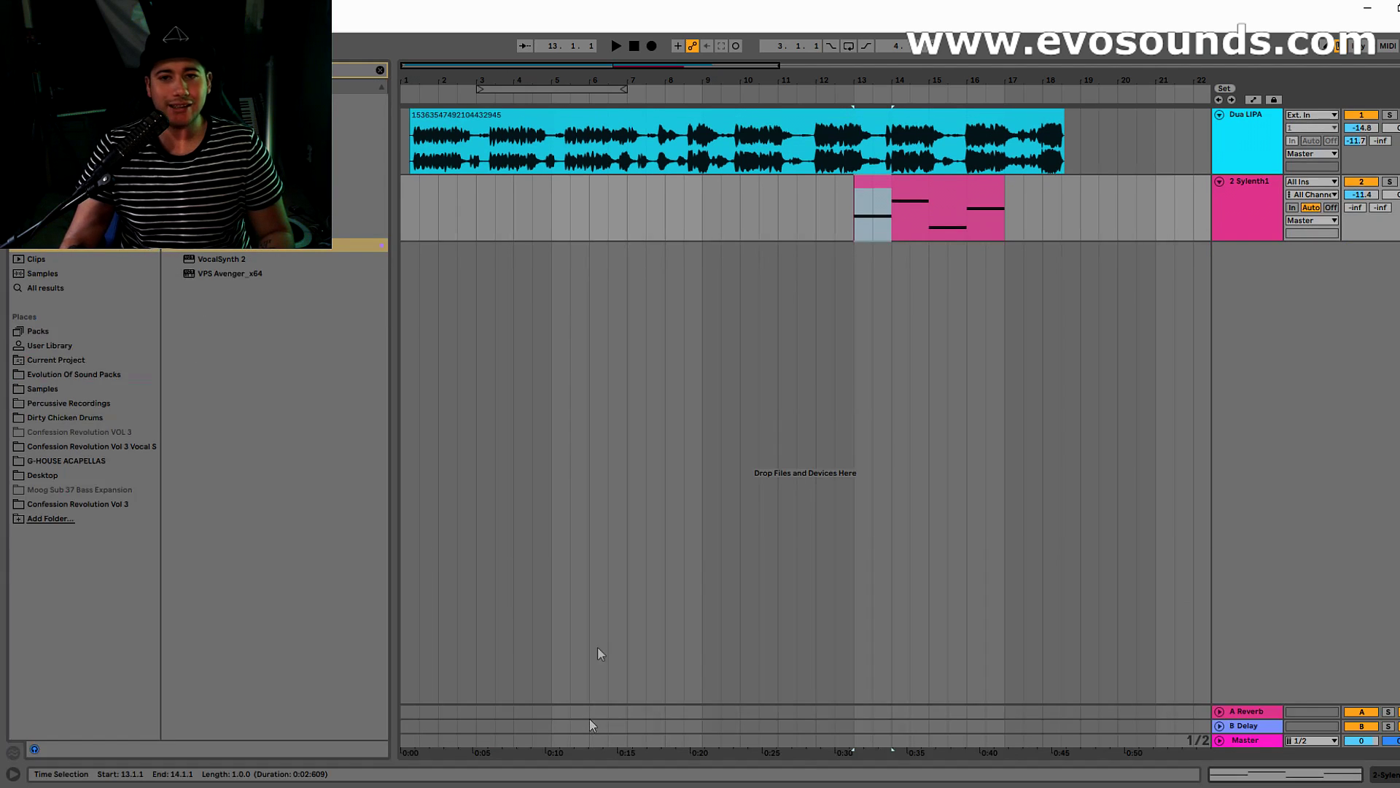
# Step: Play the vocal from bar 16 and shorten the Sylenth1 clip so it ends at bar 16
pyautogui.click(863, 181)
pyautogui.moveTo(444, 74); pyautogui.dragTo(493, 68)
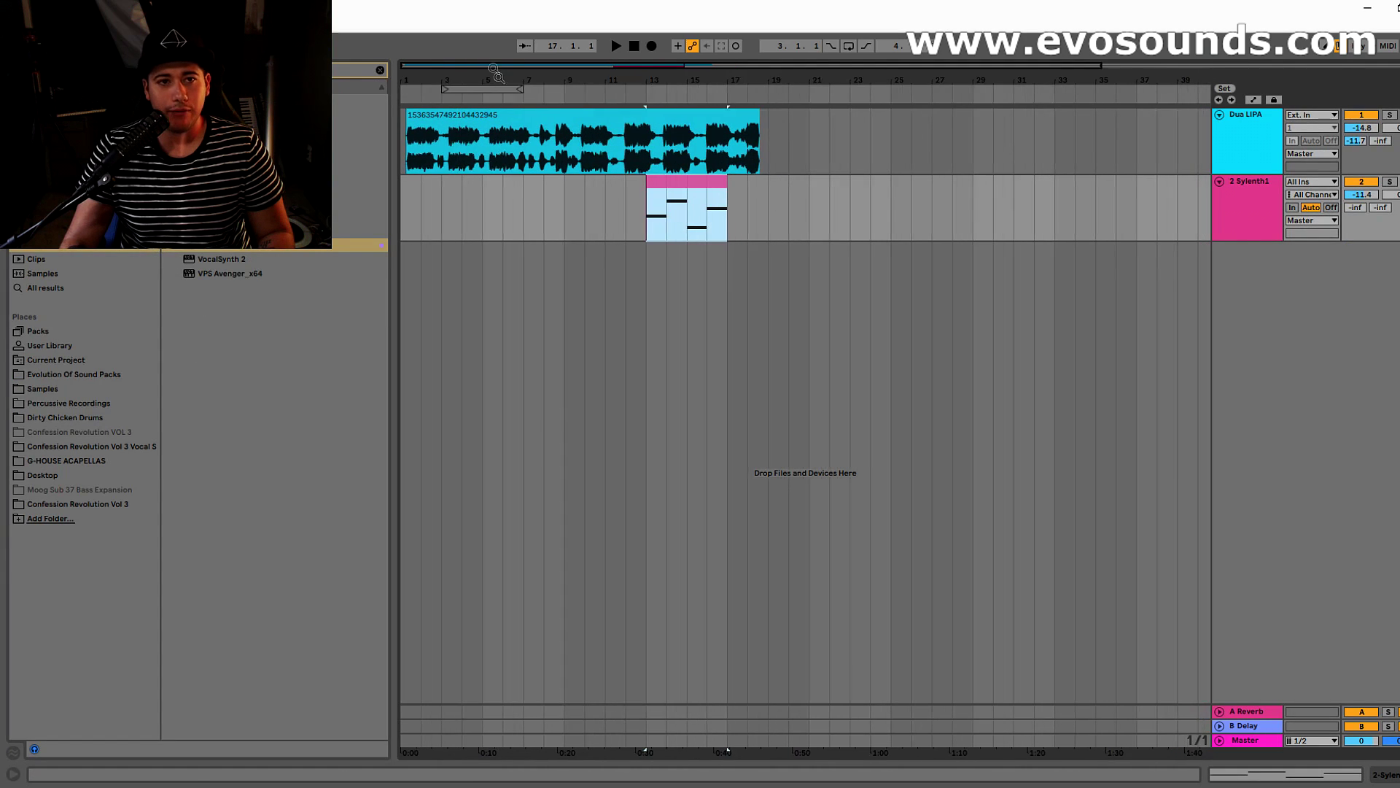
pyautogui.click(690, 182)
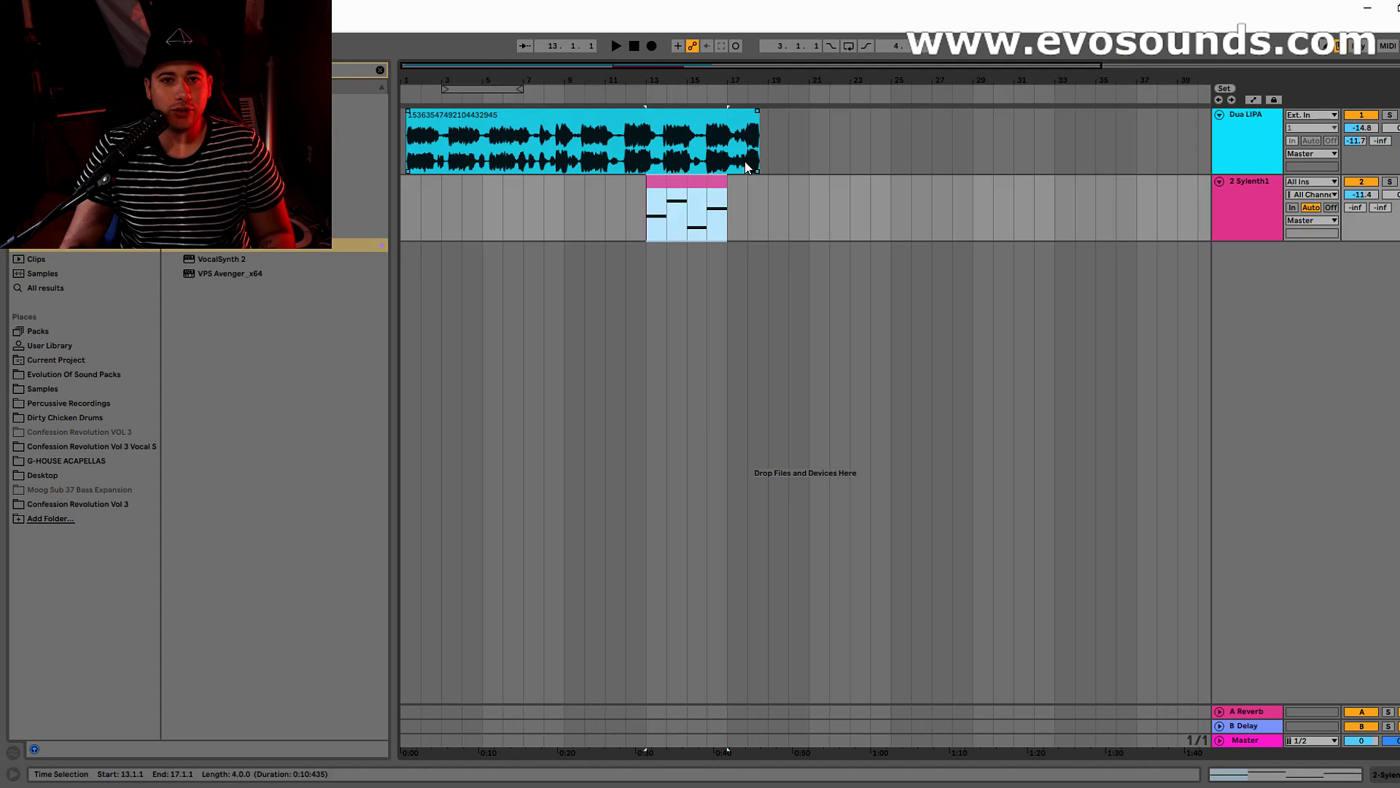
pyautogui.click(712, 156)
pyautogui.press('space')
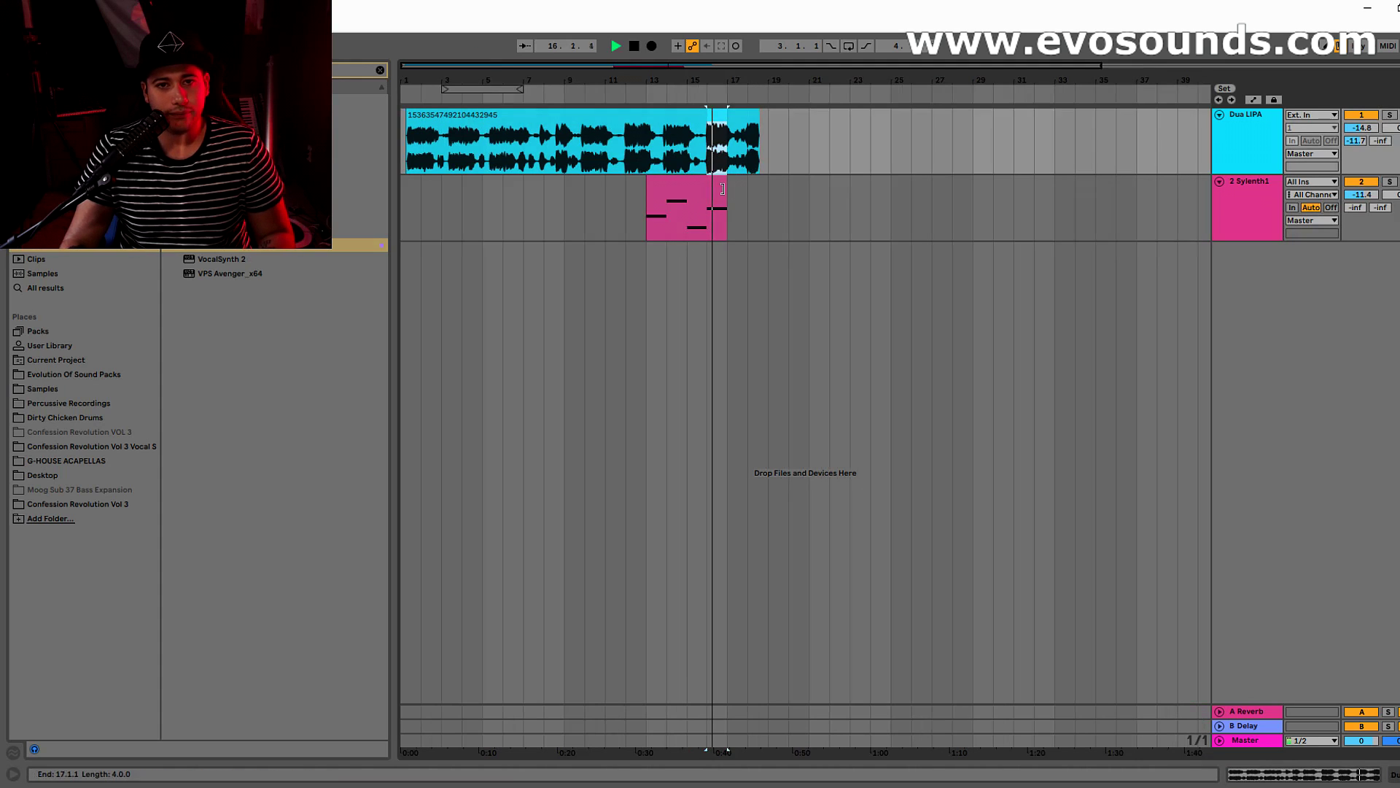
pyautogui.moveTo(728, 183); pyautogui.dragTo(705, 183)
pyautogui.press('space')
pyautogui.scroll(6, 720, 178)
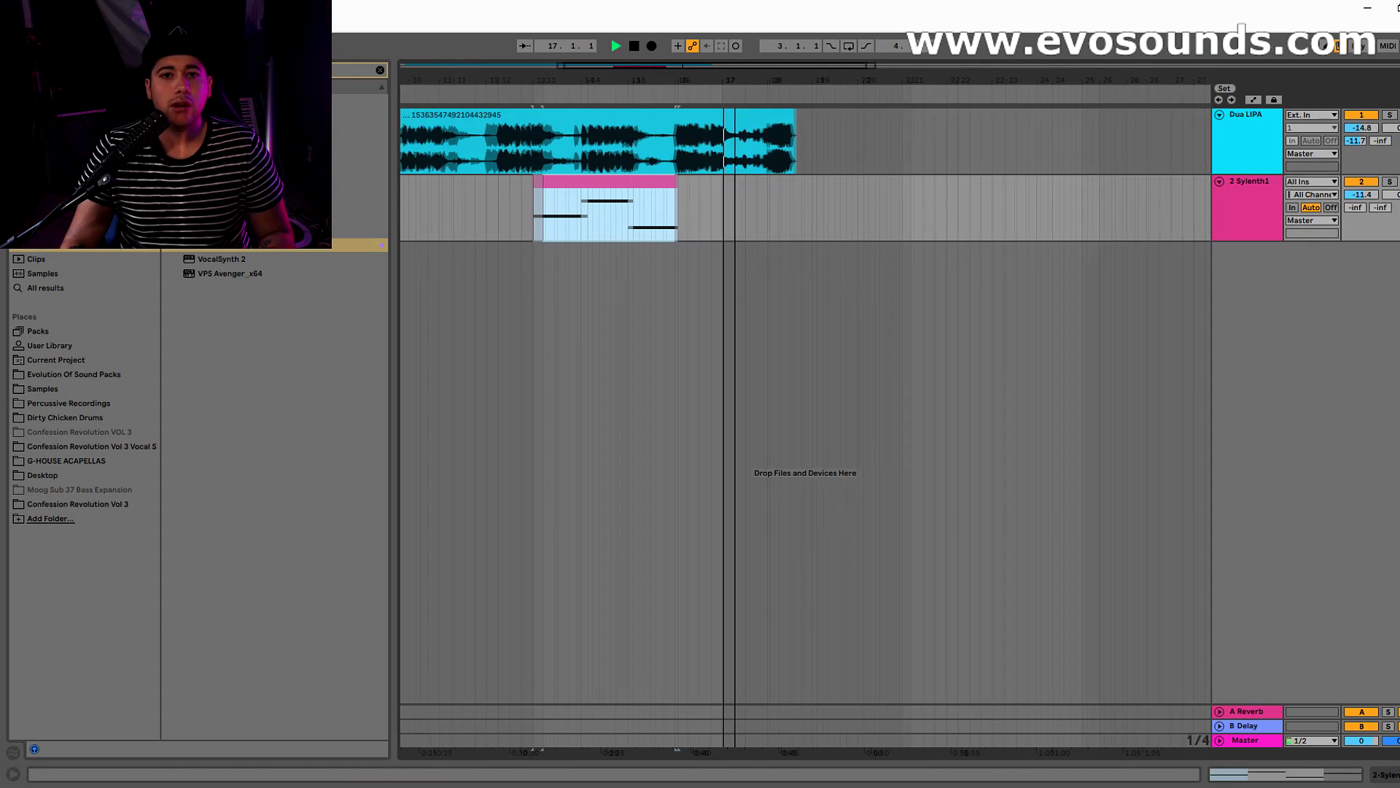
# Step: Delete the part of the Dua LIPA vocal from bar 17 to its end
pyautogui.click(720, 178)
pyautogui.moveTo(730, 167); pyautogui.dragTo(808, 168)
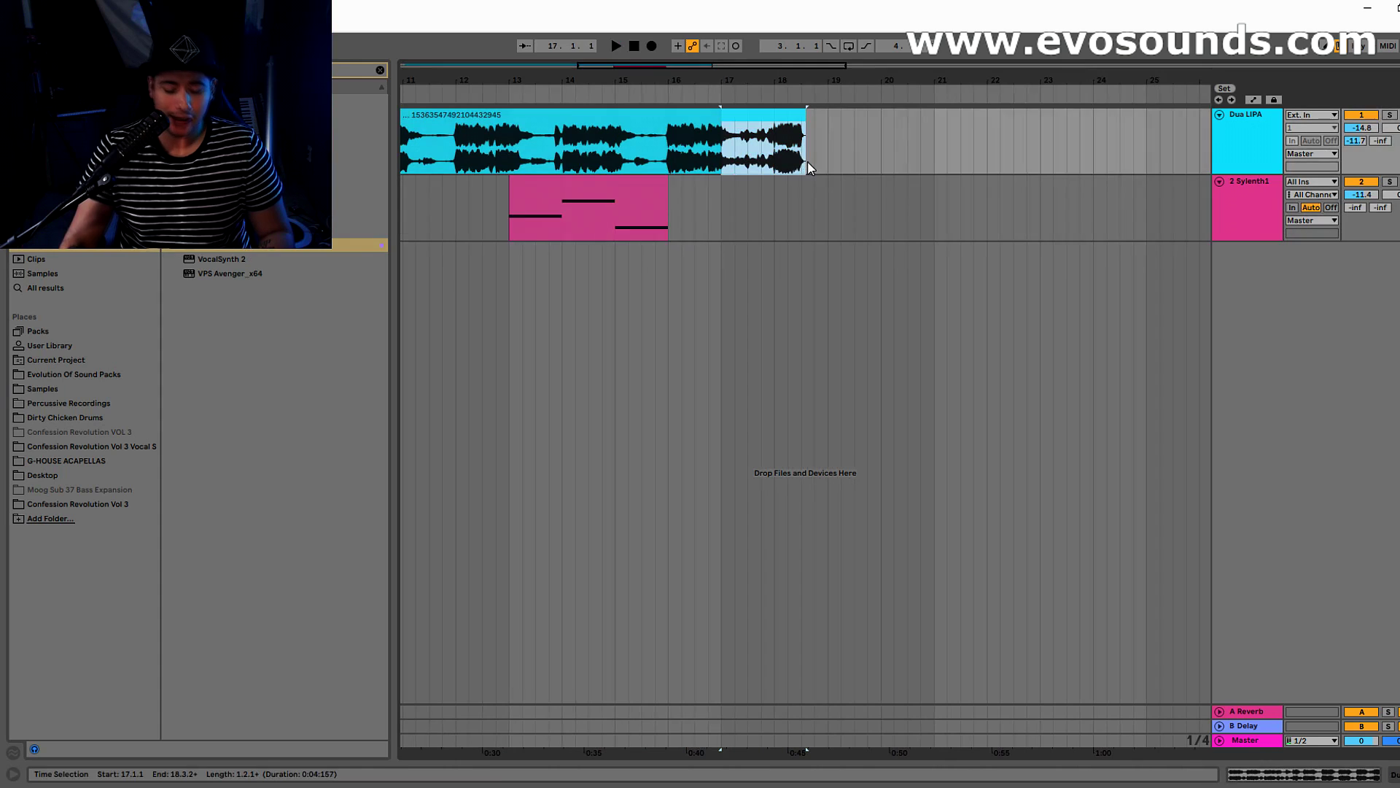
pyautogui.moveTo(669, 75); pyautogui.dragTo(1092, 69)
# Step: Raise the song tempo with the vocal's sample view open and play the vocal from its start
pyautogui.doubleClick(621, 135)
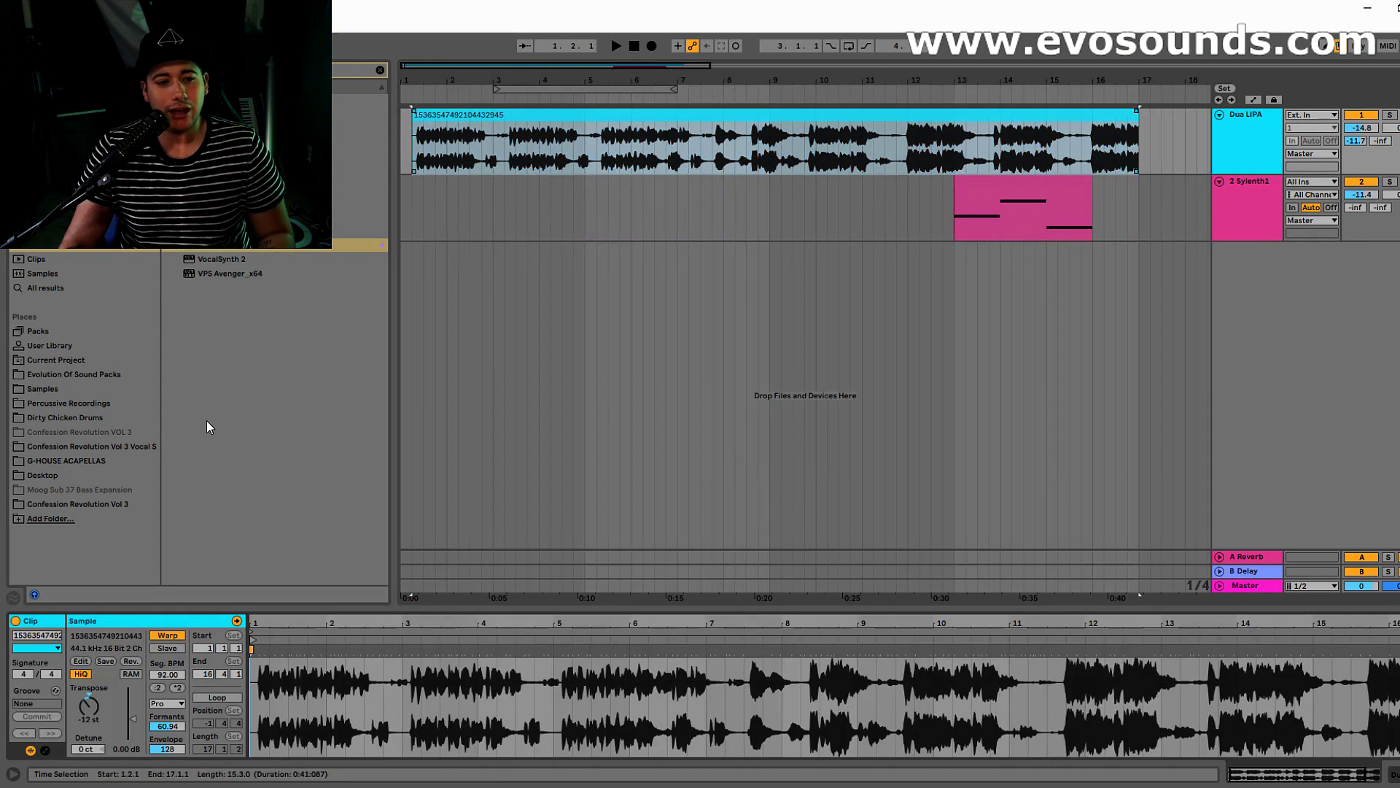
pyautogui.click(471, 130)
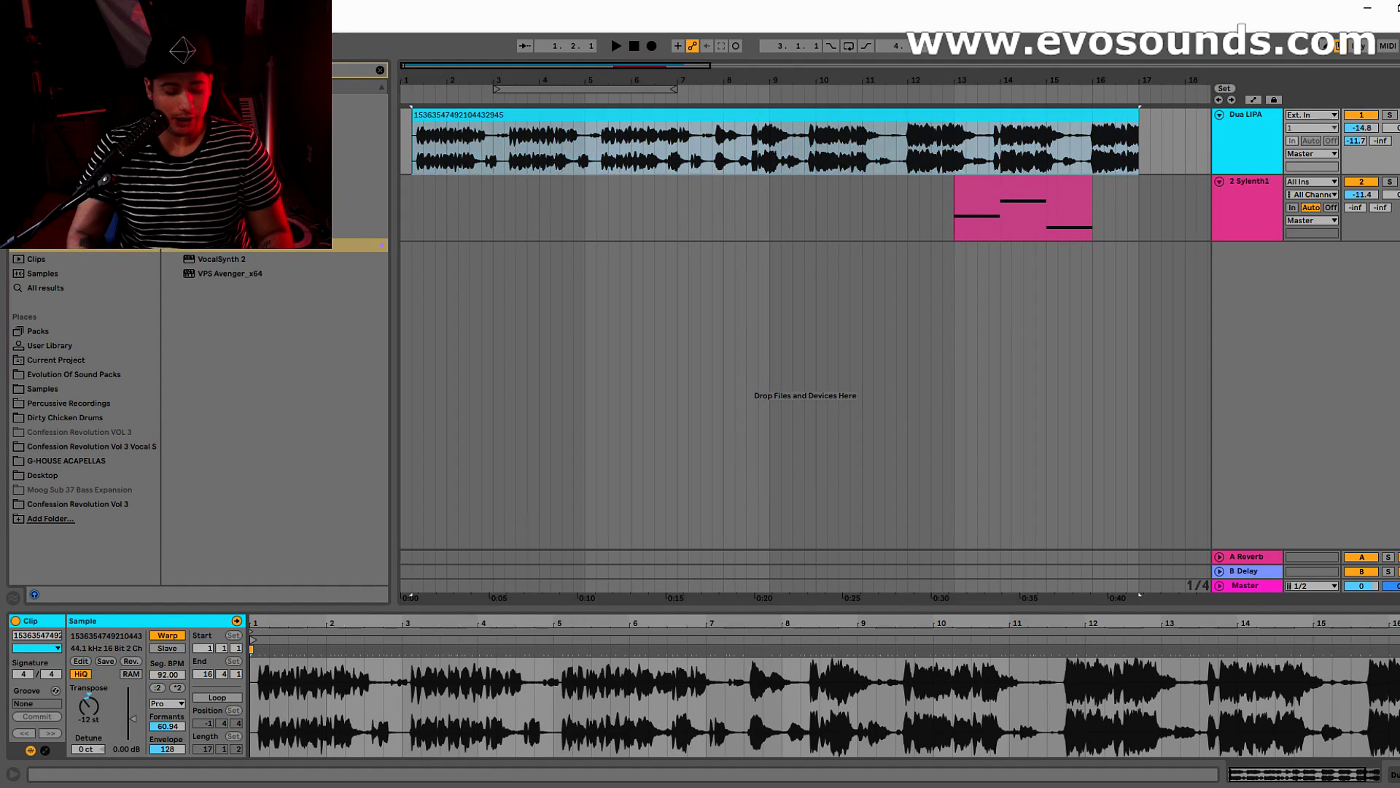
pyautogui.click(421, 155)
pyautogui.click(416, 166)
pyautogui.press('space')
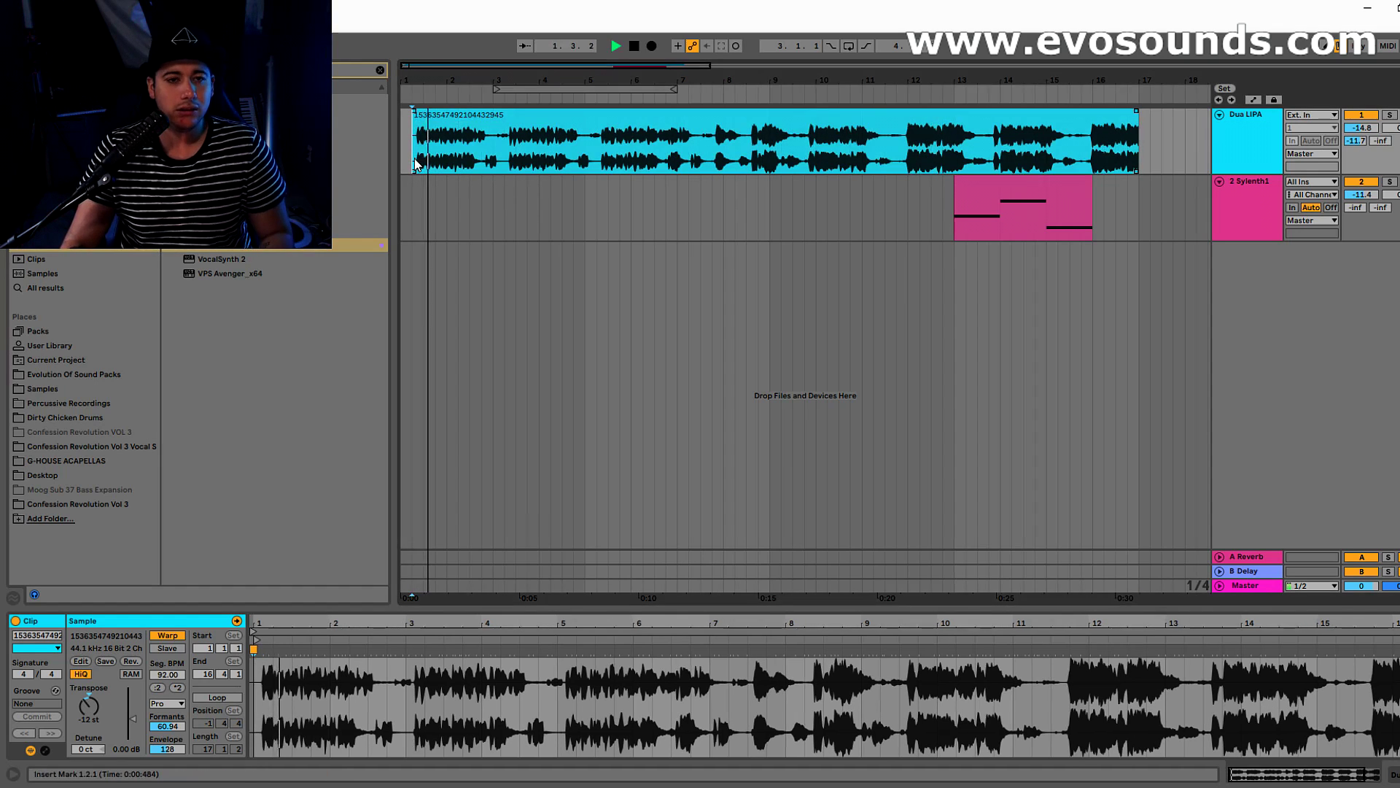
pyautogui.moveTo(440, 68)
pyautogui.mouseDown()
pyautogui.moveTo(442, 80)
pyautogui.moveTo(447, 63)
pyautogui.mouseUp()
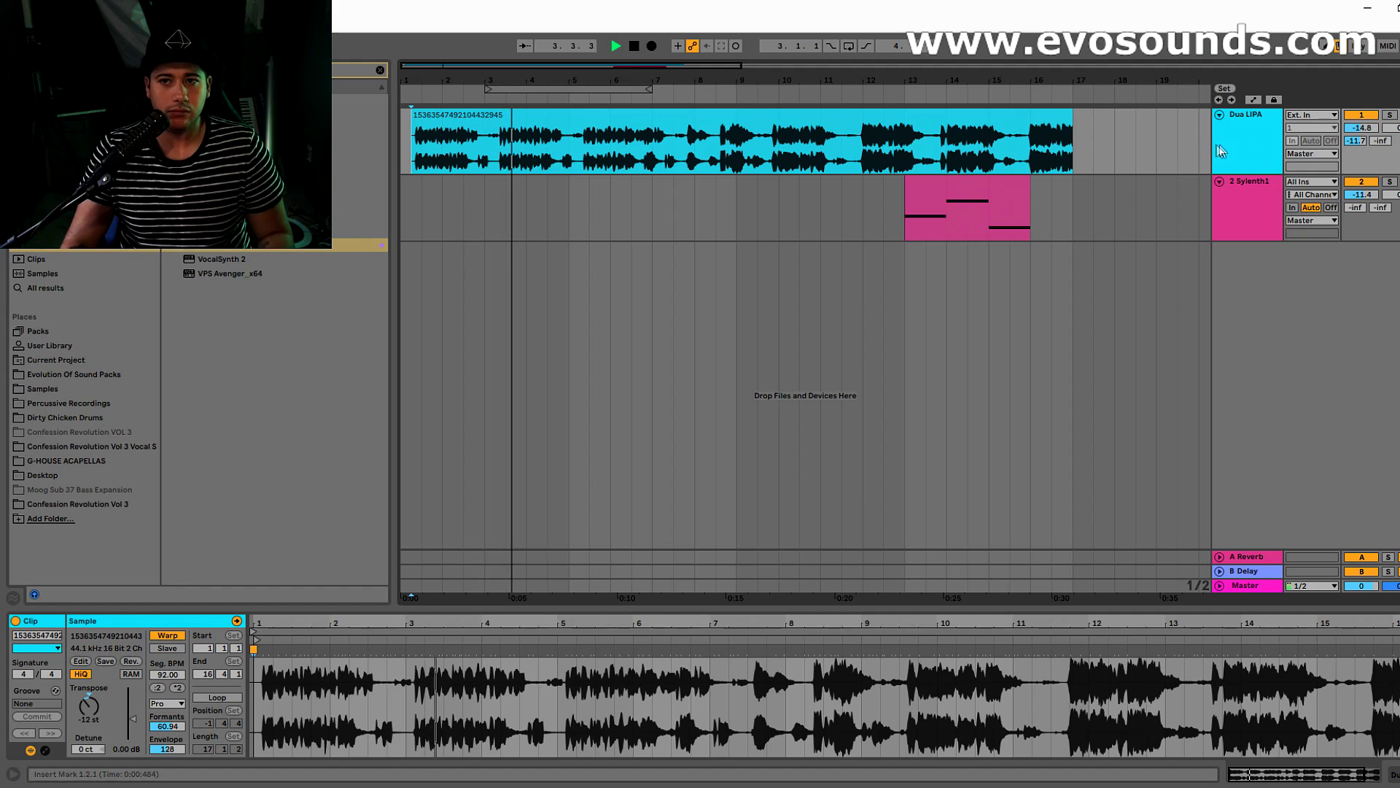
pyautogui.press('Tab')
pyautogui.press('Tab')
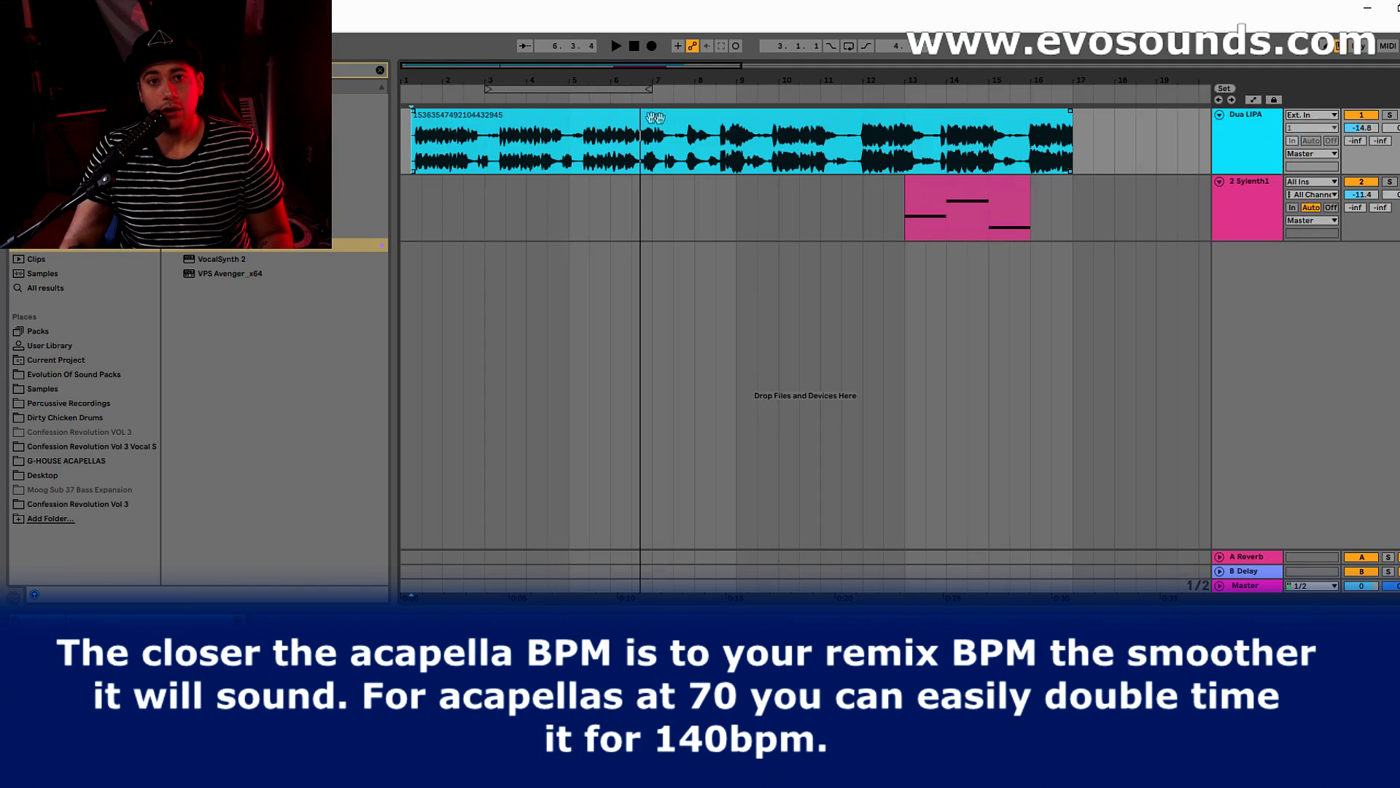
# Step: Consolidate the vocal's final bar, from bar 16 to bar 17, into its own clip
pyautogui.moveTo(472, 135)
pyautogui.mouseDown()
pyautogui.moveTo(1126, 171)
pyautogui.moveTo(409, 149)
pyautogui.moveTo(445, 159)
pyautogui.mouseUp()
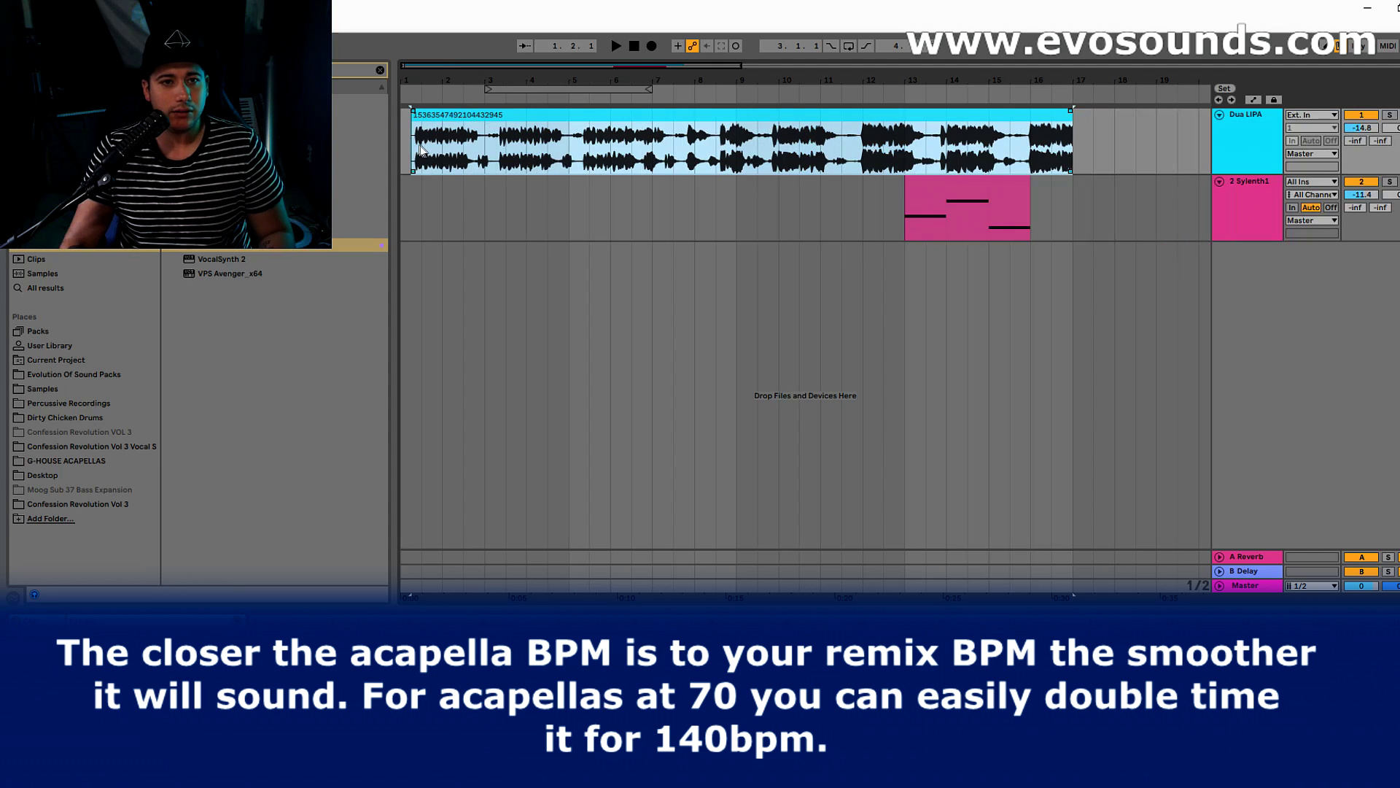
pyautogui.moveTo(1030, 167); pyautogui.dragTo(1063, 172)
pyautogui.hotkey('ctrl', 'j')
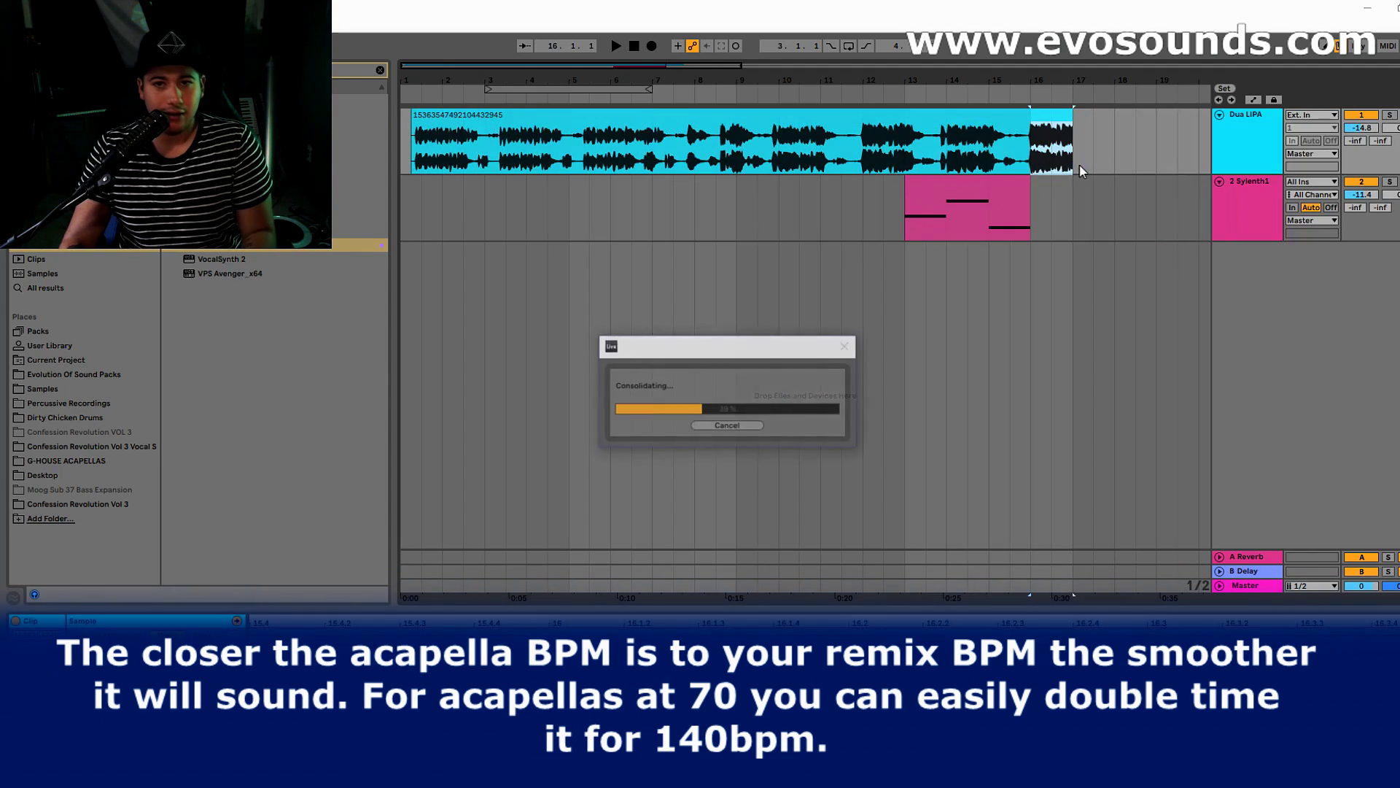
# Step: Move the long vocal clip so it starts at 17.2.1 and play it briefly
pyautogui.moveTo(533, 117); pyautogui.dragTo(1186, 162)
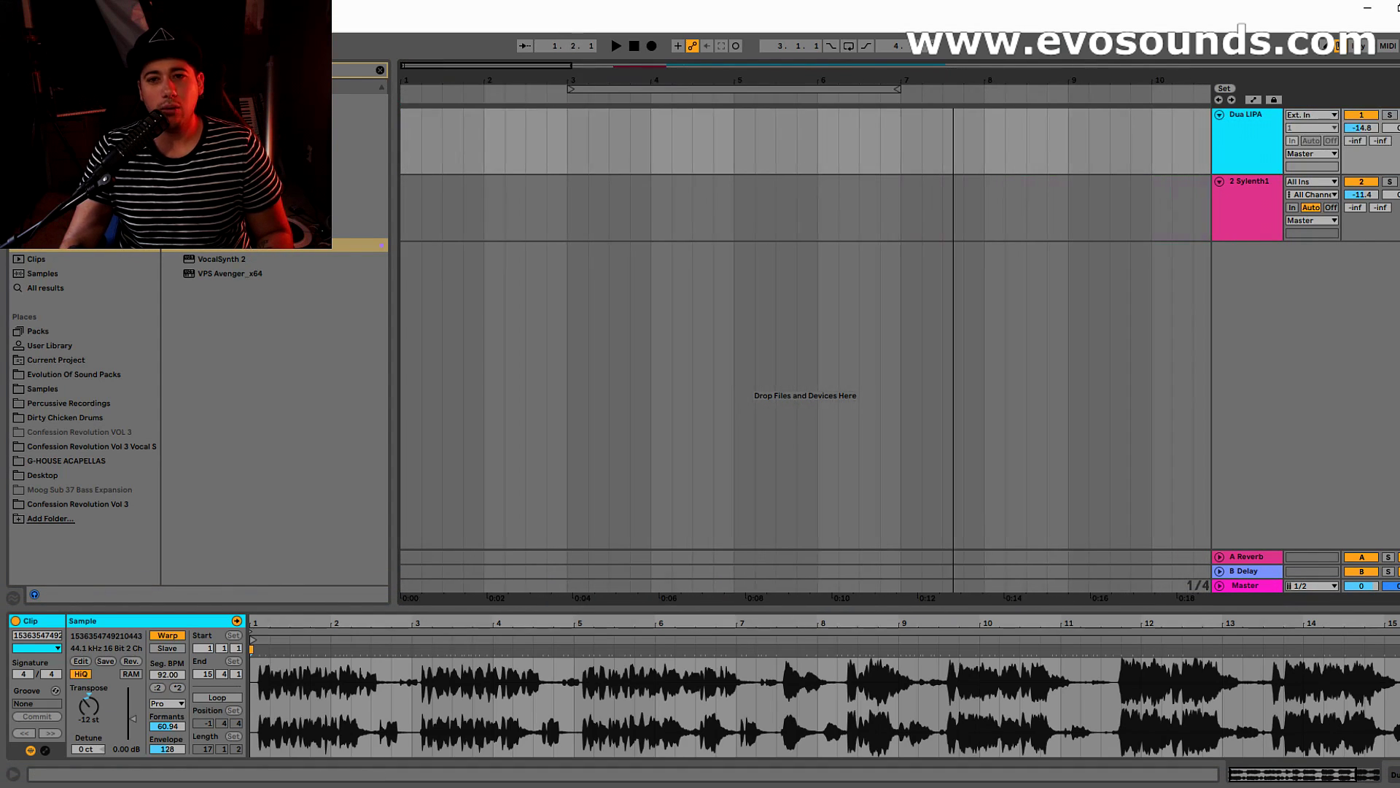
pyautogui.moveTo(486, 66); pyautogui.dragTo(705, 75)
pyautogui.moveTo(625, 115); pyautogui.dragTo(766, 134)
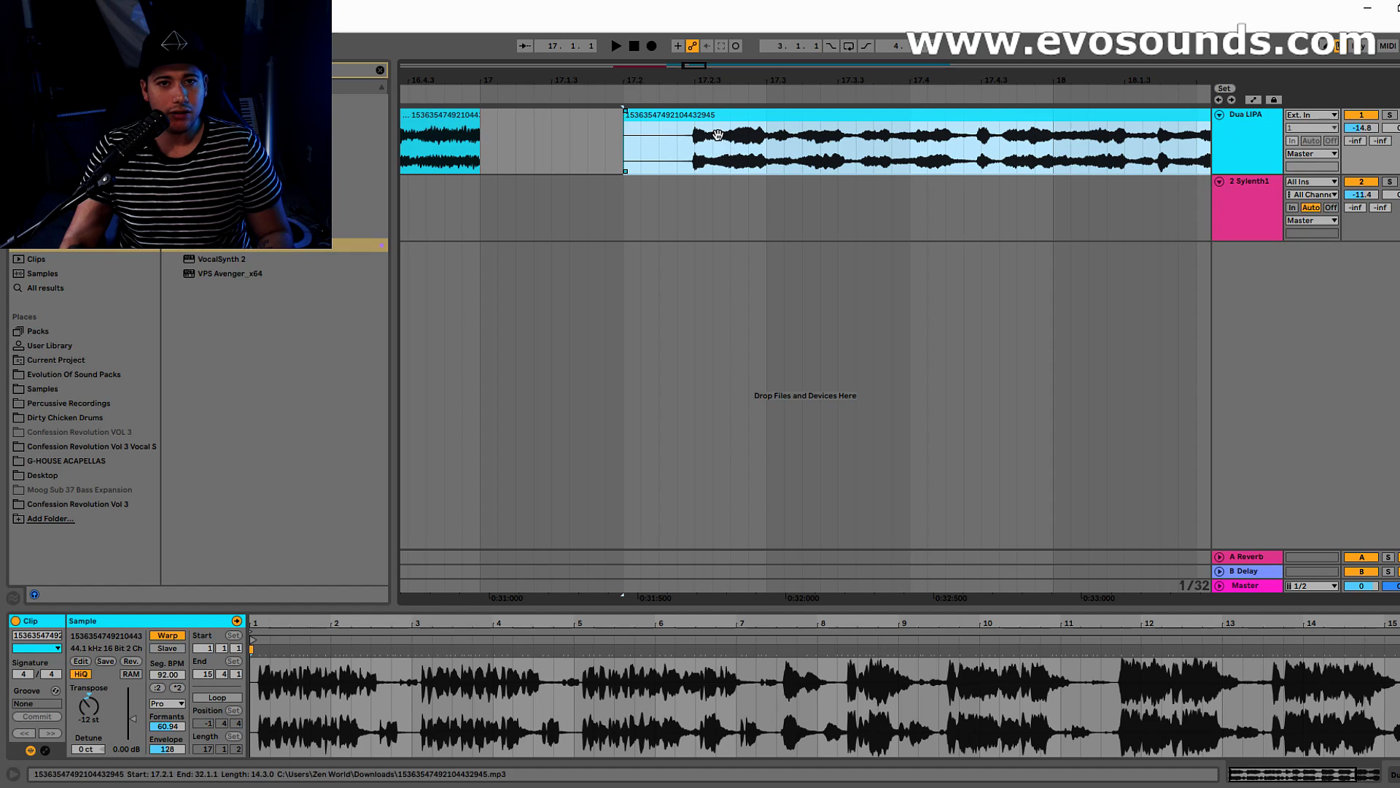
pyautogui.press('space')
pyautogui.press('space')
# Step: Insert a new audio track below Sylenth1 and name it kick
pyautogui.moveTo(711, 79); pyautogui.dragTo(712, 64)
pyautogui.click(1232, 222)
pyautogui.hotkey('ctrl', 't')
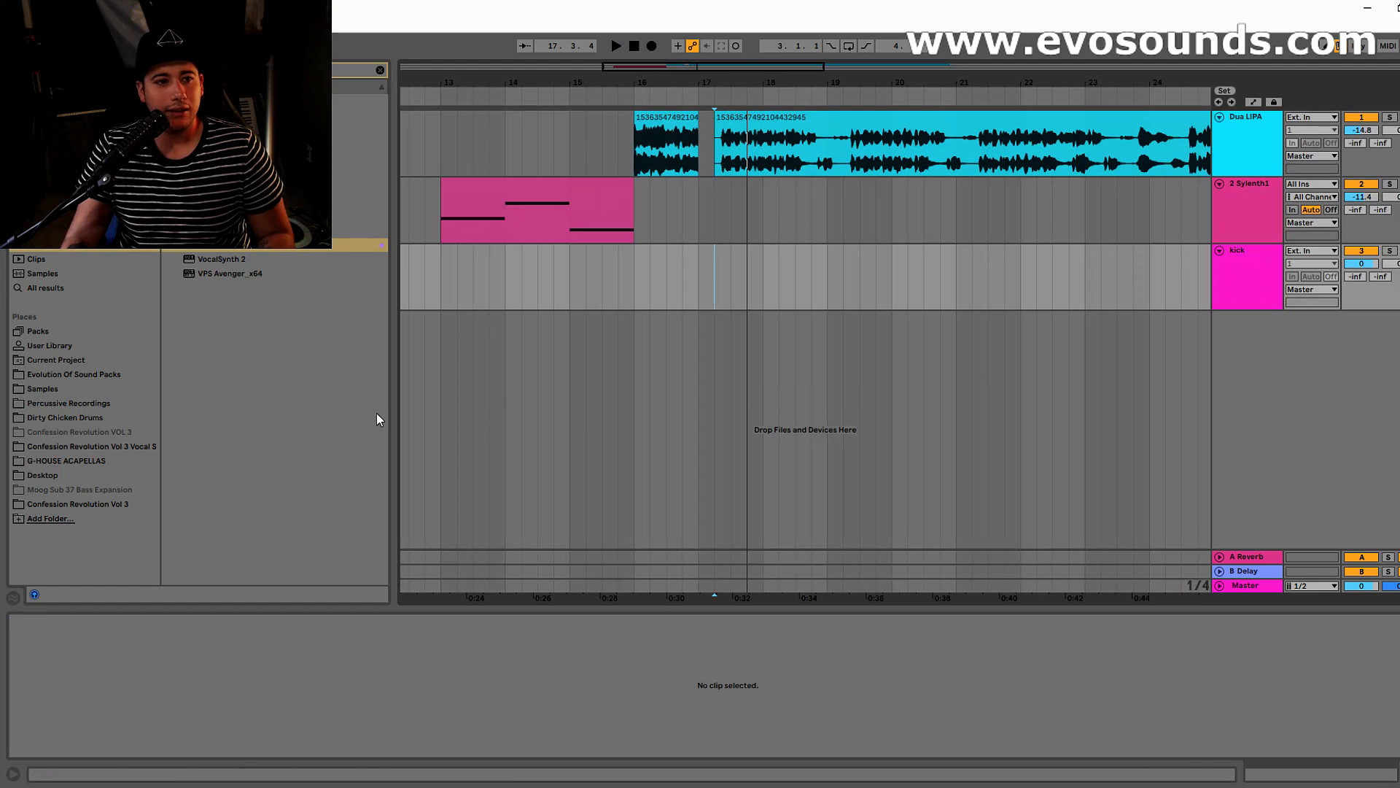
# Step: Clear the browser search and open the Kicks folder of Confession Revolution Vol 3
pyautogui.click(86, 505)
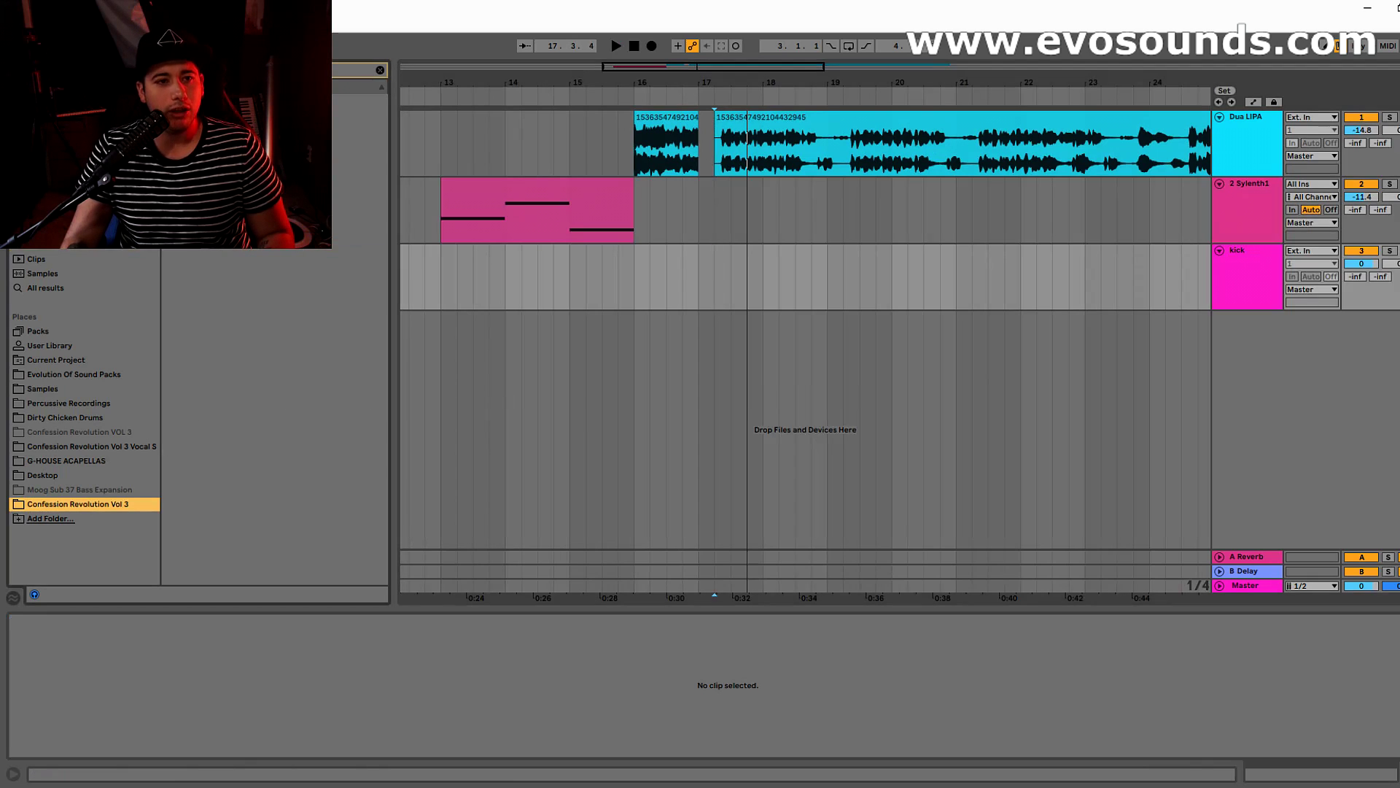
pyautogui.click(380, 71)
pyautogui.click(186, 260)
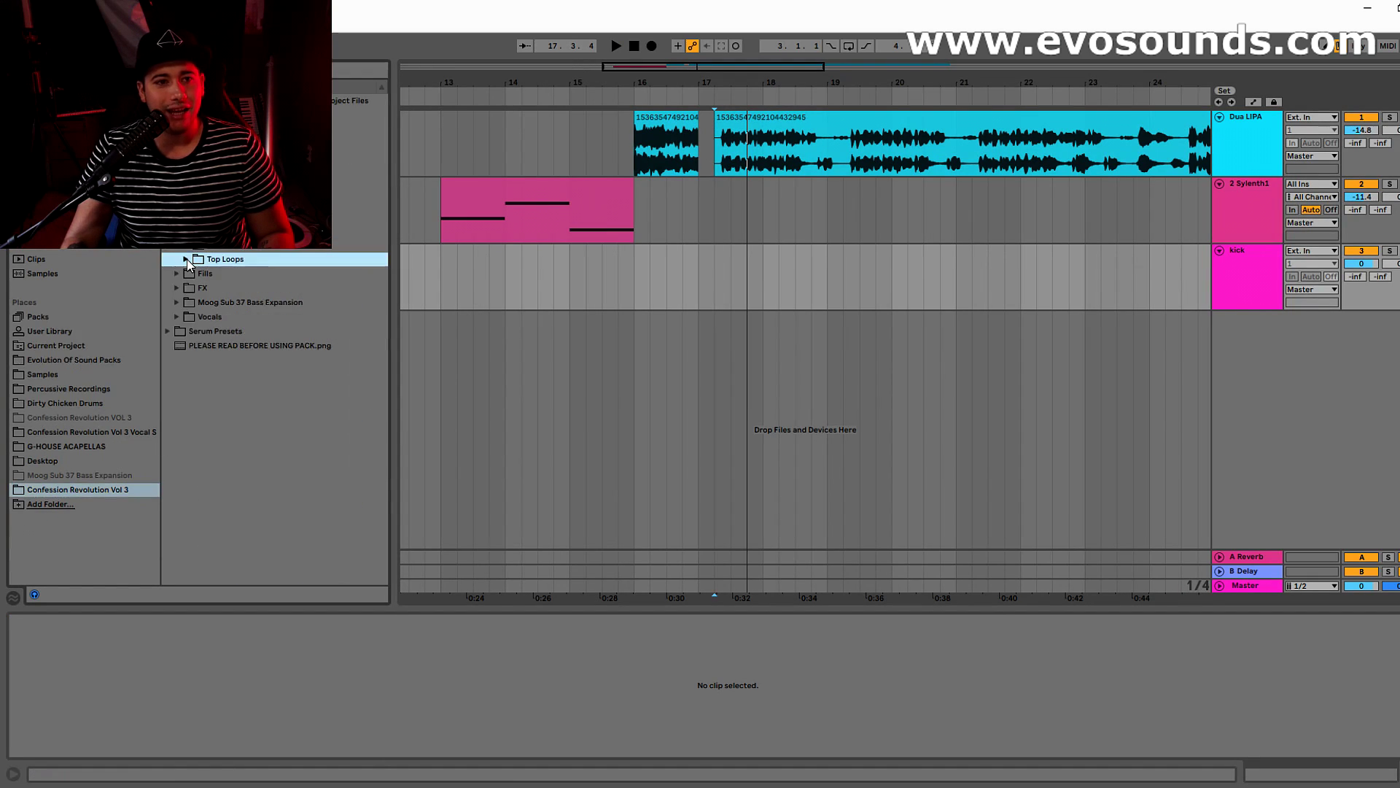
pyautogui.click(187, 216)
pyautogui.scroll(-1, 262, 287)
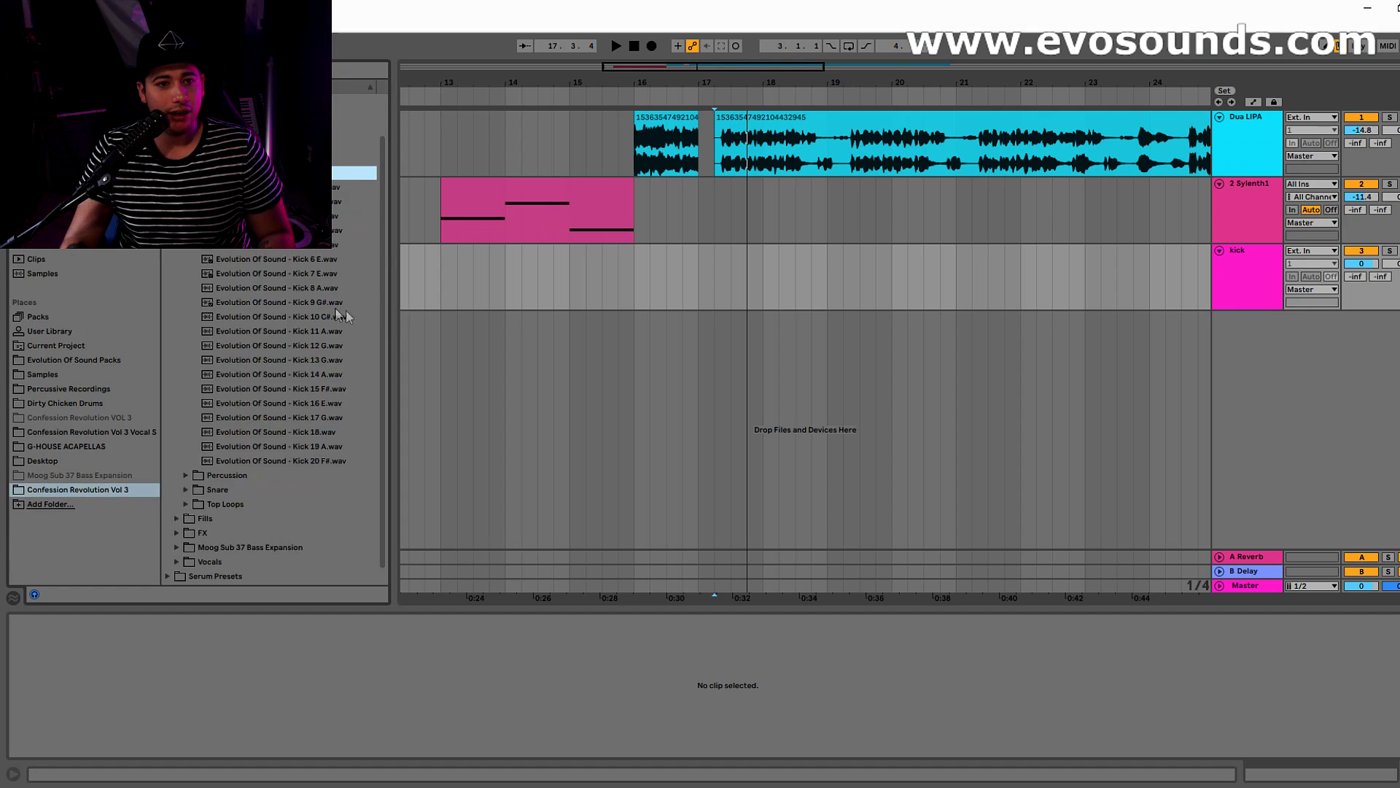
# Step: Audition several kick samples and place Evolution Of Sound - Kick 7 E.wav on the kick track at bar 17
pyautogui.click(295, 287)
pyautogui.press('Up')
pyautogui.press('Up')
pyautogui.press('Up')
pyautogui.press('Up')
pyautogui.click(325, 259)
pyautogui.click(302, 276)
pyautogui.moveTo(280, 278); pyautogui.dragTo(702, 280)
# Step: Start playback from bar 16 and duplicate the kick onto every beat from bar 17 to bar 21
pyautogui.click(650, 285)
pyautogui.press('space')
pyautogui.click(706, 276)
pyautogui.hotkey('ctrl', 'd')
pyautogui.hotkey('ctrl', 'd')
pyautogui.hotkey('ctrl', 'd')
pyautogui.hotkey('ctrl', 'd')
pyautogui.hotkey('ctrl', 'd')
pyautogui.hotkey('ctrl', 'd')
pyautogui.hotkey('ctrl', 'd')
pyautogui.hotkey('ctrl', 'd')
pyautogui.hotkey('ctrl', 'd')
pyautogui.hotkey('ctrl', 'd')
pyautogui.hotkey('ctrl', 'd')
pyautogui.hotkey('ctrl', 'd')
pyautogui.hotkey('ctrl', 'd')
pyautogui.hotkey('ctrl', 'd')
pyautogui.hotkey('ctrl', 'd')
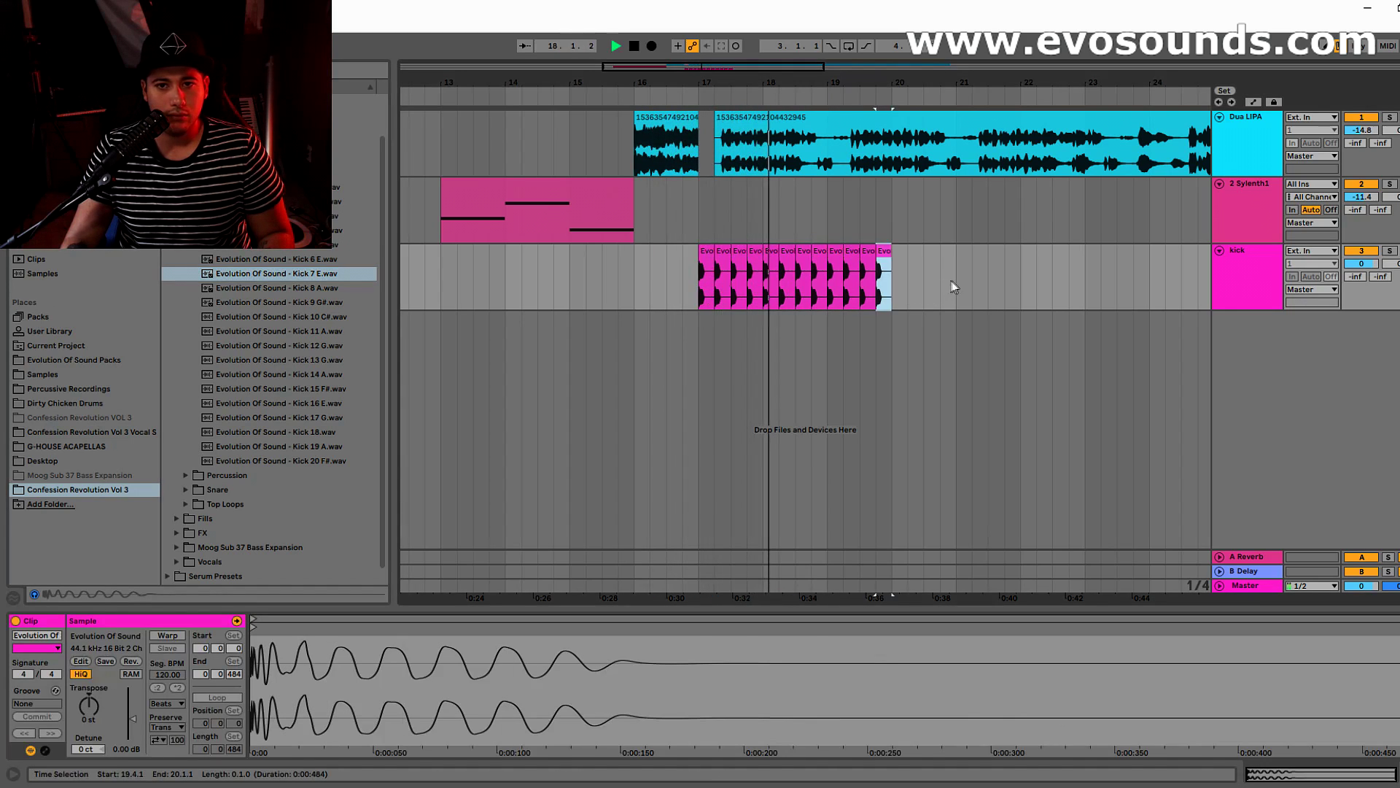
# Step: Lower the kick track volume to -7.4 dB and duplicate the four-bar kick pattern three times
pyautogui.press('Tab')
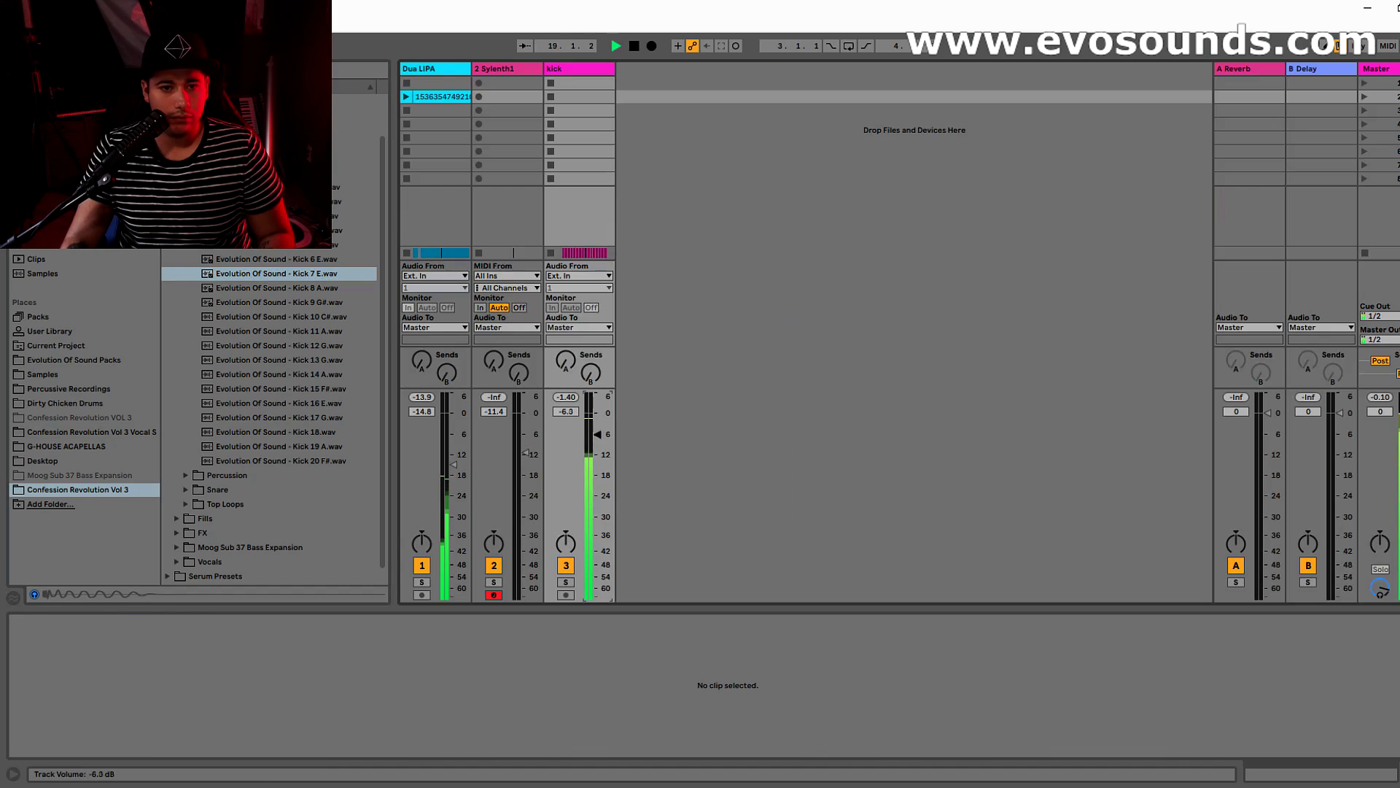
pyautogui.press('Tab')
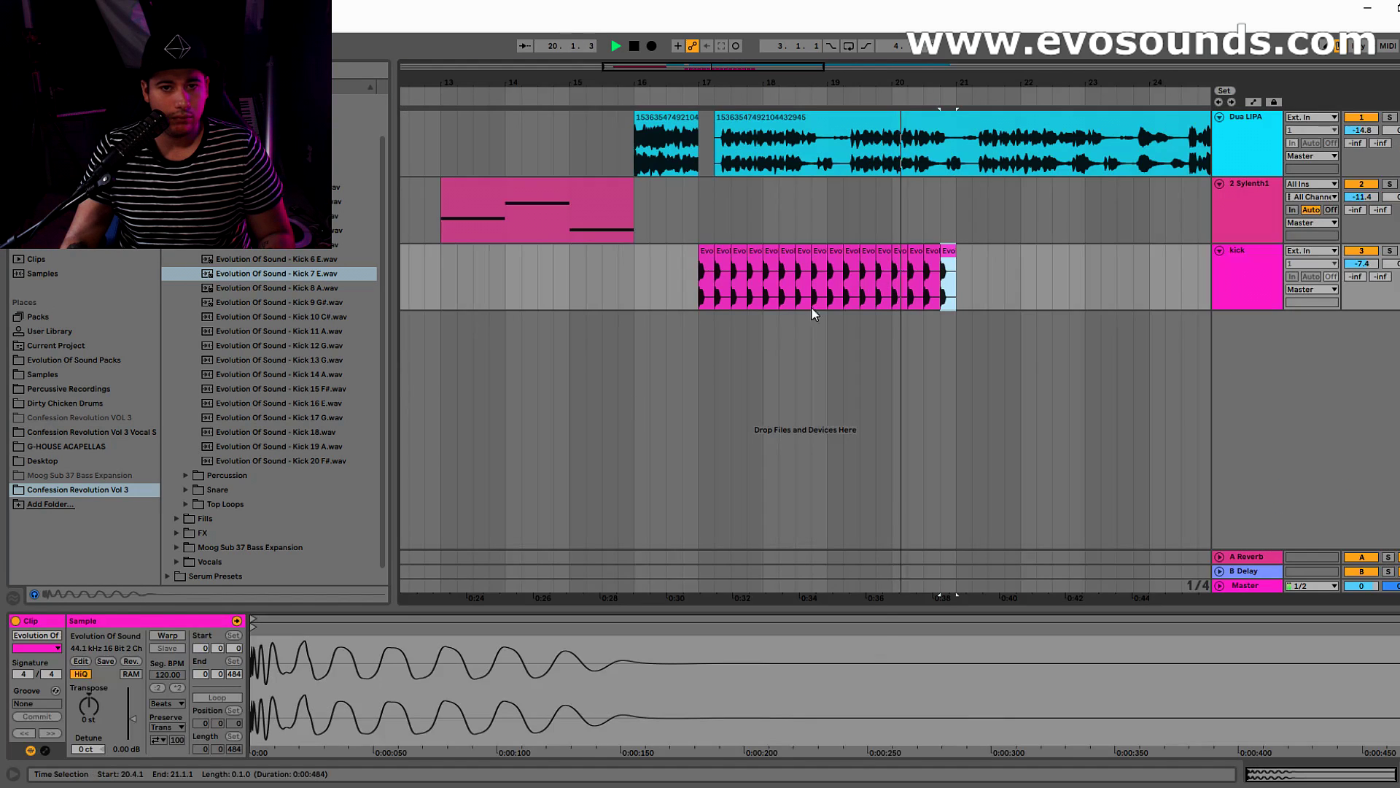
pyautogui.moveTo(959, 282); pyautogui.dragTo(699, 290)
pyautogui.hotkey('ctrl', 'd')
pyautogui.hotkey('ctrl', 'd')
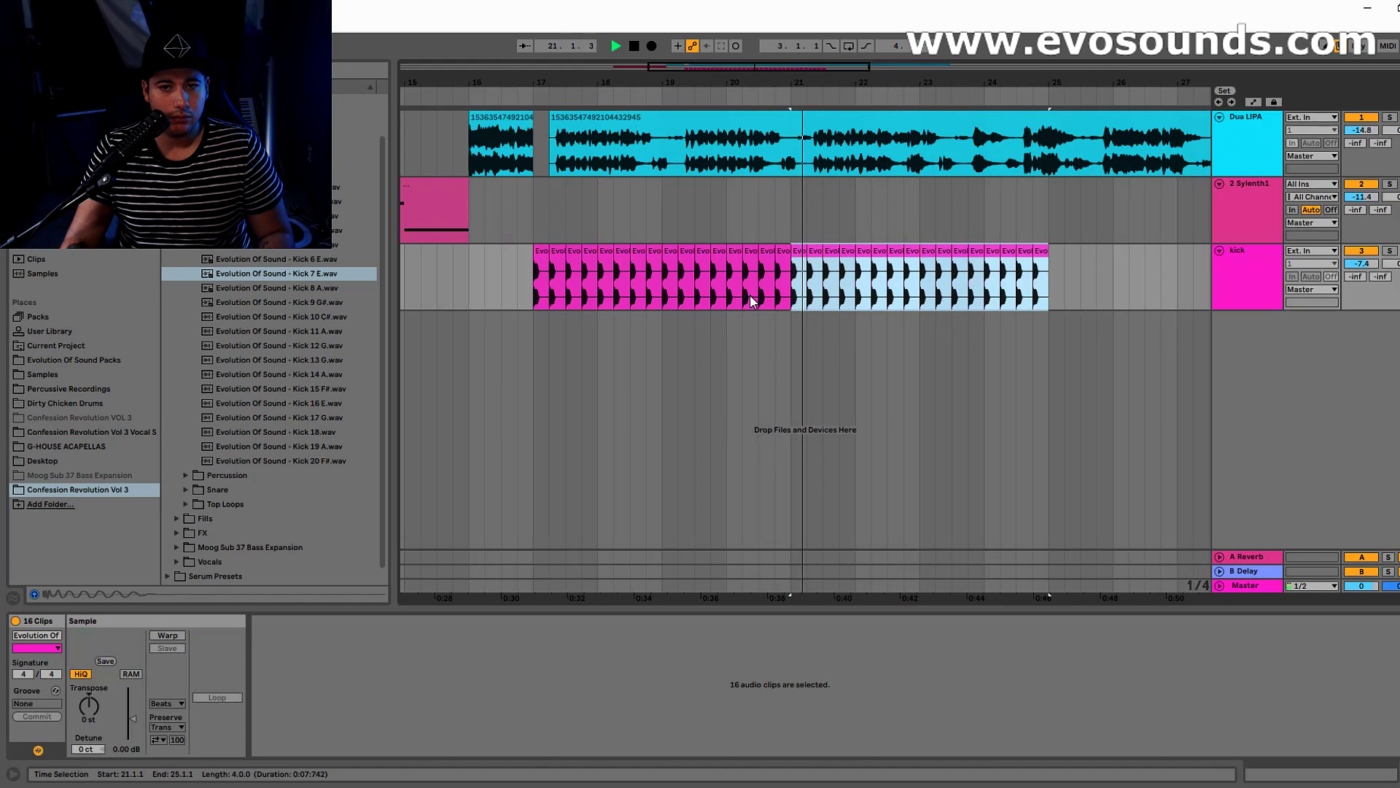
pyautogui.hotkey('ctrl', 'd')
pyautogui.moveTo(798, 64); pyautogui.dragTo(729, 95)
pyautogui.moveTo(712, 146); pyautogui.dragTo(704, 157)
# Step: Insert a new audio track below kick and name it clap
pyautogui.click(1243, 269)
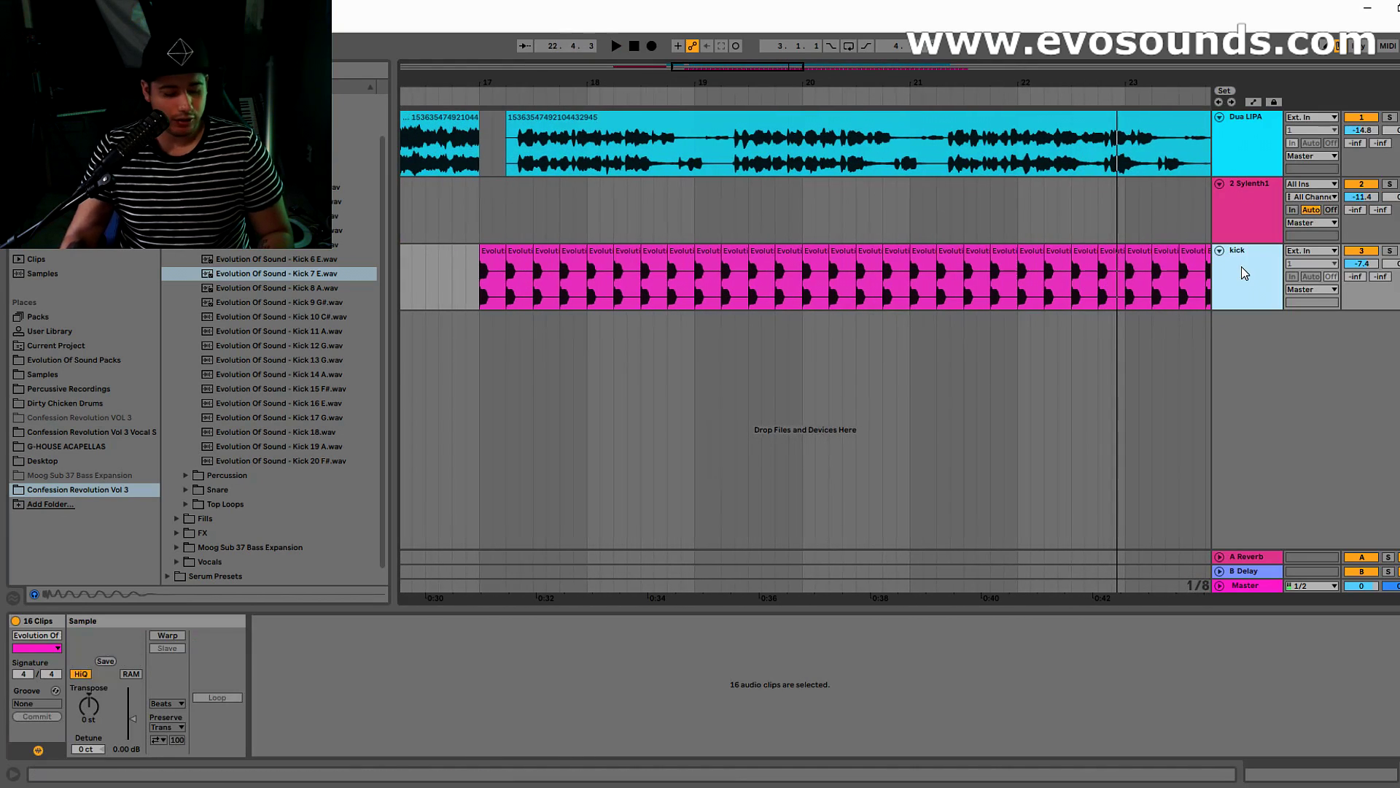
pyautogui.hotkey('ctrl', 't')
pyautogui.write('clap')
pyautogui.press('Return')
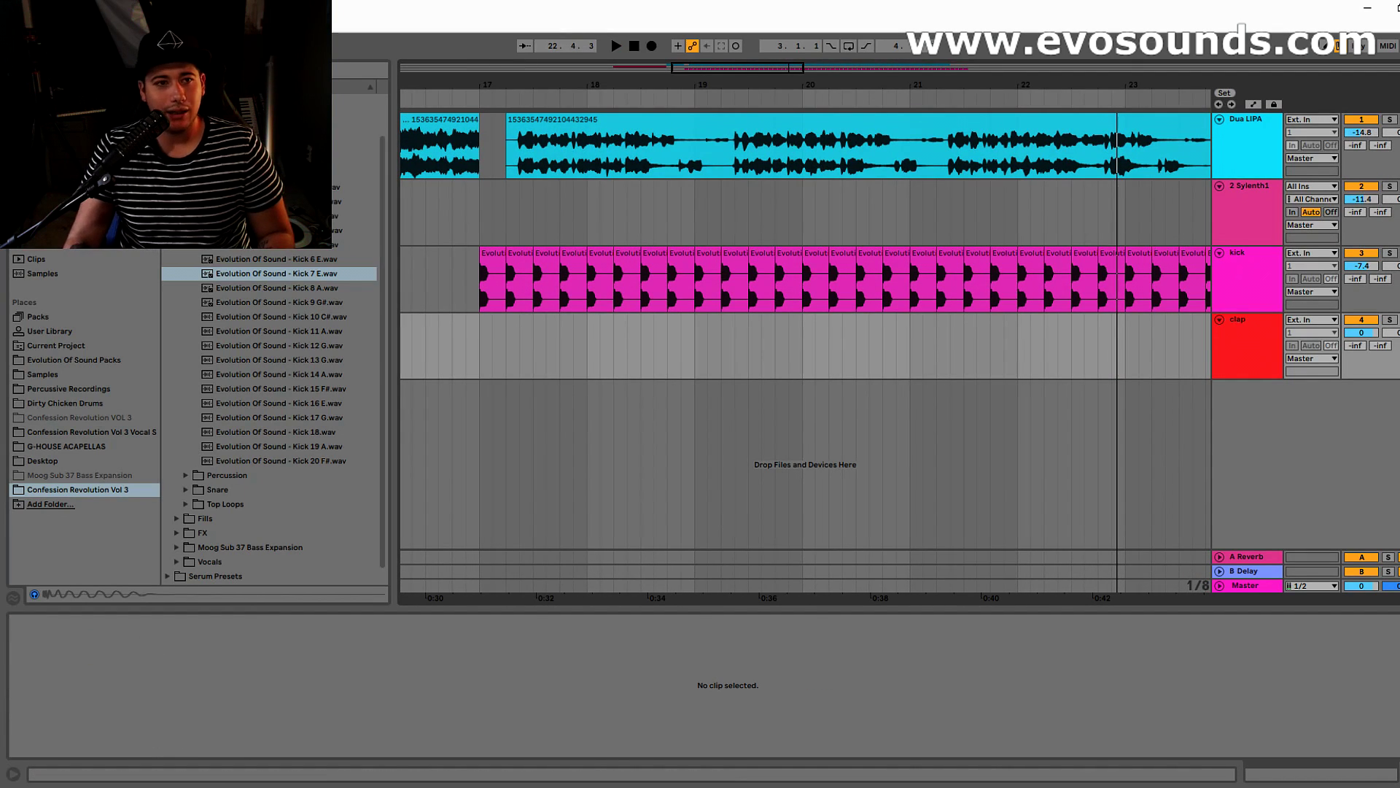
# Step: Place Evolution Of Sound - Clap 6.wav on the clap track at beat 2 of bar 17 and play it
pyautogui.click(217, 129)
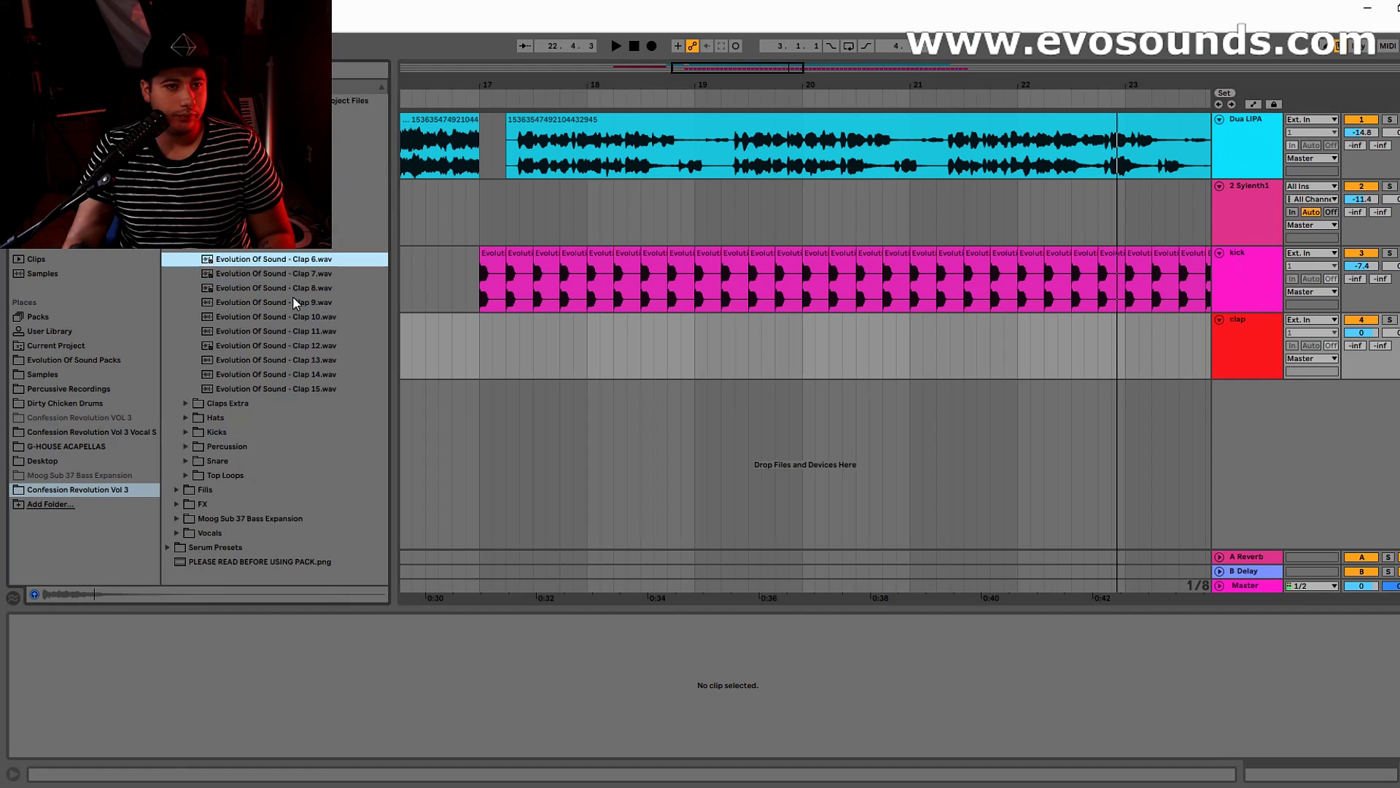
pyautogui.moveTo(292, 260); pyautogui.dragTo(515, 343)
pyautogui.click(453, 355)
pyautogui.press('space')
# Step: Lower the clap track volume to -11.3 dB and repeat the clap on every second beat from bar 17 to bar 33
pyautogui.moveTo(1372, 340); pyautogui.dragTo(1371, 344)
pyautogui.press('space')
pyautogui.moveTo(534, 359); pyautogui.dragTo(490, 356)
pyautogui.hotkey('ctrl', 'd')
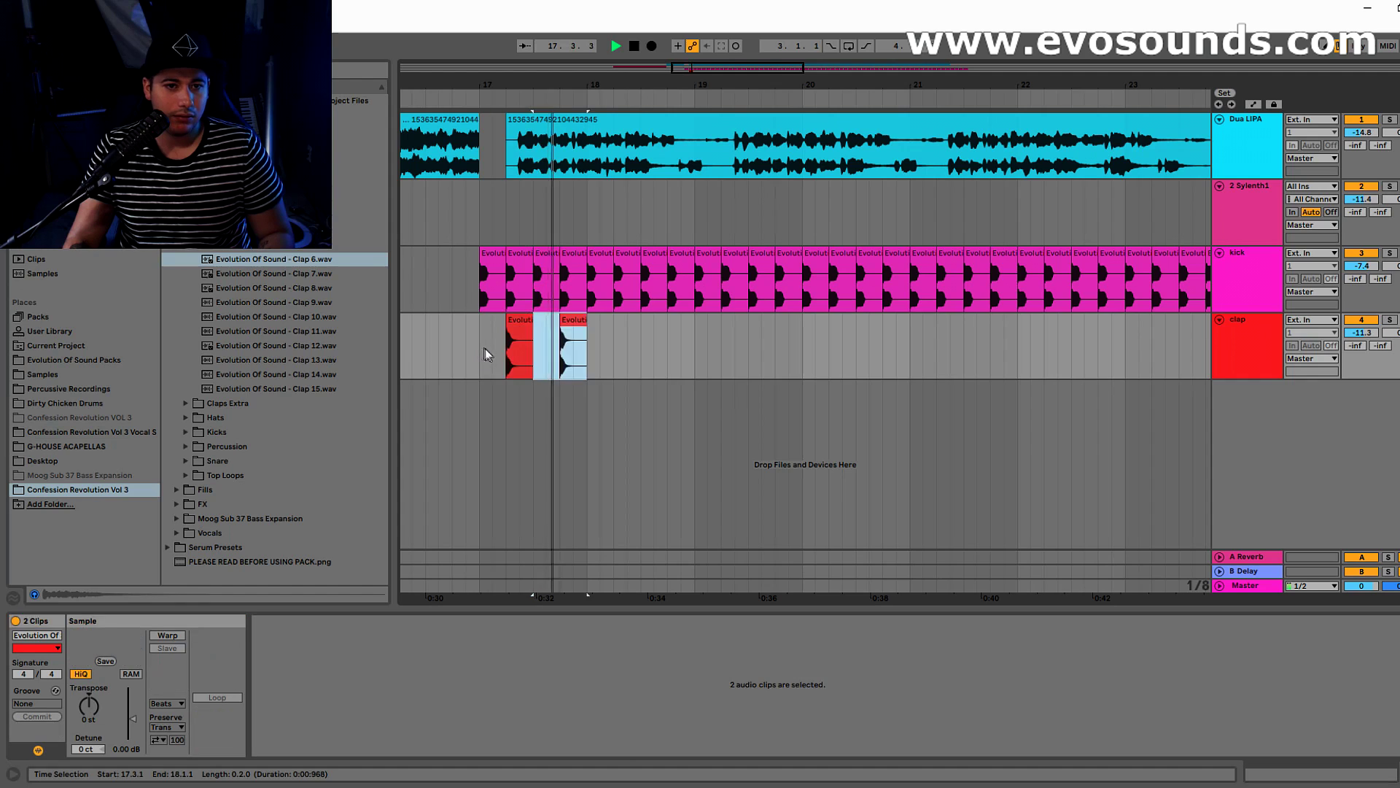
pyautogui.hotkey('ctrl', 'd')
pyautogui.hotkey('ctrl', 'd')
pyautogui.hotkey('ctrl', 'd')
pyautogui.hotkey('ctrl', 'd')
pyautogui.hotkey('ctrl', 'd')
pyautogui.hotkey('ctrl', 'd')
pyautogui.hotkey('ctrl', 'd')
pyautogui.press('-')
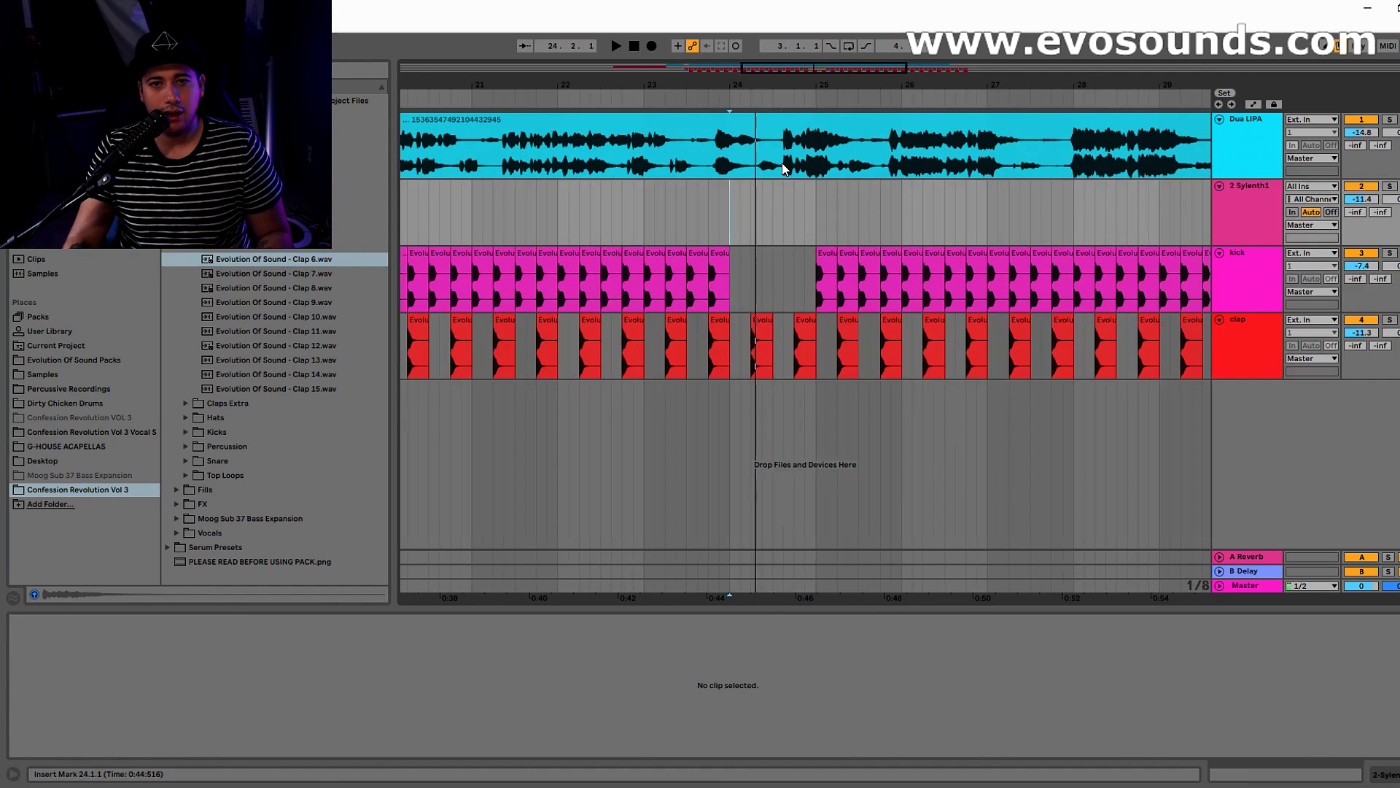
# Step: Replace the vocal from bar 25 to bar 33 with a copy of the vocal section from bars 17 to 25
pyautogui.moveTo(784, 164); pyautogui.dragTo(1211, 161)
pyautogui.moveTo(769, 83); pyautogui.dragTo(689, 51)
pyautogui.moveTo(1076, 166); pyautogui.dragTo(689, 176)
pyautogui.click(705, 175)
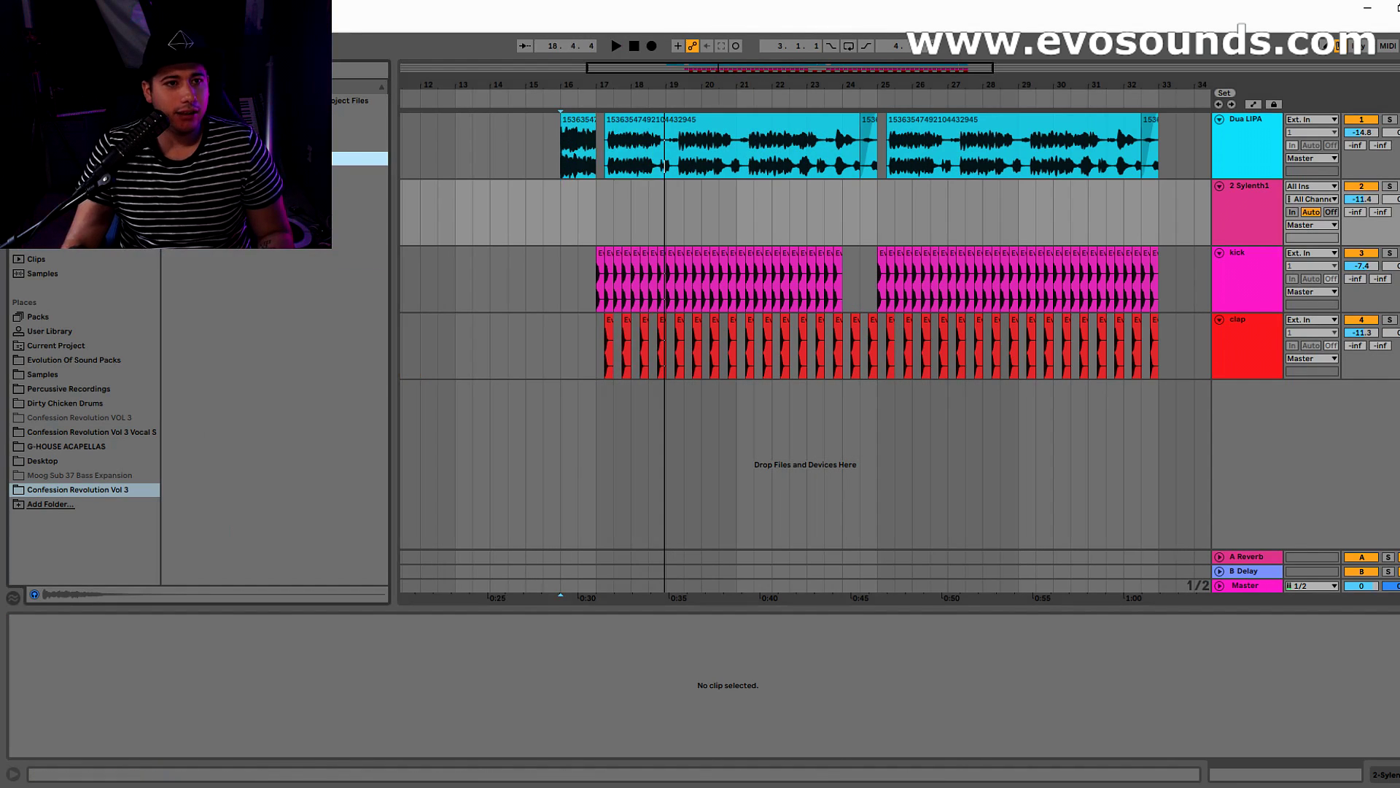
# Step: Audition the drum fills and place the short fill listed just before Fill 4 at bar 16.3 on a new track
pyautogui.click(265, 309)
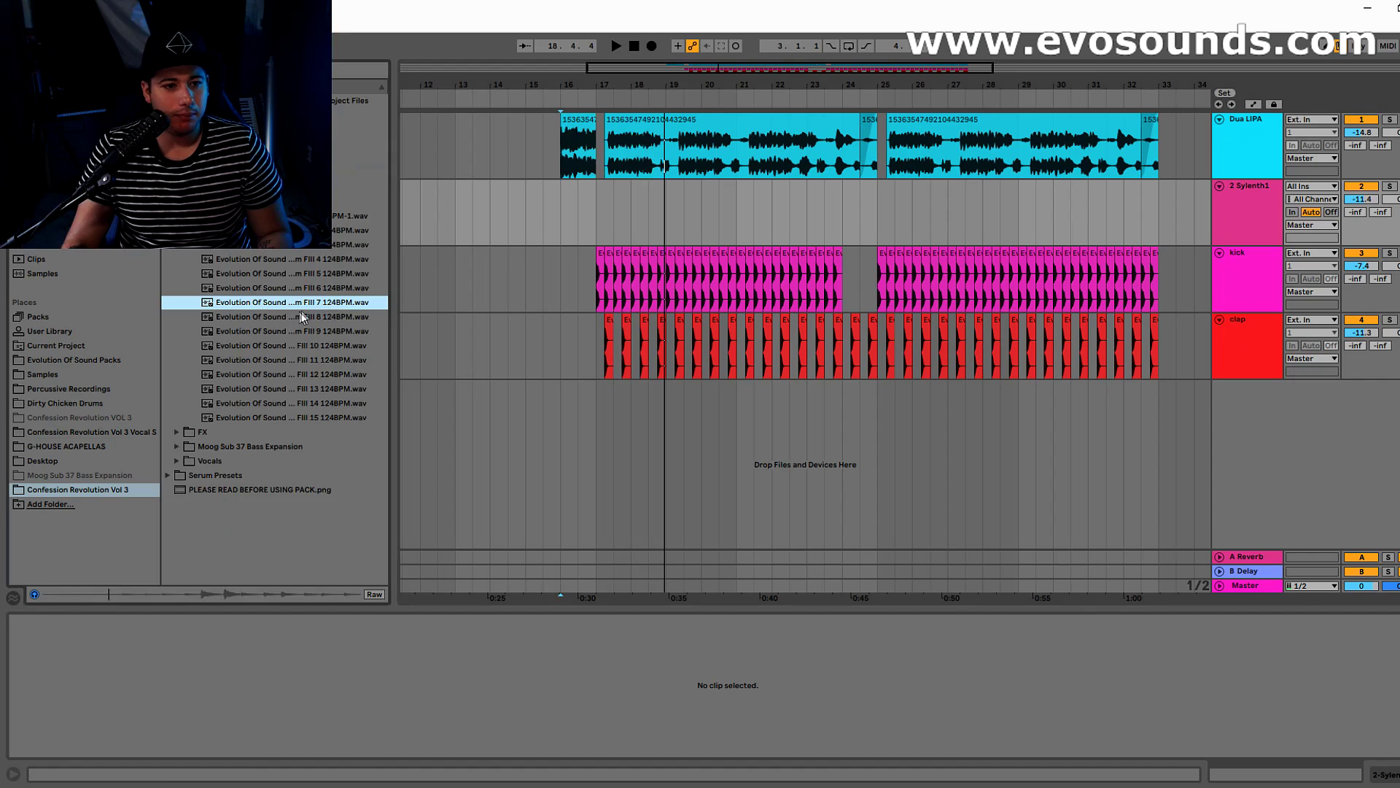
pyautogui.click(301, 286)
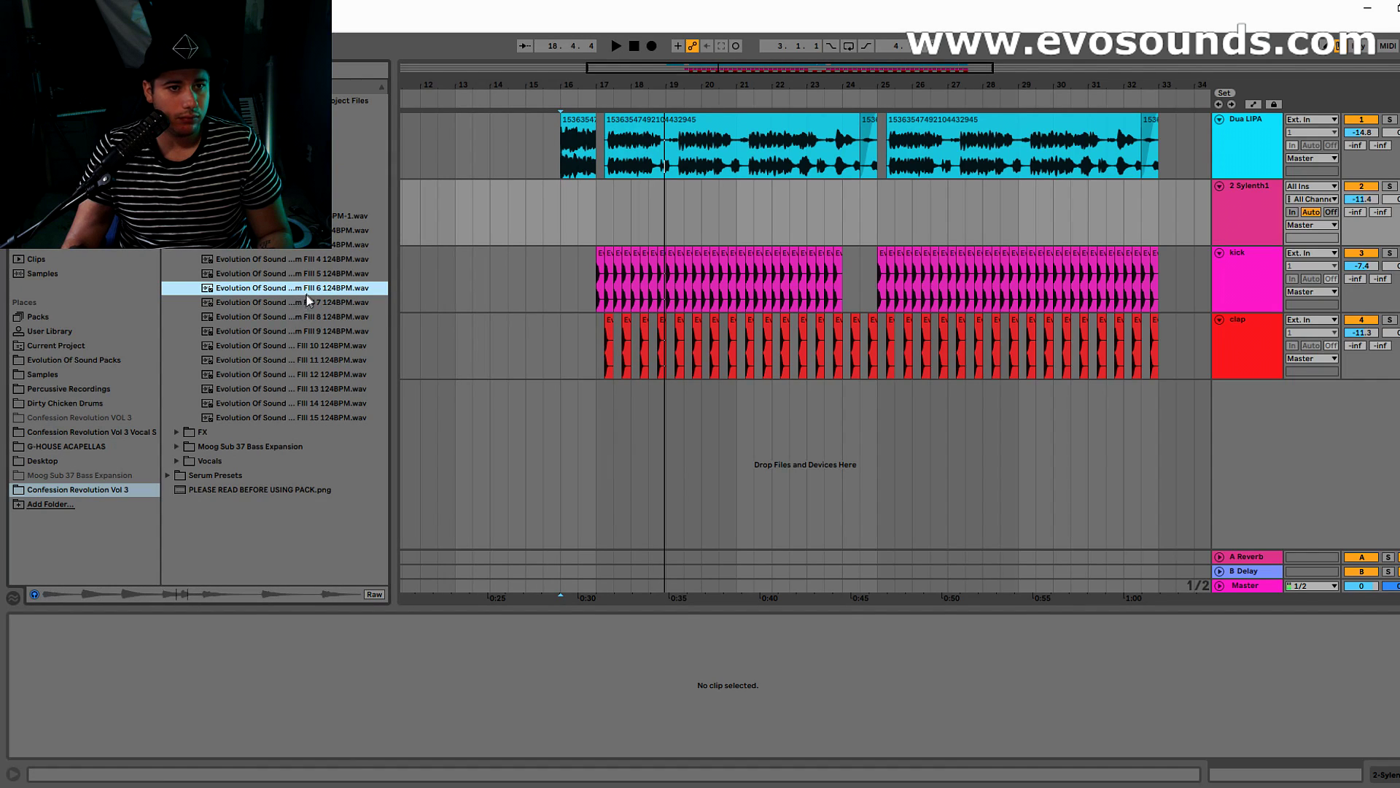
pyautogui.click(321, 263)
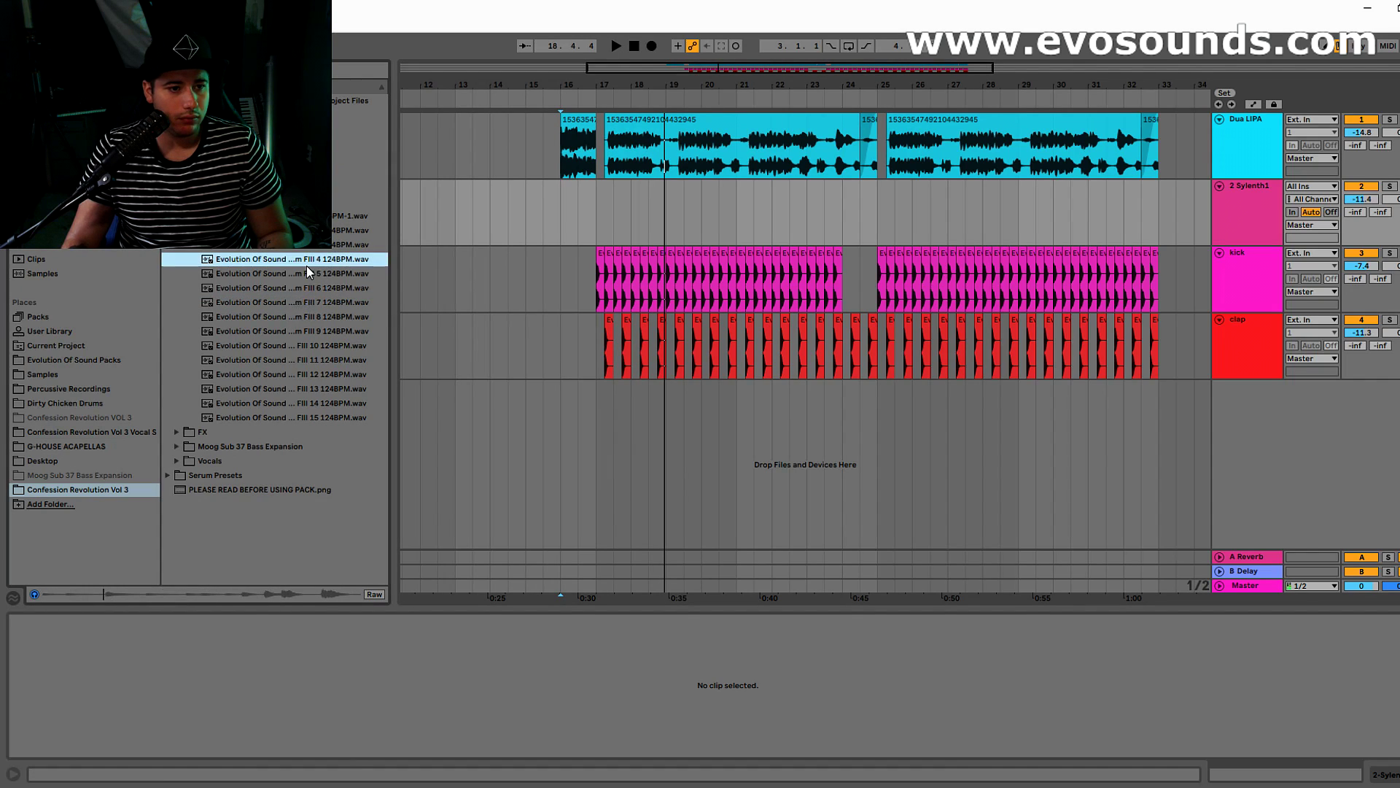
pyautogui.click(324, 231)
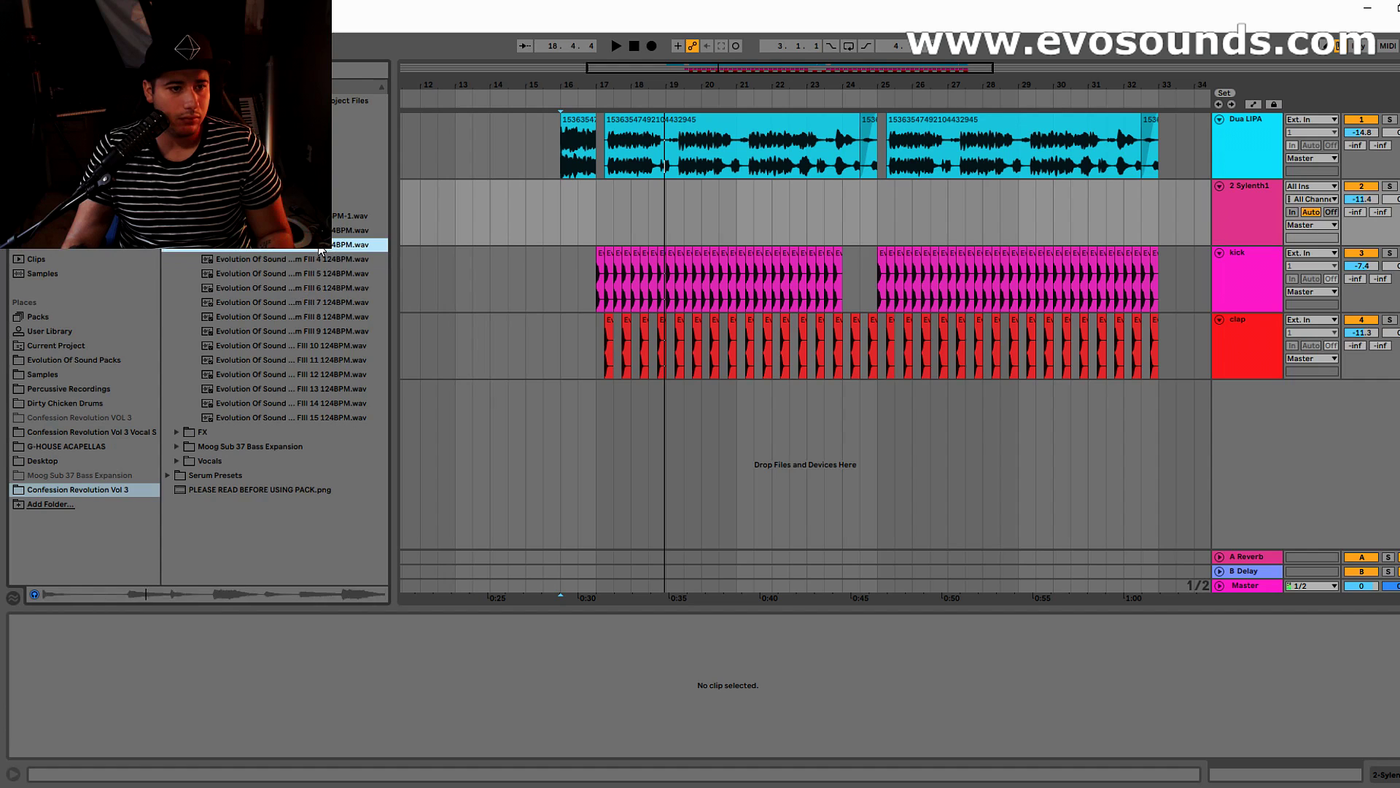
pyautogui.moveTo(319, 252); pyautogui.dragTo(579, 419)
# Step: Lower the drum fill track volume to -7.8 dB and play the lead-in from bar 16.3
pyautogui.press('space')
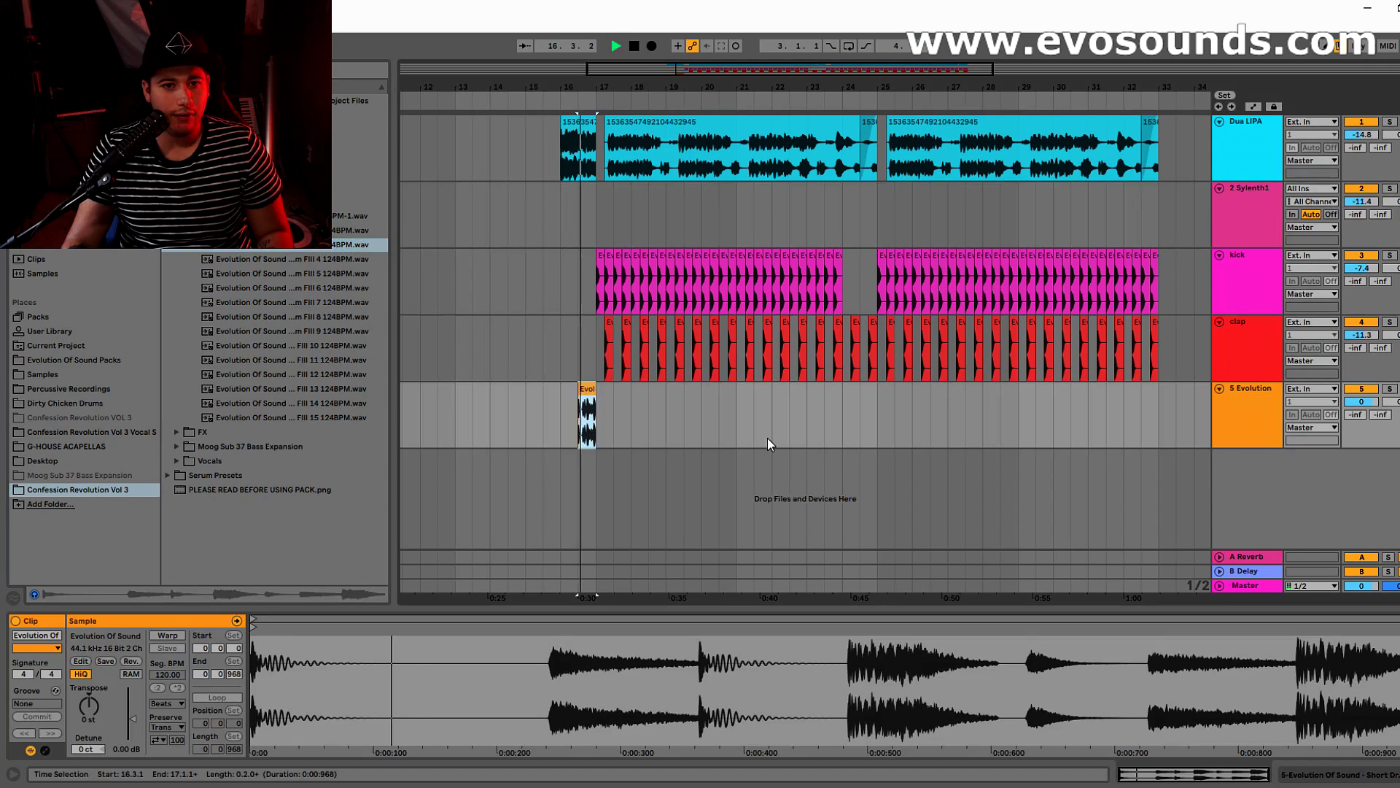
pyautogui.moveTo(1351, 407)
pyautogui.mouseDown()
pyautogui.moveTo(1339, 426)
pyautogui.moveTo(1364, 405)
pyautogui.mouseUp()
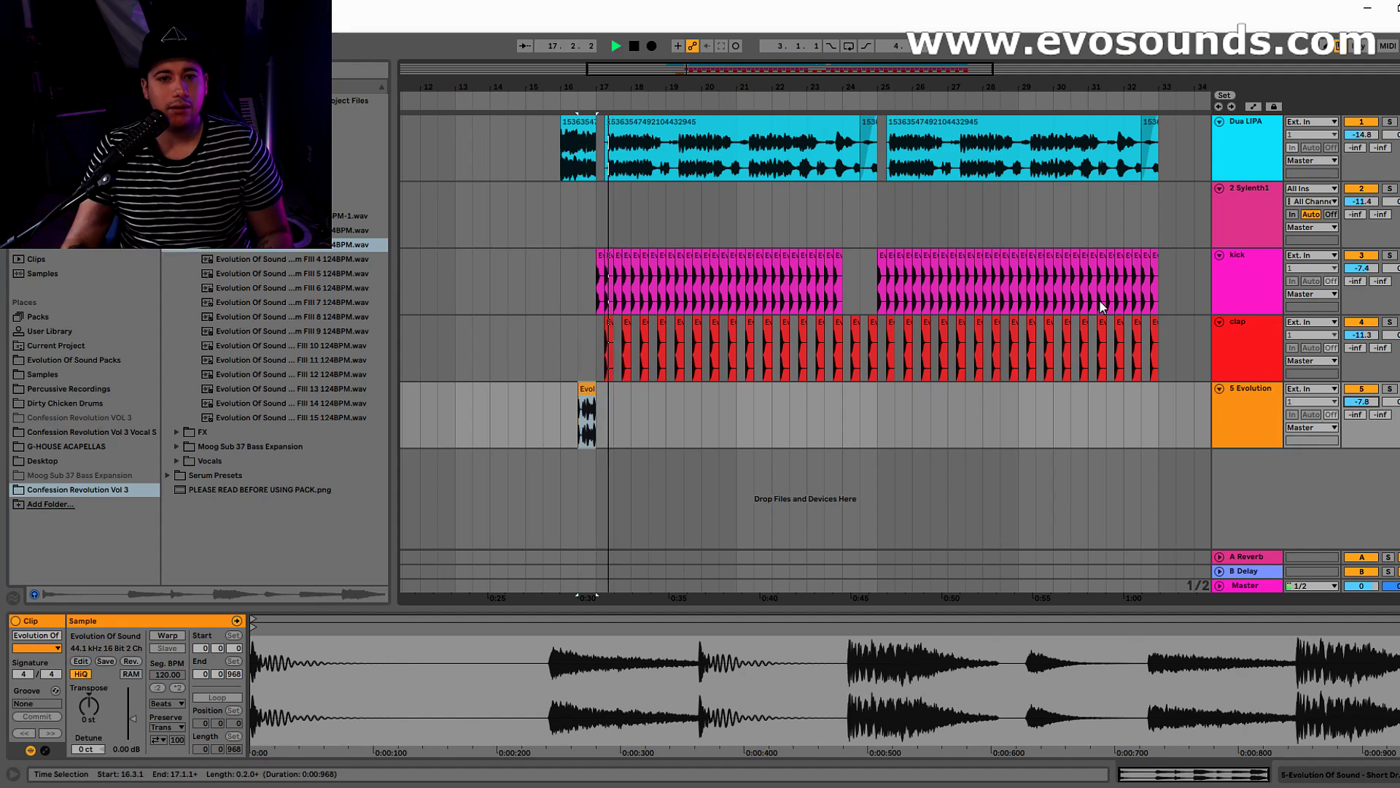
pyautogui.press('space')
pyautogui.moveTo(631, 78); pyautogui.dragTo(668, 82)
pyautogui.click(1229, 411)
pyautogui.click(582, 306)
pyautogui.press('space')
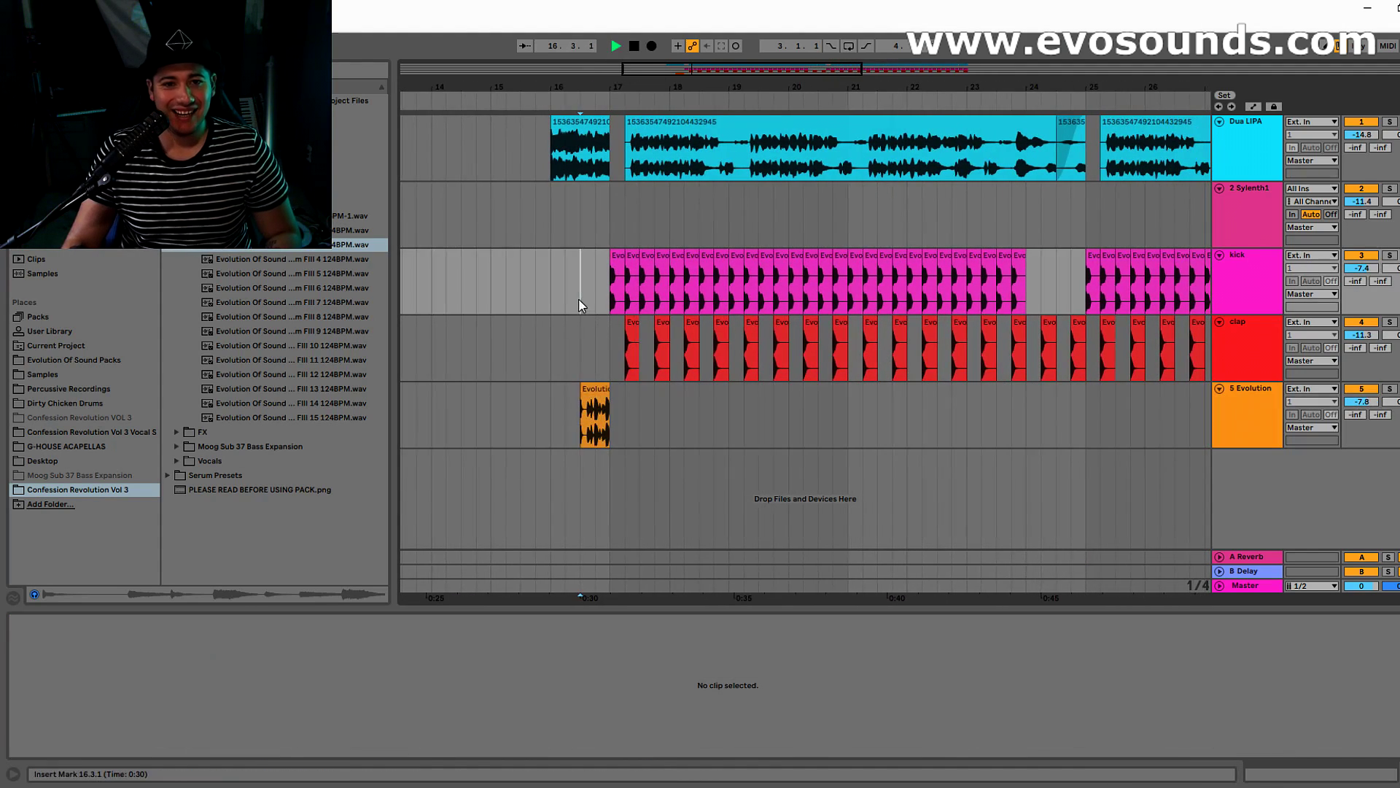
# Step: Insert an audio track below clap and place Evolution Of Sound - Top Loop 21 124BPM on it at bar 17
pyautogui.click(1237, 345)
pyautogui.hotkey('ctrl', 't')
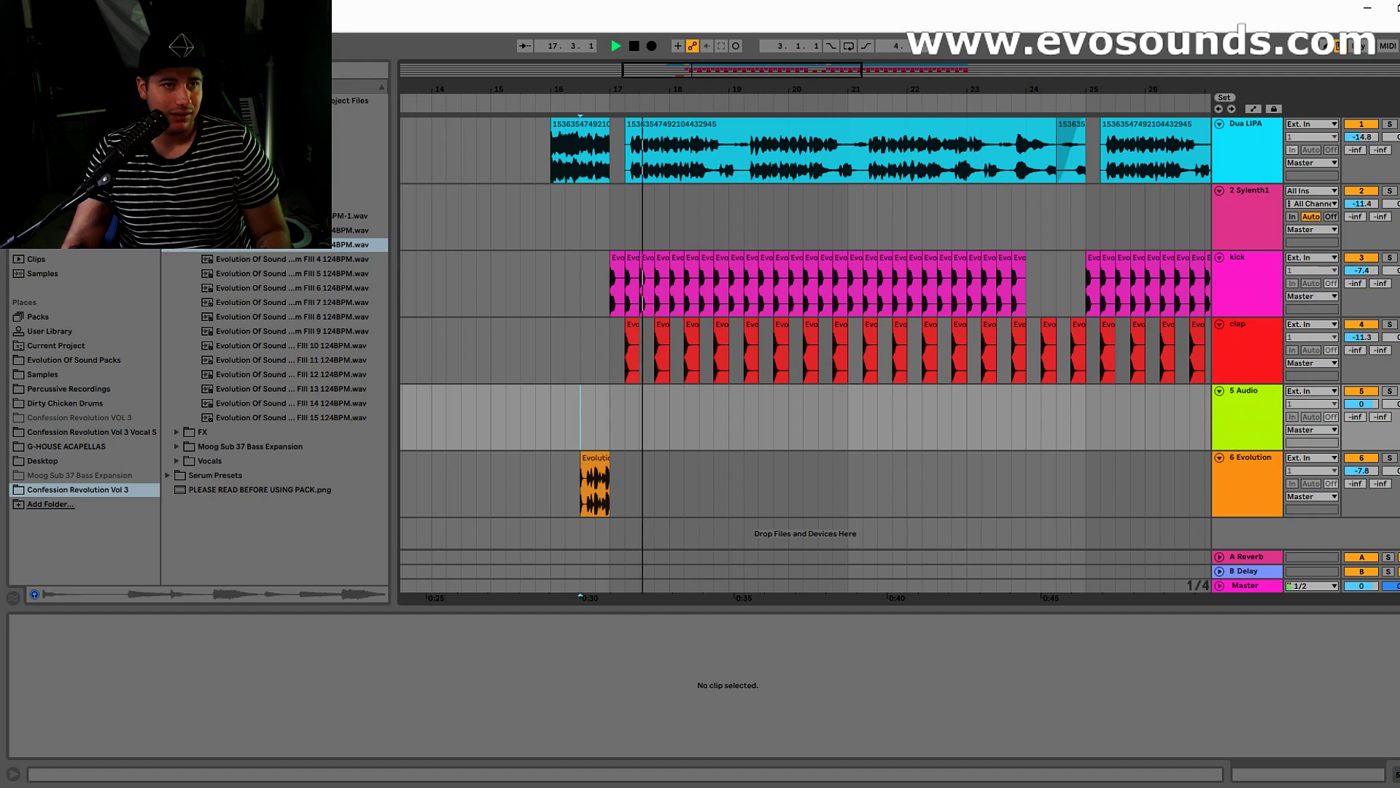
pyautogui.click(177, 158)
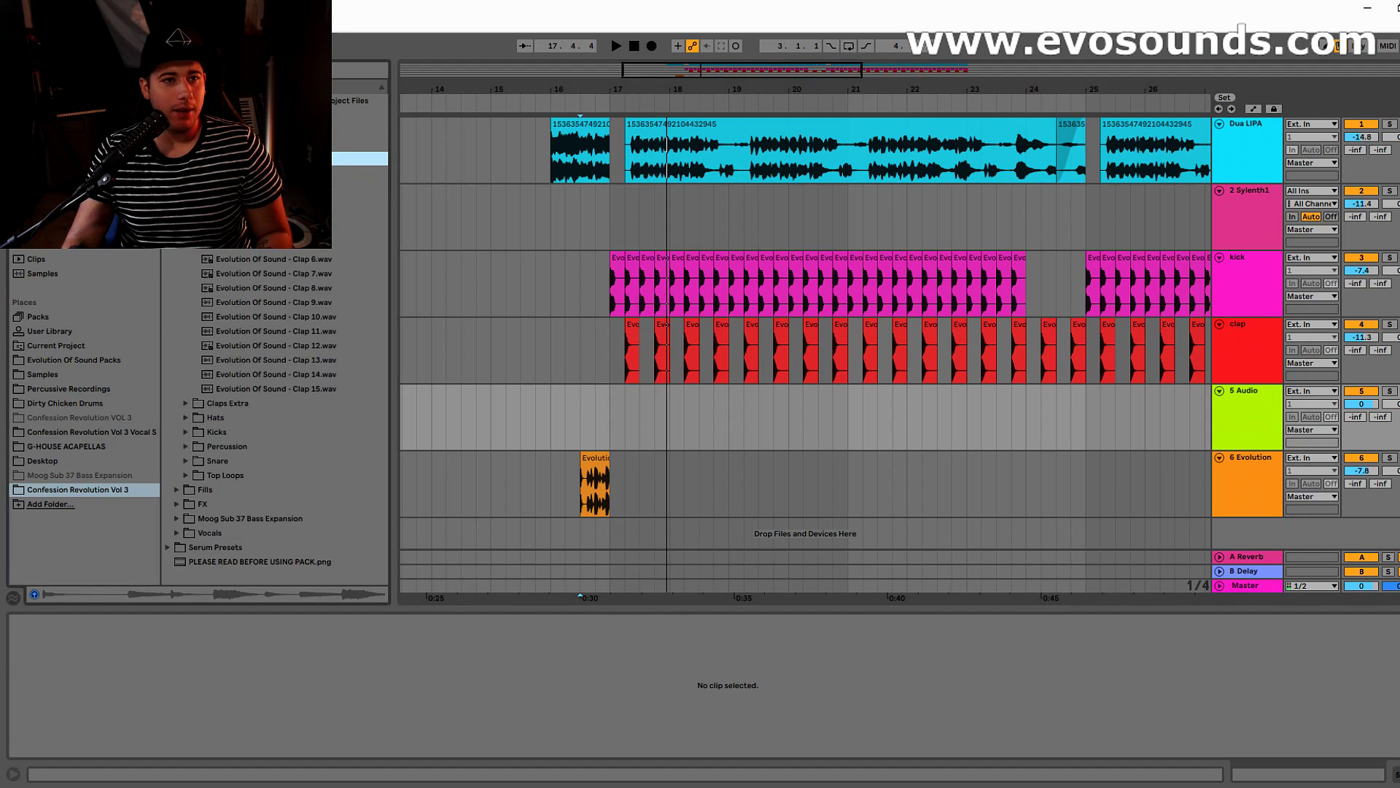
pyautogui.click(186, 173)
pyautogui.click(187, 259)
pyautogui.click(309, 505)
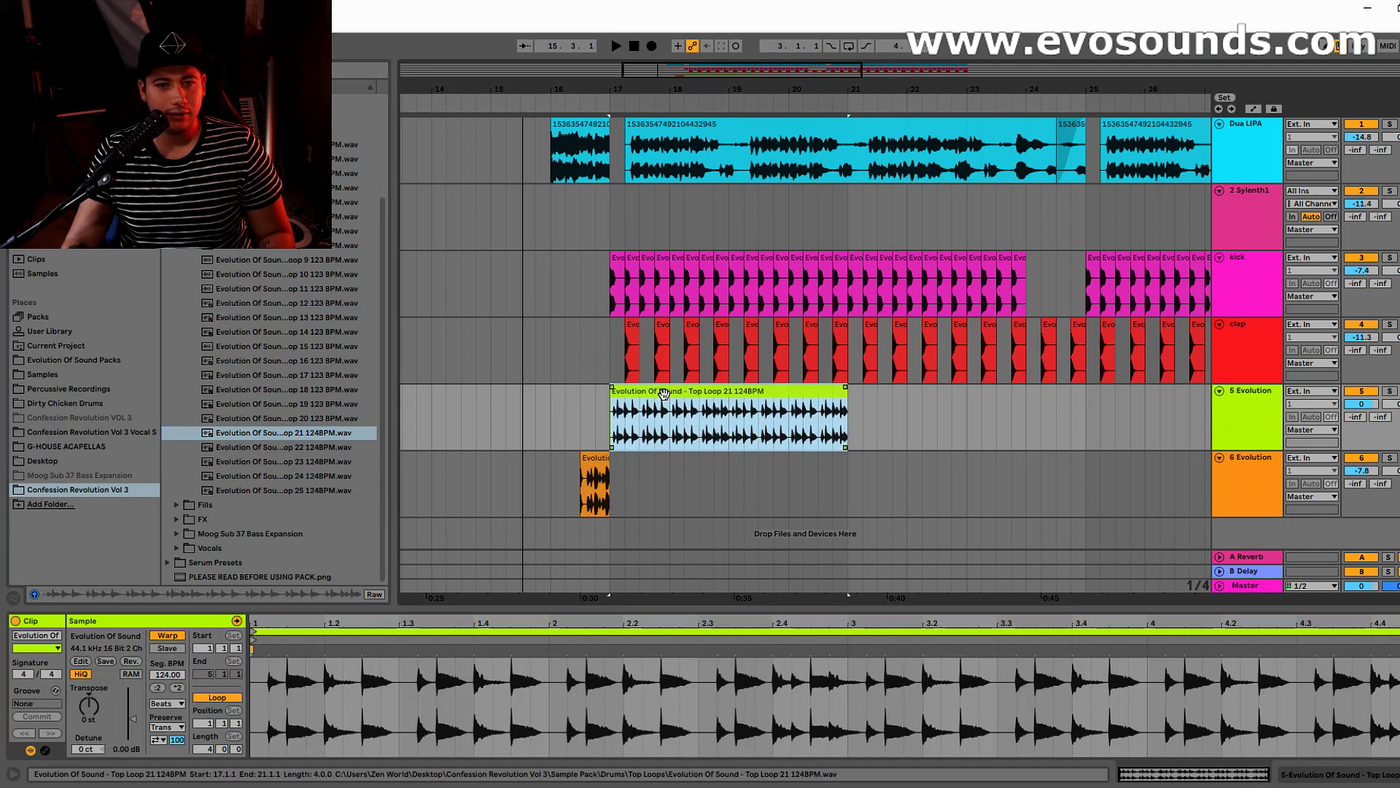
# Step: Lower the top loop track volume to -15.4 dB and repeat the loop up to bar 32, leaving bar 24 empty
pyautogui.press('space')
pyautogui.moveTo(1361, 403); pyautogui.dragTo(1361, 446)
pyautogui.hotkey('ctrl', 'd')
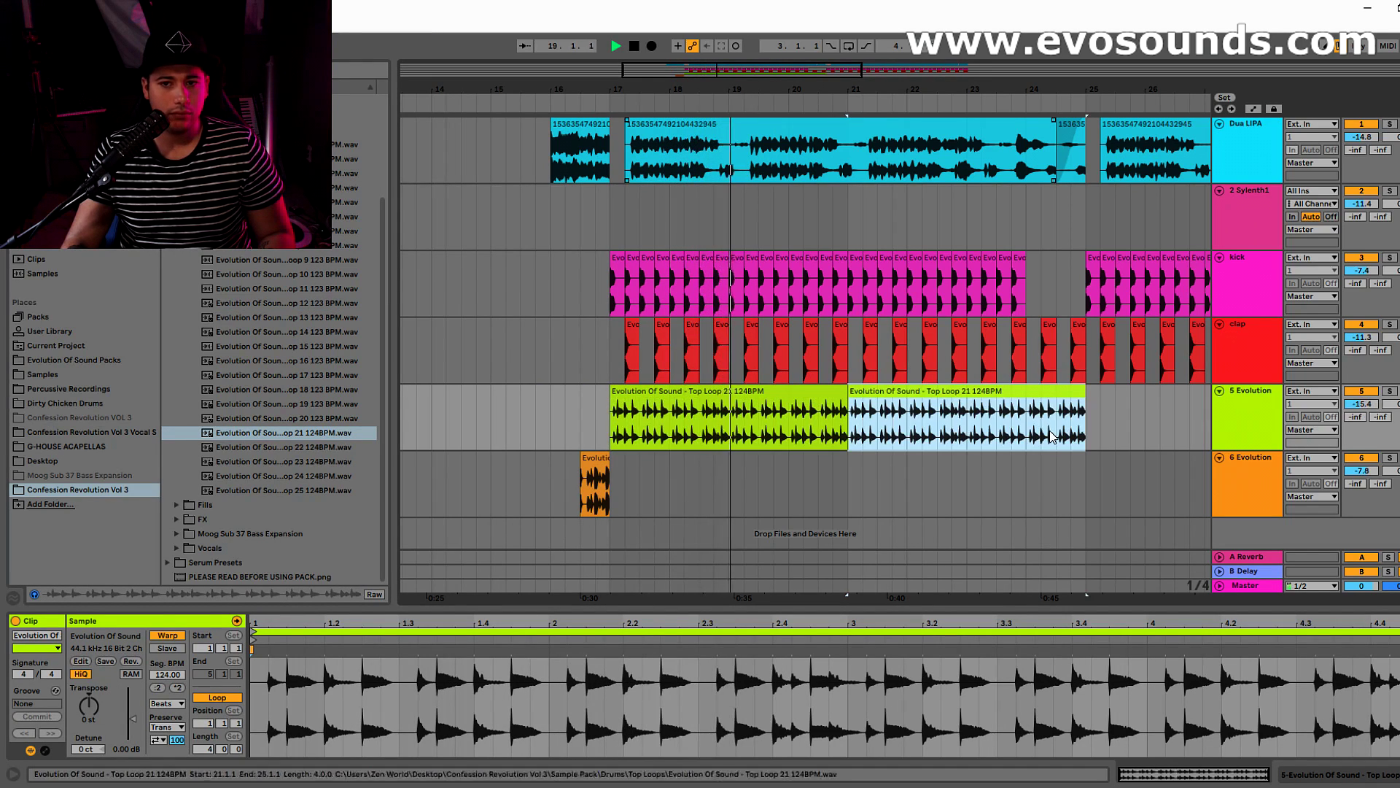
pyautogui.moveTo(1085, 415); pyautogui.dragTo(604, 414)
pyautogui.hotkey('ctrl', 'd')
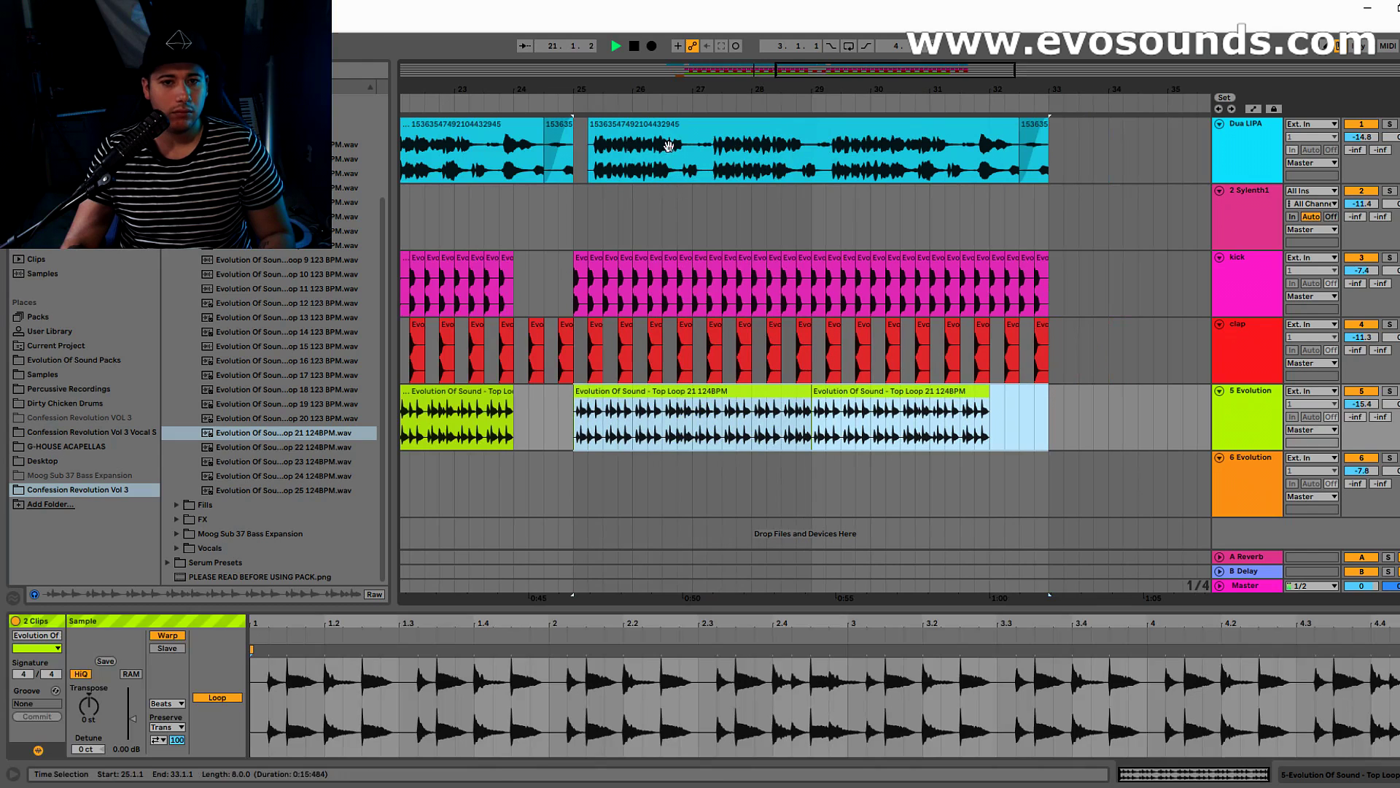
pyautogui.moveTo(775, 78); pyautogui.dragTo(916, 67)
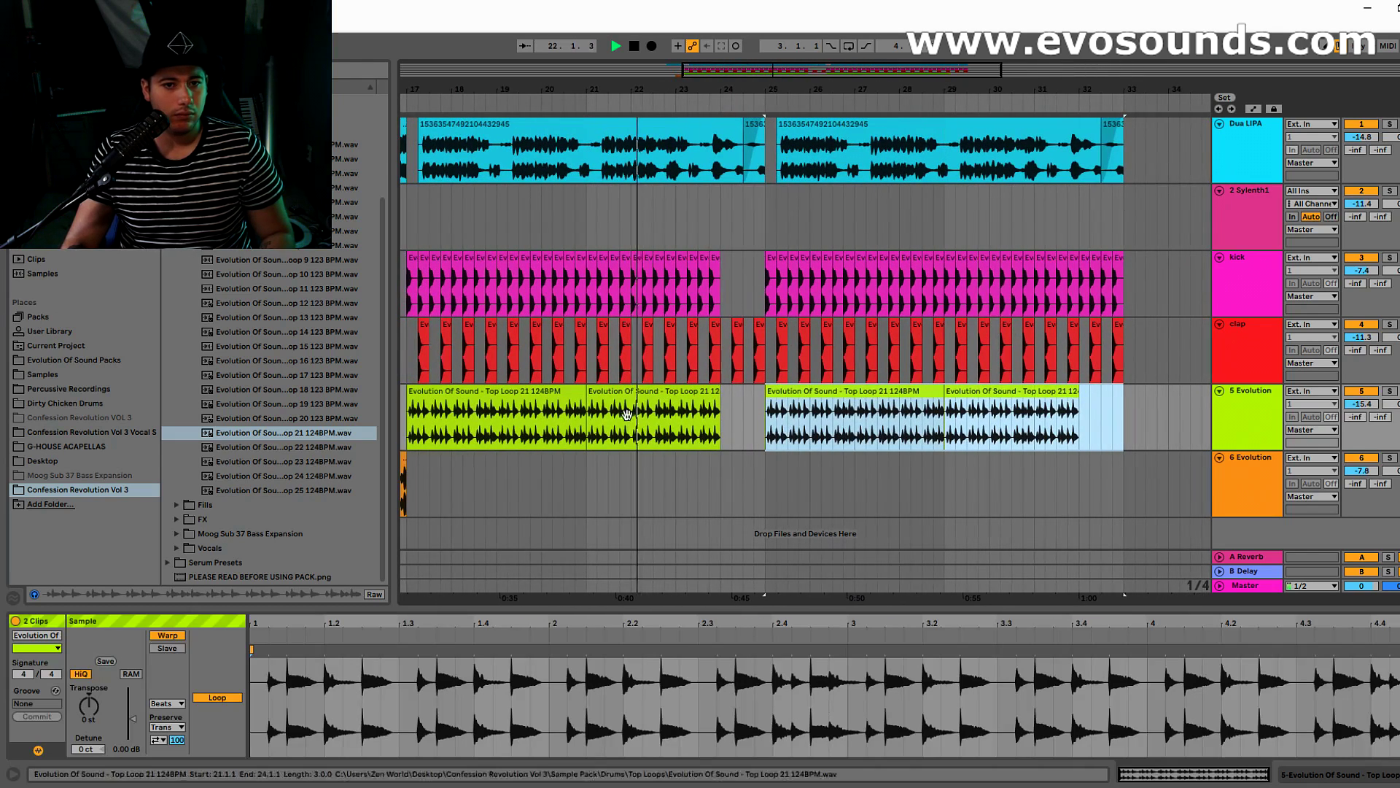
# Step: Delete the top loop clip from bars 17 to 21 and the claps in bar 24
pyautogui.click(526, 414)
pyautogui.press('Delete')
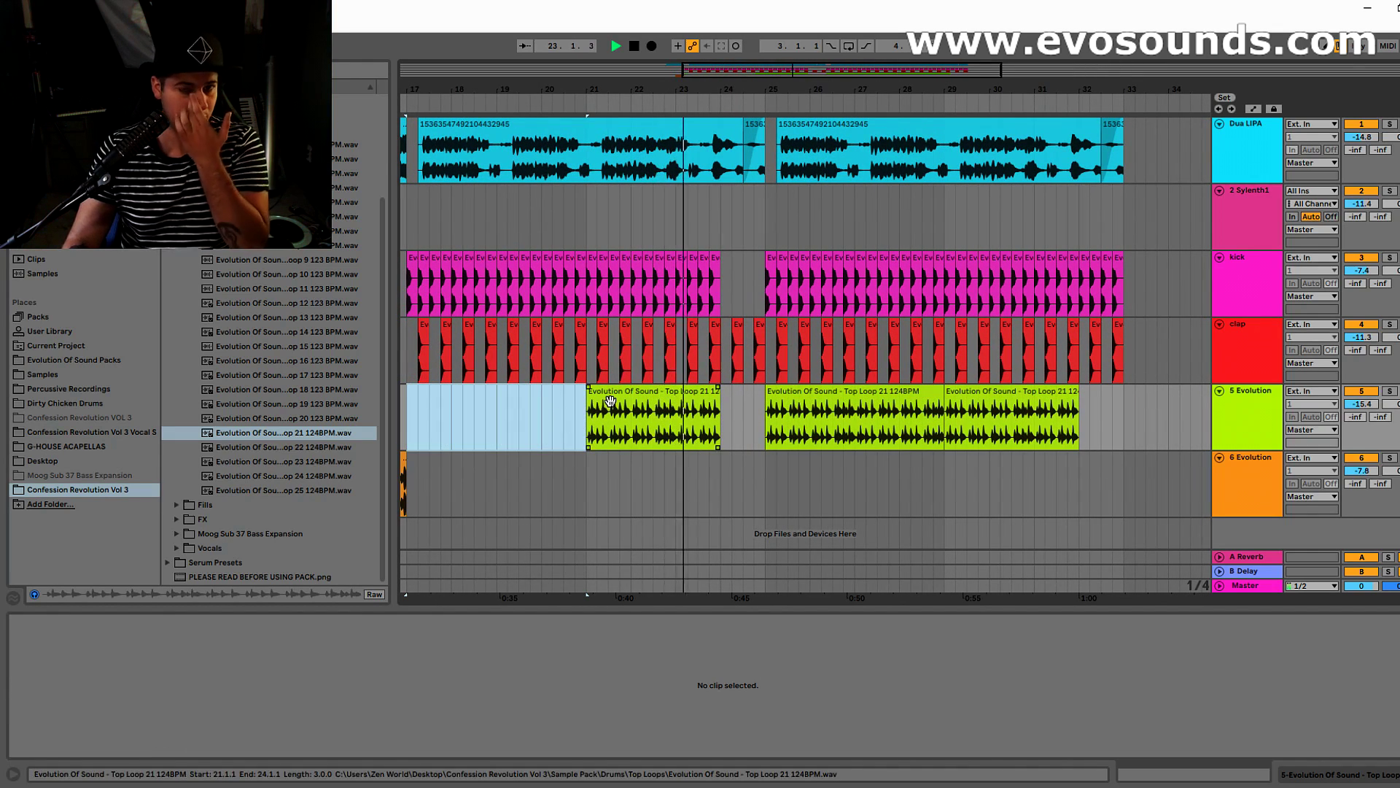
pyautogui.moveTo(726, 347); pyautogui.dragTo(763, 355)
pyautogui.press('Delete')
pyautogui.moveTo(810, 72); pyautogui.dragTo(843, 64)
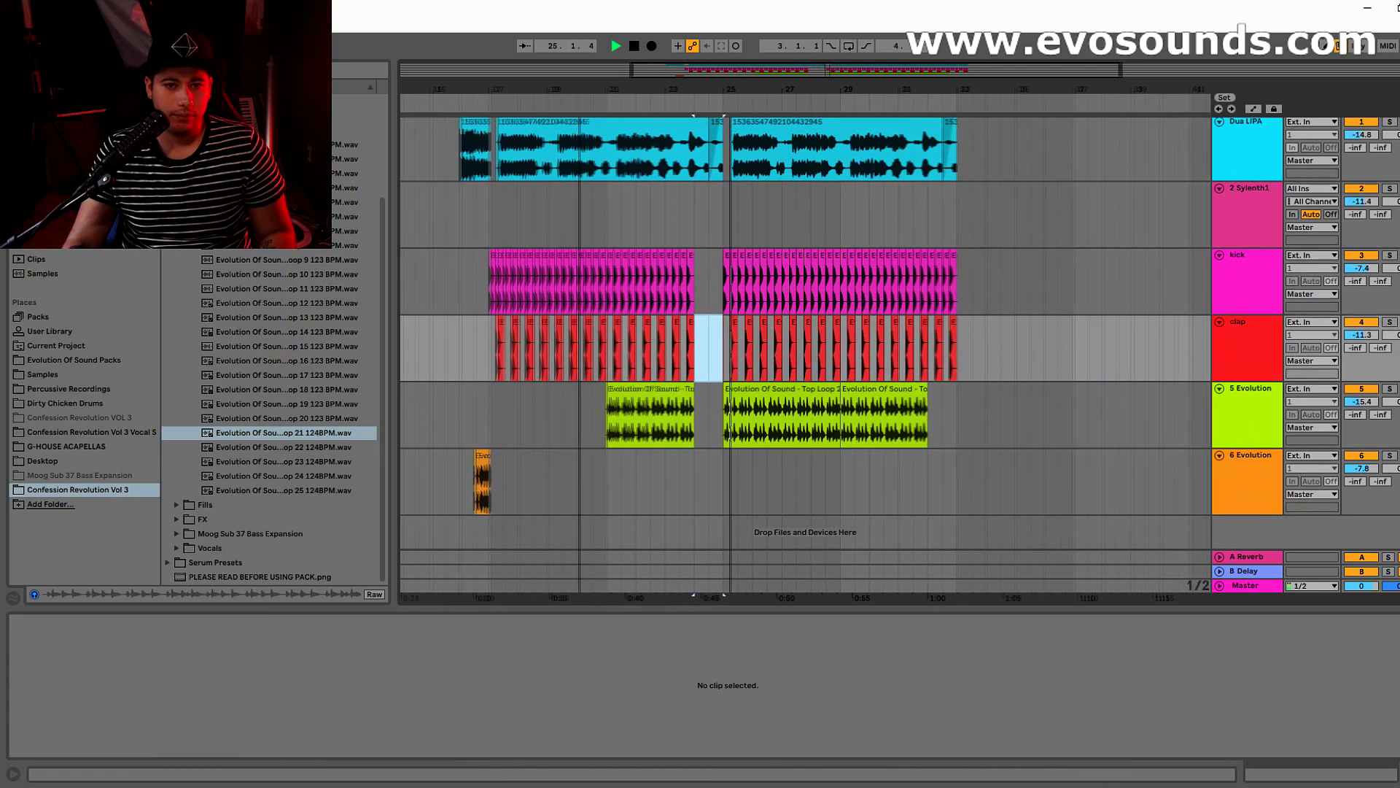
pyautogui.press('space')
# Step: Insert a new audio track below the top loop track and name it impact
pyautogui.click(1234, 416)
pyautogui.hotkey('ctrl', 't')
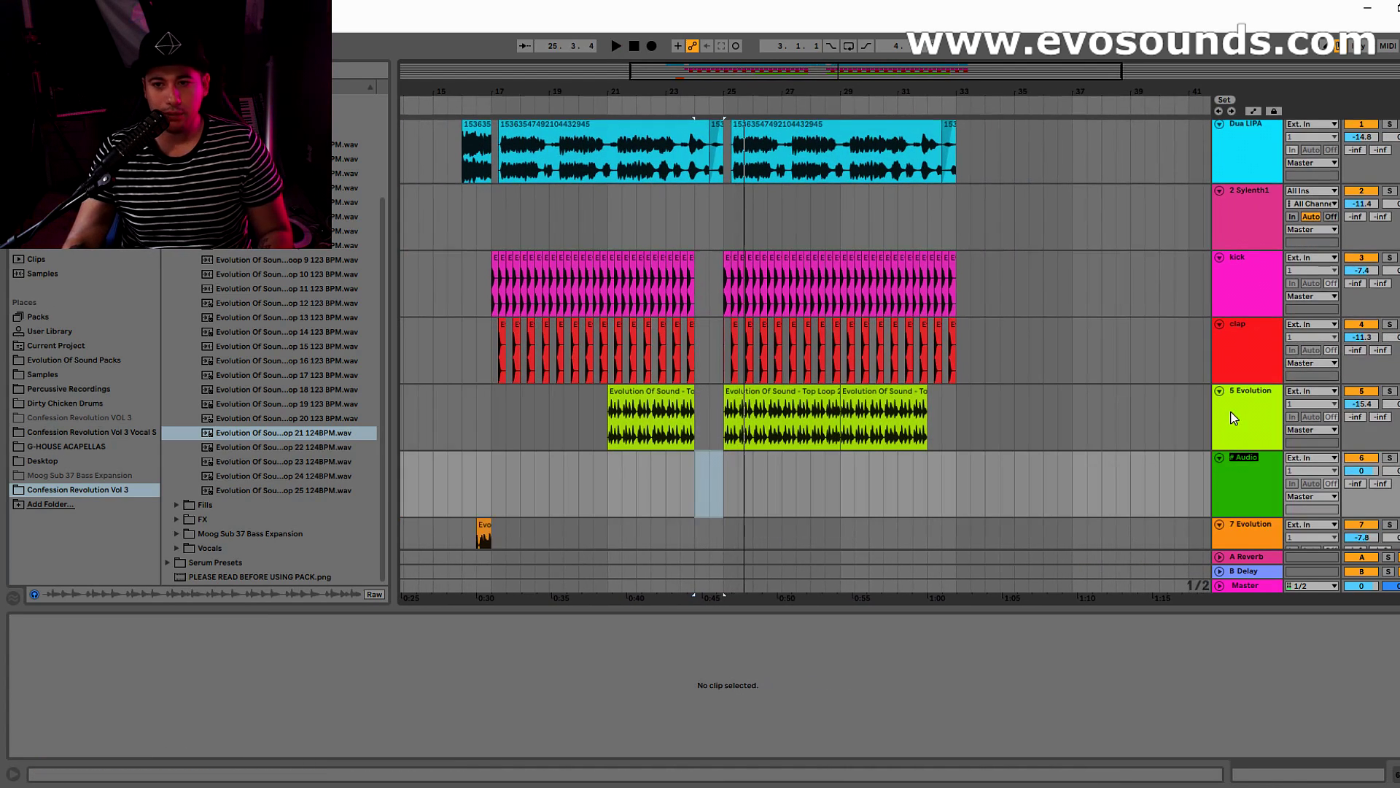
pyautogui.click(1265, 474)
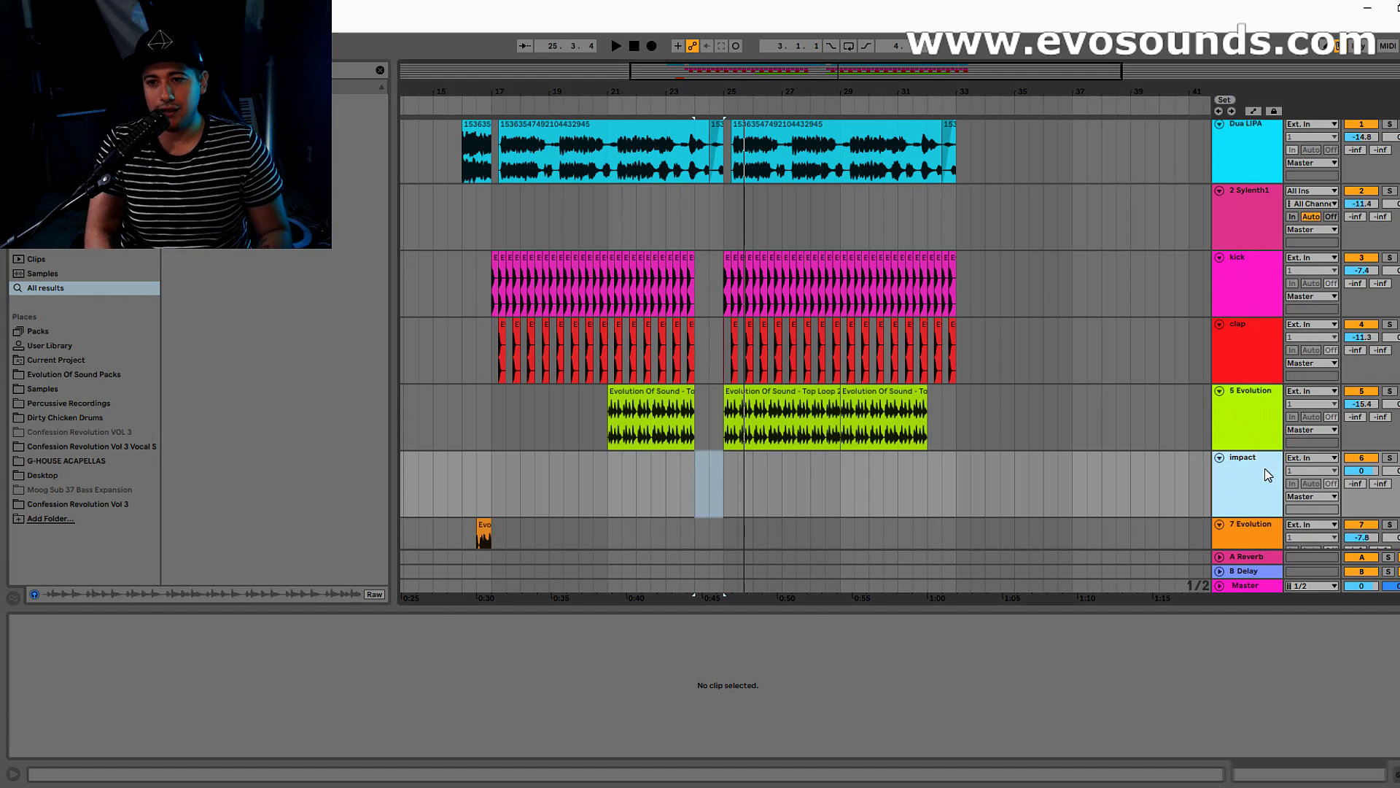
pyautogui.click(379, 70)
# Step: Audition the FX reverses and place Evolution Of Sound - Reverse 5 124BPM from bar 23 to 25 on a new track
pyautogui.click(177, 159)
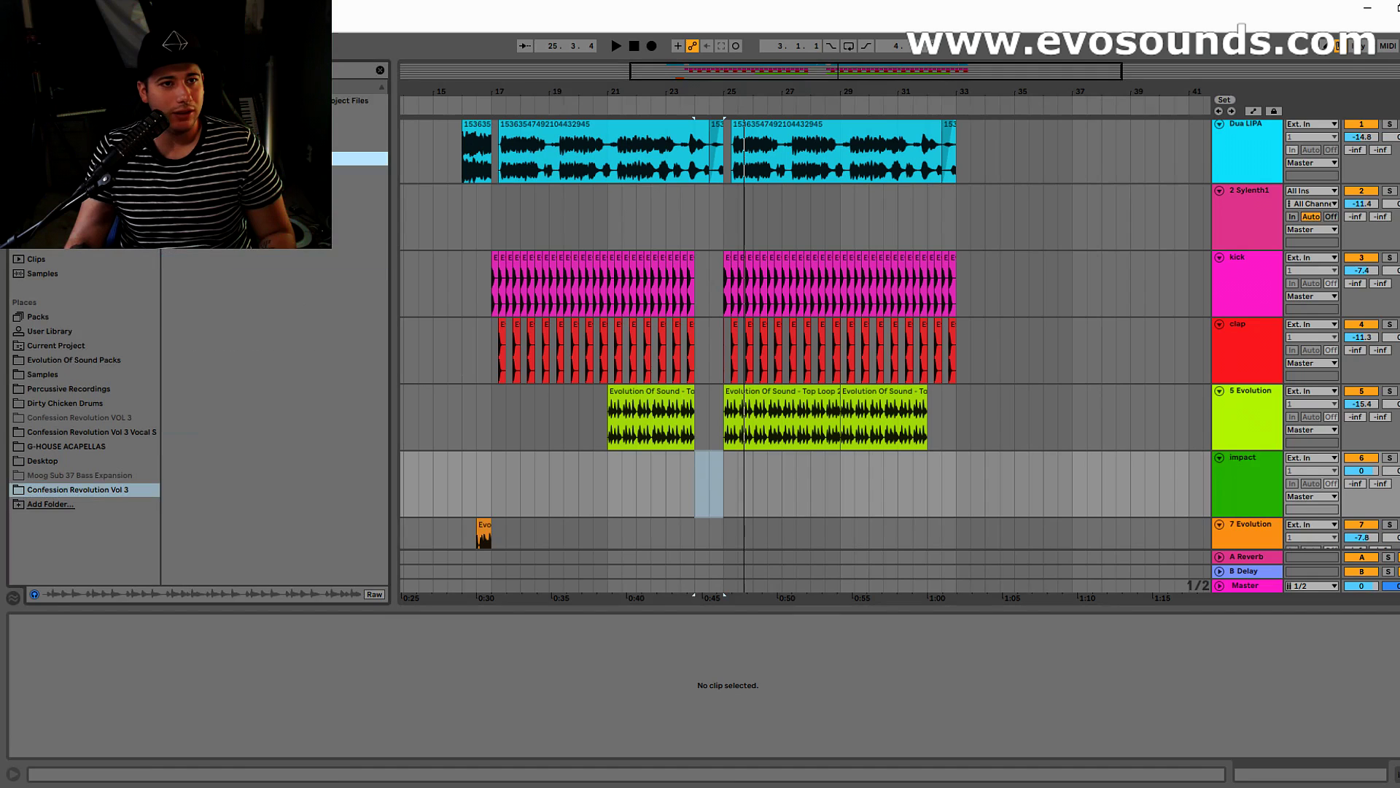
pyautogui.click(176, 187)
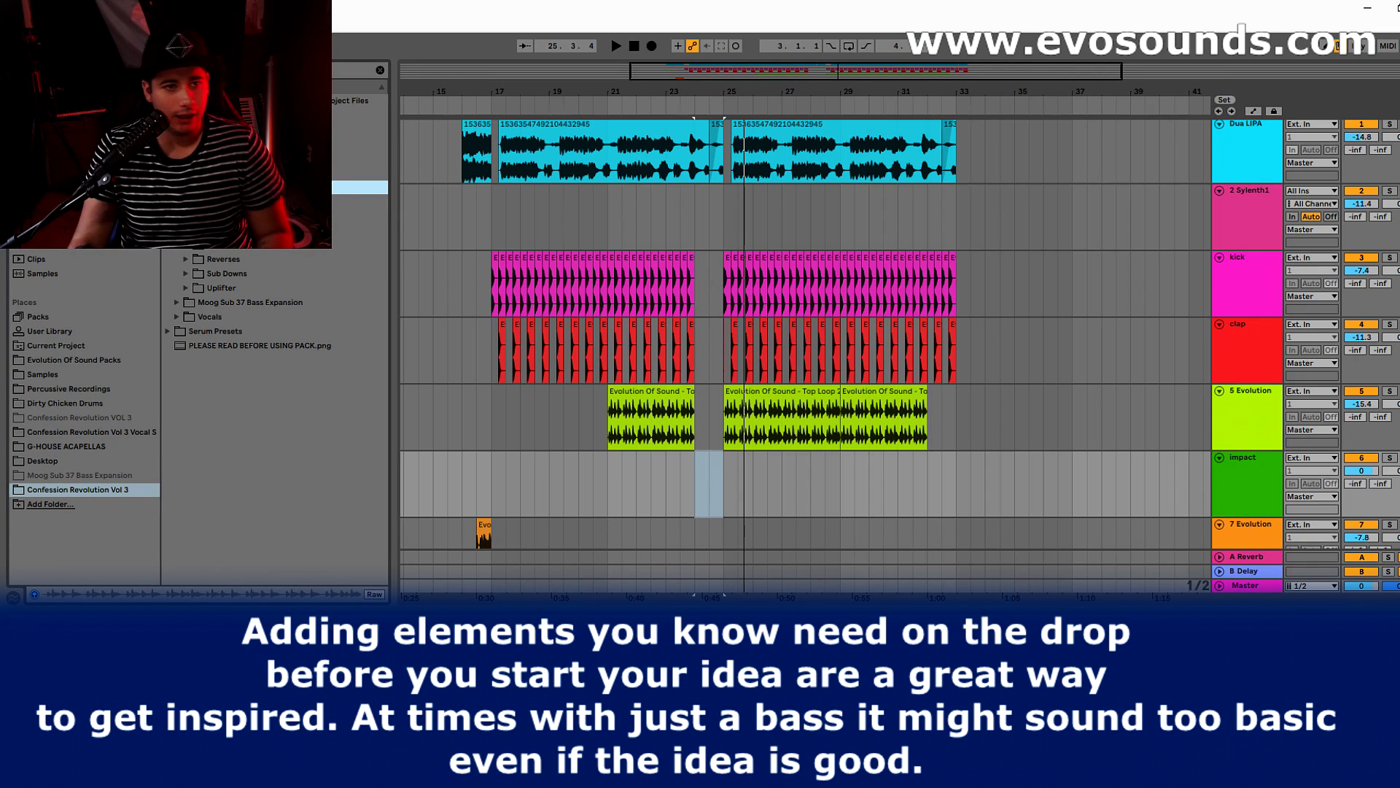
pyautogui.click(186, 259)
pyautogui.click(254, 301)
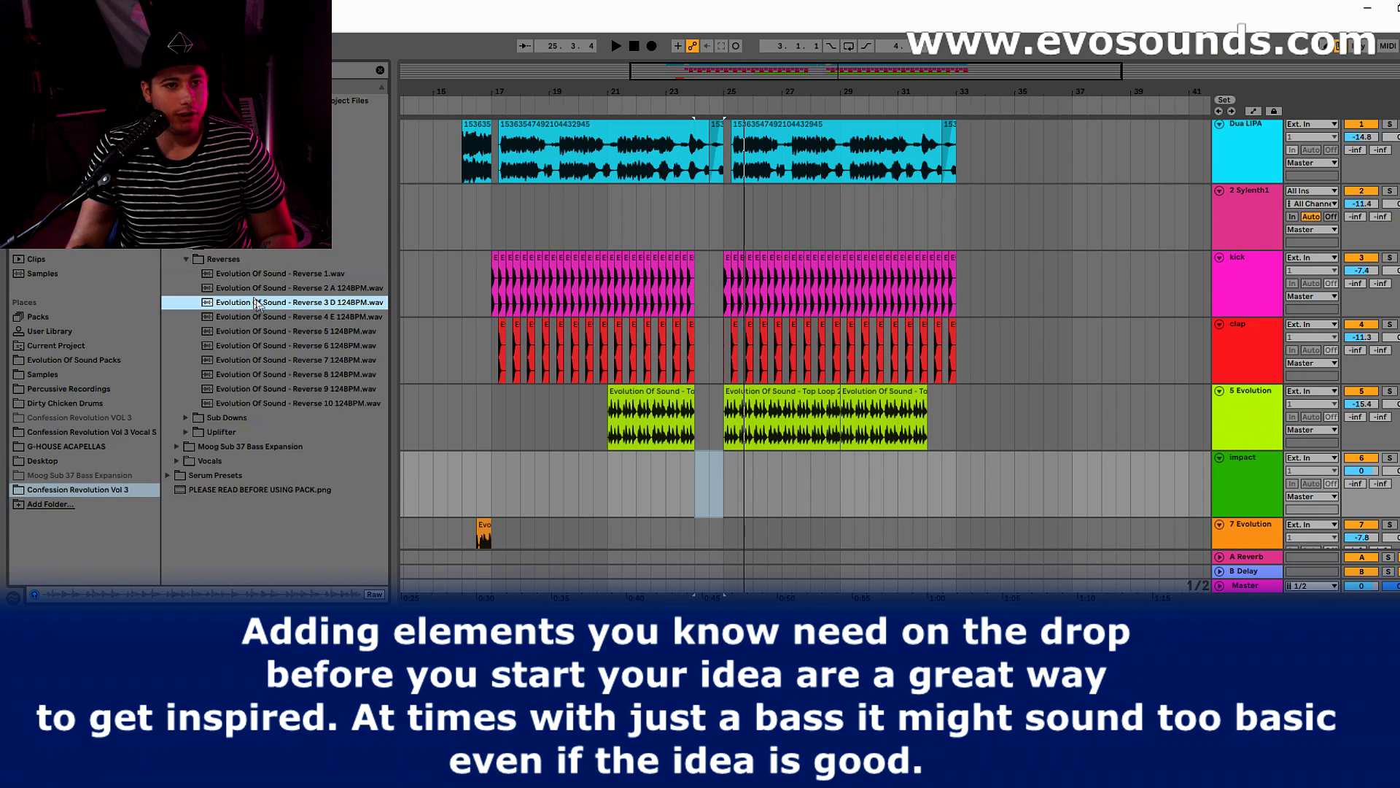
pyautogui.click(283, 319)
pyautogui.moveTo(277, 322); pyautogui.dragTo(693, 533)
pyautogui.scroll(-1, 1199, 530)
pyautogui.click(1259, 475)
pyautogui.hotkey('ctrl', 't')
pyautogui.moveTo(695, 429)
pyautogui.mouseDown()
pyautogui.moveTo(697, 502)
pyautogui.moveTo(721, 489)
pyautogui.mouseUp()
pyautogui.click(712, 506)
# Step: Turn off warping for the reverse clip and set its track volume to -15.9 dB
pyautogui.press('space')
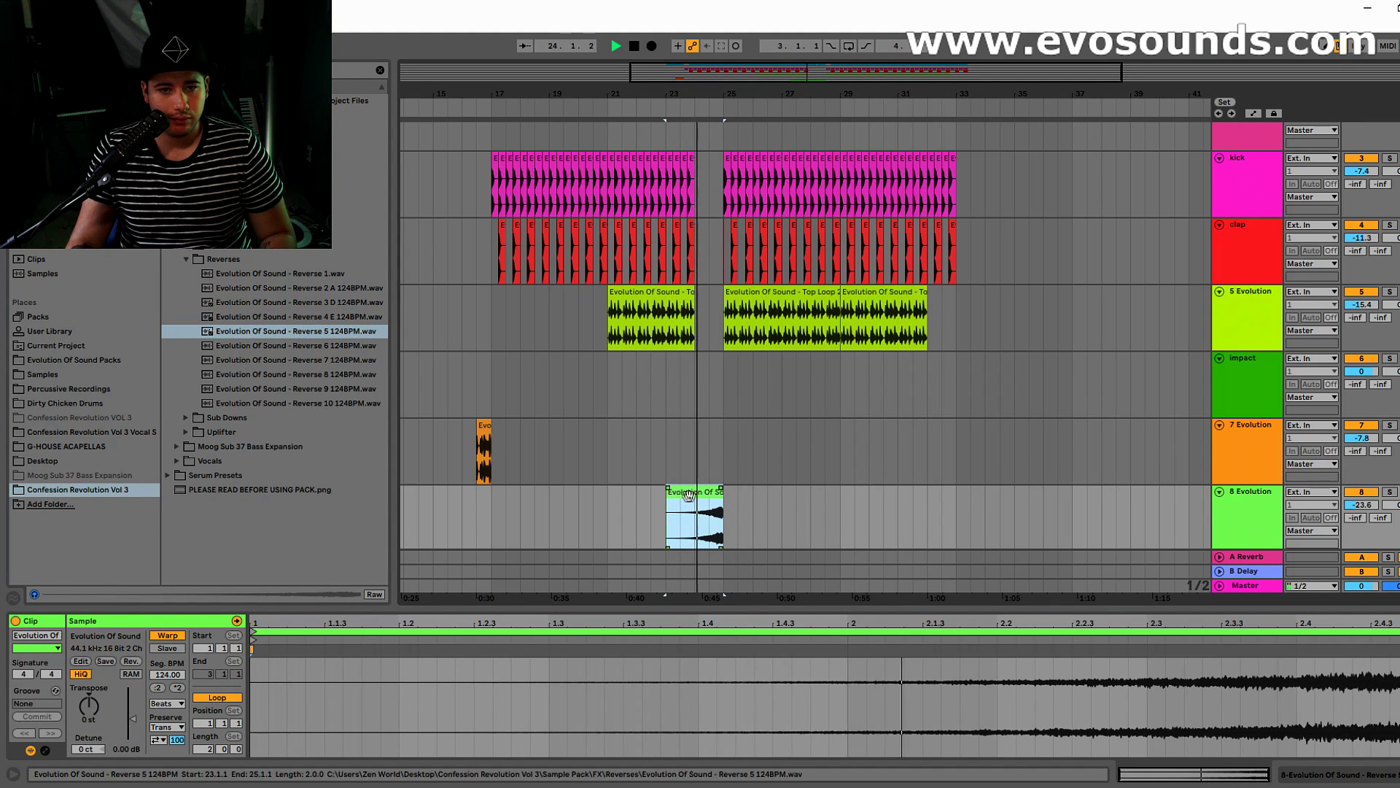
pyautogui.click(168, 635)
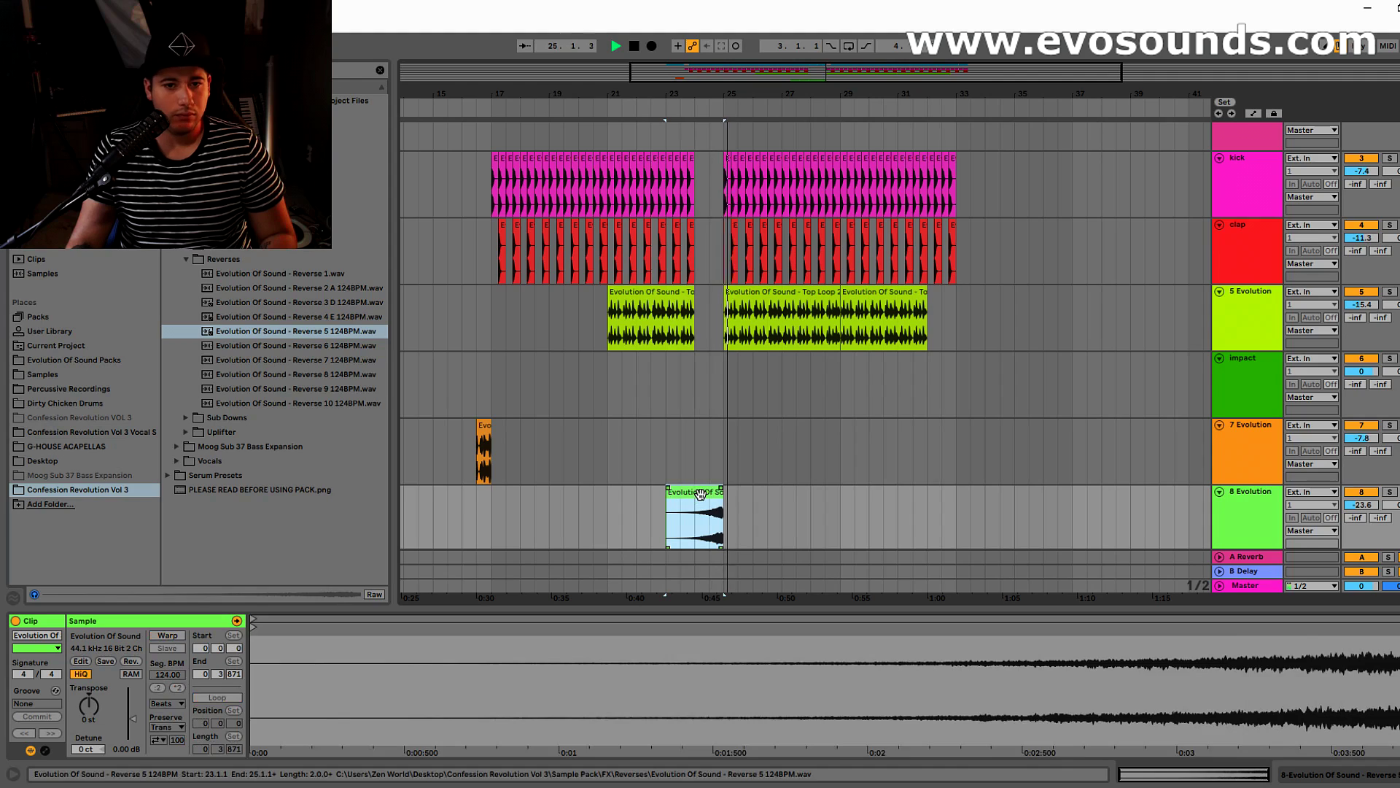
pyautogui.moveTo(1371, 506); pyautogui.dragTo(1371, 481)
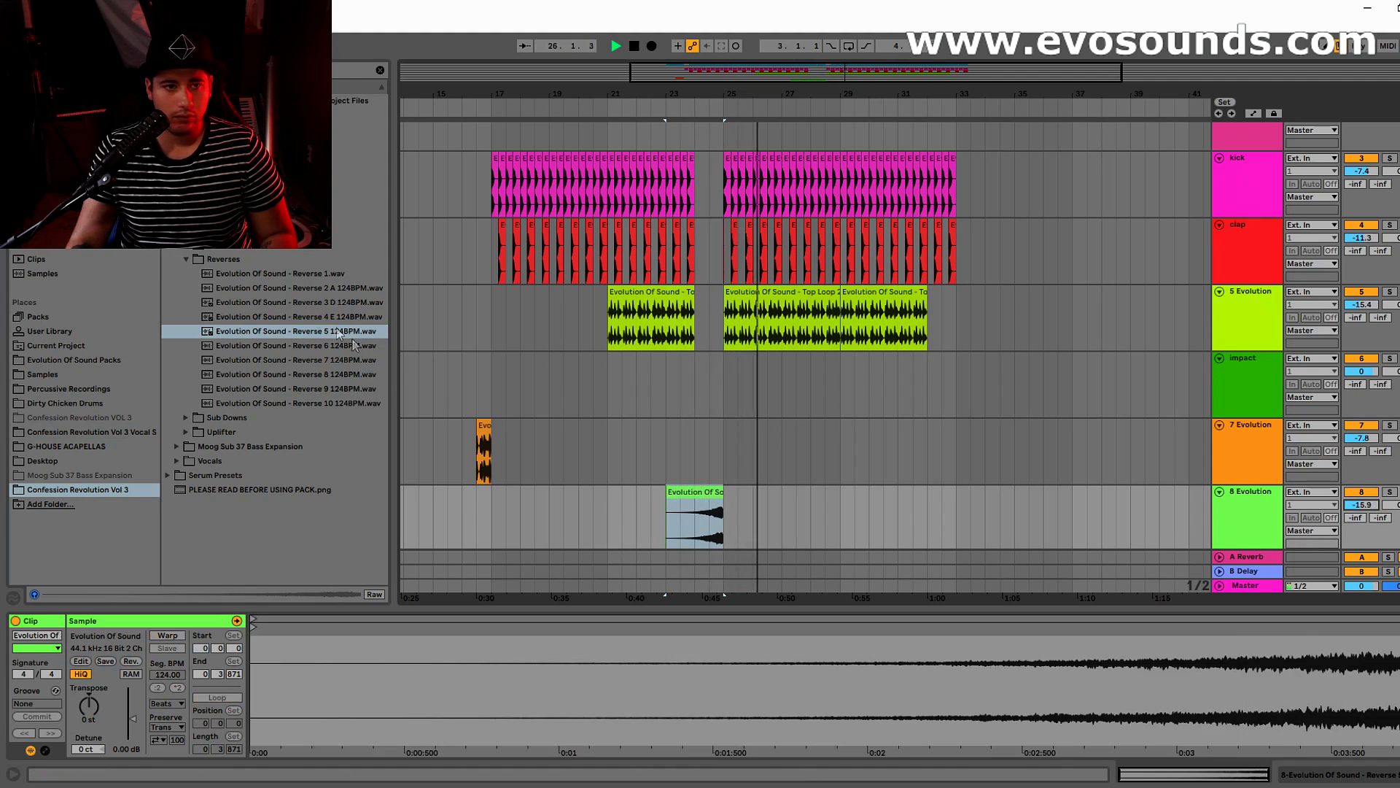
# Step: Audition the FX impacts and place Evolution Of Sound - Impact 8 124BPM at bar 24 on a new track
pyautogui.click(187, 259)
pyautogui.press('space')
pyautogui.scroll(5, 241, 307)
pyautogui.click(264, 349)
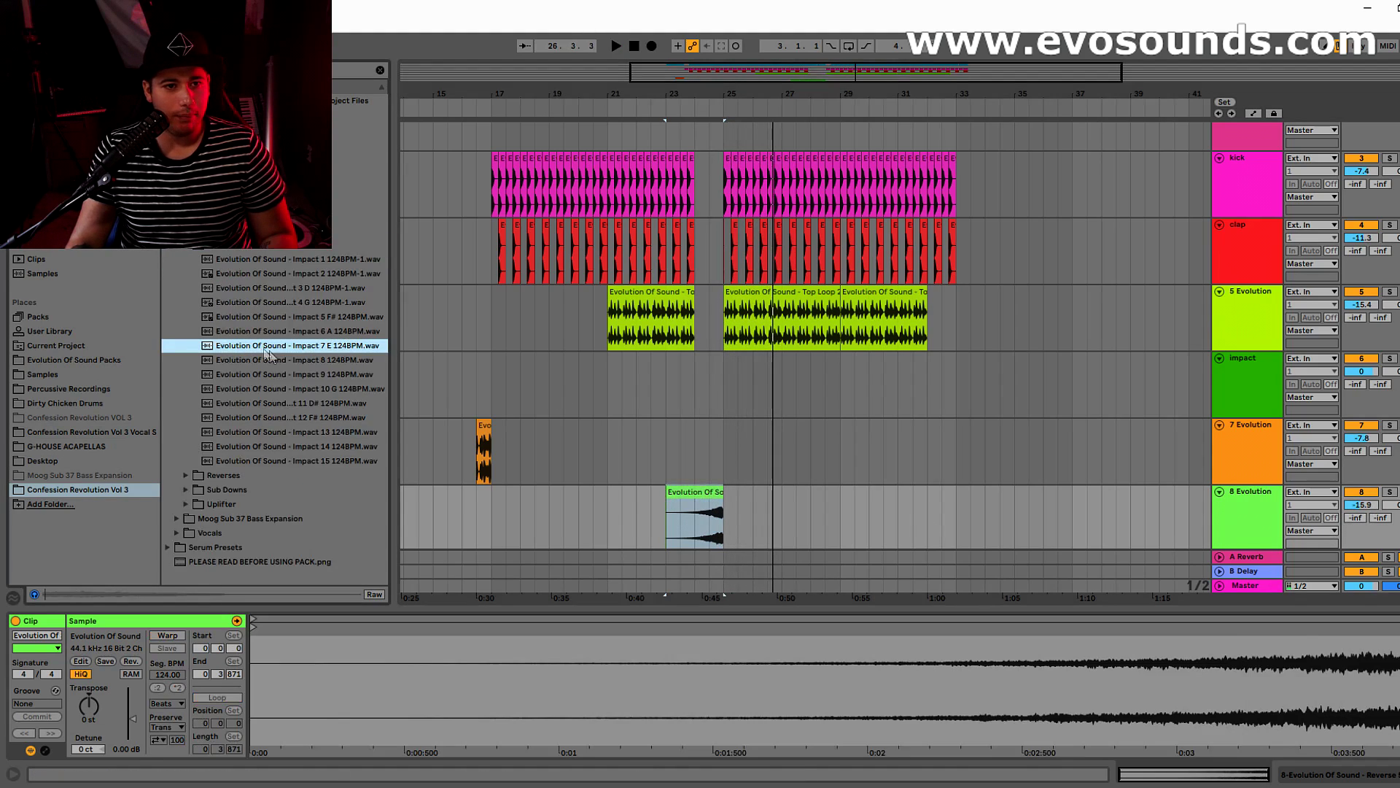
pyautogui.press('Down')
pyautogui.moveTo(330, 363); pyautogui.dragTo(706, 552)
# Step: Trim the impact clip to end at bar 25 and lower its track volume to -18.1 dB
pyautogui.press('space')
pyautogui.moveTo(752, 490); pyautogui.dragTo(723, 490)
pyautogui.moveTo(1361, 502); pyautogui.dragTo(1361, 553)
# Step: Play the transition around bar 24 to hear the reverse and impact together
pyautogui.click(695, 398)
pyautogui.press('space')
pyautogui.press('space')
pyautogui.click(681, 334)
pyautogui.press('space')
pyautogui.press('space')
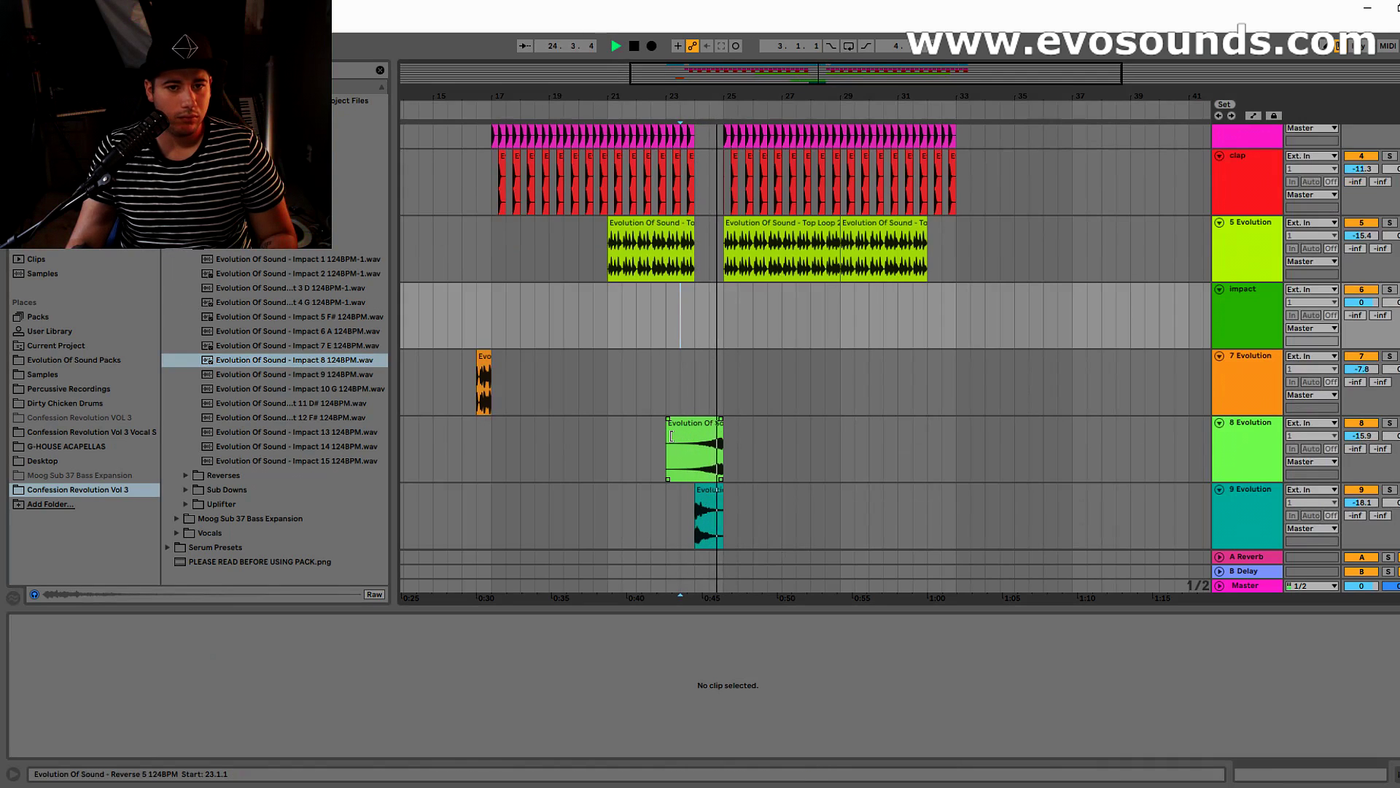
pyautogui.press('space')
# Step: Insert another audio track, audition the crashes and place Evolution Of Sound - Crash 5 on it at bar 24
pyautogui.click(306, 201)
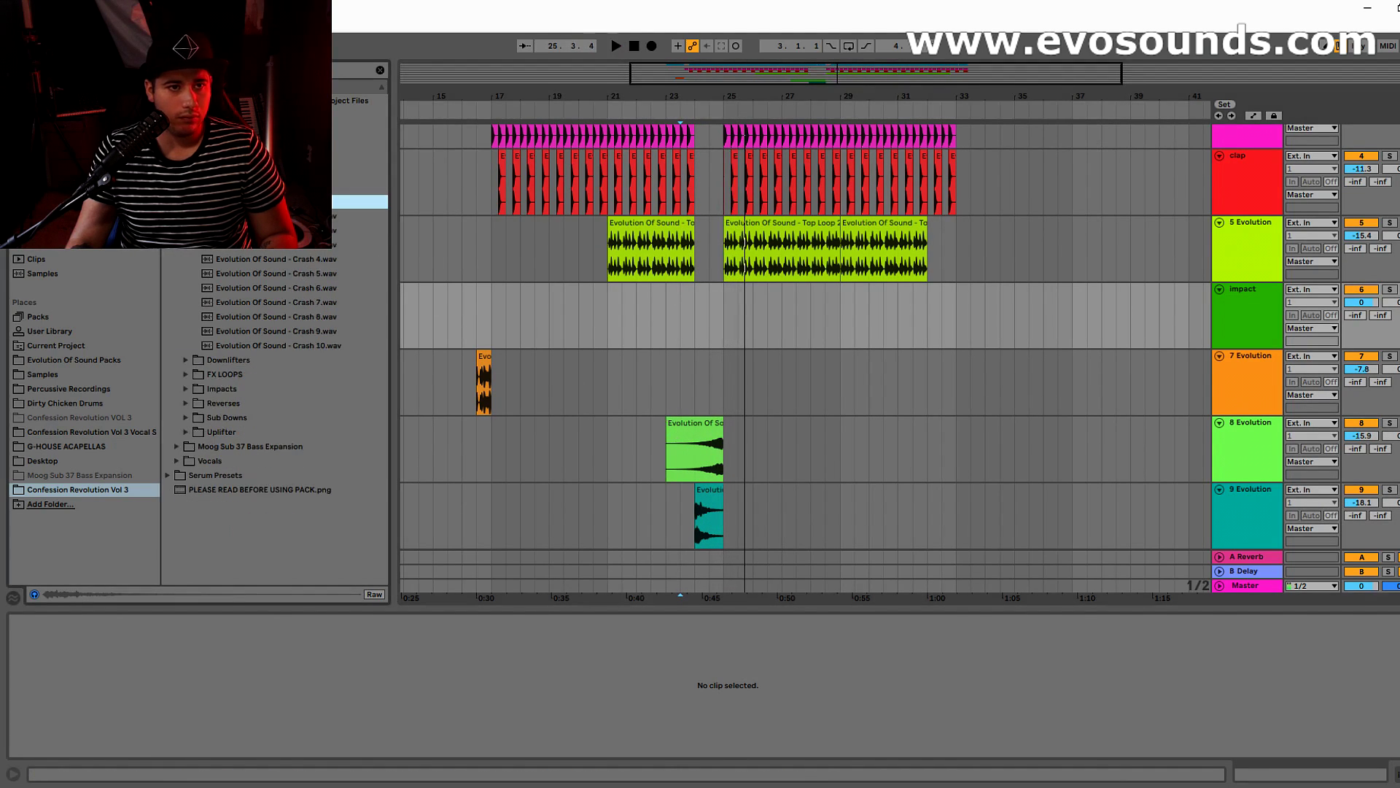
pyautogui.click(306, 230)
pyautogui.hotkey('ctrl', 't')
pyautogui.click(295, 288)
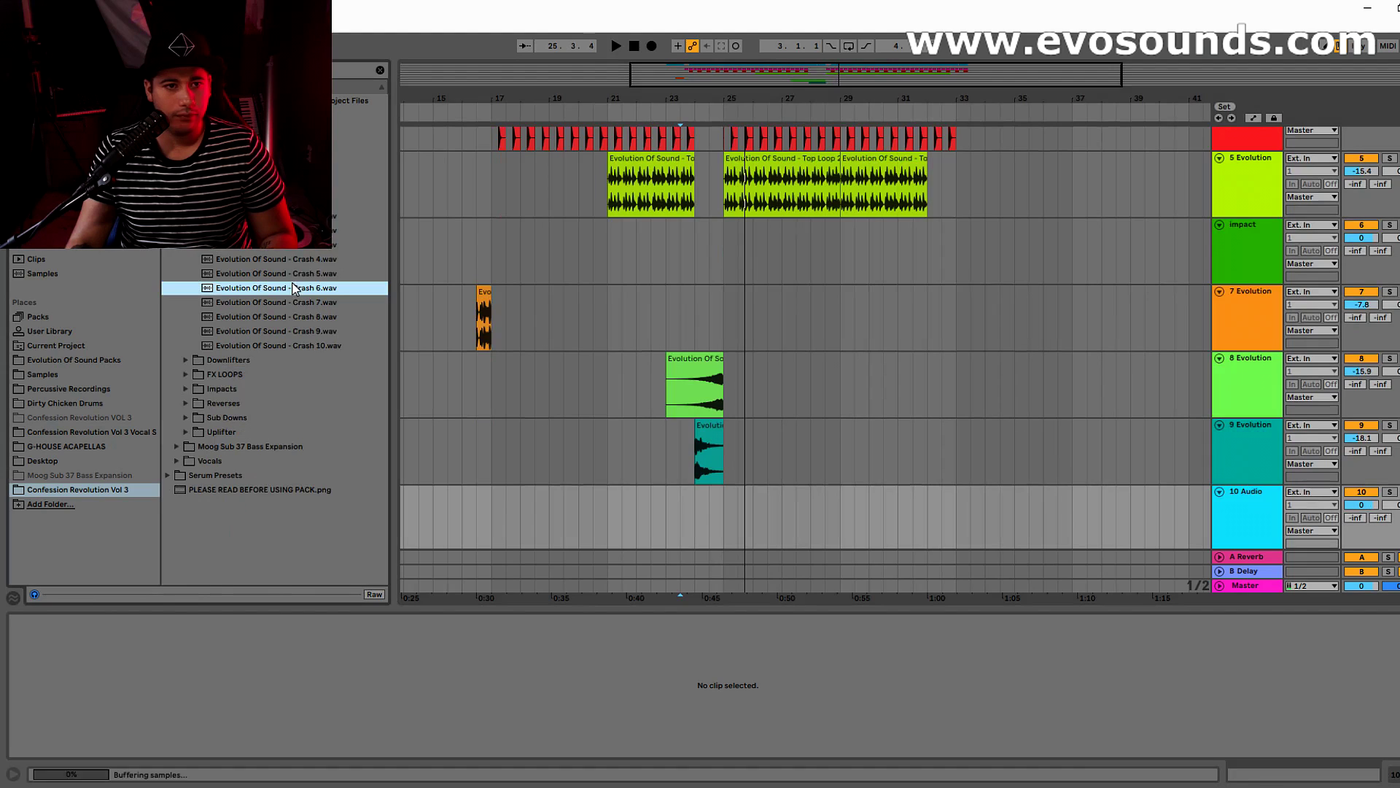
pyautogui.click(291, 277)
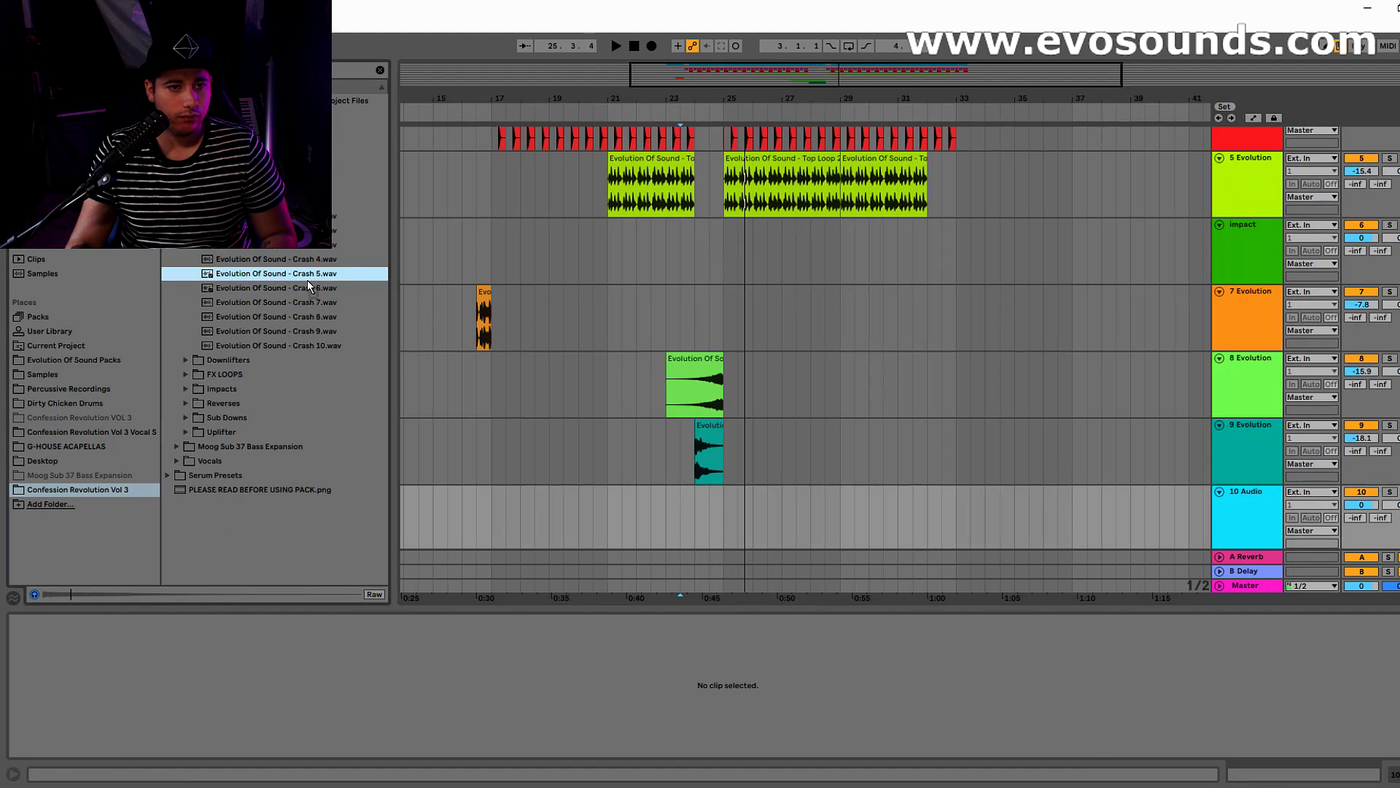
pyautogui.moveTo(687, 520); pyautogui.dragTo(702, 520)
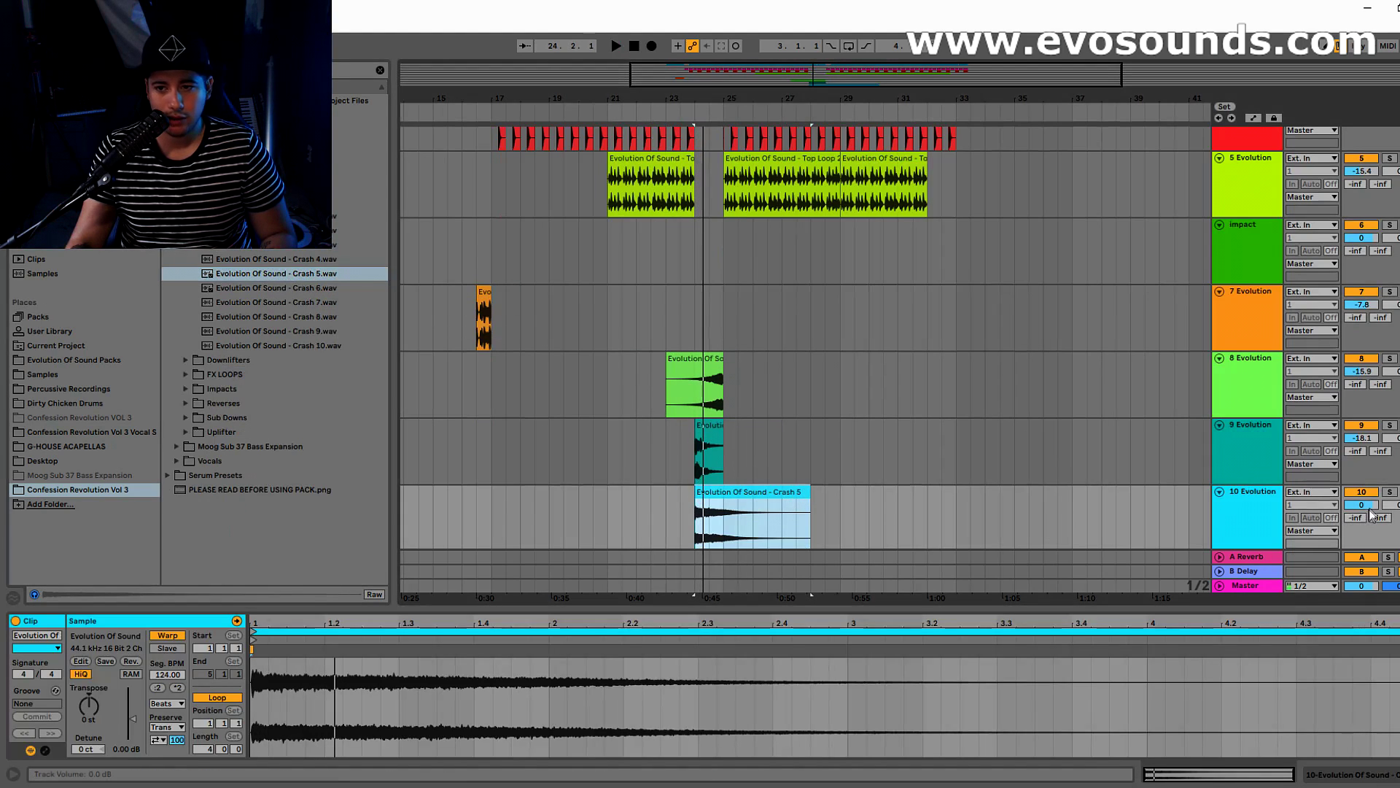
# Step: Lower the crash track volume to -8.9 dB and trim the crash clip to end at bar 25
pyautogui.moveTo(1369, 510); pyautogui.dragTo(1369, 537)
pyautogui.moveTo(808, 499); pyautogui.dragTo(725, 519)
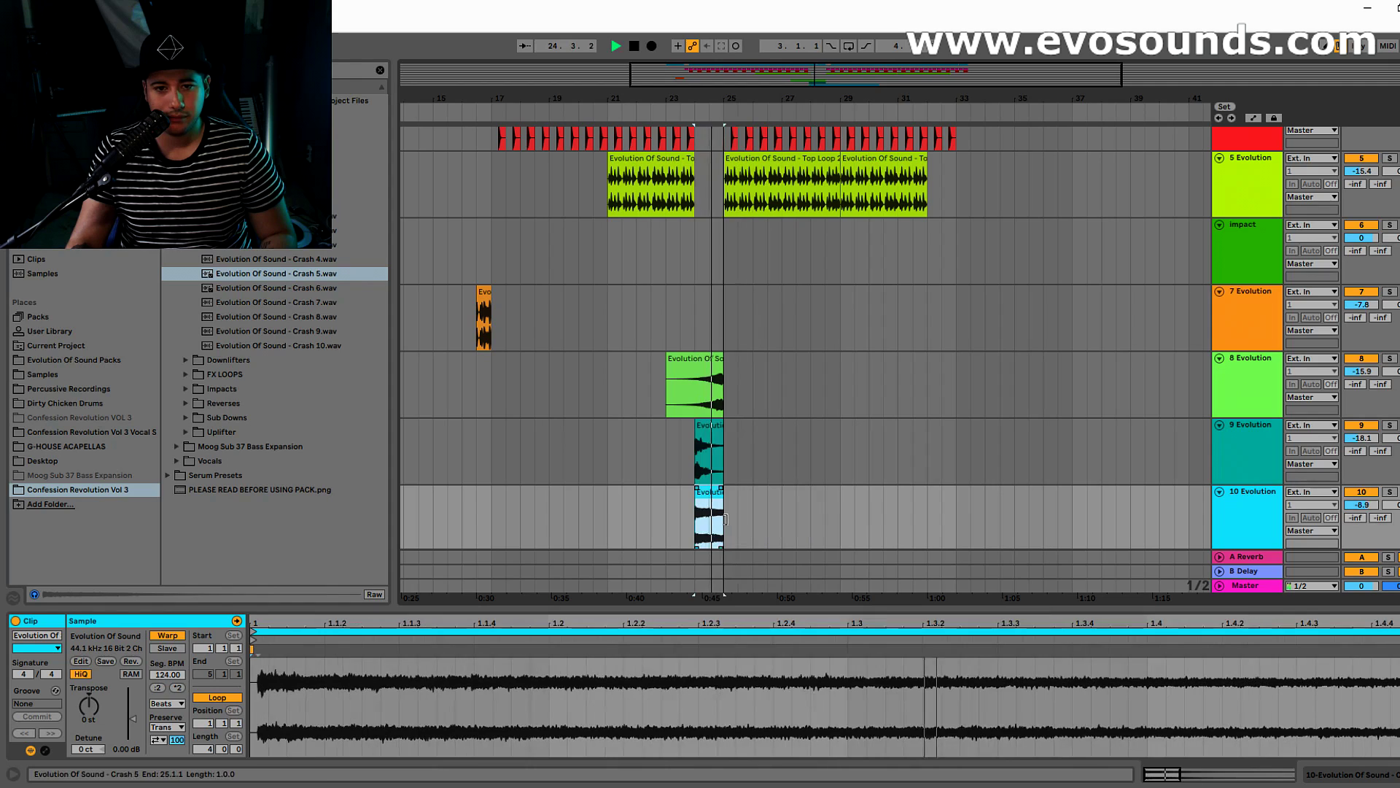
# Step: Add a curved fade-out to the crash clip and set its track volume to -9.7 dB
pyautogui.moveTo(1362, 504); pyautogui.dragTo(1362, 518)
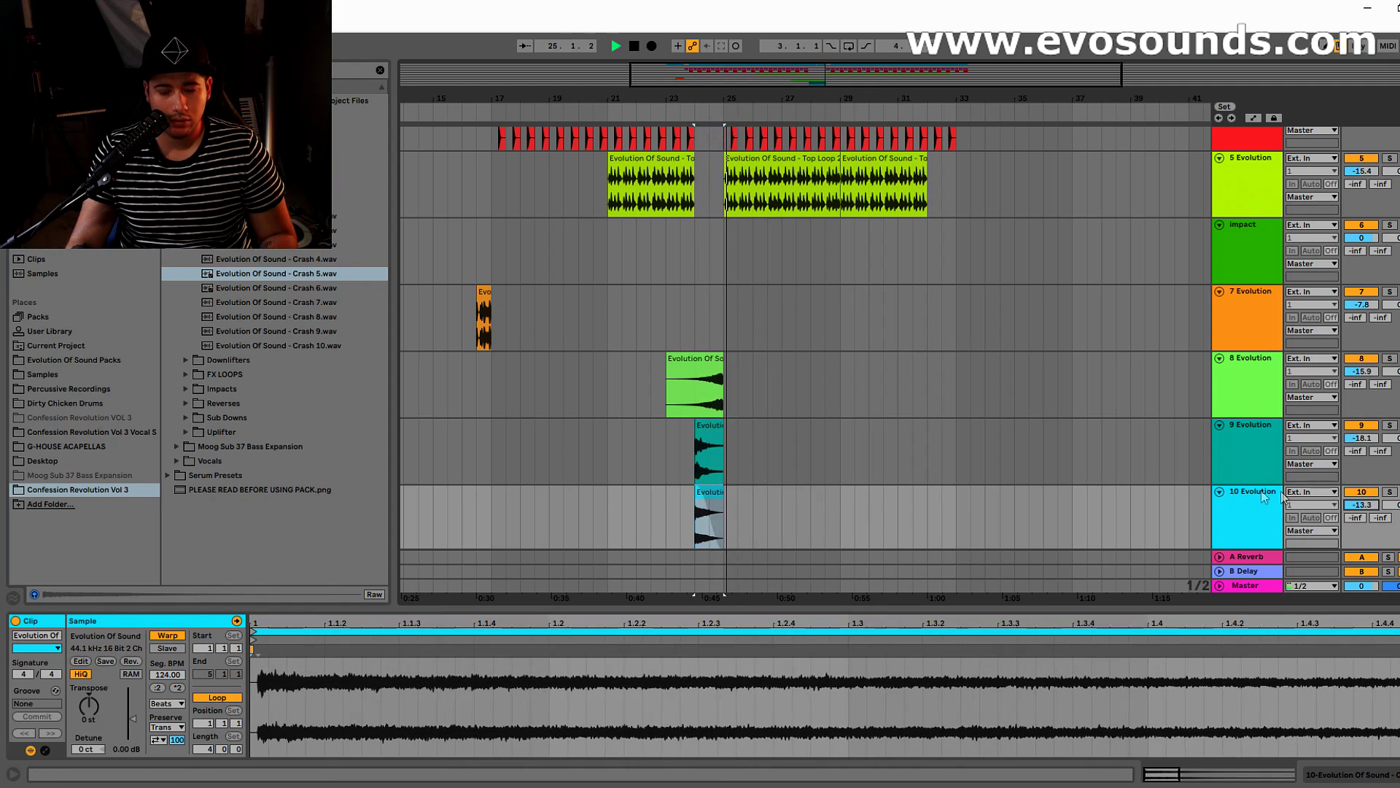
pyautogui.moveTo(1358, 506); pyautogui.dragTo(1358, 493)
pyautogui.moveTo(715, 527); pyautogui.dragTo(717, 517)
pyautogui.scroll(2, 783, 356)
pyautogui.scroll(-2, 791, 379)
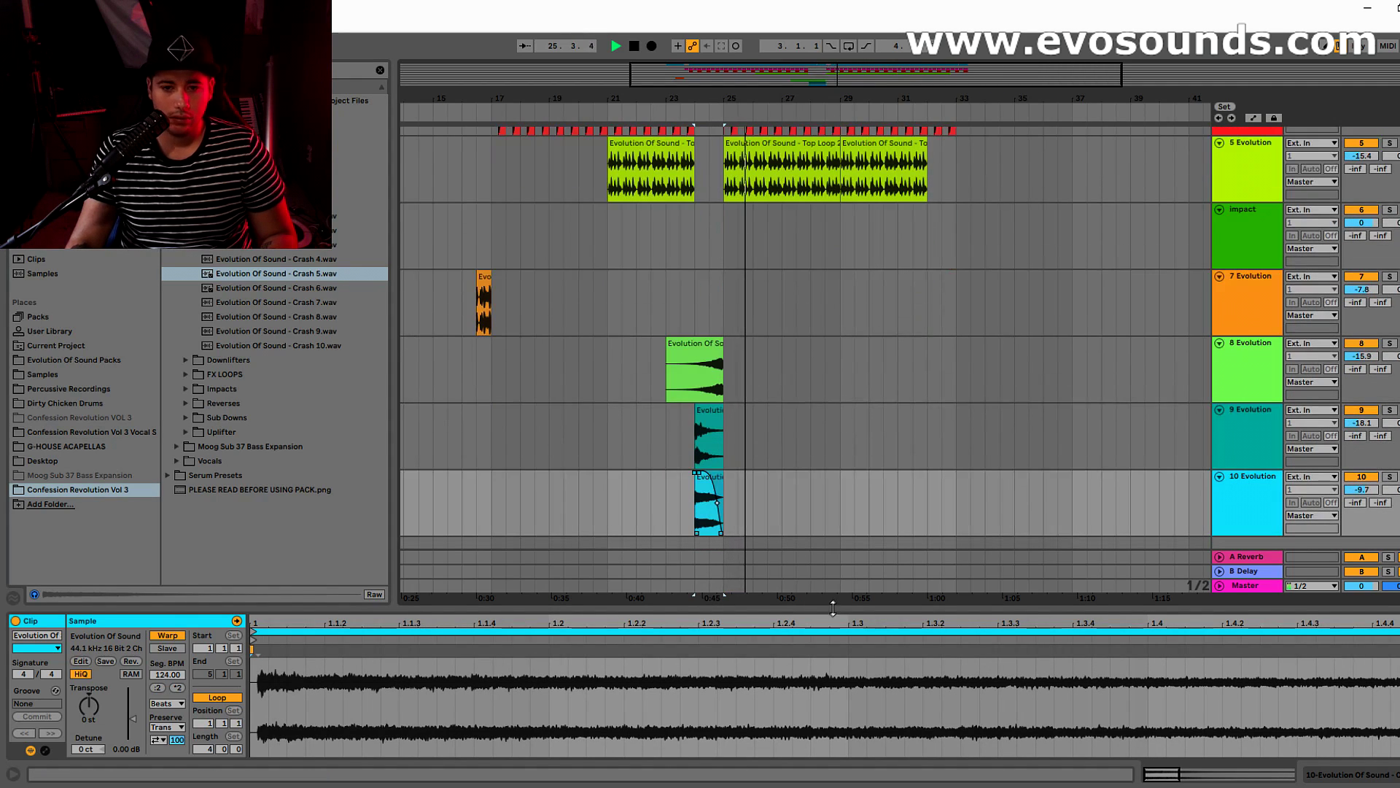
# Step: Audition the pack's downlifter samples and place Evolution Of Sound - Downlifter 3 124BPM on a new audio track at bar 25
pyautogui.hotkey('ctrl', 'alt', 'l')
pyautogui.click(186, 200)
pyautogui.press('space')
pyautogui.click(186, 215)
pyautogui.click(221, 263)
pyautogui.click(256, 288)
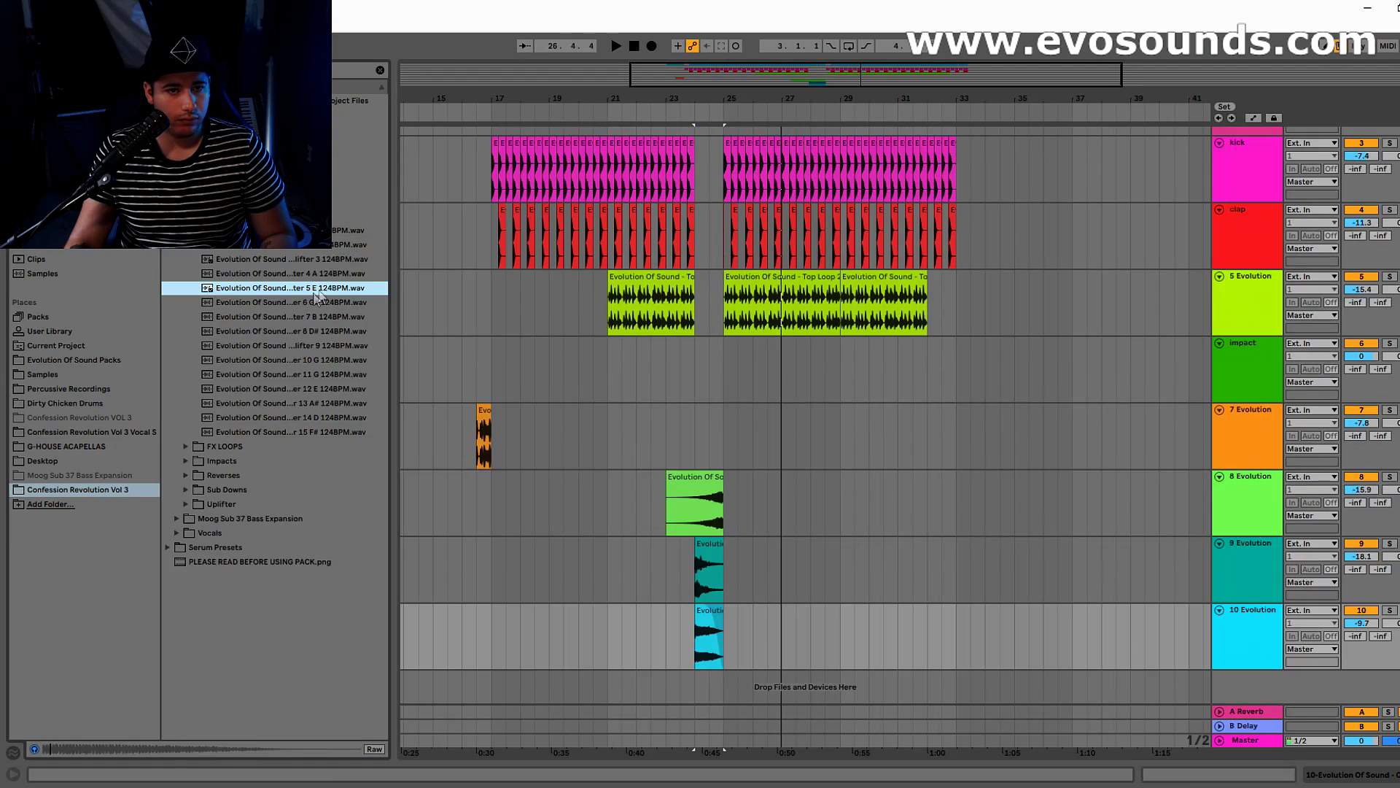
pyautogui.click(320, 275)
pyautogui.moveTo(292, 259); pyautogui.dragTo(727, 691)
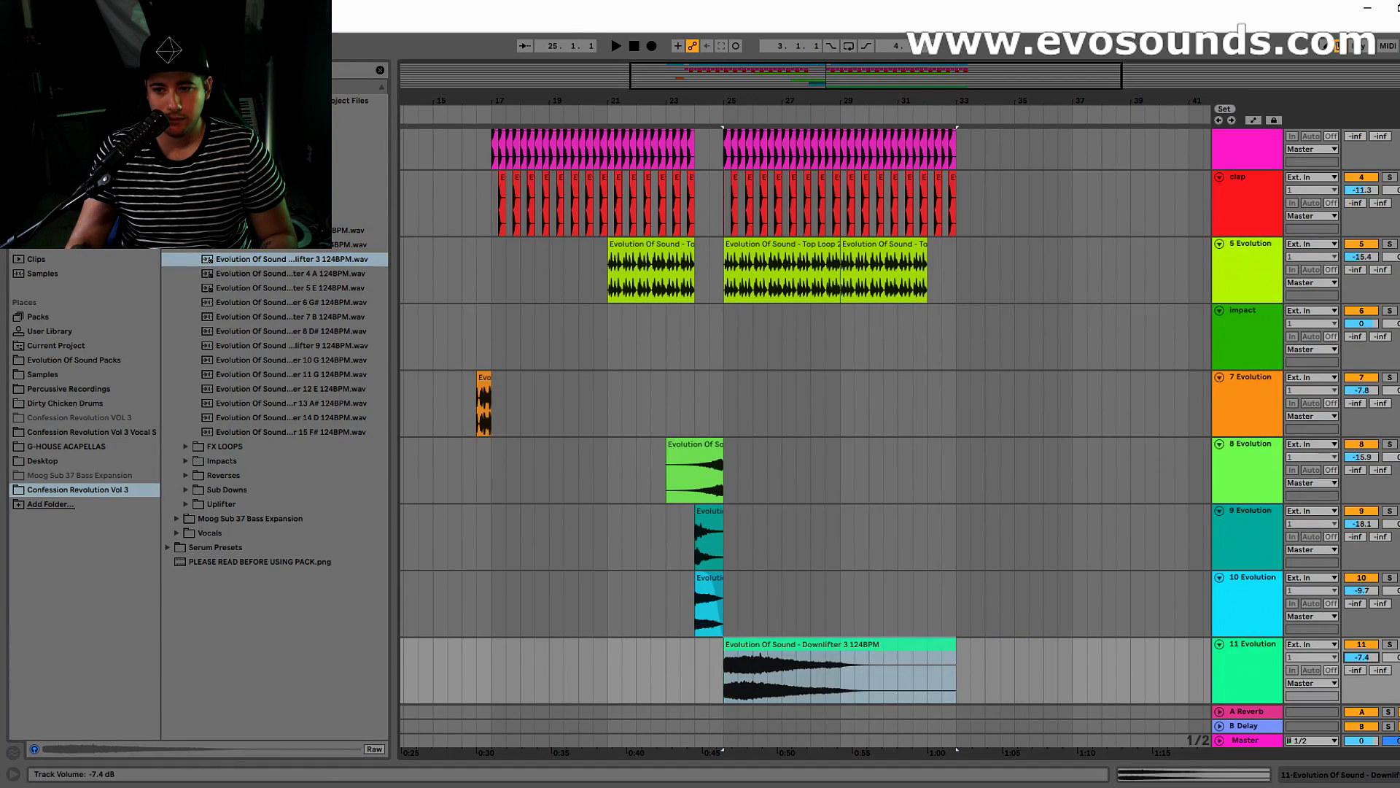
# Step: Lower the downlifter track's volume to -30.4 dB and play the arrangement from bar 16.3
pyautogui.moveTo(1361, 657); pyautogui.dragTo(1362, 701)
pyautogui.click(478, 335)
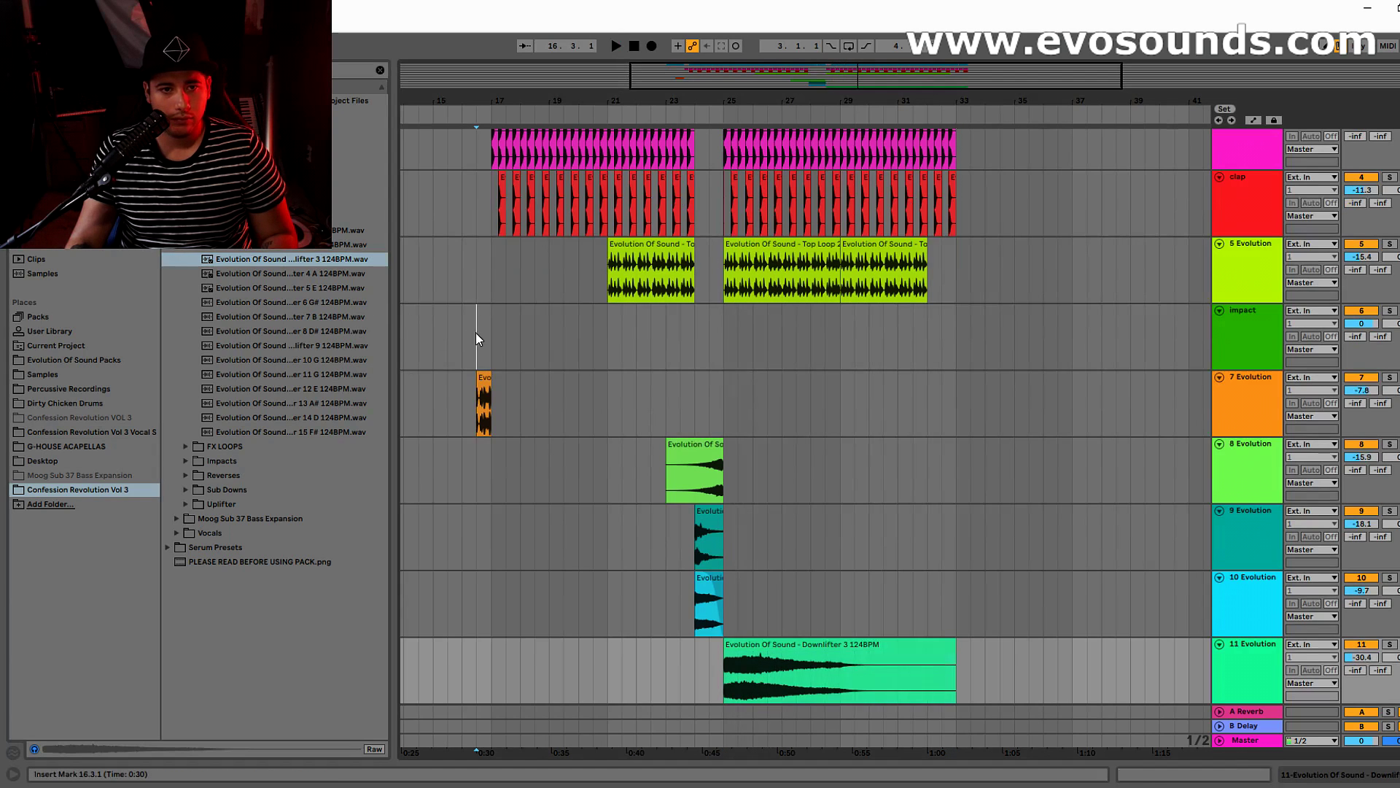
pyautogui.moveTo(739, 79); pyautogui.dragTo(674, 102)
pyautogui.scroll(-1, 732, 291)
pyautogui.scroll(4, 1075, 322)
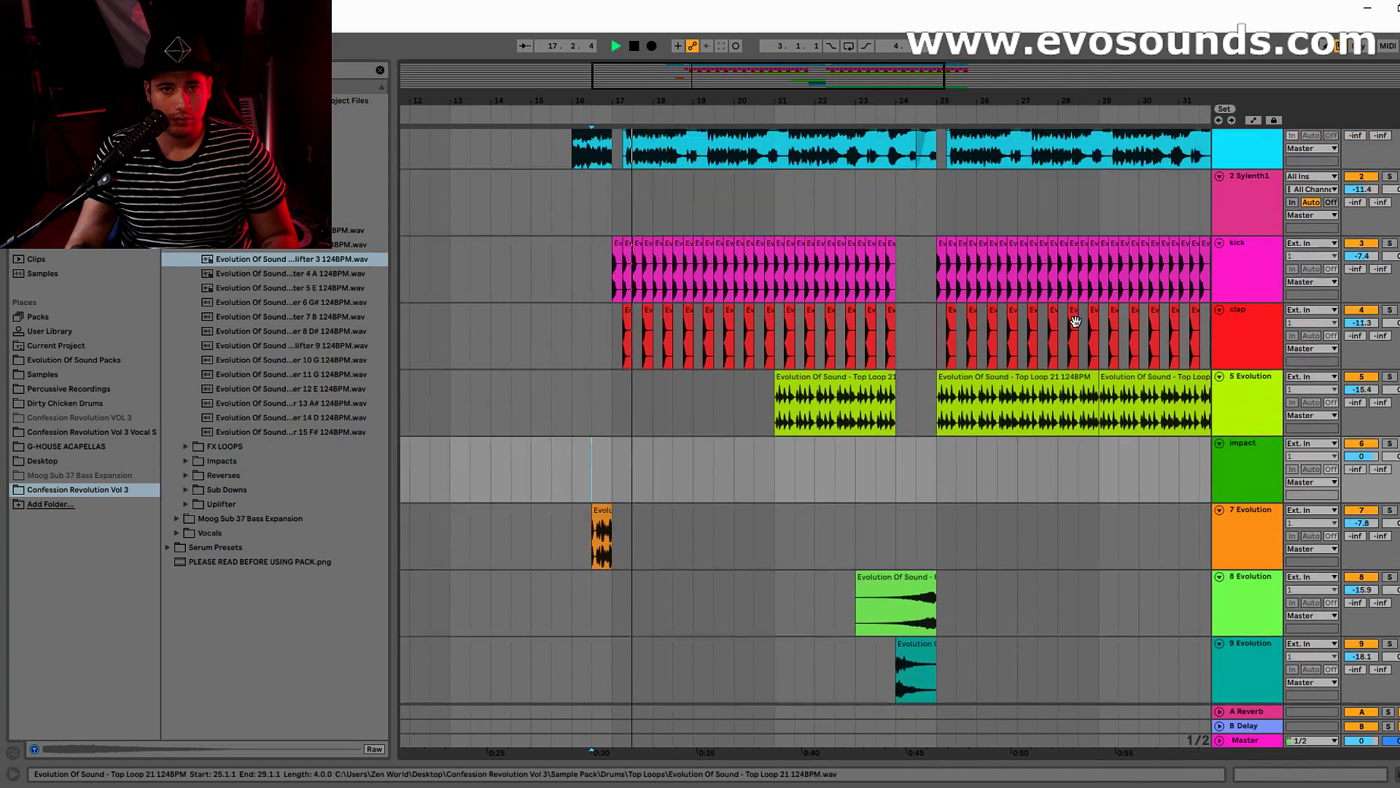
pyautogui.scroll(-5, 206, 250)
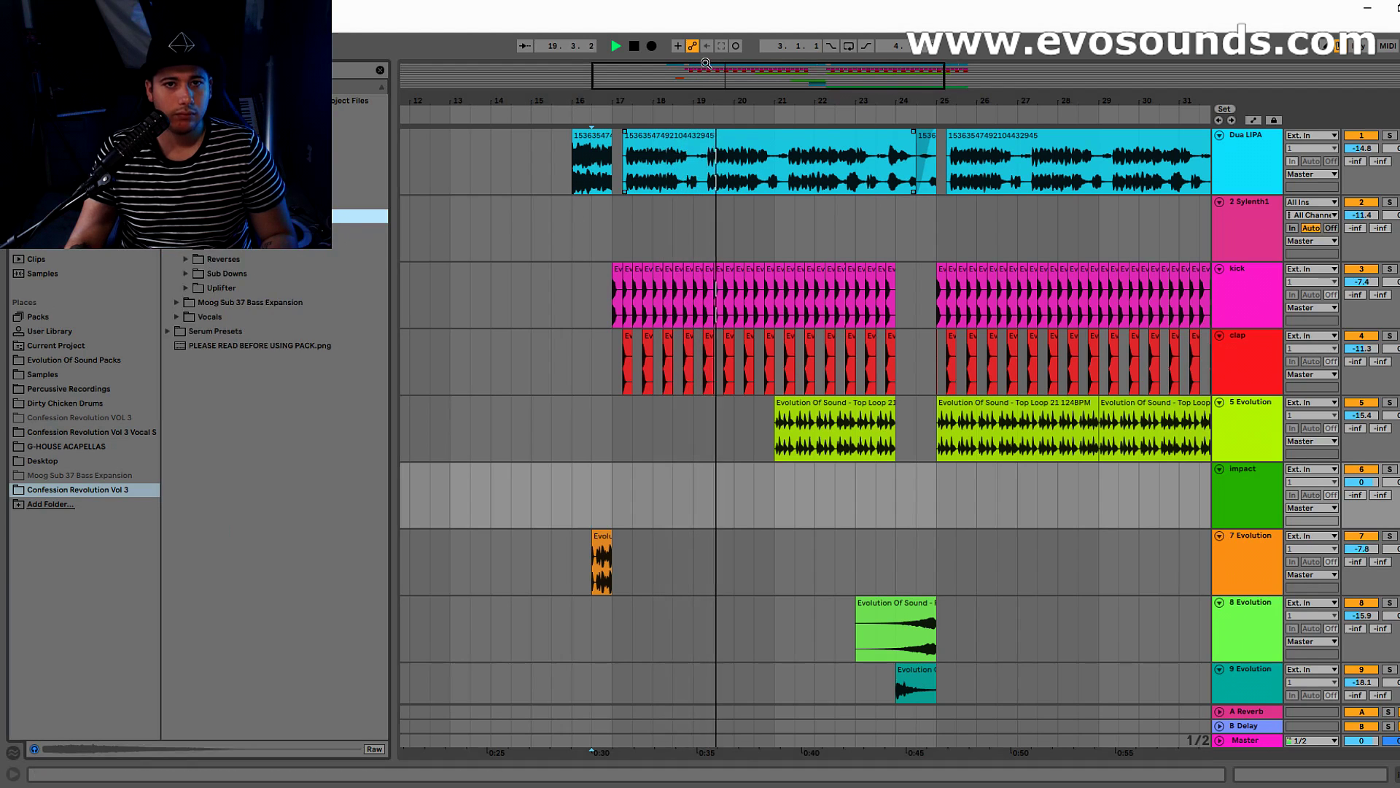
pyautogui.moveTo(711, 69); pyautogui.dragTo(711, 73)
pyautogui.press('space')
pyautogui.scroll(-5, 803, 365)
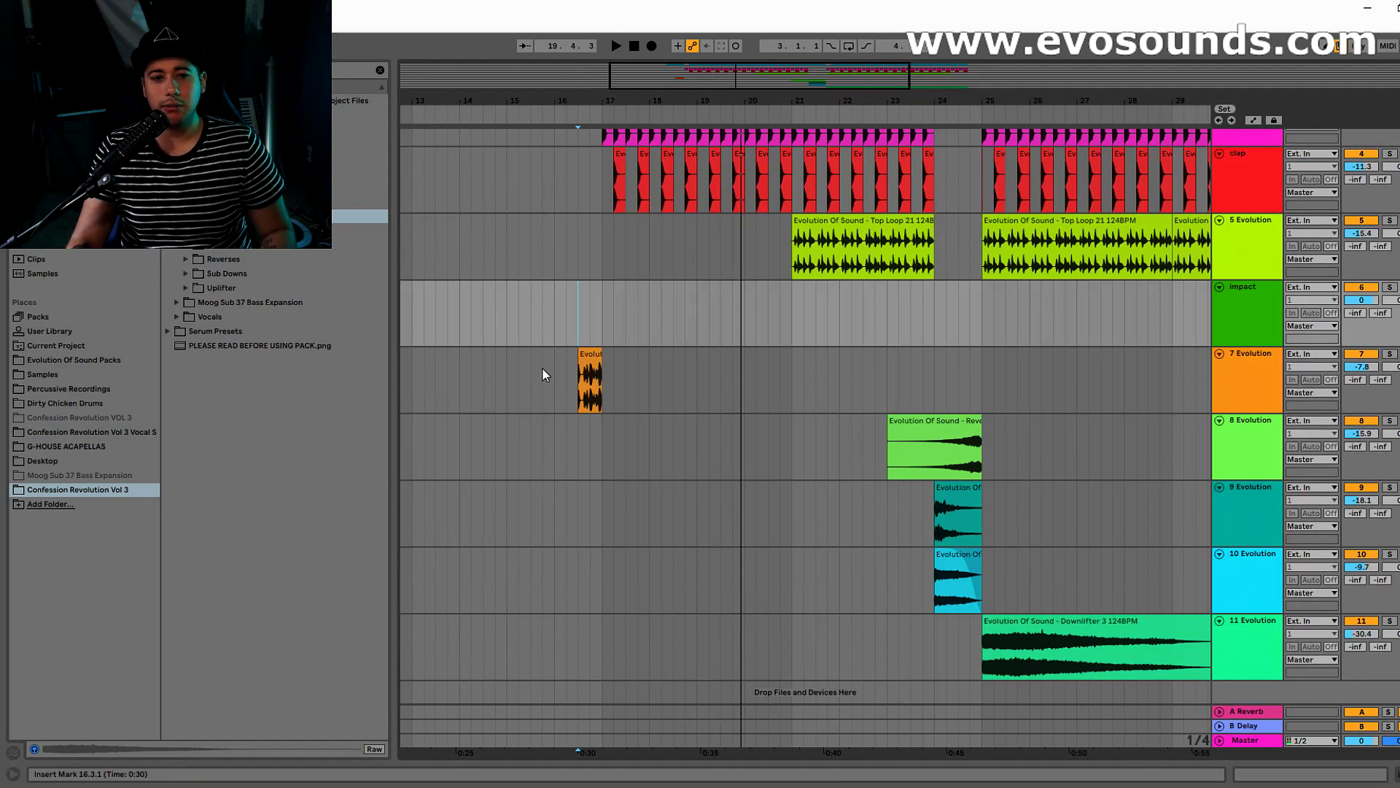
# Step: Copy the downlifter clip to an earlier spot on its track, reversed and positioned to end at bar 16
pyautogui.moveTo(730, 76); pyautogui.dragTo(685, 65)
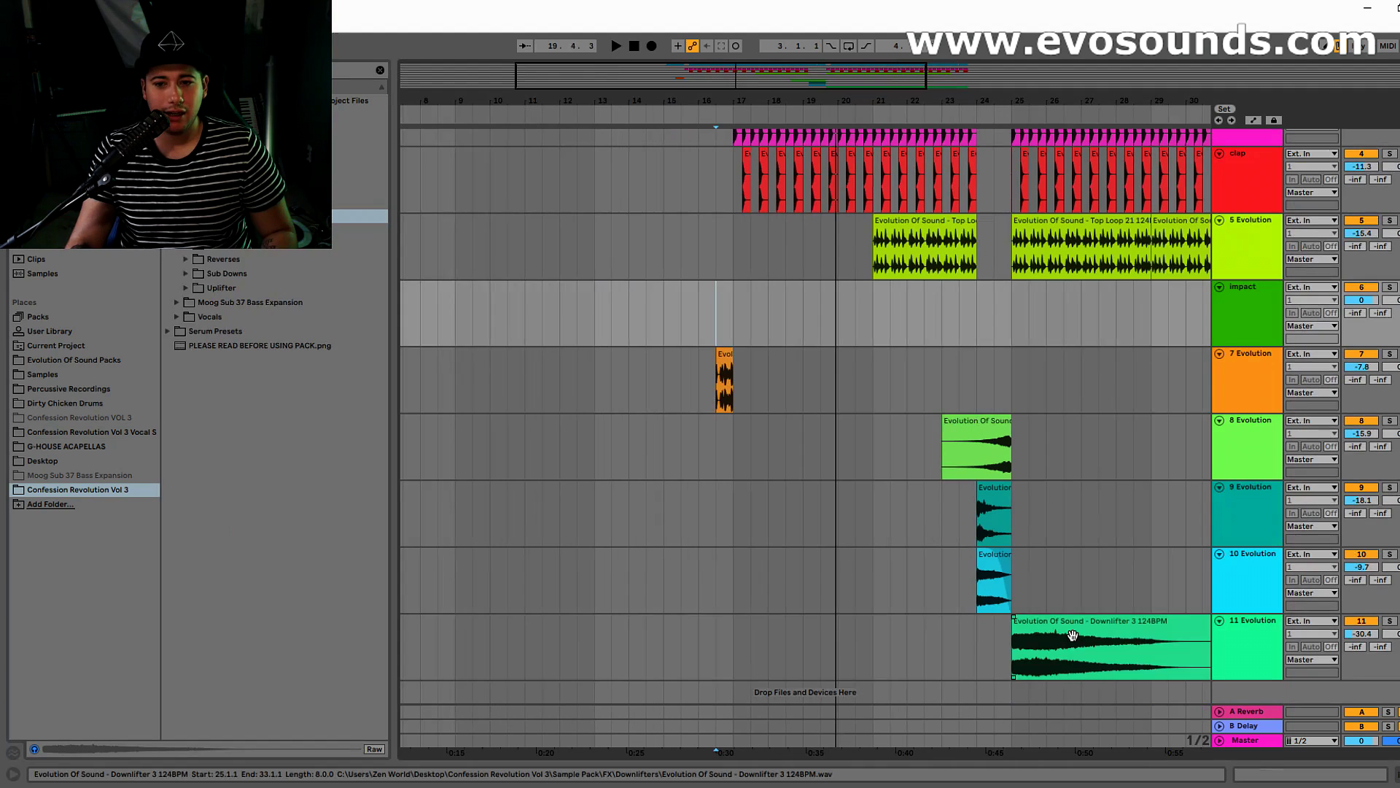
pyautogui.click(1071, 625)
pyautogui.click(493, 641)
pyautogui.hotkey('ctrl', 'v')
pyautogui.doubleClick(531, 622)
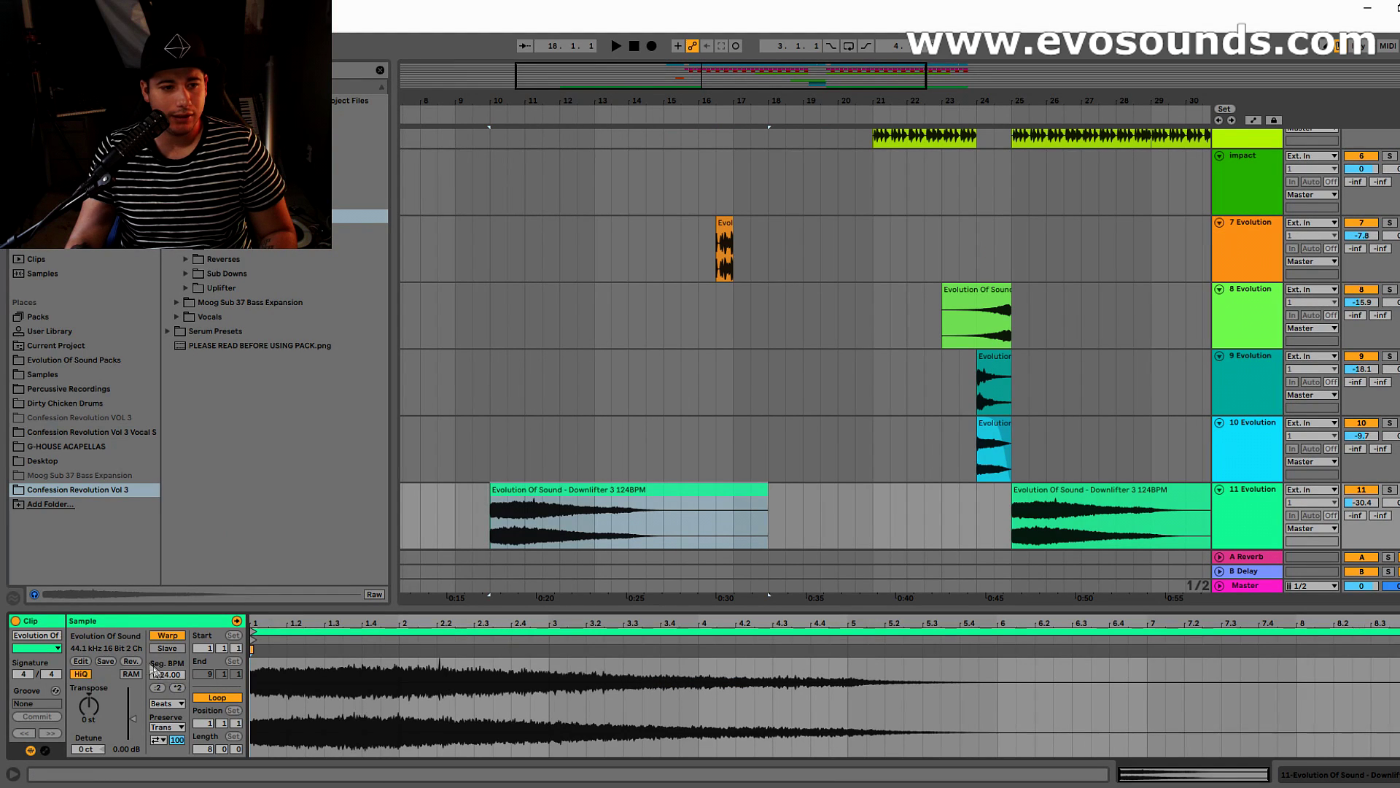
pyautogui.click(131, 661)
pyautogui.moveTo(694, 491); pyautogui.dragTo(660, 501)
# Step: Play the reversed downlifter into the drop from bar 15 and set its track volume to -17.0 dB
pyautogui.click(663, 458)
pyautogui.press('space')
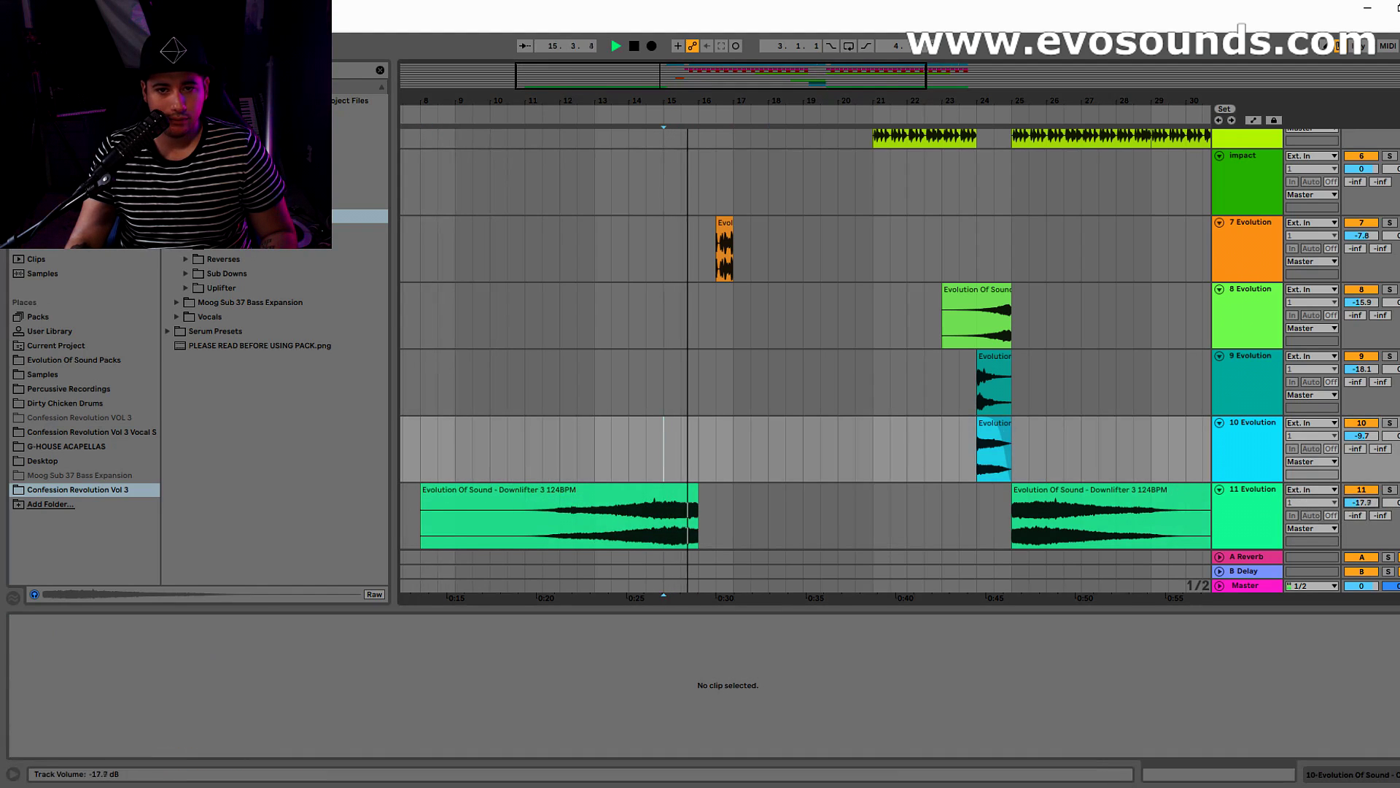
pyautogui.scroll(3, 974, 438)
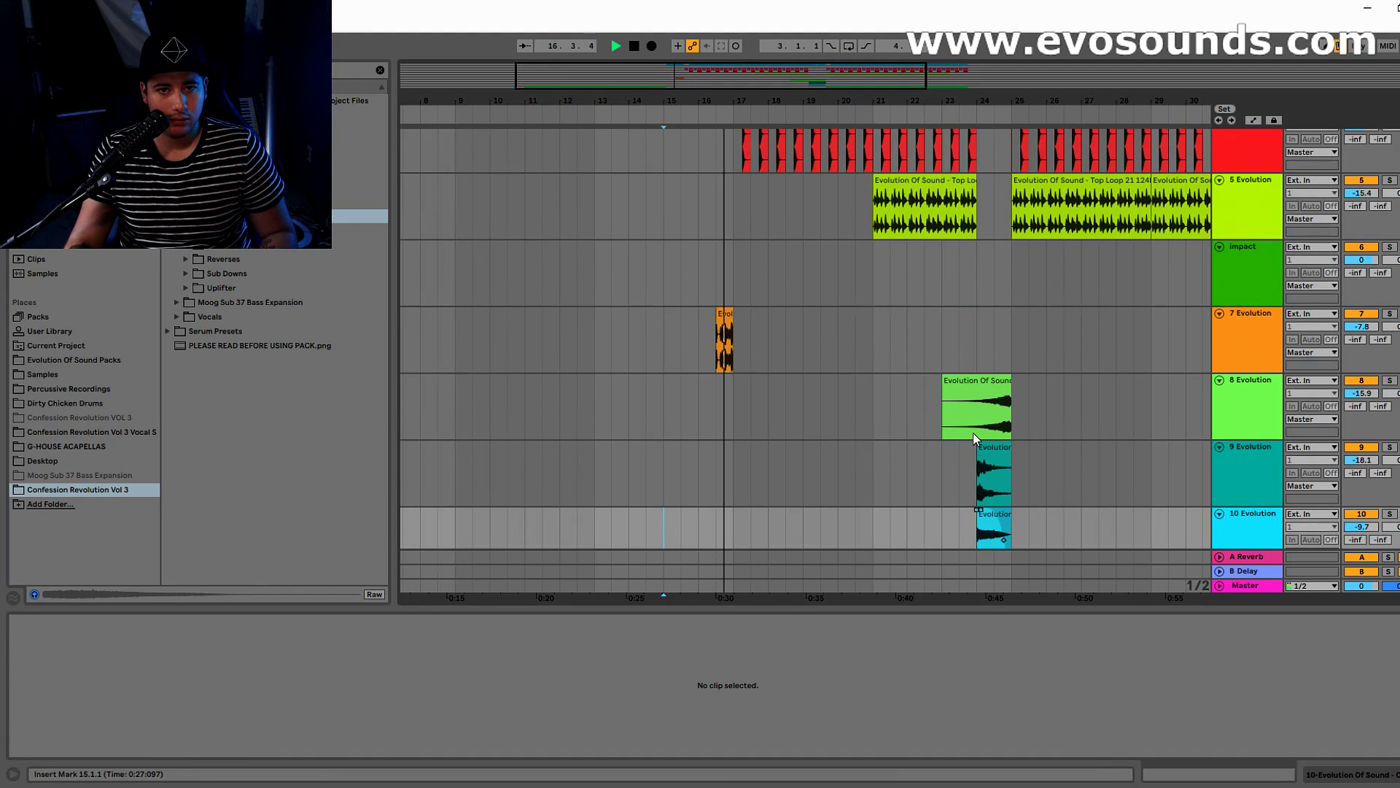
pyautogui.scroll(8, 974, 438)
pyautogui.scroll(-9, 780, 407)
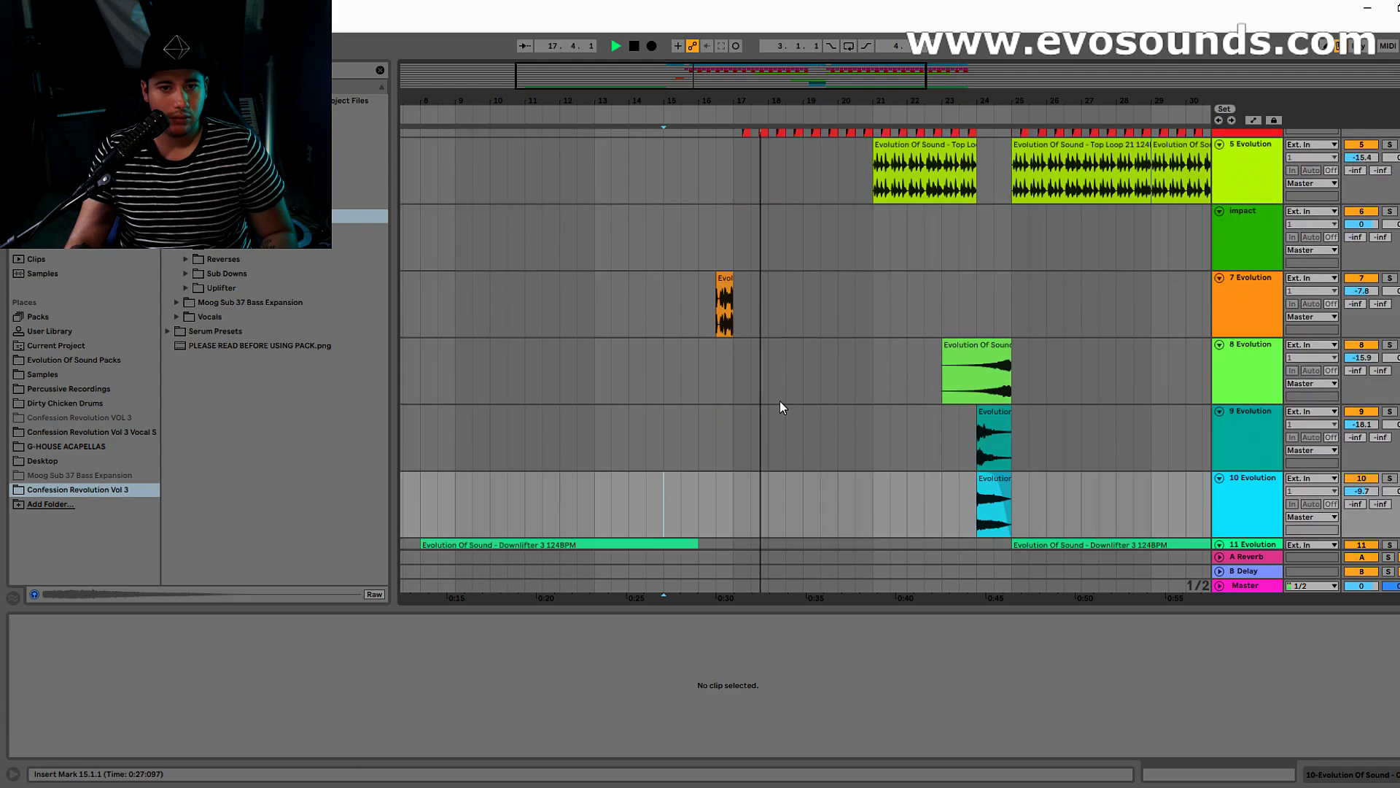
pyautogui.scroll(-3, 780, 407)
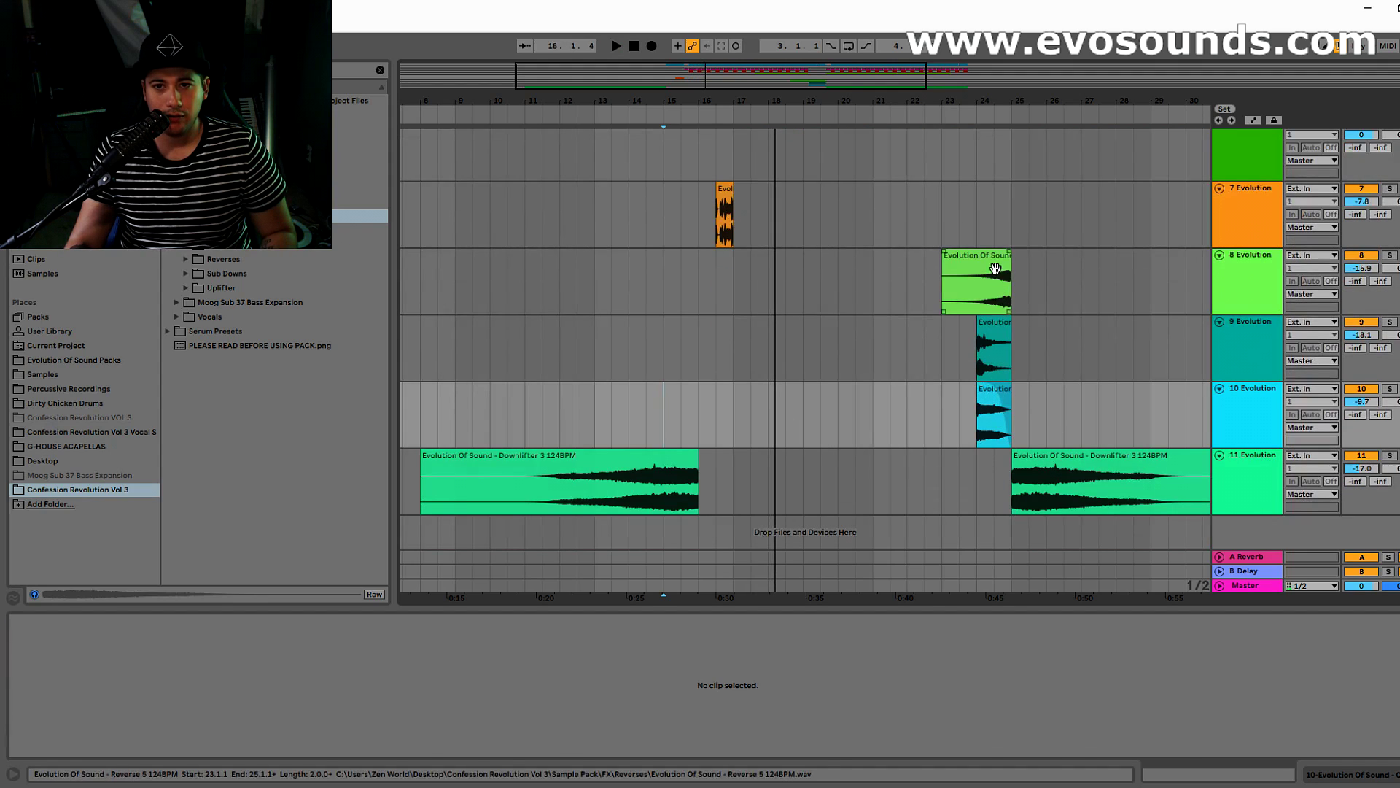
# Step: Copy the Evolution Of Sound - Reverse 5 clip to bar 15 on the same track
pyautogui.click(995, 269)
pyautogui.hotkey('ctrl', 'c')
pyautogui.click(671, 286)
pyautogui.hotkey('ctrl', 'v')
# Step: Play from bar 16.3 to hear the copied reverse leading into the drop at bar 17
pyautogui.press('space')
pyautogui.click(715, 310)
pyautogui.press('space')
pyautogui.press('space')
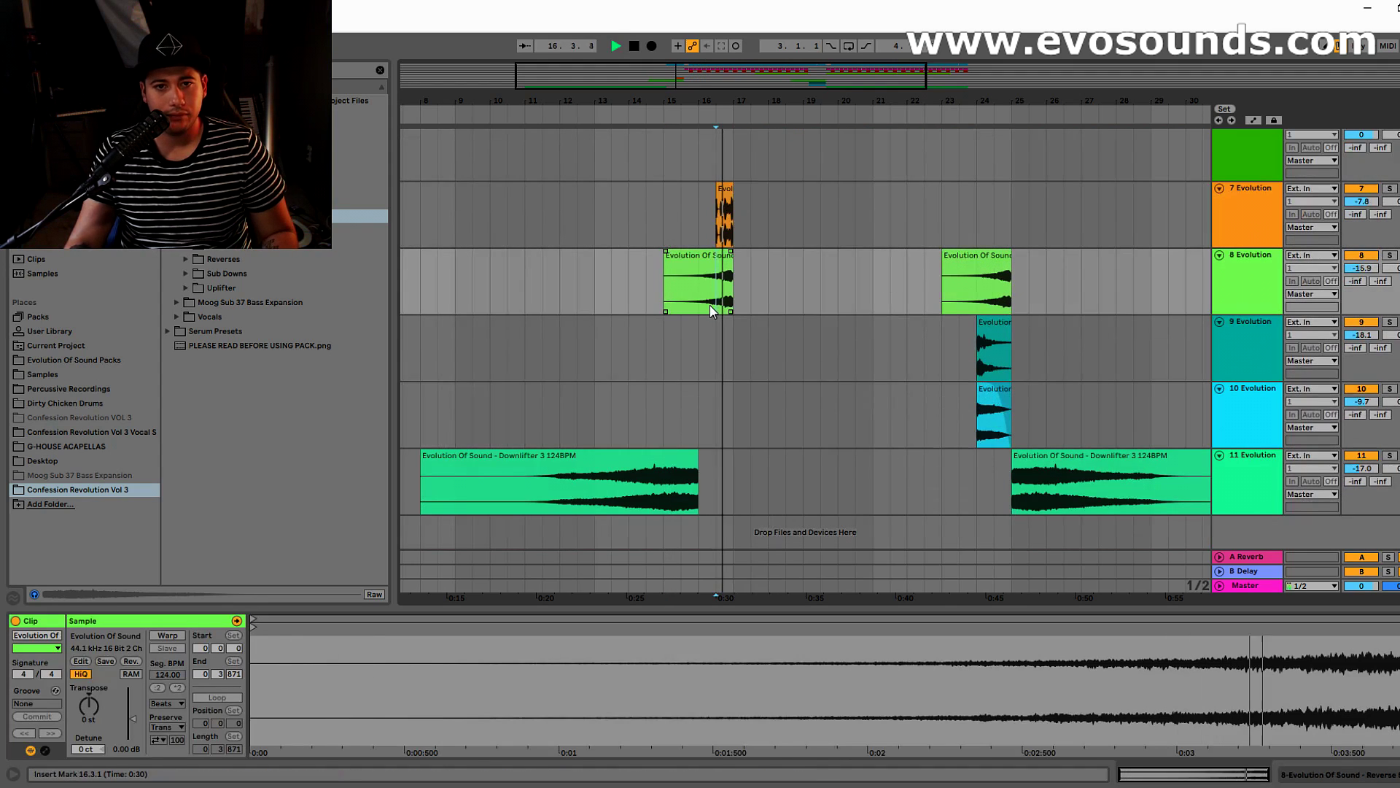
pyautogui.scroll(7, 829, 434)
pyautogui.scroll(-3, 829, 435)
pyautogui.scroll(3, 1256, 304)
pyautogui.press('space')
# Step: Add a MIDI track named BASS below the top loop track, duplicate it and group the two tracks
pyautogui.scroll(3, 1262, 314)
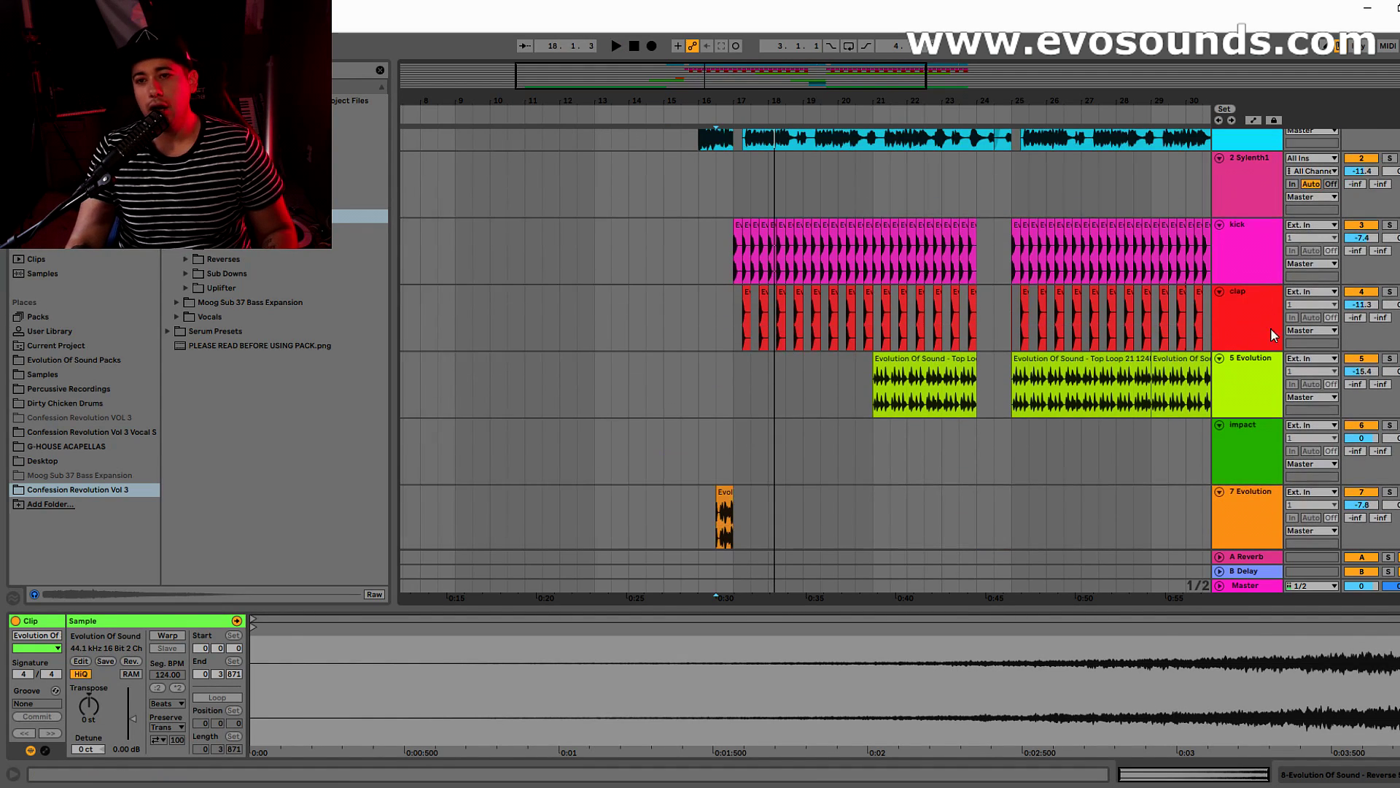
pyautogui.click(1262, 366)
pyautogui.hotkey('ctrl', 'shift', 't')
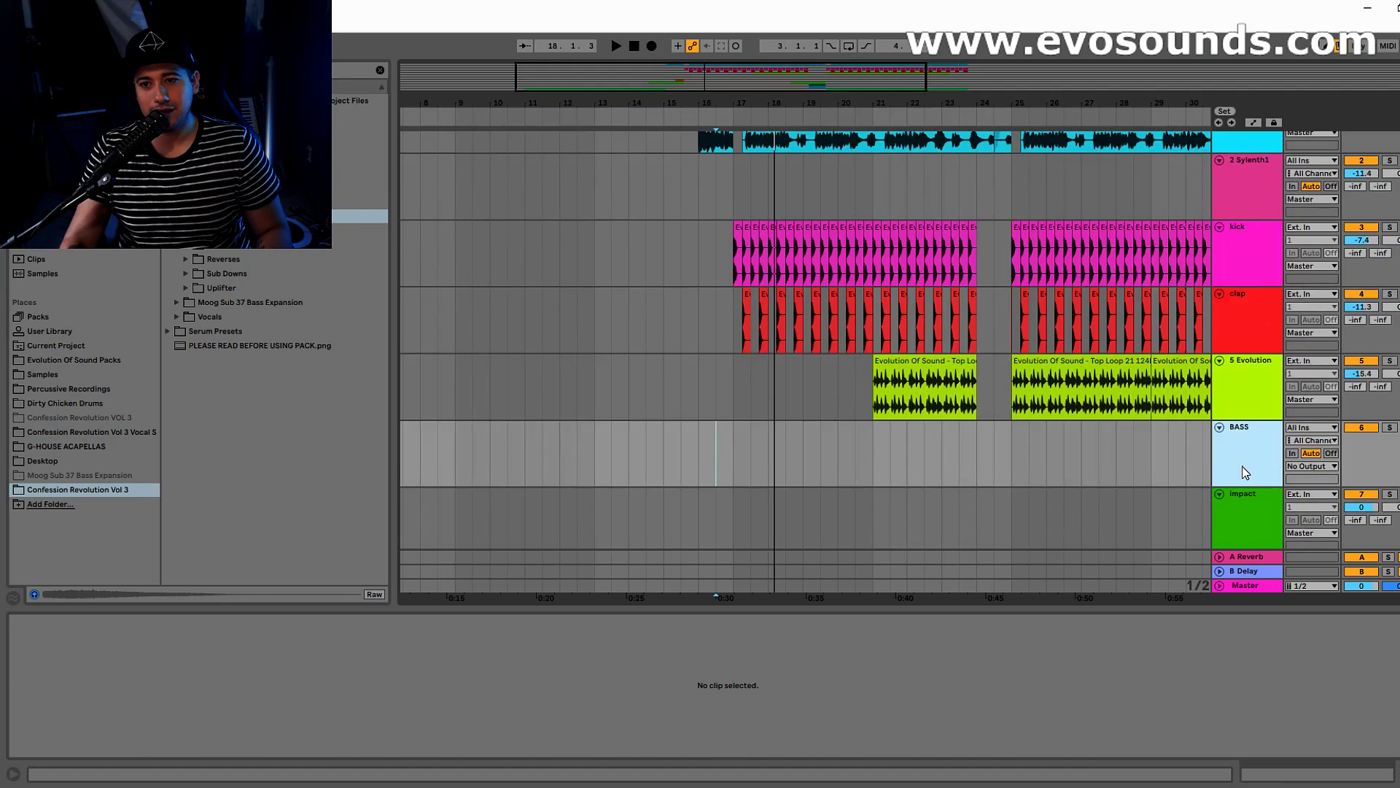
pyautogui.hotkey('ctrl', 'd')
pyautogui.click(1251, 445)
pyautogui.keyDown('shift'); pyautogui.click(1253, 474); pyautogui.keyUp('shift')
pyautogui.hotkey('ctrl', 'g')
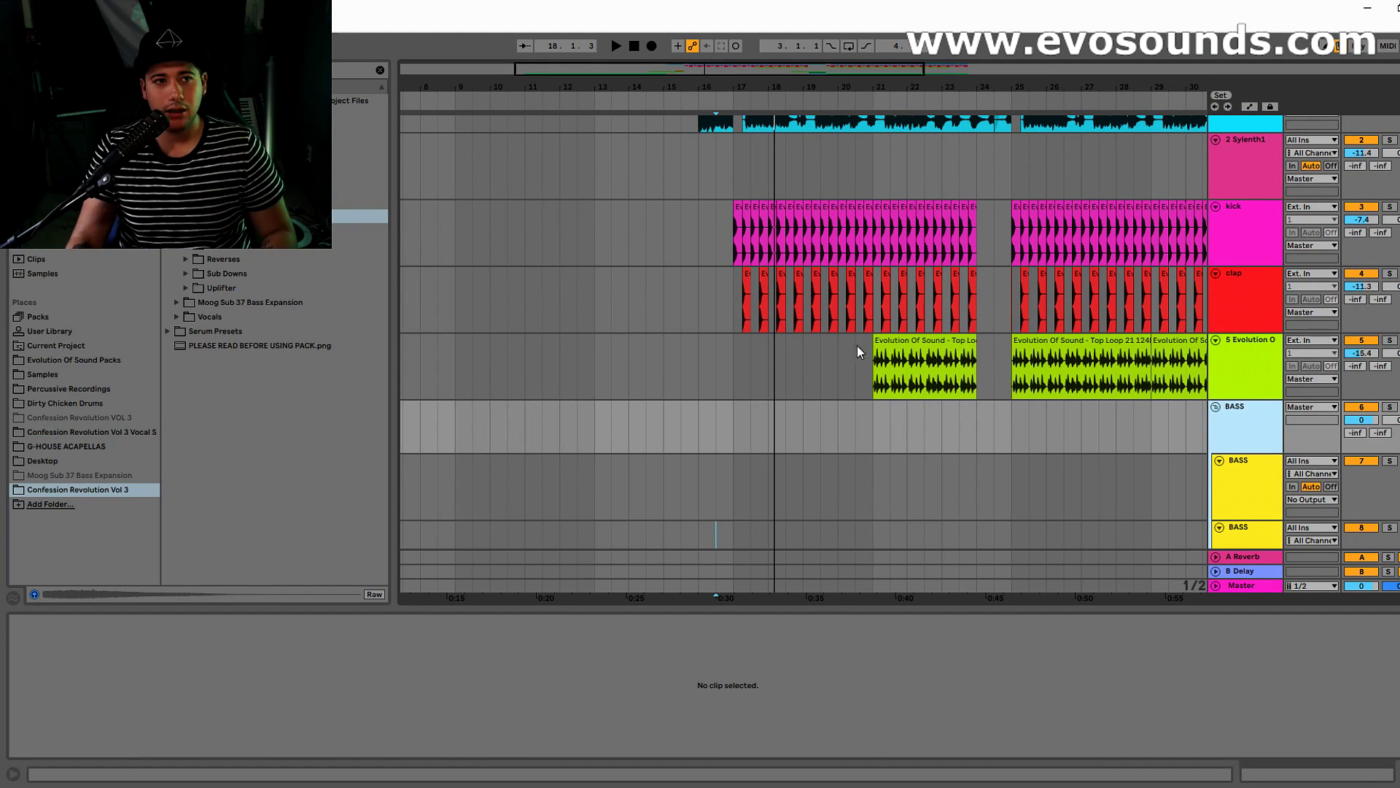
# Step: Load LFOTool on the BASS group and reshape its 1/4-rate volume curve to reach full level about midway
pyautogui.click(53, 247)
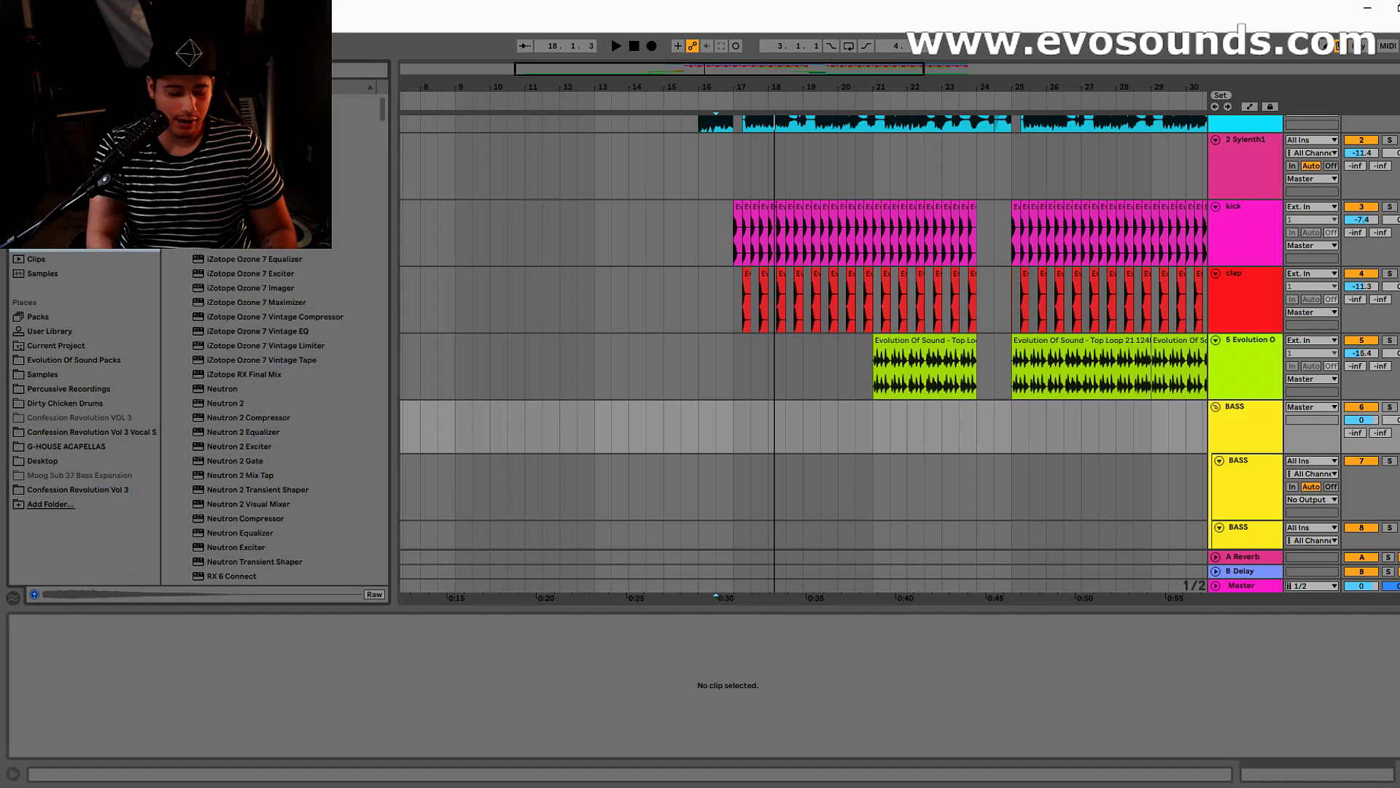
pyautogui.write('s')
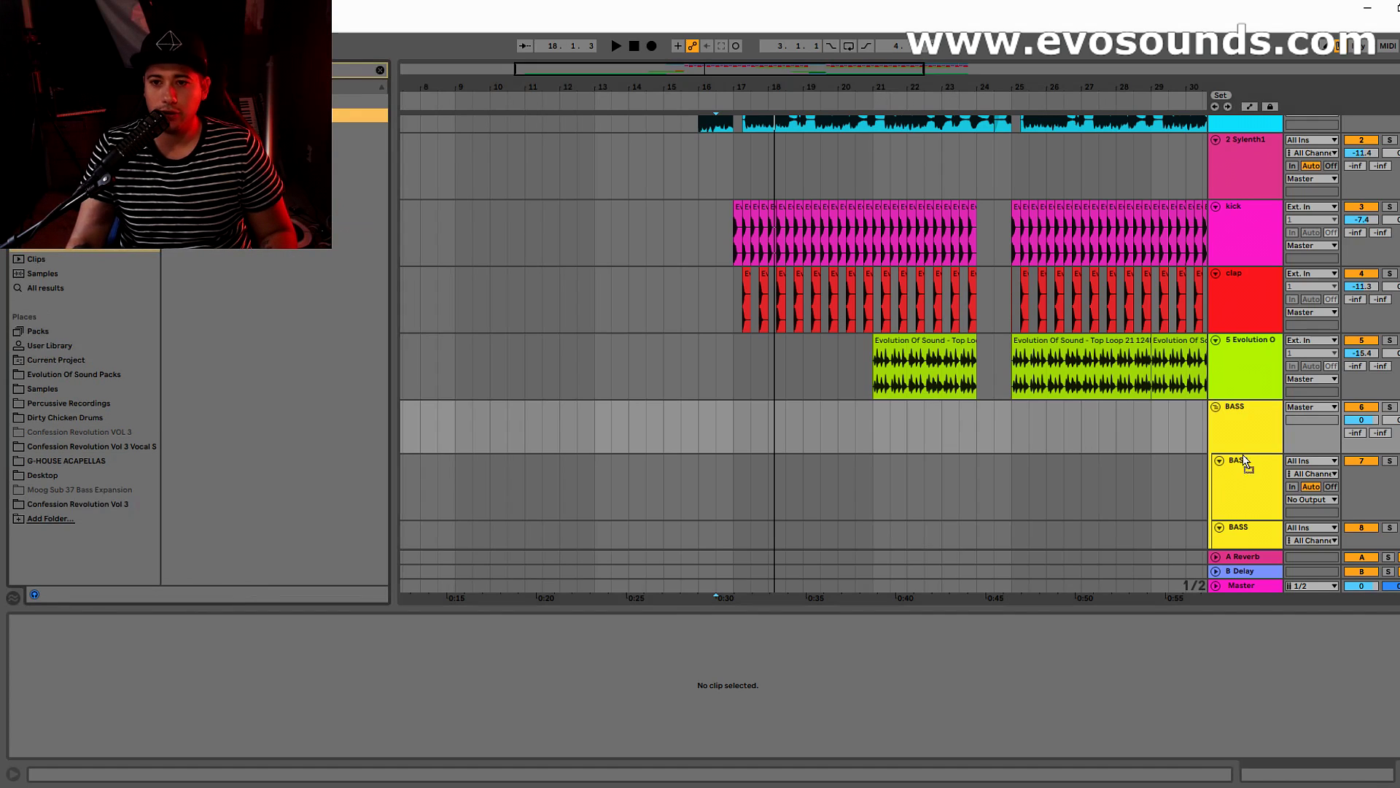
pyautogui.moveTo(575, 482); pyautogui.dragTo(575, 548)
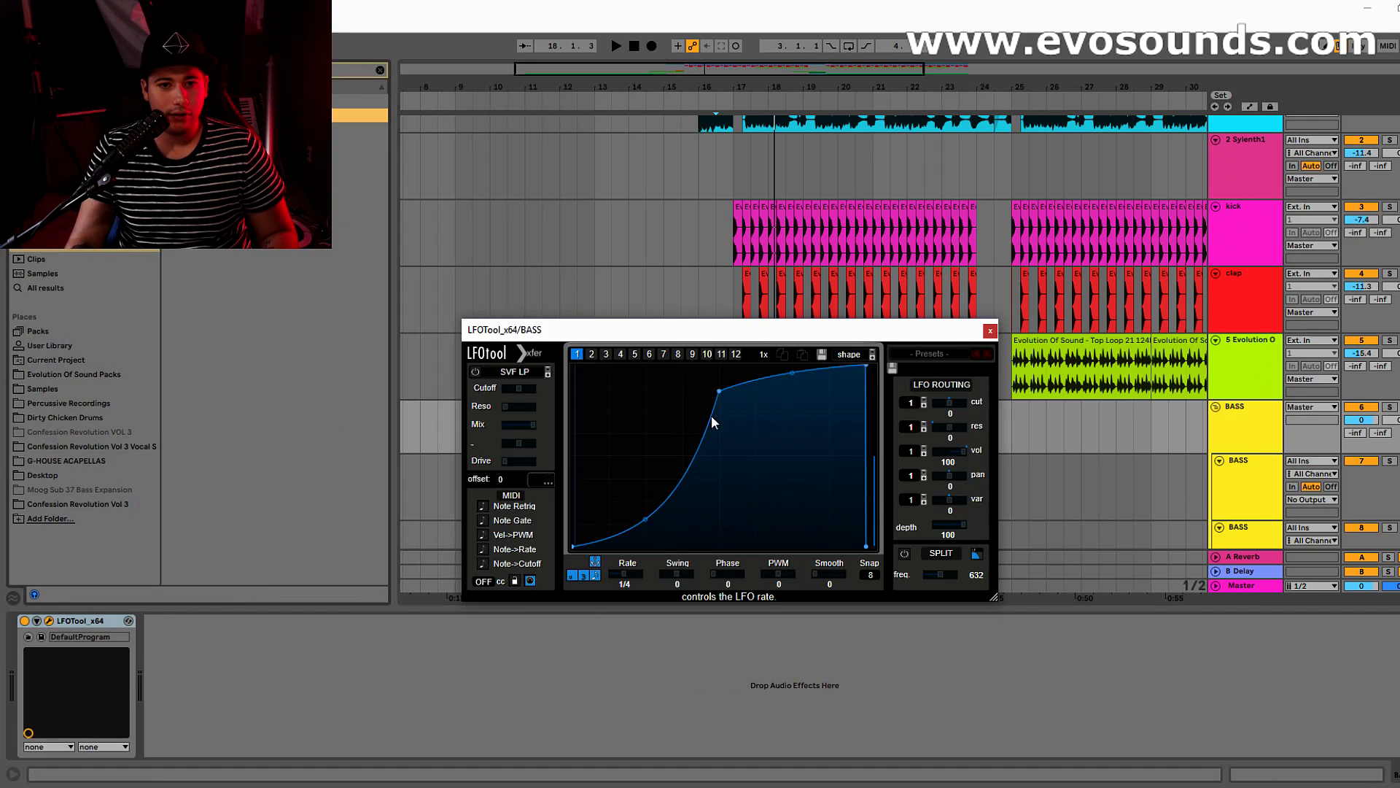
pyautogui.moveTo(719, 391); pyautogui.dragTo(715, 363)
pyautogui.click(990, 331)
# Step: Set up Sylenth1 on the first BASS track with the BA - Dead Zone preset
pyautogui.scroll(-1, 1136, 388)
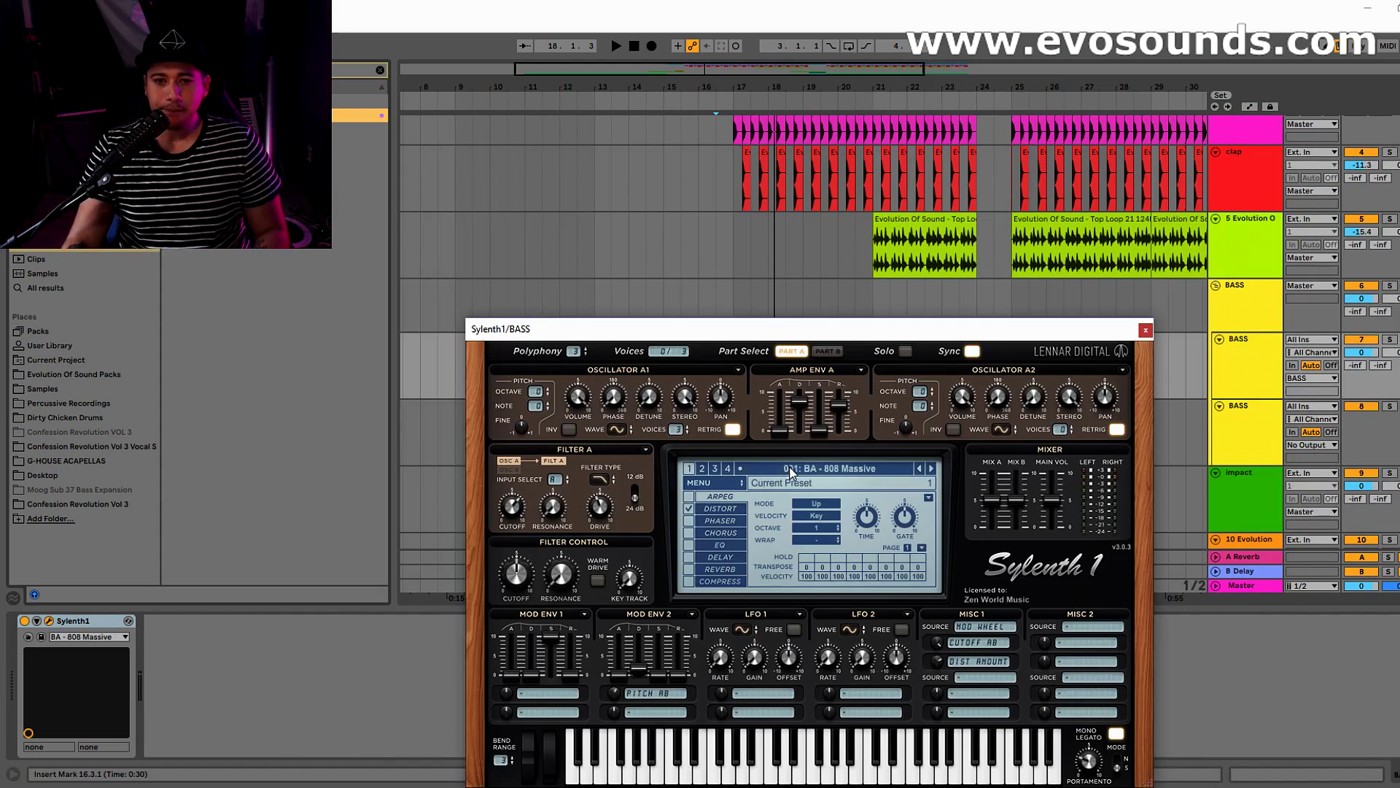
pyautogui.click(807, 468)
pyautogui.click(846, 67)
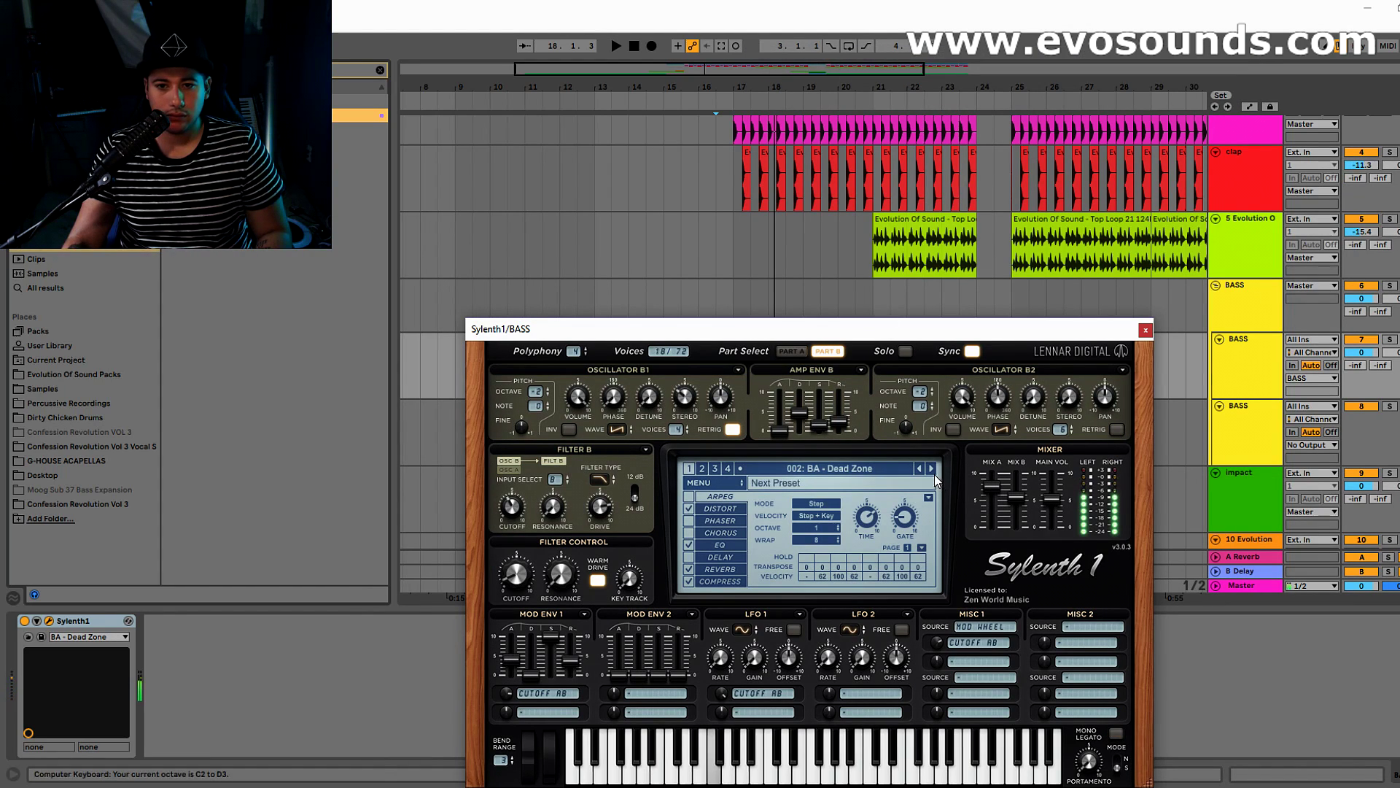
pyautogui.click(1145, 330)
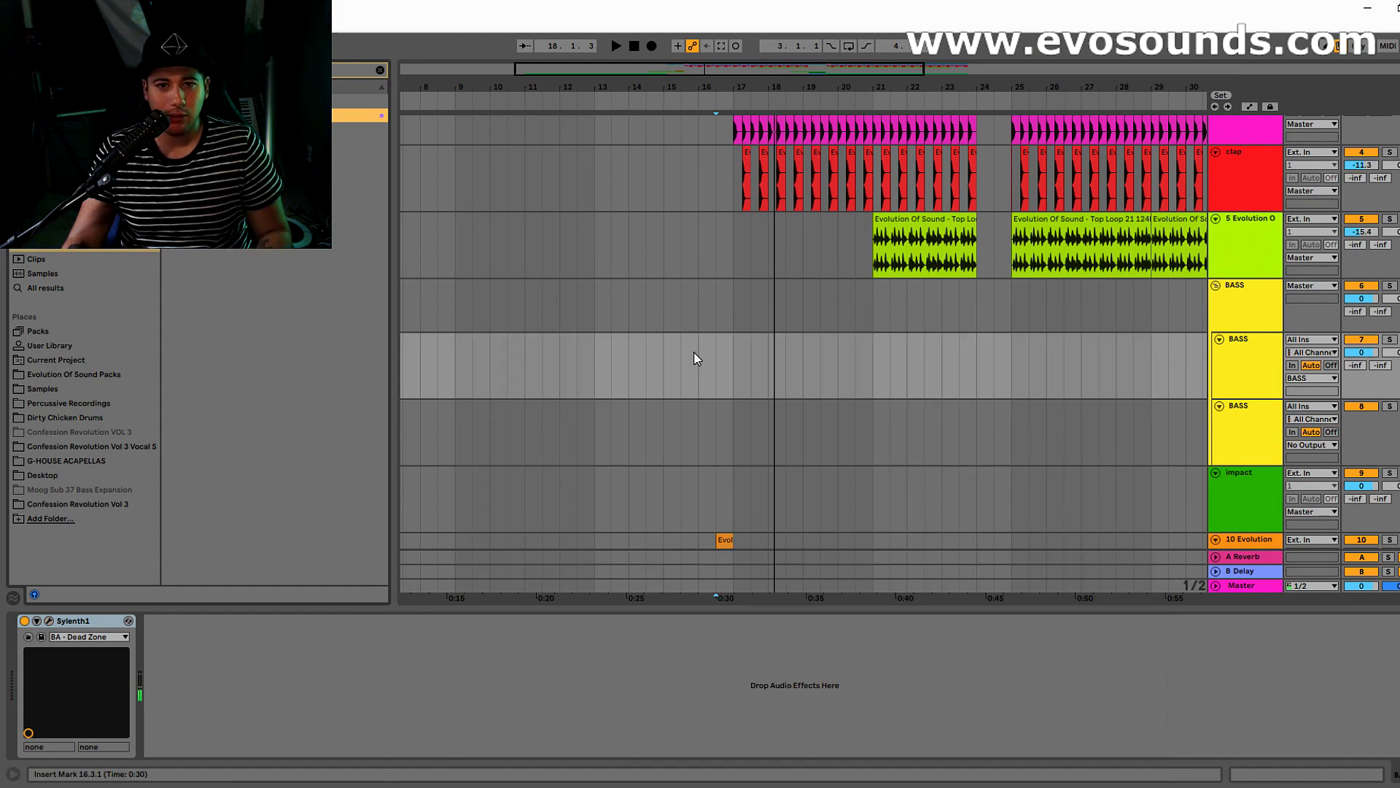
# Step: Create a one-bar MIDI clip at bar 17 on the first BASS track and enlarge its note editor
pyautogui.click(740, 365)
pyautogui.keyDown('shift'); pyautogui.click(760, 379); pyautogui.keyUp('shift')
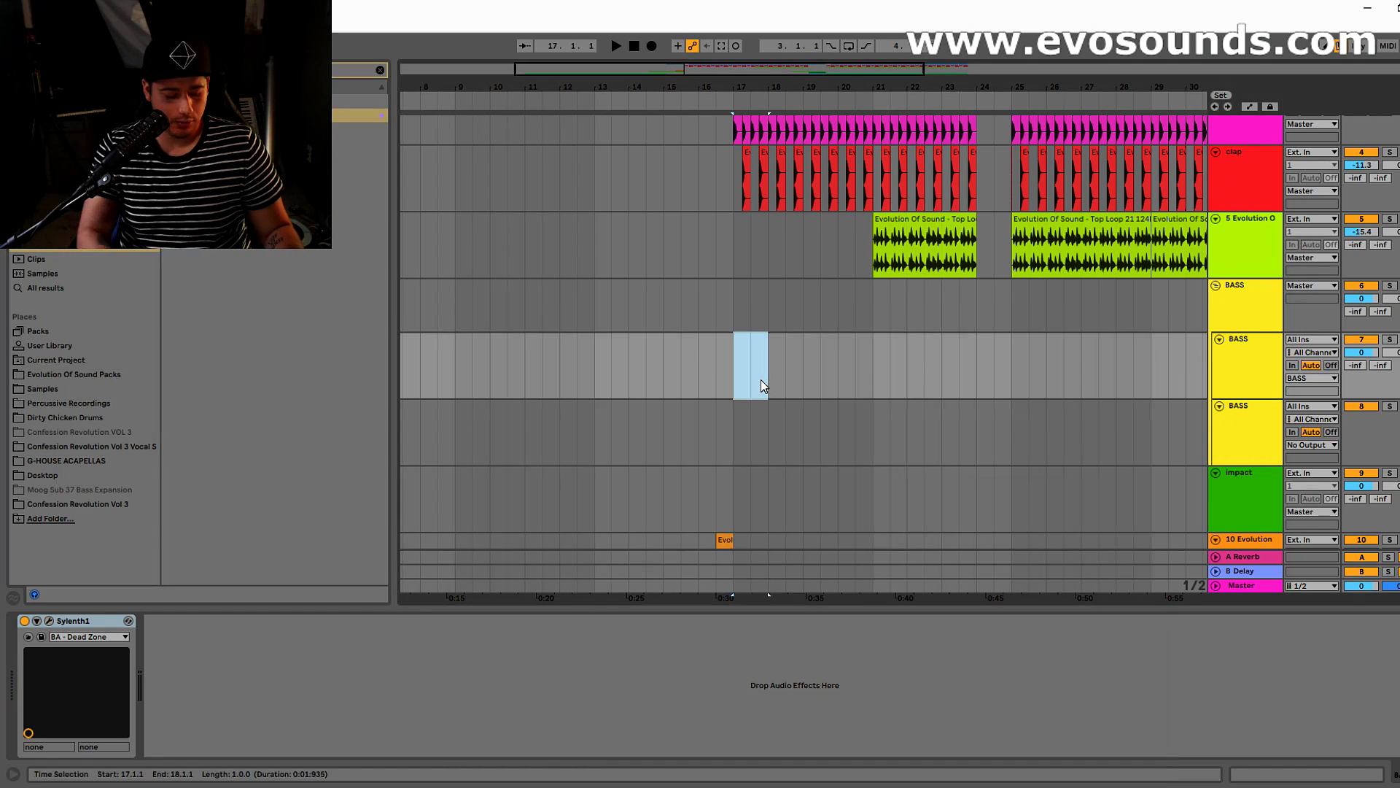
pyautogui.hotkey('ctrl', 'shift', 'm')
pyautogui.moveTo(399, 602); pyautogui.dragTo(399, 407)
# Step: Draw a one-beat E2 note at the start of the bass clip and play it back
pyautogui.doubleClick(232, 566)
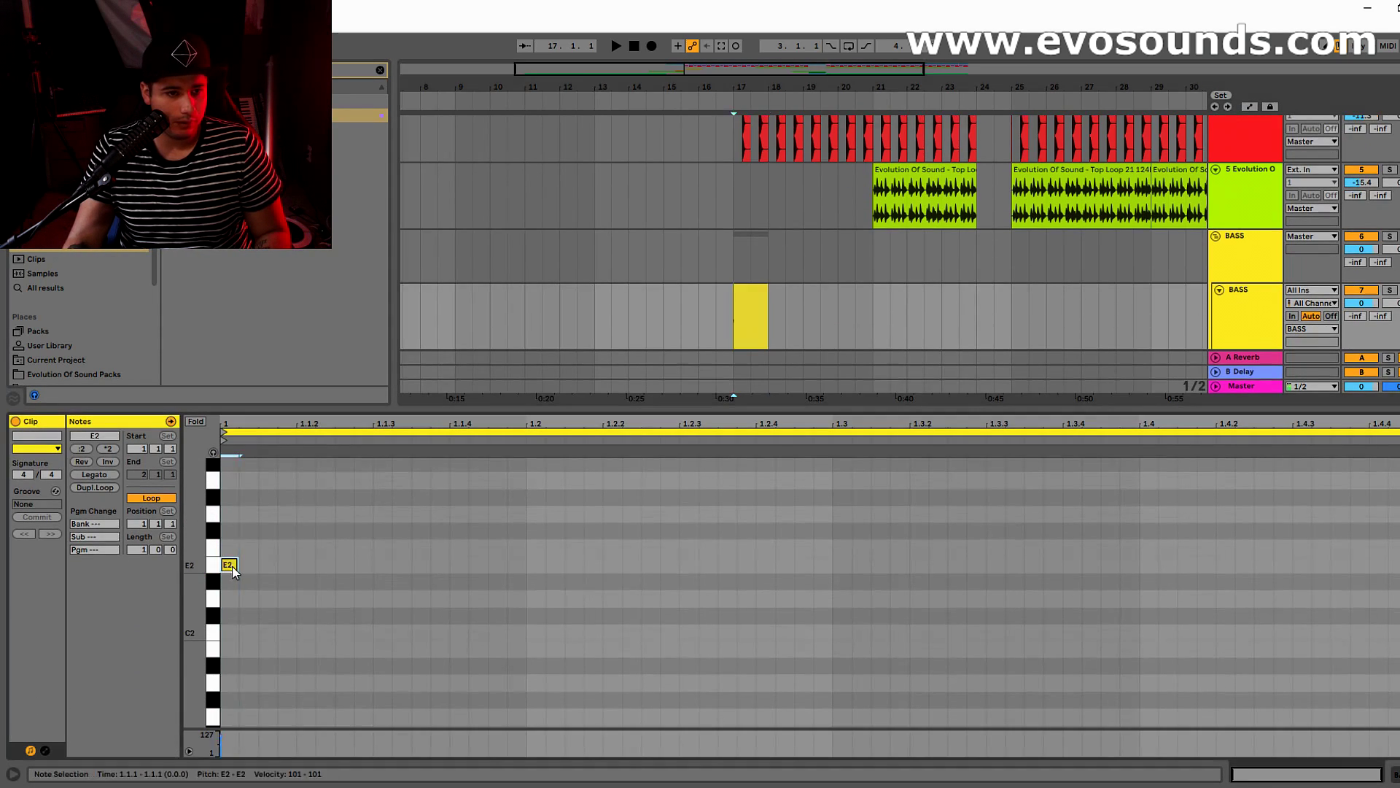
pyautogui.press('space')
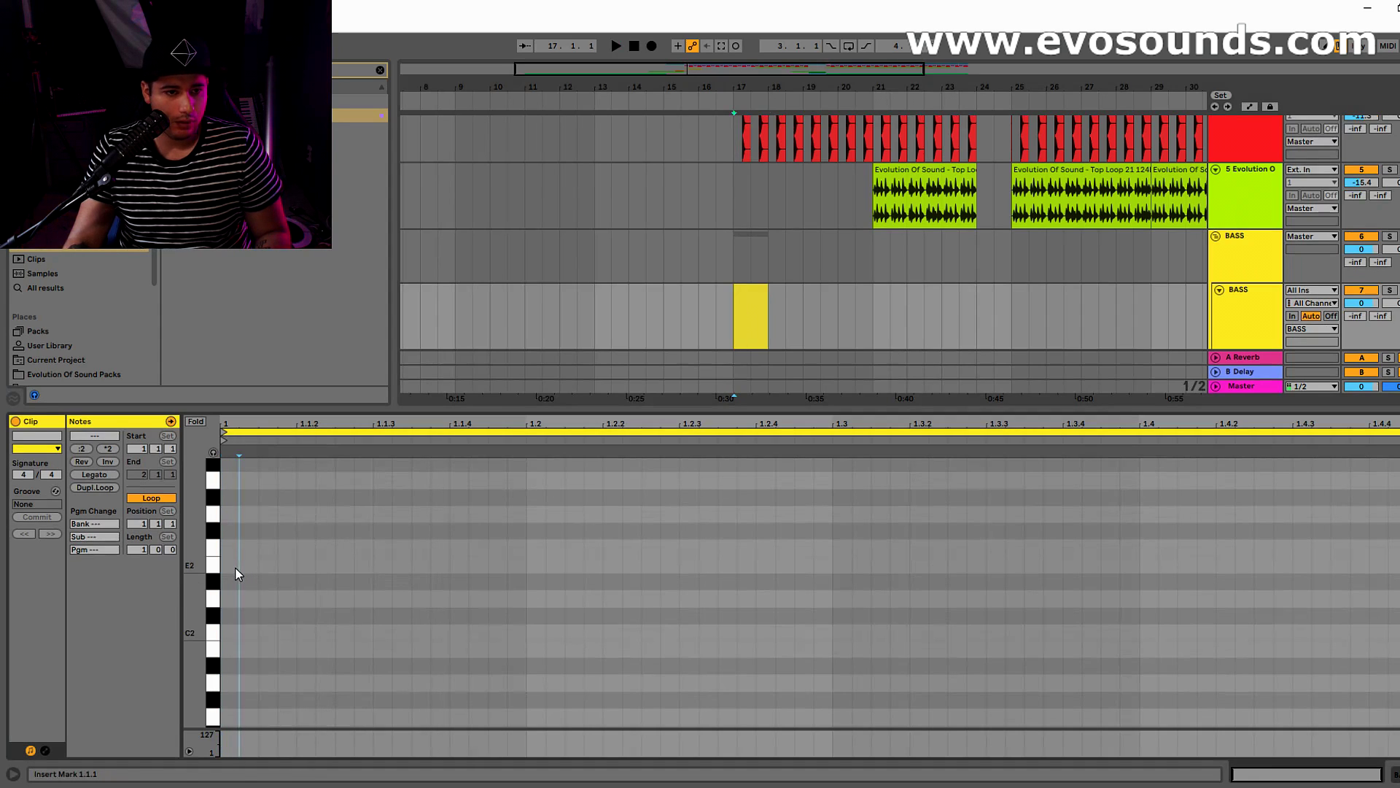
pyautogui.moveTo(236, 567); pyautogui.dragTo(525, 566)
pyautogui.press('space')
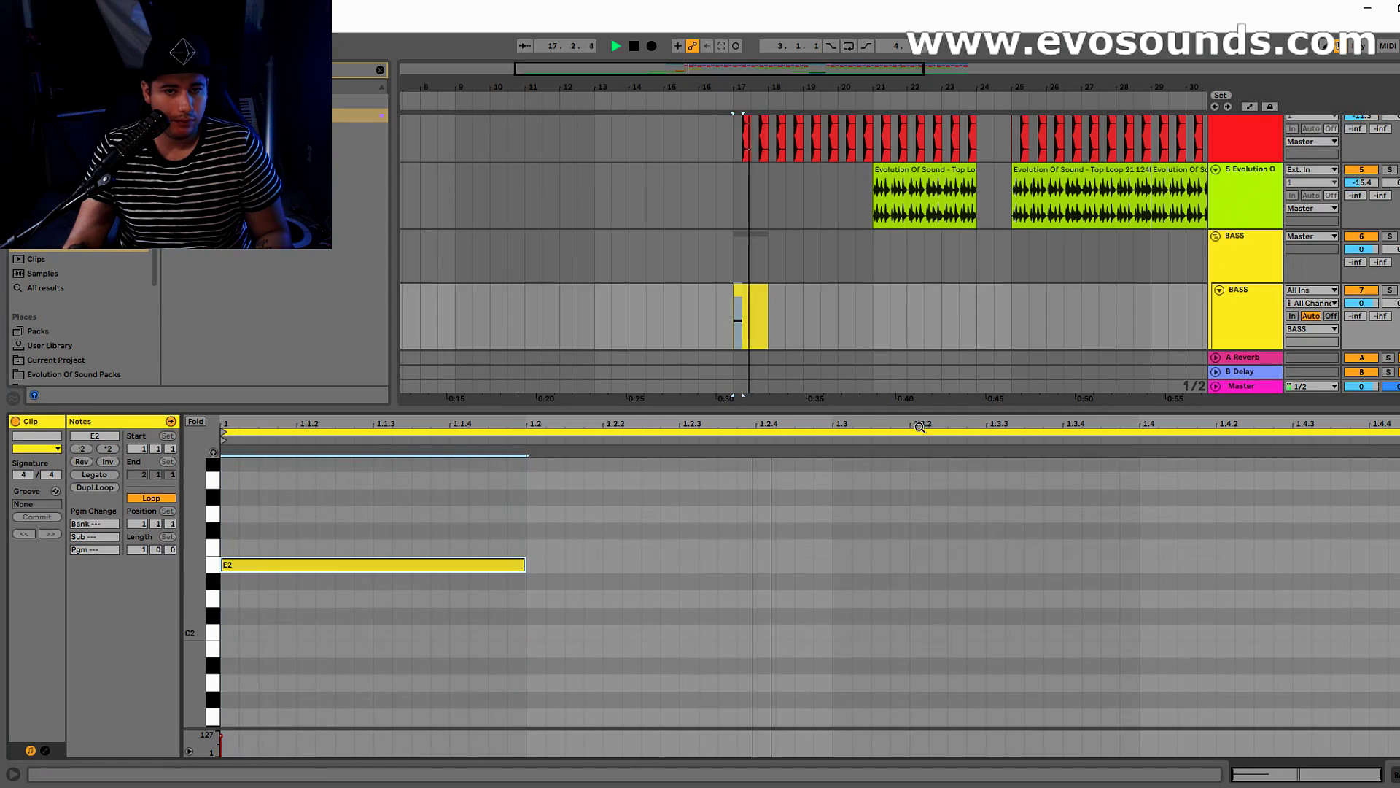
# Step: Play from bar 16 while checking the LFOTool curve on the BASS group
pyautogui.click(693, 303)
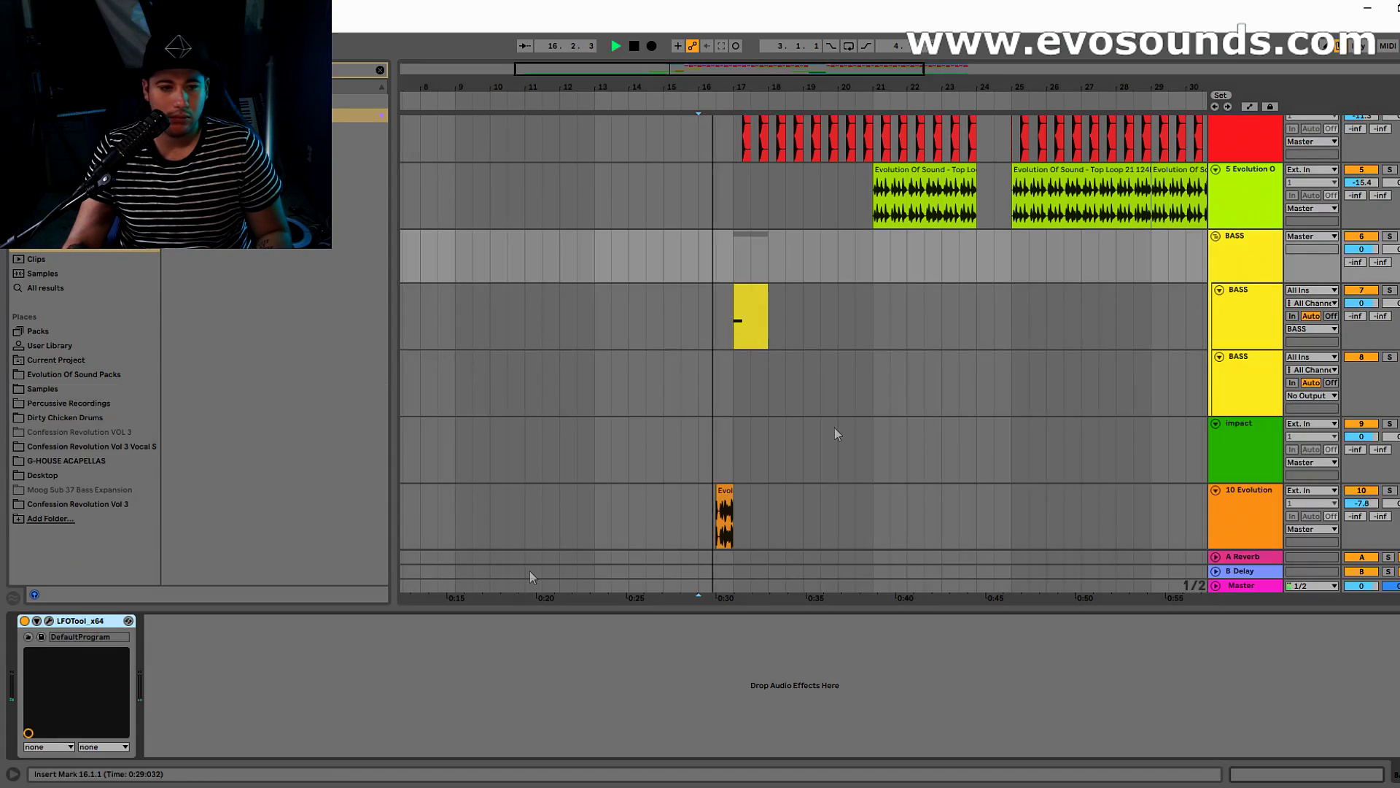
pyautogui.click(48, 620)
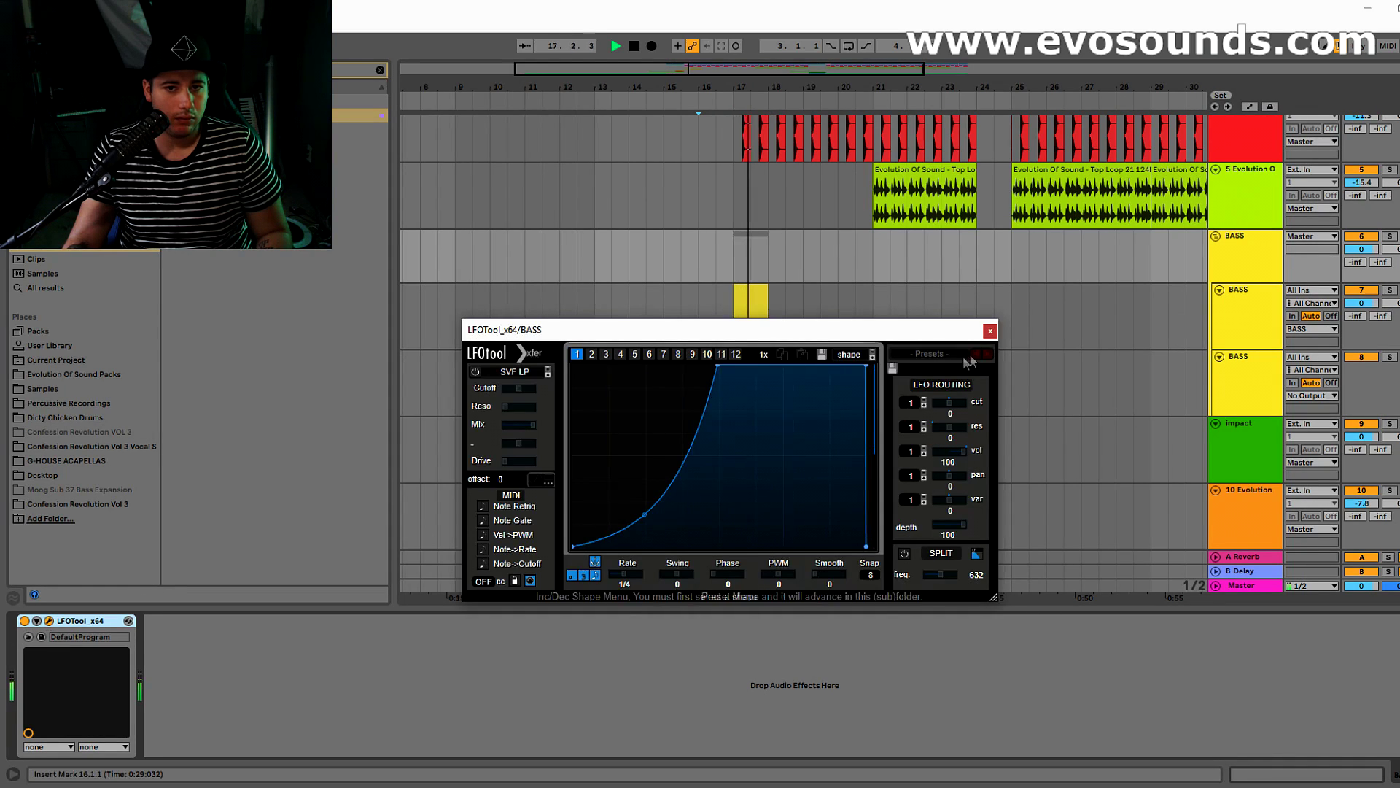
pyautogui.click(987, 325)
# Step: Change the first BASS track's Sylenth1 preset to BA - Wide MOTHE and move the clip's note to E0
pyautogui.click(1244, 325)
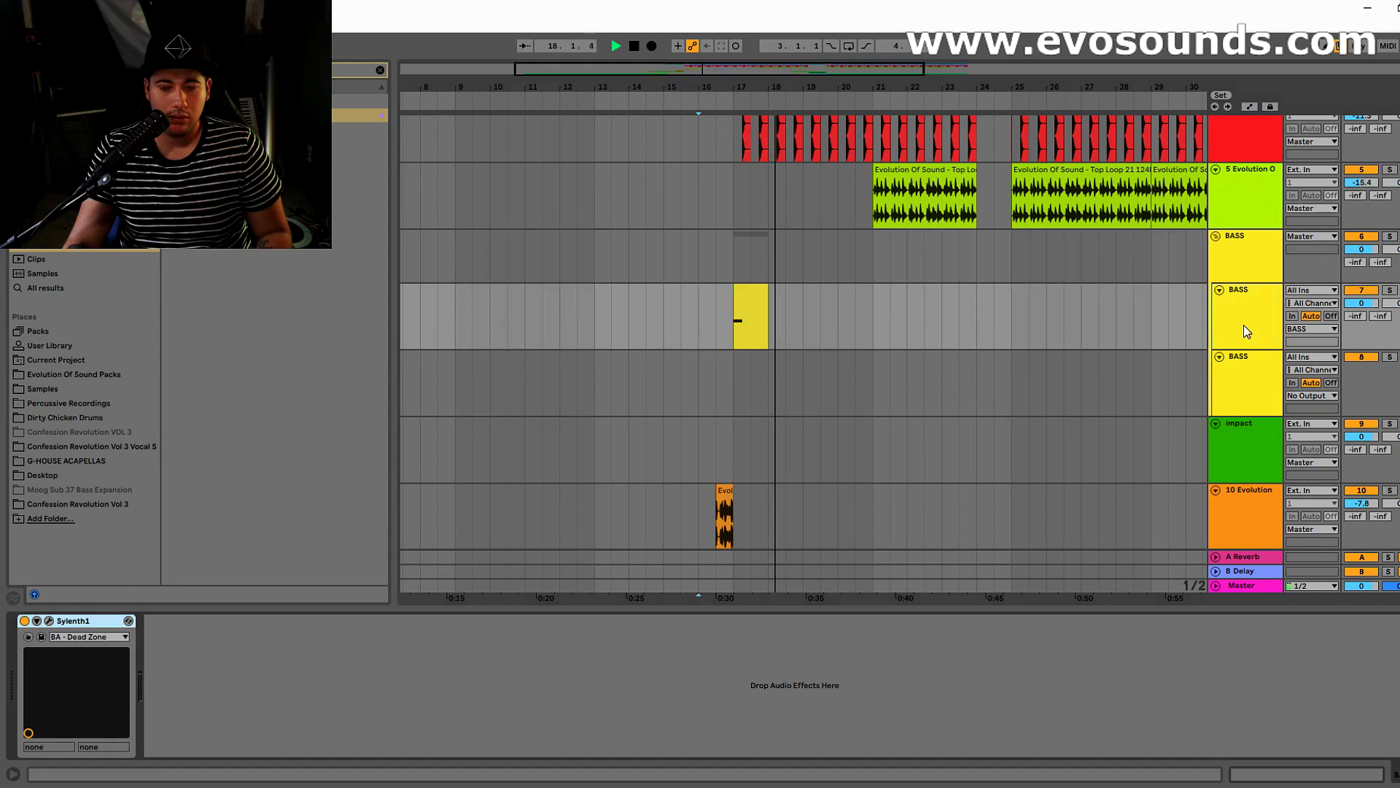
pyautogui.click(50, 621)
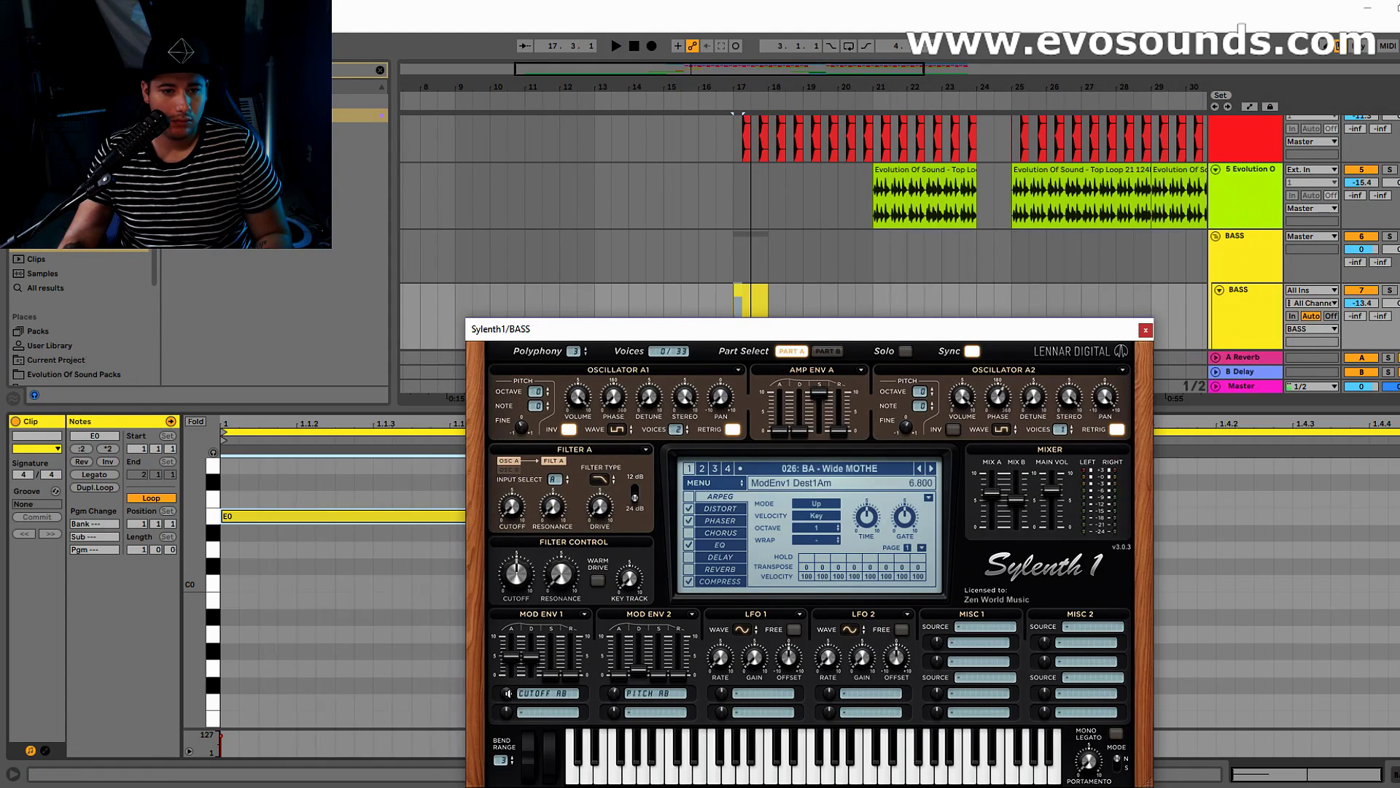
pyautogui.press('space')
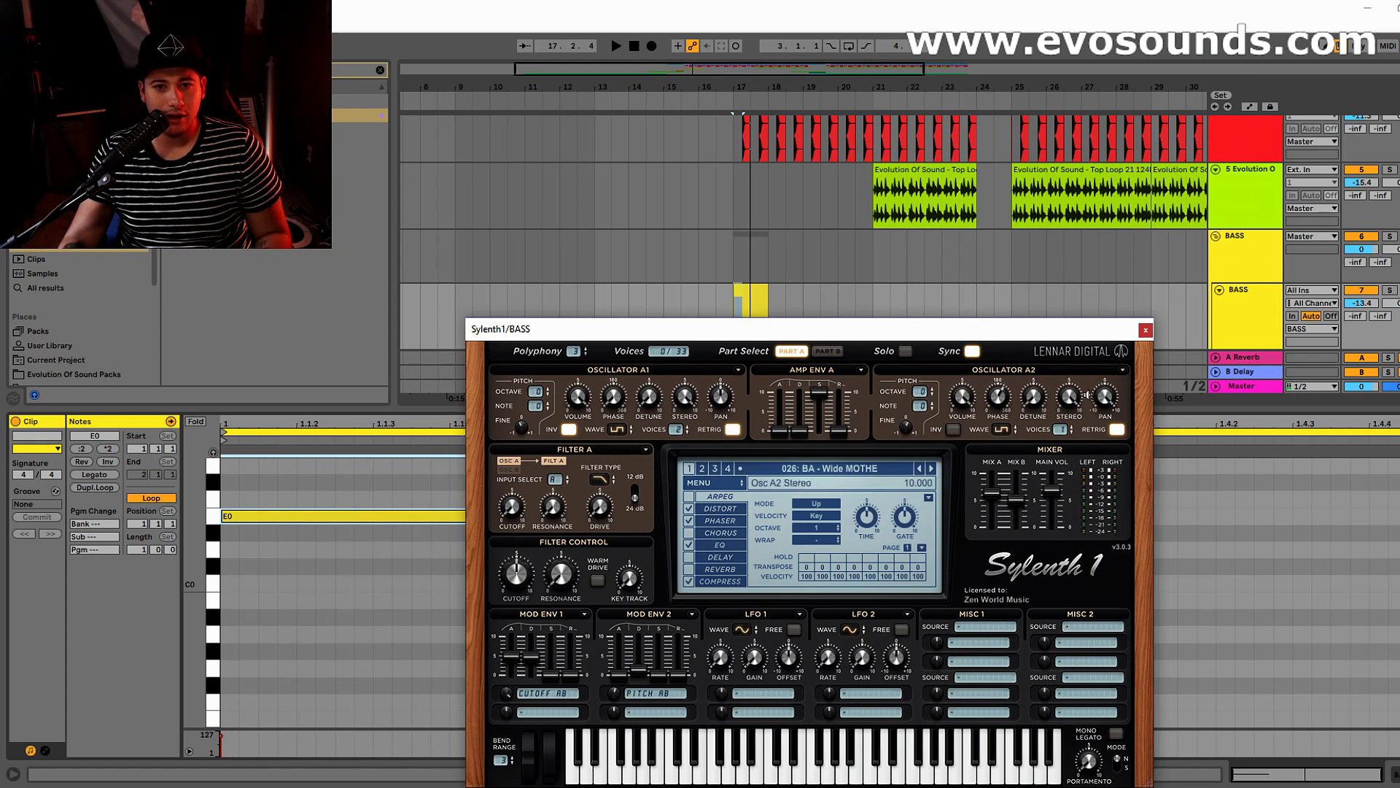
pyautogui.press('space')
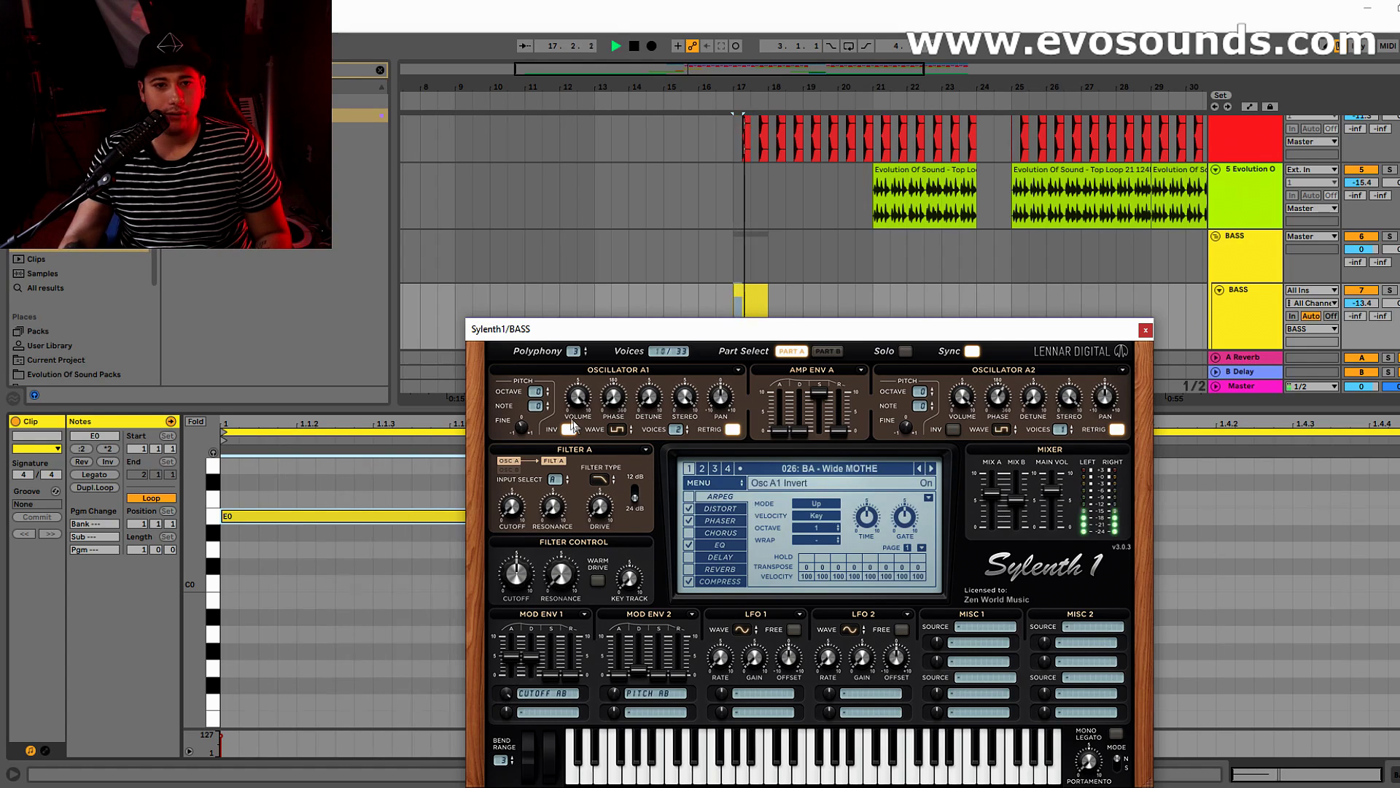
# Step: Raise the first BASS track's volume to 1.3 dB and play the bass note with the drums from bar 16
pyautogui.press('space')
pyautogui.moveTo(1361, 302); pyautogui.dragTo(1361, 259)
pyautogui.press('space')
pyautogui.press('space')
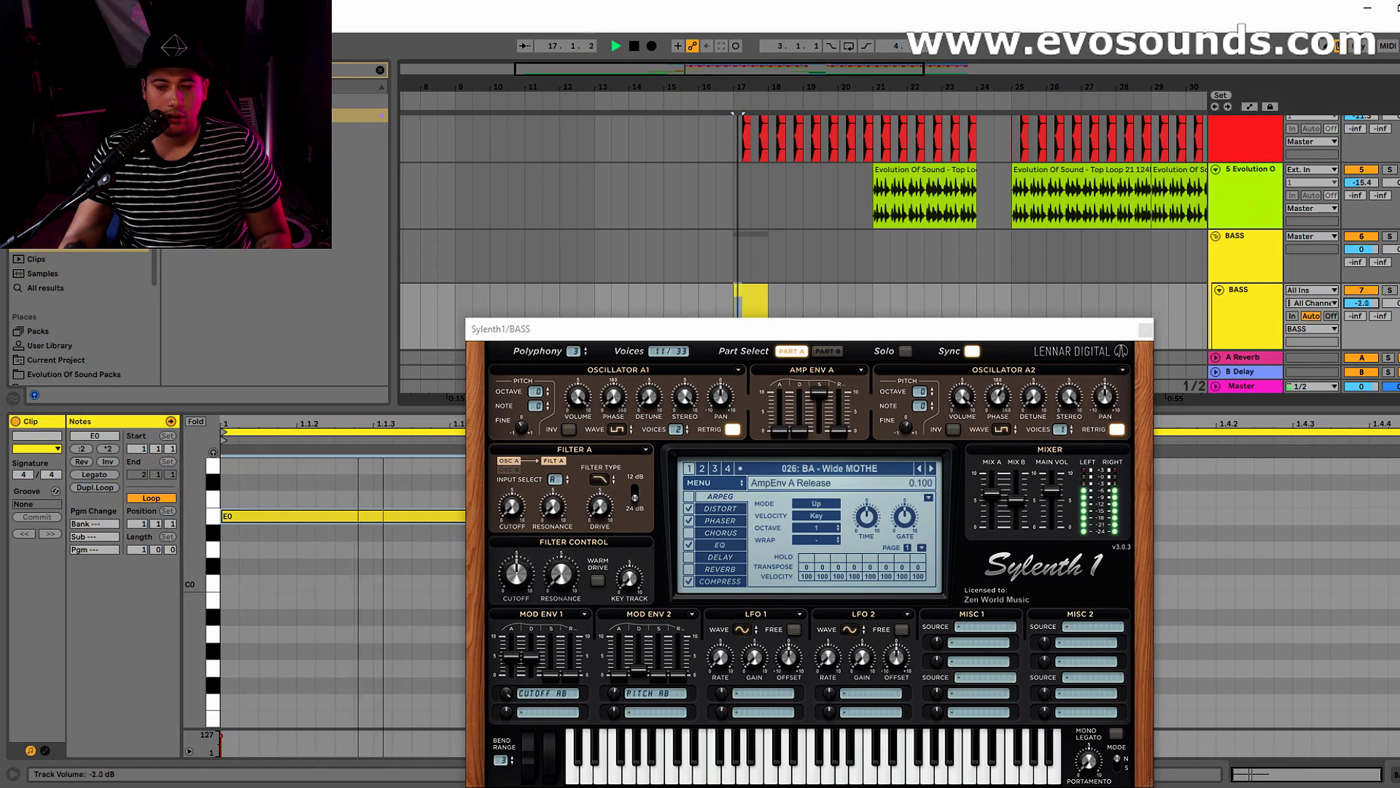
pyautogui.press('space')
pyautogui.click(1144, 329)
pyautogui.scroll(-2, 828, 321)
pyautogui.click(706, 278)
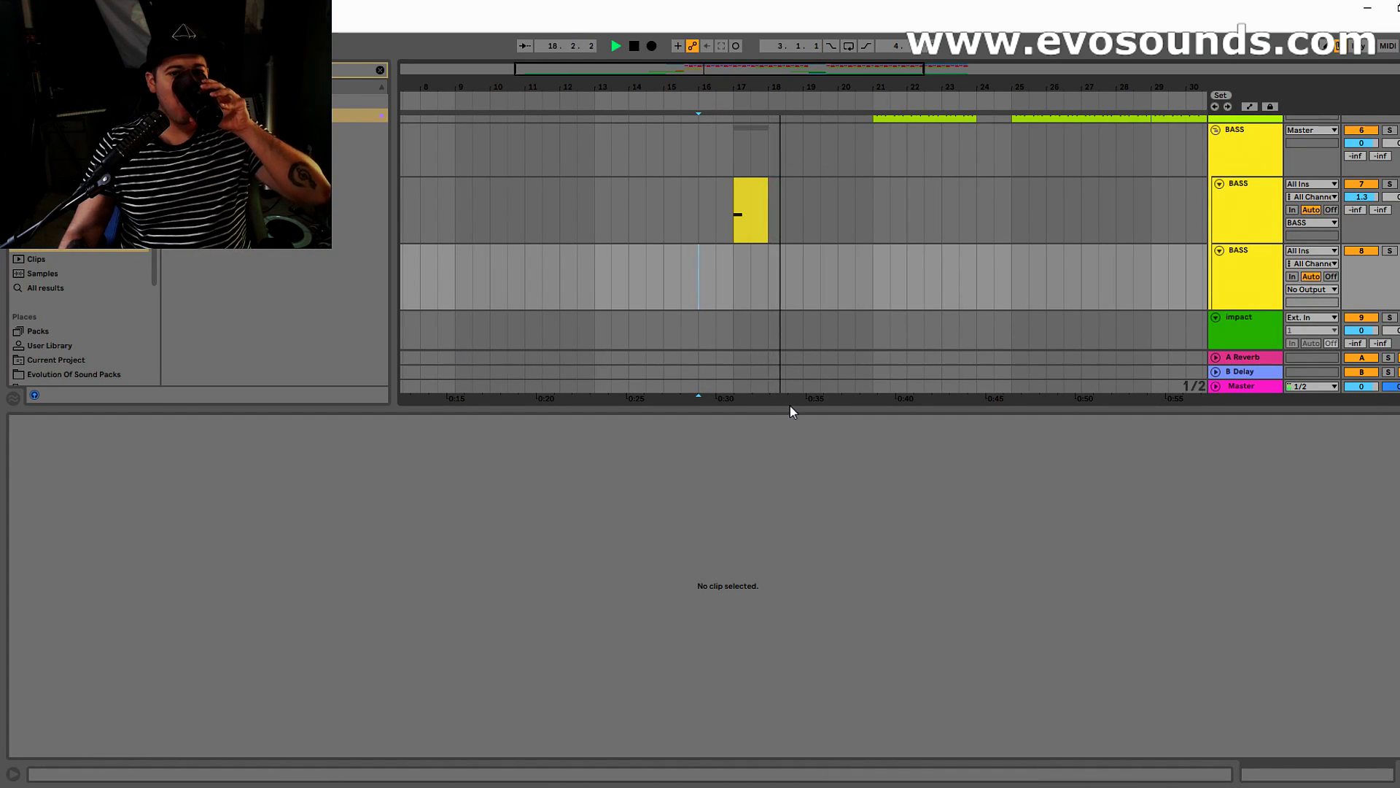
# Step: Load Sylenth1 onto the second BASS track and initialize its preset
pyautogui.moveTo(797, 411); pyautogui.dragTo(797, 759)
pyautogui.click(1235, 268)
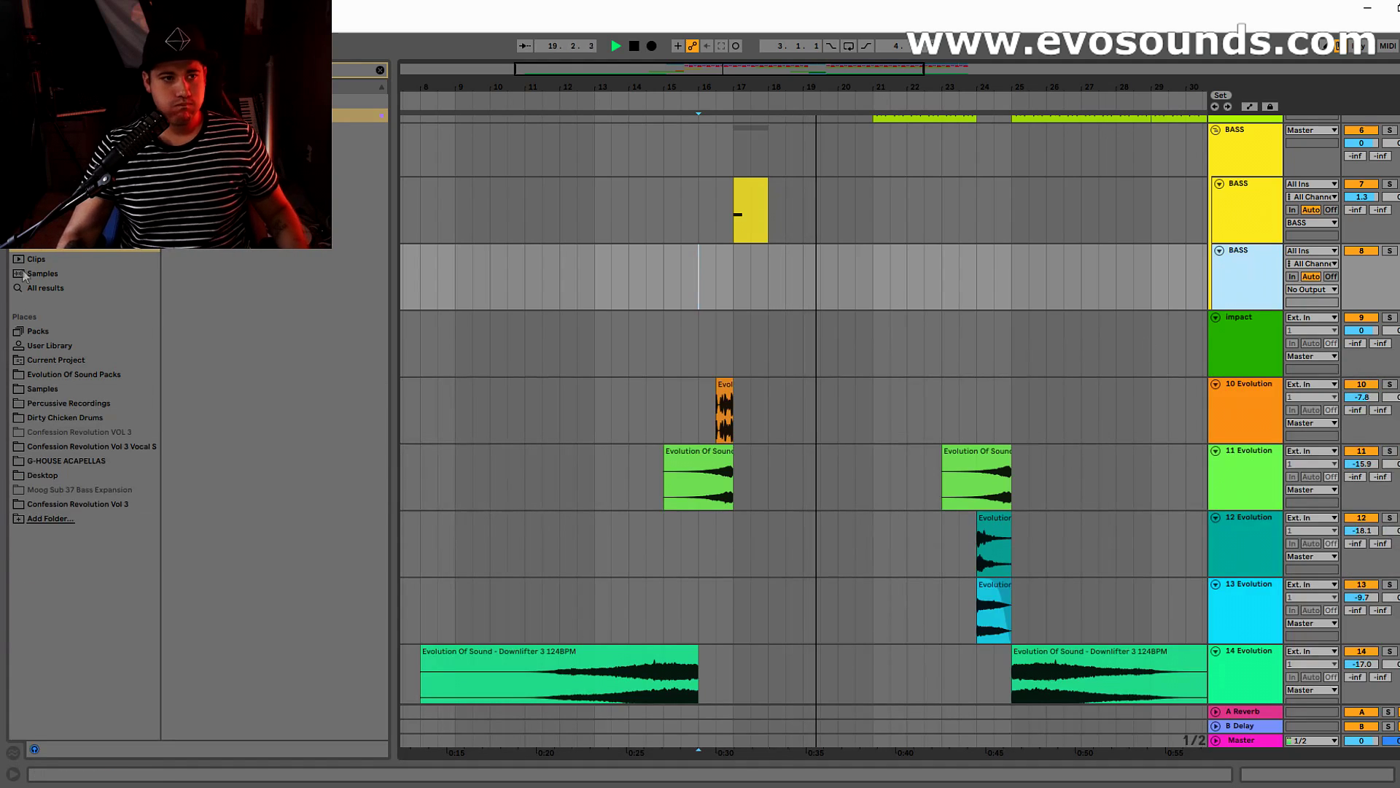
pyautogui.moveTo(306, 115); pyautogui.dragTo(1233, 276)
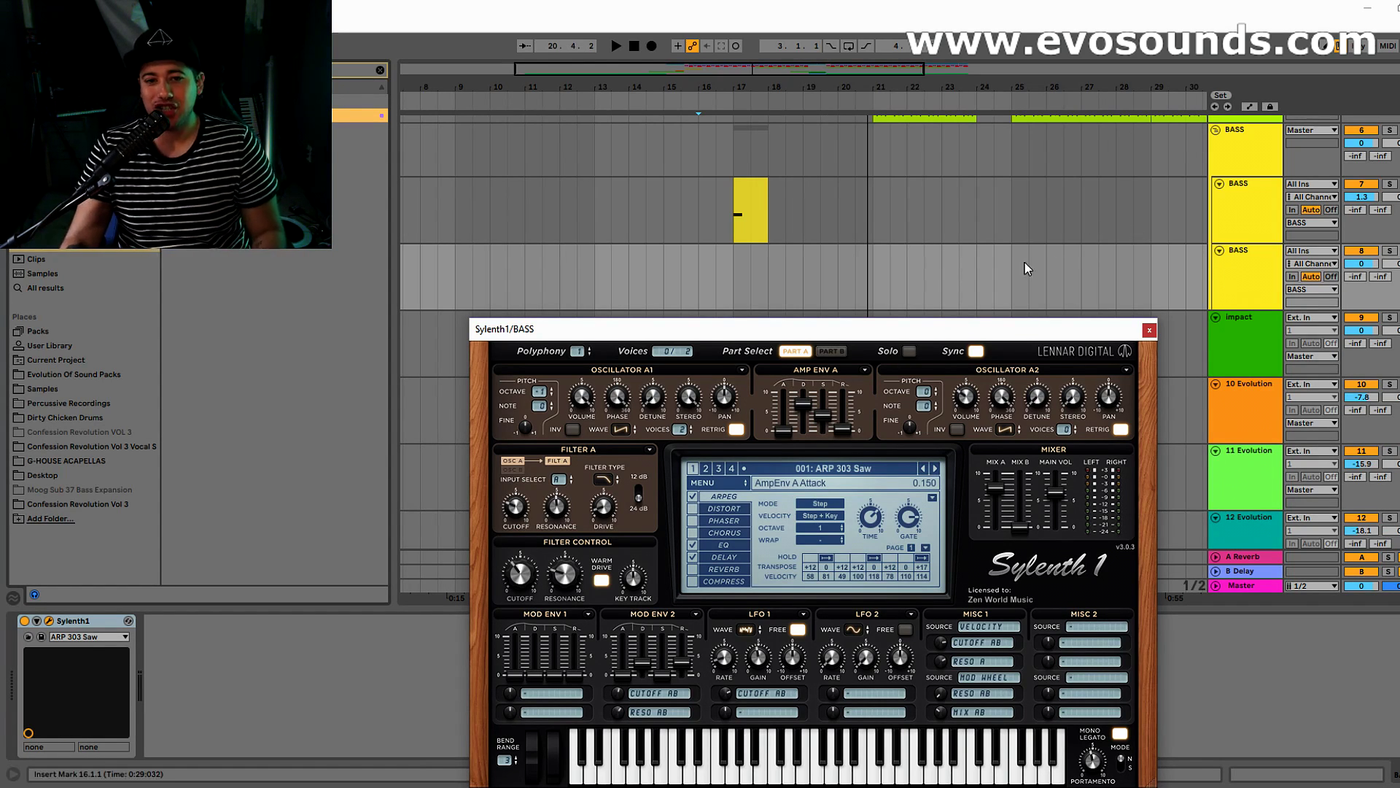
pyautogui.click(724, 484)
pyautogui.moveTo(745, 502)
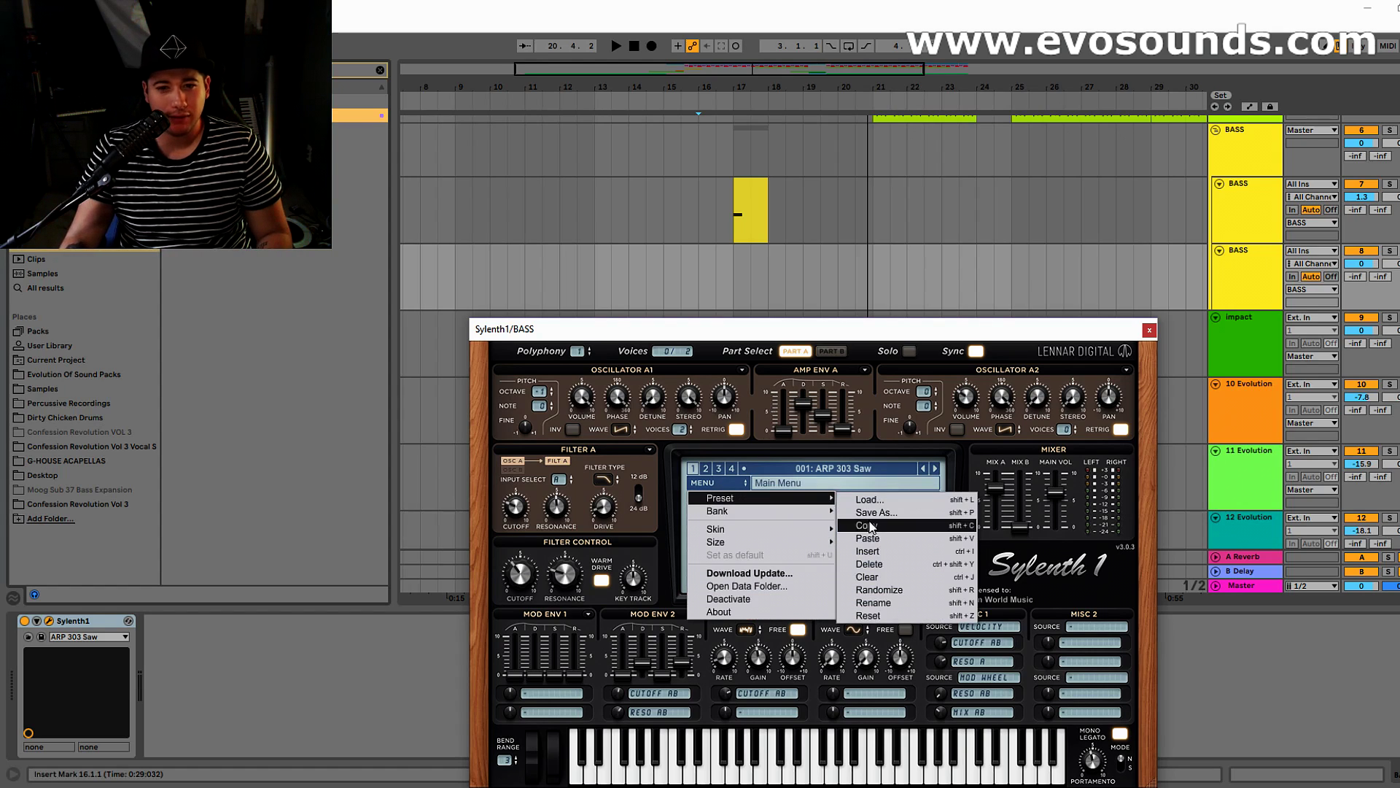
pyautogui.click(897, 552)
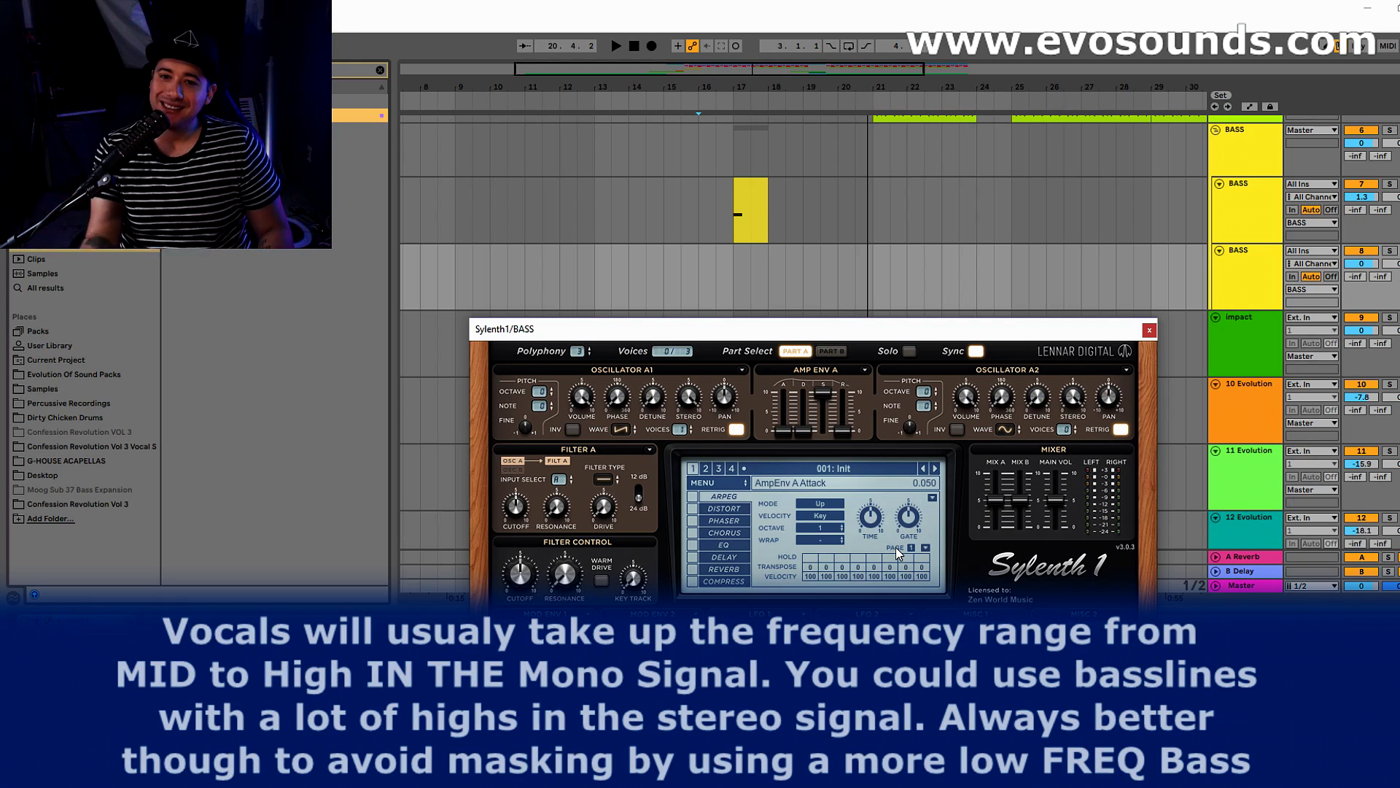
# Step: Set Sylenth1's Filter A to low-pass, route Mod Env 1 to Cutoff A and B, and shape that envelope
pyautogui.click(712, 482)
pyautogui.click(639, 436)
pyautogui.click(605, 479)
pyautogui.click(621, 506)
pyautogui.click(534, 633)
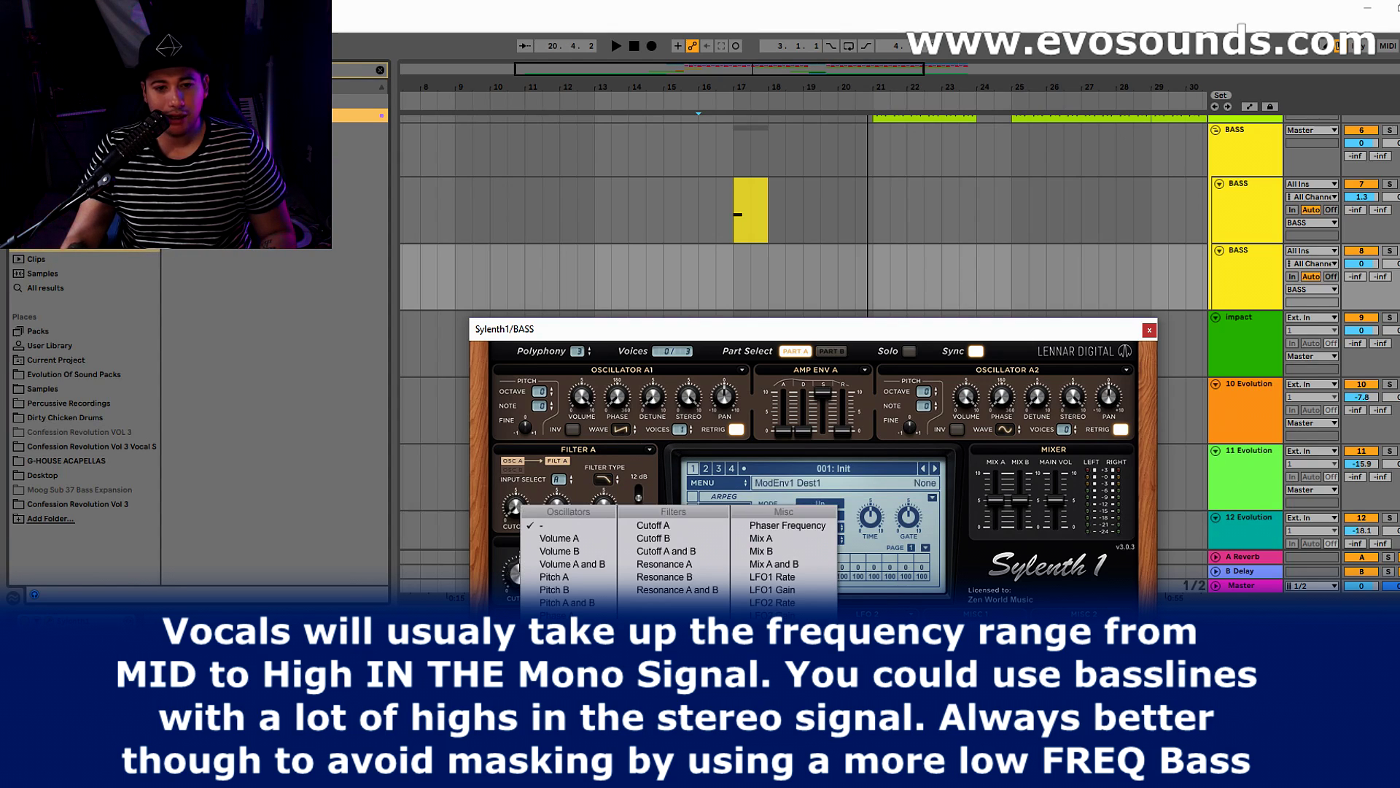
pyautogui.click(667, 551)
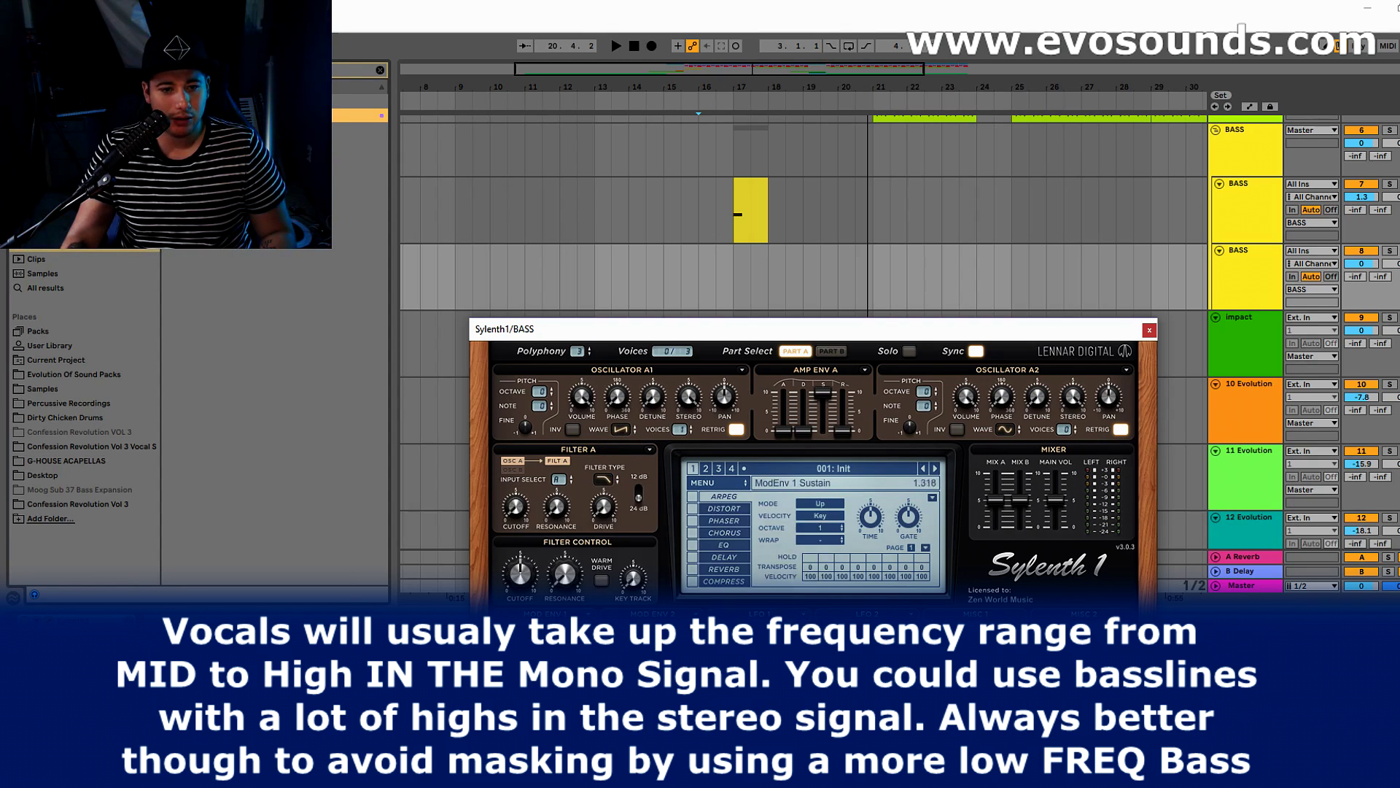
pyautogui.moveTo(536, 675)
pyautogui.mouseDown()
pyautogui.moveTo(536, 653)
pyautogui.moveTo(544, 691)
pyautogui.mouseUp()
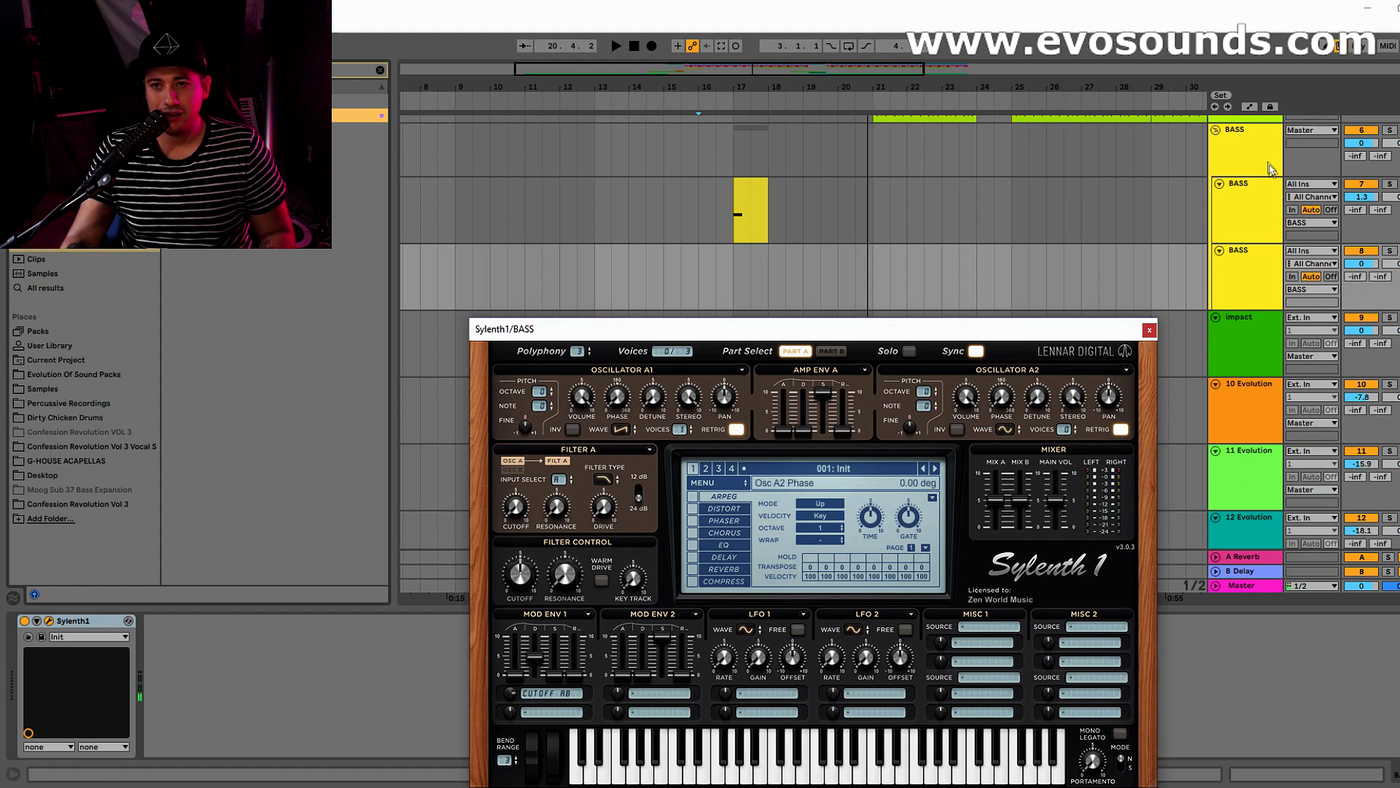
# Step: Create an empty four-bar MIDI clip from bar 17 to 21 on the second BASS track
pyautogui.click(707, 270)
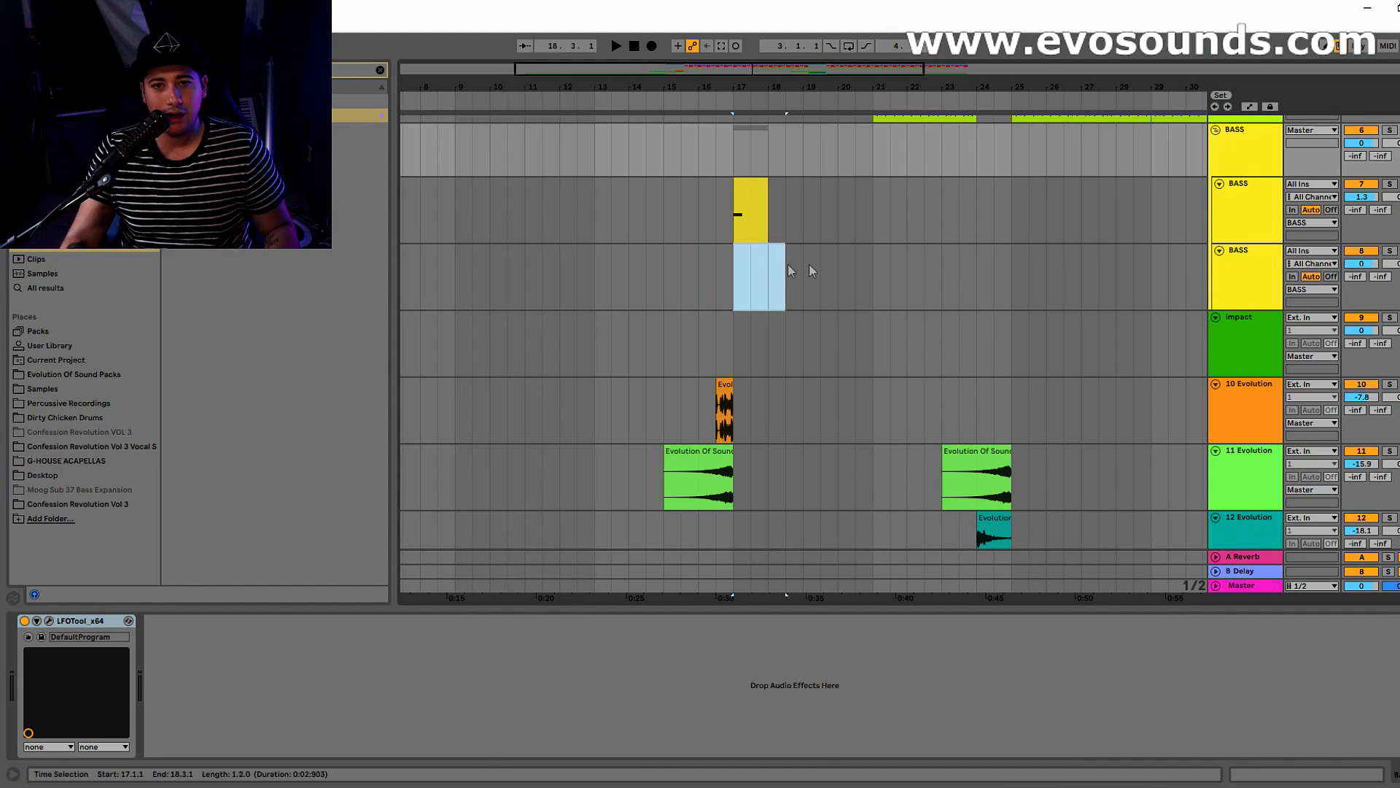
pyautogui.moveTo(789, 267); pyautogui.dragTo(865, 270)
pyautogui.hotkey('ctrl', 'shift', 'm')
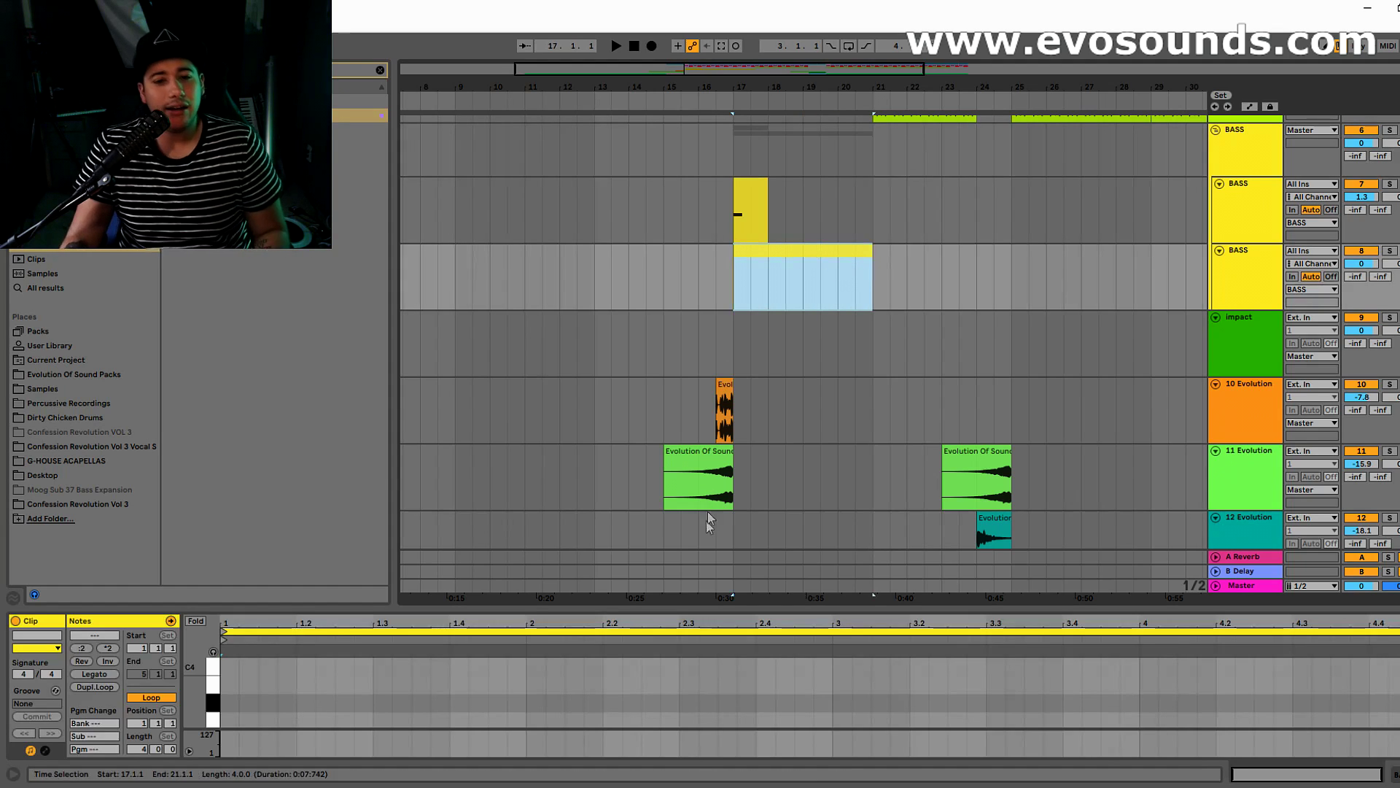
pyautogui.moveTo(709, 606); pyautogui.dragTo(696, 422)
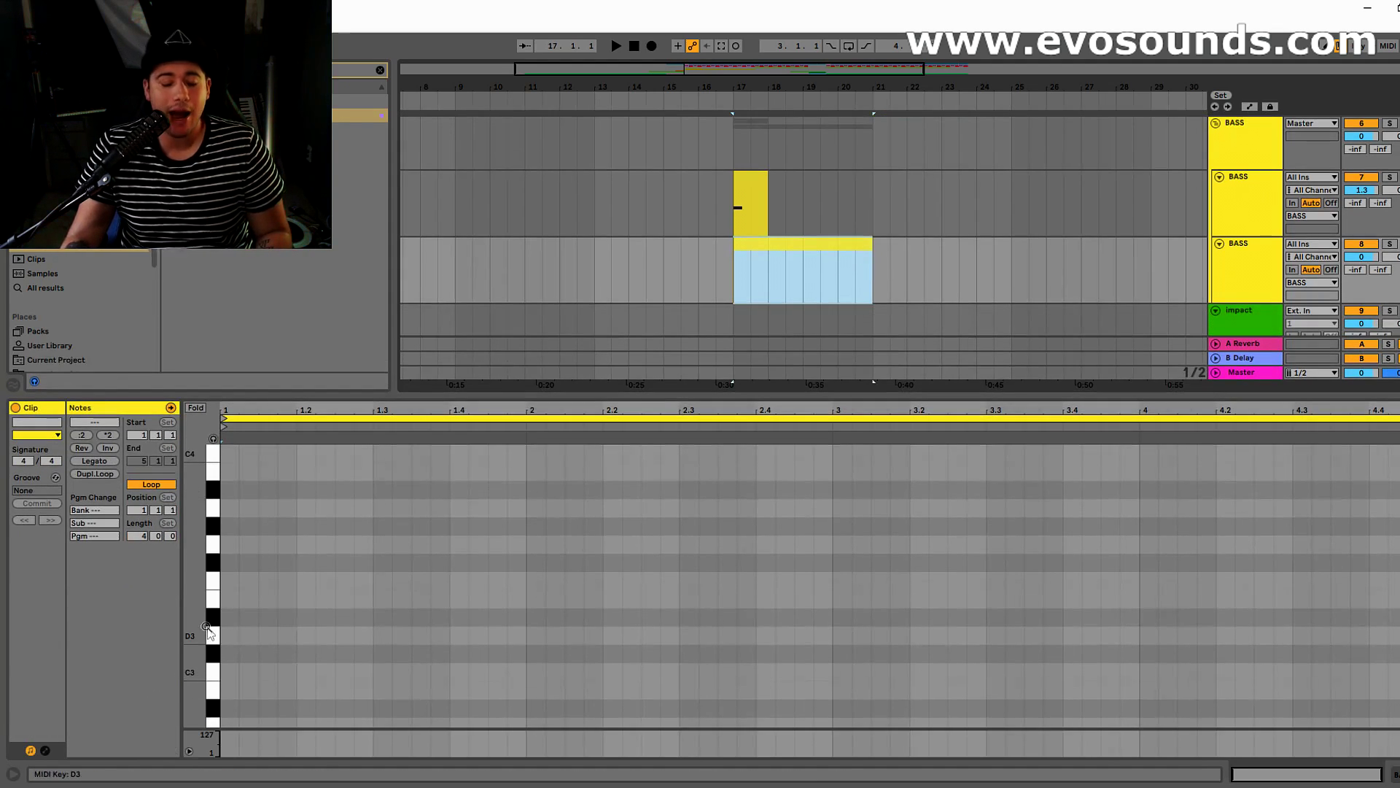
# Step: Enter half-beat E0 notes at 1.2.3 and 1.3.2 in the new bass clip and play them with the drums
pyautogui.click(233, 557)
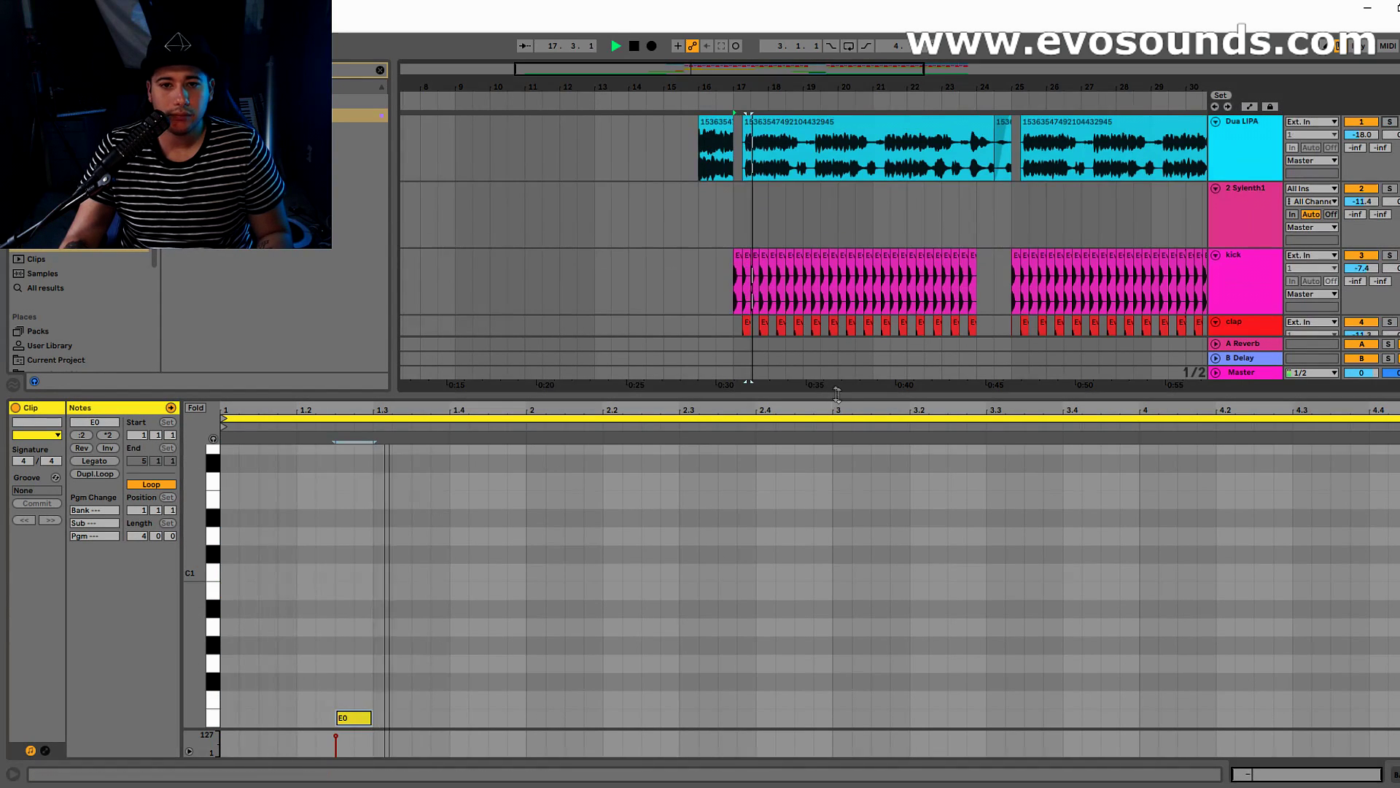
pyautogui.hotkey('ctrl', 'alt', 'l')
pyautogui.click(766, 586)
pyautogui.doubleClick(765, 586)
pyautogui.press('space')
pyautogui.moveTo(588, 599); pyautogui.dragTo(588, 349)
pyautogui.press('space')
pyautogui.click(361, 680)
pyautogui.moveTo(385, 689); pyautogui.dragTo(423, 695)
pyautogui.press('space')
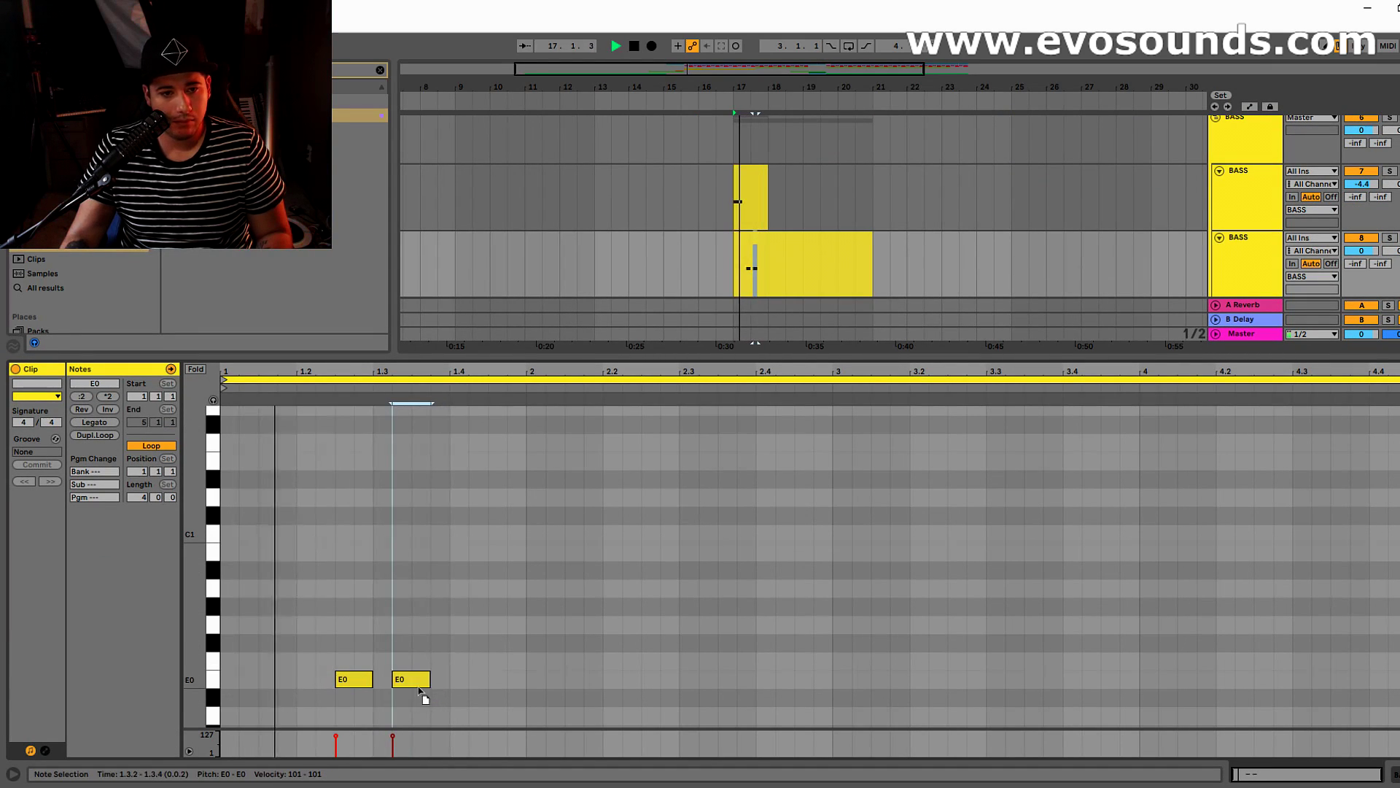
# Step: Copy the E0 note to 1.4.1 and add a half-beat F0 note at 1.4.3
pyautogui.moveTo(420, 688); pyautogui.dragTo(460, 683)
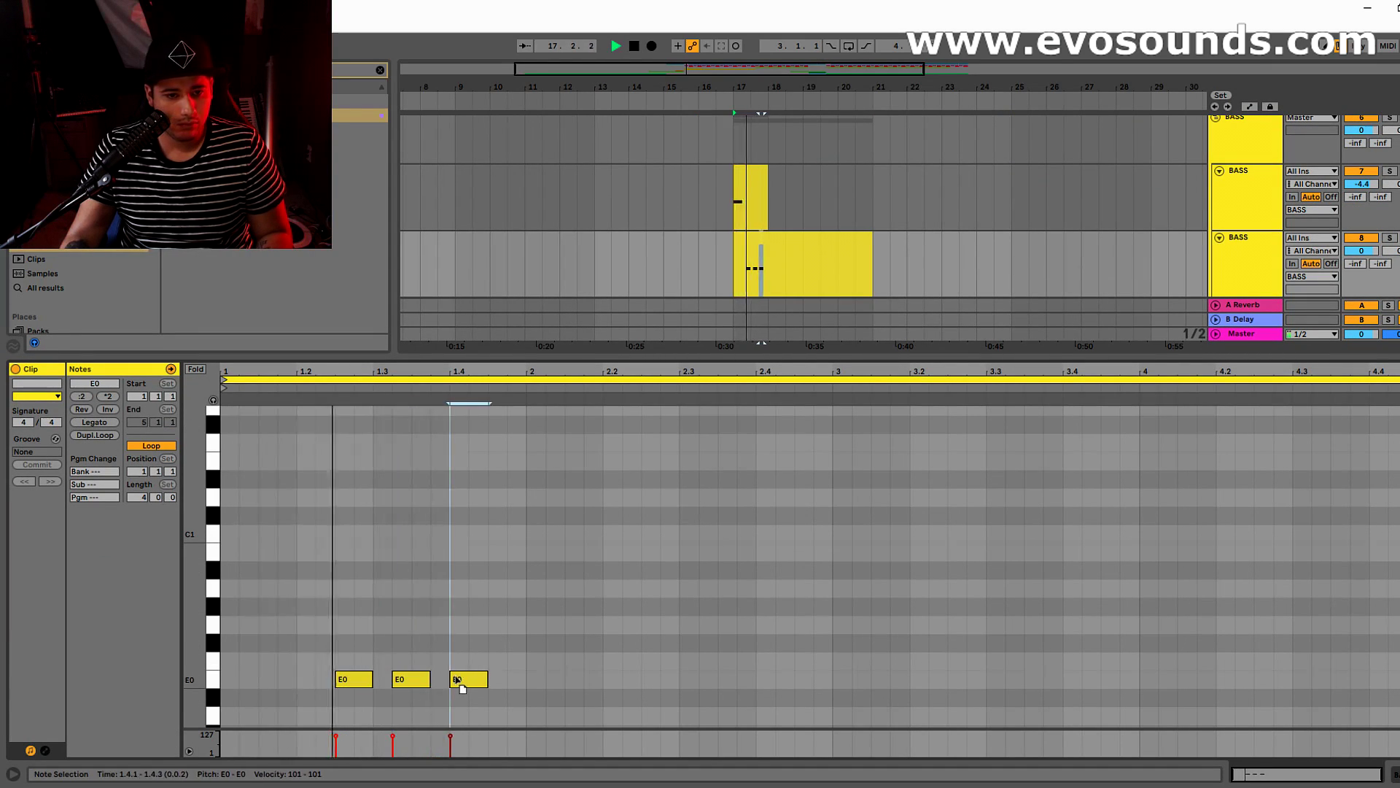
pyautogui.hotkey('ctrl', 'd')
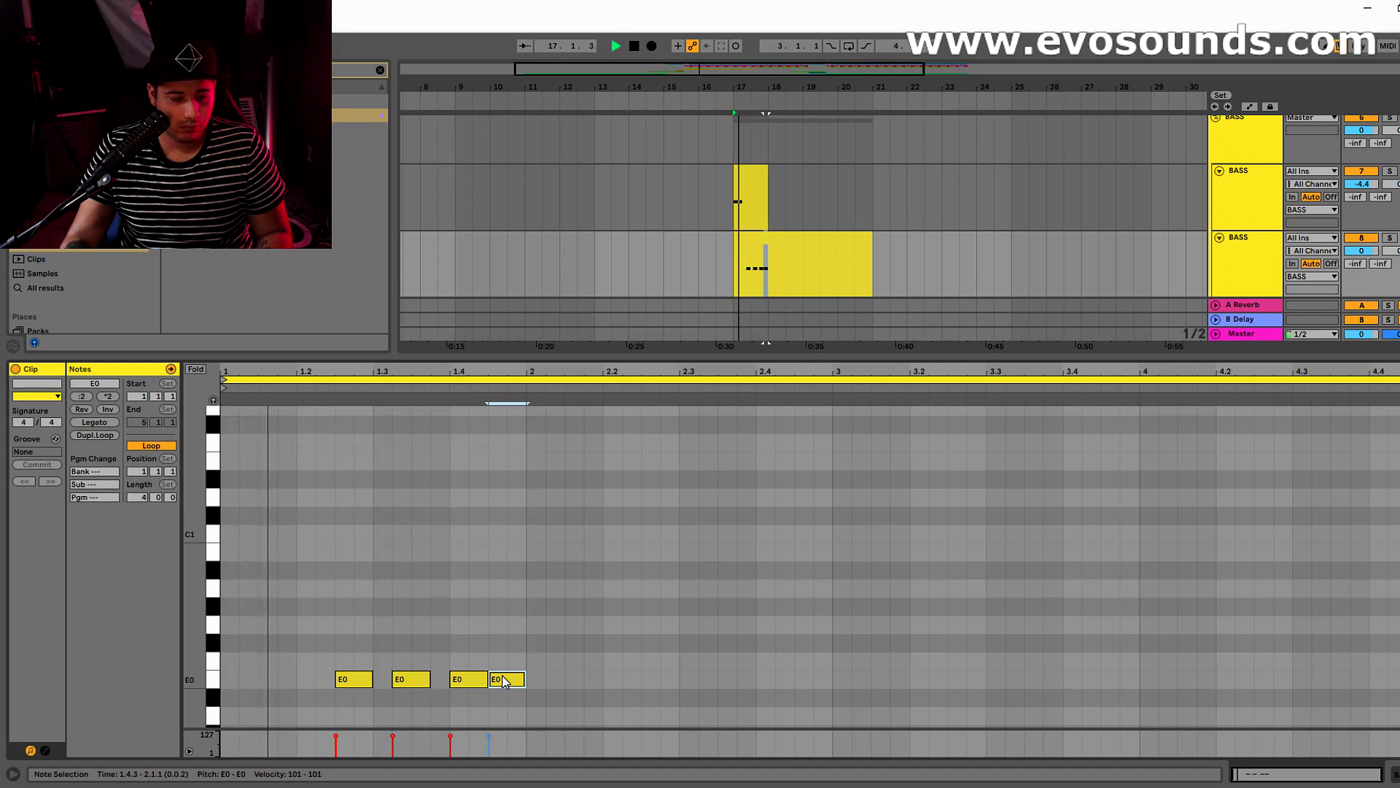
pyautogui.press('Up')
pyautogui.press('space')
pyautogui.click(522, 706)
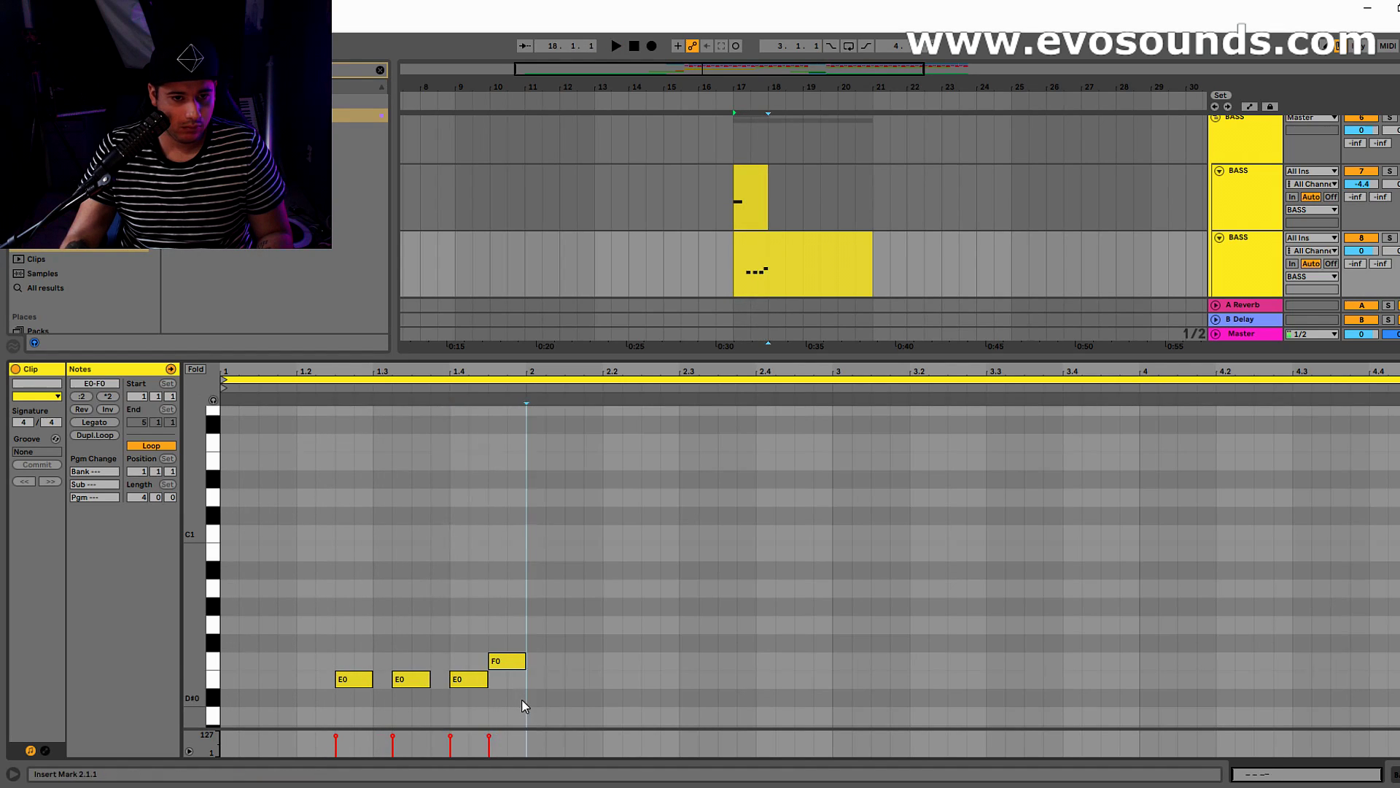
# Step: Continue the riff through the clip's second bar with E0 note pairs, each followed by an F0 note
pyautogui.press('space')
pyautogui.press('Down')
pyautogui.keyDown('ctrl'); pyautogui.moveTo(546, 679); pyautogui.dragTo(814, 666); pyautogui.keyUp('ctrl')
pyautogui.hotkey('ctrl', 'd')
pyautogui.hotkey('ctrl', 'd')
pyautogui.hotkey('ctrl', 'd')
pyautogui.hotkey('ctrl', 'd')
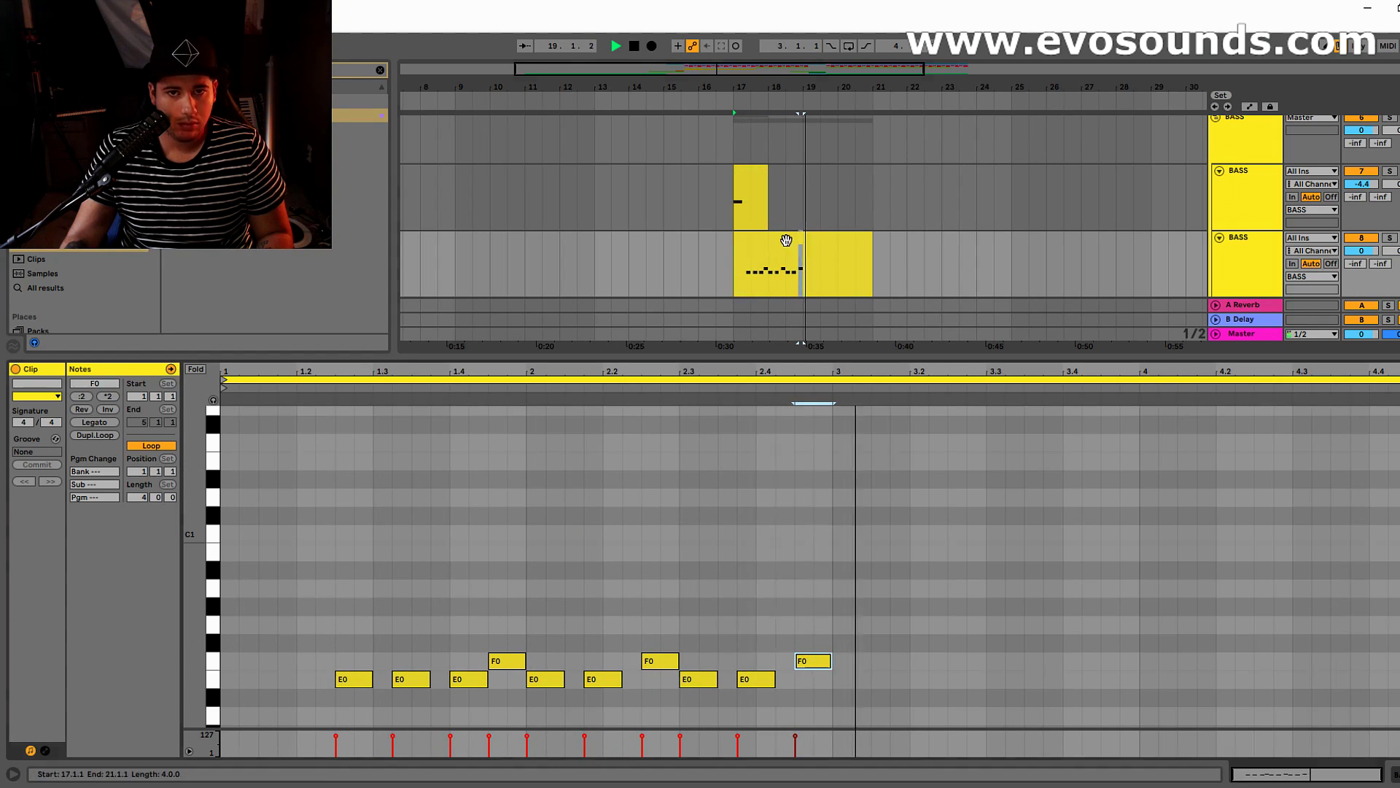
# Step: Shorten the second BASS track's clip to two bars and duplicate it three times up to bar 25
pyautogui.click(802, 285)
pyautogui.press('space')
pyautogui.moveTo(801, 286); pyautogui.dragTo(735, 268)
pyautogui.hotkey('ctrl', 'd')
pyautogui.hotkey('ctrl', 'd')
pyautogui.hotkey('ctrl', 'd')
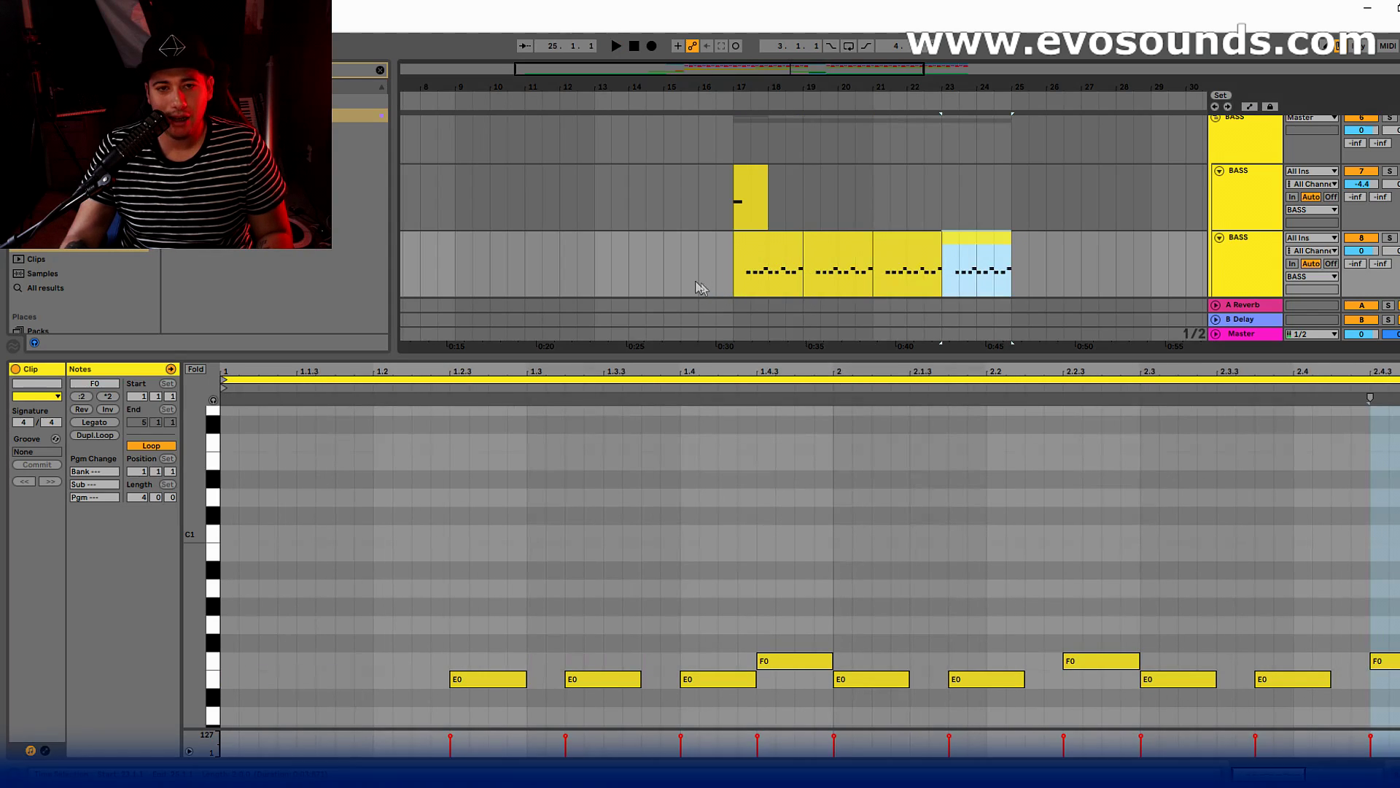
# Step: Enable OverDrive distortion and EQ in the second BASS track's Sylenth1 while playing from bar 15
pyautogui.click(665, 286)
pyautogui.doubleClick(1256, 264)
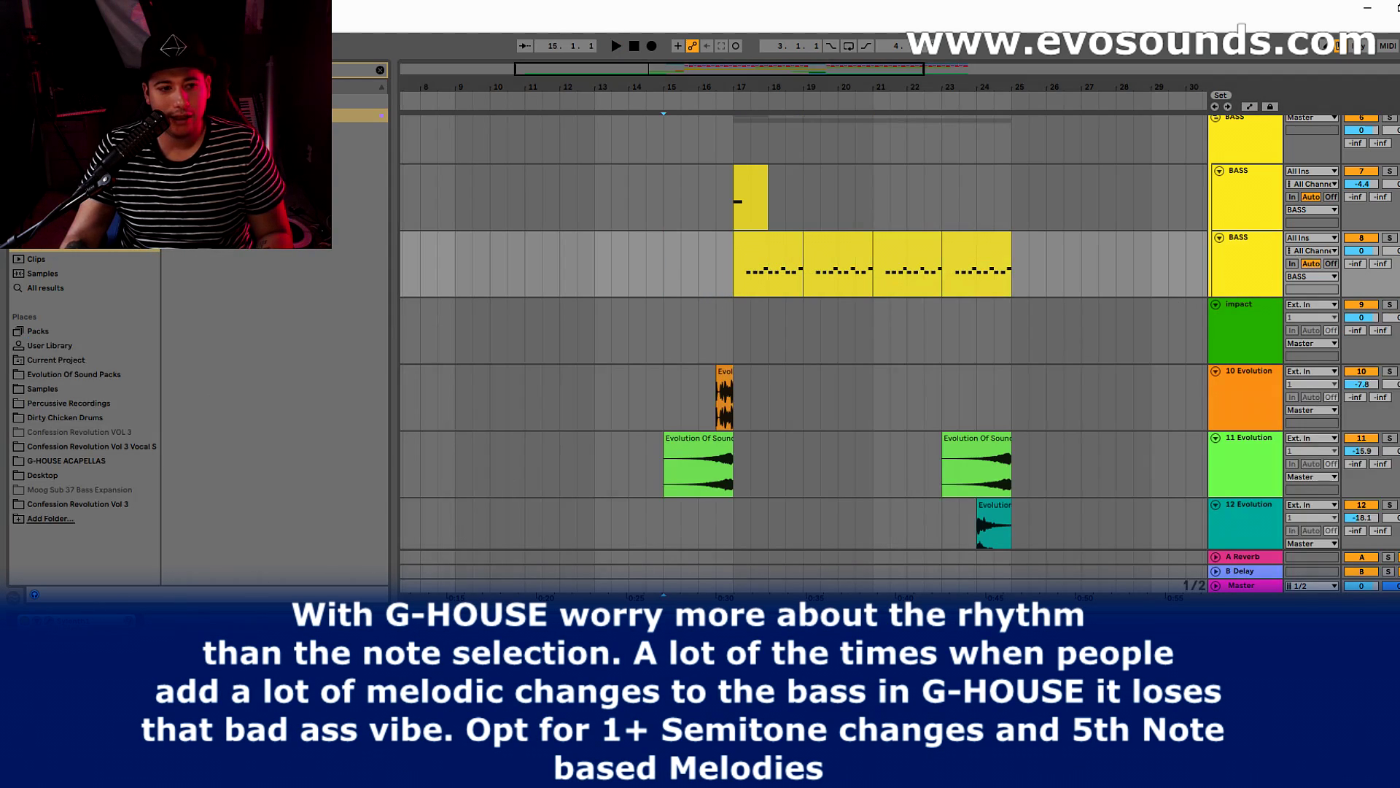
pyautogui.click(48, 621)
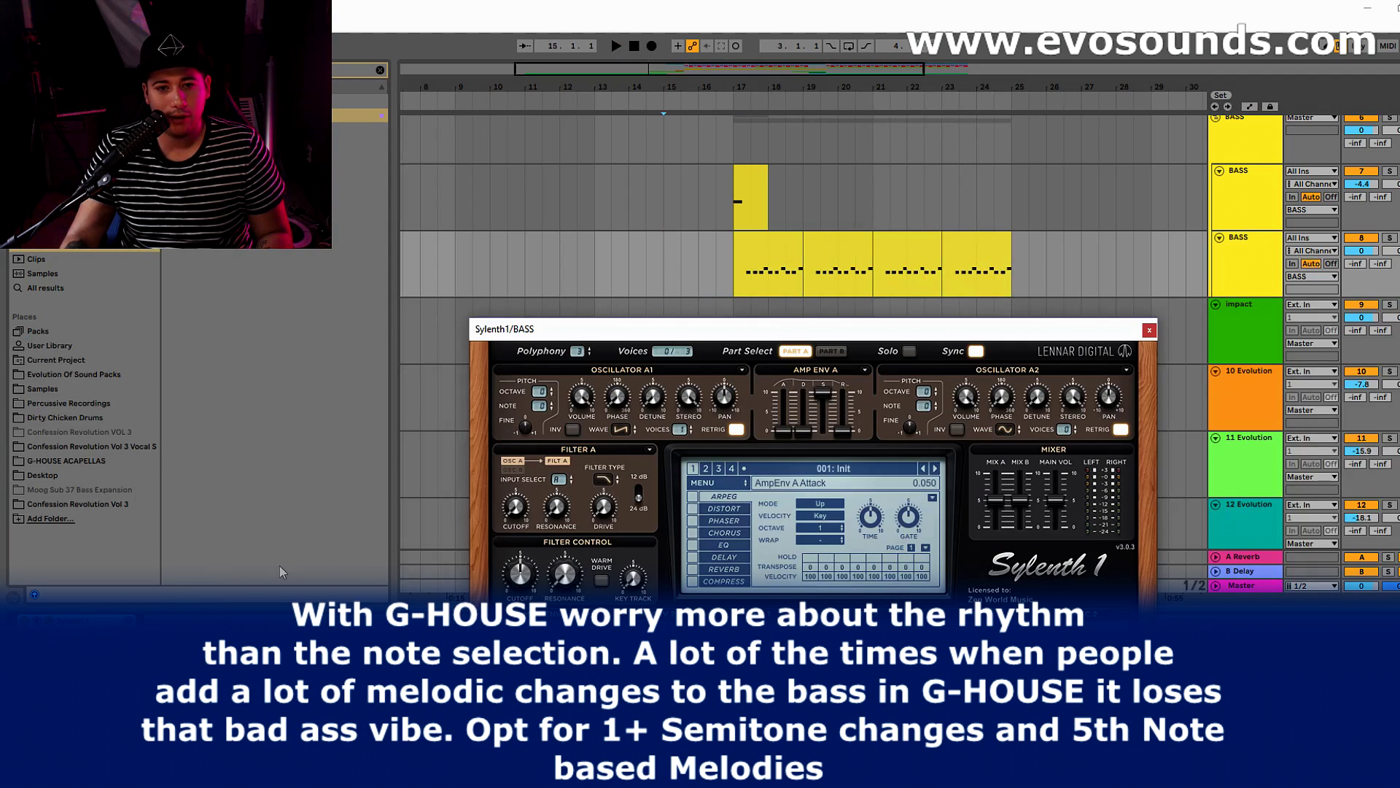
pyautogui.click(701, 512)
pyautogui.press('space')
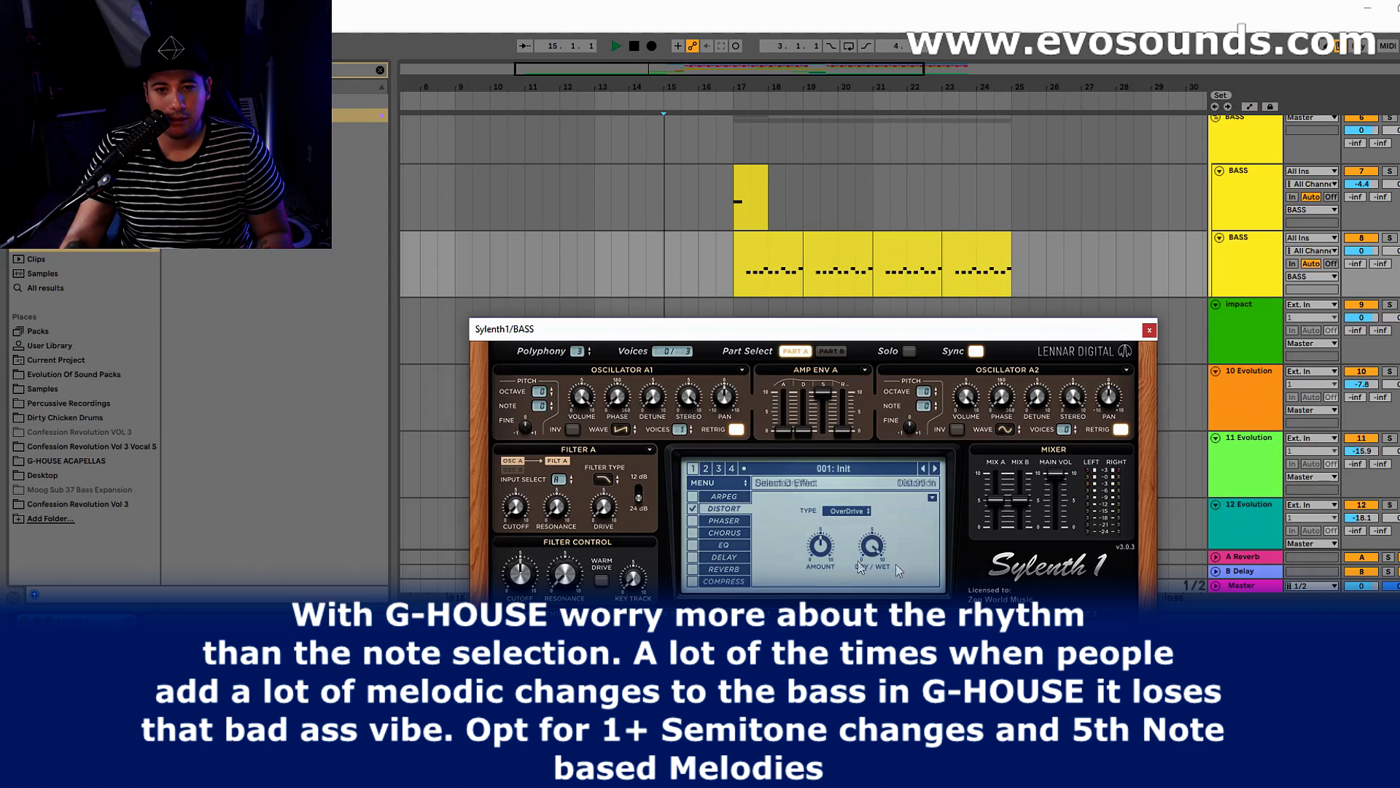
pyautogui.click(693, 547)
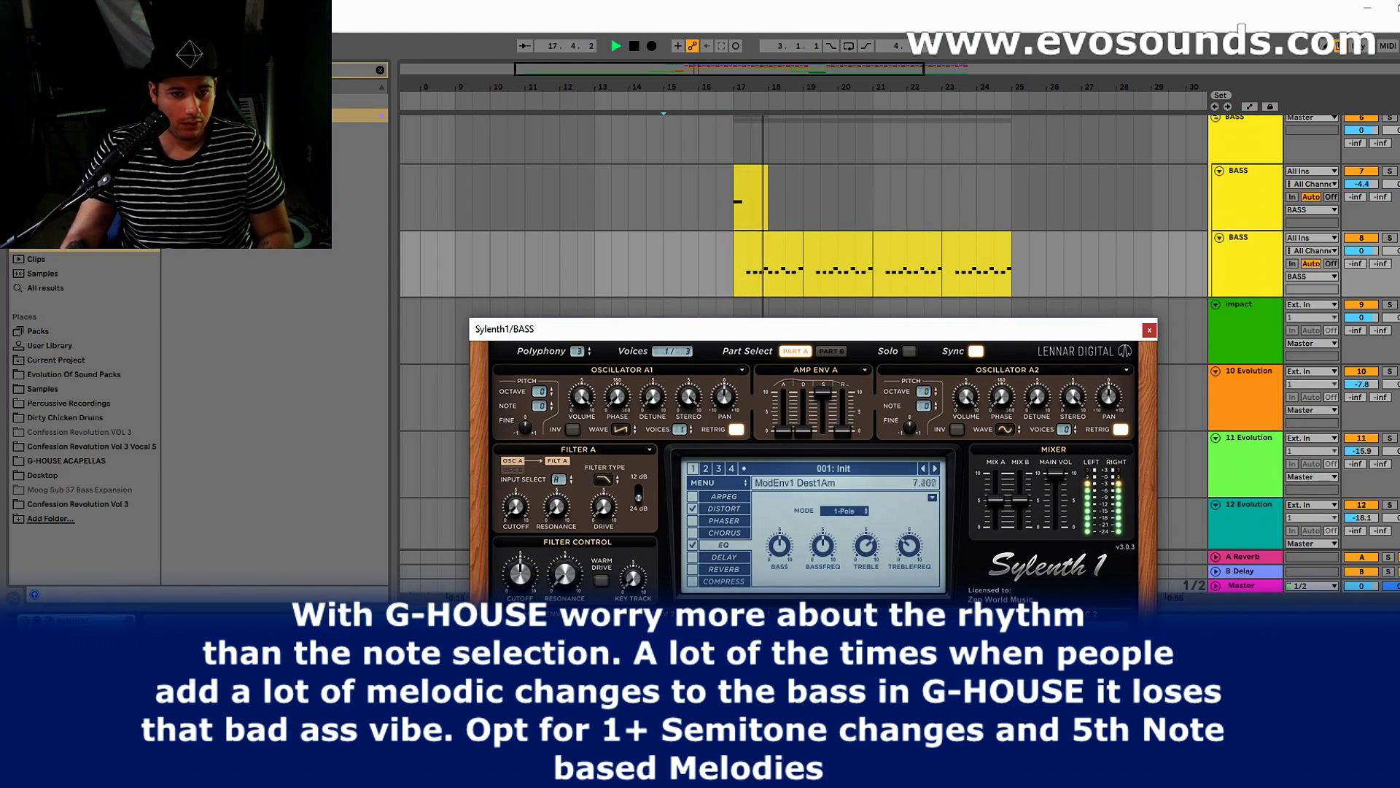
pyautogui.click(738, 508)
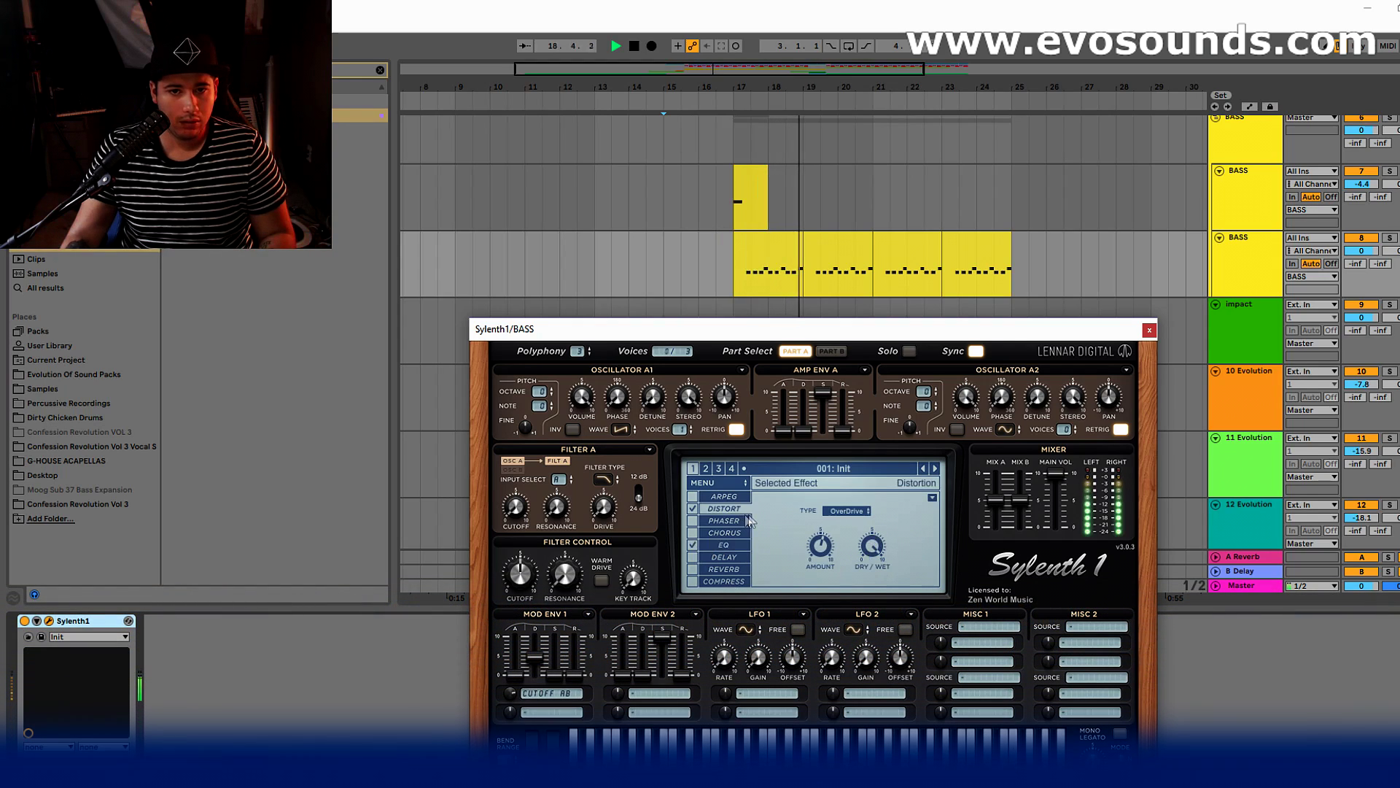
# Step: Solo the second BASS track and play its riff from bar 17 to hear the distortion
pyautogui.press('space')
pyautogui.click(1389, 239)
pyautogui.press('space')
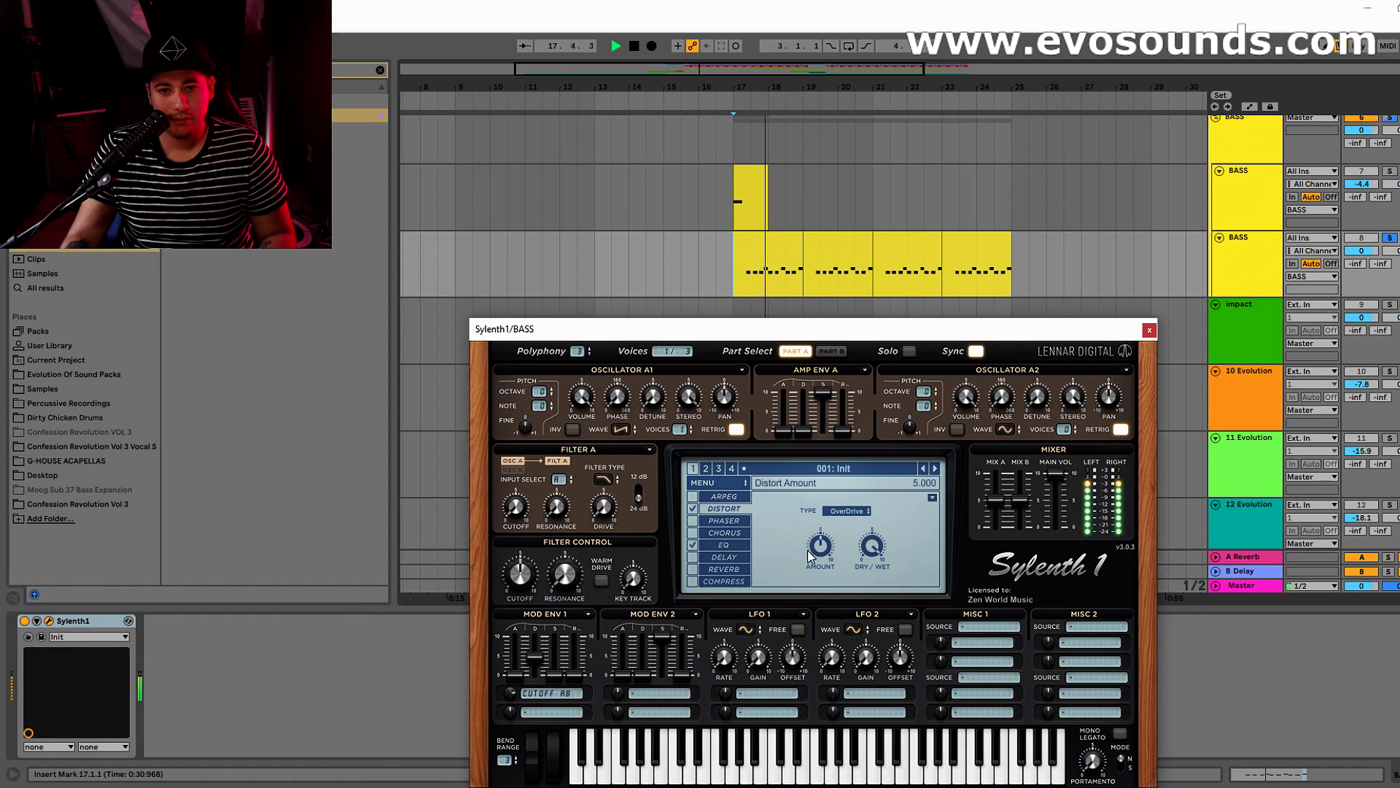
pyautogui.click(1149, 331)
pyautogui.press('space')
# Step: Check the BASS group's LFOTool curve and mixer levels while the soloed bass plays
pyautogui.click(1240, 152)
pyautogui.click(49, 620)
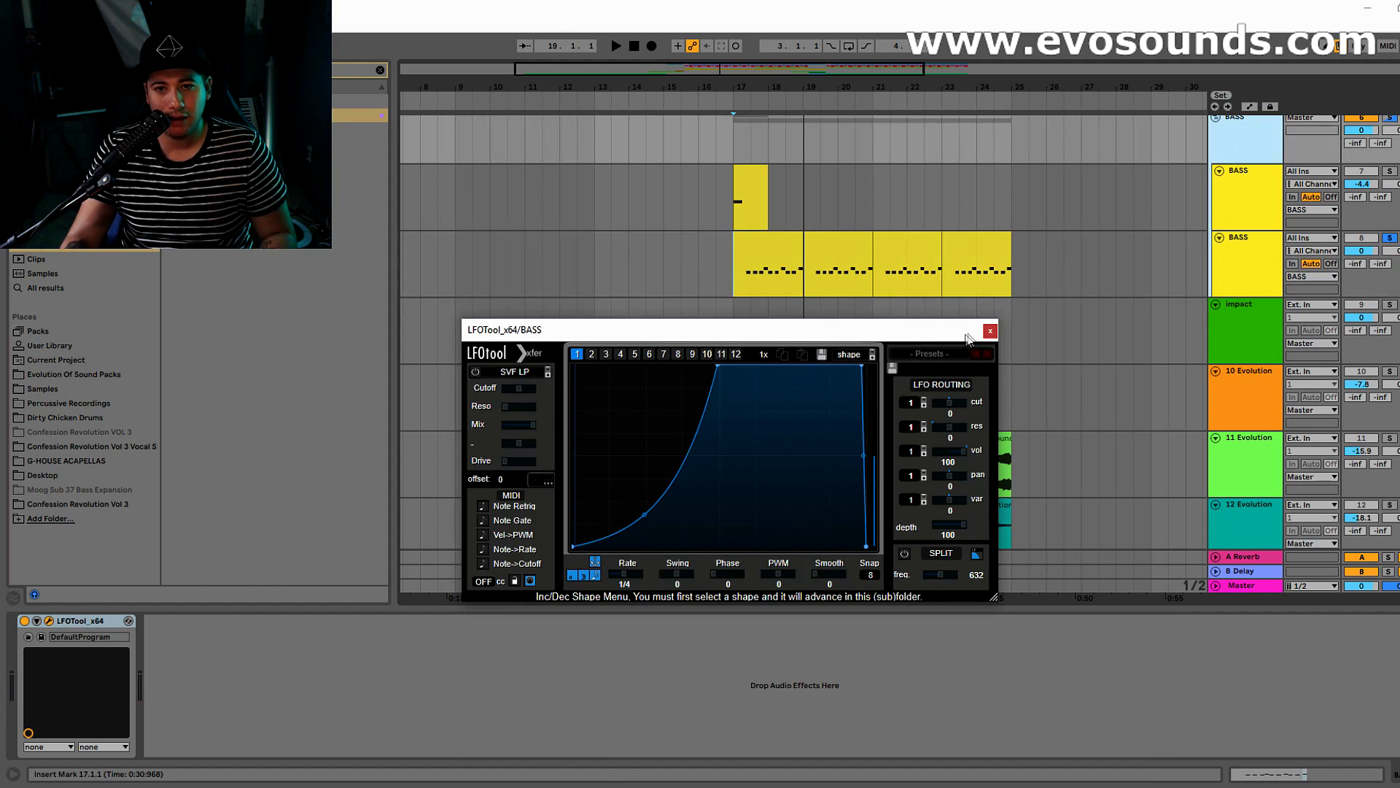
pyautogui.click(989, 333)
pyautogui.press('Tab')
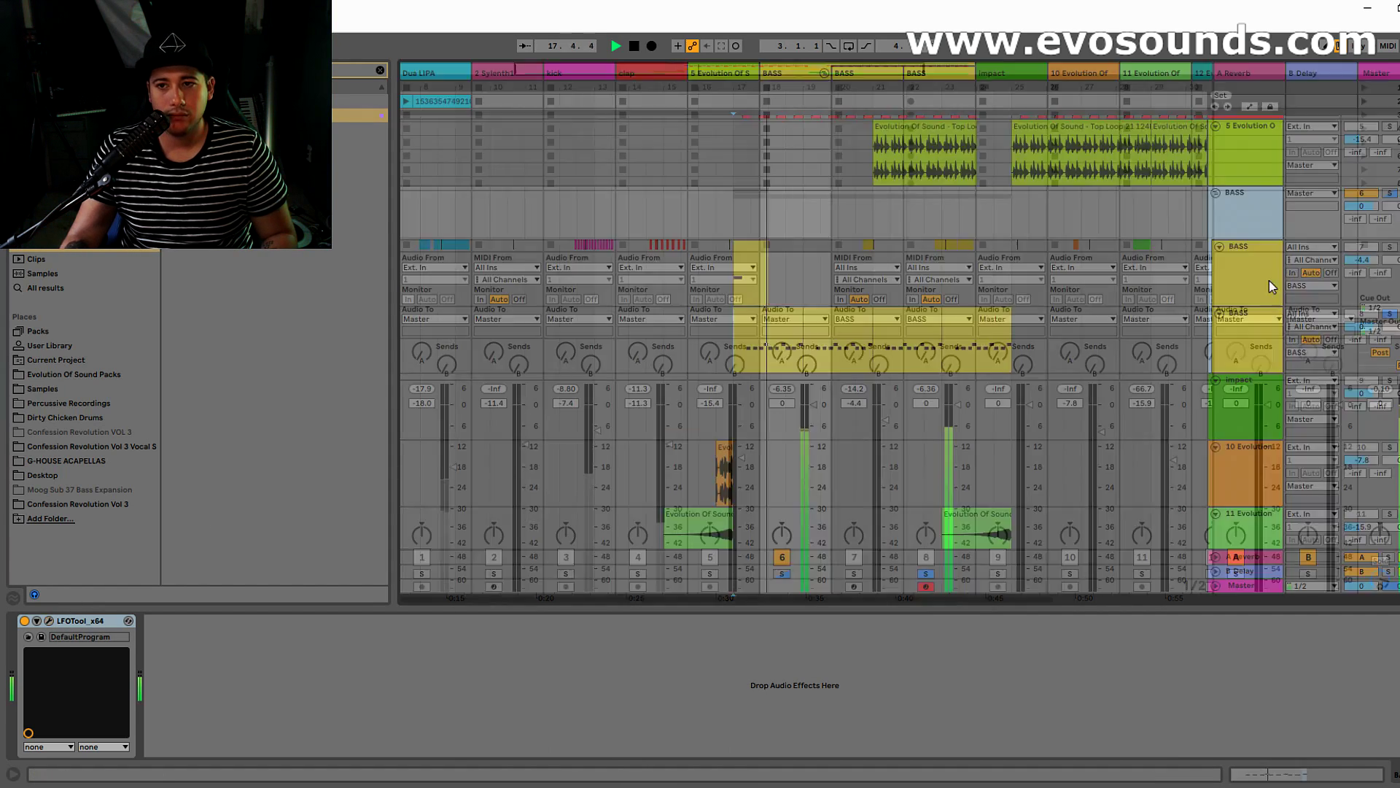
pyautogui.click(49, 621)
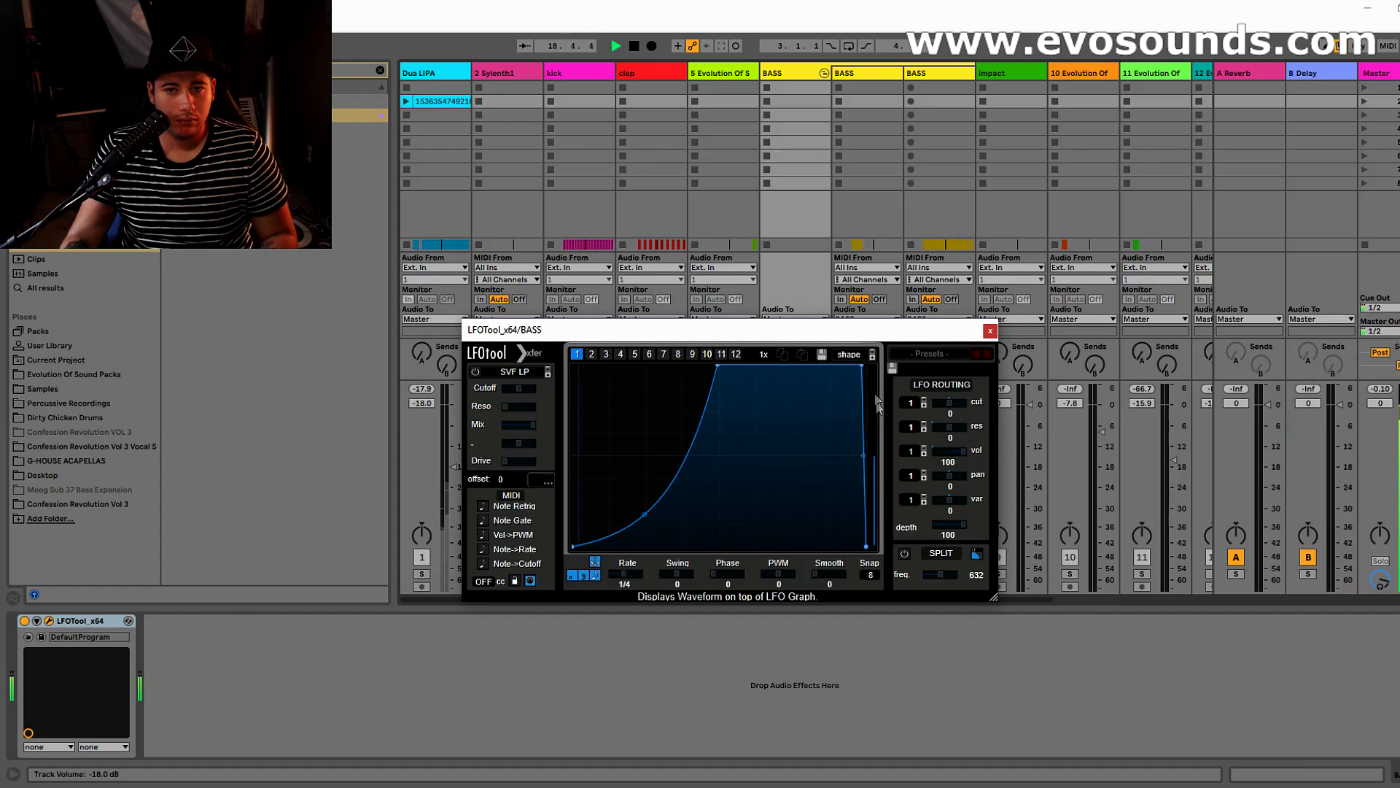
pyautogui.click(990, 331)
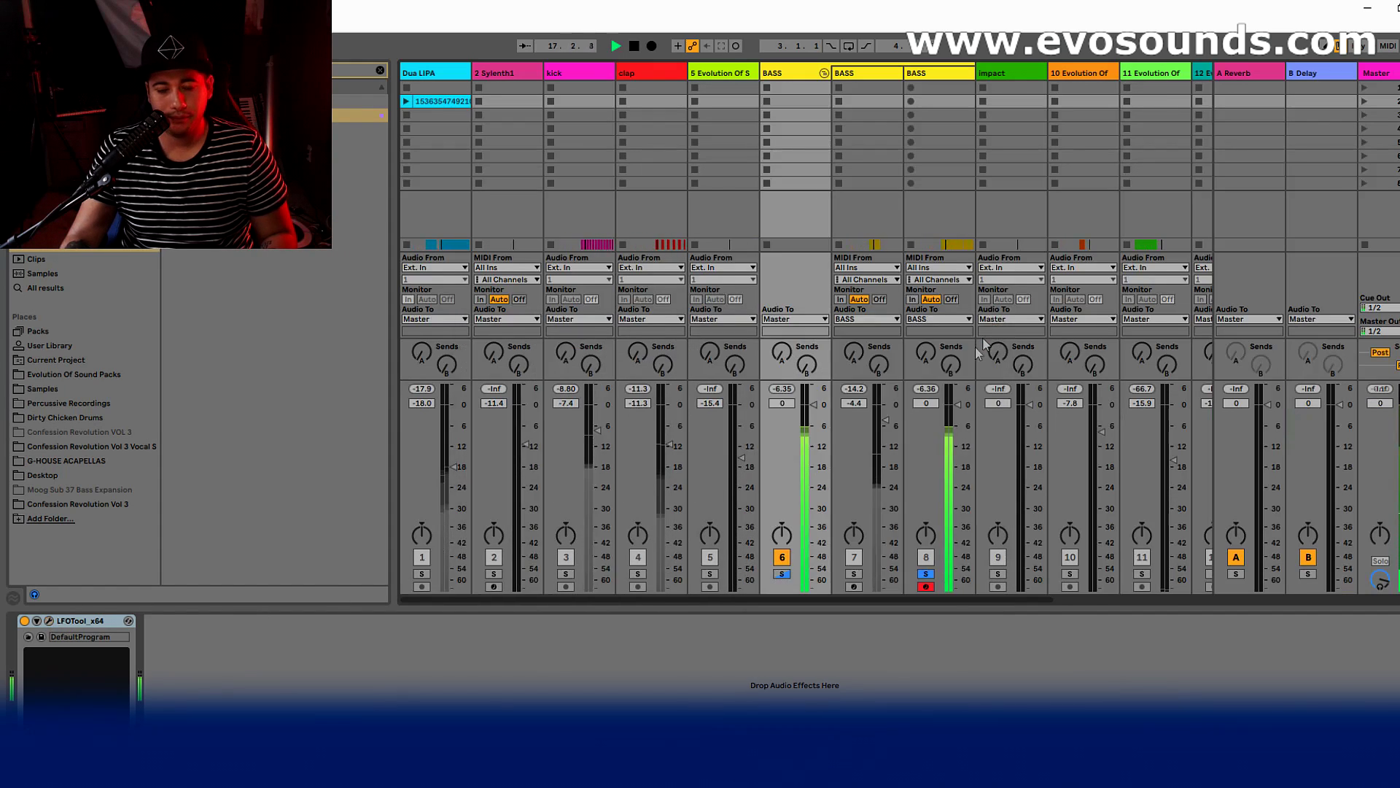
pyautogui.press('Tab')
# Step: Review the second BASS track's Sylenth1 envelopes, then clear the bass solos during playback from bar 17
pyautogui.click(49, 621)
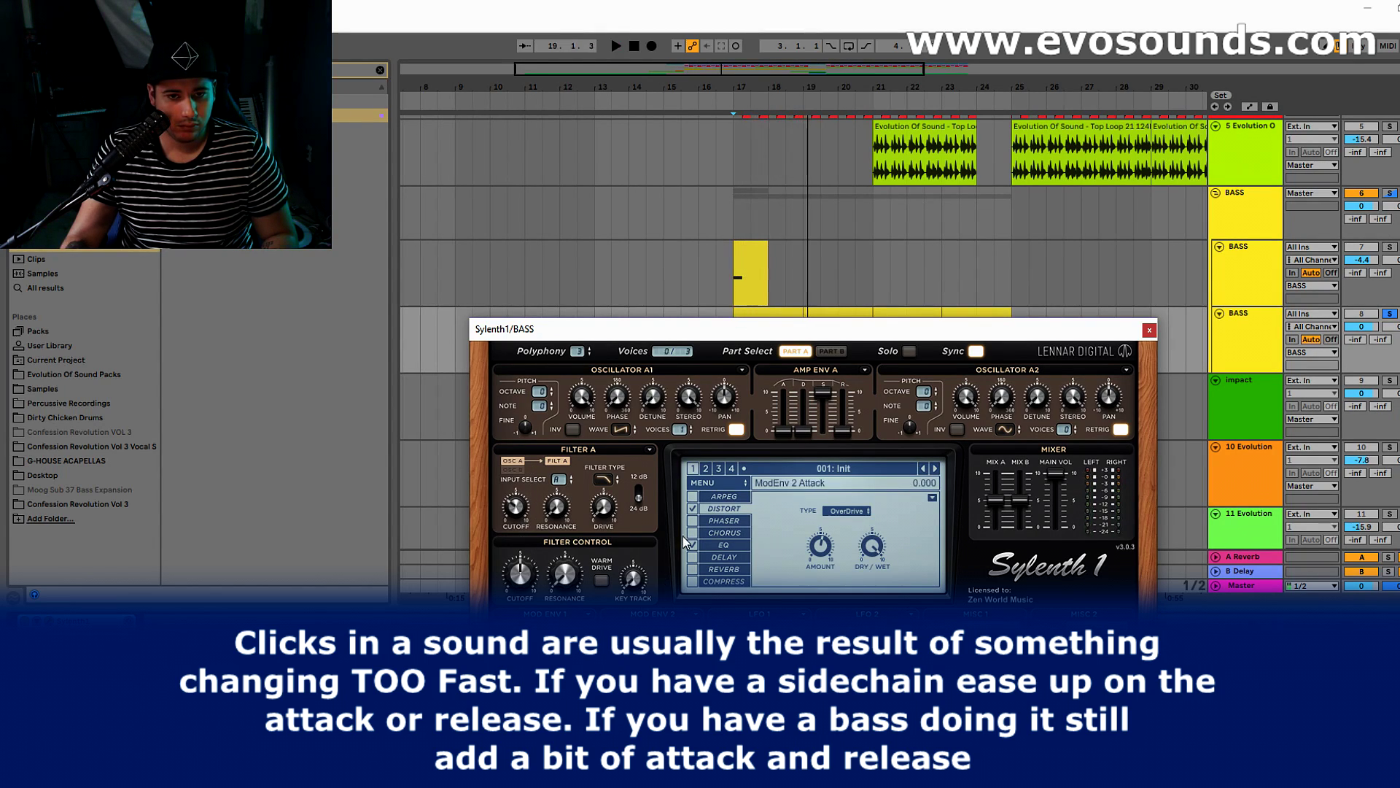
pyautogui.click(1149, 330)
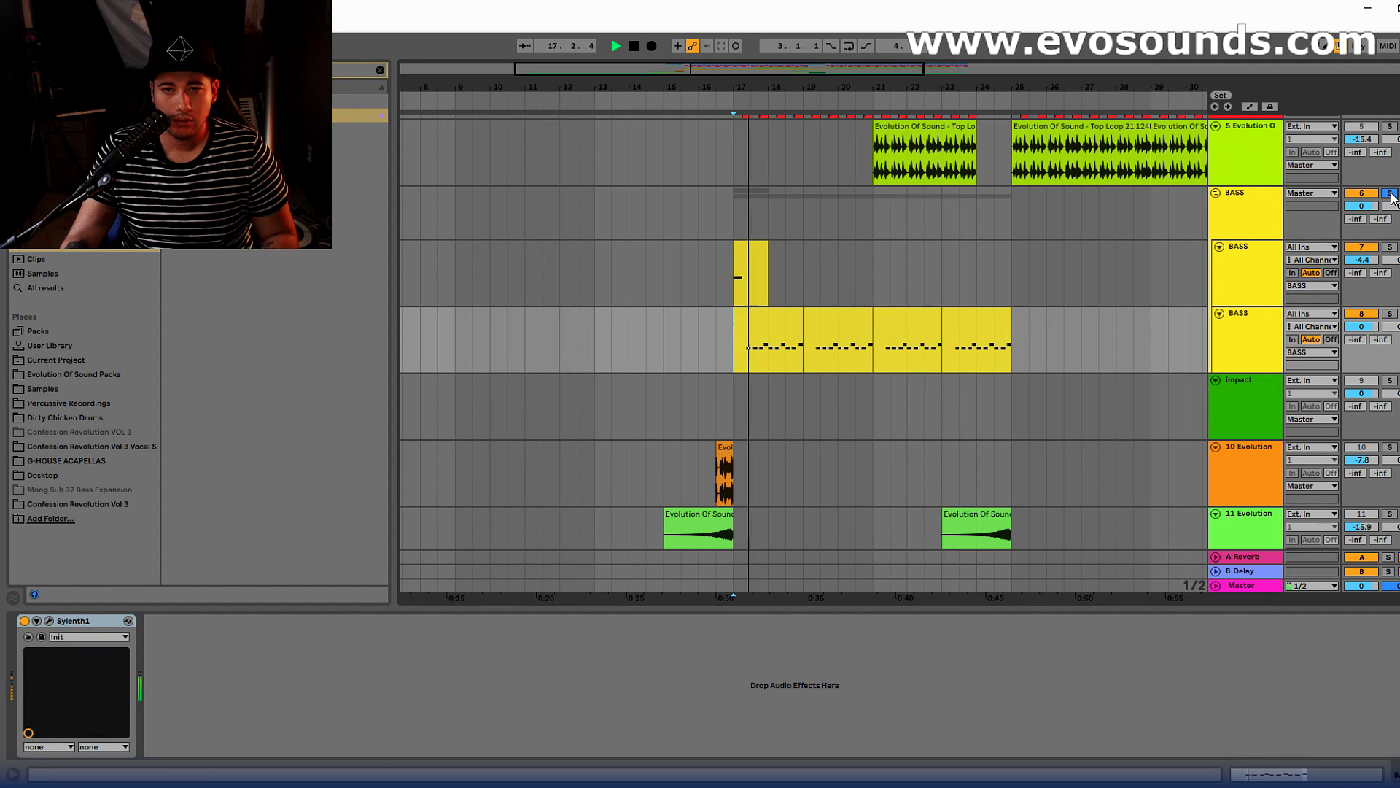
pyautogui.scroll(3, 643, 432)
pyautogui.scroll(-3, 683, 440)
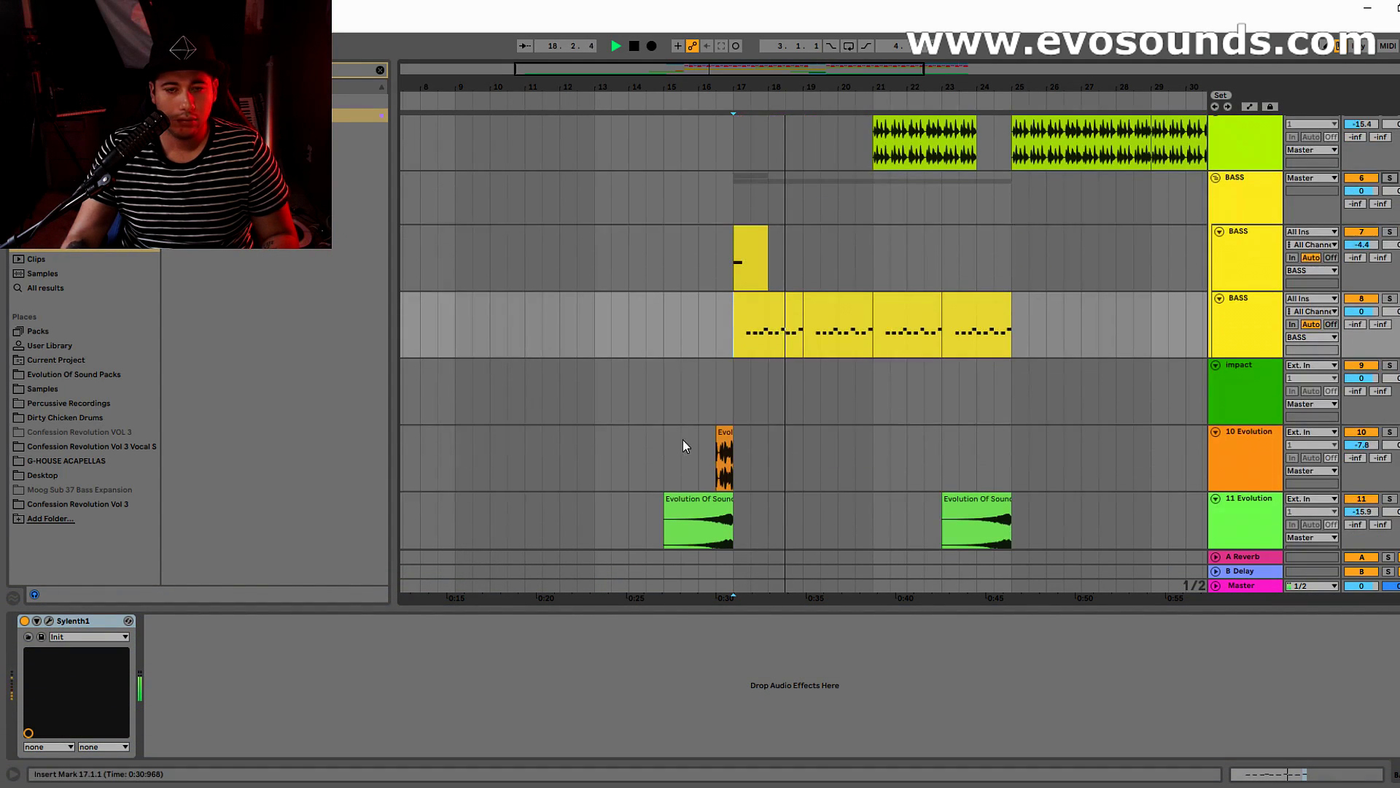
# Step: Set the second BASS track's volume to -3.0 dB and open LFOTool on the BASS group
pyautogui.press('Tab')
pyautogui.moveTo(958, 410); pyautogui.dragTo(954, 421)
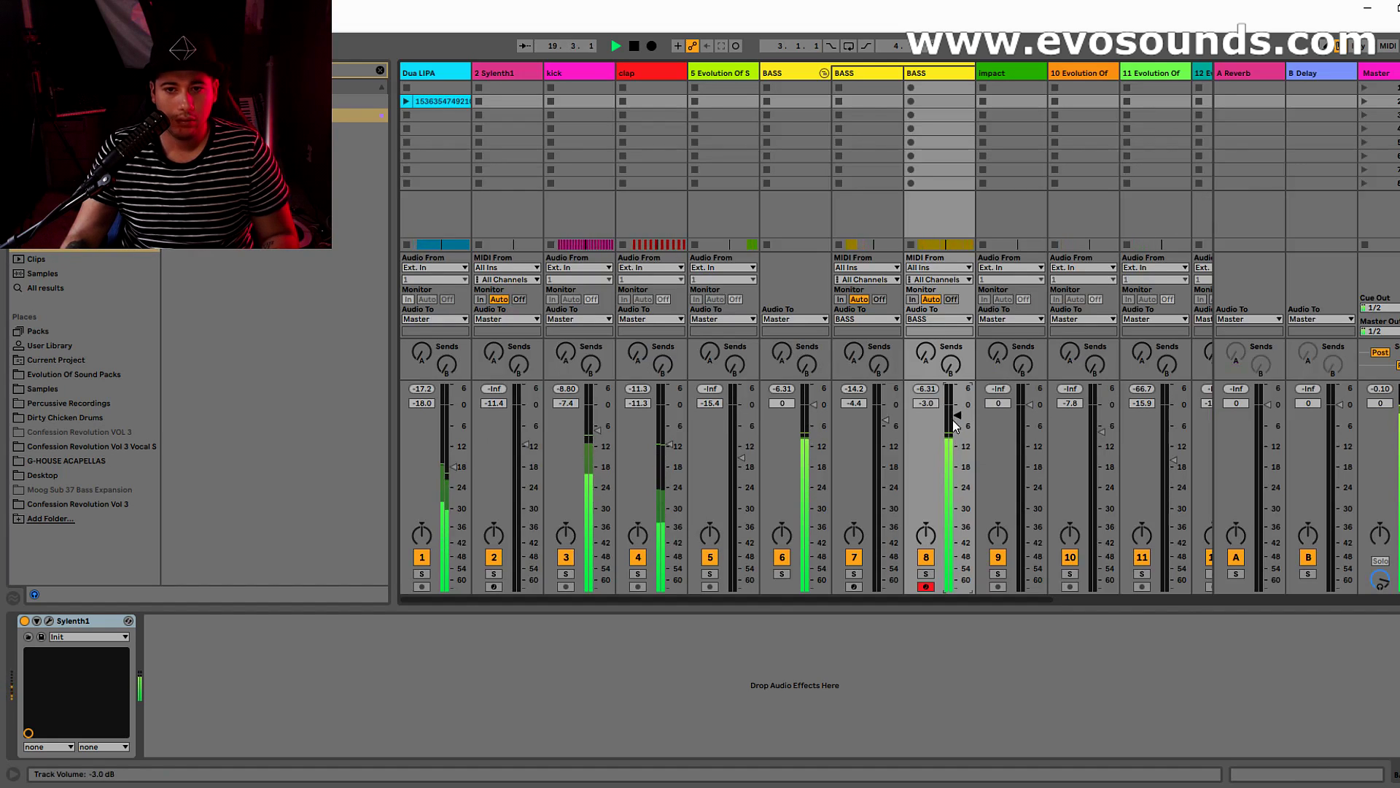
pyautogui.click(822, 327)
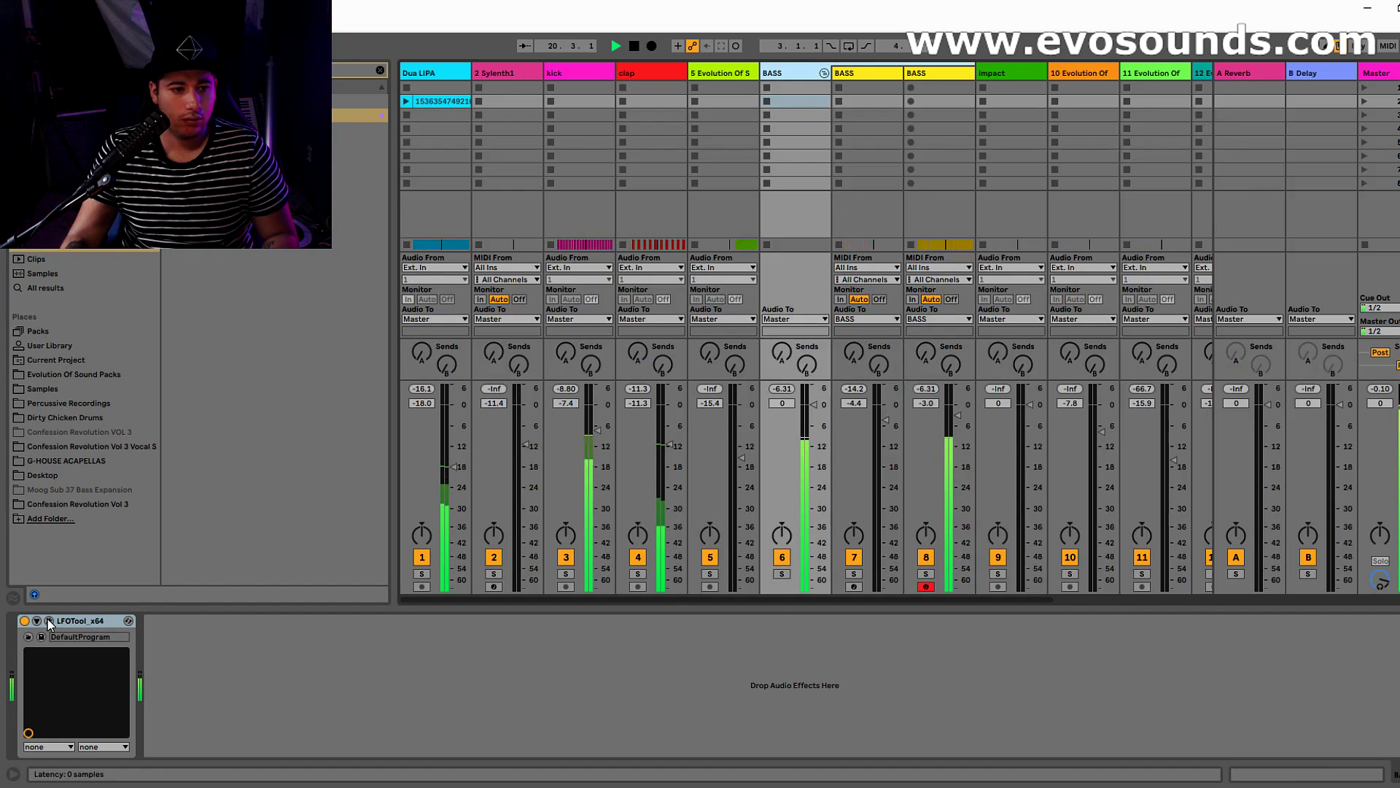
pyautogui.click(49, 621)
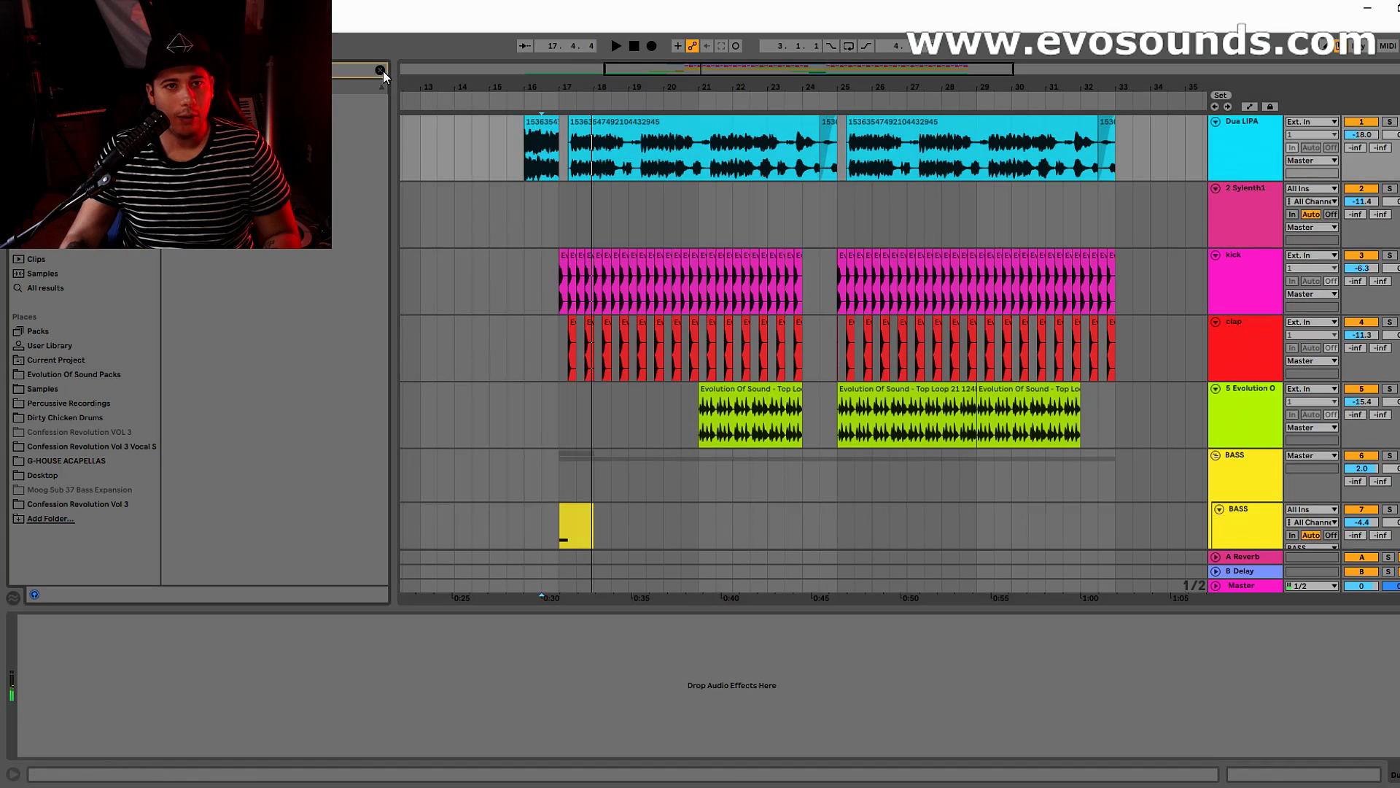
# Step: Add EQ Eight to the Dua LIPA track, dip band 2 in the low mids, and make band 1 a low cut at about 111 Hz
pyautogui.moveTo(1218, 159); pyautogui.dragTo(1219, 149)
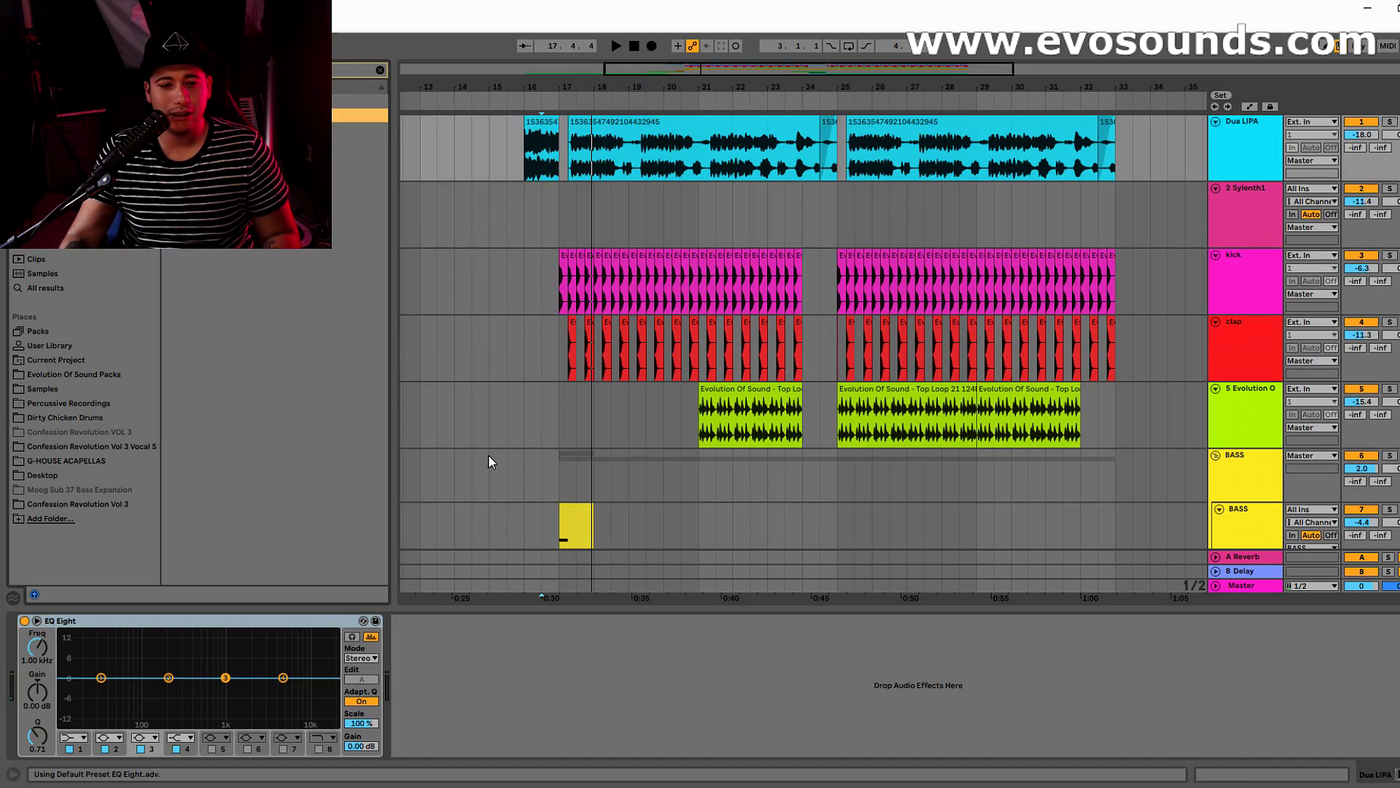
pyautogui.press('space')
pyautogui.moveTo(168, 678); pyautogui.dragTo(181, 694)
pyautogui.click(74, 737)
pyautogui.click(73, 660)
pyautogui.moveTo(101, 688); pyautogui.dragTo(148, 683)
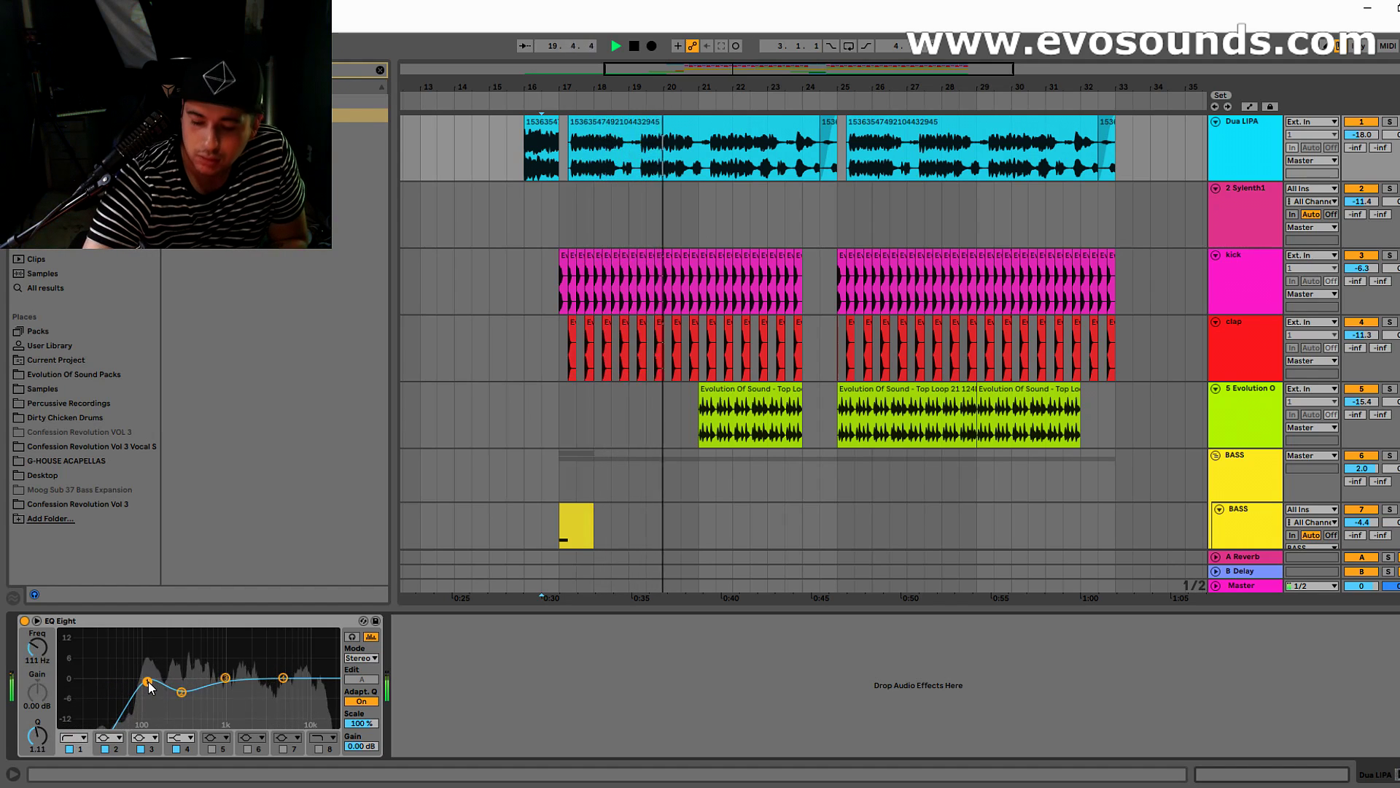
# Step: Set the clap track's volume to -16.6 dB in the mixer and play the song from bar 17
pyautogui.press('Tab')
pyautogui.press('space')
pyautogui.moveTo(670, 444); pyautogui.dragTo(672, 462)
pyautogui.press('space')
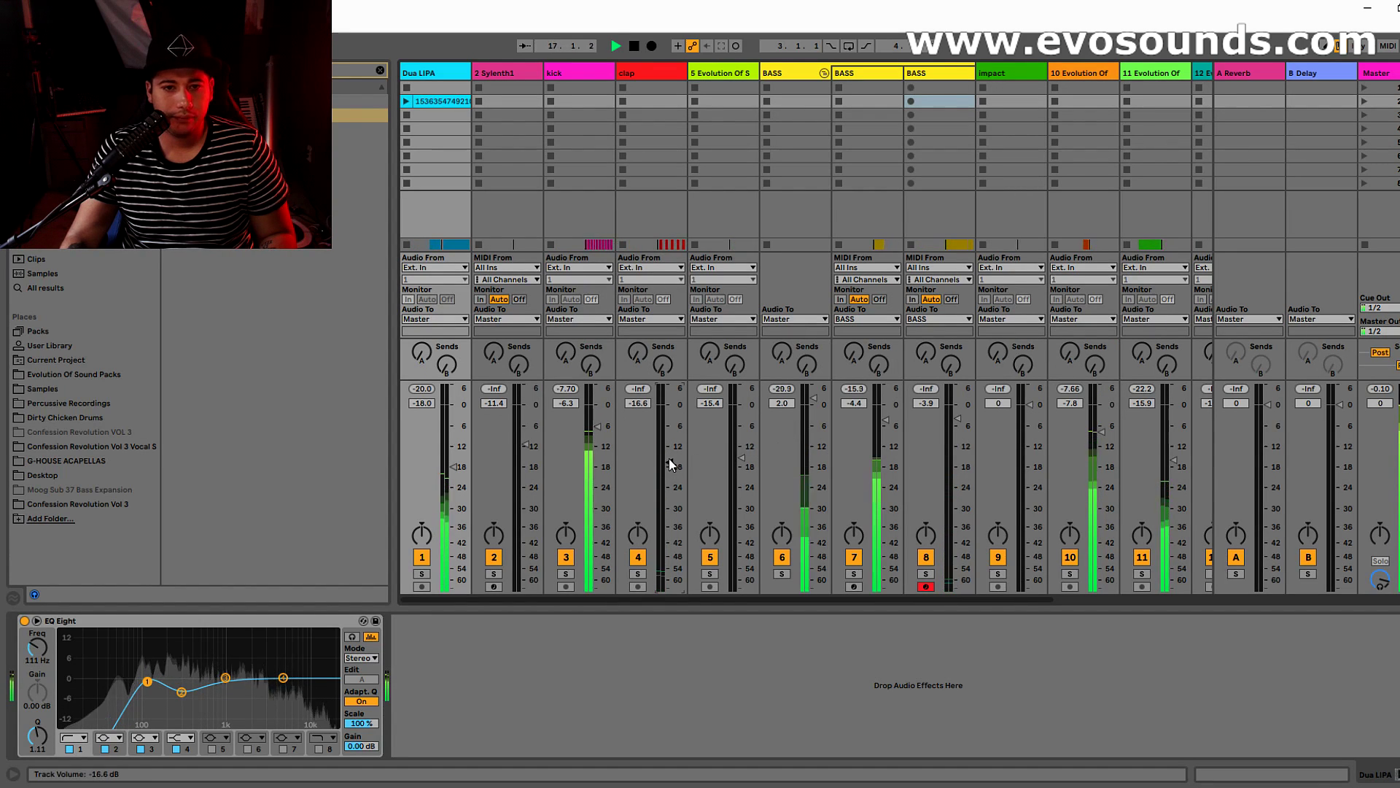
pyautogui.moveTo(886, 597); pyautogui.dragTo(833, 593)
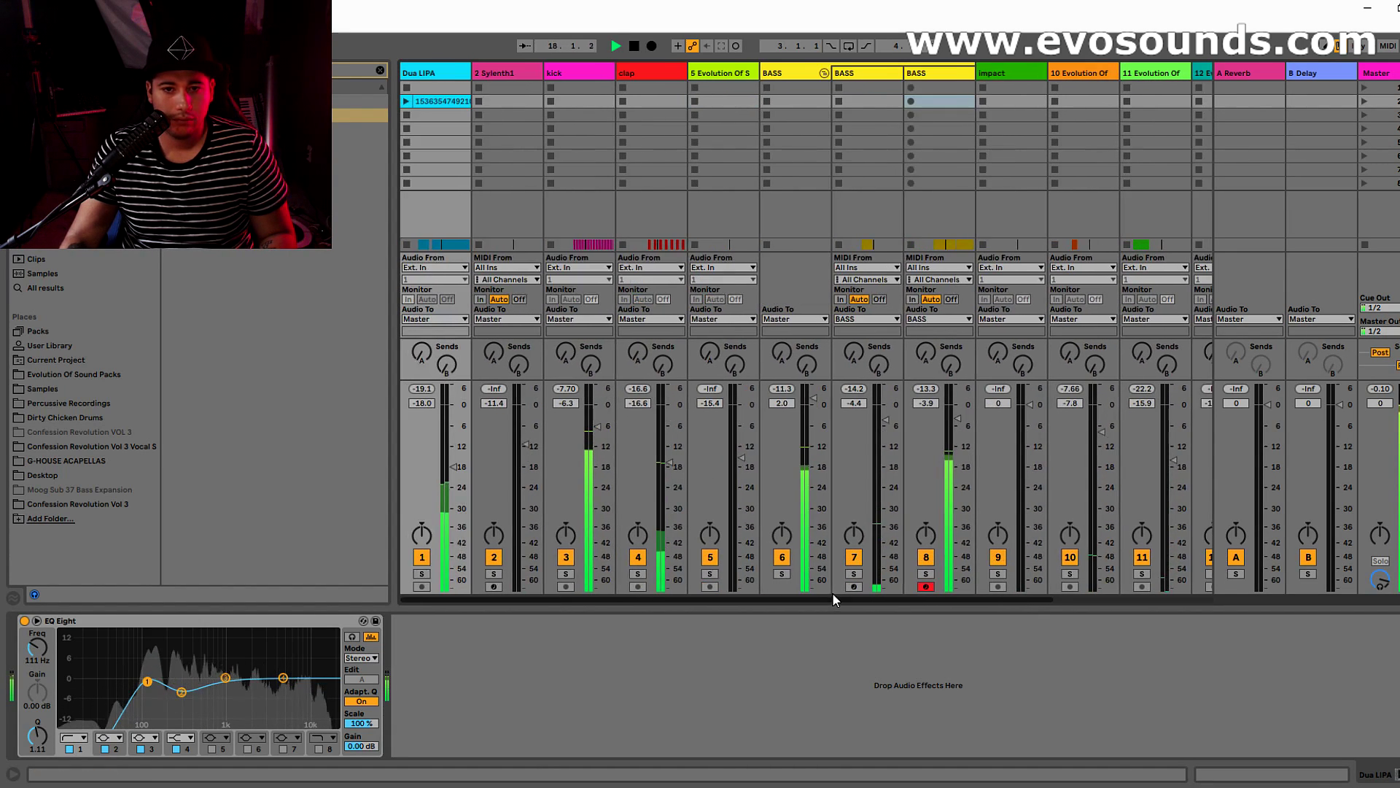
# Step: Solo the second BASS track, review its Sylenth1 distortion and modulation envelope settings, and restart full playback in the arrangement with the solo cleared
pyautogui.click(925, 574)
pyautogui.click(948, 74)
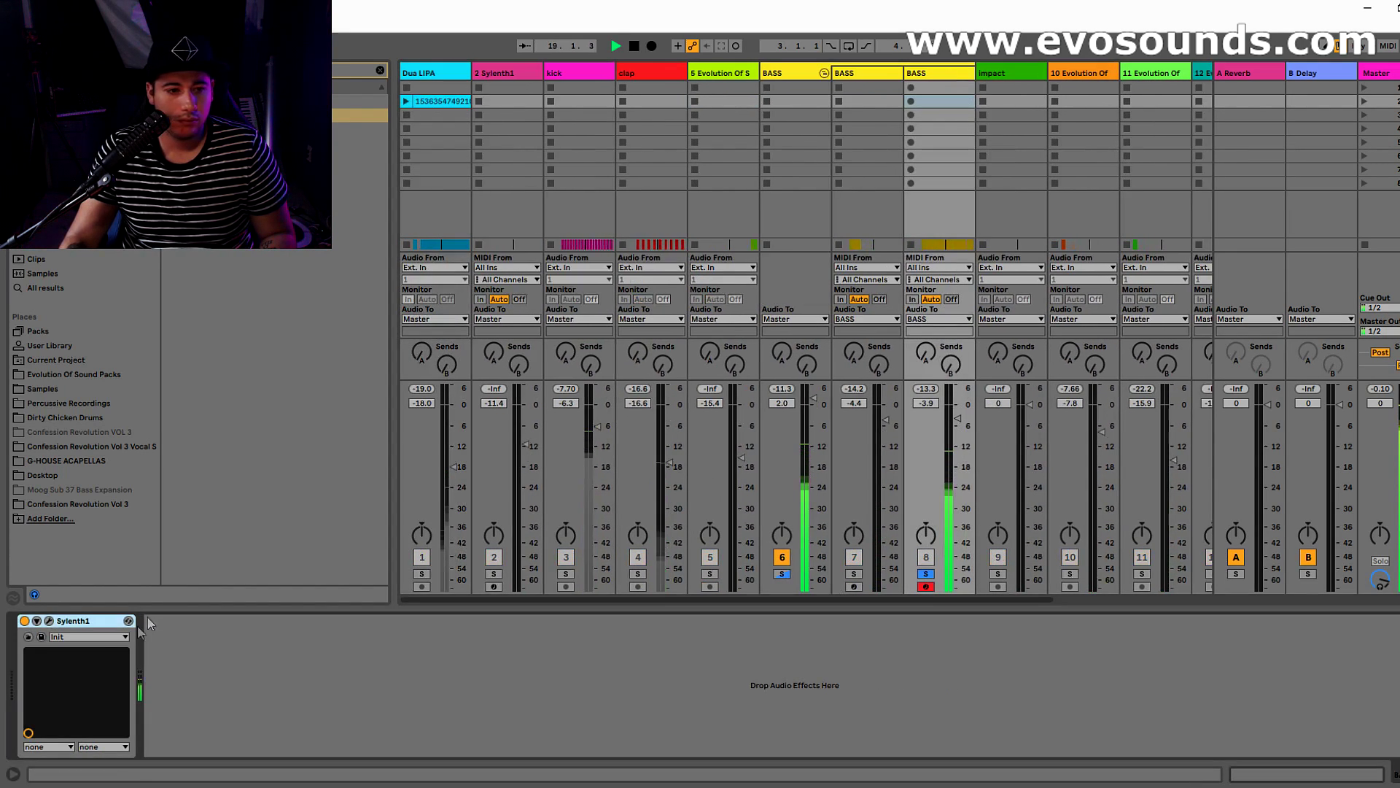
pyautogui.click(50, 621)
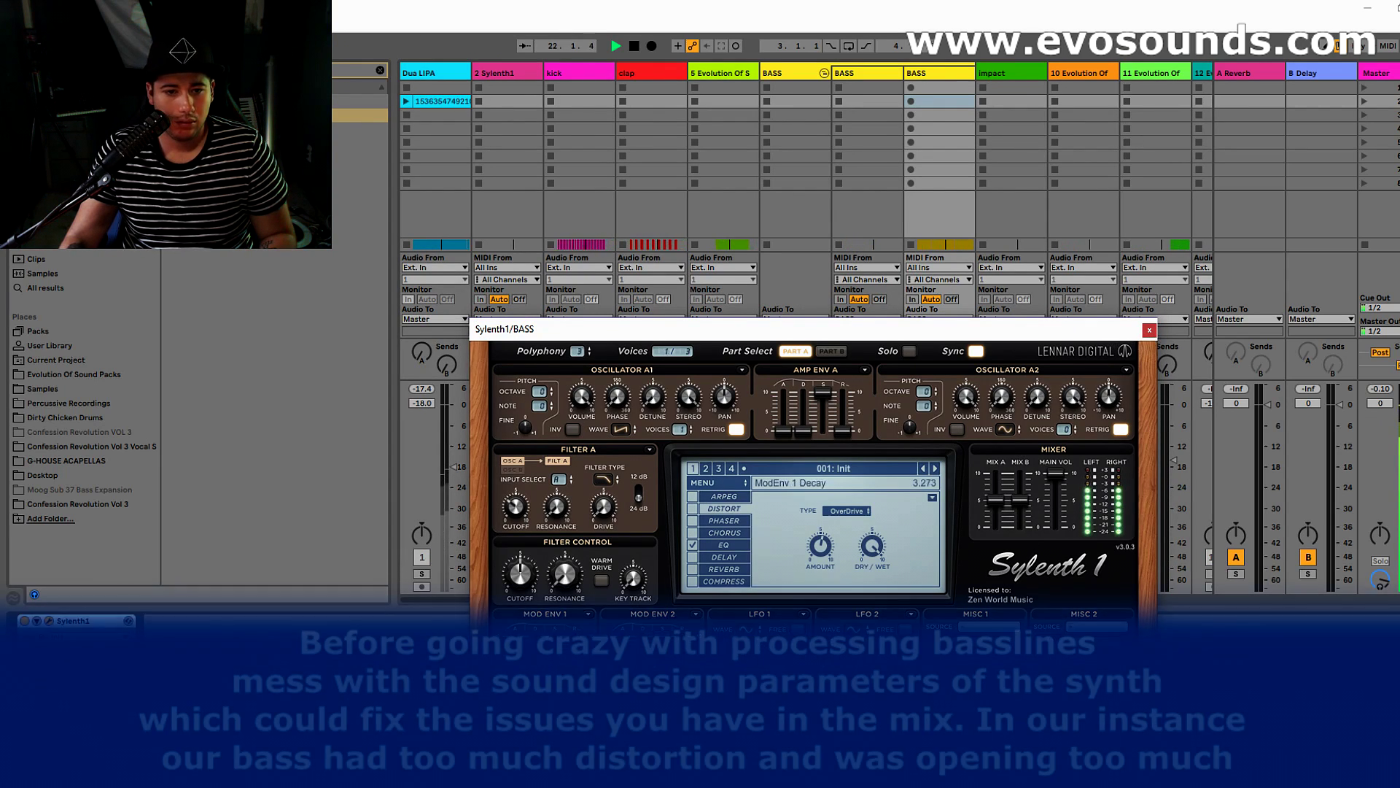
pyautogui.click(1149, 330)
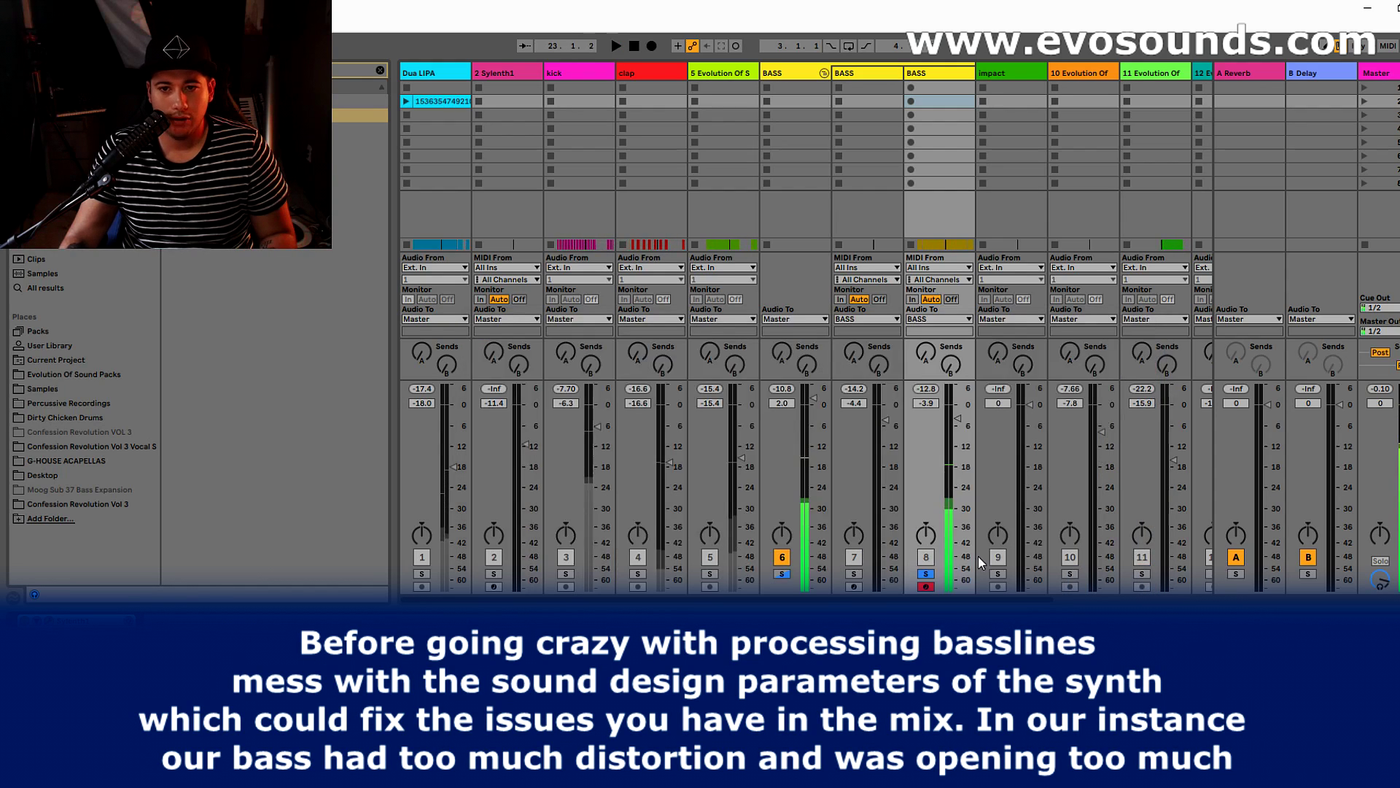
pyautogui.click(925, 574)
pyautogui.press('space')
pyautogui.press('Tab')
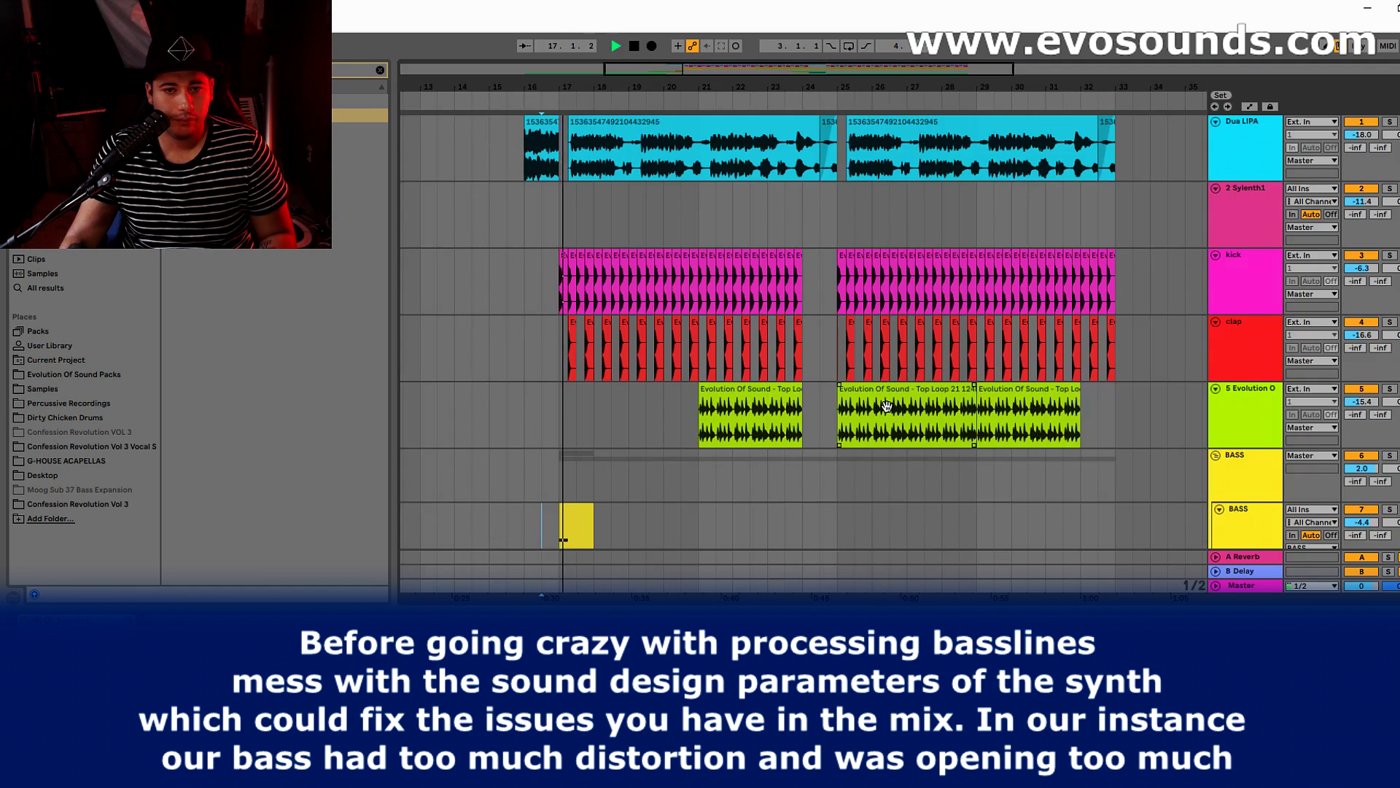
# Step: Insert OTT before LFOTool on the BASS group and lower its Depth to about 35%
pyautogui.scroll(-10, 869, 428)
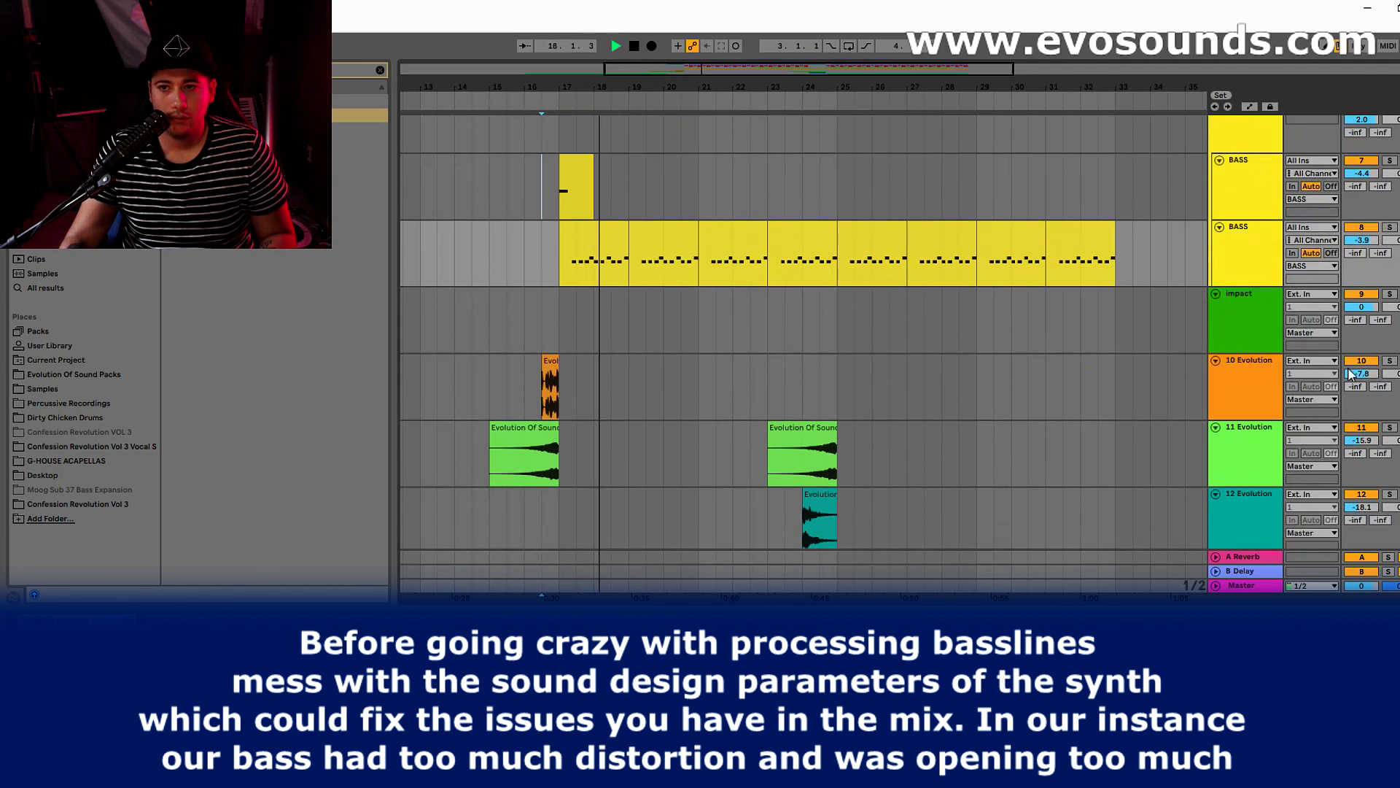
pyautogui.scroll(8, 719, 309)
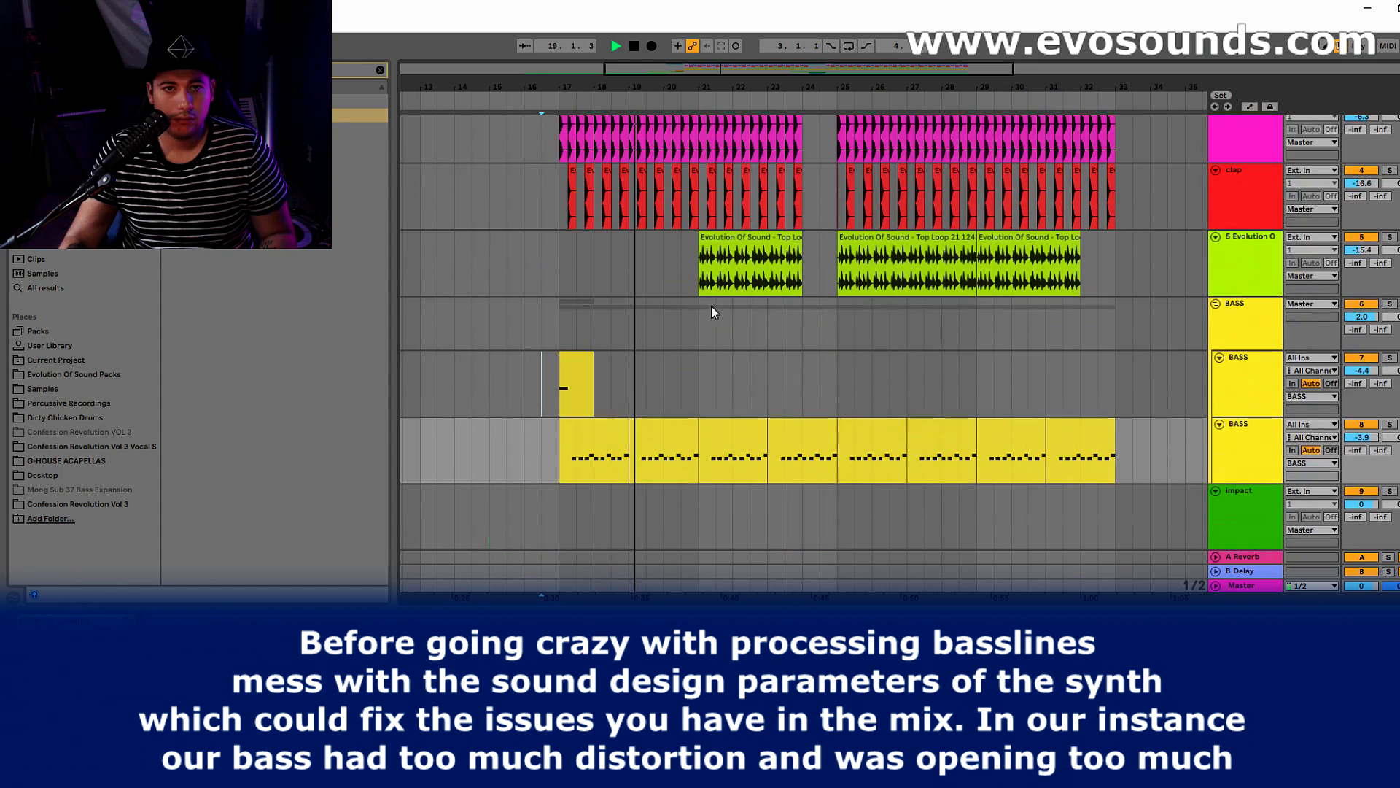
pyautogui.click(1240, 397)
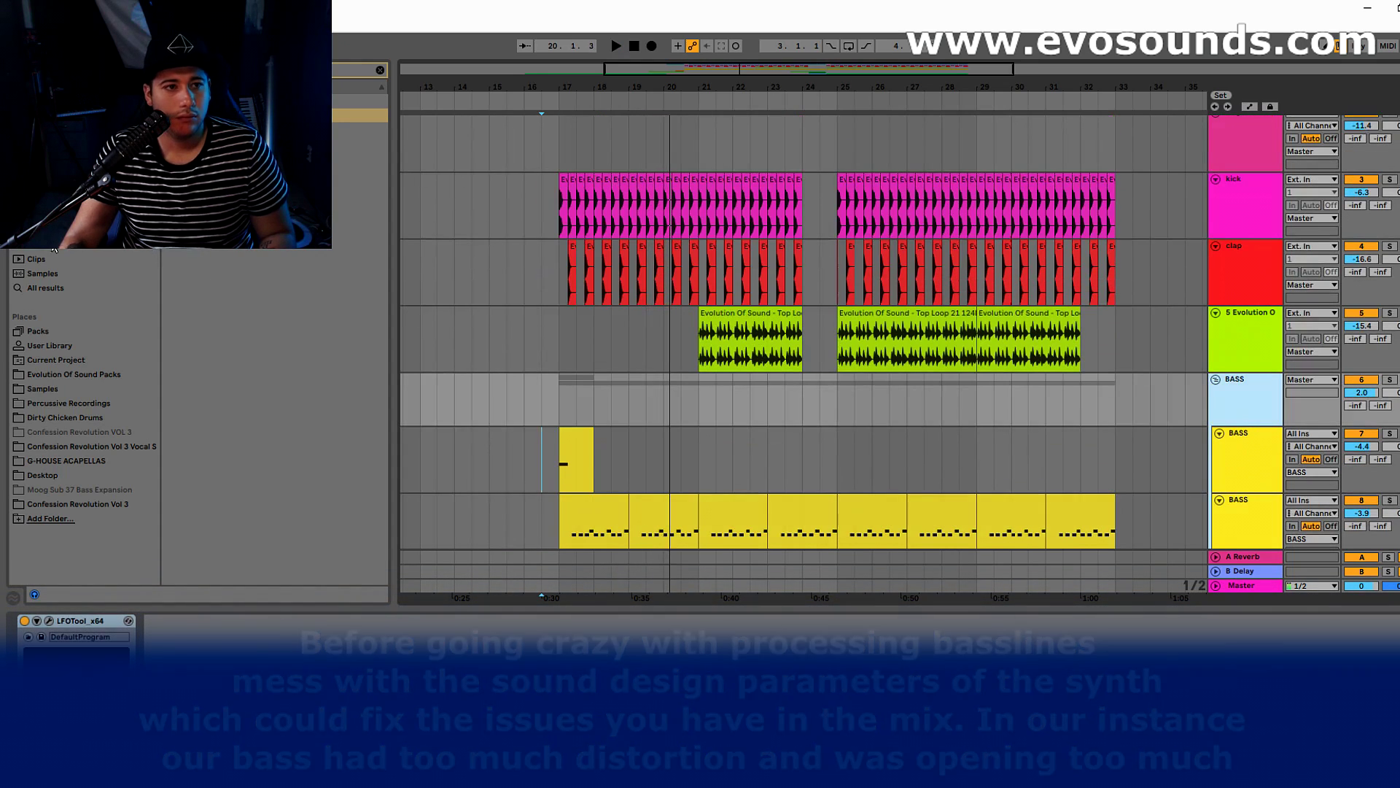
pyautogui.click(380, 70)
pyautogui.click(380, 75)
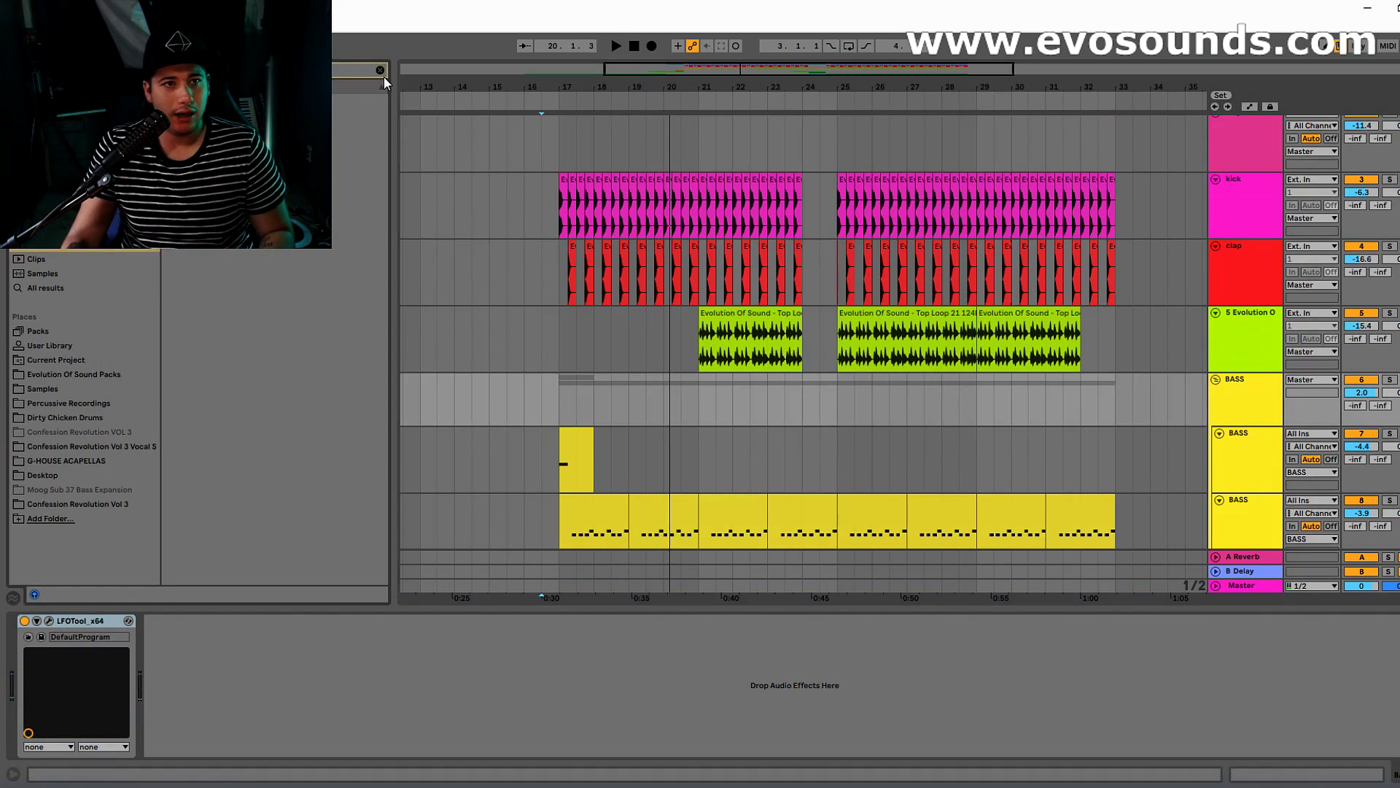
pyautogui.moveTo(24, 606); pyautogui.dragTo(29, 678)
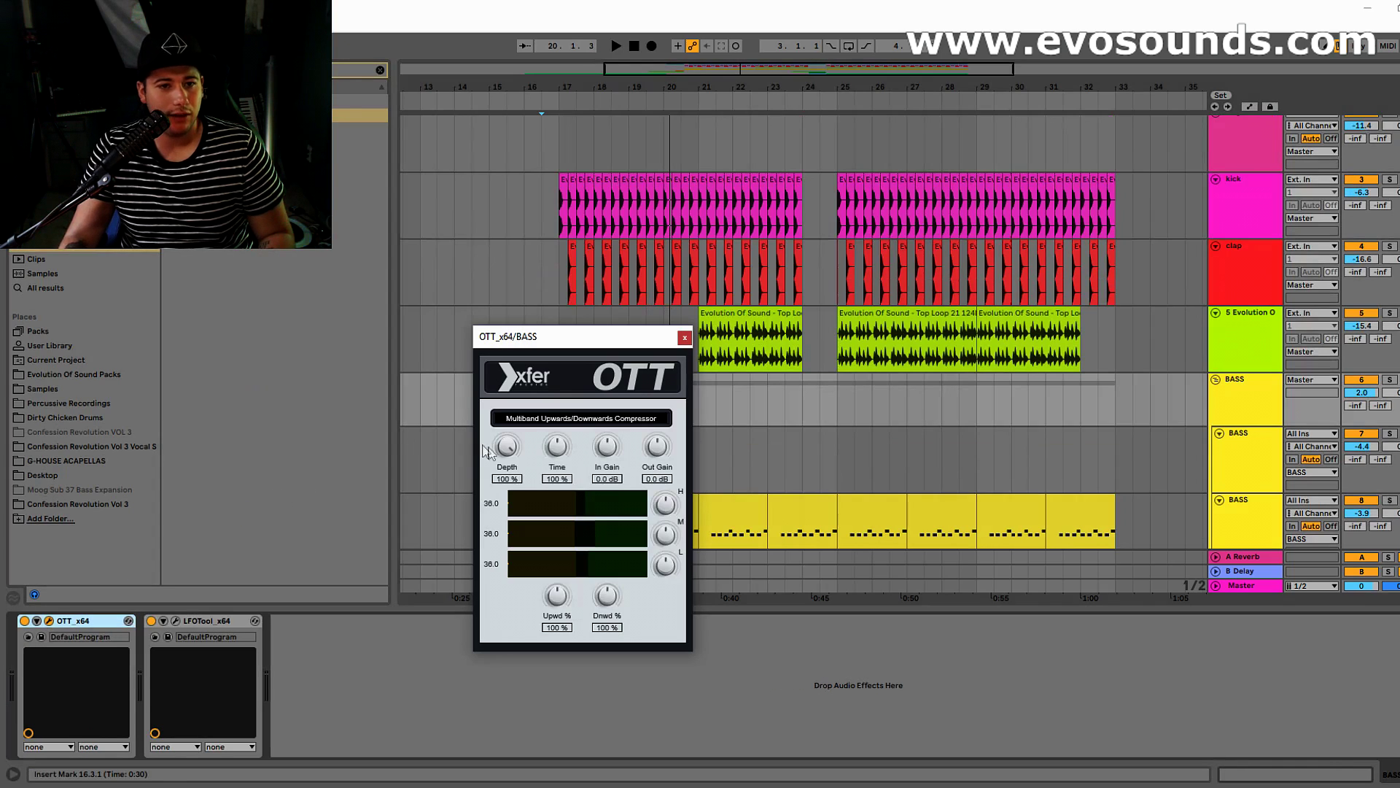
pyautogui.moveTo(509, 445); pyautogui.dragTo(508, 448)
pyautogui.click(684, 337)
# Step: Set the second BASS track's volume to -8.7 dB while checking the bass in playback
pyautogui.scroll(-2, 719, 365)
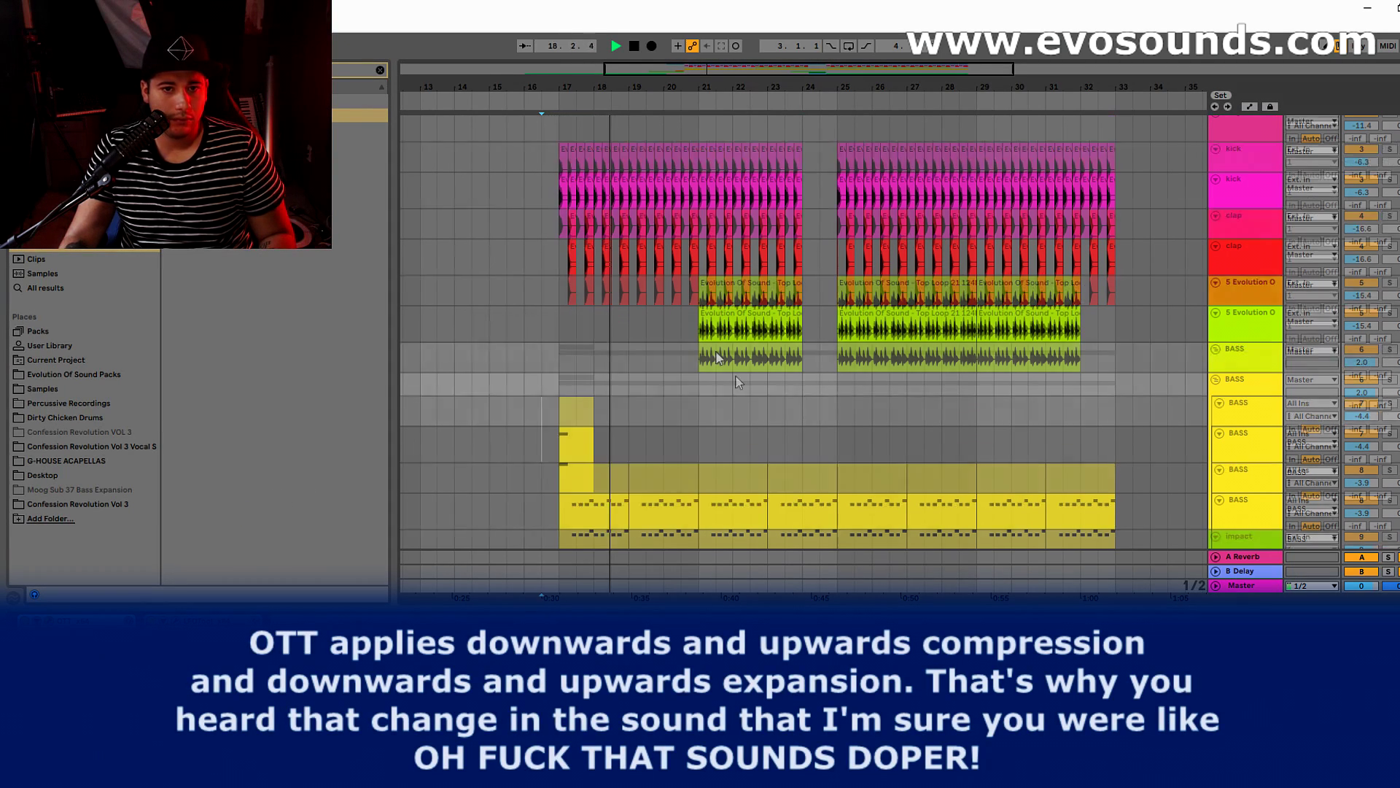
pyautogui.click(1353, 392)
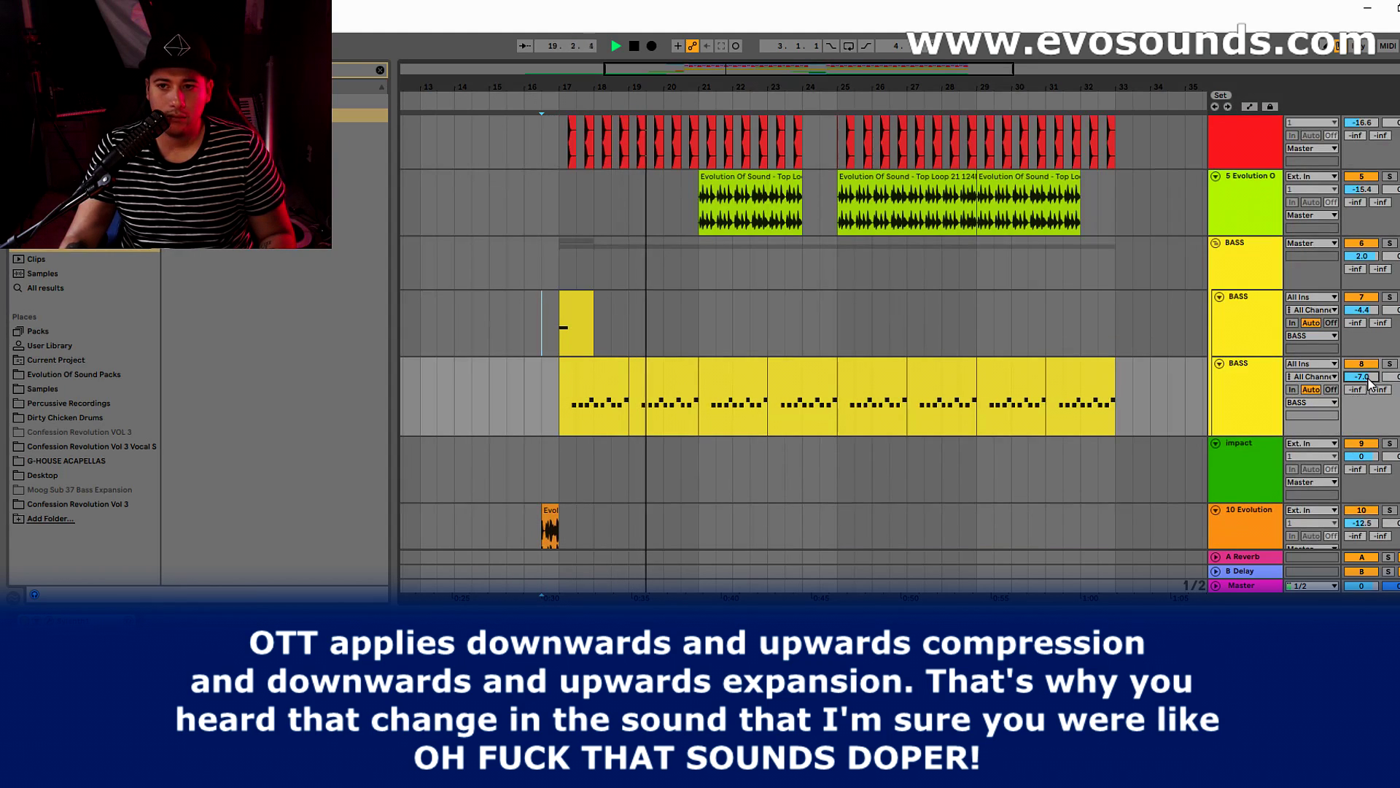
pyautogui.click(583, 388)
pyautogui.press('space')
# Step: Duplicate the first BASS track's two-bar section from bar 17 seven times, filling the track up to bar 33
pyautogui.click(638, 369)
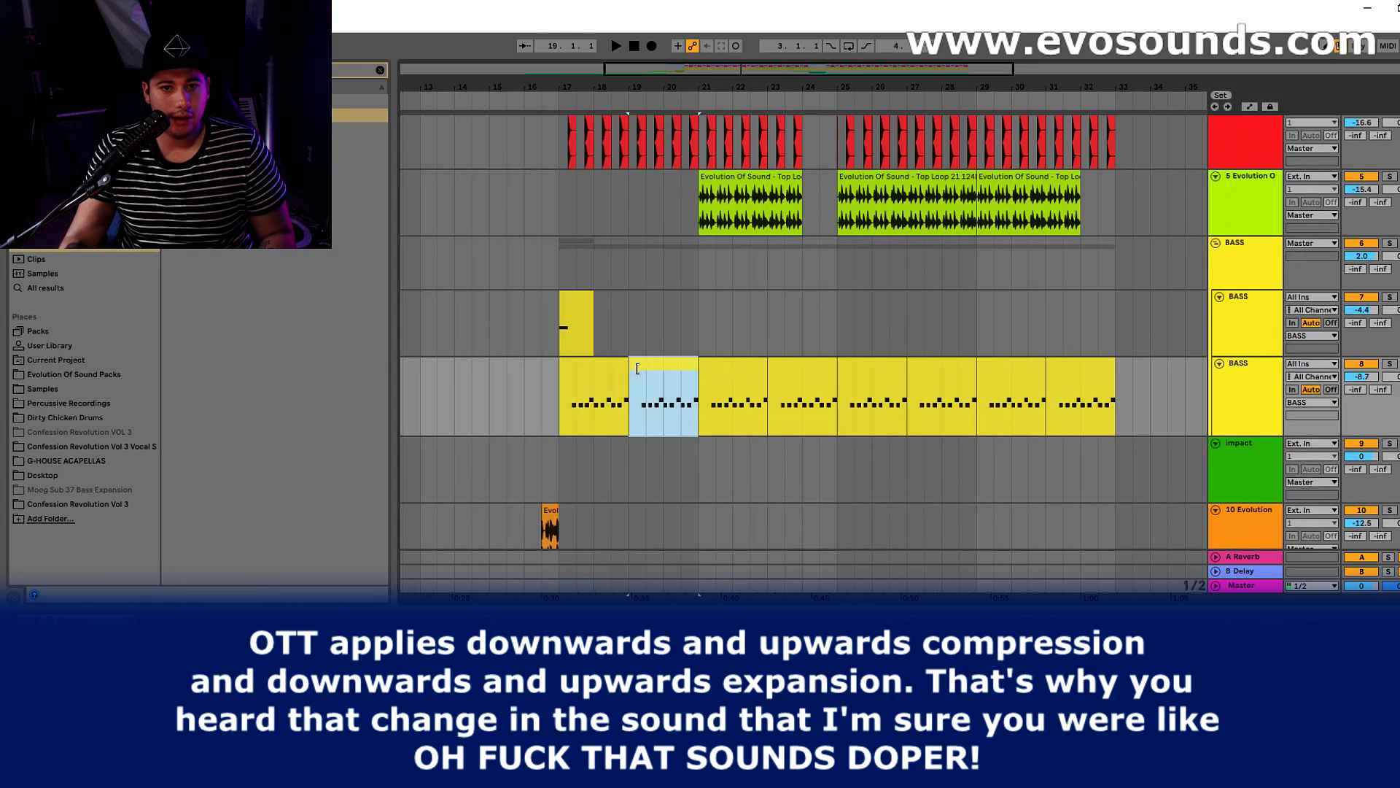
pyautogui.doubleClick(602, 366)
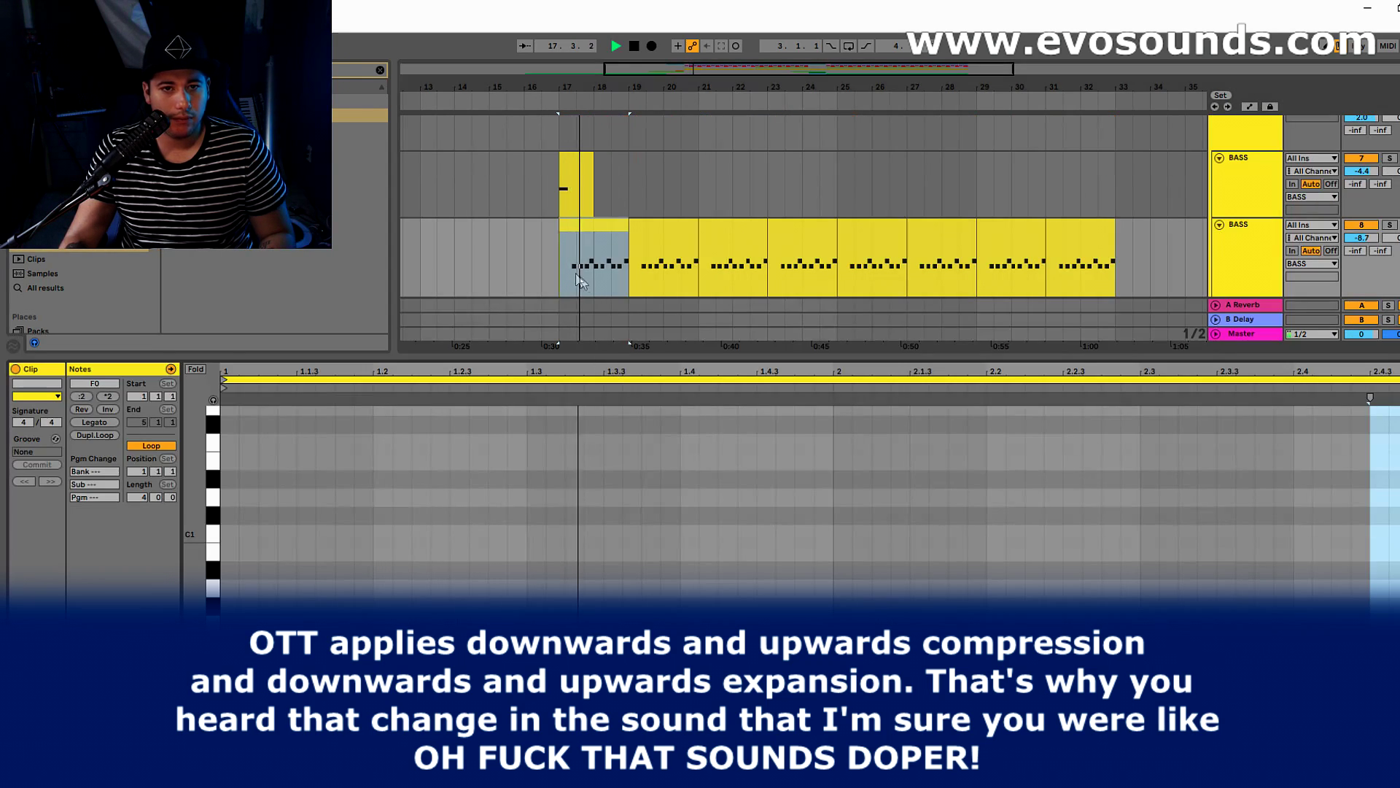
pyautogui.moveTo(564, 271); pyautogui.dragTo(596, 248)
pyautogui.moveTo(625, 178); pyautogui.dragTo(562, 182)
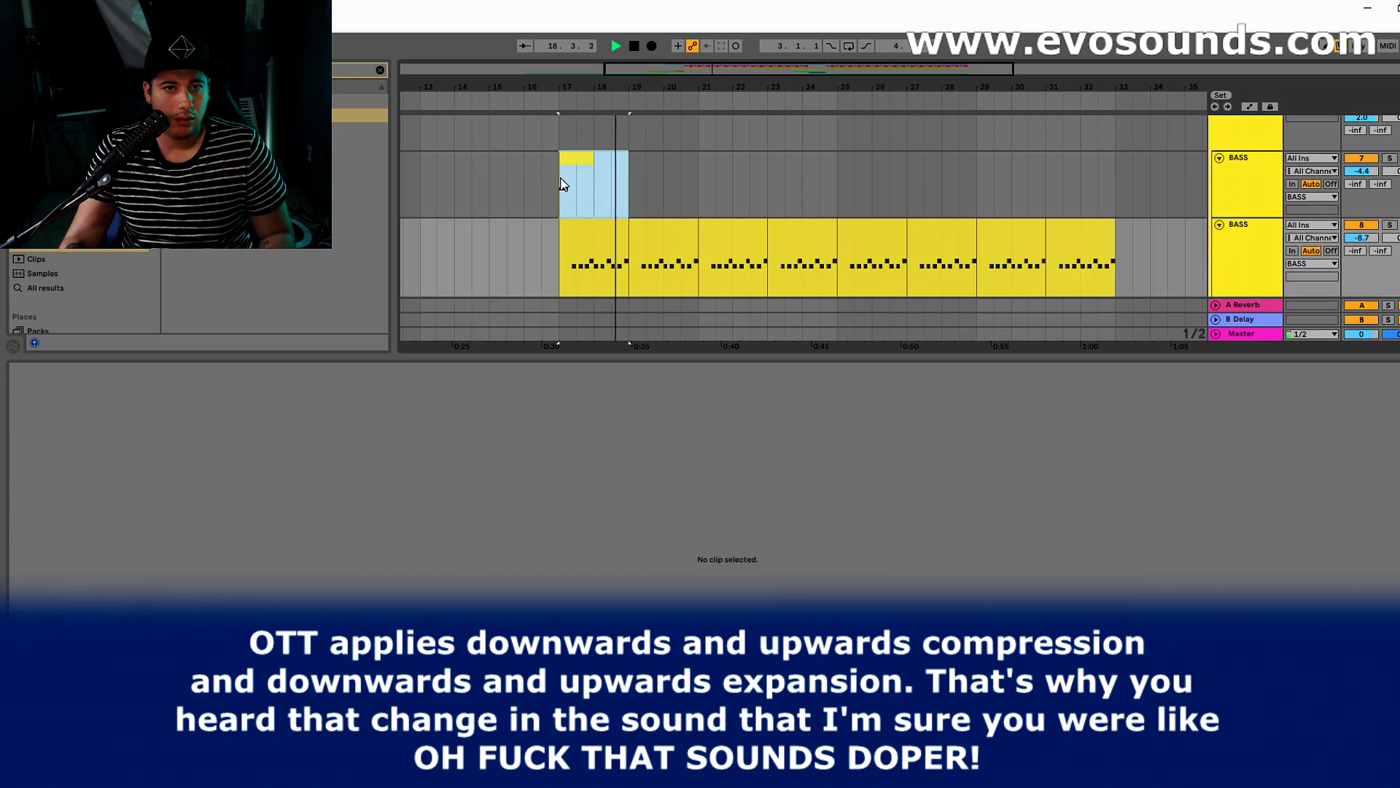
pyautogui.hotkey('ctrl', 'd')
pyautogui.hotkey('ctrl', 'd')
pyautogui.hotkey('ctrl', 'd')
pyautogui.hotkey('ctrl', 'd')
pyautogui.hotkey('ctrl', 'd')
pyautogui.hotkey('ctrl', 'd')
pyautogui.hotkey('ctrl', 'd')
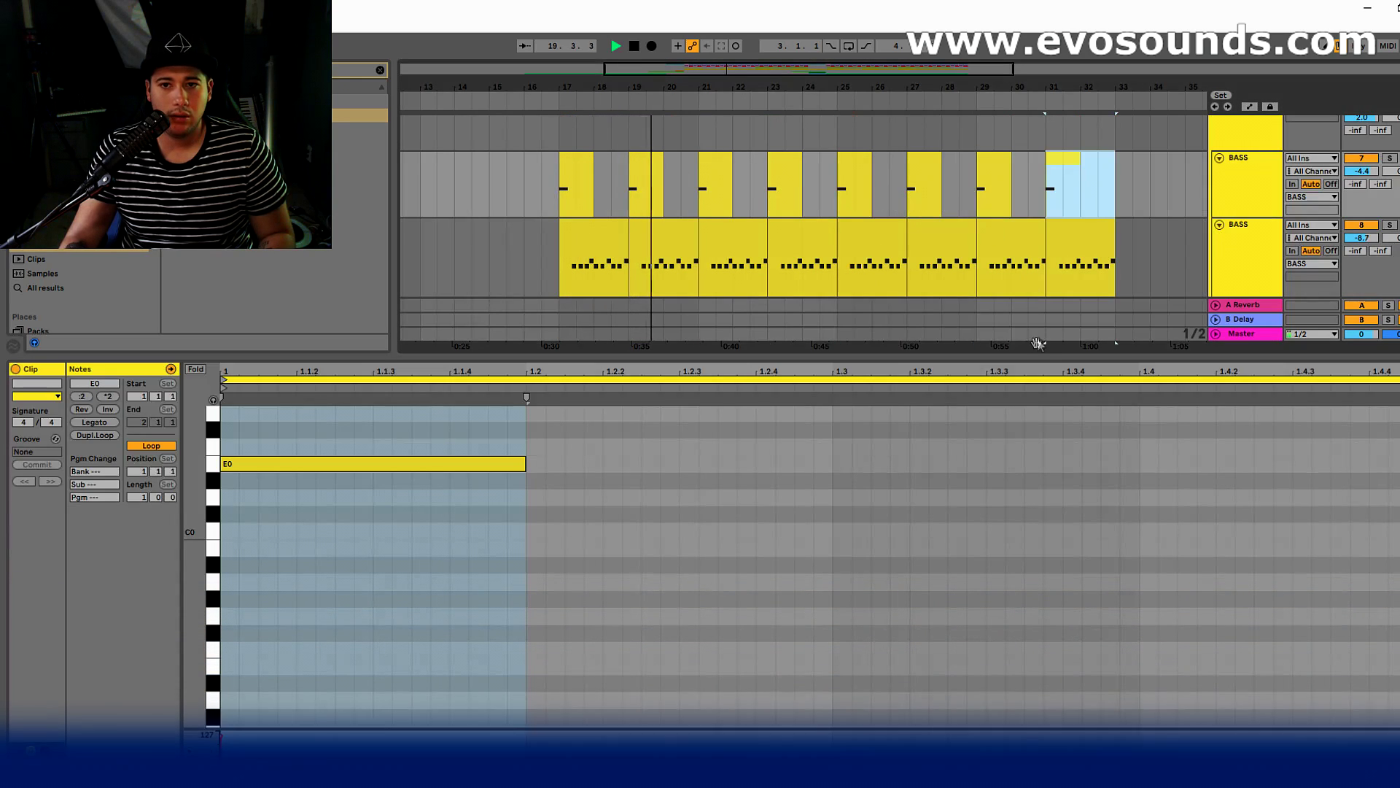
pyautogui.hotkey('ctrl', 'alt', 'l')
# Step: Add EQ Eight to the kick track and dip band 2 by about 7.3 dB at 435 Hz during playback
pyautogui.scroll(5, 1050, 438)
pyautogui.scroll(3, 1087, 366)
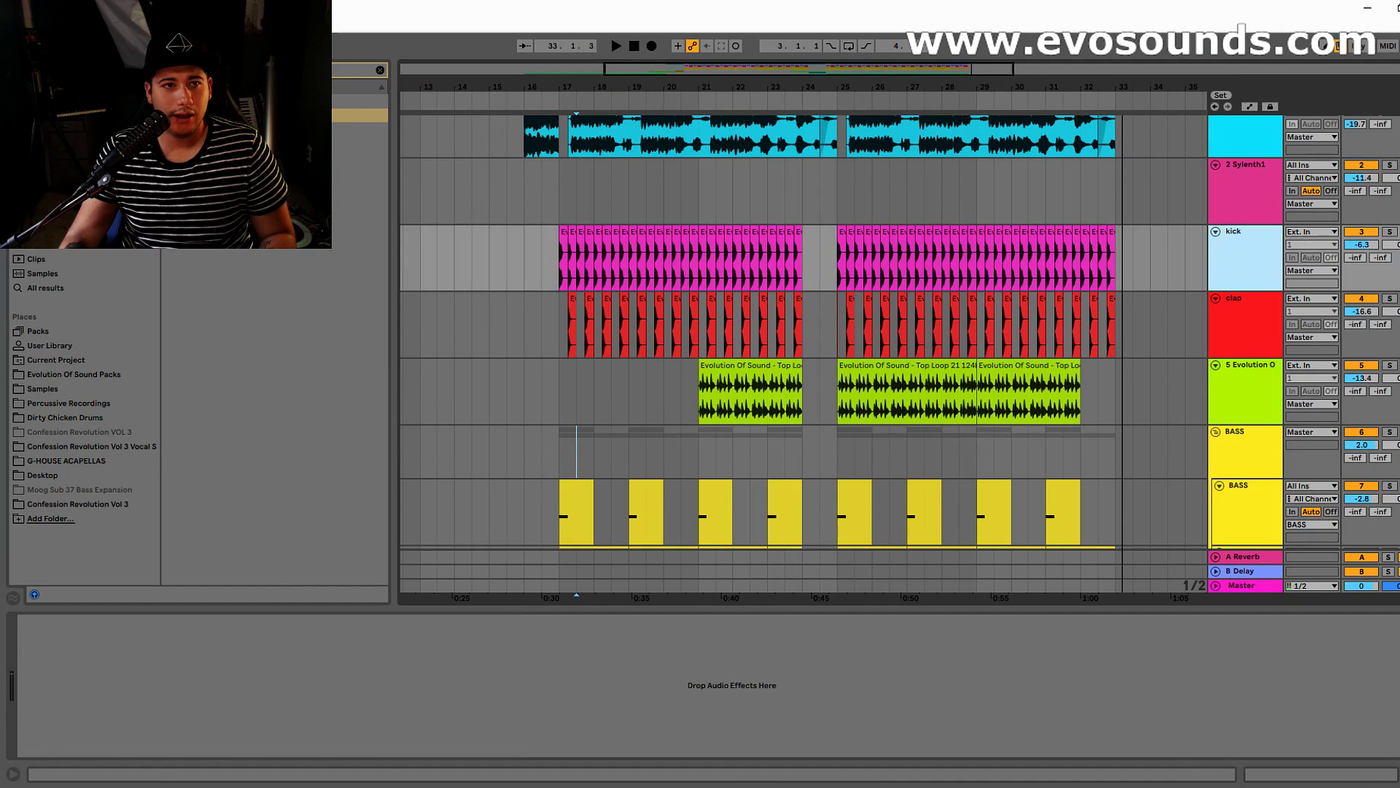
pyautogui.moveTo(357, 115); pyautogui.dragTo(565, 197)
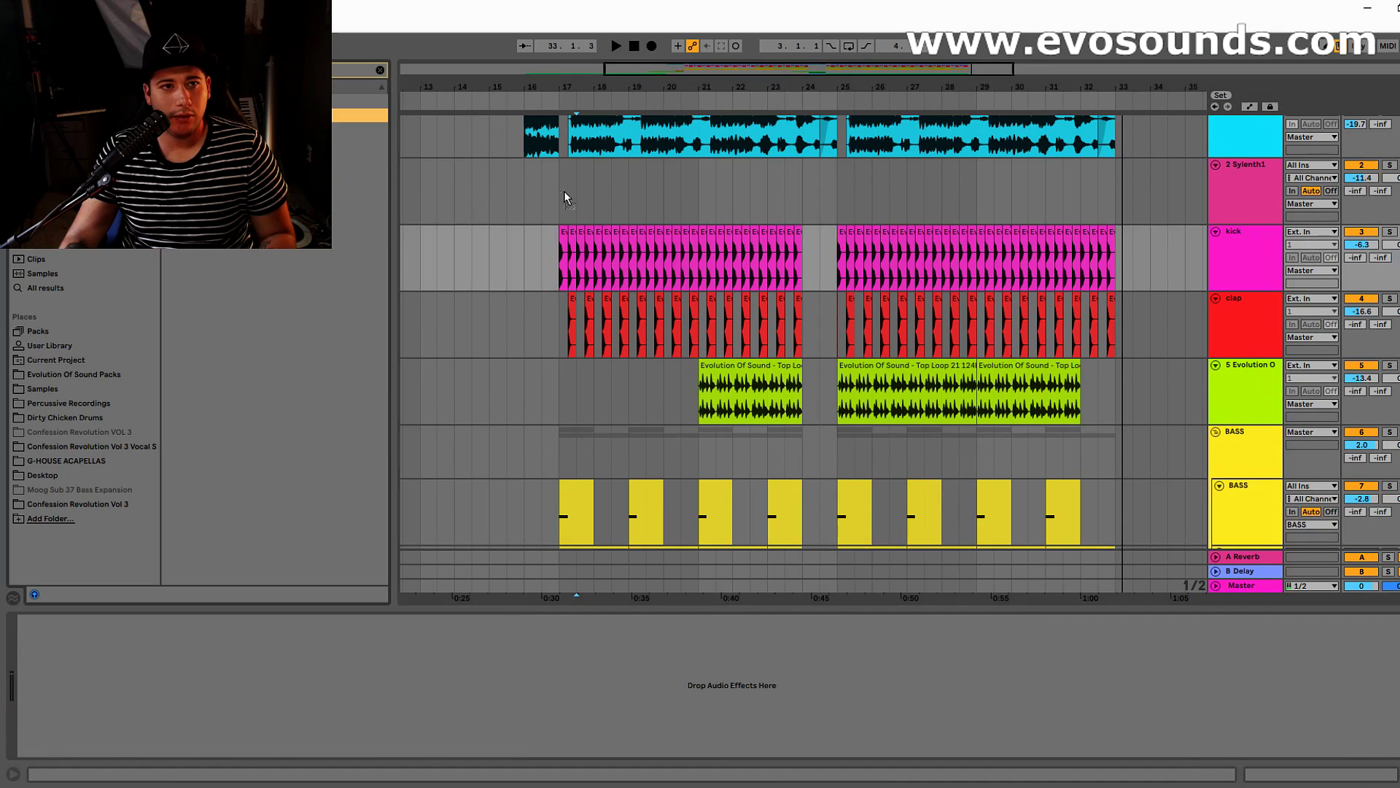
pyautogui.moveTo(1220, 261); pyautogui.dragTo(1221, 263)
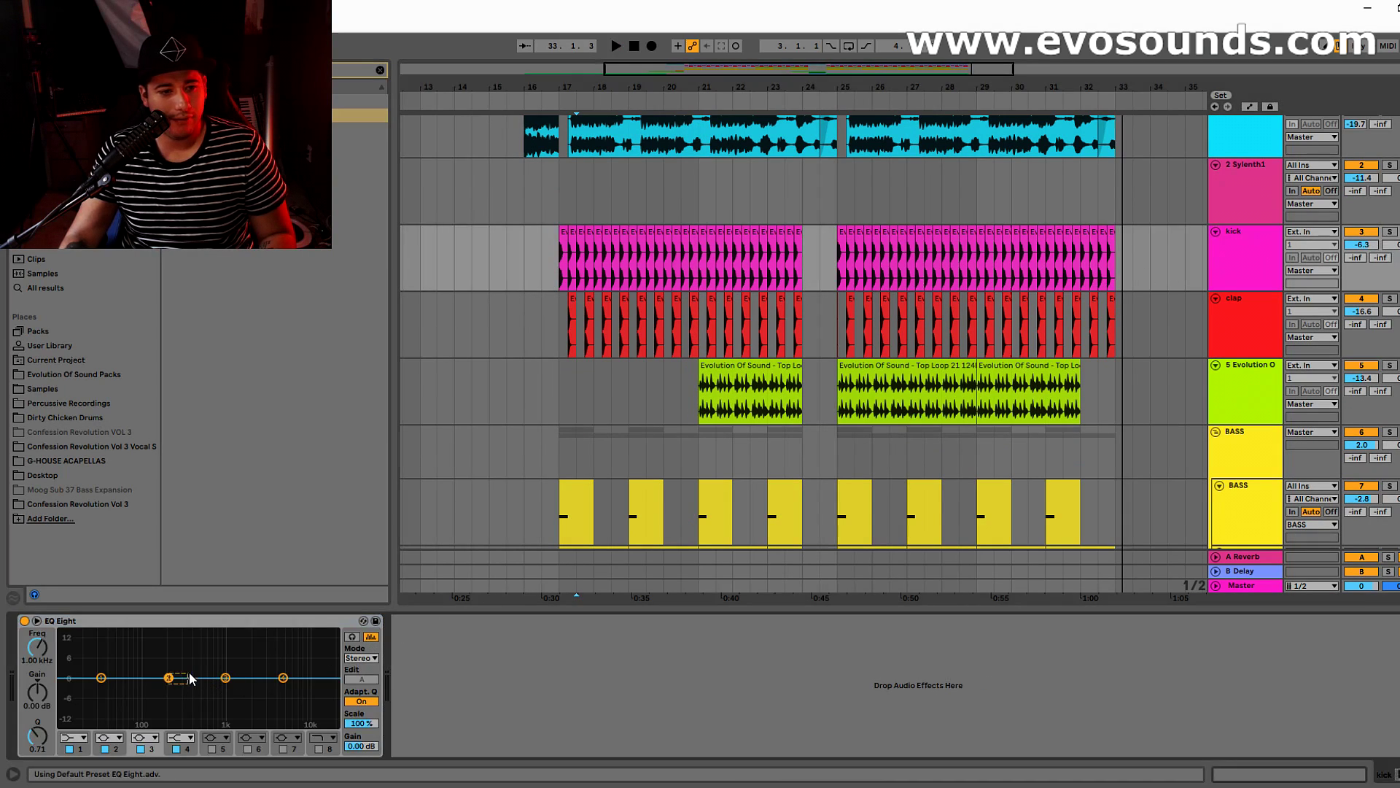
pyautogui.press('space')
pyautogui.moveTo(188, 667); pyautogui.dragTo(195, 700)
pyautogui.scroll(1, 531, 265)
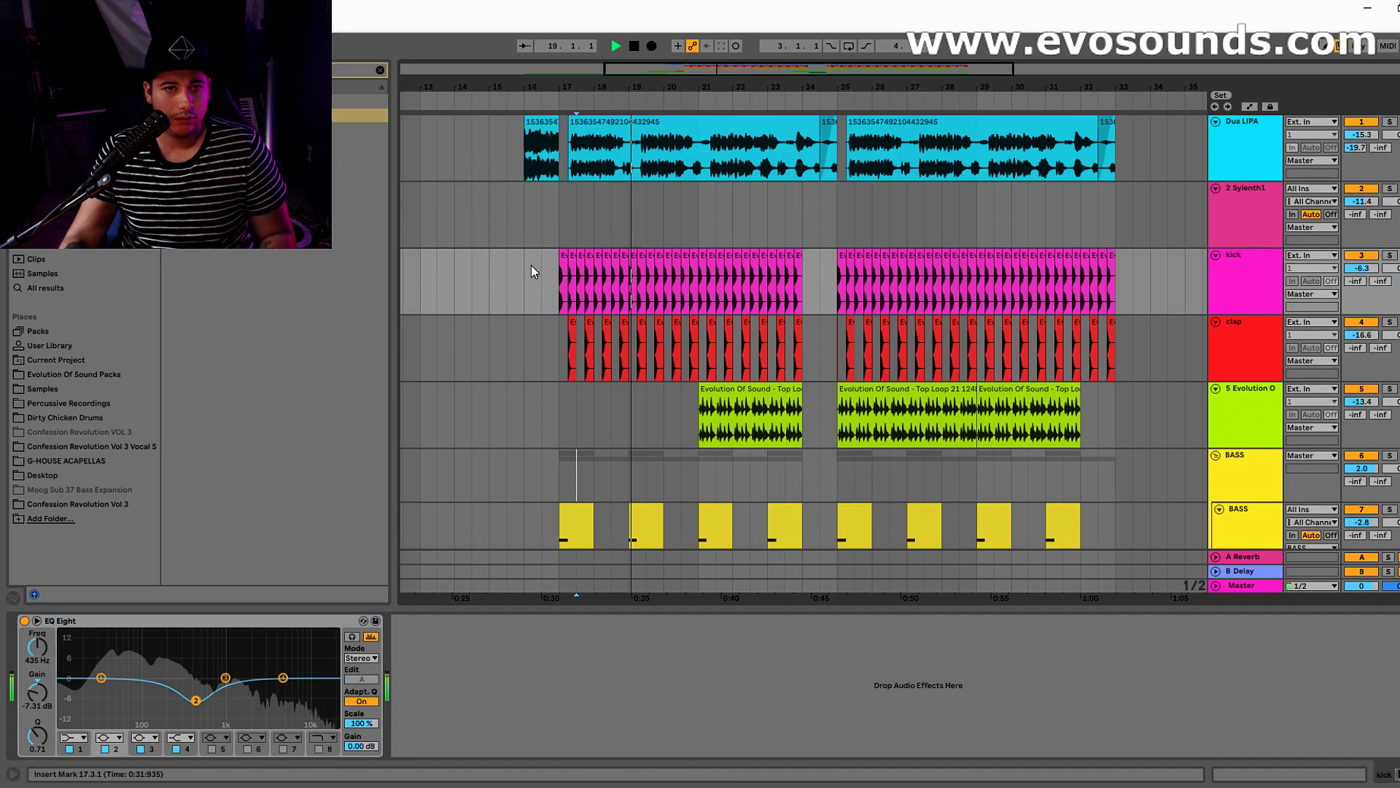
# Step: Play the arrangement from bar 16 and check the OTT settings and band meters on the BASS group
pyautogui.click(523, 233)
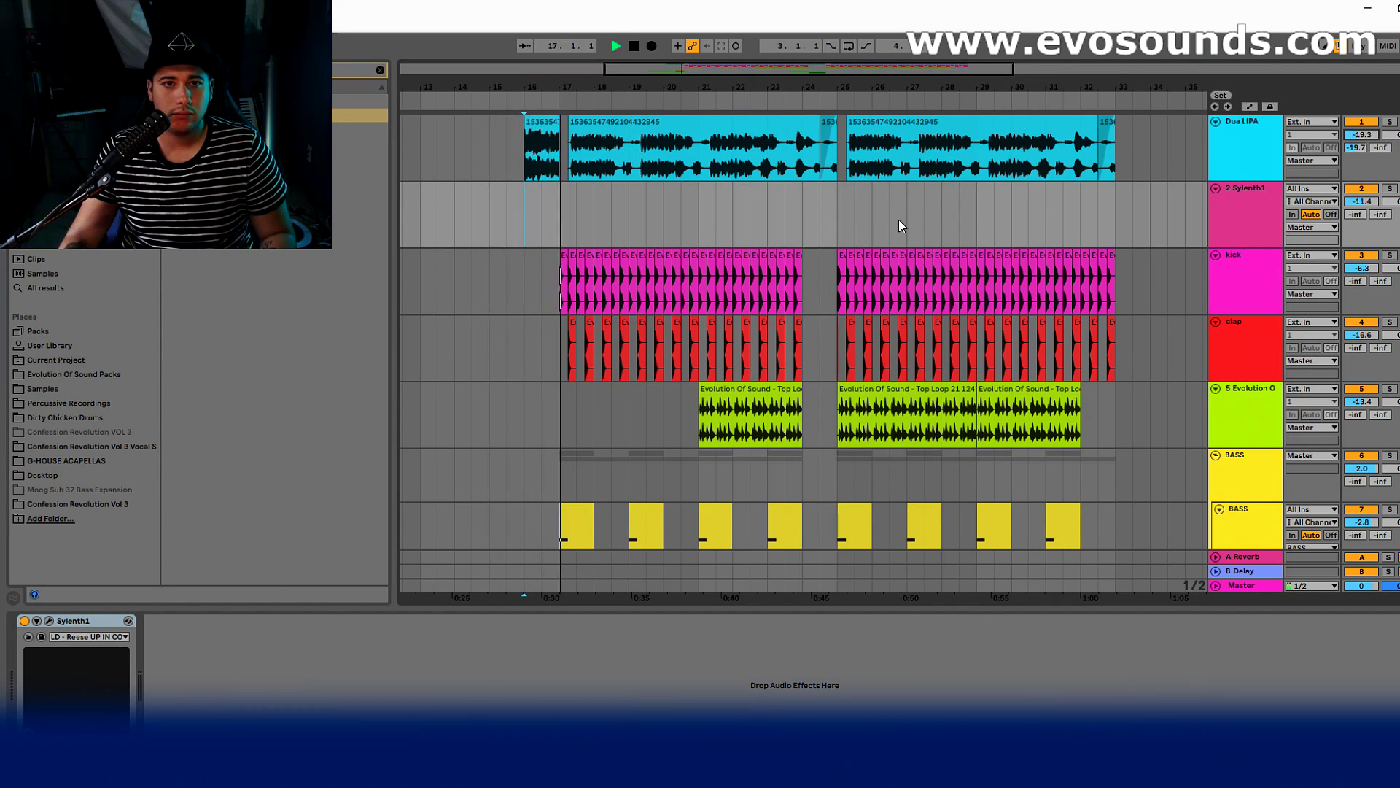
pyautogui.scroll(-6, 905, 256)
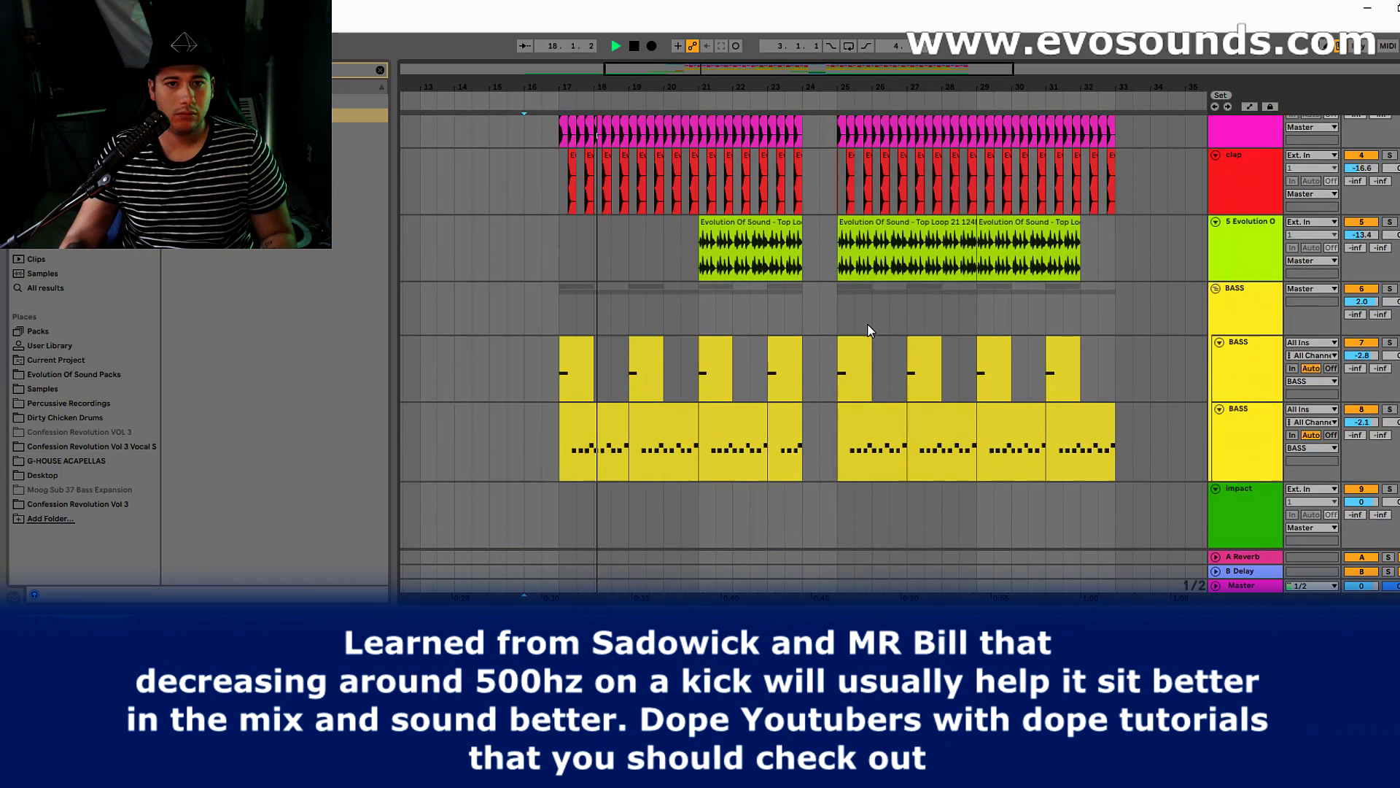
pyautogui.scroll(-2, 868, 326)
pyautogui.click(1267, 312)
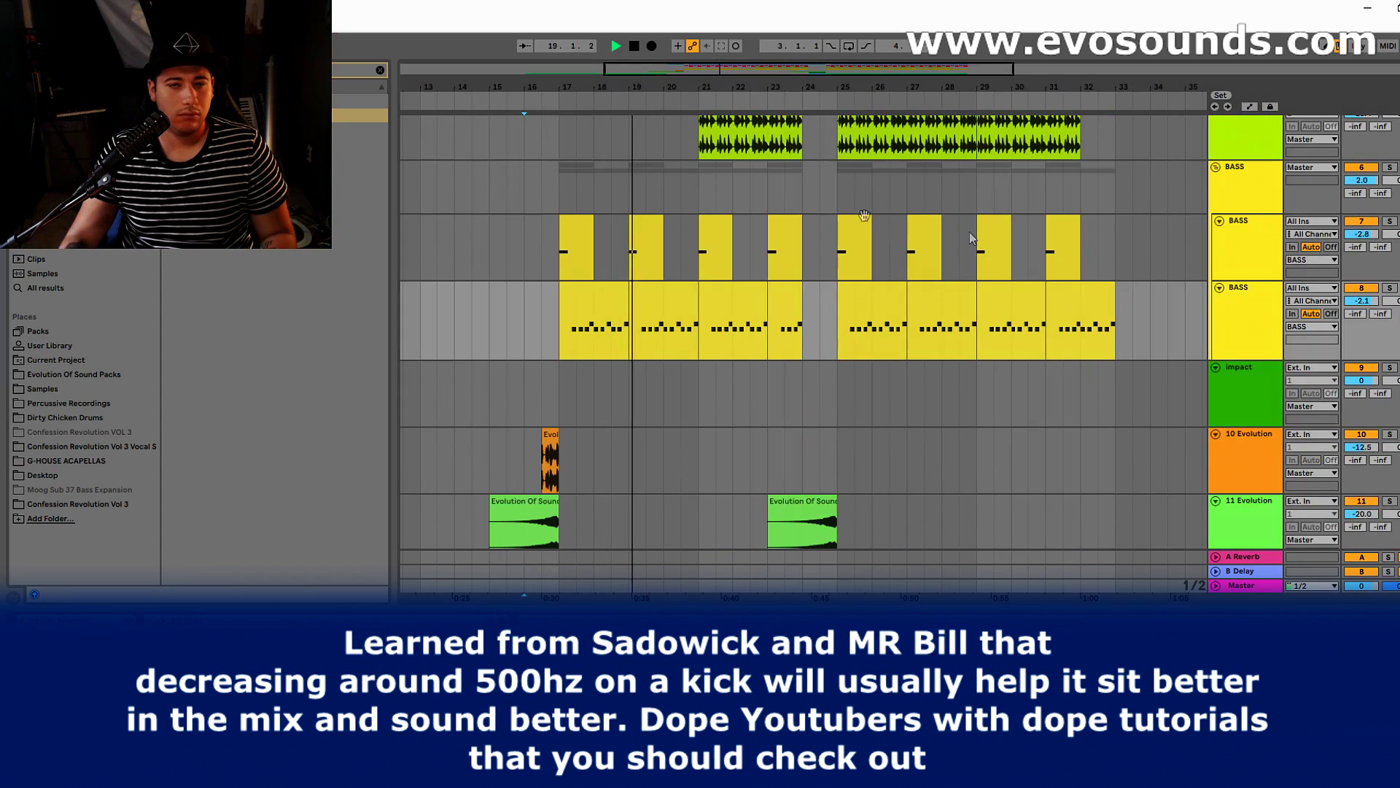
pyautogui.click(1225, 195)
pyautogui.click(302, 619)
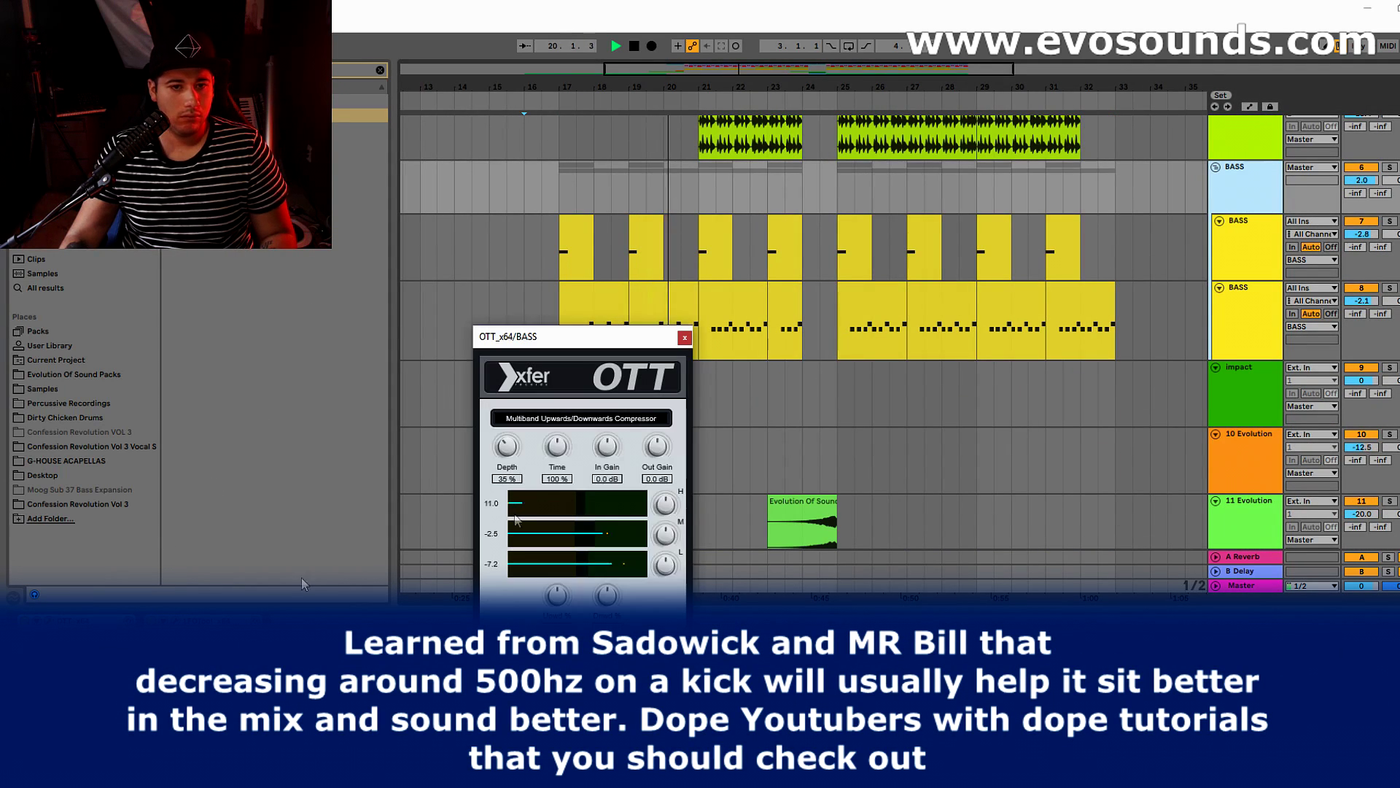
pyautogui.click(685, 338)
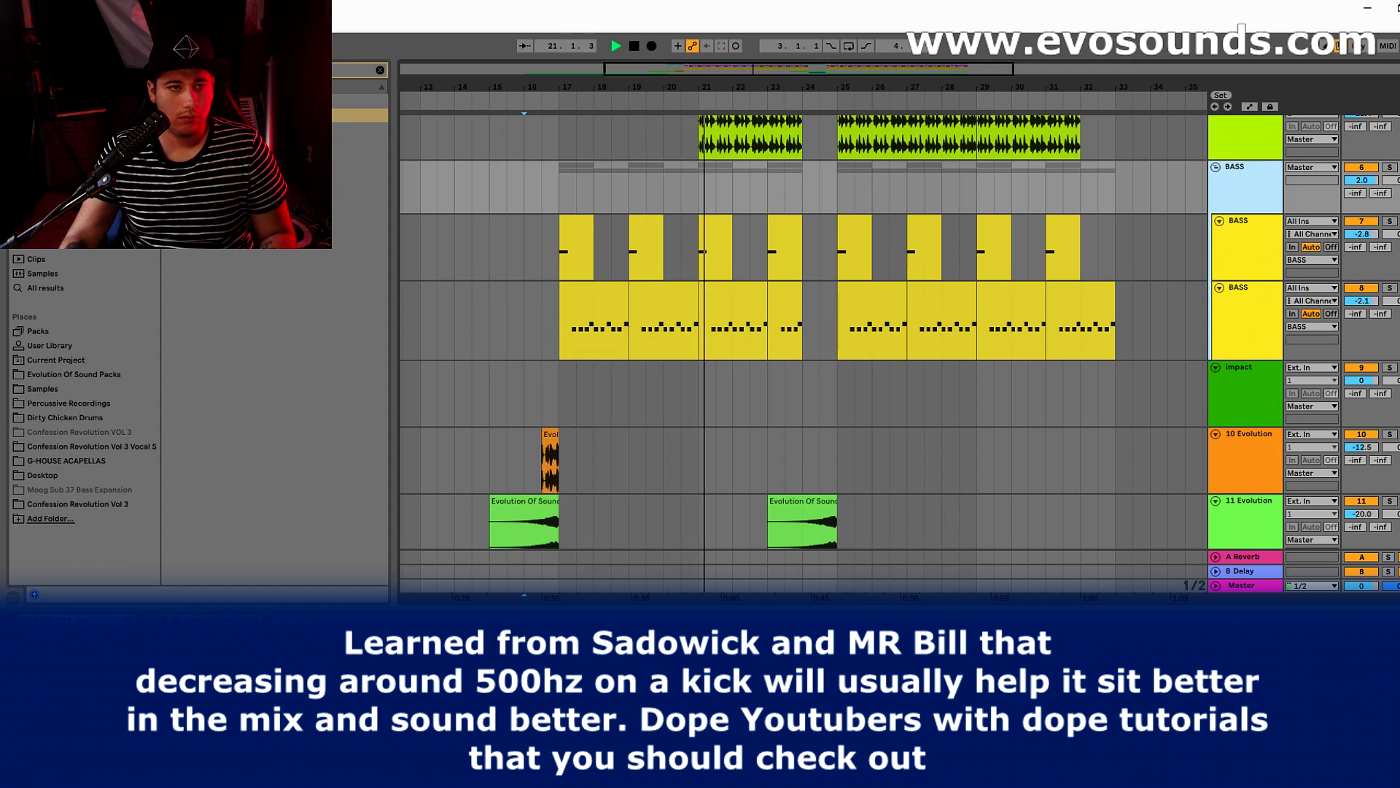
# Step: Insert RCompressor Stereo before OTT on the BASS group and open its list of factory presets
pyautogui.click(380, 70)
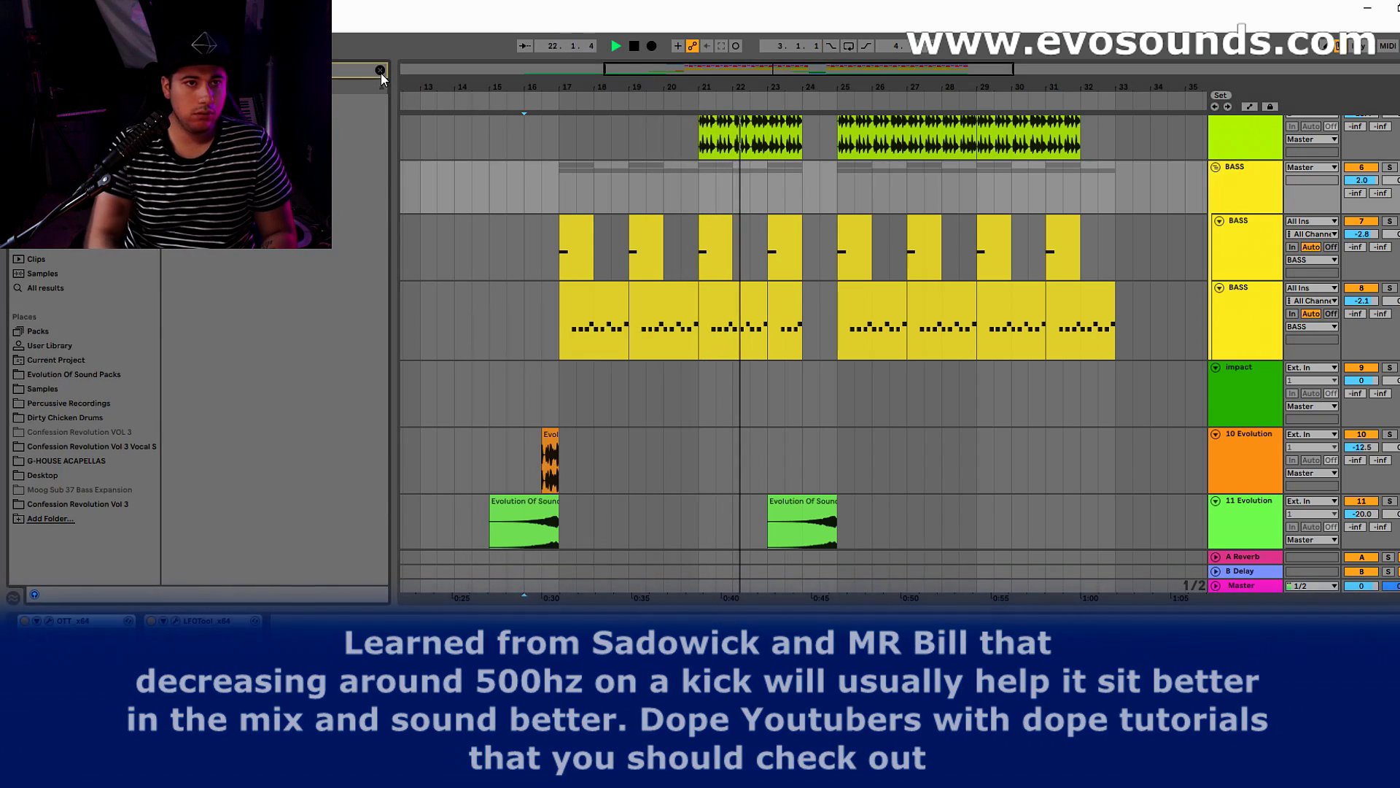
pyautogui.click(46, 246)
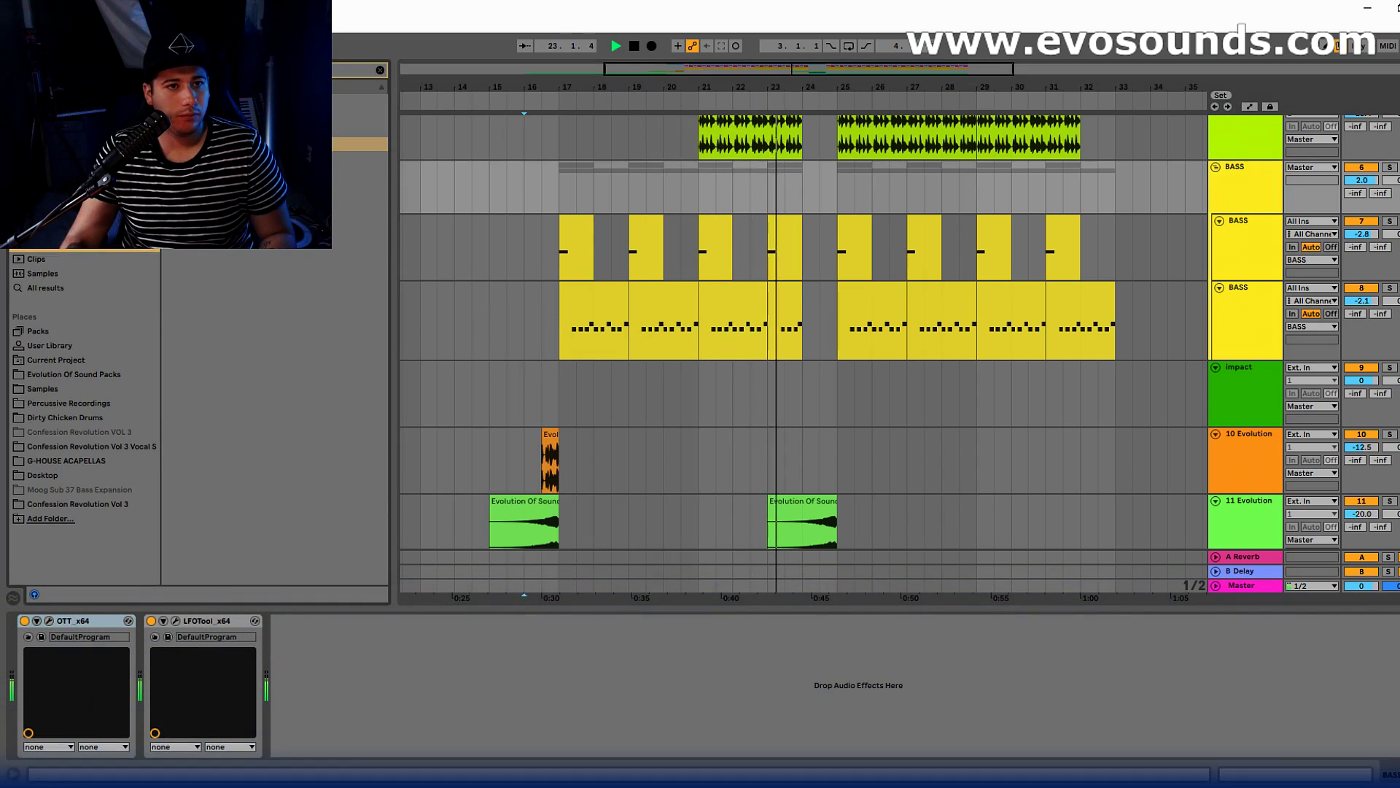
pyautogui.moveTo(219, 144); pyautogui.dragTo(53, 675)
pyautogui.press('space')
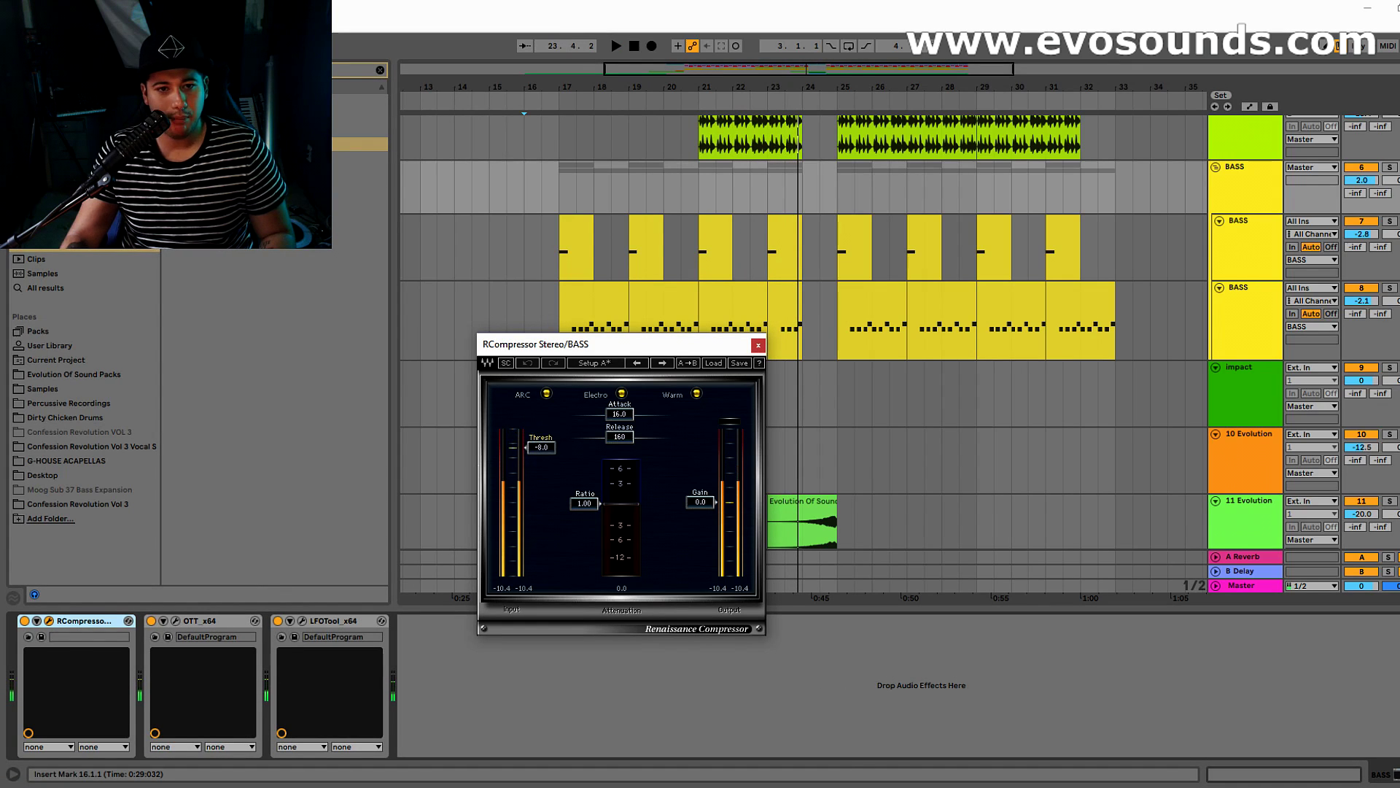
pyautogui.click(636, 373)
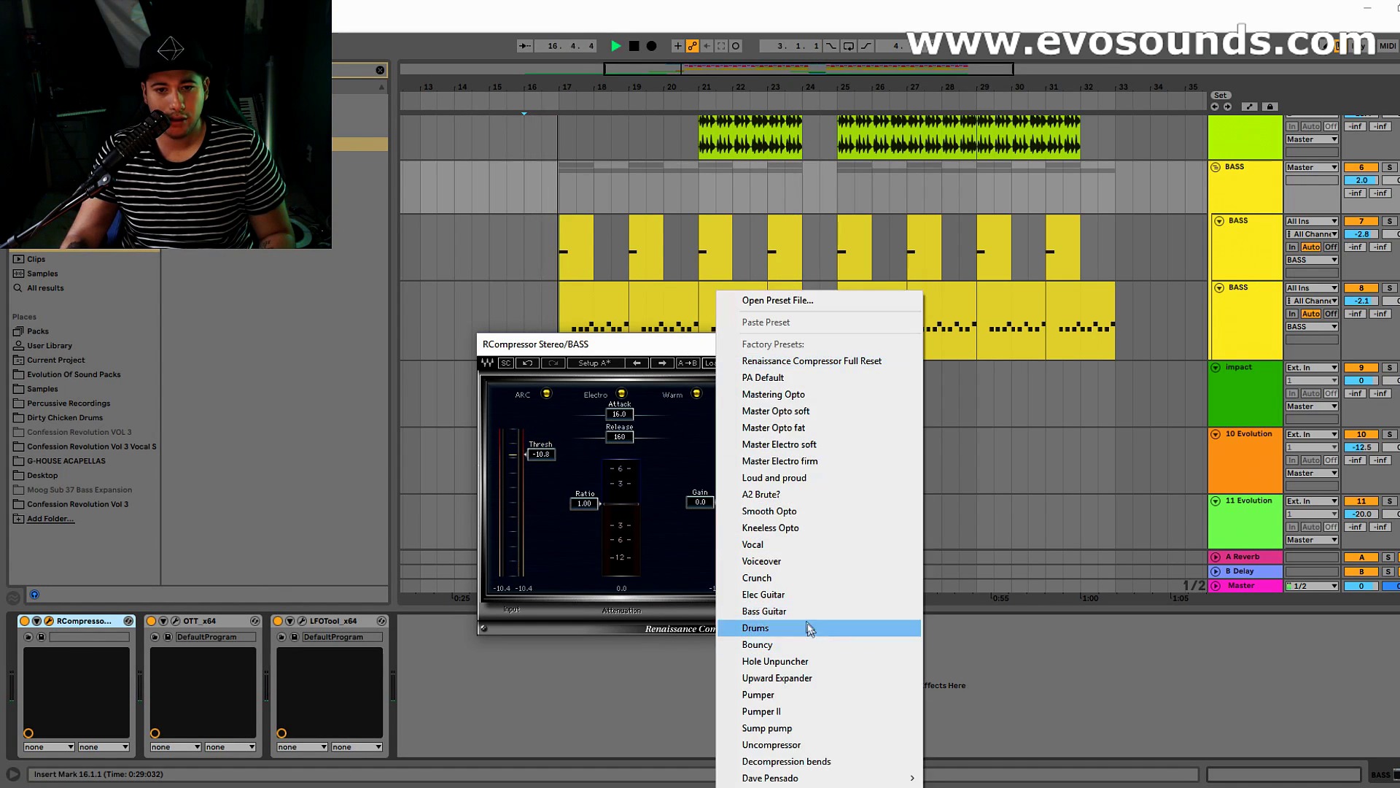
# Step: Load the Bass Guitar preset in the bass track's RCompressor, close the plugin and listen to the result
pyautogui.click(730, 624)
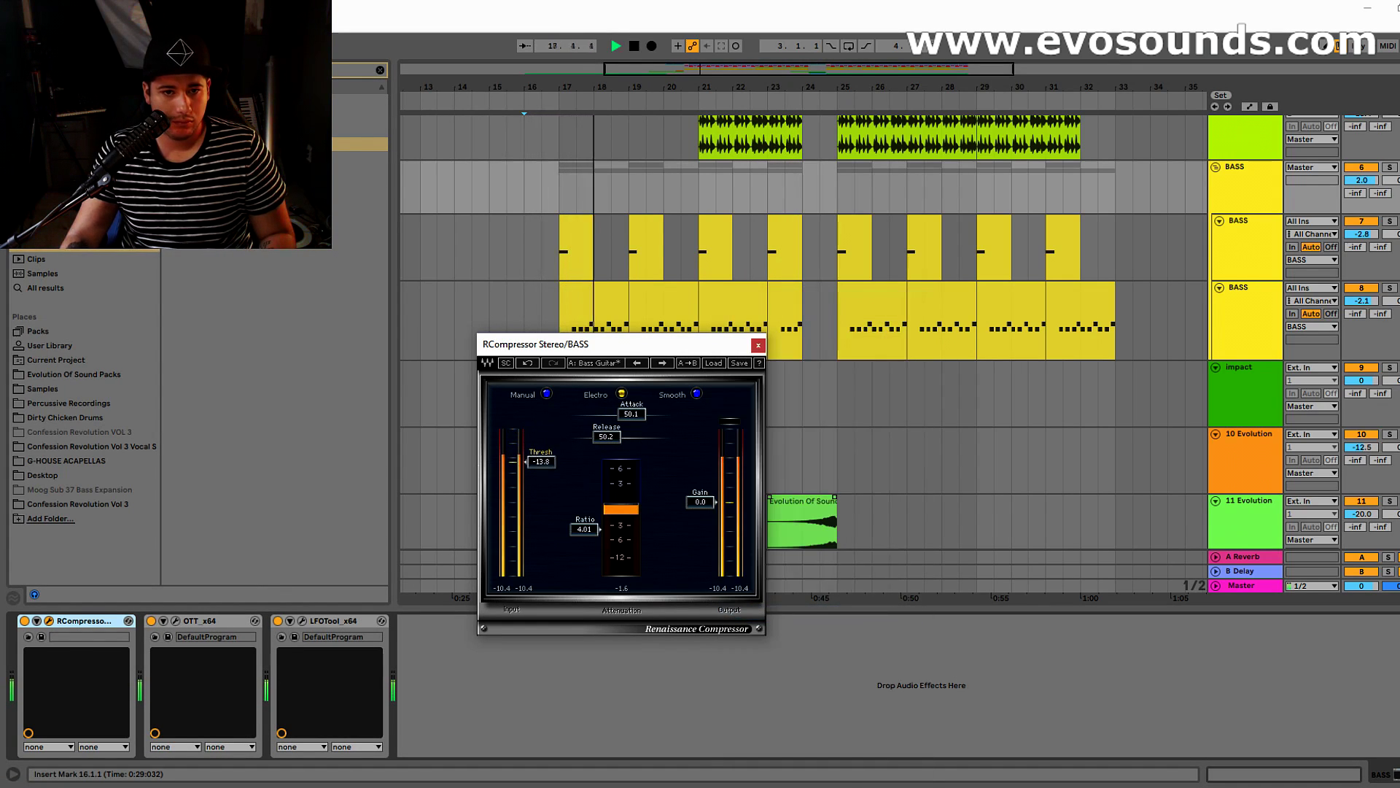
pyautogui.click(759, 345)
pyautogui.scroll(3, 807, 380)
pyautogui.scroll(-2, 807, 400)
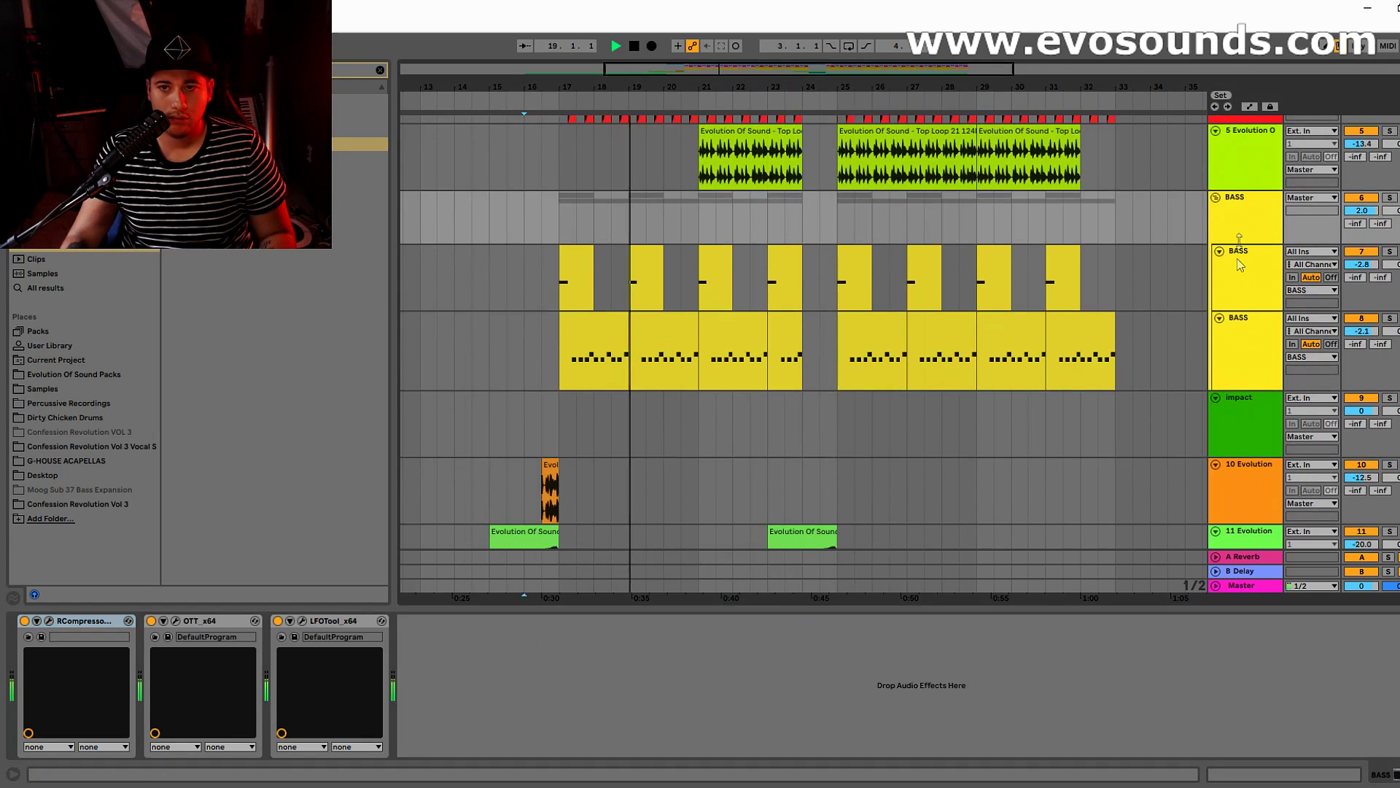
pyautogui.scroll(3, 782, 427)
pyautogui.press('space')
pyautogui.scroll(-3, 1238, 432)
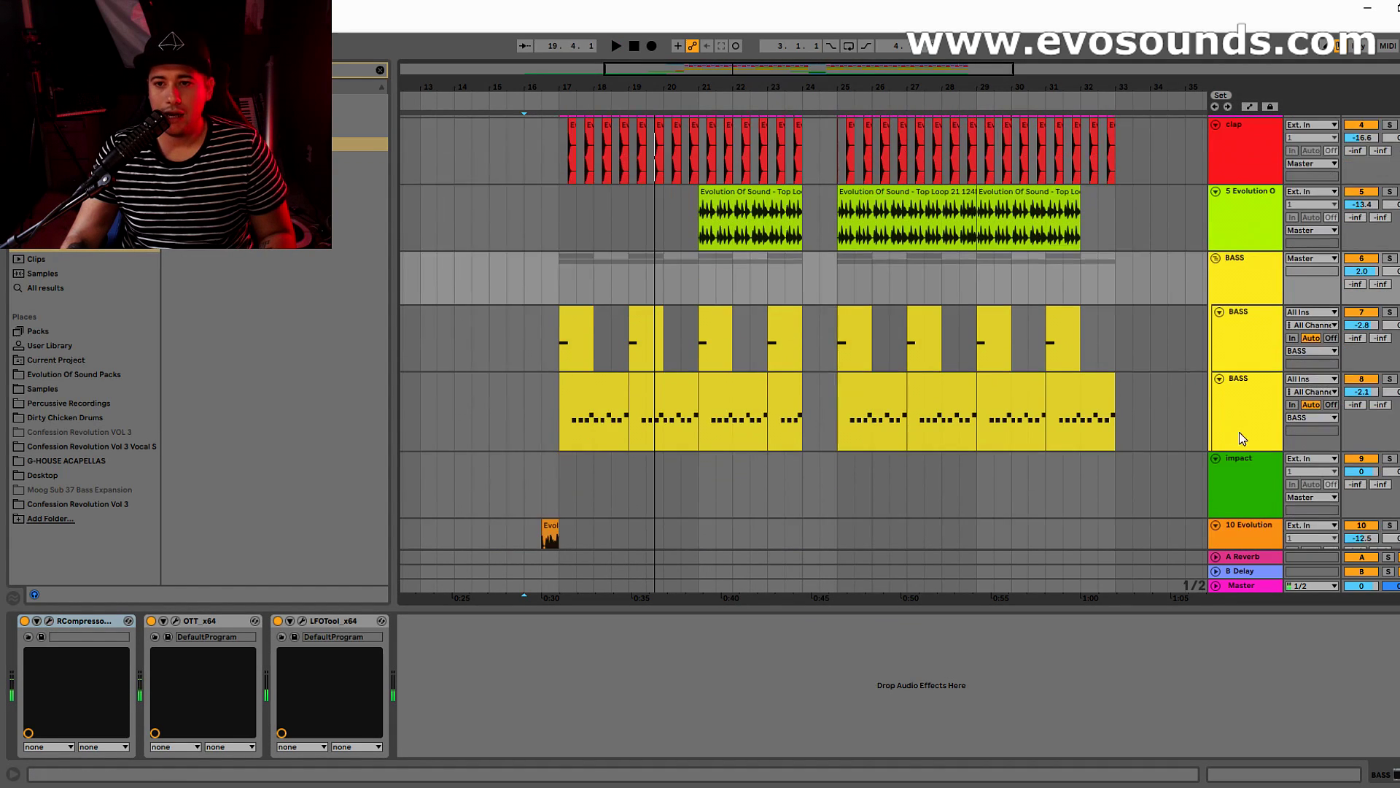
# Step: Collapse the BASS group and insert a MIDI track named LEAD beneath it
pyautogui.click(1216, 197)
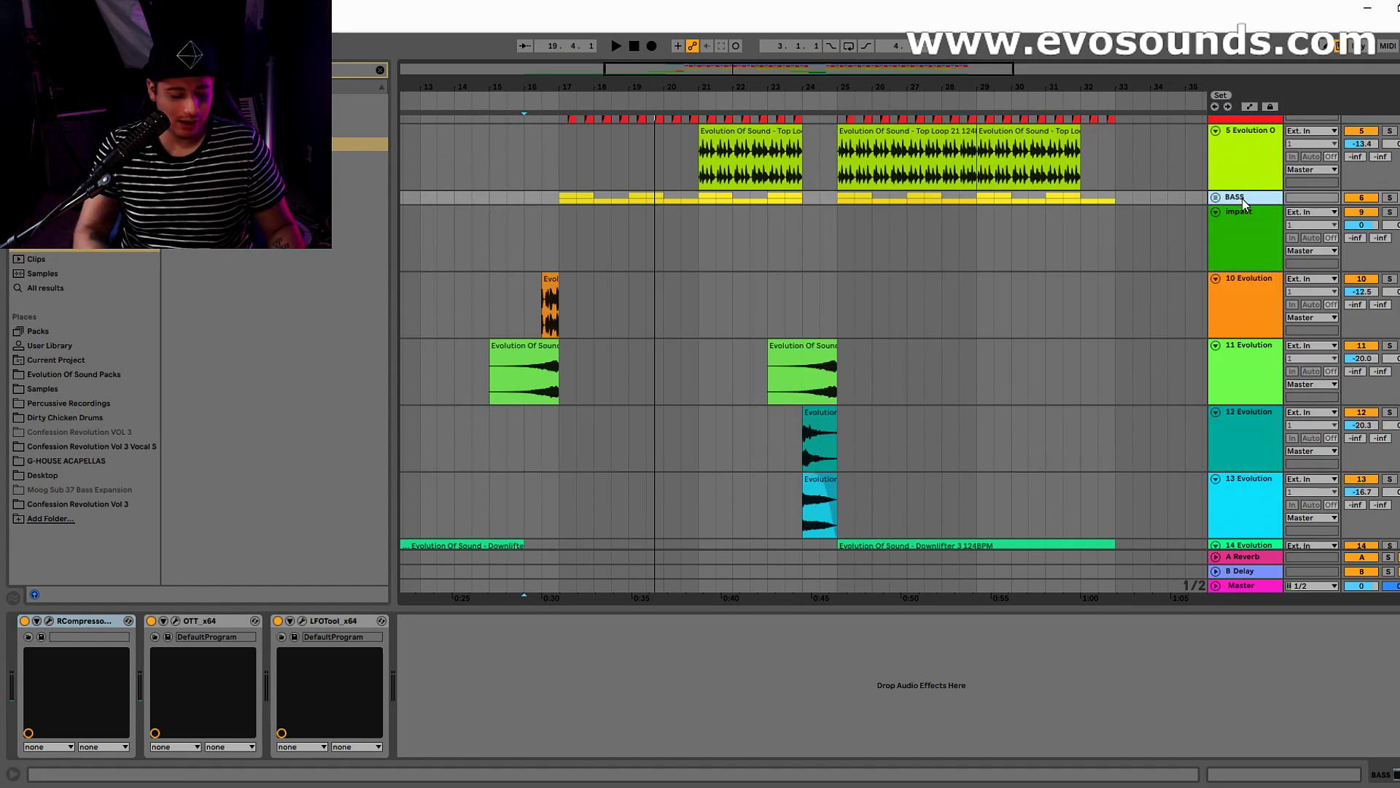
pyautogui.hotkey('ctrl', 'shift', 't')
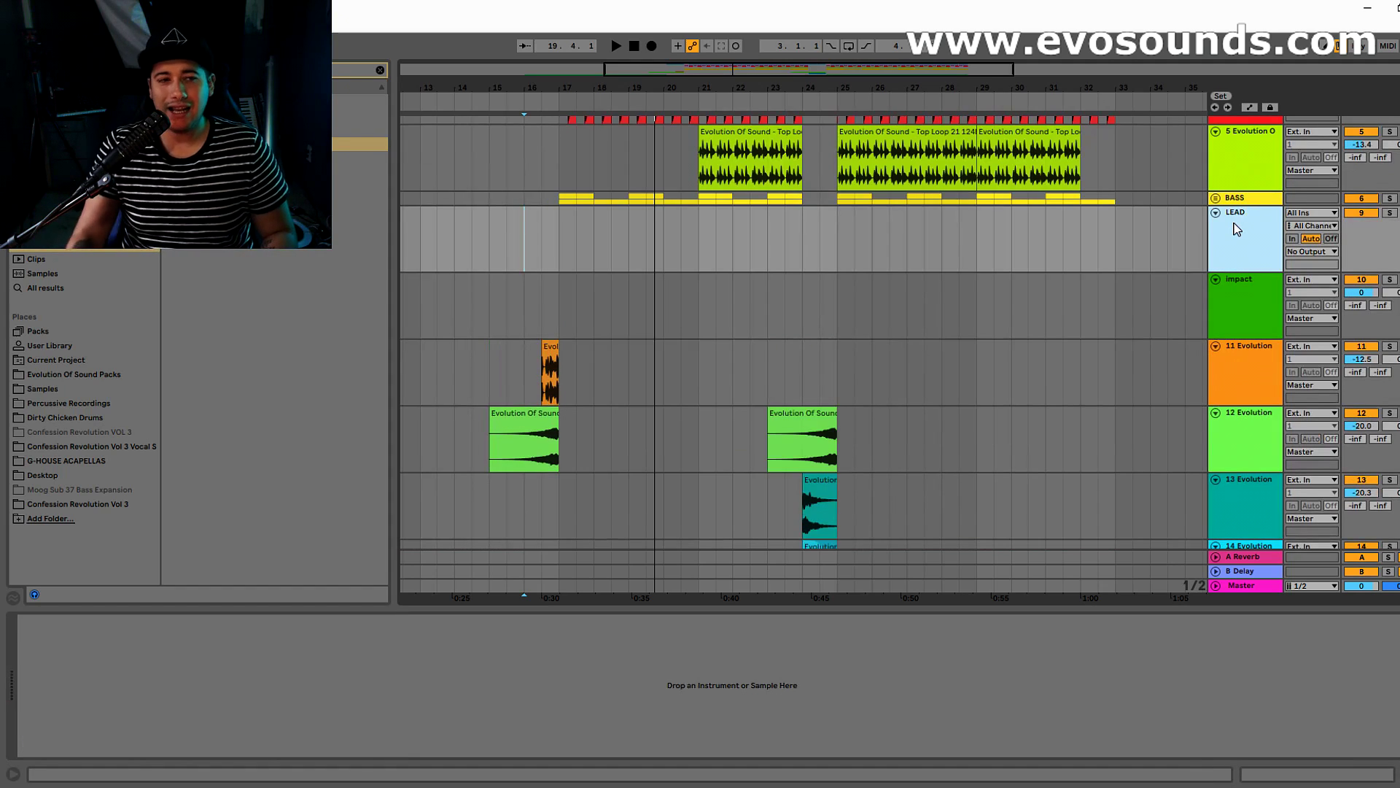
# Step: Load Serum on the LEAD track with the LD - Vocal preset from Confession Revolution Vol 3 and set the track volume to -13.4 dB
pyautogui.click(380, 70)
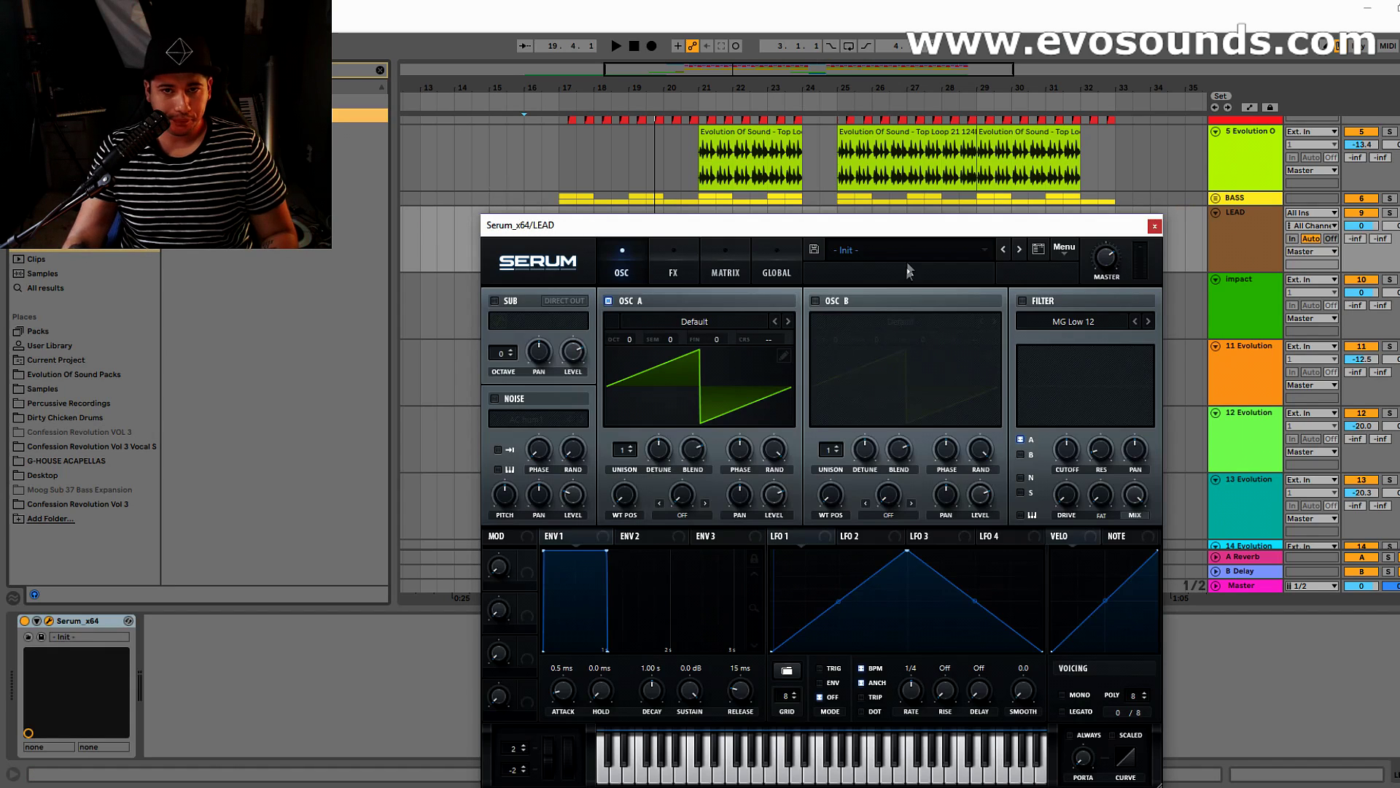
pyautogui.click(910, 250)
pyautogui.moveTo(959, 340)
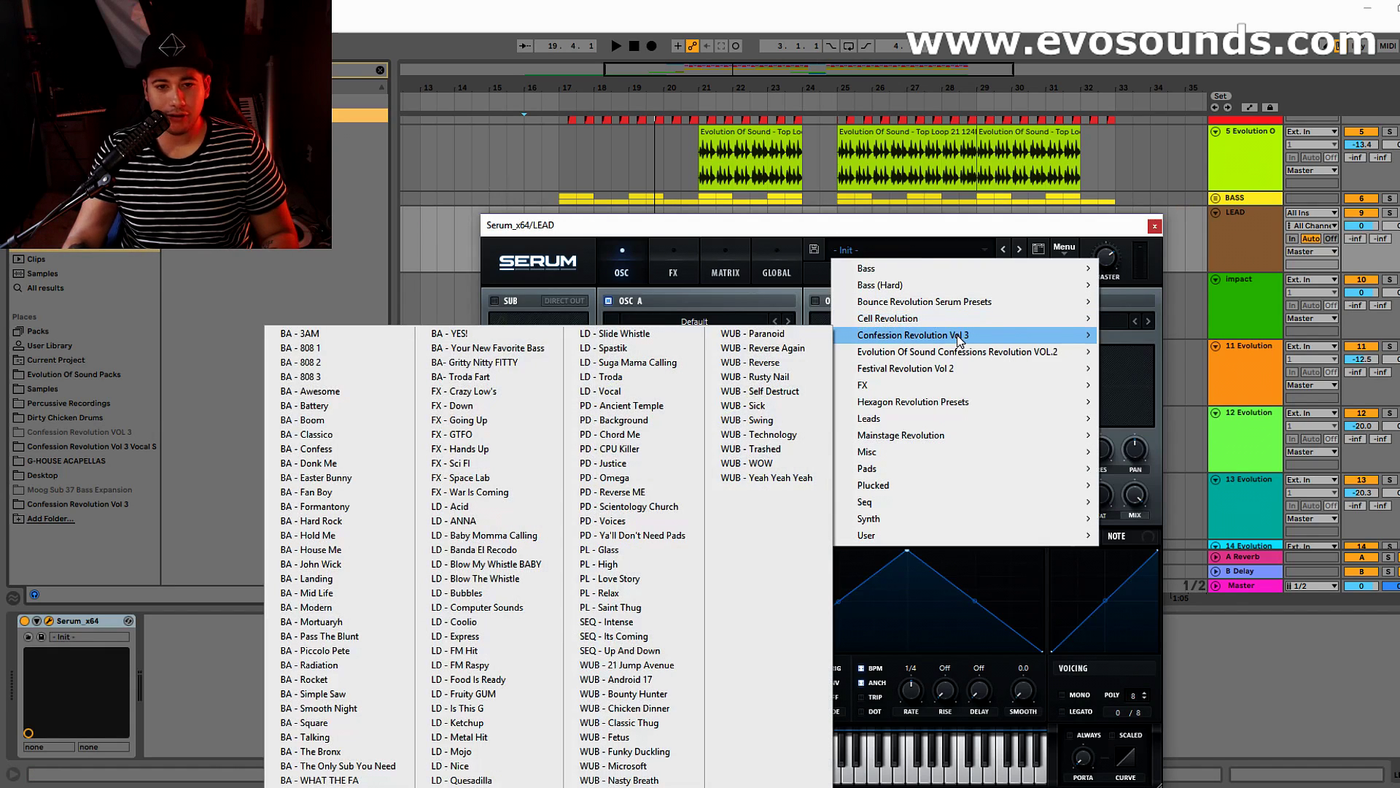
pyautogui.click(577, 391)
pyautogui.click(1155, 226)
pyautogui.moveTo(1361, 225); pyautogui.dragTo(1362, 245)
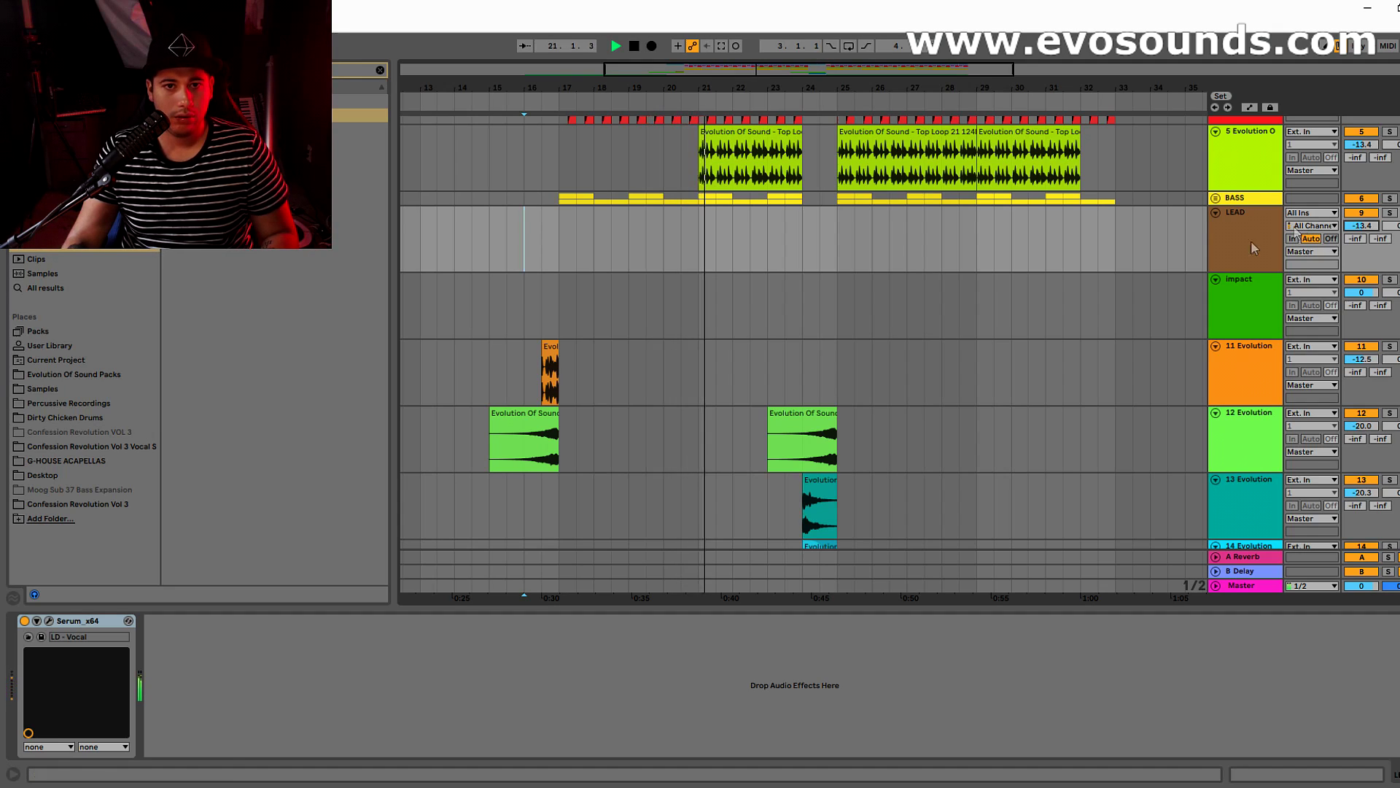
# Step: Create an eight-bar MIDI clip on the LEAD track from bar 17 to bar 25 and enlarge its note editor
pyautogui.moveTo(566, 240); pyautogui.dragTo(824, 241)
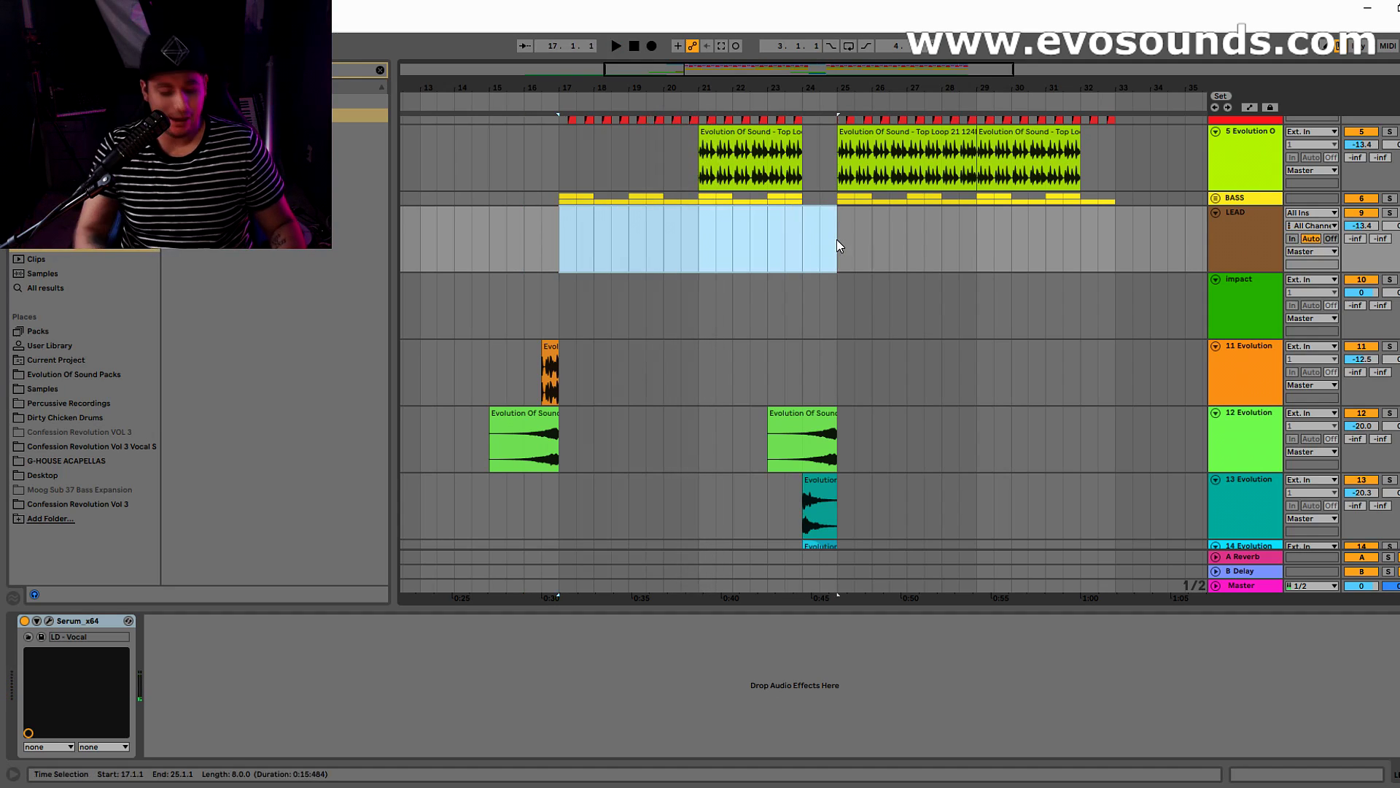
pyautogui.hotkey('ctrl', 'shift', 'm')
pyautogui.moveTo(584, 607); pyautogui.dragTo(594, 388)
# Step: Draw quarter-bar E3 notes at the starts of clip bars 1, 2 and 3, plus an F3 at 2.4
pyautogui.moveTo(200, 518); pyautogui.dragTo(226, 519)
pyautogui.press('d')
pyautogui.scroll(3, 292, 553)
pyautogui.press('x')
pyautogui.press('d')
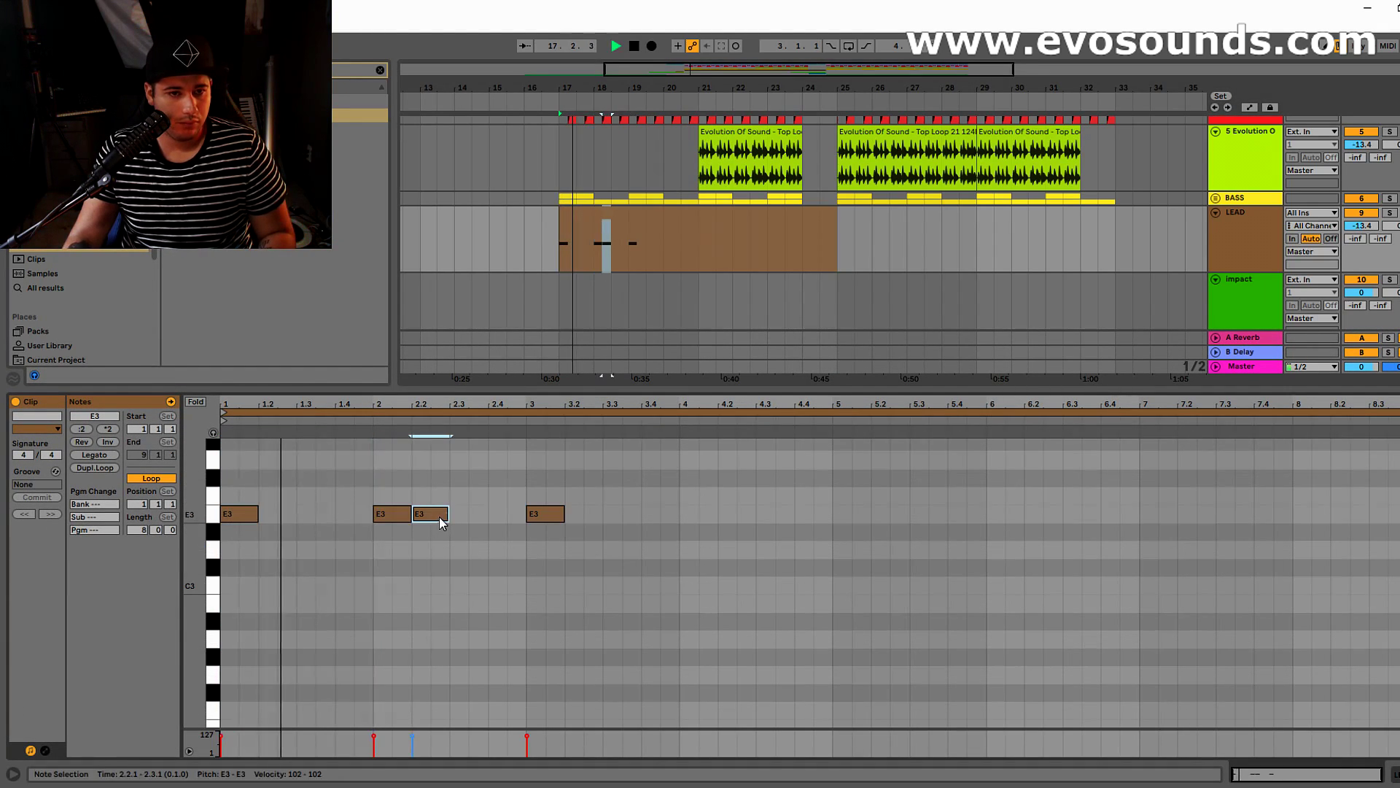
pyautogui.doubleClick(505, 496)
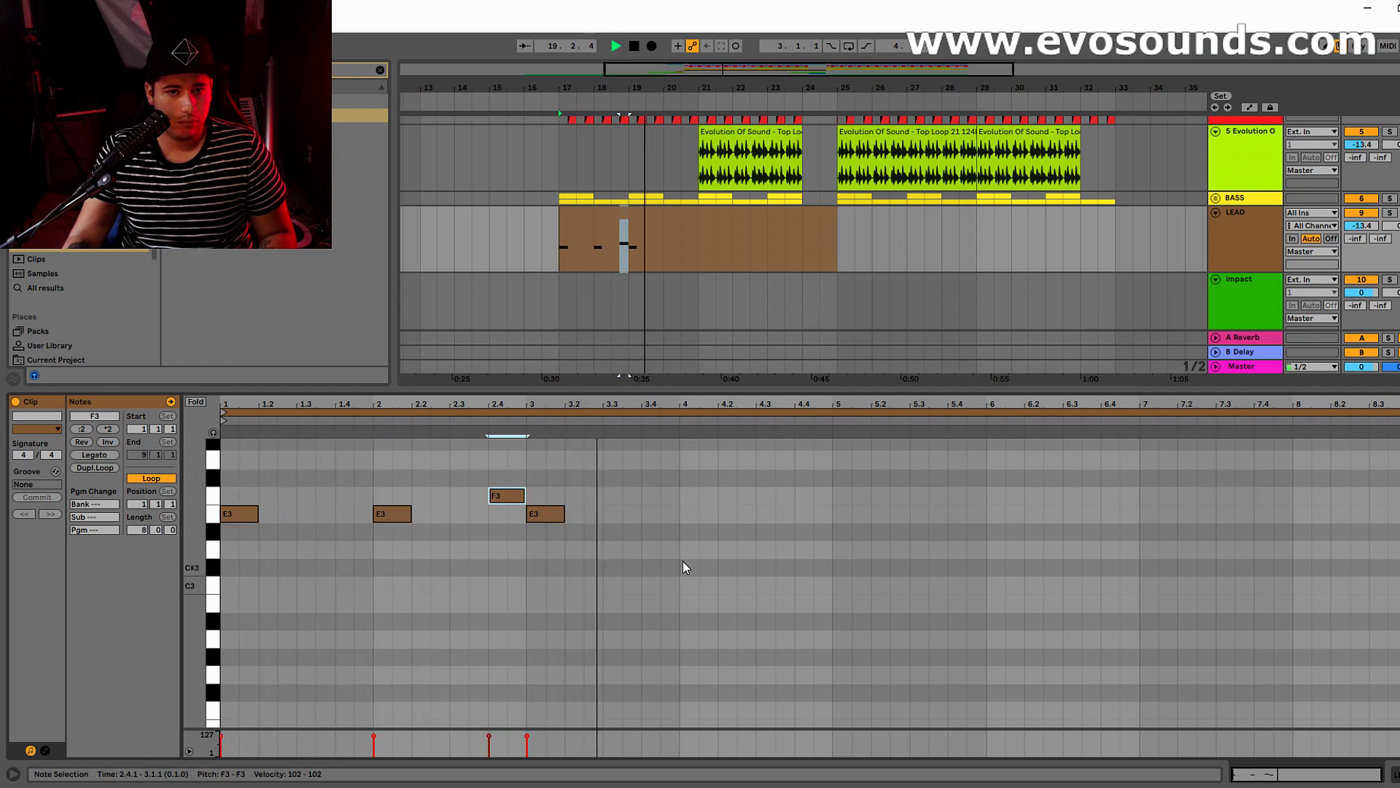
# Step: Duplicate the first two bars of lead notes into bars 3 and 4, and set the LEAD volume to -16.4 dB
pyautogui.moveTo(521, 559); pyautogui.dragTo(226, 490)
pyautogui.hotkey('ctrl', 'd')
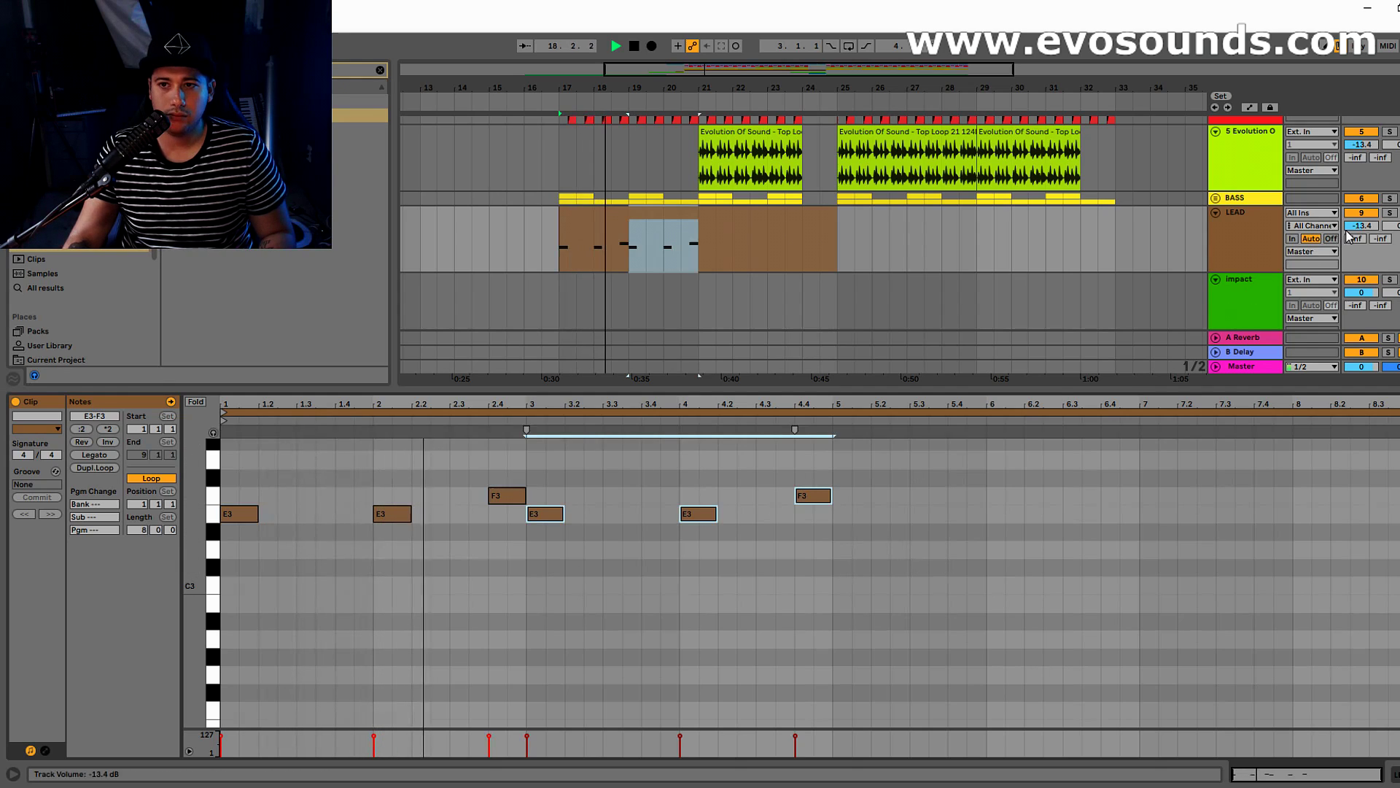
pyautogui.moveTo(1361, 226); pyautogui.dragTo(1361, 240)
pyautogui.doubleClick(1250, 241)
pyautogui.press('space')
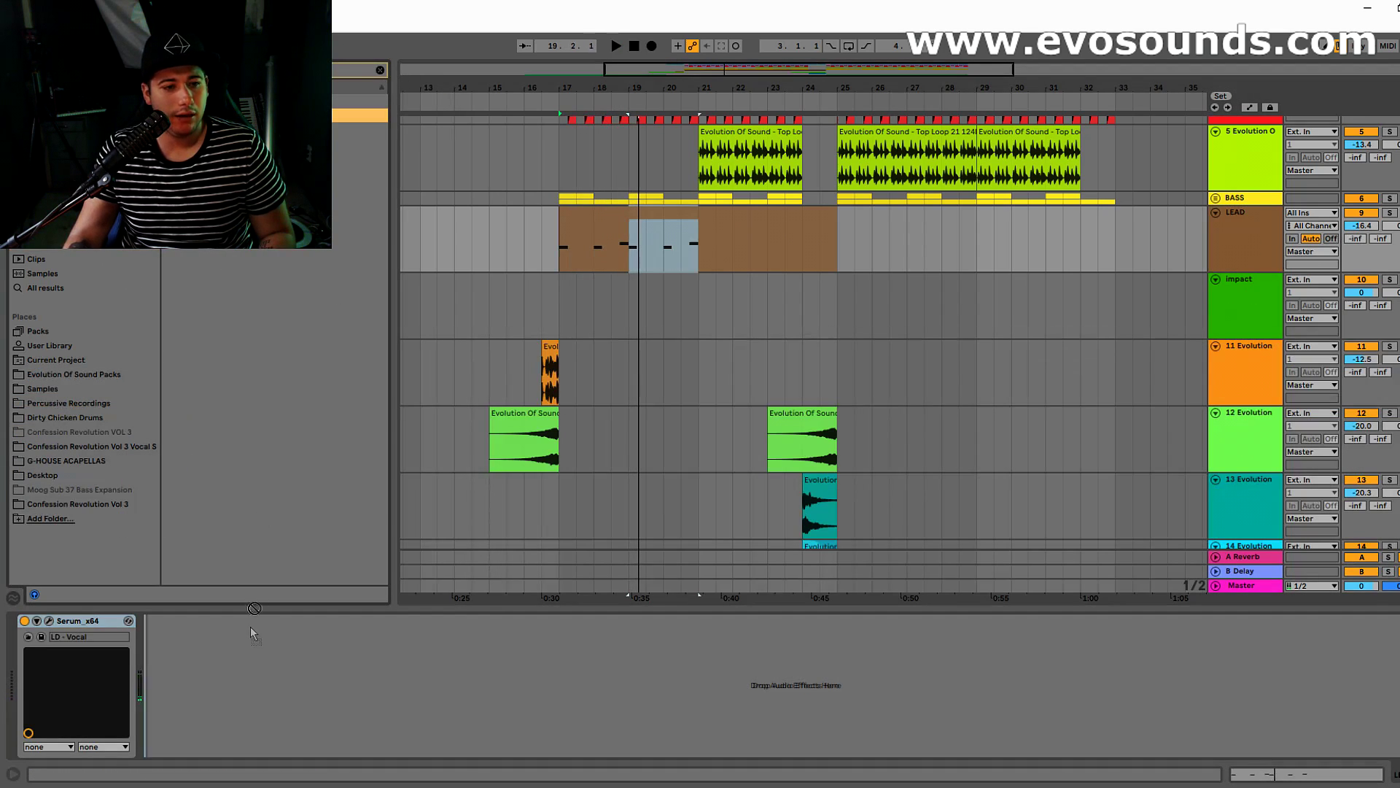
# Step: Add EQ Eight after Serum on the LEAD track and set band 2 to a low cut at 352 Hz
pyautogui.moveTo(251, 628); pyautogui.dragTo(290, 678)
pyautogui.click(296, 679)
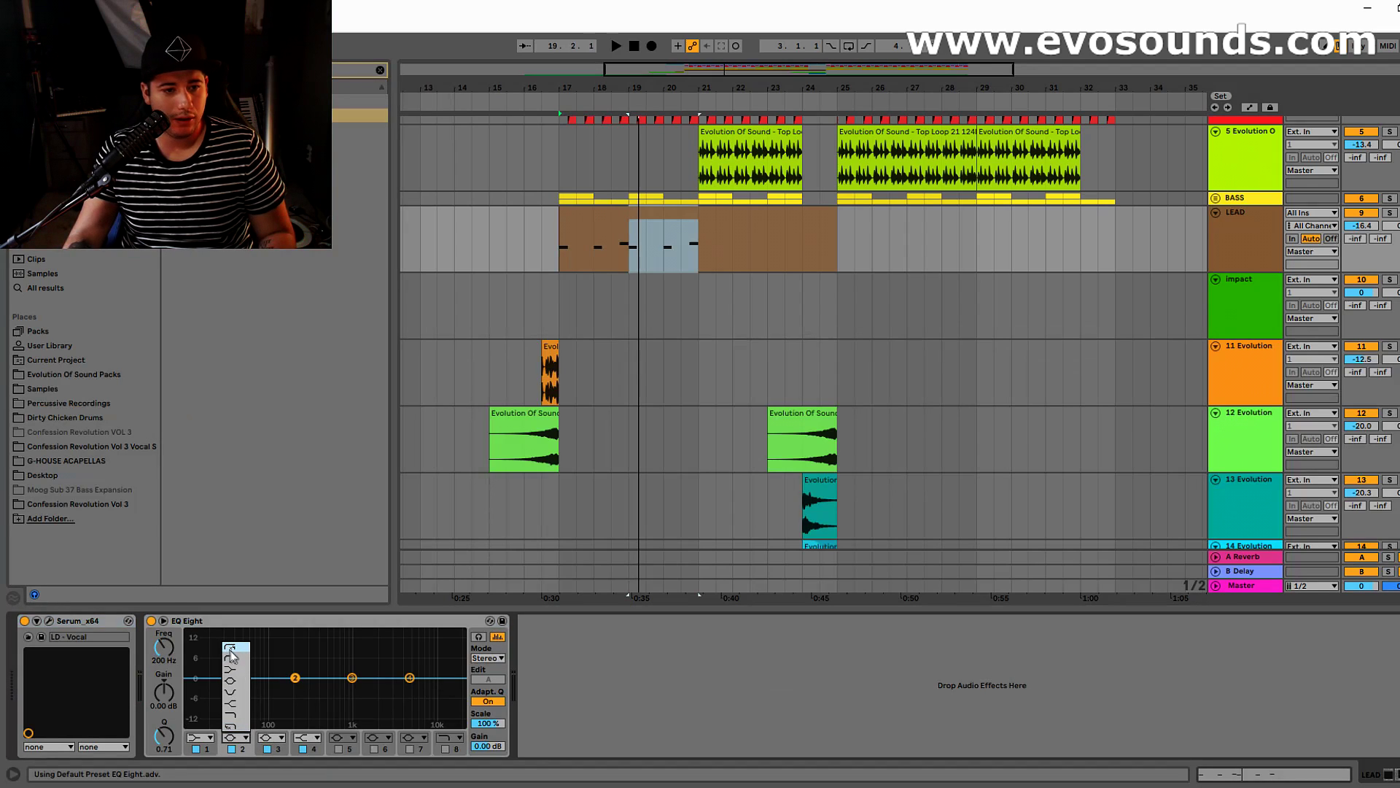
pyautogui.click(231, 649)
pyautogui.press('space')
pyautogui.moveTo(308, 692); pyautogui.dragTo(315, 691)
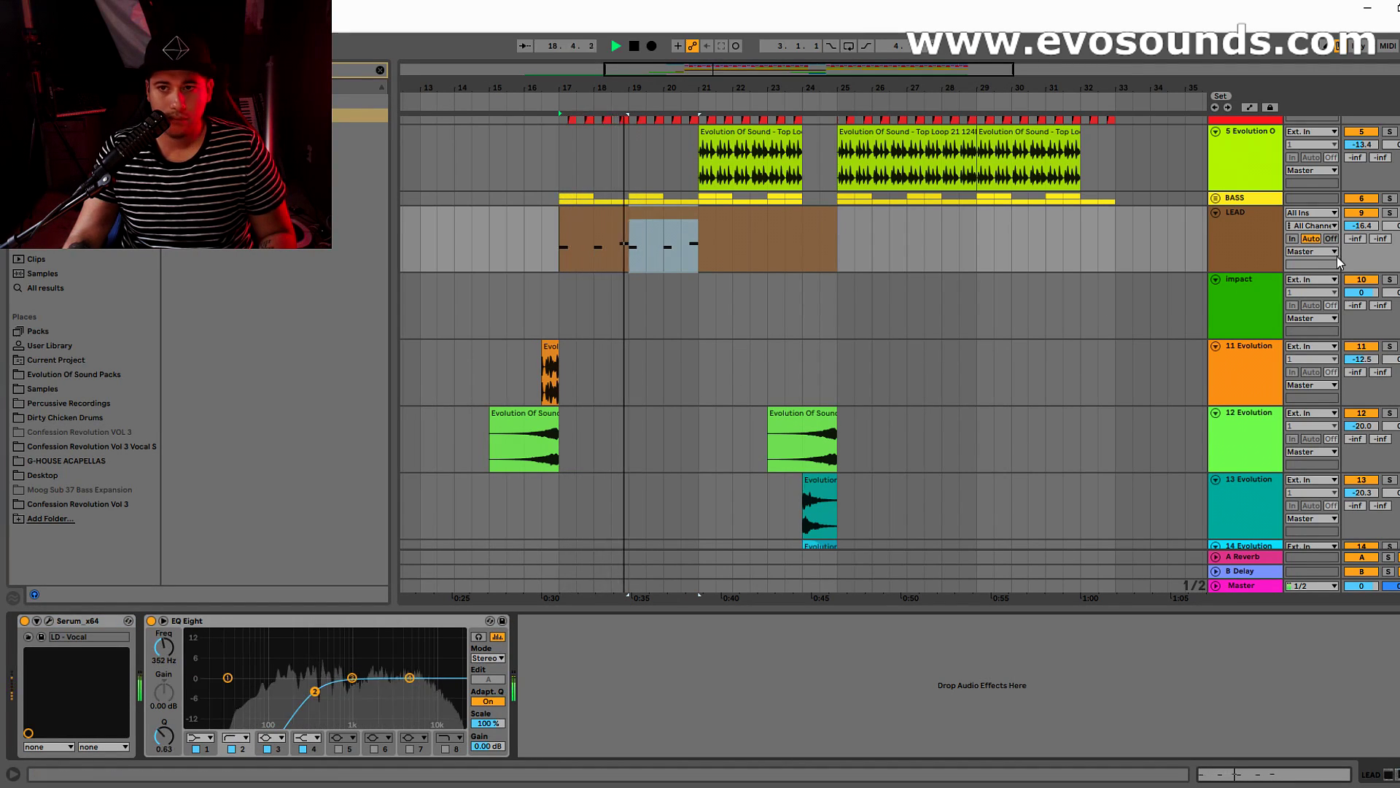
# Step: Set the LEAD track volume to -21.0 dB while listening, and stop playback
pyautogui.moveTo(1361, 225); pyautogui.dragTo(1360, 242)
pyautogui.click(1253, 240)
pyautogui.press('space')
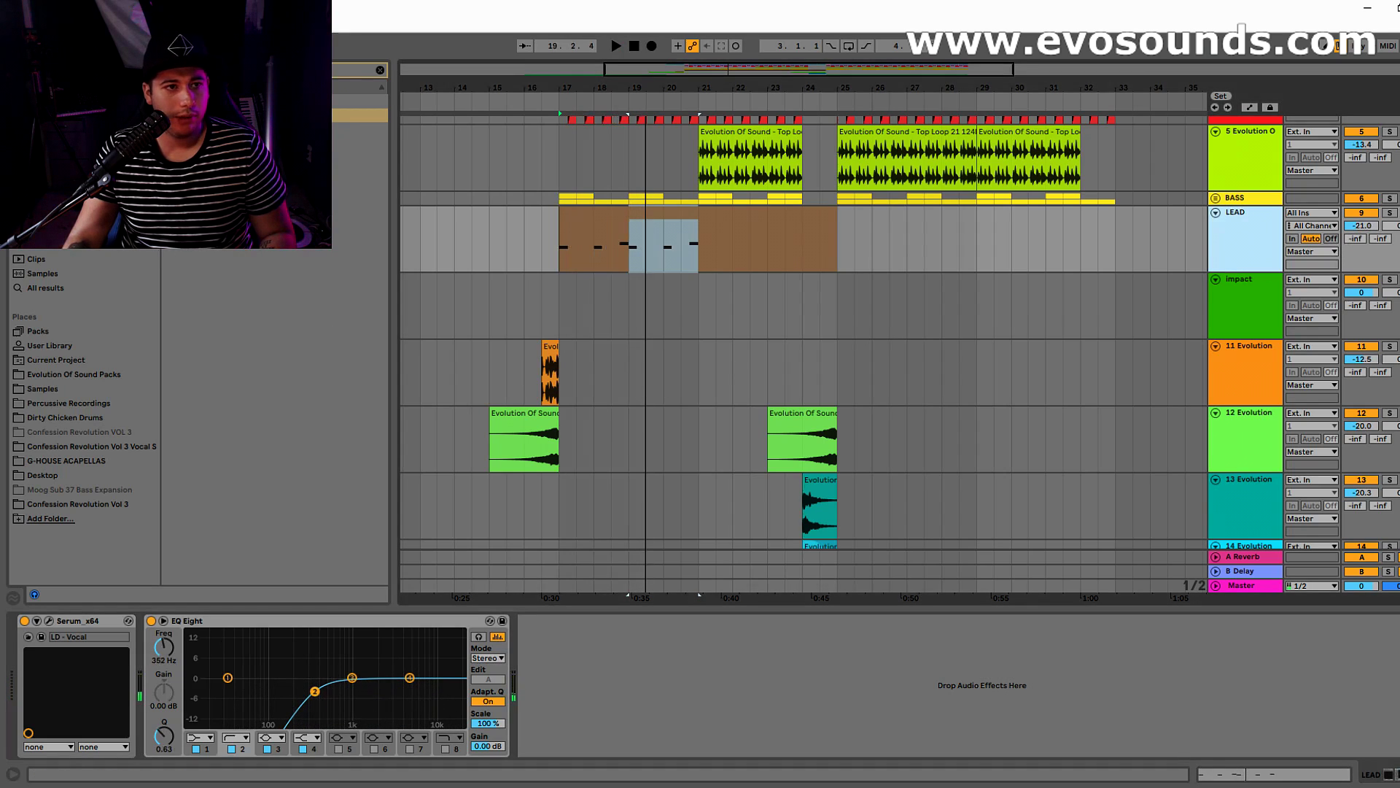
# Step: Insert Reverb between Serum and EQ Eight on the LEAD track and set its dry/wet to 44%
pyautogui.click(380, 70)
pyautogui.moveTo(430, 476); pyautogui.dragTo(219, 702)
pyautogui.press('space')
pyautogui.moveTo(502, 735); pyautogui.dragTo(508, 746)
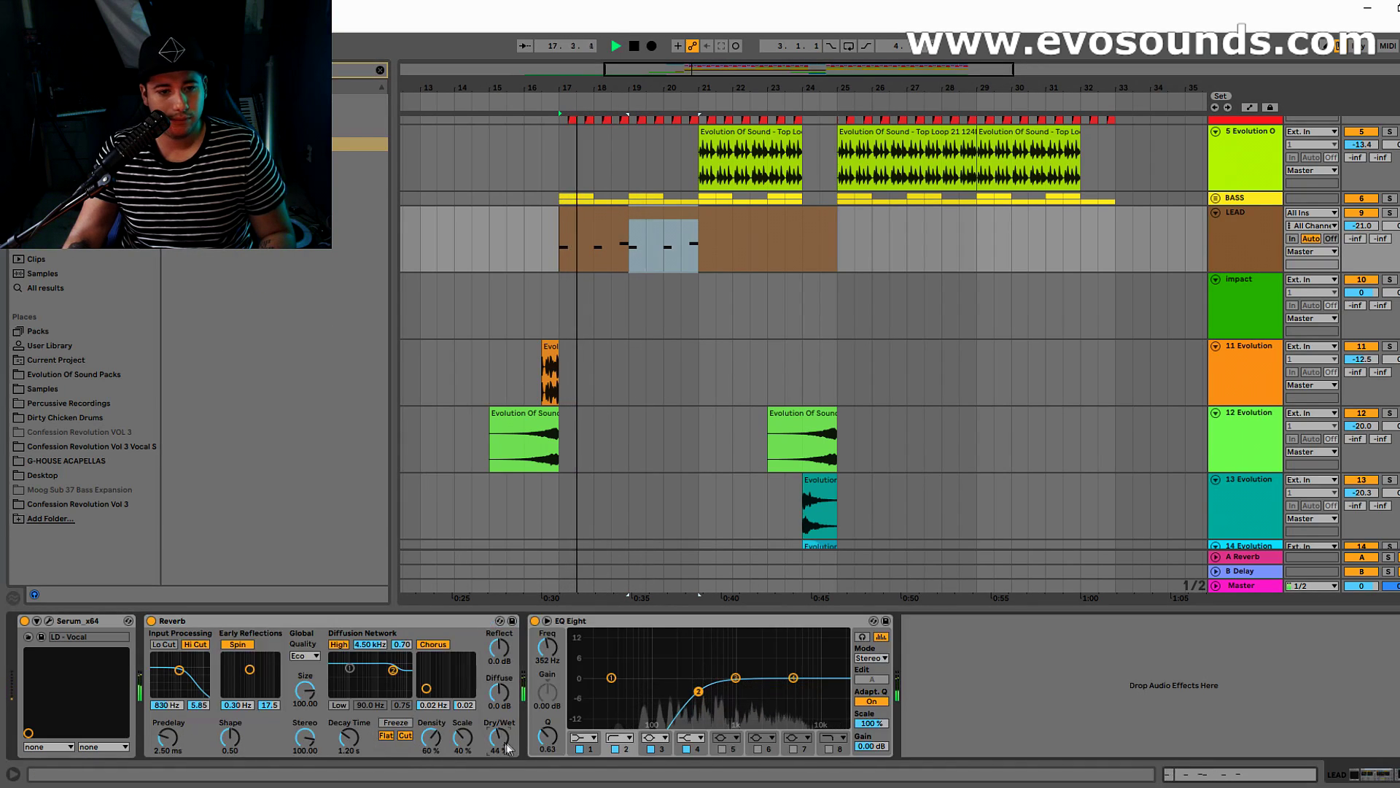
# Step: Set the reverb to High quality, size 12.66 and decay 1.92 s, with both input cuts enabled and the input filter at 1.24 kHz
pyautogui.moveTo(308, 693); pyautogui.dragTo(309, 733)
pyautogui.click(305, 655)
pyautogui.click(302, 693)
pyautogui.click(194, 646)
pyautogui.click(167, 644)
pyautogui.click(196, 645)
pyautogui.moveTo(180, 670); pyautogui.dragTo(182, 671)
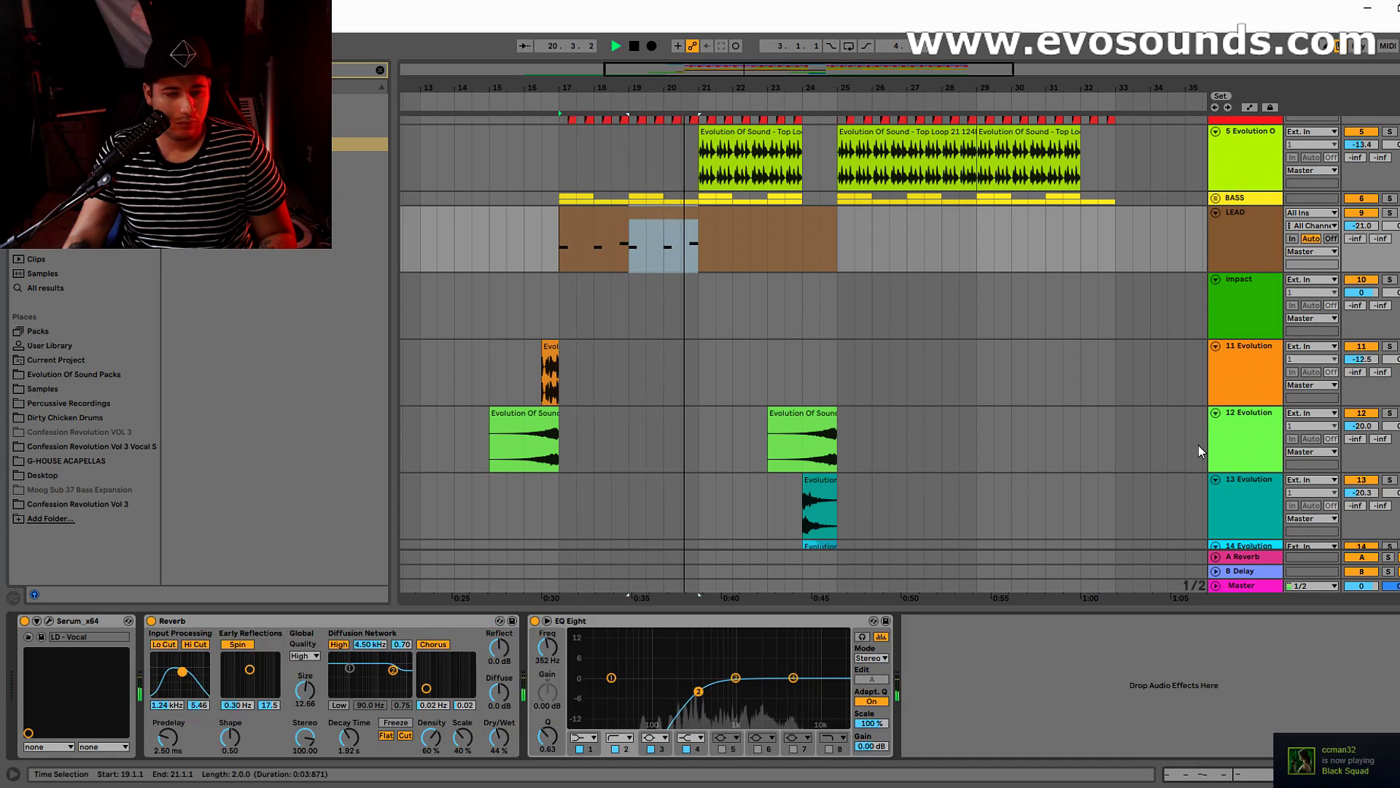
# Step: Duplicate the first four bars of the LEAD clip into bars 21 to 25 and set the track volume to -14.3 dB
pyautogui.moveTo(1359, 226); pyautogui.dragTo(1358, 212)
pyautogui.moveTo(706, 251); pyautogui.dragTo(561, 251)
pyautogui.hotkey('ctrl', 'd')
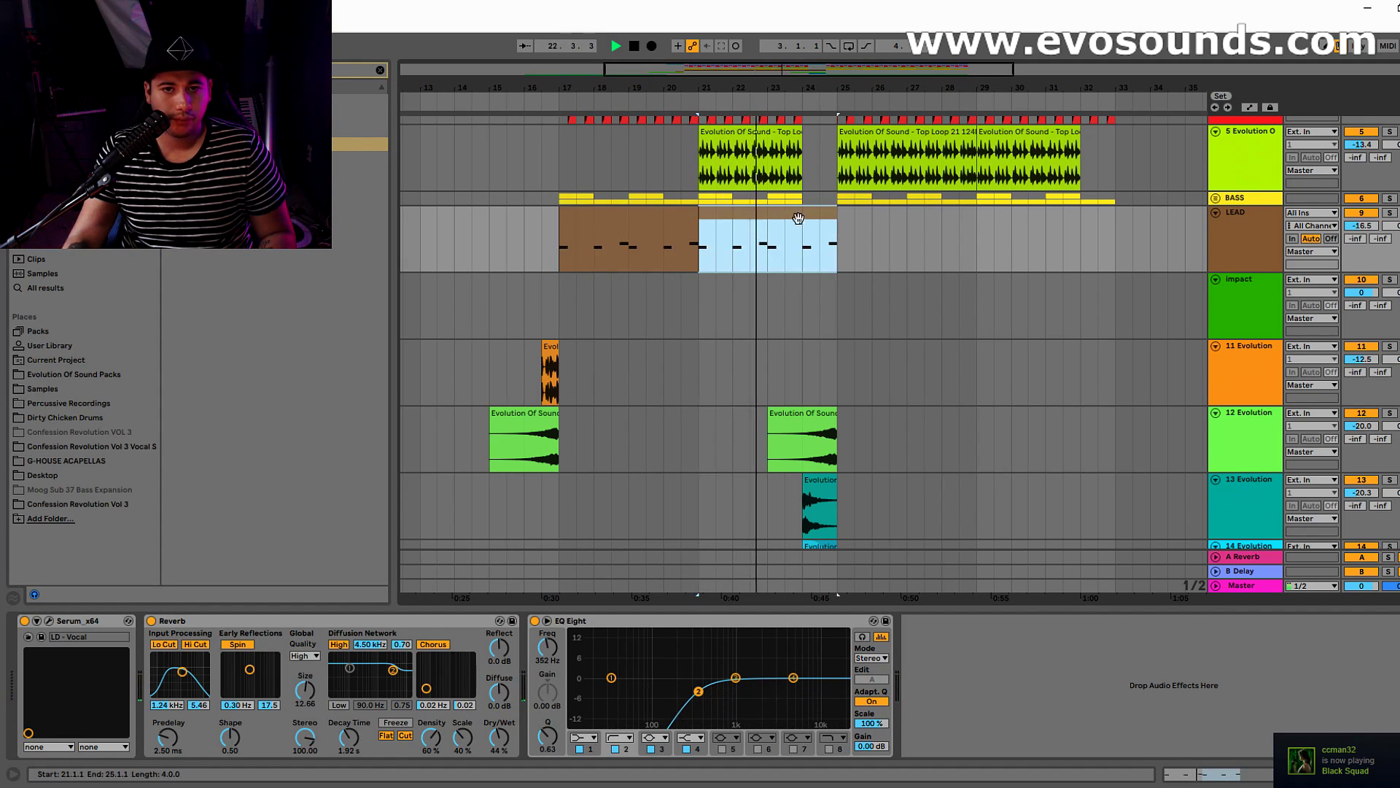
pyautogui.click(1361, 227)
pyautogui.moveTo(1361, 226); pyautogui.dragTo(1361, 218)
pyautogui.press('space')
# Step: Inspect the LD - Vocal patch in the LEAD track's Serum during playback and close the plugin
pyautogui.click(48, 621)
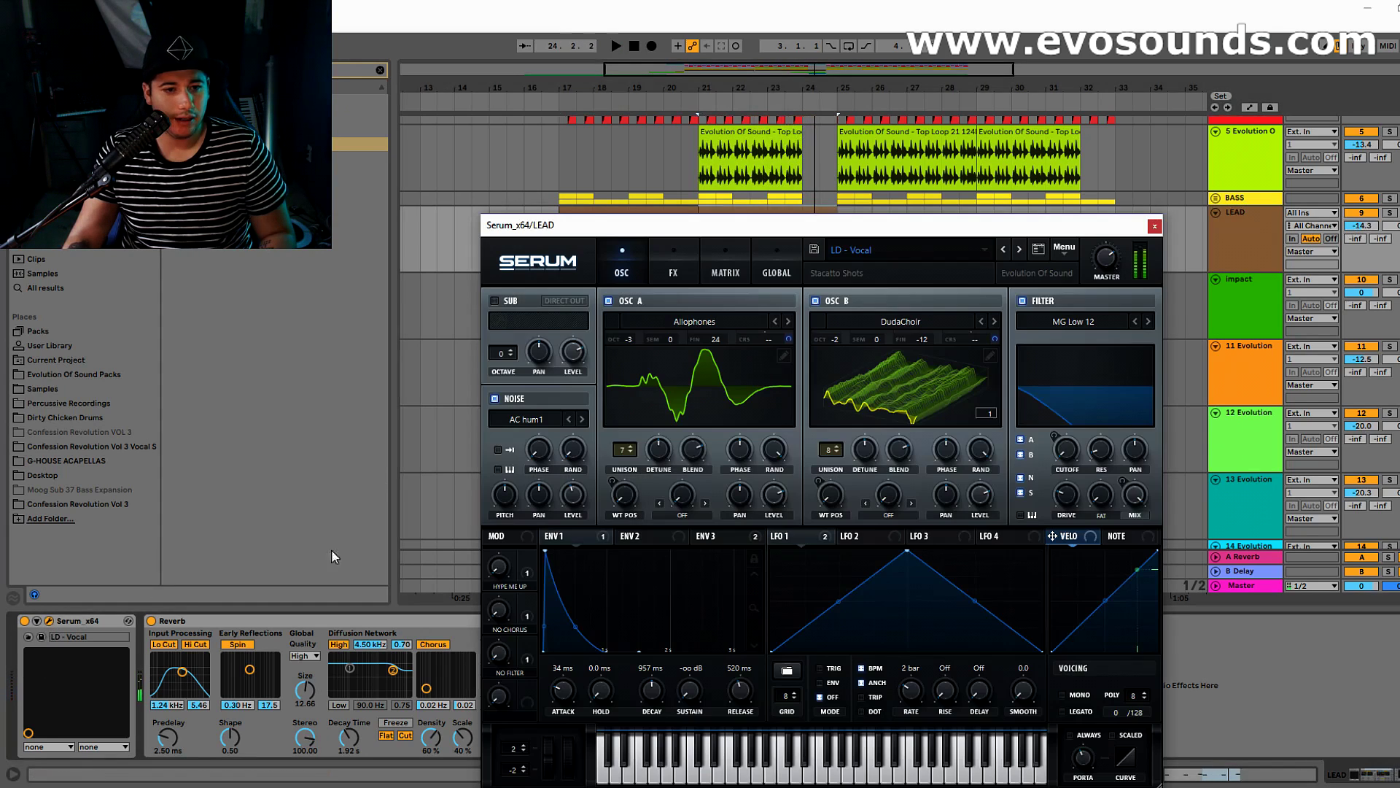
pyautogui.press('space')
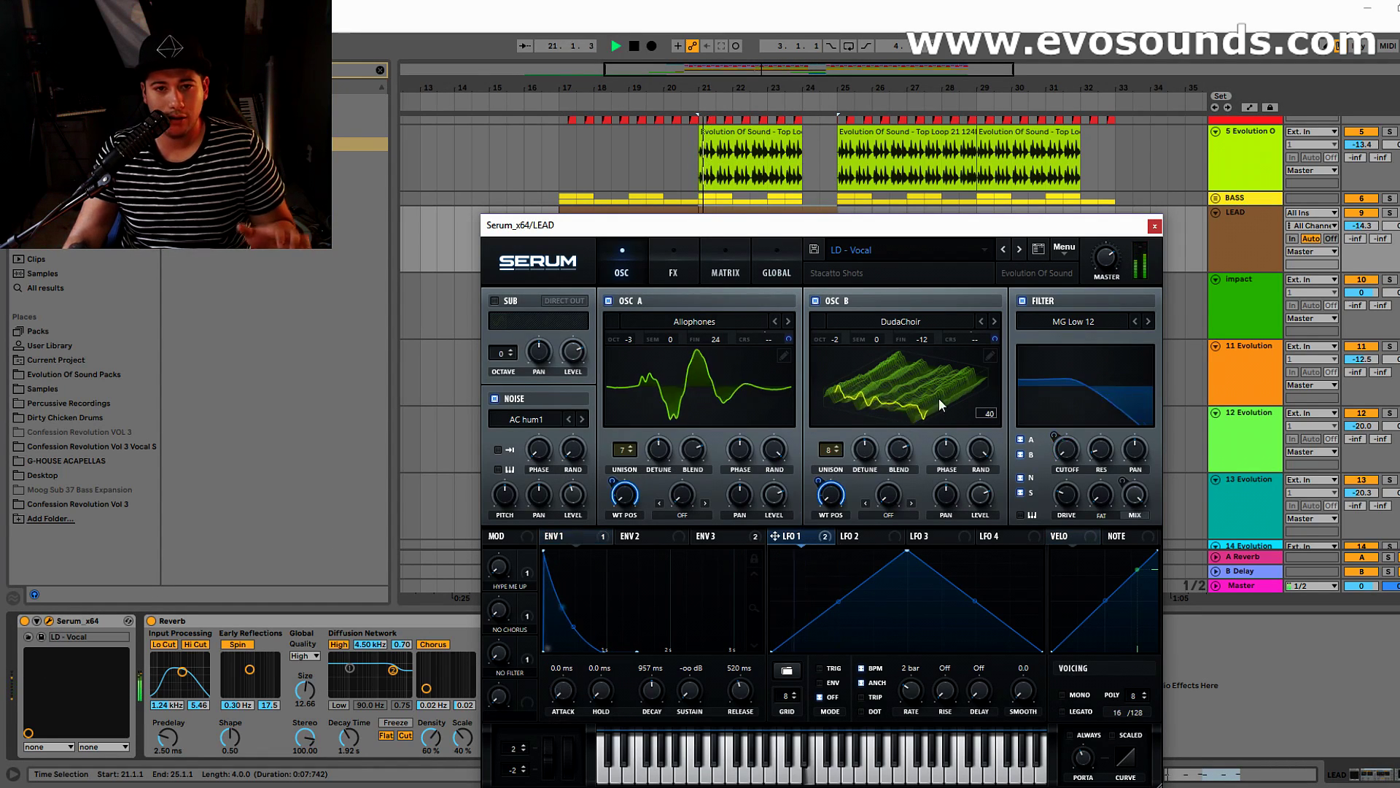
pyautogui.click(1155, 225)
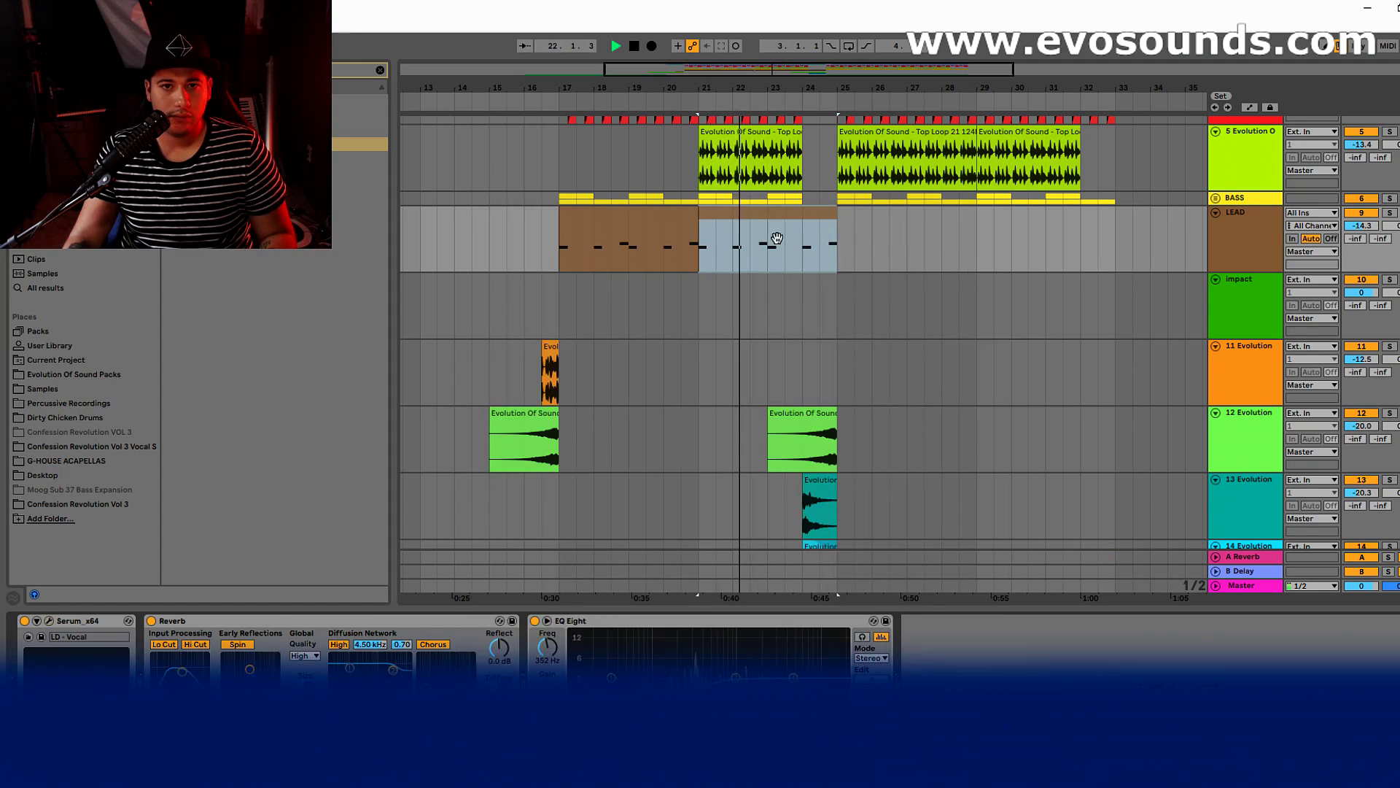
pyautogui.click(1202, 227)
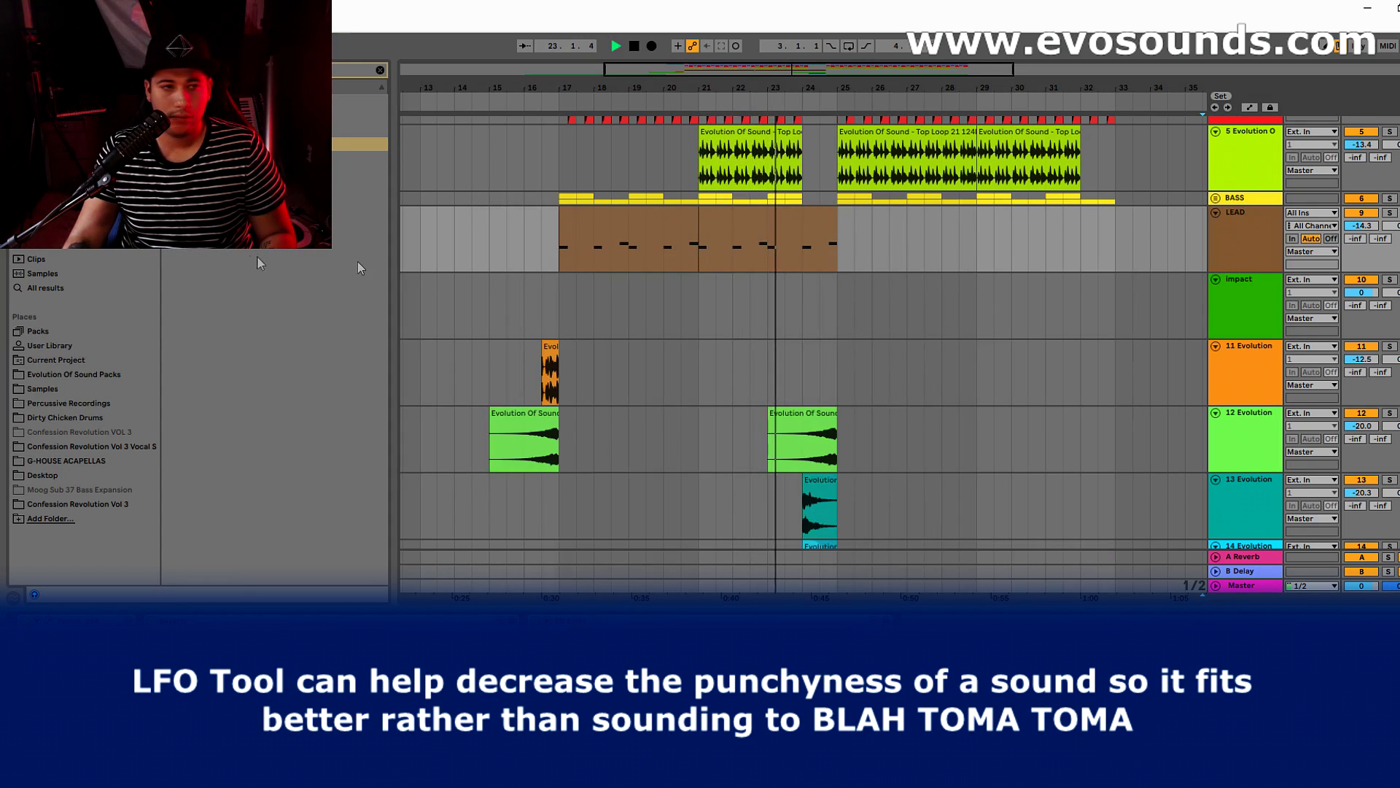
# Step: Search the browser for "lfo" and add LFOTool to the end of the LEAD device chain
pyautogui.click(379, 69)
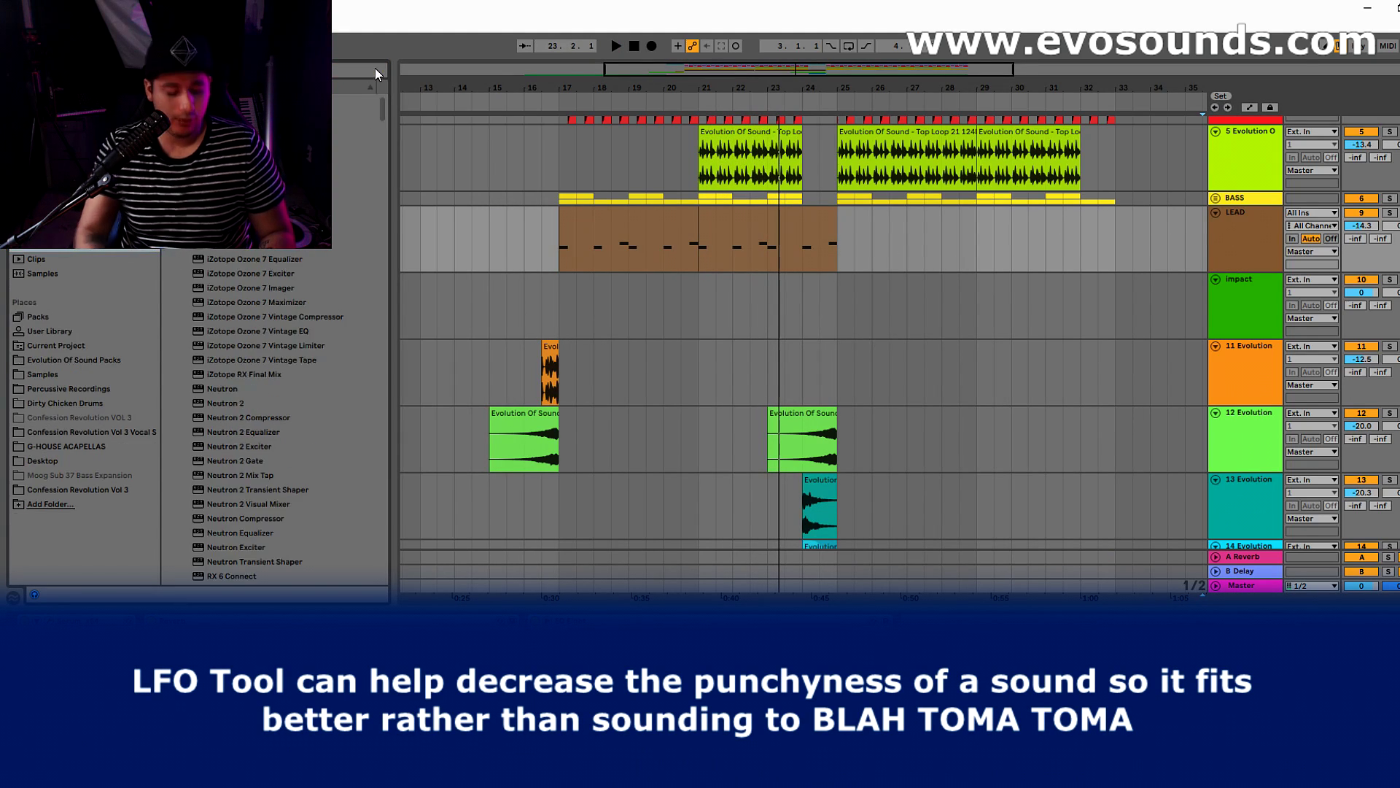
pyautogui.write('lfo')
pyautogui.doubleClick(350, 115)
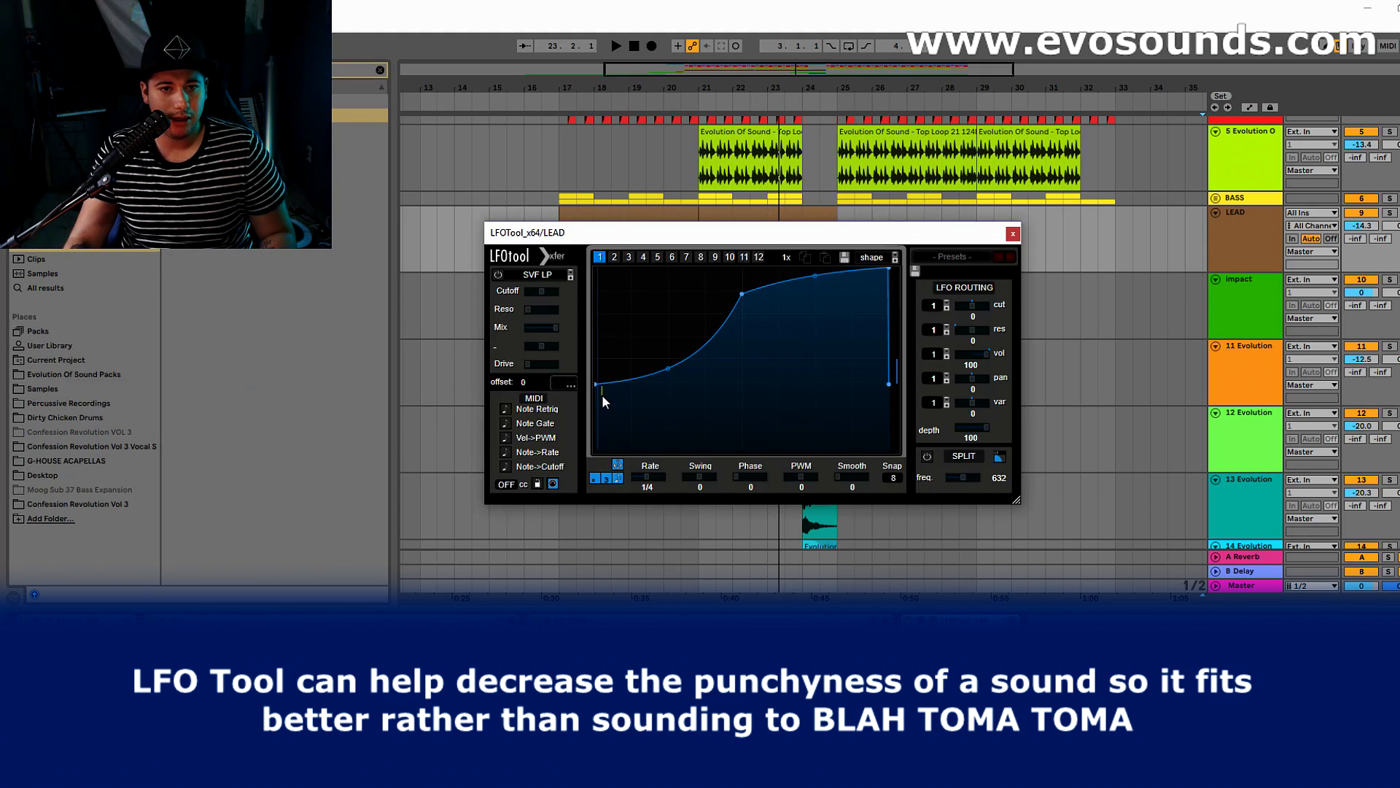
# Step: Lower the start point of the LFOTool curve, raise its middle point to the maximum and close the plugin
pyautogui.moveTo(596, 384); pyautogui.dragTo(596, 402)
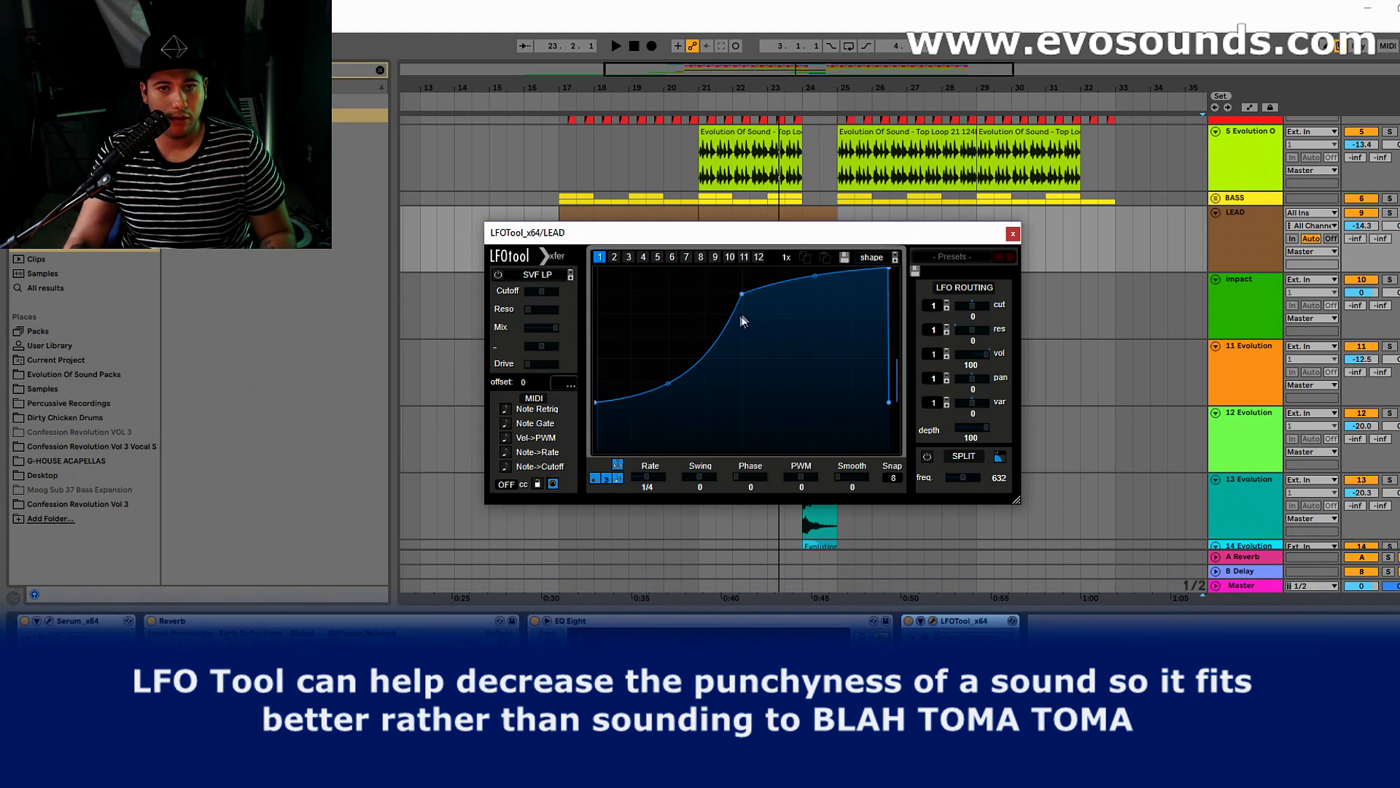
pyautogui.moveTo(742, 294); pyautogui.dragTo(745, 259)
pyautogui.click(1012, 233)
# Step: Play the lead from bar 17, setting the LEAD volume to -7.6 dB and its reverb dry/wet to 20%
pyautogui.press('space')
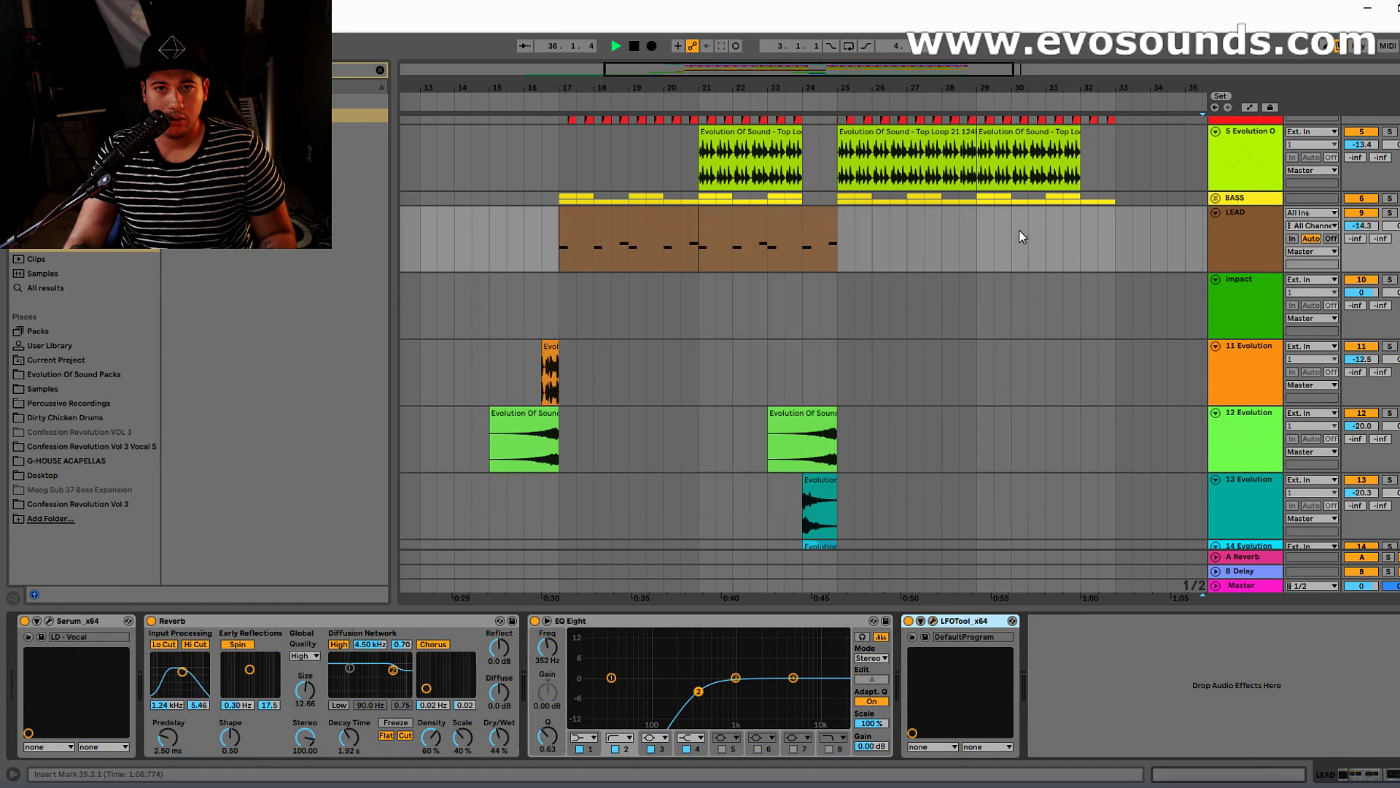
pyautogui.click(565, 227)
pyautogui.press('space')
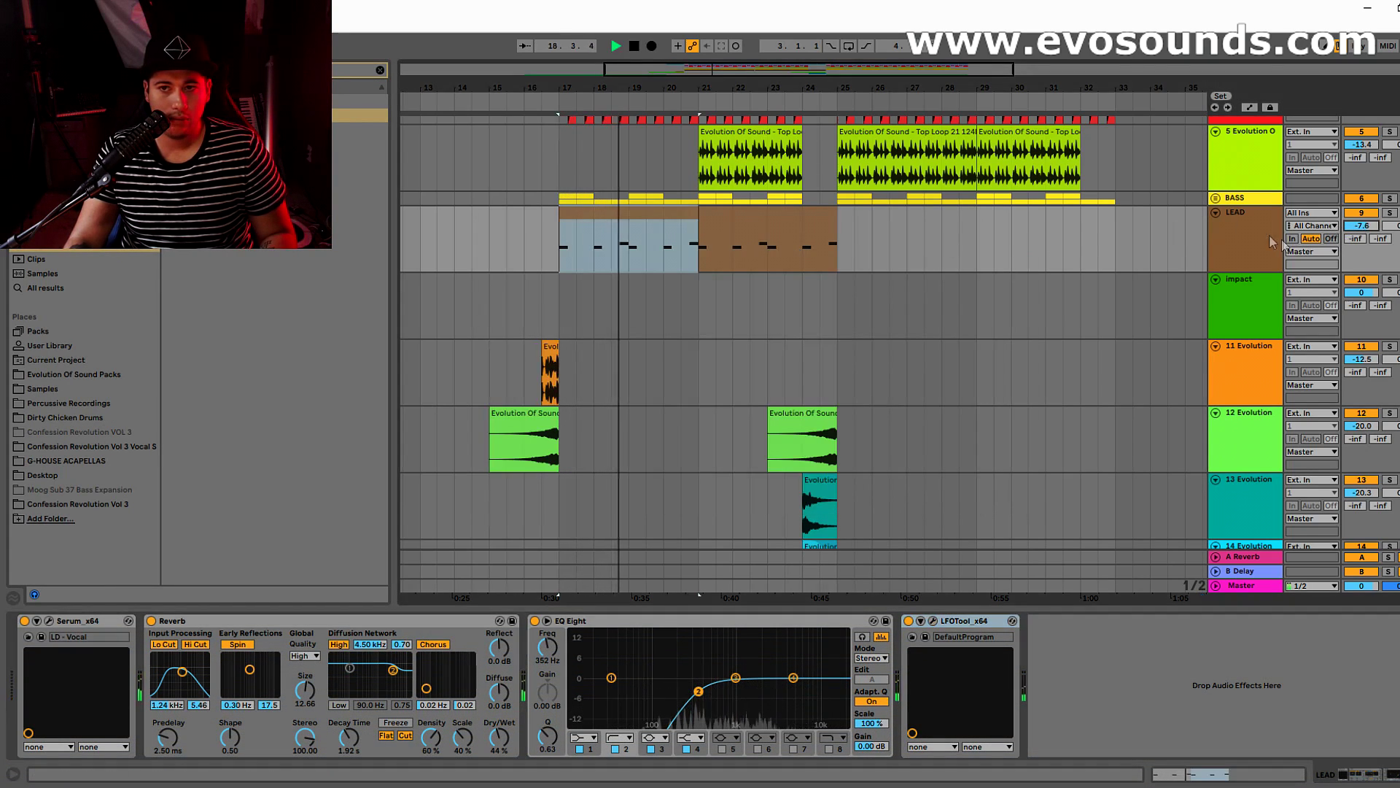
pyautogui.click(1251, 230)
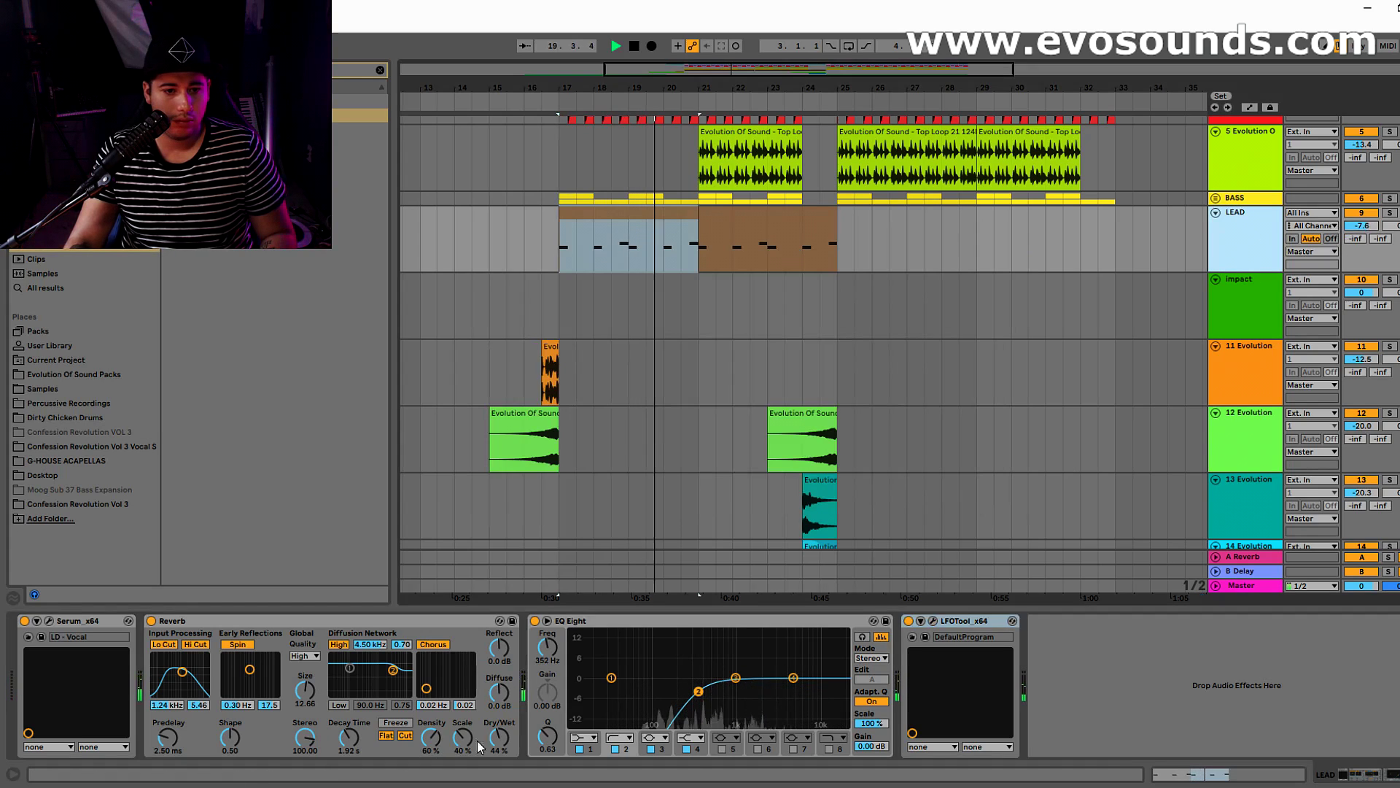
pyautogui.moveTo(499, 737); pyautogui.dragTo(499, 755)
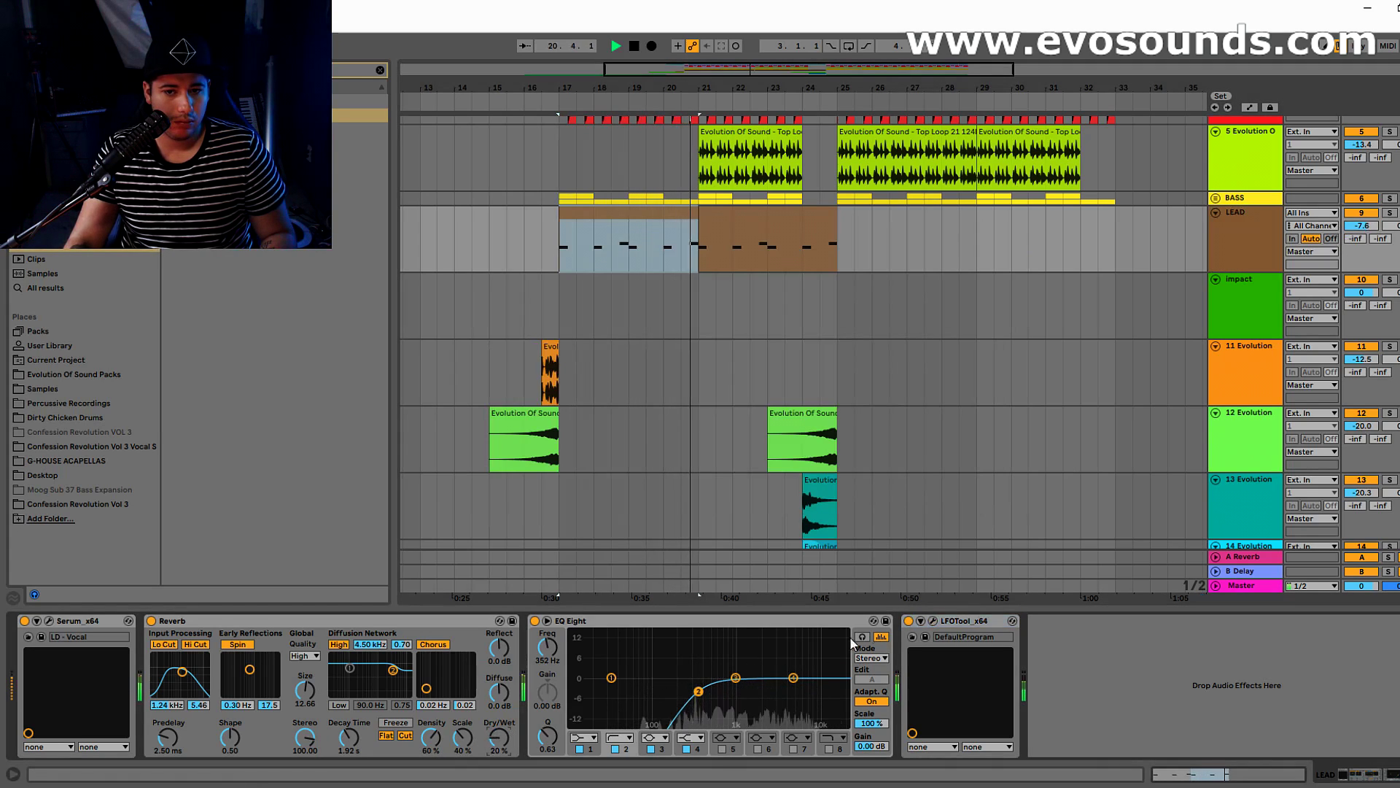
# Step: Raise the start point of the LEAD track's LFOTool curve, close the plugin and set the track volume to -11.3 dB
pyautogui.click(934, 620)
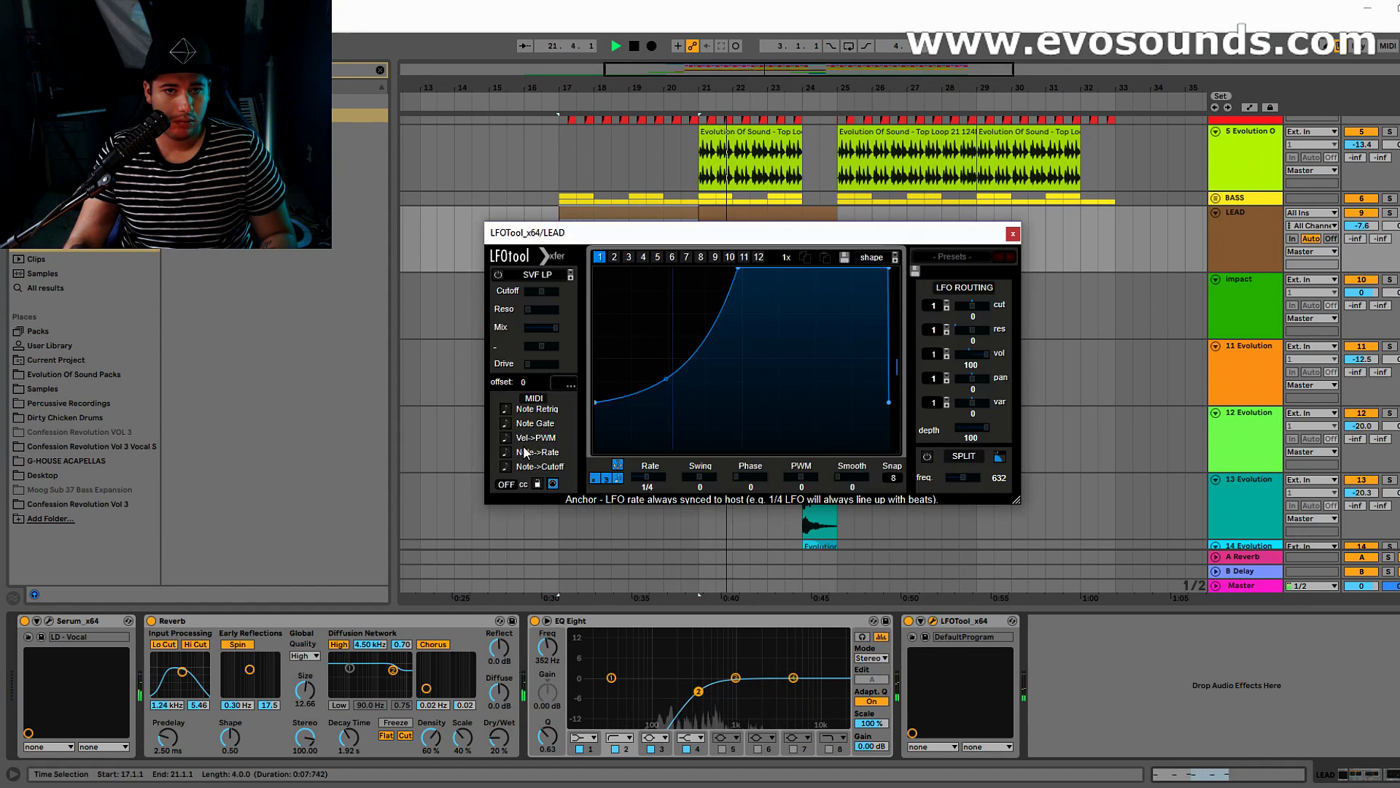
pyautogui.moveTo(596, 402); pyautogui.dragTo(596, 364)
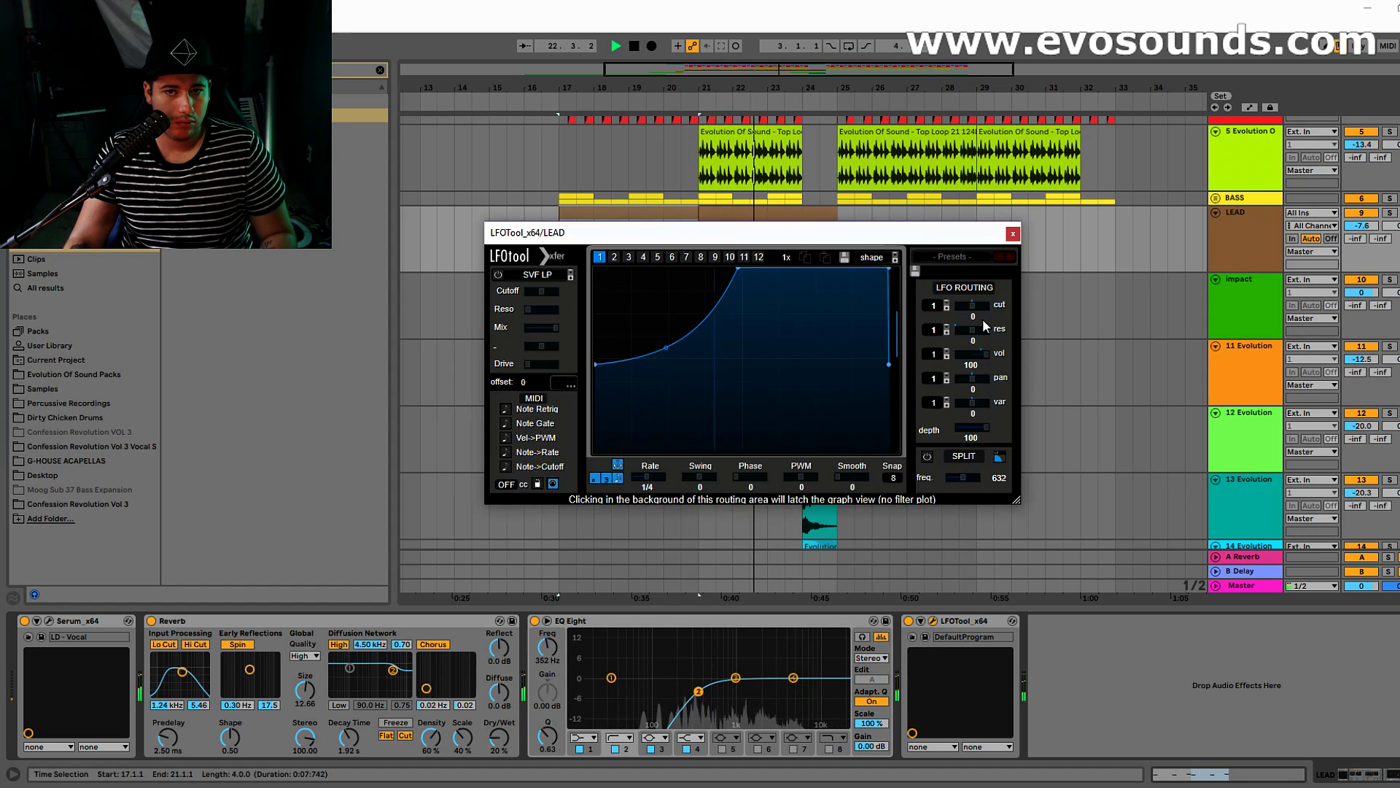
pyautogui.click(1012, 234)
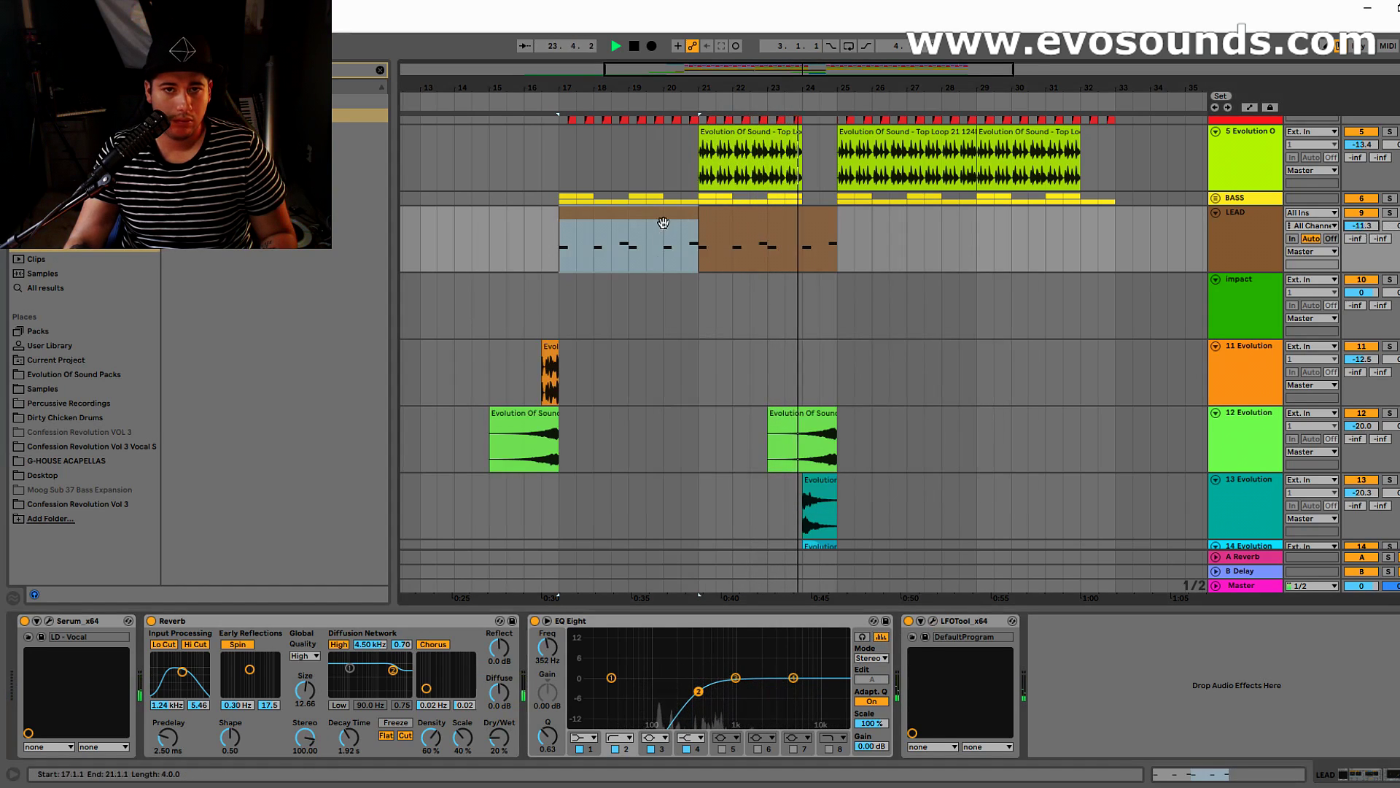
# Step: Repeat the LEAD clips out to bar 37 and return to the Arrangement view
pyautogui.click(766, 241)
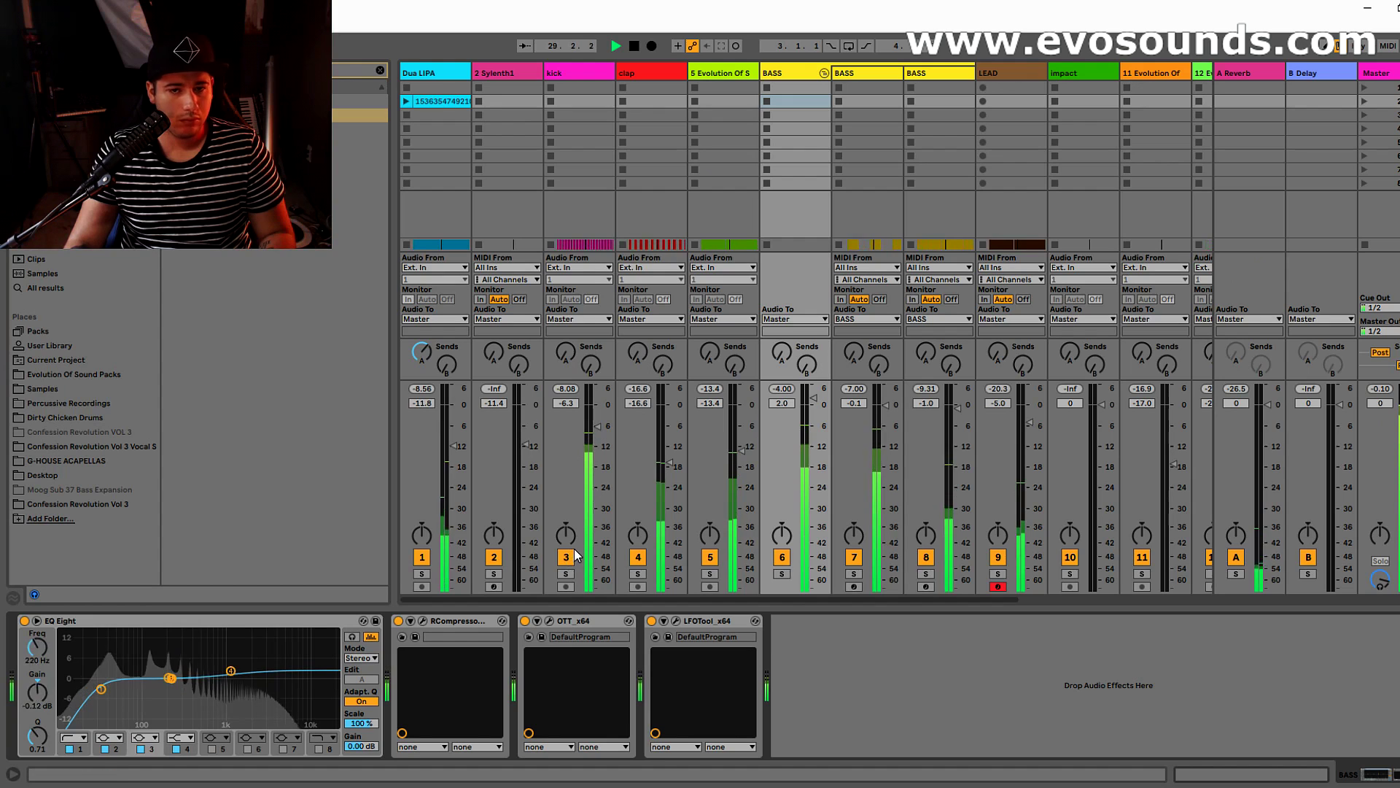
pyautogui.press('Tab')
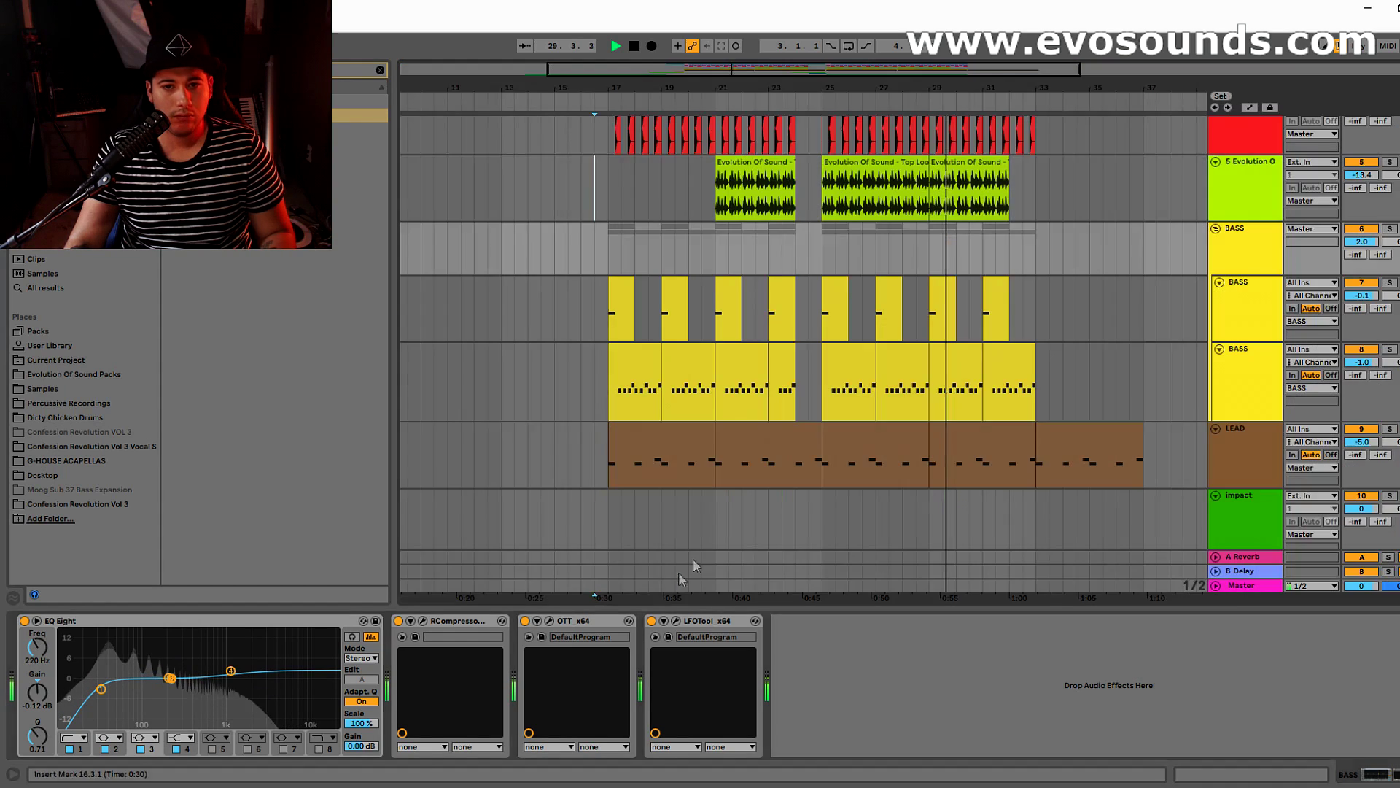
# Step: Play the drop from bar 17, stop playback, and select and solo the clap track
pyautogui.scroll(4, 955, 382)
pyautogui.press('space')
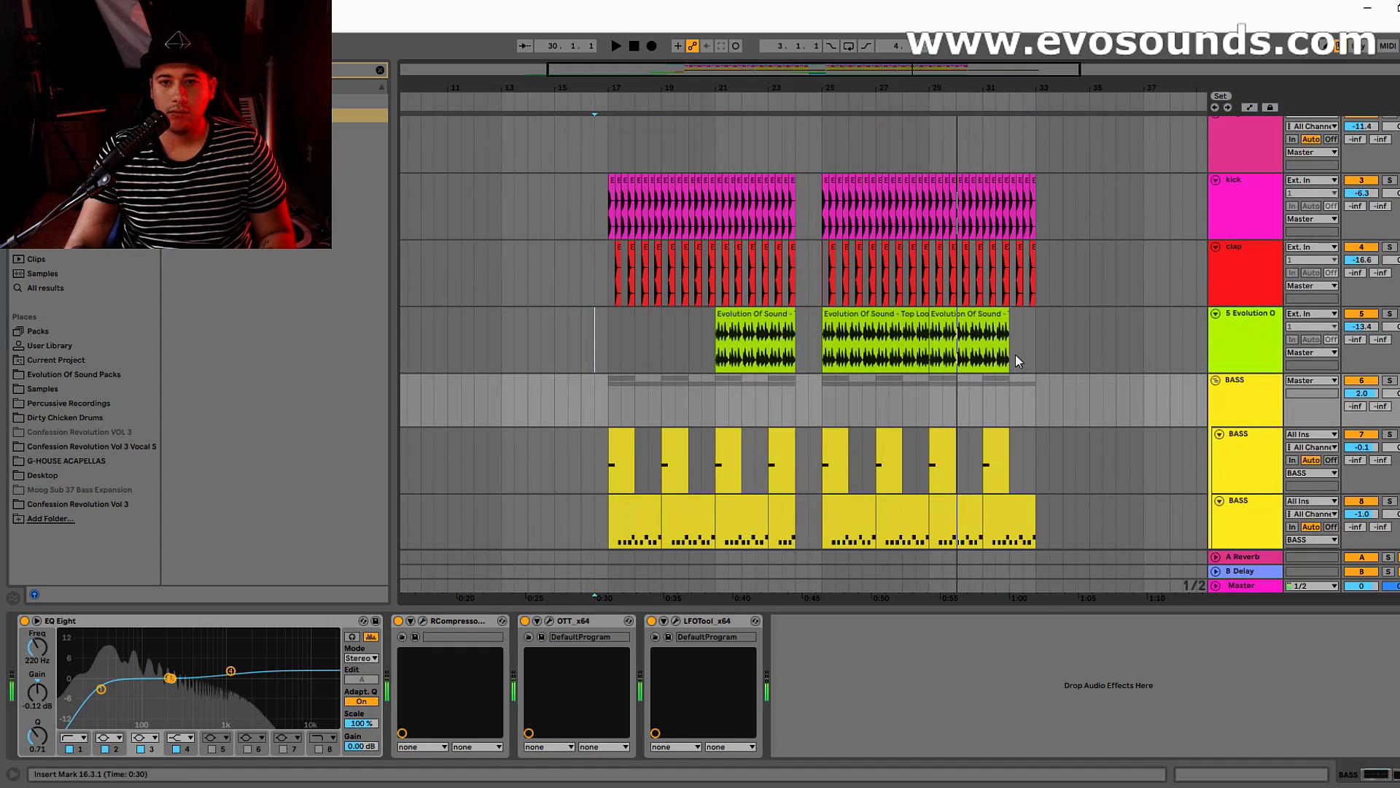
pyautogui.click(617, 294)
pyautogui.press('space')
pyautogui.click(1245, 276)
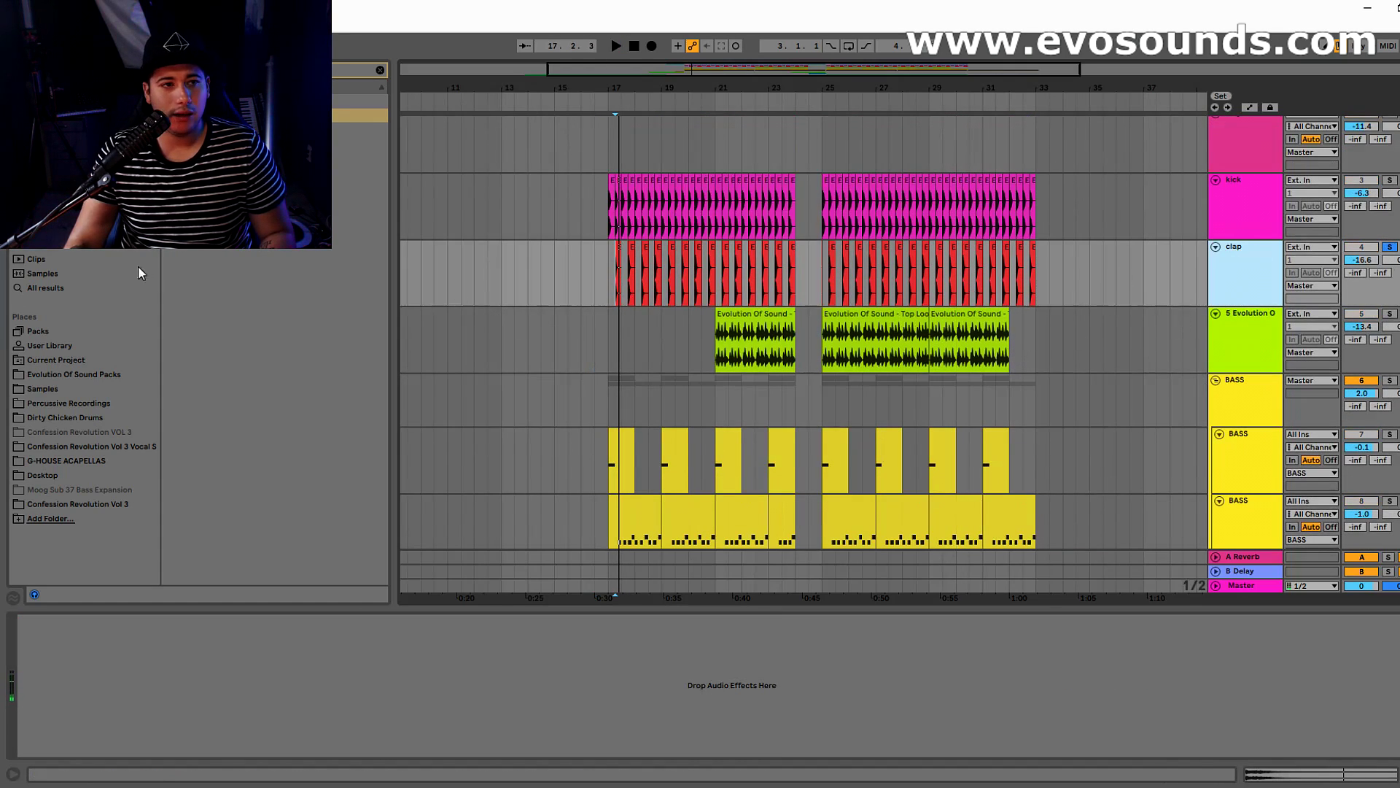
# Step: Find Wider and add it to the clap track at 200%, set the clap volume to -16.7 dB and close the plugin
pyautogui.click(132, 245)
pyautogui.click(380, 71)
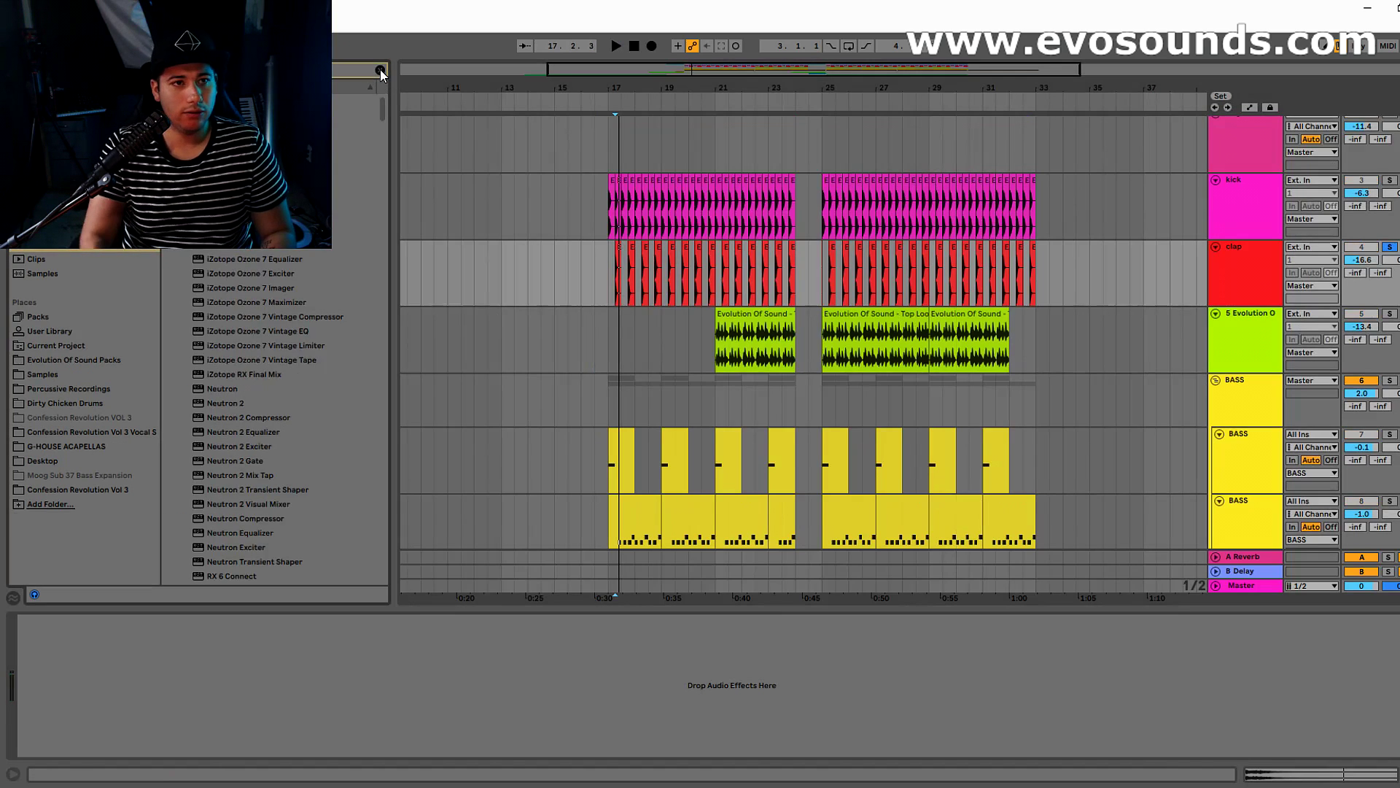
pyautogui.write('s')
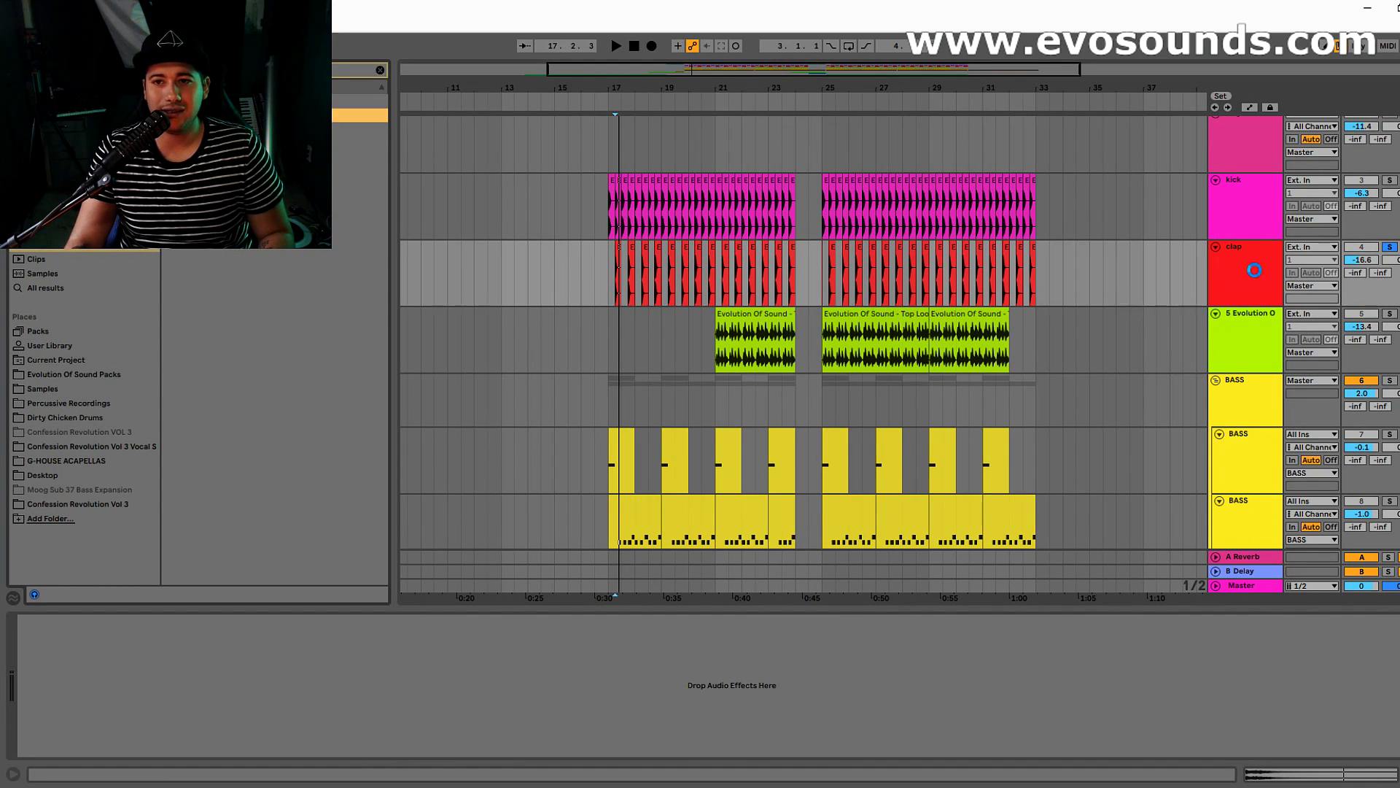
pyautogui.press('space')
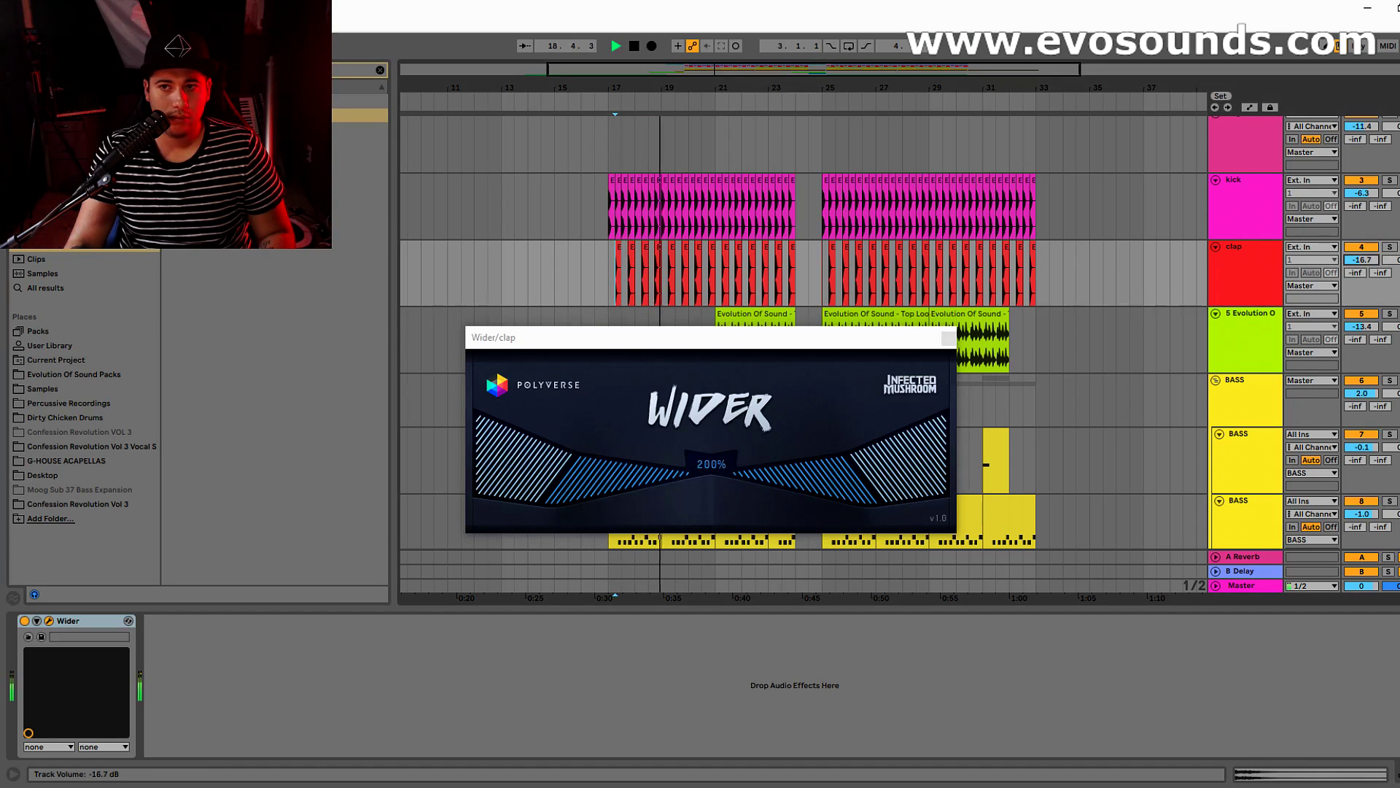
pyautogui.click(949, 338)
# Step: Open SPAN on the Master track and play the drop from bar 17 to examine its frequency spectrum
pyautogui.click(575, 286)
pyautogui.press('Tab')
pyautogui.click(1378, 74)
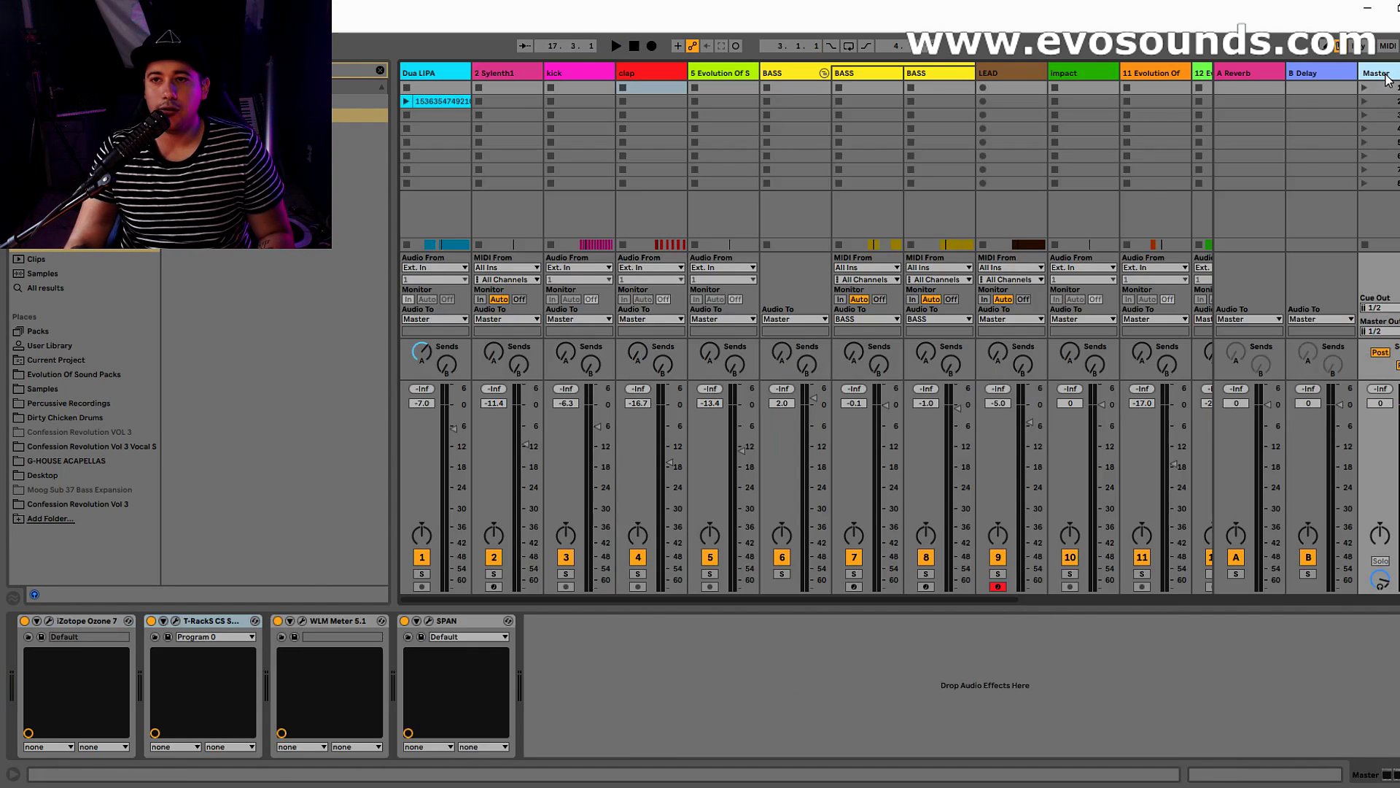
pyautogui.click(429, 621)
pyautogui.press('Tab')
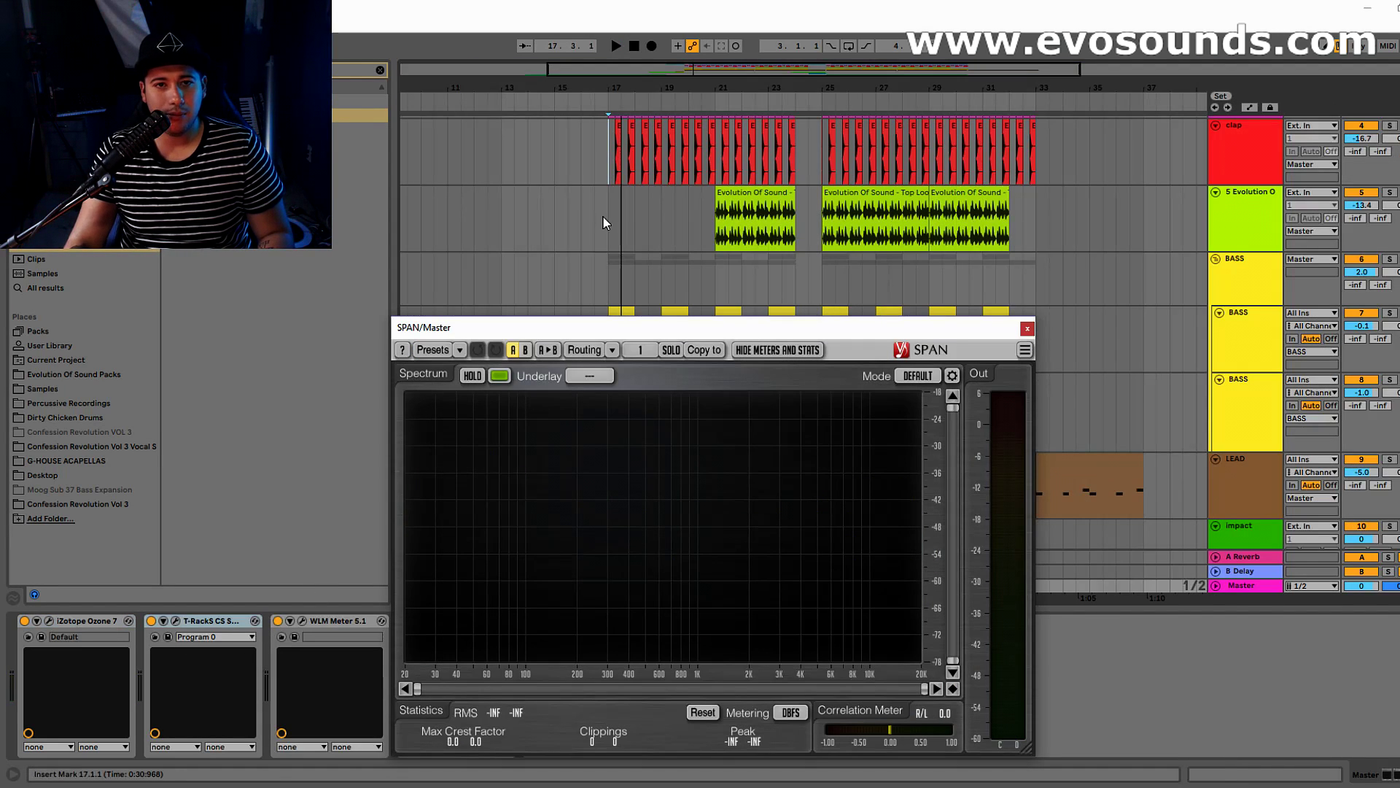
pyautogui.click(614, 187)
pyautogui.press('space')
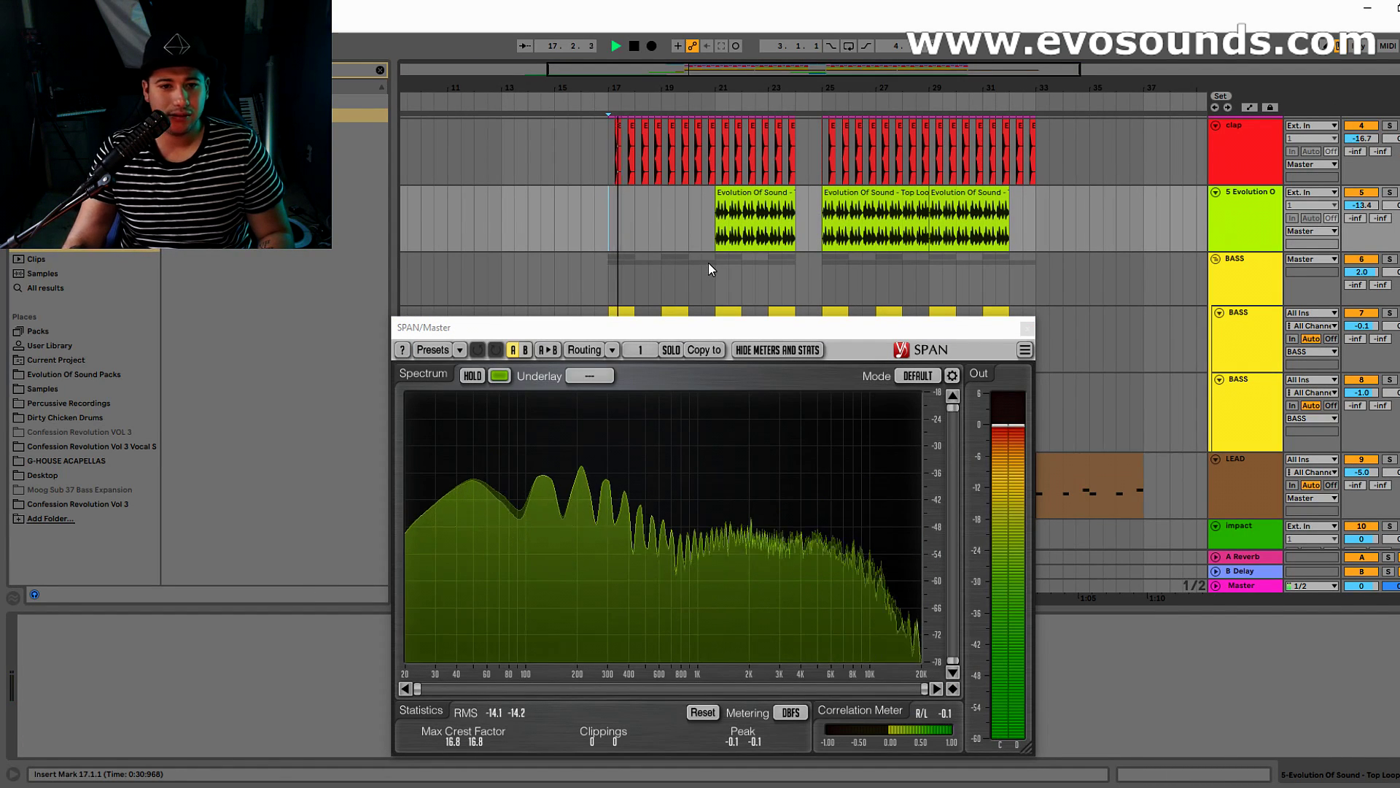
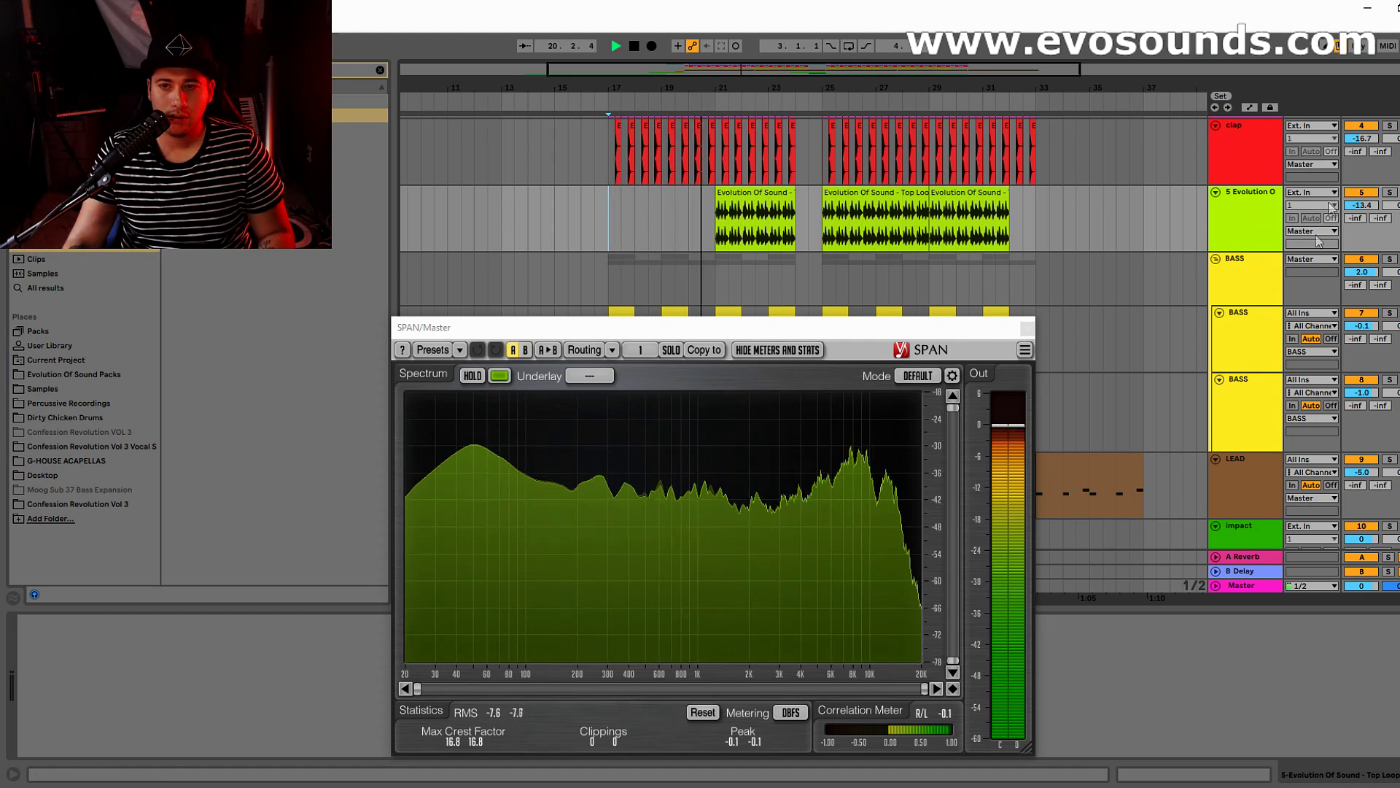
# Step: Set the Dua LIPA volume to -9.4 dB and its 1.53 kHz EQ Eight band to -0.62 dB, moving SPAN clear of the tracks
pyautogui.scroll(2, 930, 290)
pyautogui.scroll(3, 929, 291)
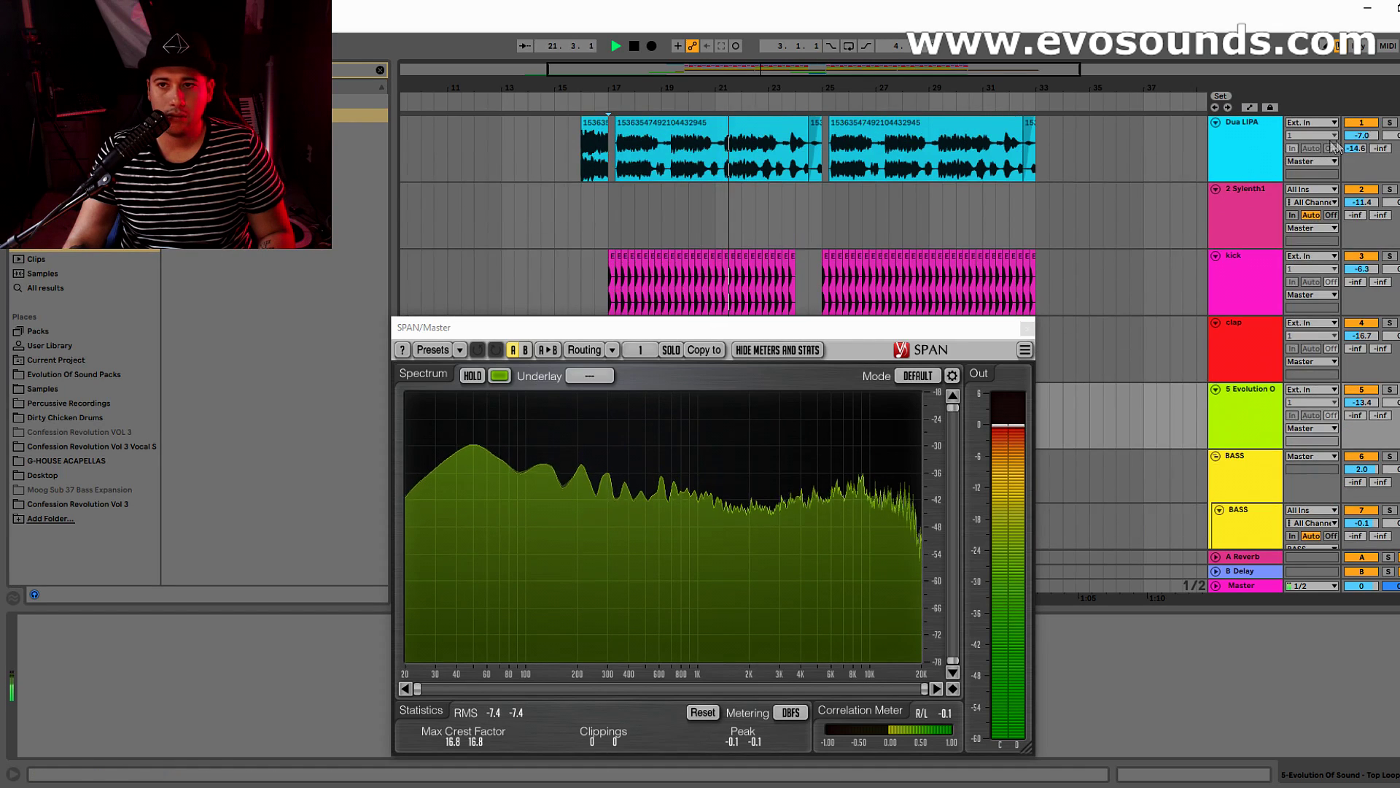
pyautogui.click(1238, 146)
pyautogui.moveTo(246, 705); pyautogui.dragTo(245, 688)
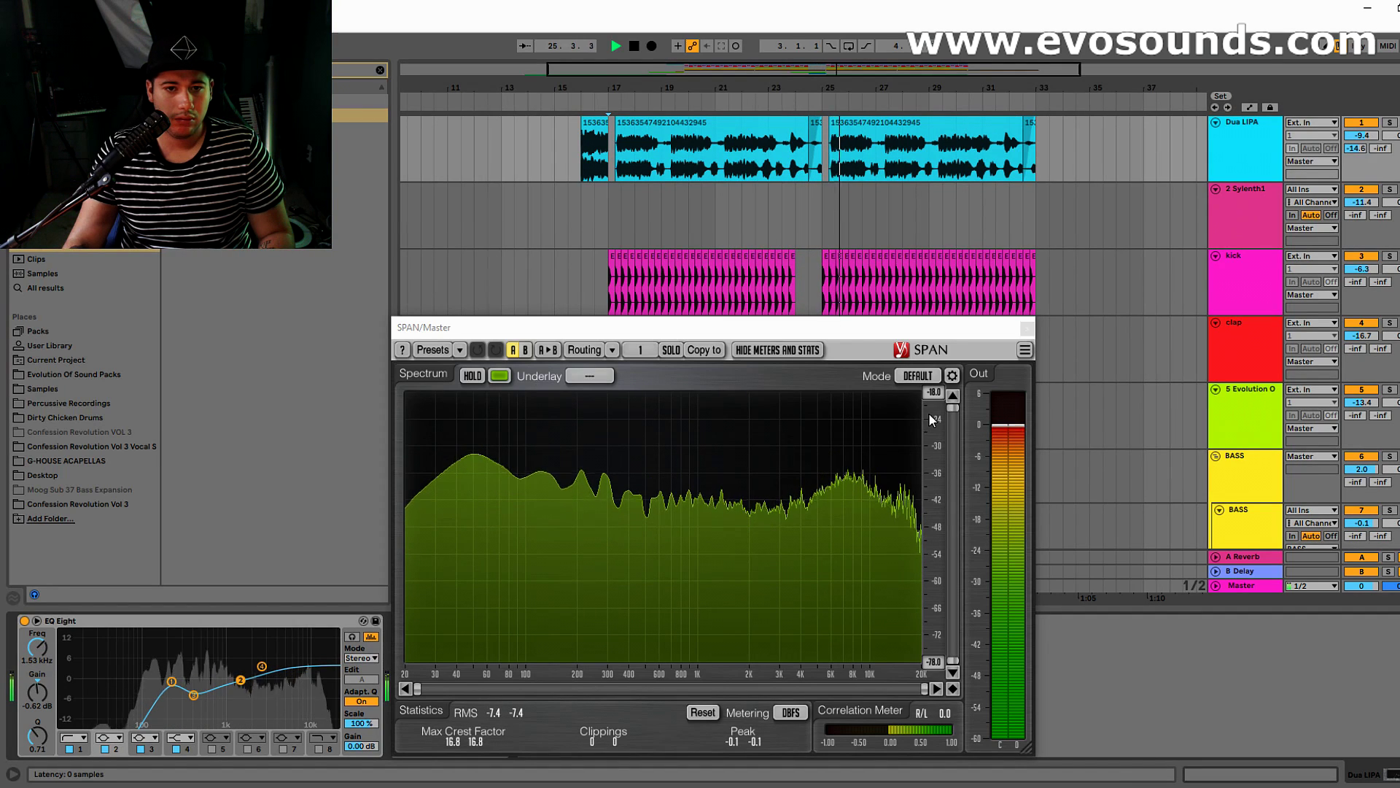
pyautogui.moveTo(970, 330); pyautogui.dragTo(960, 551)
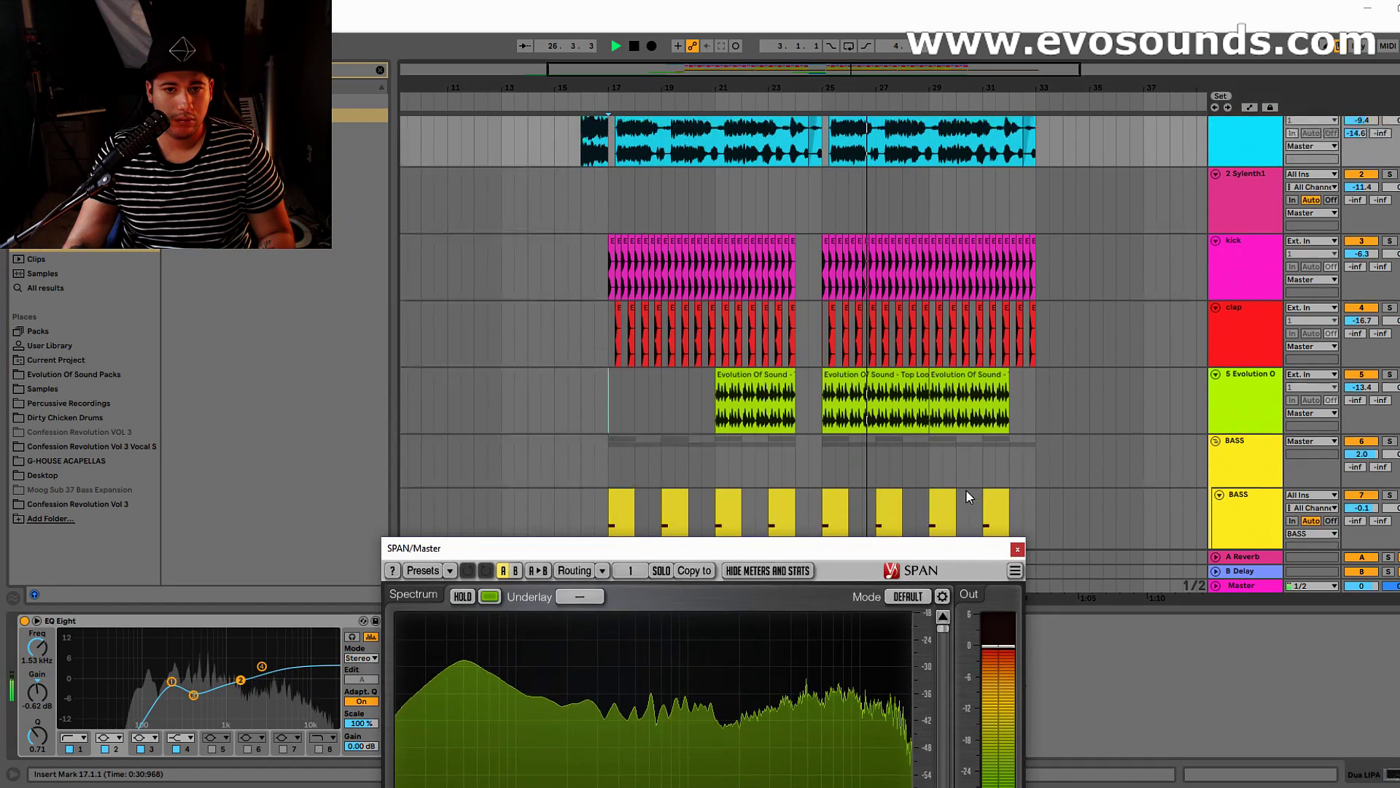
# Step: Remove the Reverb from the LEAD track, set its volume to -2.2 dB and play from bar 16.3
pyautogui.scroll(-5, 1062, 416)
pyautogui.click(1332, 420)
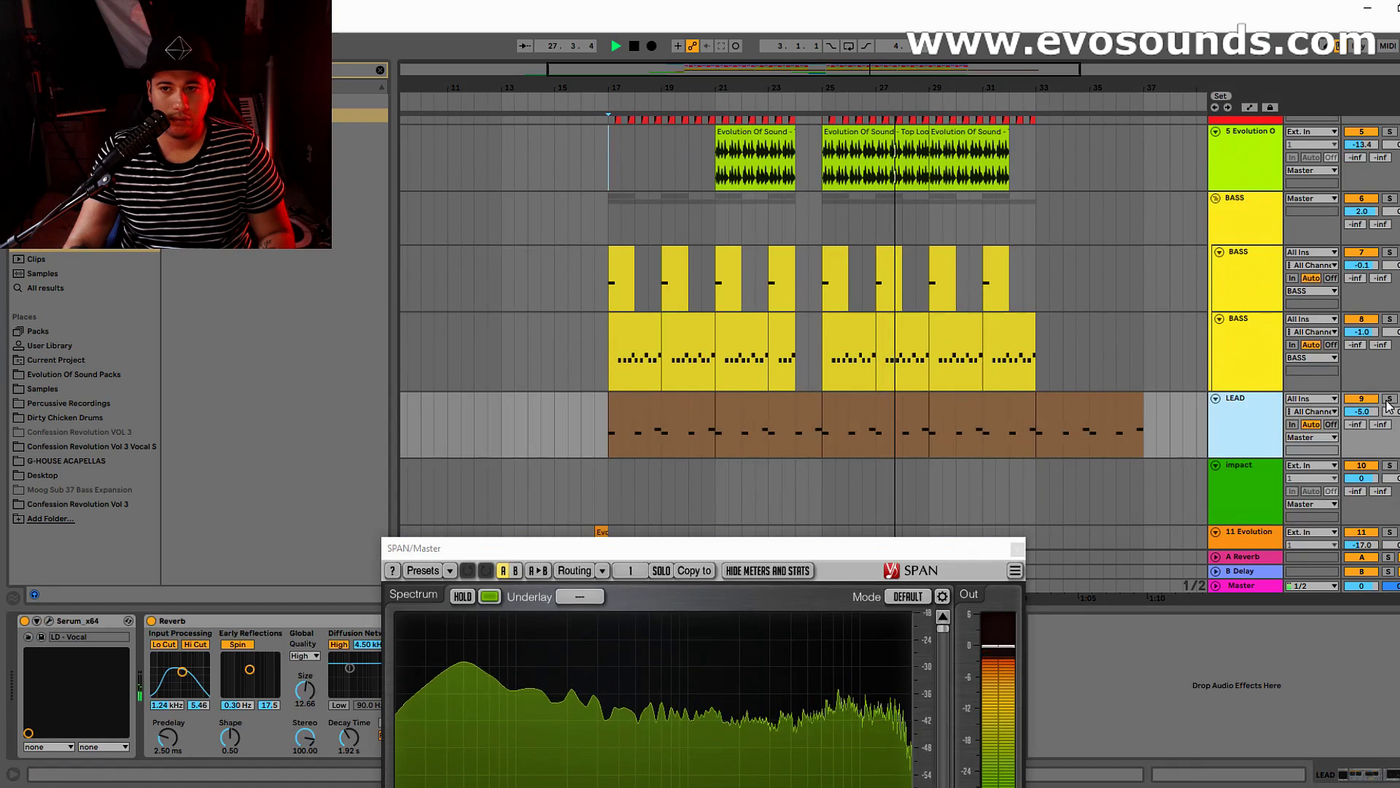
pyautogui.click(598, 438)
pyautogui.scroll(-2, 1041, 409)
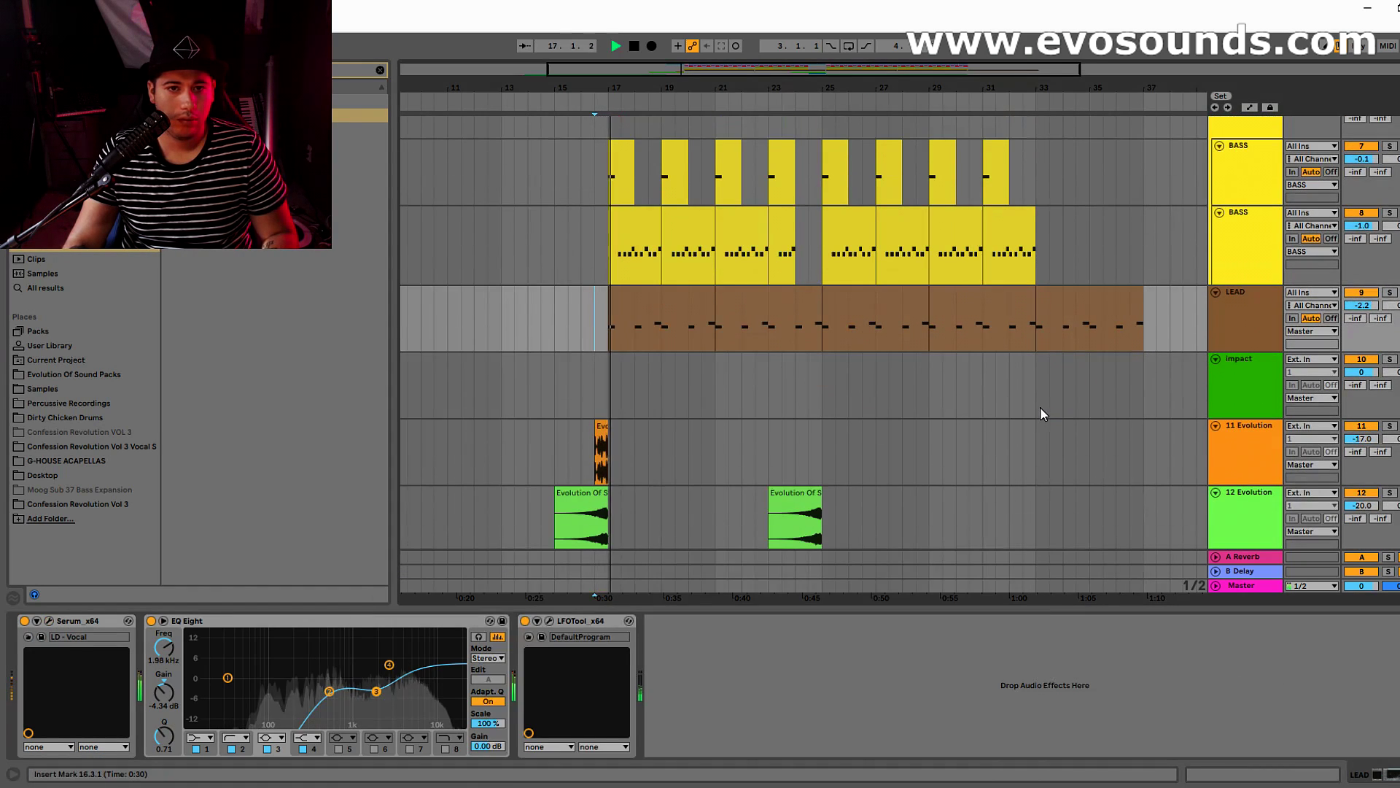
pyautogui.click(1275, 309)
# Step: Check the Dua LIPA track's EQ and lower the high cut of the second BASS track's EQ Eight to 539 Hz
pyautogui.scroll(10, 960, 379)
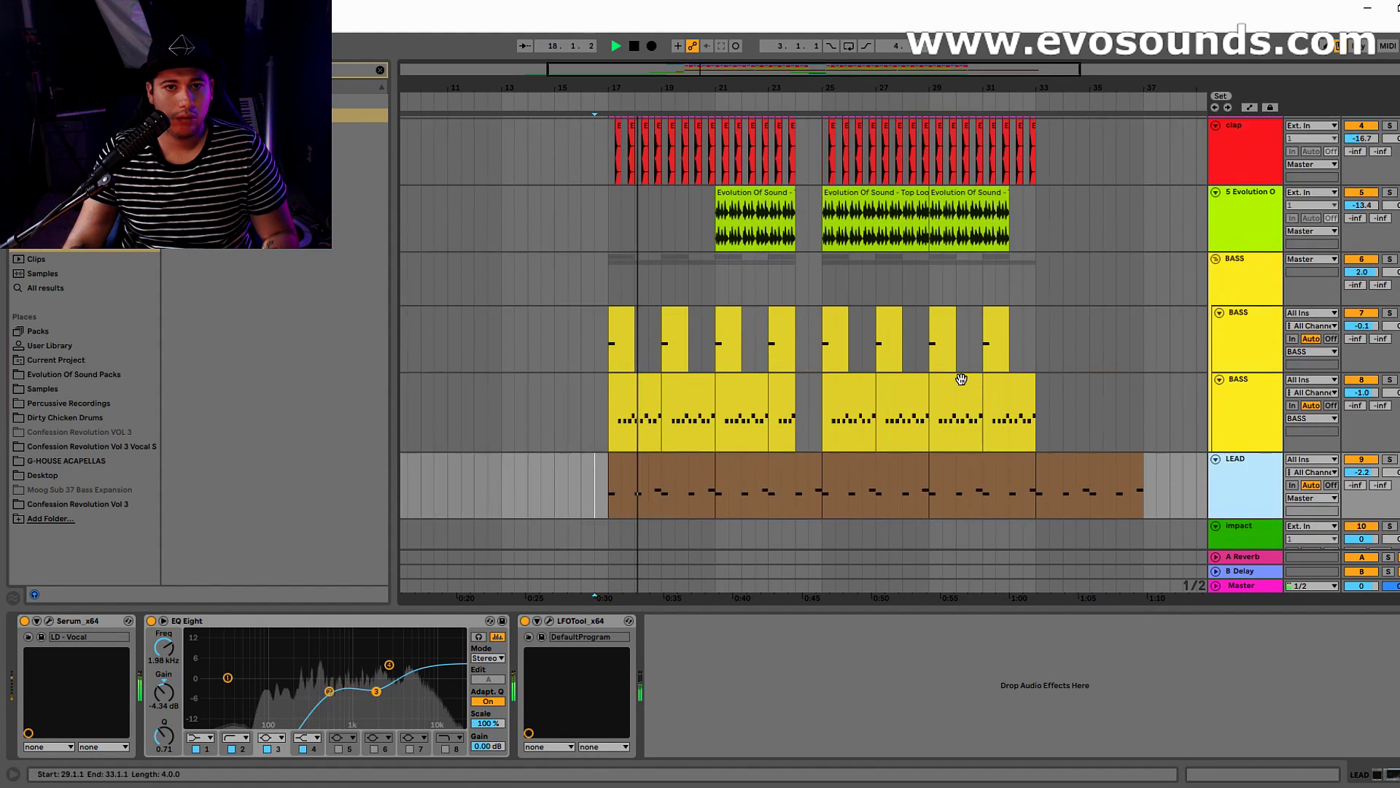
pyautogui.click(1235, 163)
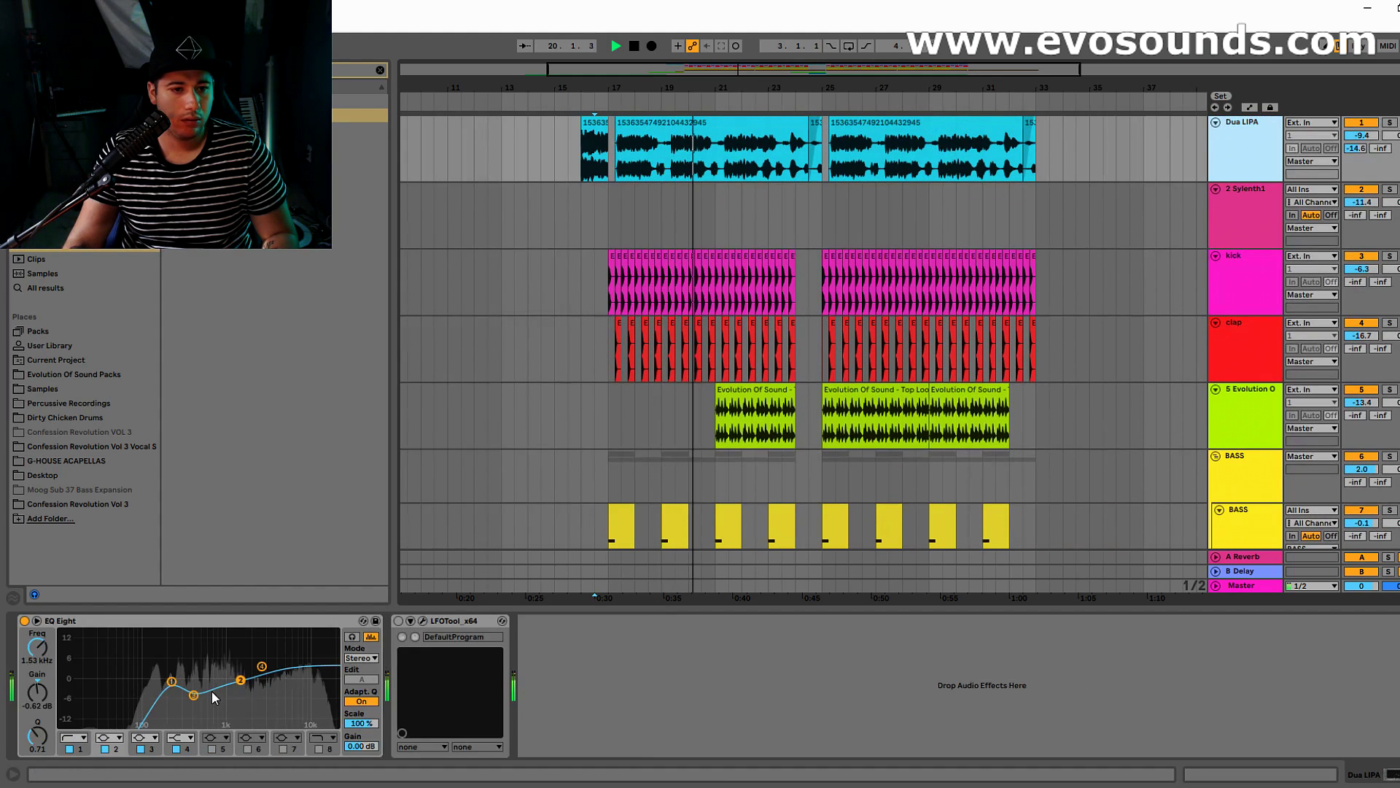
pyautogui.scroll(-3, 1074, 448)
pyautogui.scroll(-2, 1075, 449)
pyautogui.click(1266, 385)
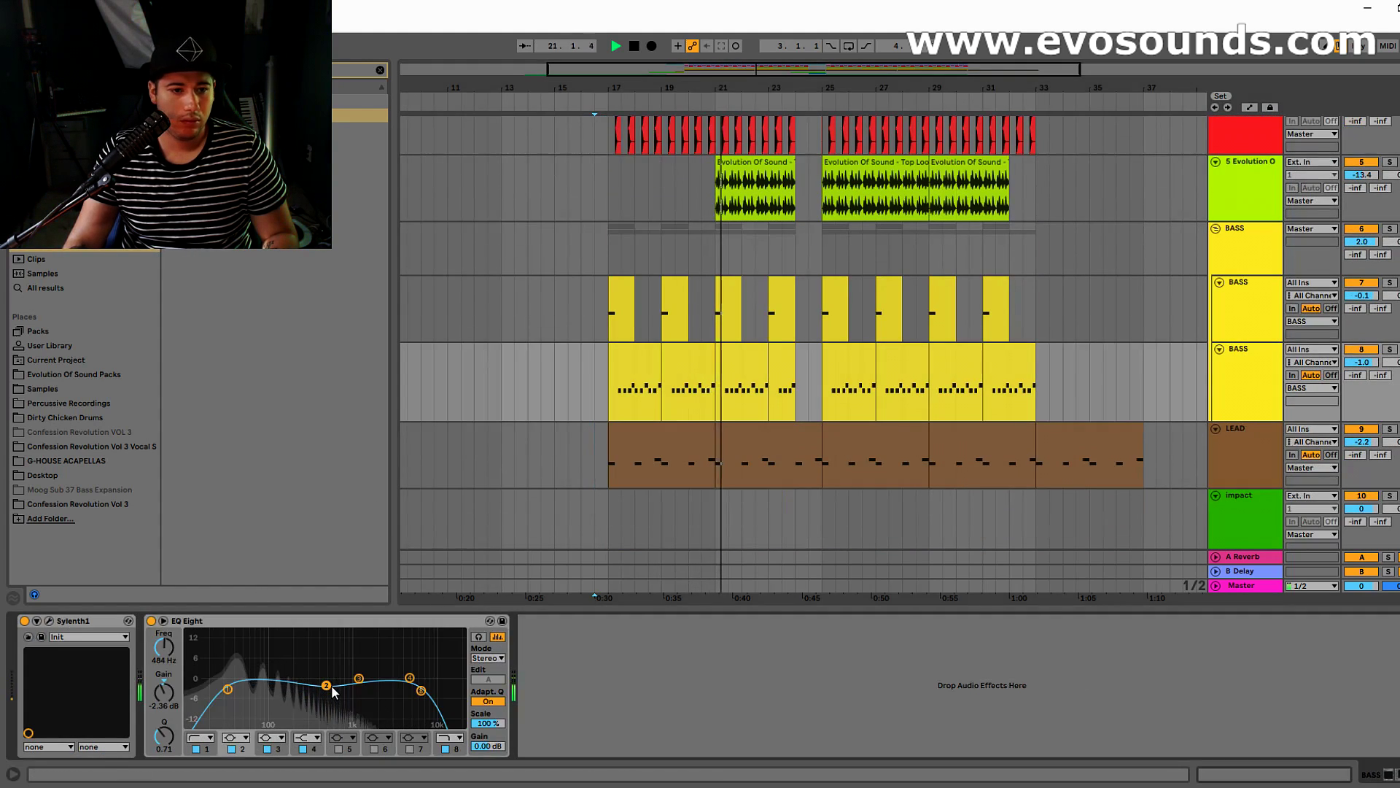
pyautogui.moveTo(421, 690); pyautogui.dragTo(329, 683)
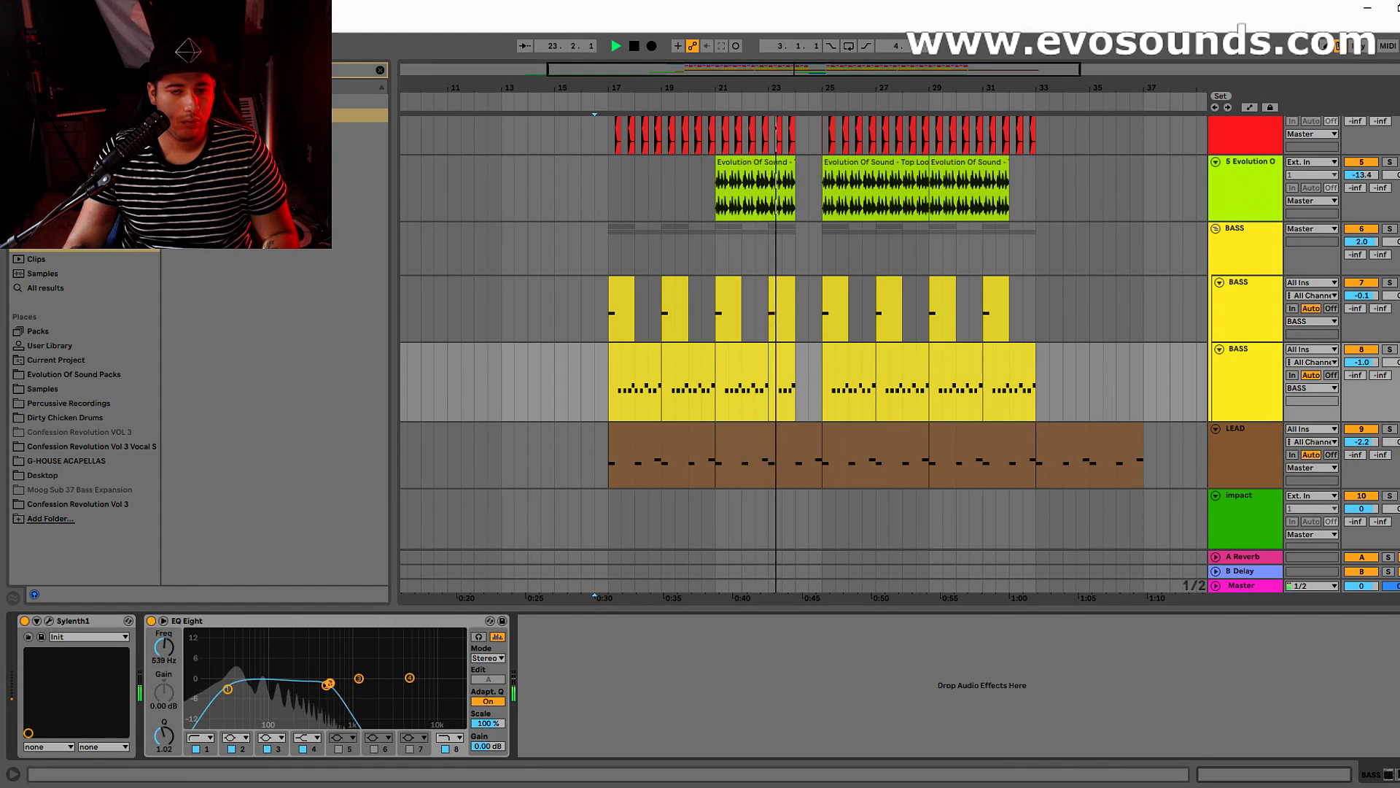
# Step: Open OTT on the BASS group, check its depth setting and close the plugin window
pyautogui.scroll(1, 1283, 342)
pyautogui.click(1249, 286)
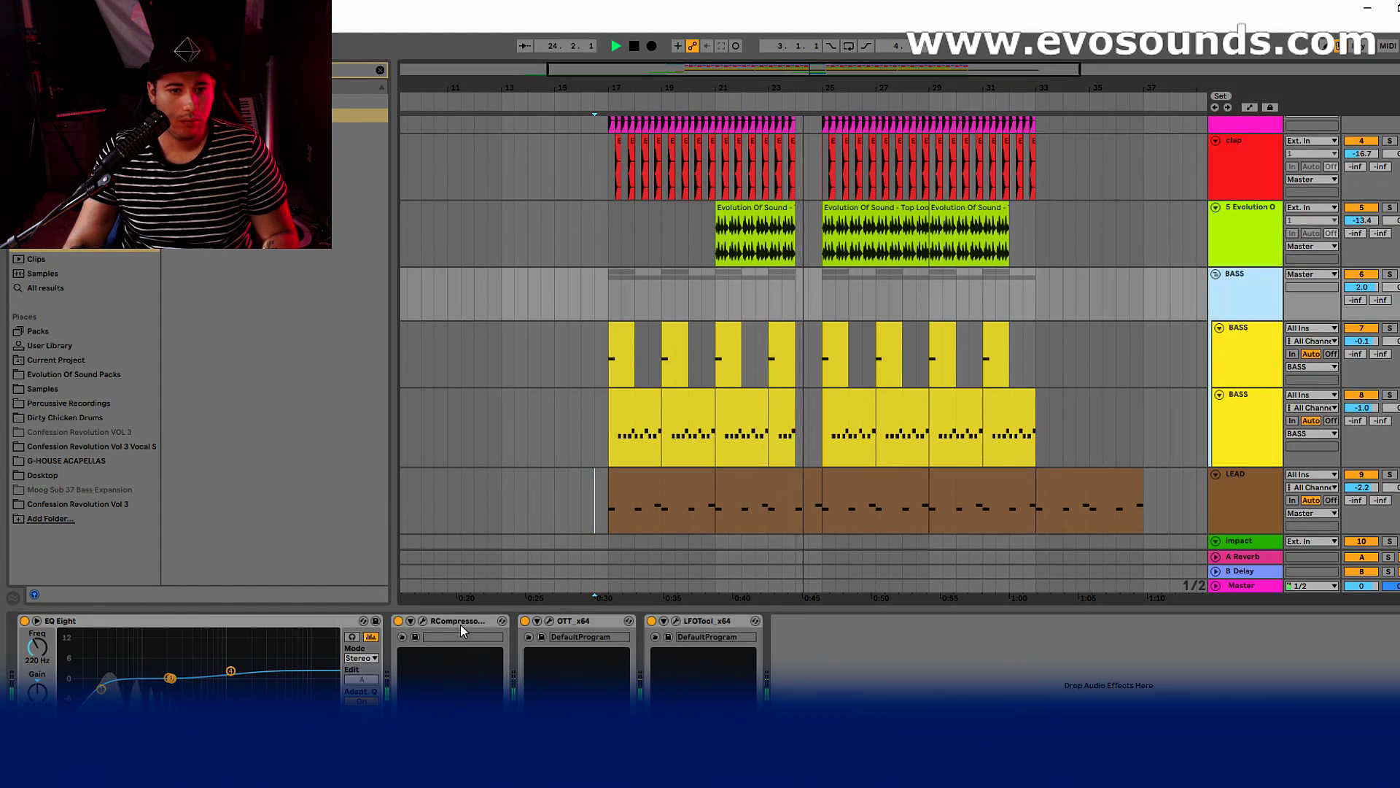
pyautogui.click(549, 621)
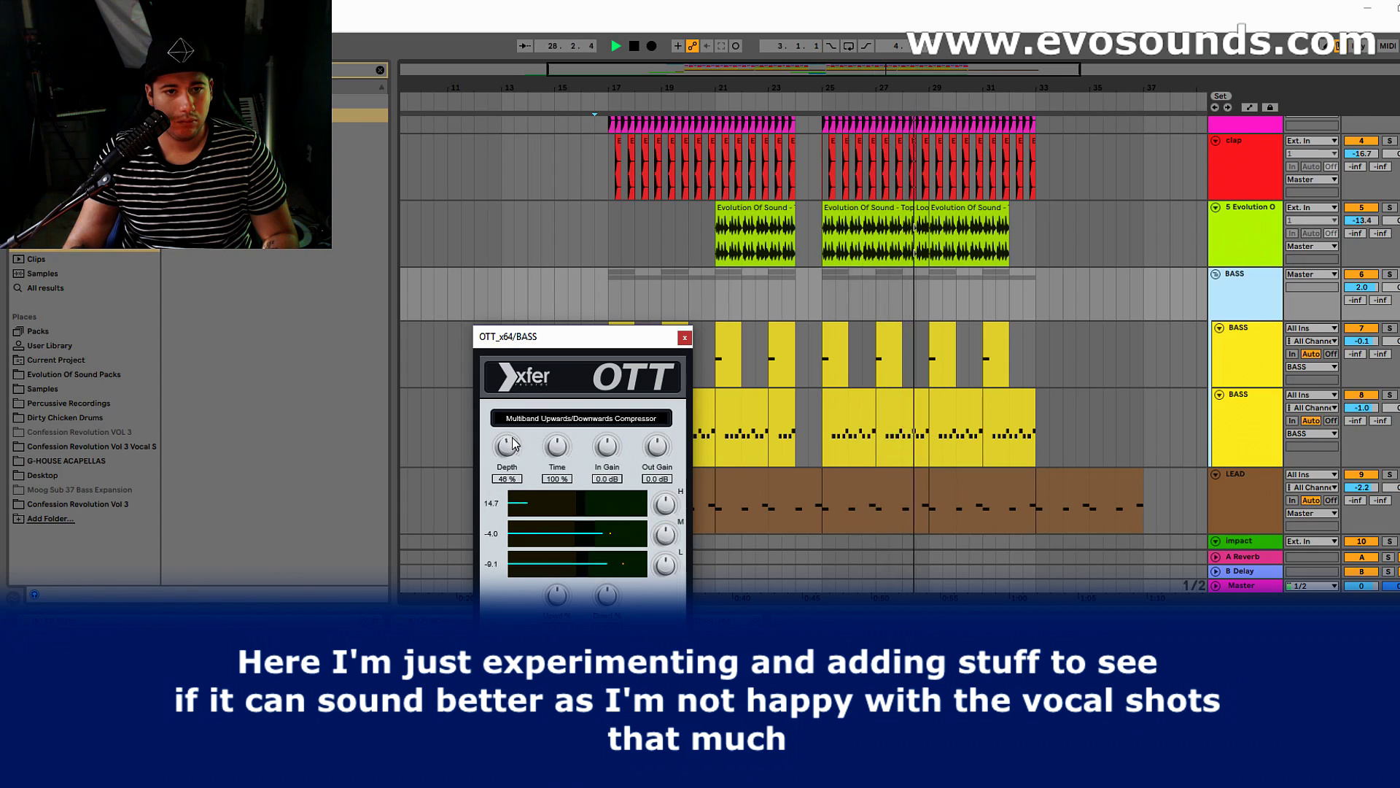
pyautogui.click(684, 338)
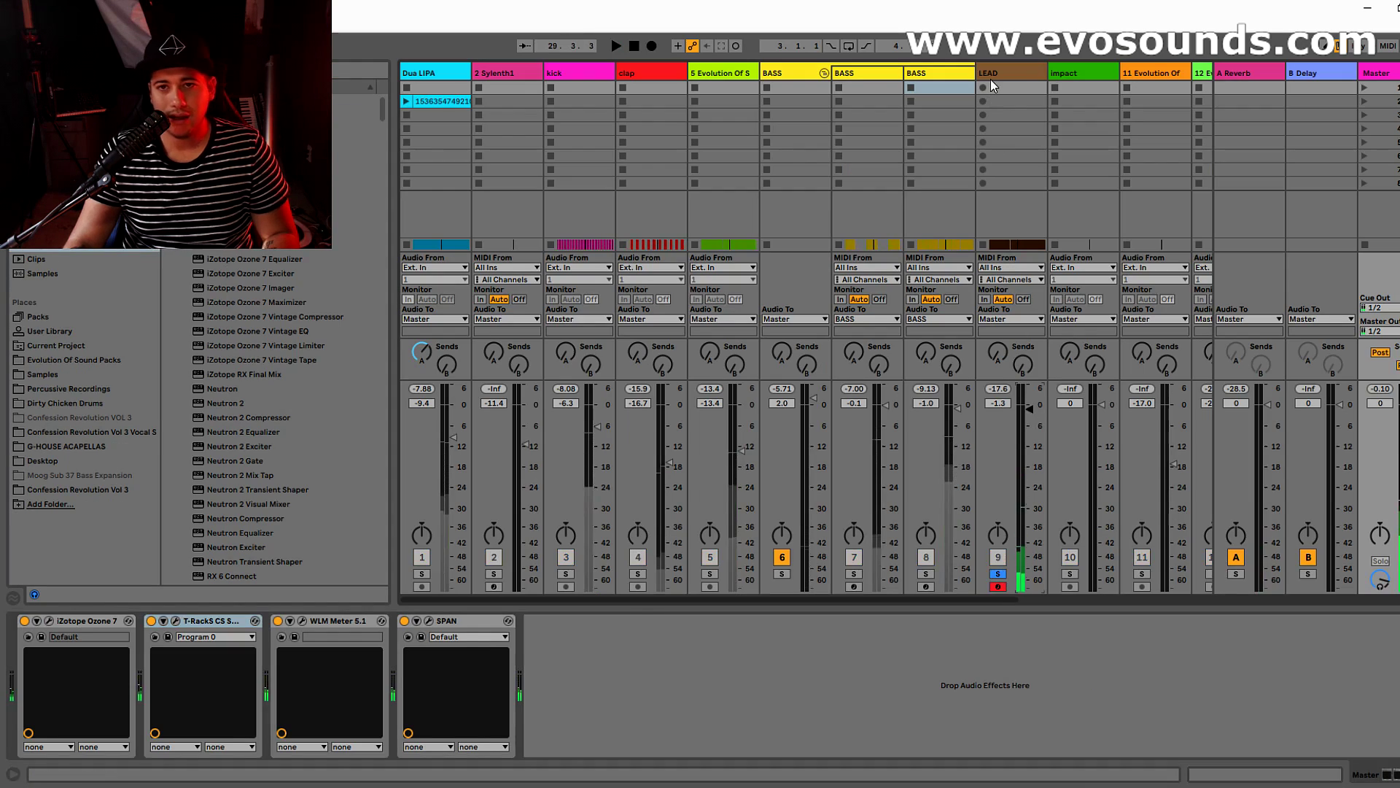
# Step: Add Wider at 200% to the LEAD track between EQ Eight and LFOTool and play the soloed lead
pyautogui.click(992, 86)
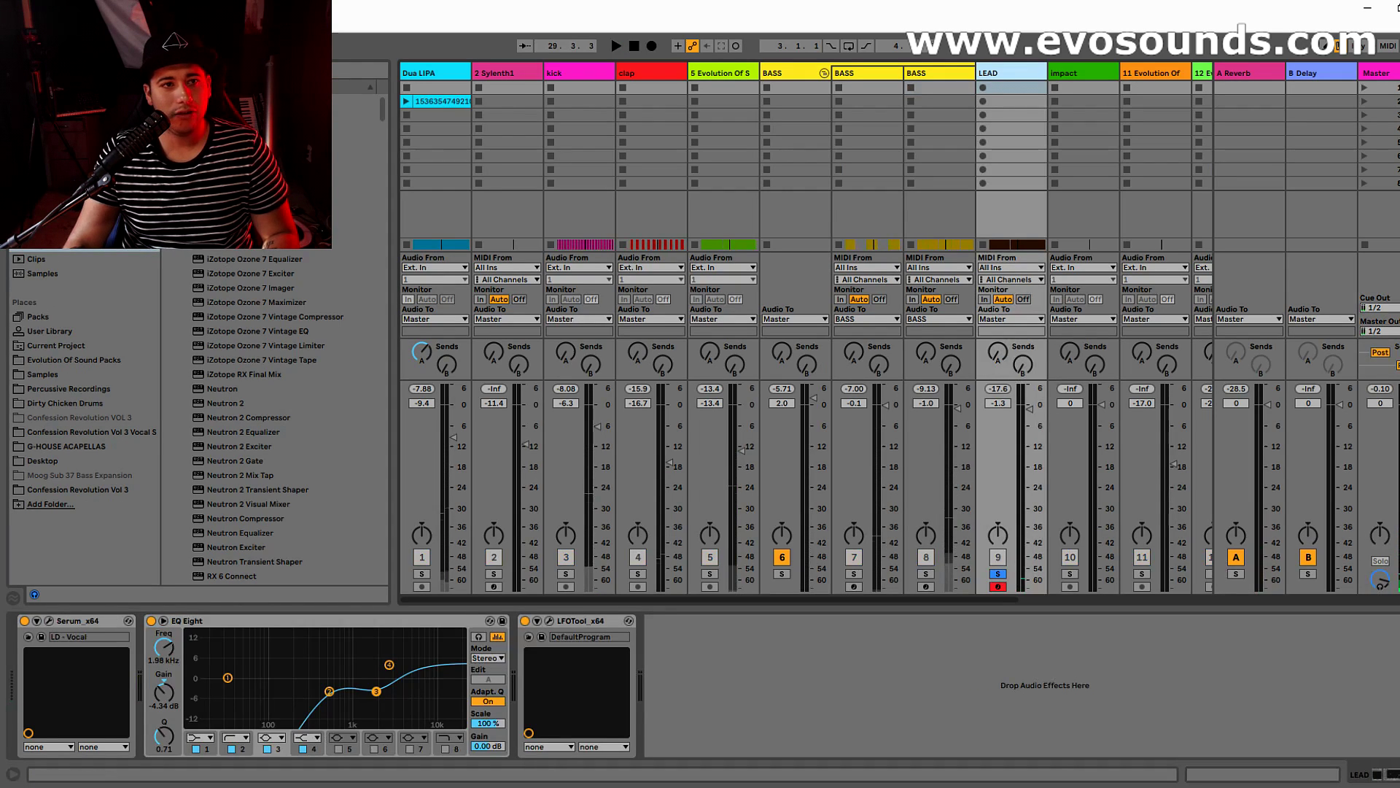
pyautogui.write('ott')
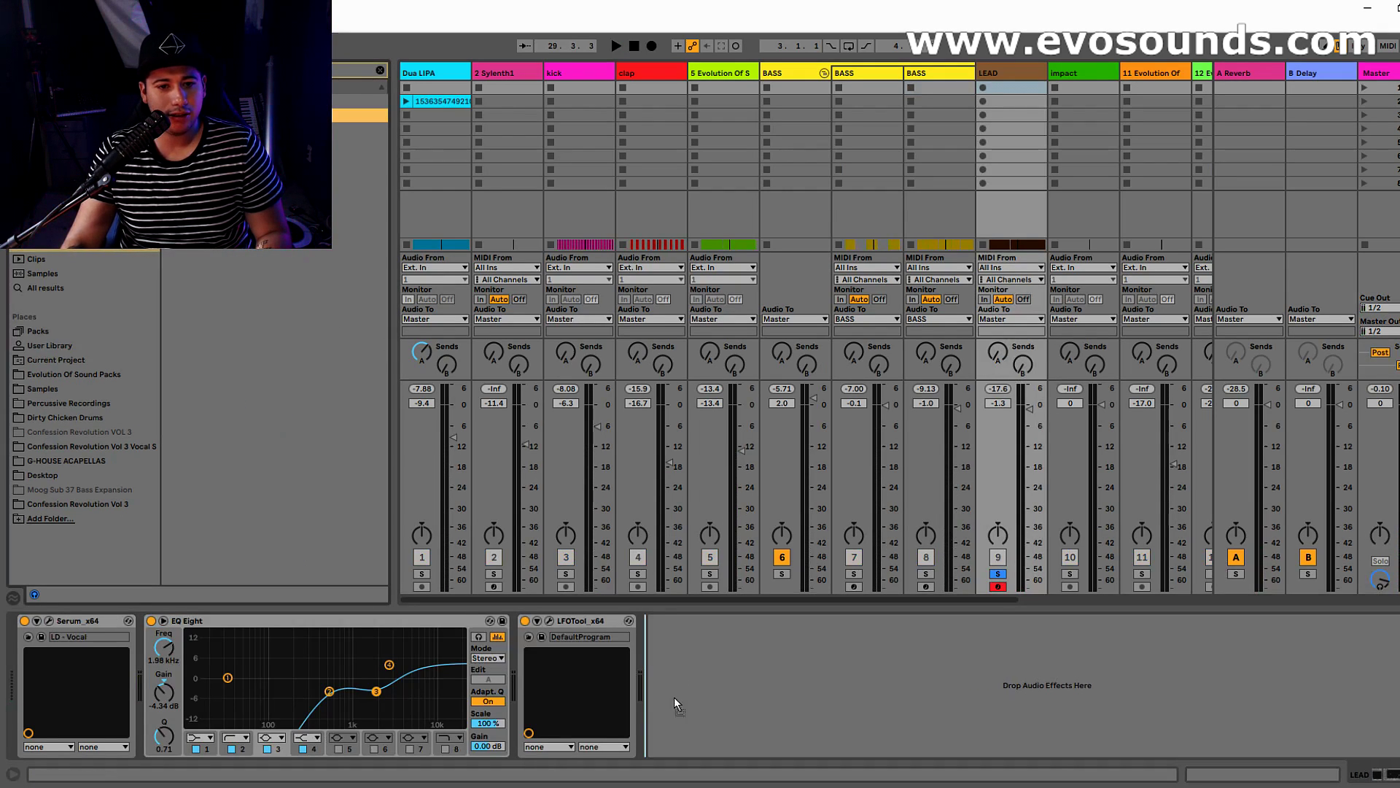
pyautogui.moveTo(675, 704); pyautogui.dragTo(674, 704)
pyautogui.press('space')
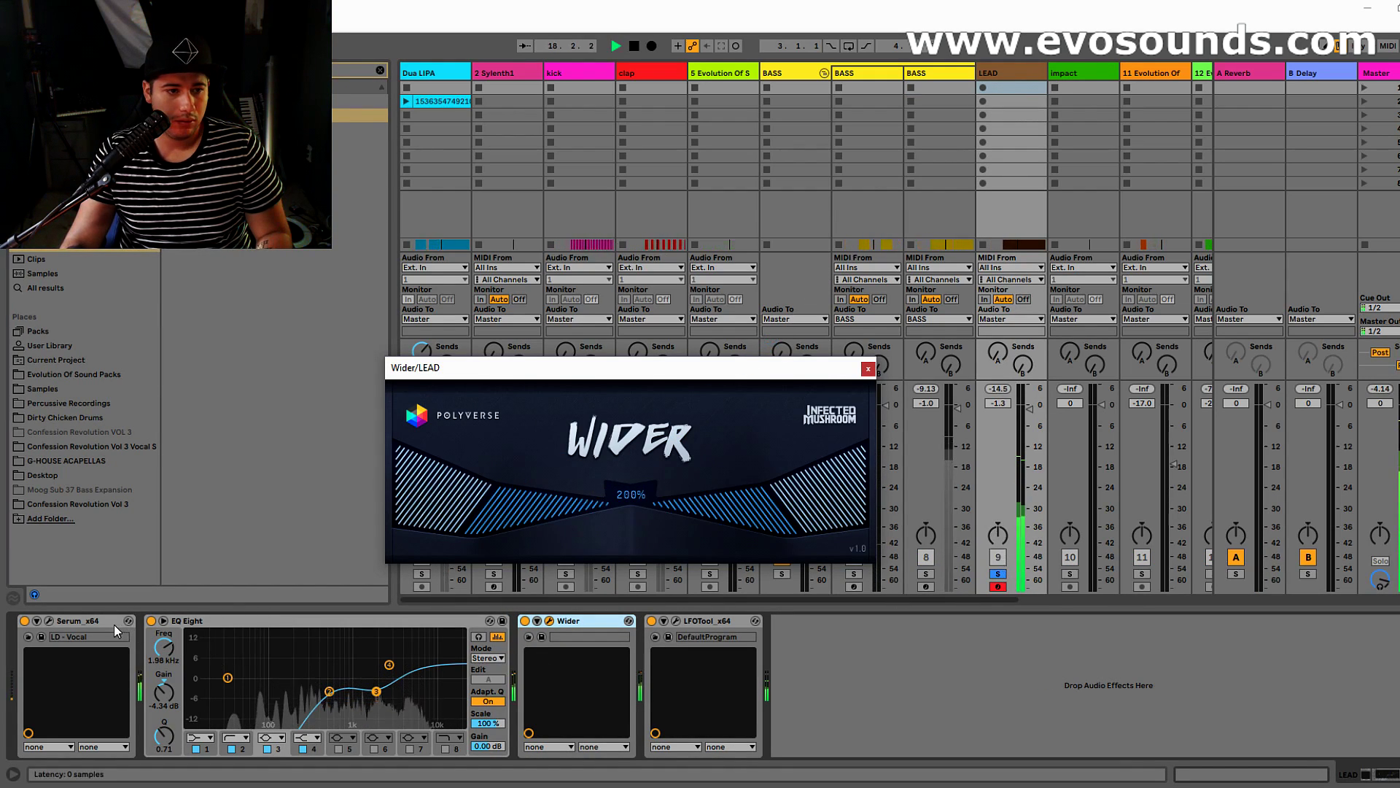
# Step: Adjust the start point of the LEAD's LFOTool curve slightly upward, close the plugin and set the LEAD volume to -6.0 dB
pyautogui.click(675, 621)
pyautogui.moveTo(595, 445); pyautogui.dragTo(596, 398)
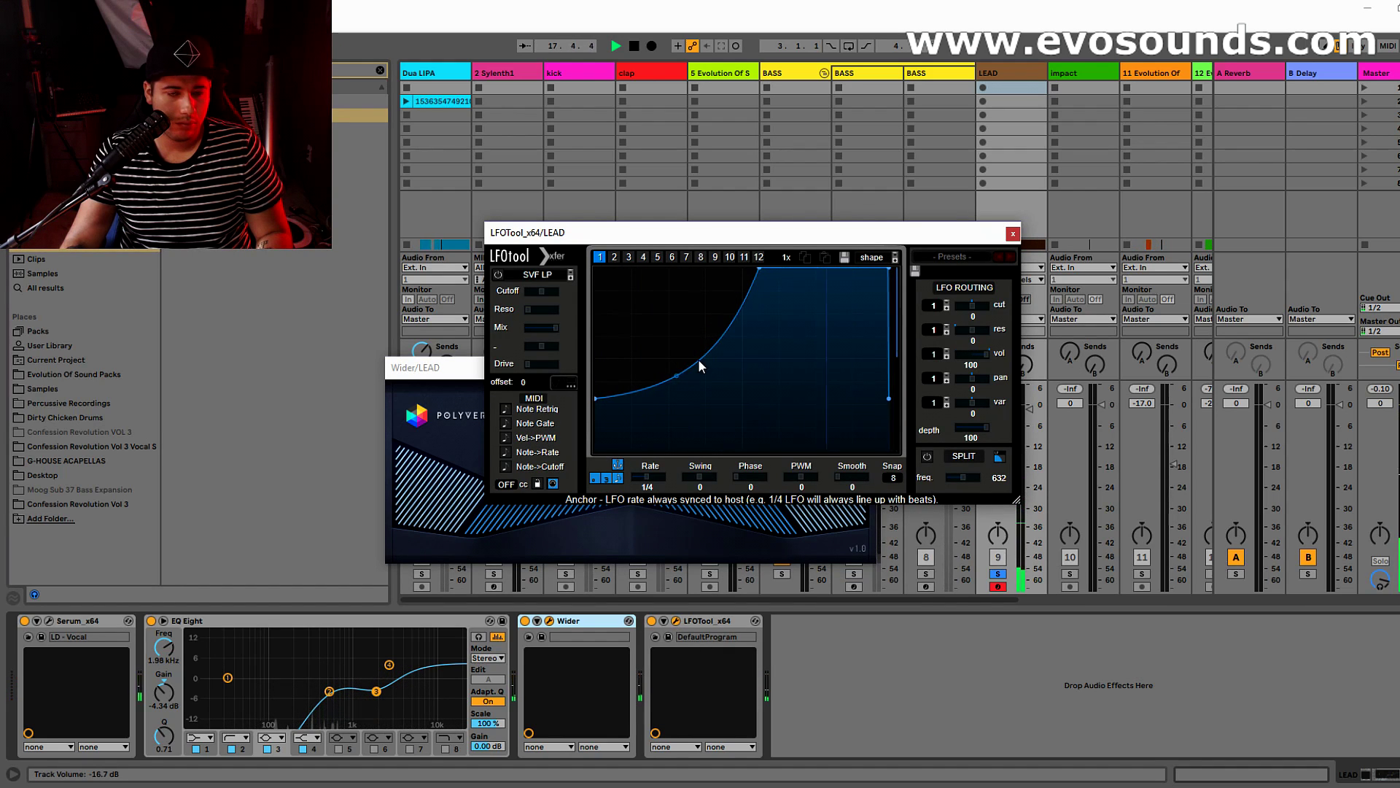
pyautogui.moveTo(597, 400); pyautogui.dragTo(596, 419)
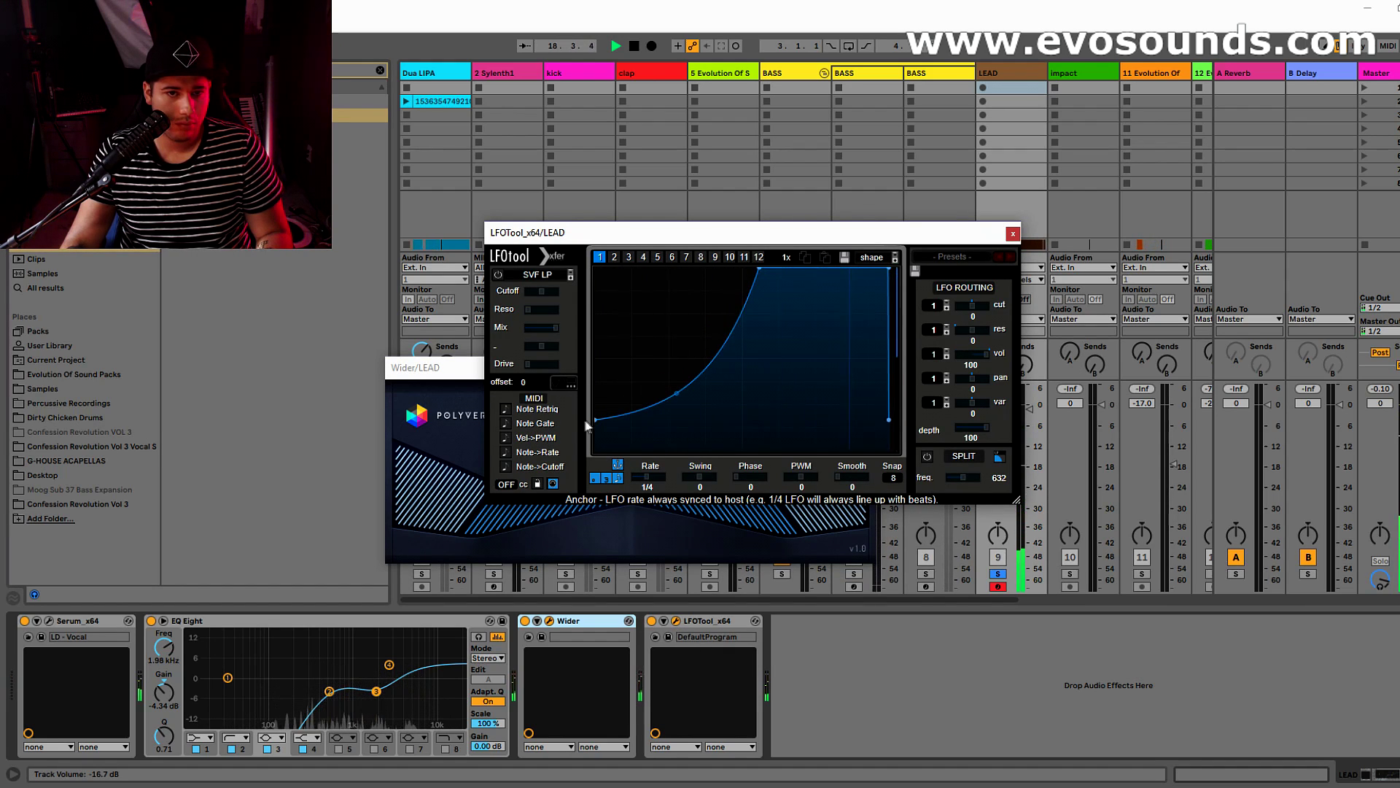
pyautogui.click(1013, 234)
pyautogui.press('space')
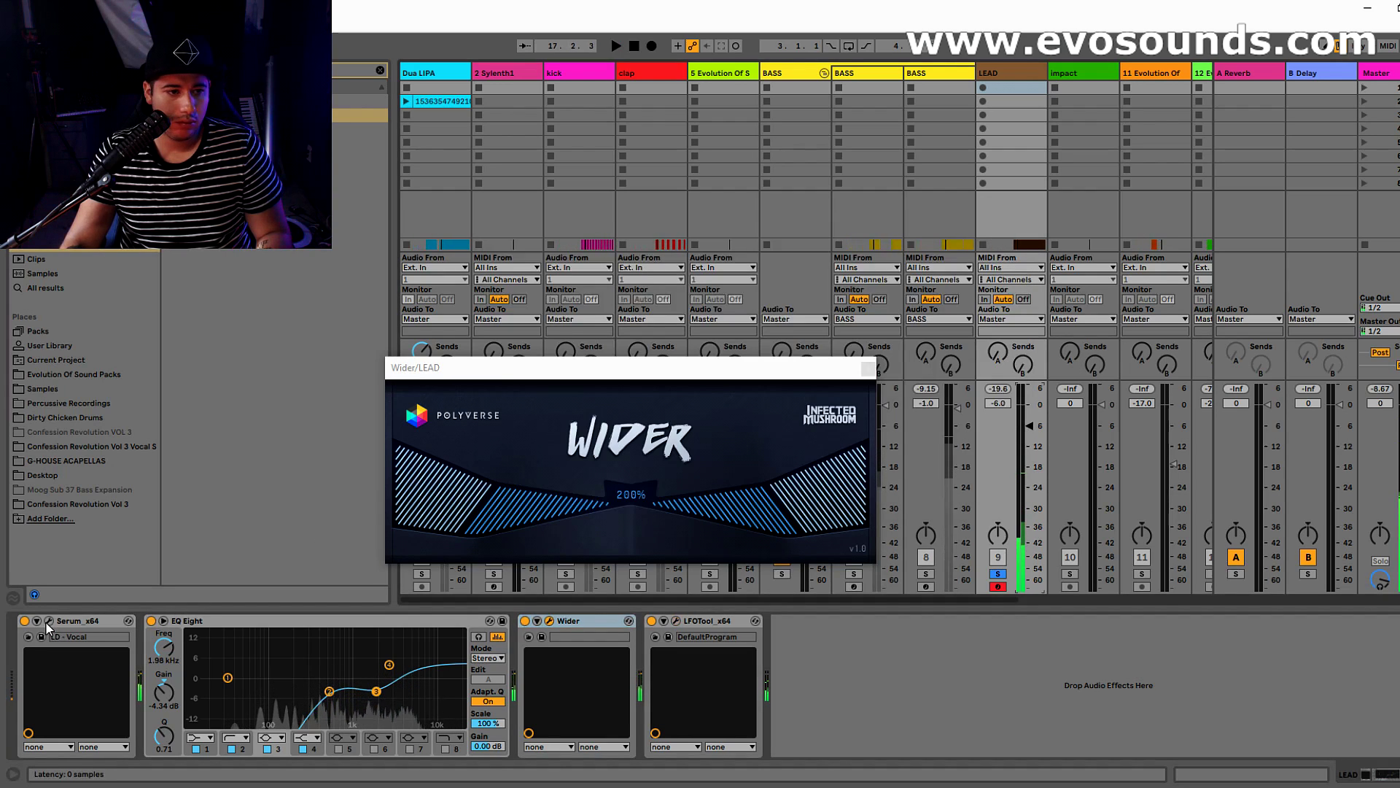
# Step: Open Serum on the LEAD track, inspect envelope 3 and play the vocal patch
pyautogui.click(49, 621)
pyautogui.rightClick(728, 538)
pyautogui.click(769, 615)
pyautogui.press('space')
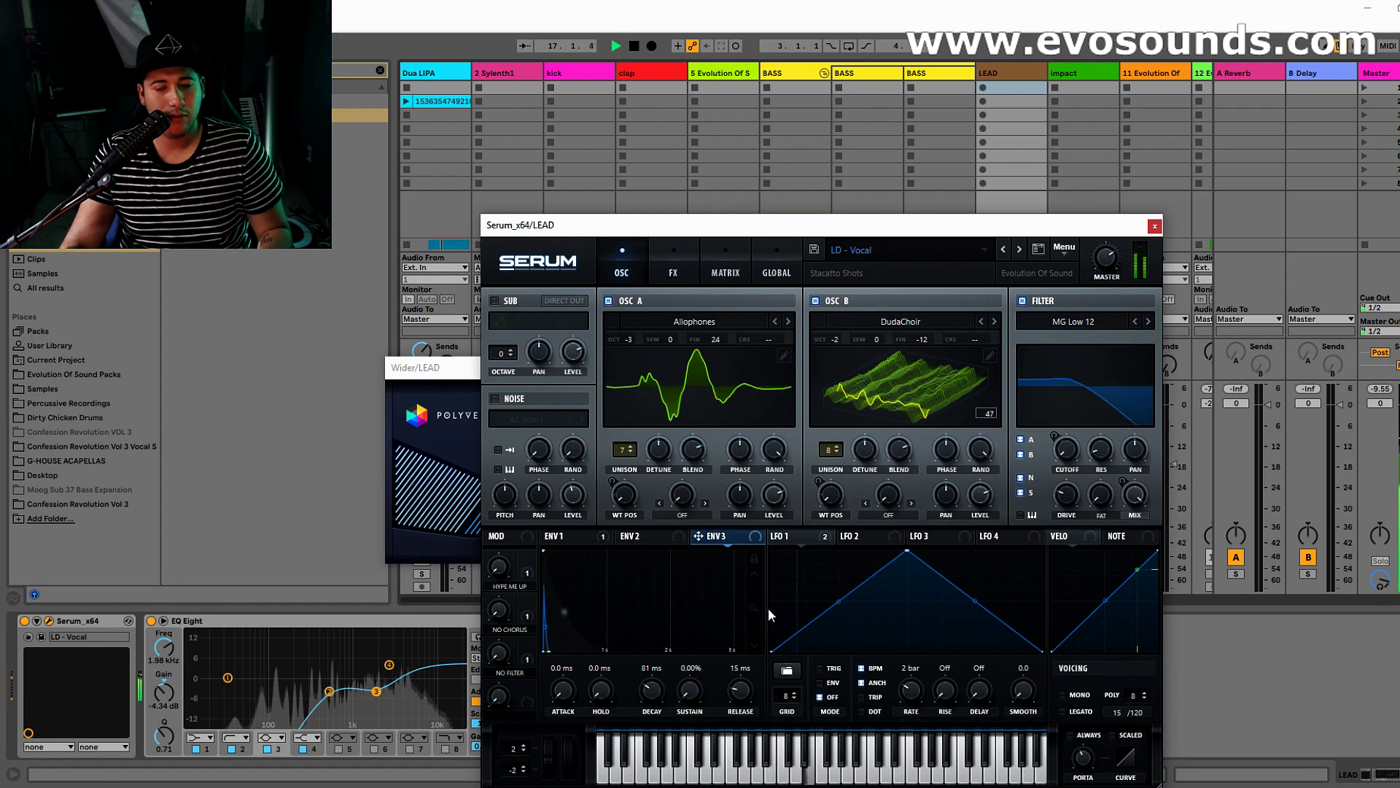
# Step: Toggle Serum's Hyper/Dimension effect off and on to compare the lead's sound, return to the oscillators and close Serum
pyautogui.click(673, 272)
pyautogui.press('space')
pyautogui.click(509, 302)
pyautogui.press('space')
pyautogui.click(509, 302)
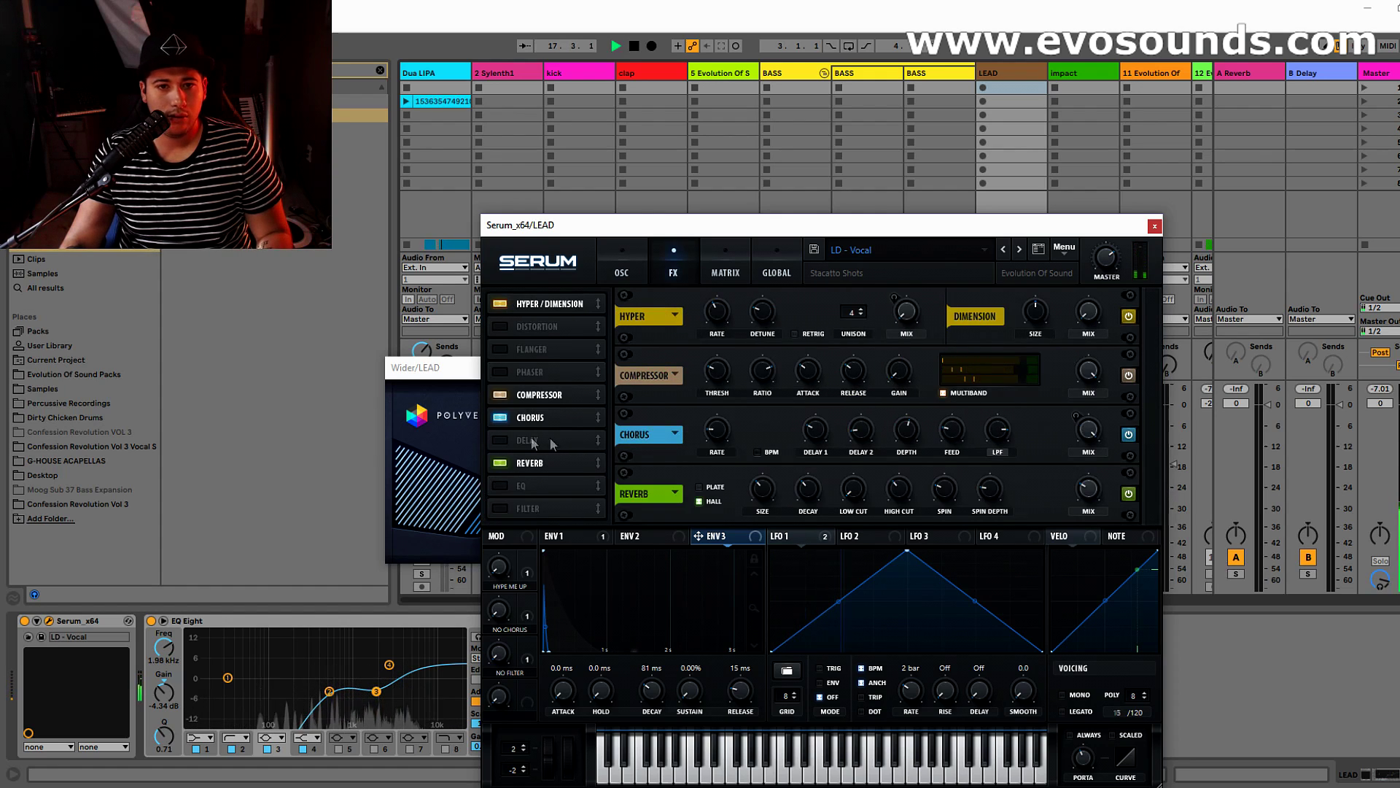
pyautogui.click(622, 266)
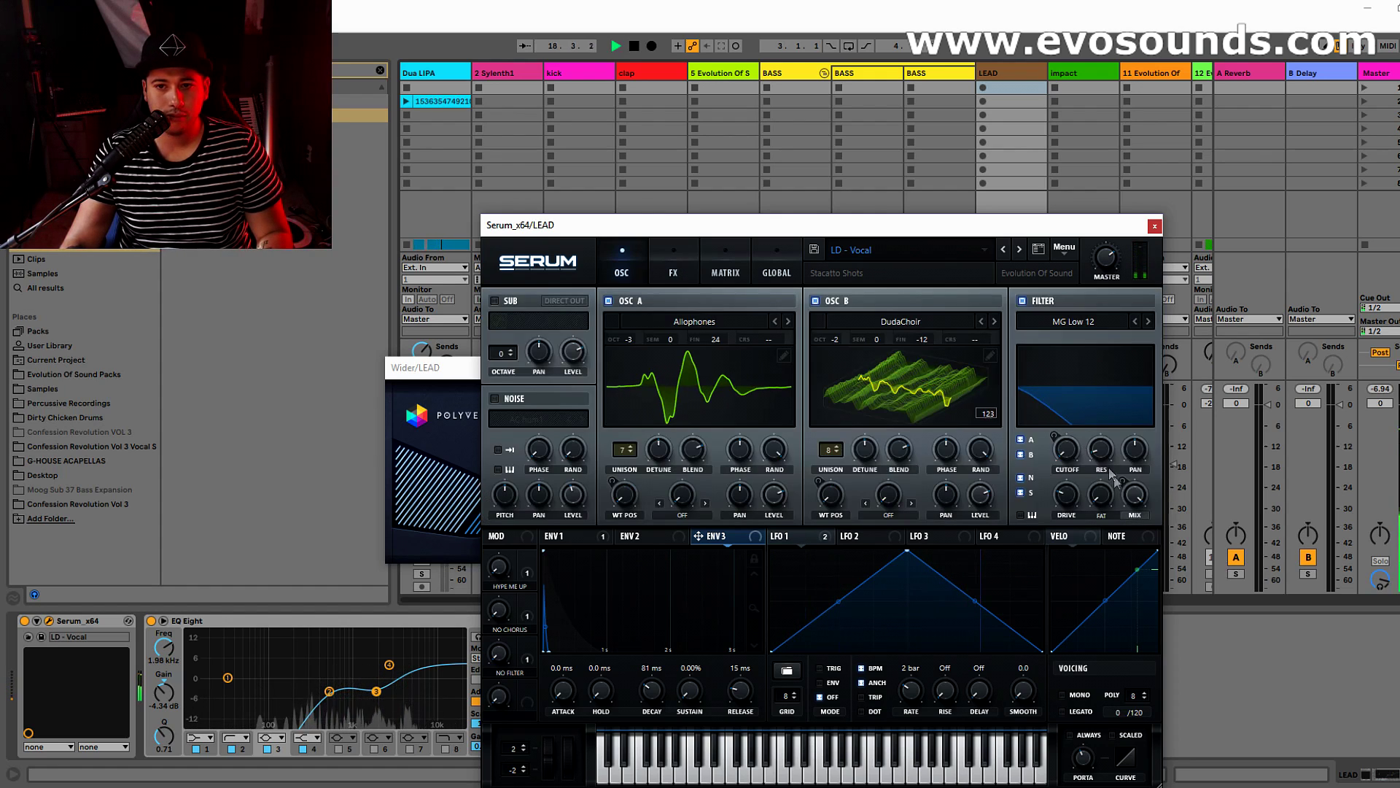
pyautogui.click(1154, 226)
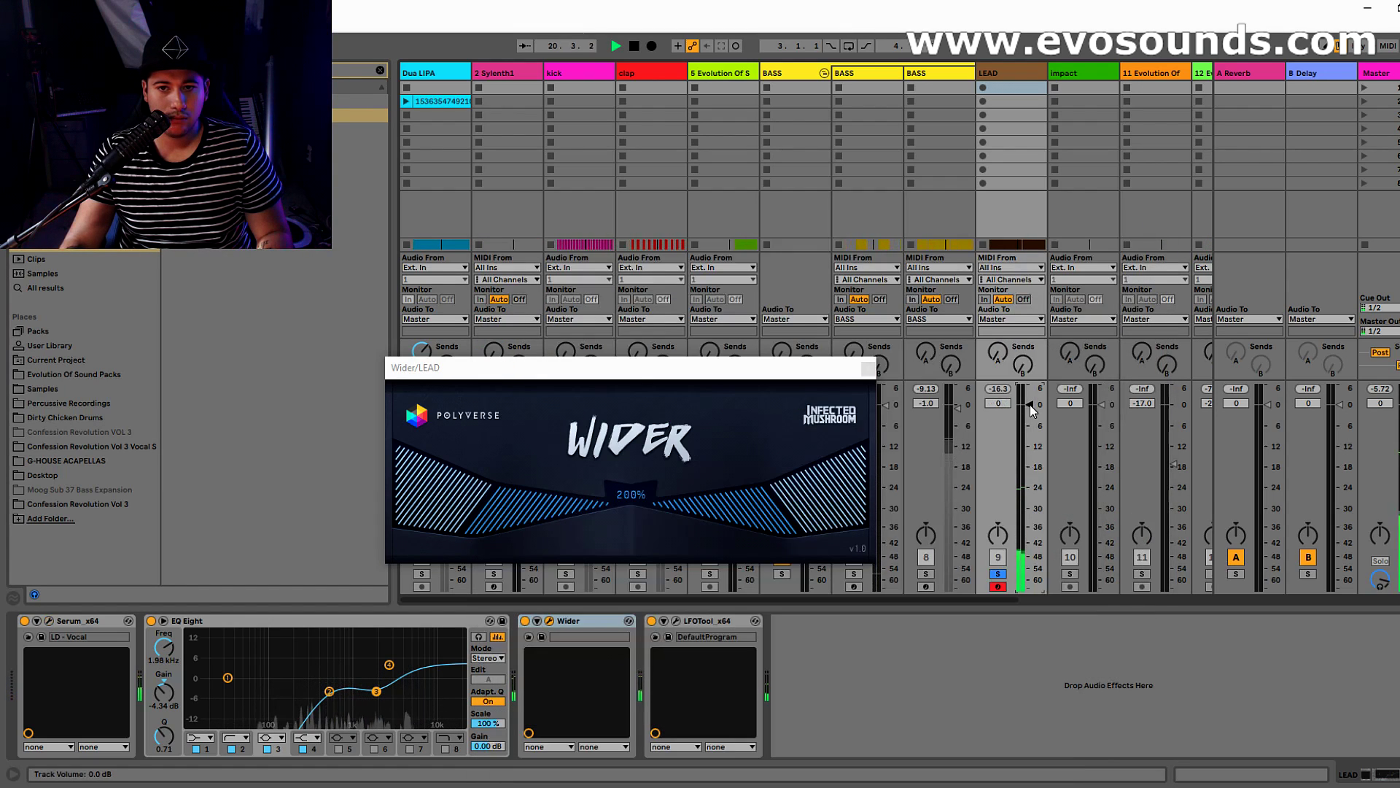
# Step: Close Wider, unsolo the LEAD track and set its volume to -1.7 dB
pyautogui.click(874, 368)
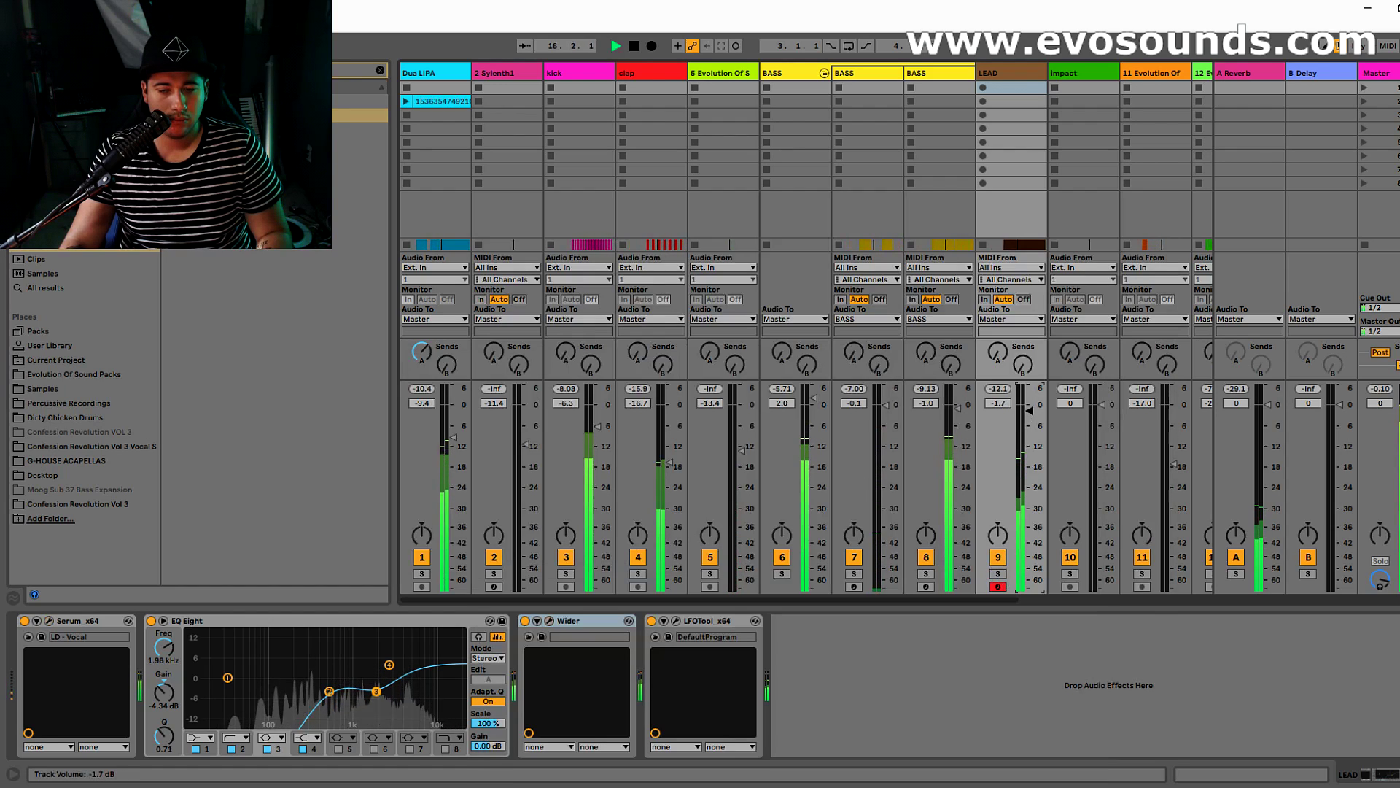
pyautogui.moveTo(1029, 411); pyautogui.dragTo(1029, 423)
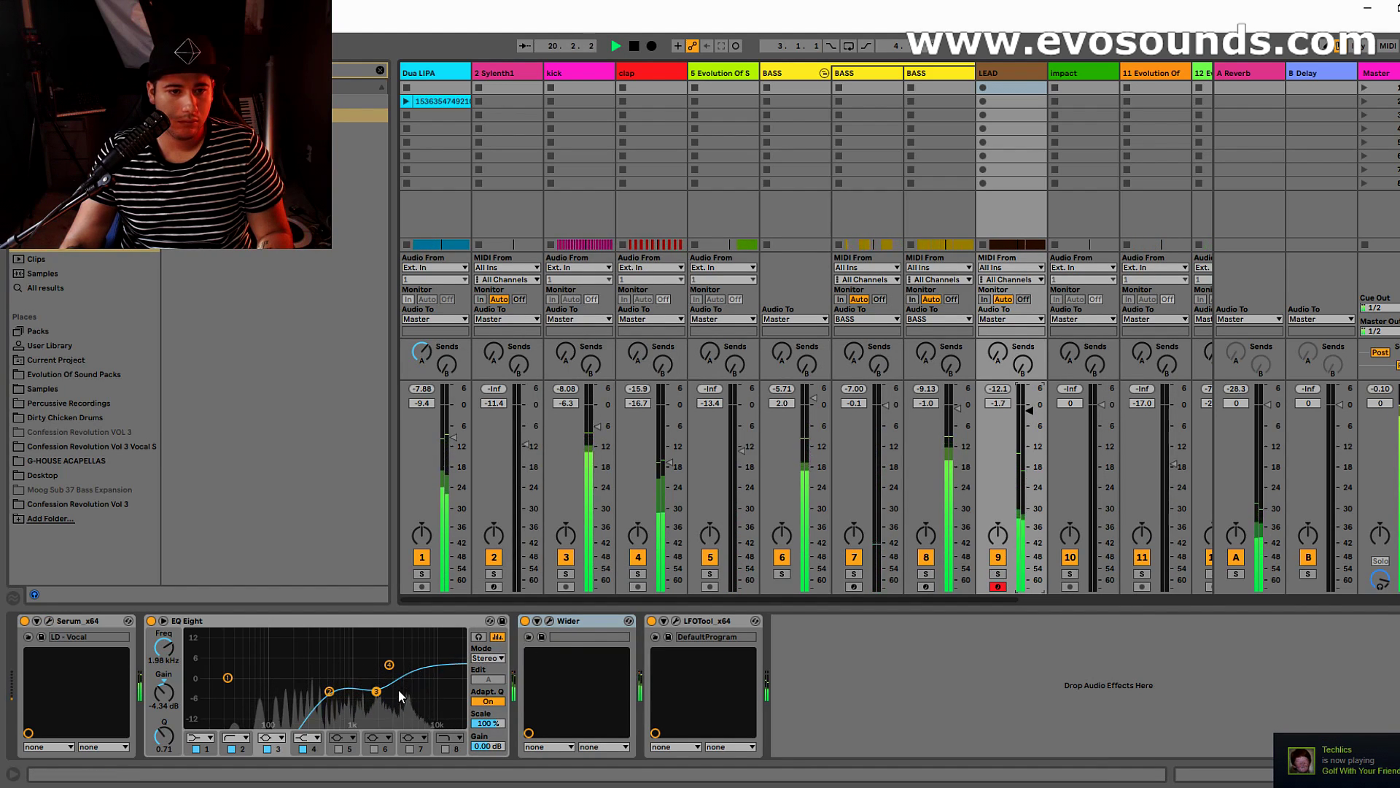
# Step: Reshape the LEAD's EQ Eight with a low cut at 138 Hz, a boost near 1 kHz and a flat high band
pyautogui.moveTo(389, 665); pyautogui.dragTo(319, 643)
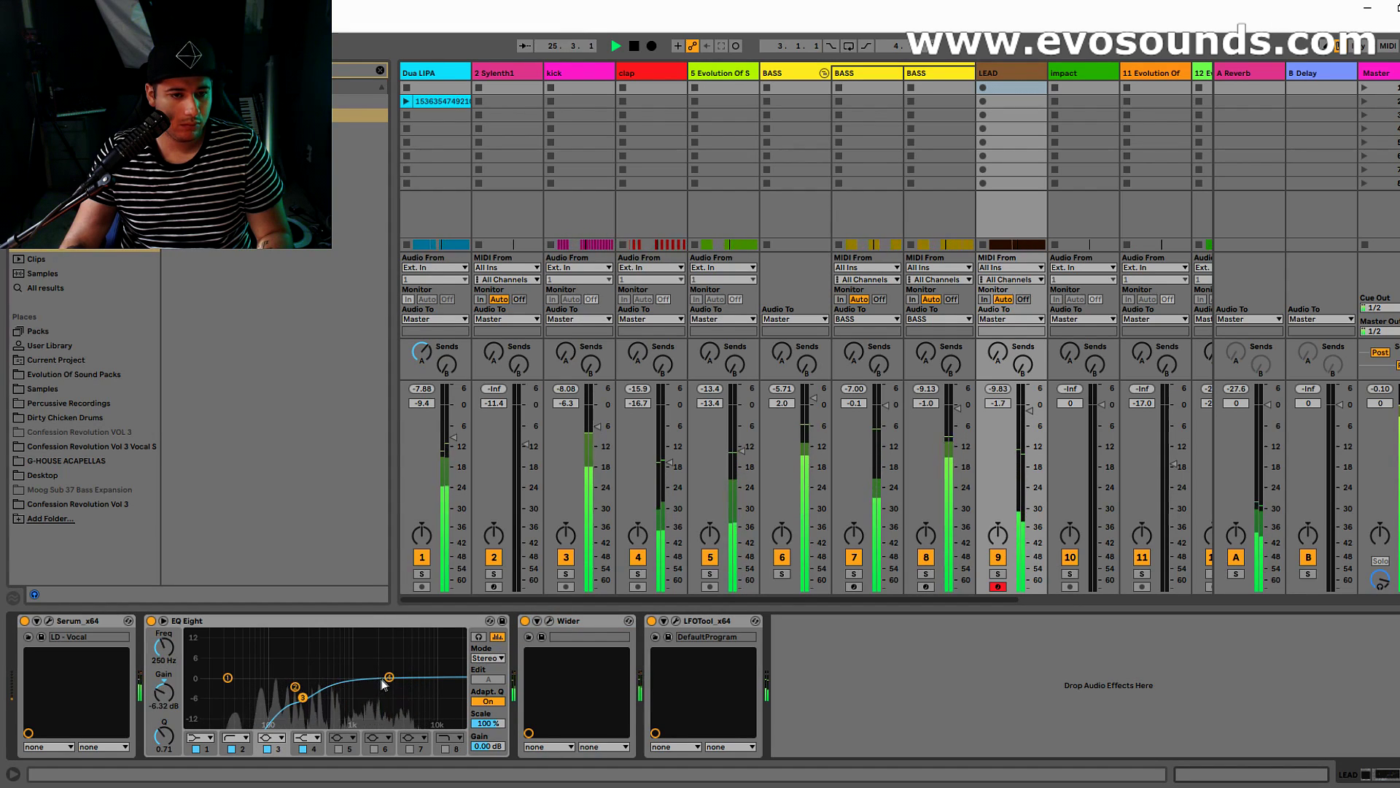
pyautogui.moveTo(301, 698)
pyautogui.mouseDown()
pyautogui.moveTo(354, 665)
pyautogui.moveTo(277, 686)
pyautogui.mouseUp()
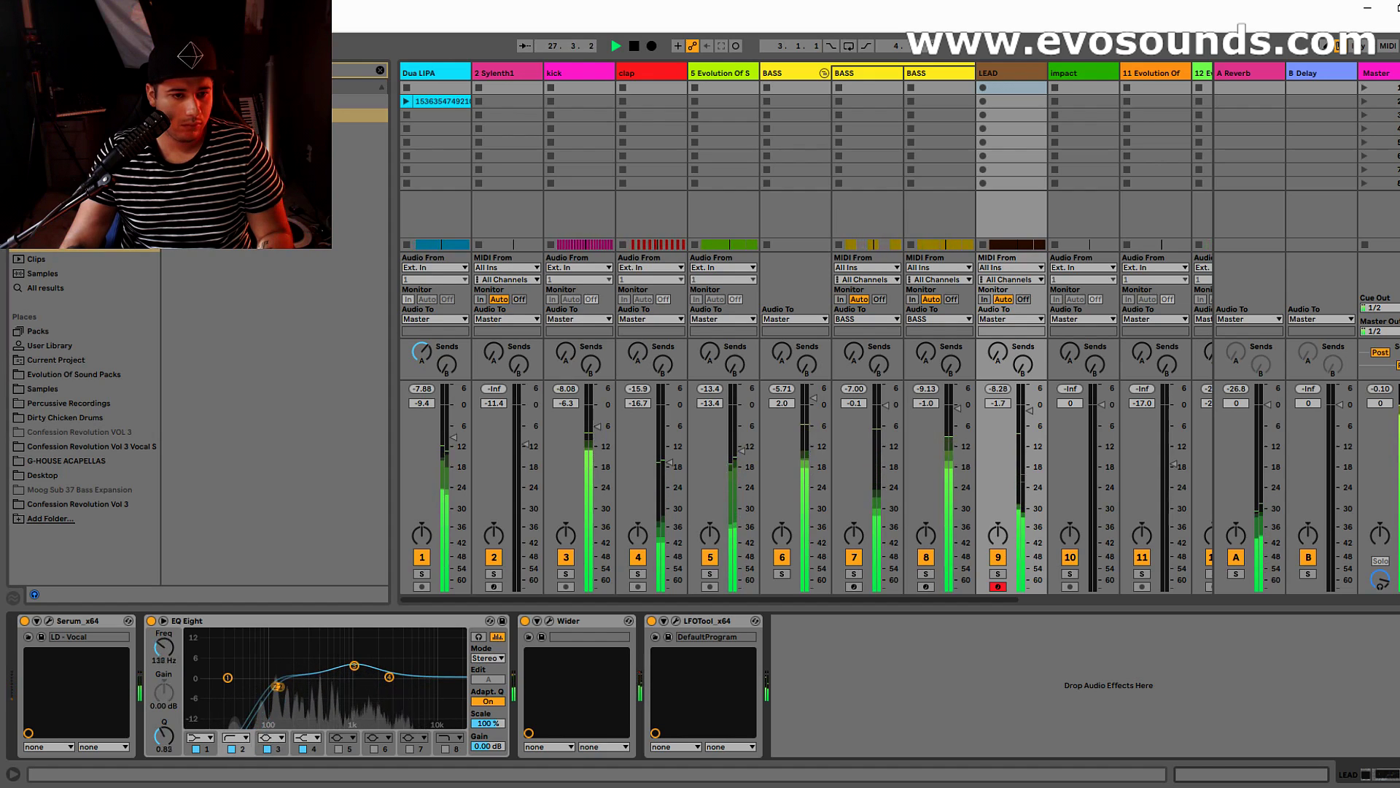
# Step: Change the first band of the LEAD's EQ Eight to a low-cut filter
pyautogui.press('space')
pyautogui.click(204, 738)
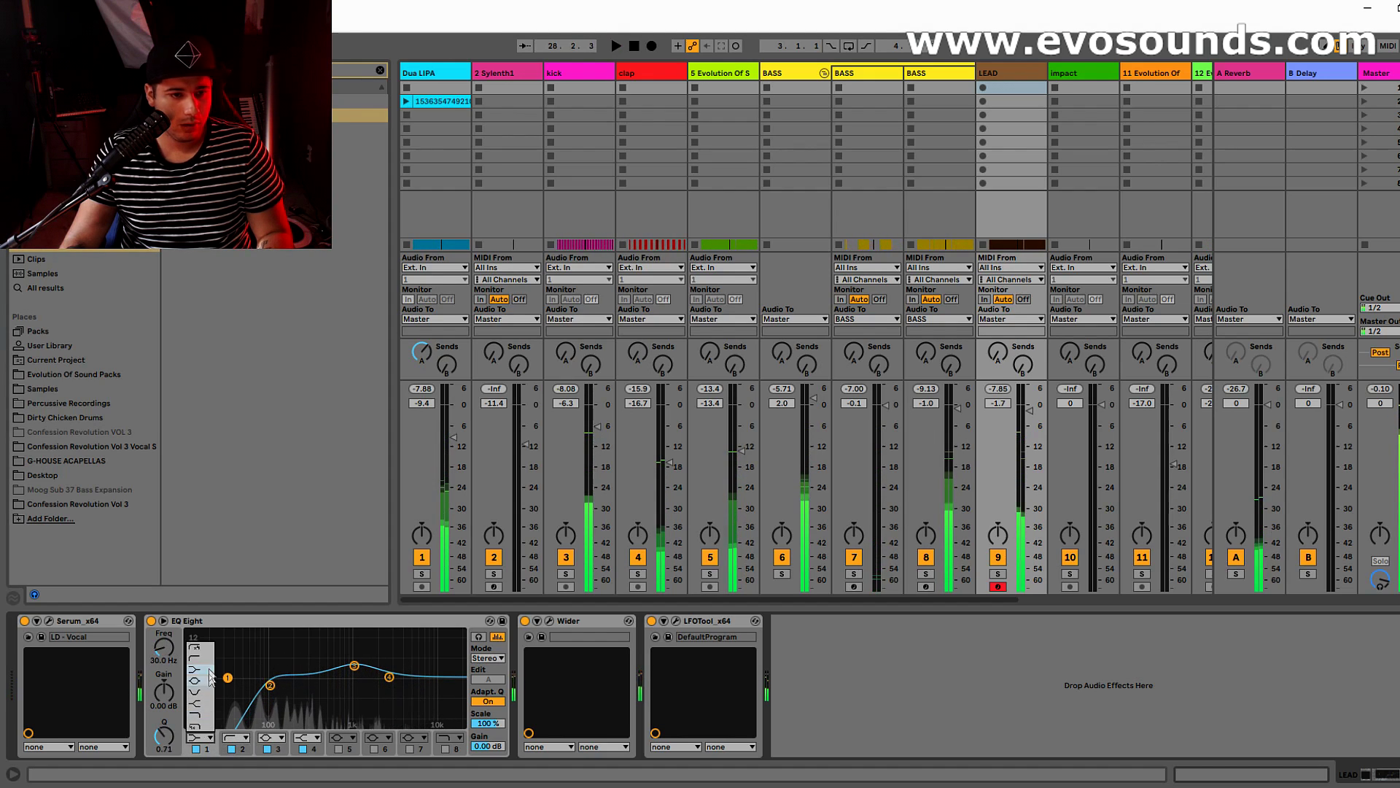
pyautogui.click(201, 649)
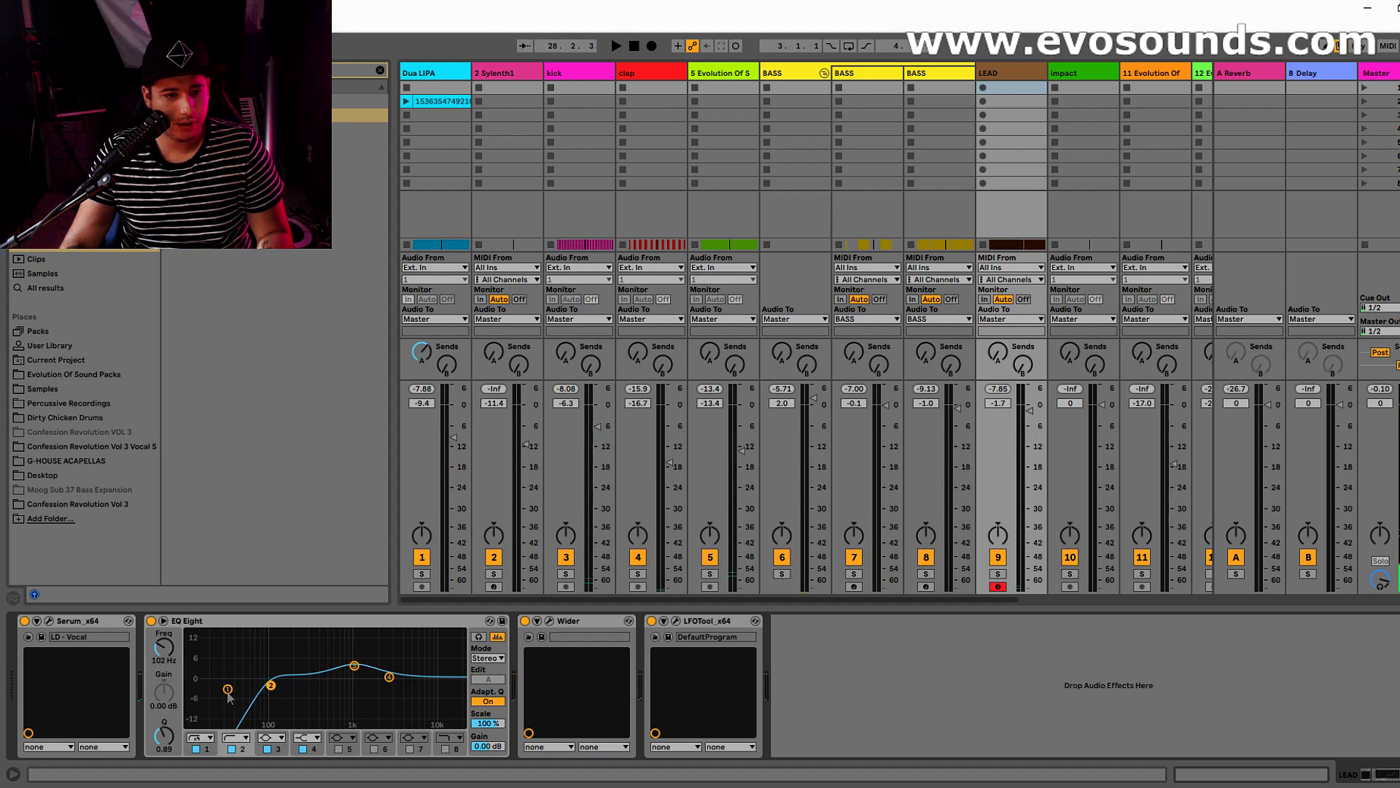
pyautogui.press('space')
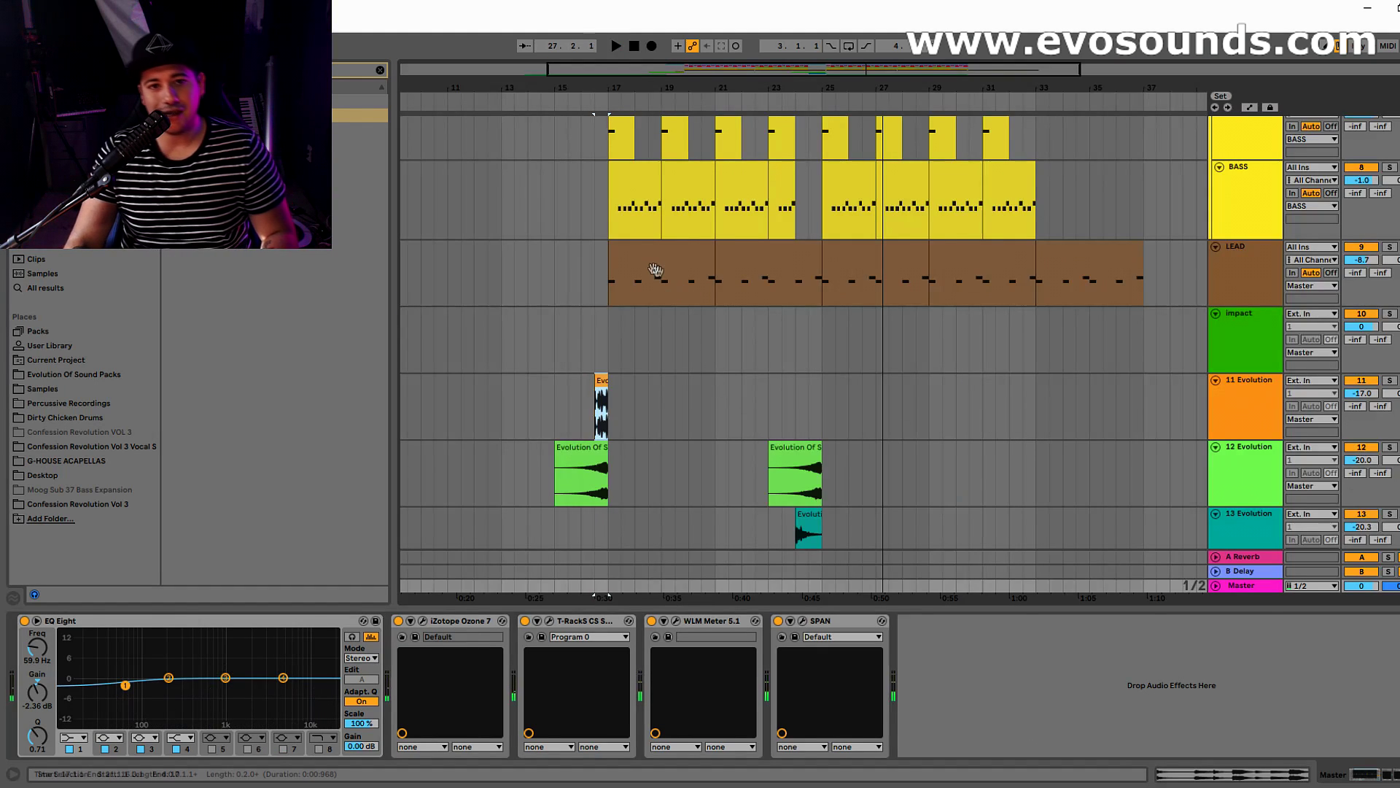
# Step: Play the drop from the first LEAD clip and toggle Wider off and on to compare the sound
pyautogui.click(656, 270)
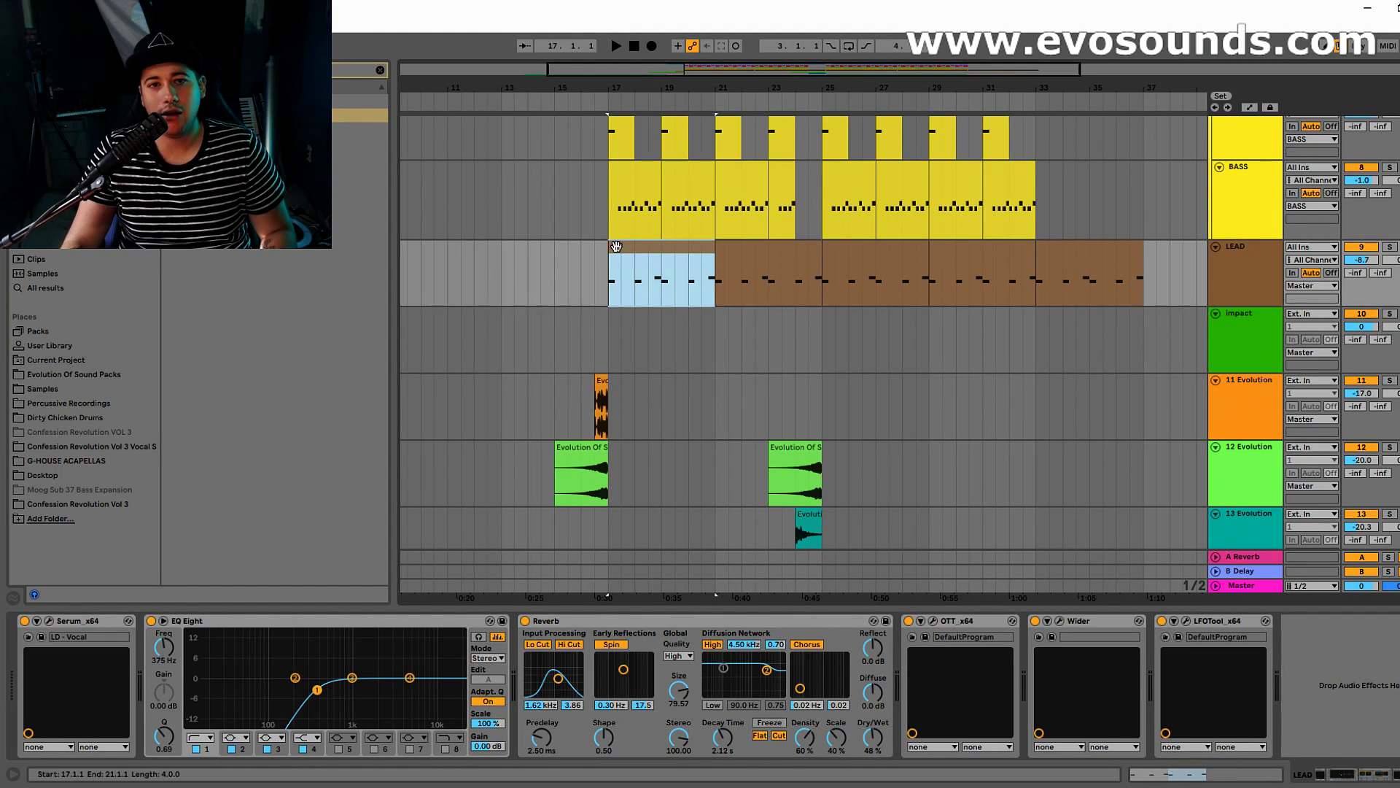
pyautogui.press('space')
pyautogui.click(1036, 622)
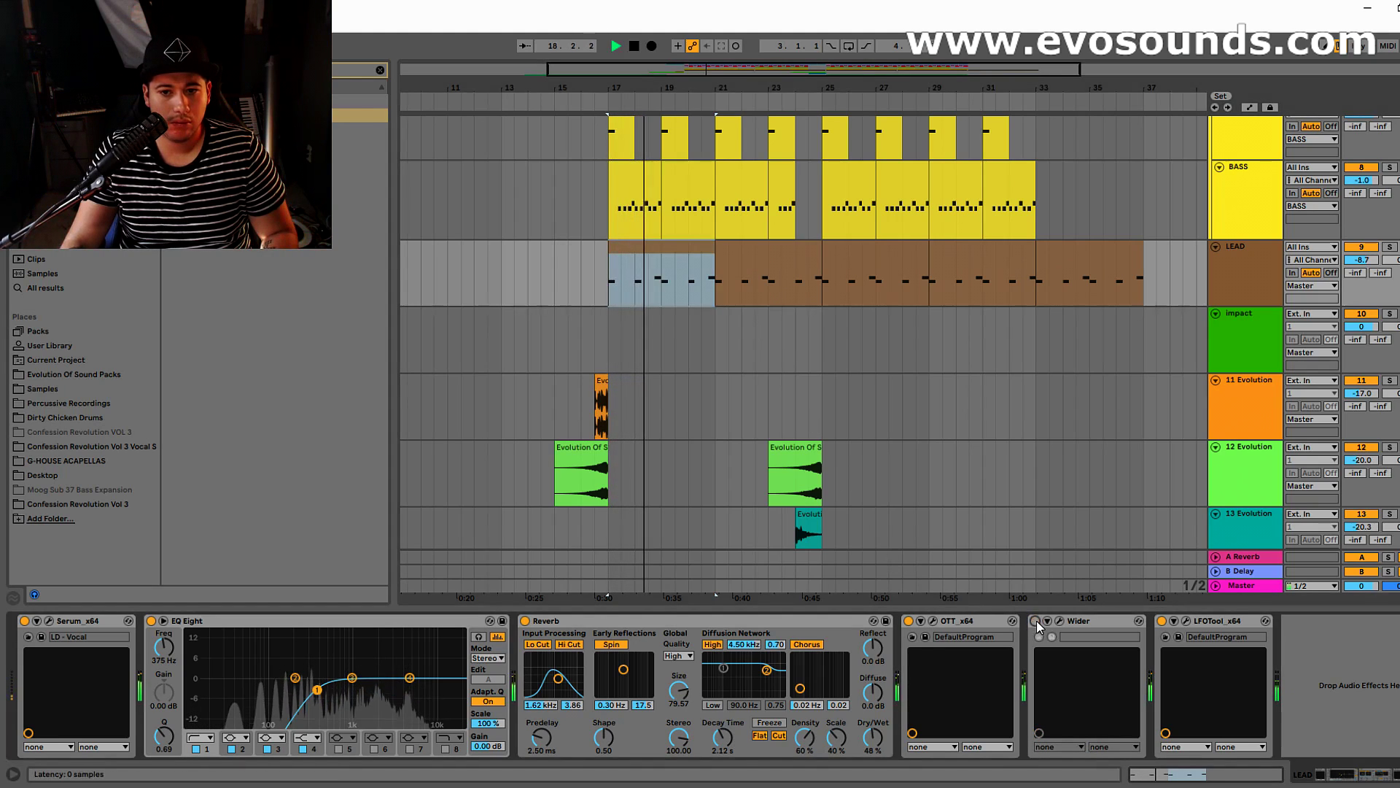
pyautogui.click(1036, 622)
# Step: Set the Dua LIPA vocal track's volume to -11.1 dB
pyautogui.scroll(3, 1000, 522)
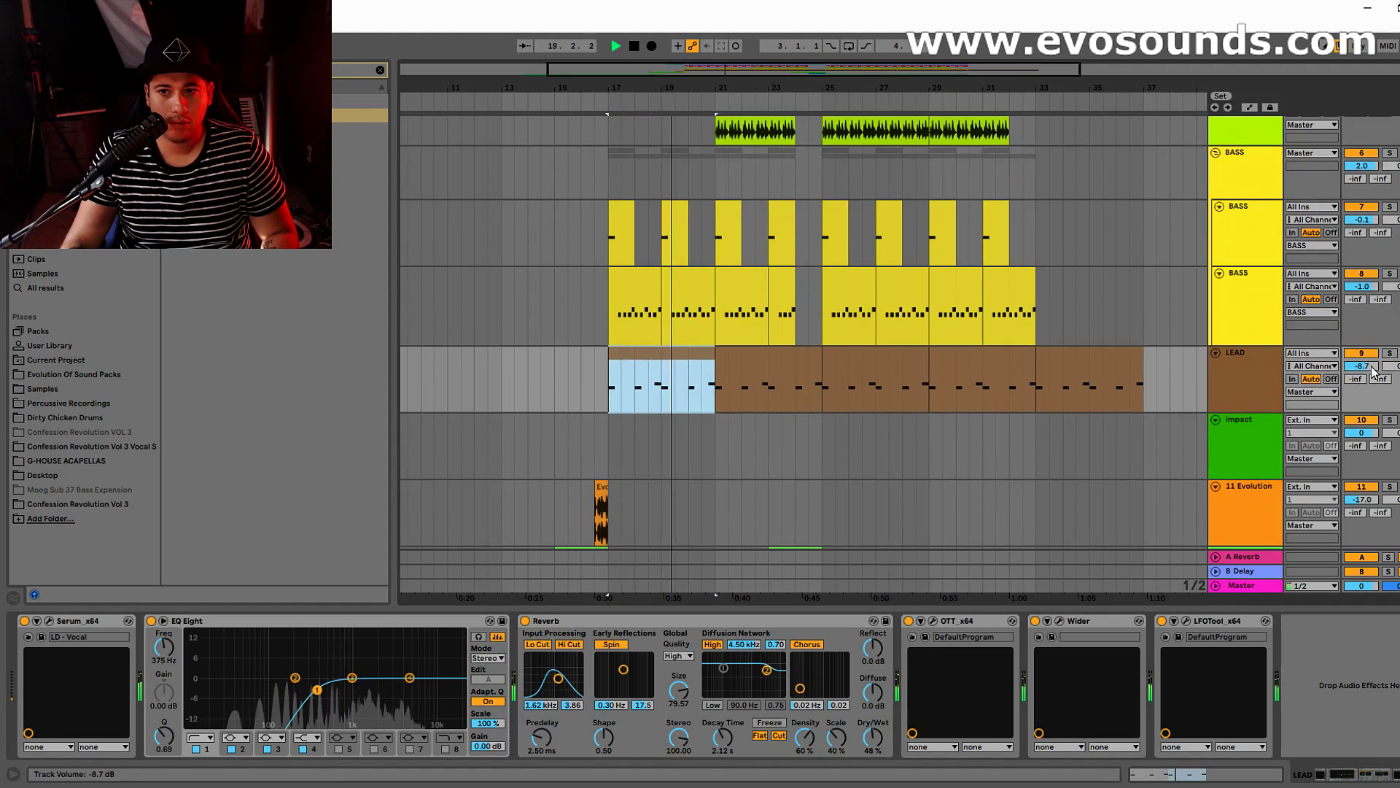
pyautogui.scroll(2, 1149, 397)
pyautogui.scroll(5, 1150, 398)
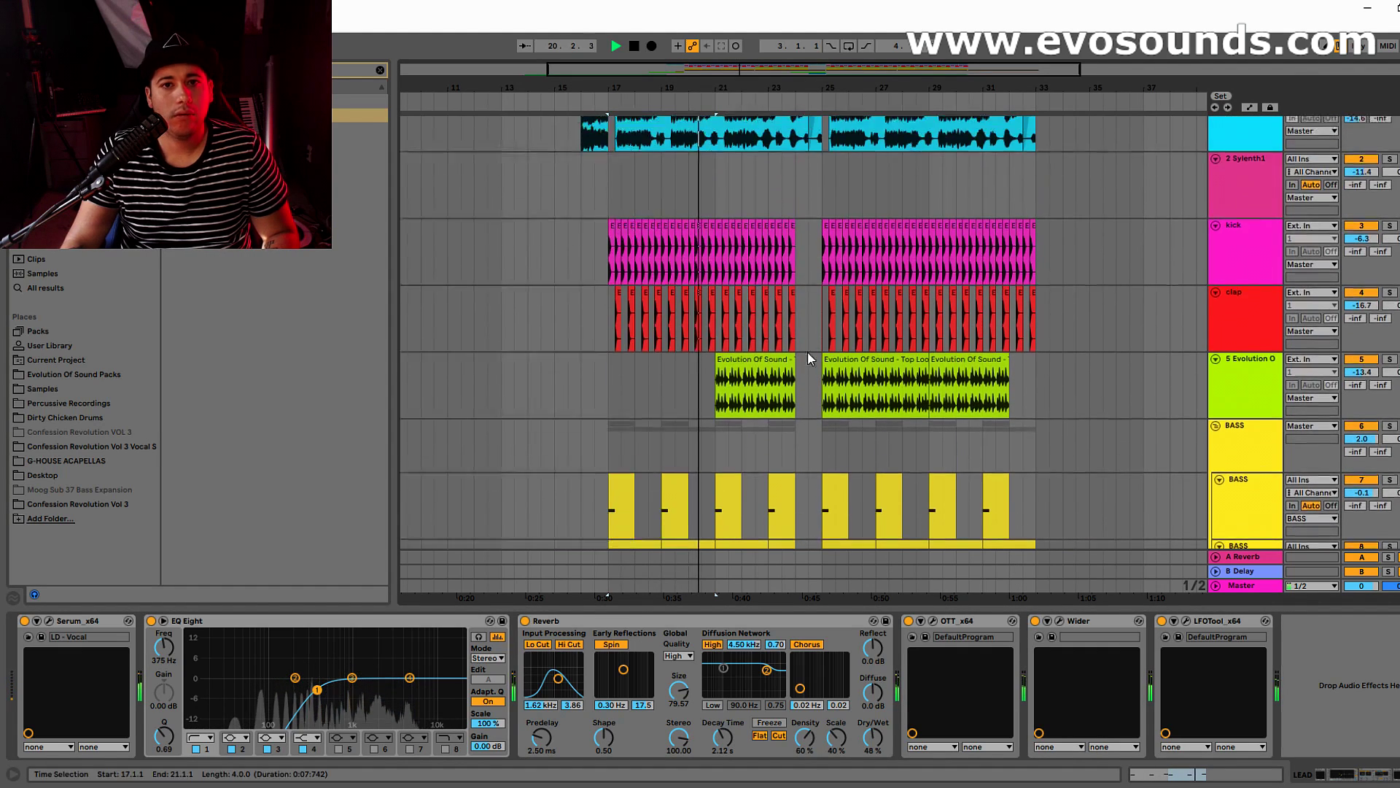
pyautogui.click(1340, 138)
pyautogui.moveTo(1358, 136); pyautogui.dragTo(1358, 150)
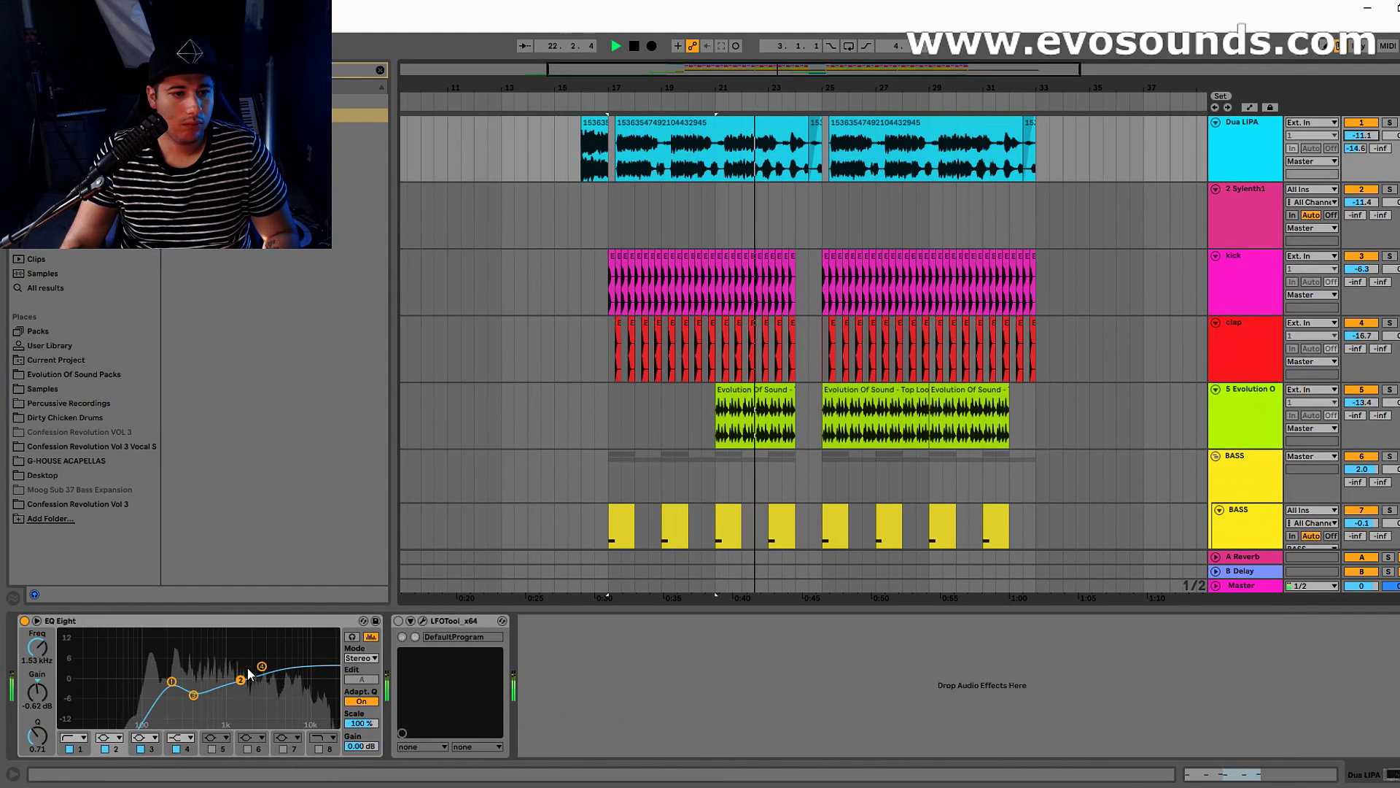
# Step: Set the Dua LIPA vocal's send to the Reverb return to -13.0 dB and return to the arrangement
pyautogui.moveTo(771, 90); pyautogui.dragTo(728, 110)
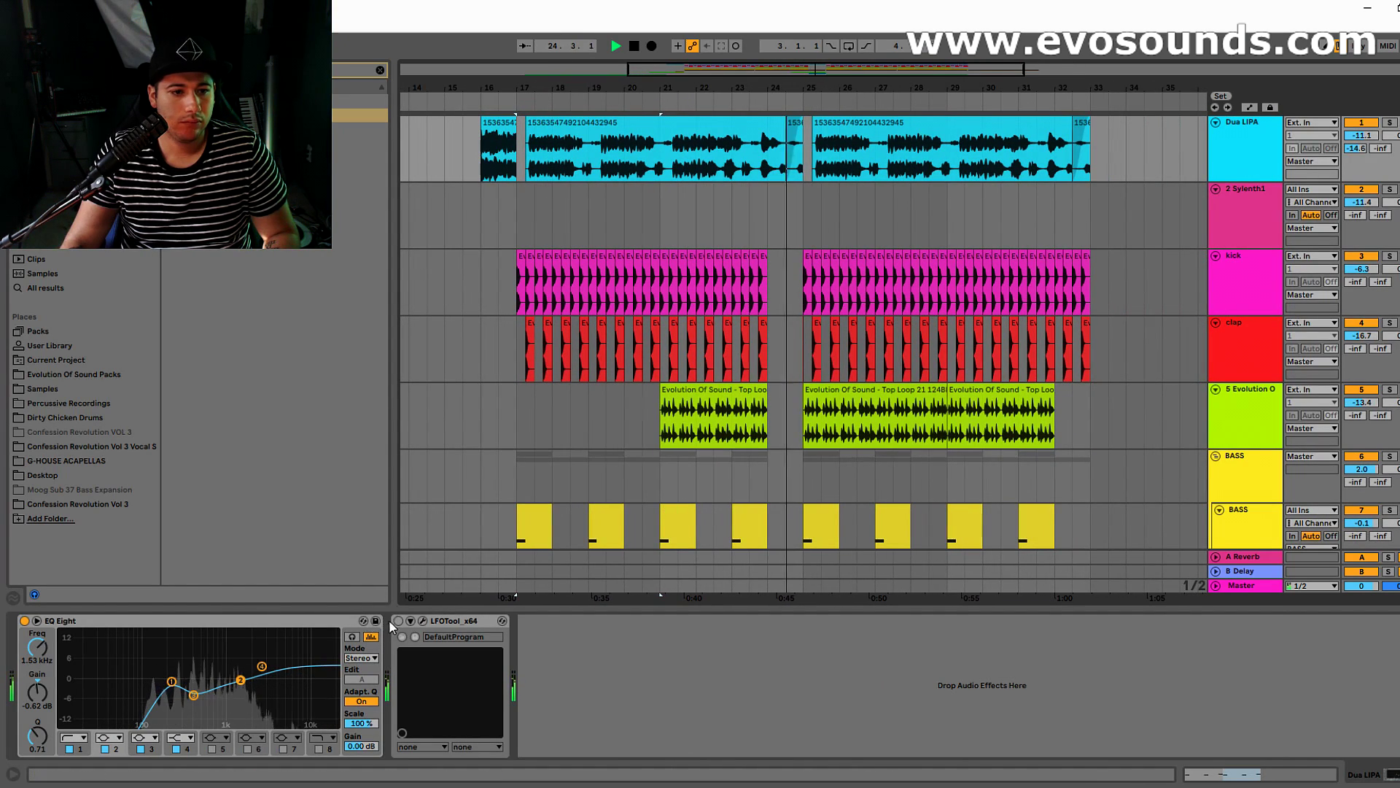
pyautogui.press('Tab')
pyautogui.moveTo(422, 352); pyautogui.dragTo(422, 335)
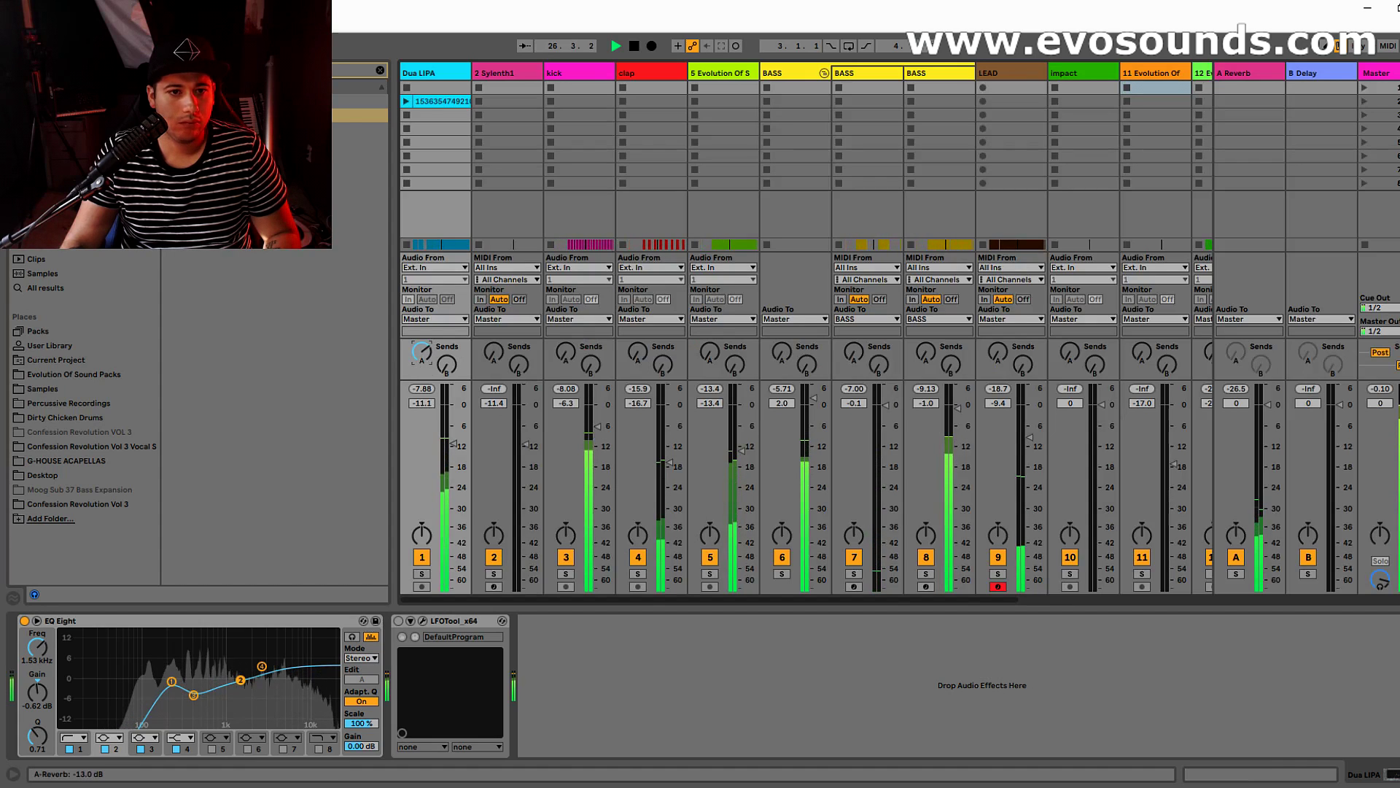
pyautogui.press('Tab')
pyautogui.scroll(-1, 857, 461)
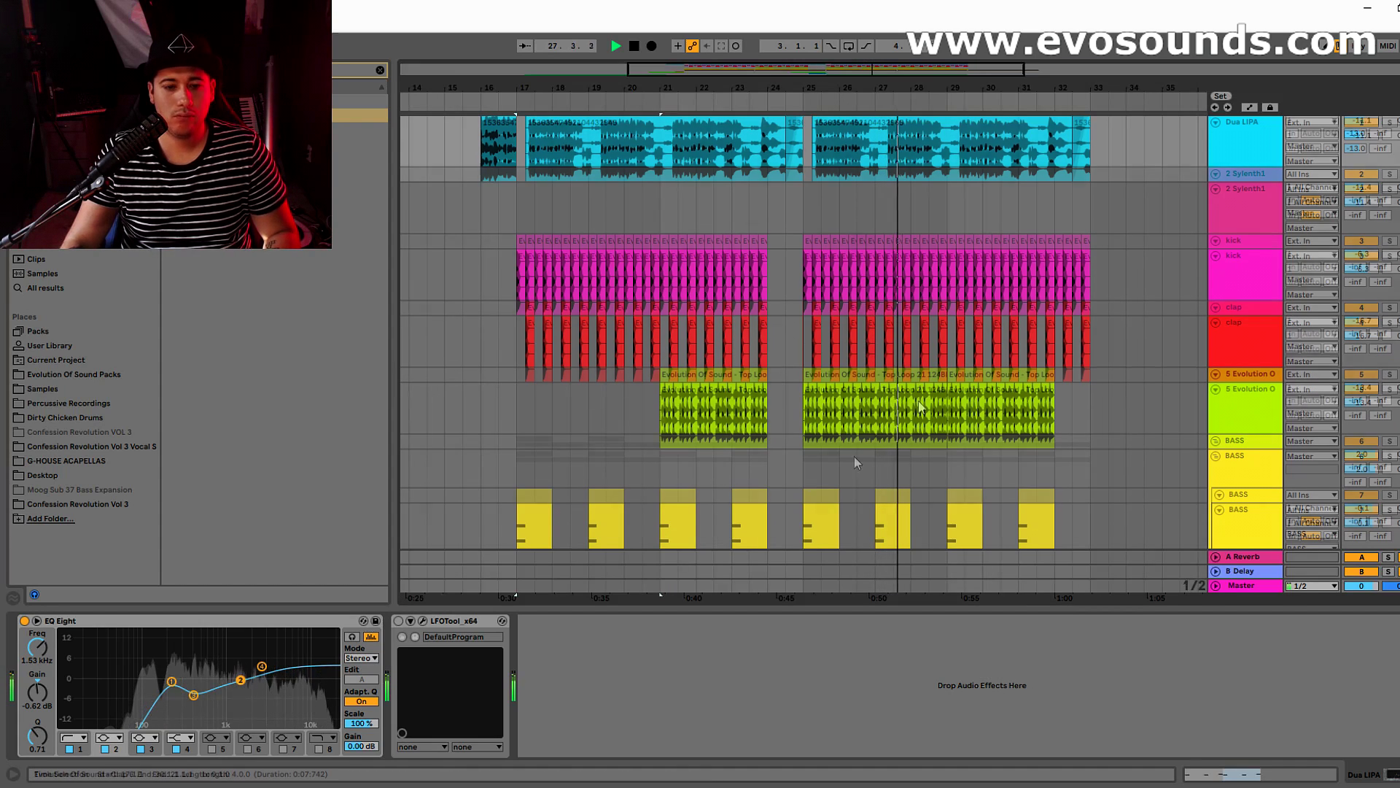
pyautogui.scroll(1, 799, 495)
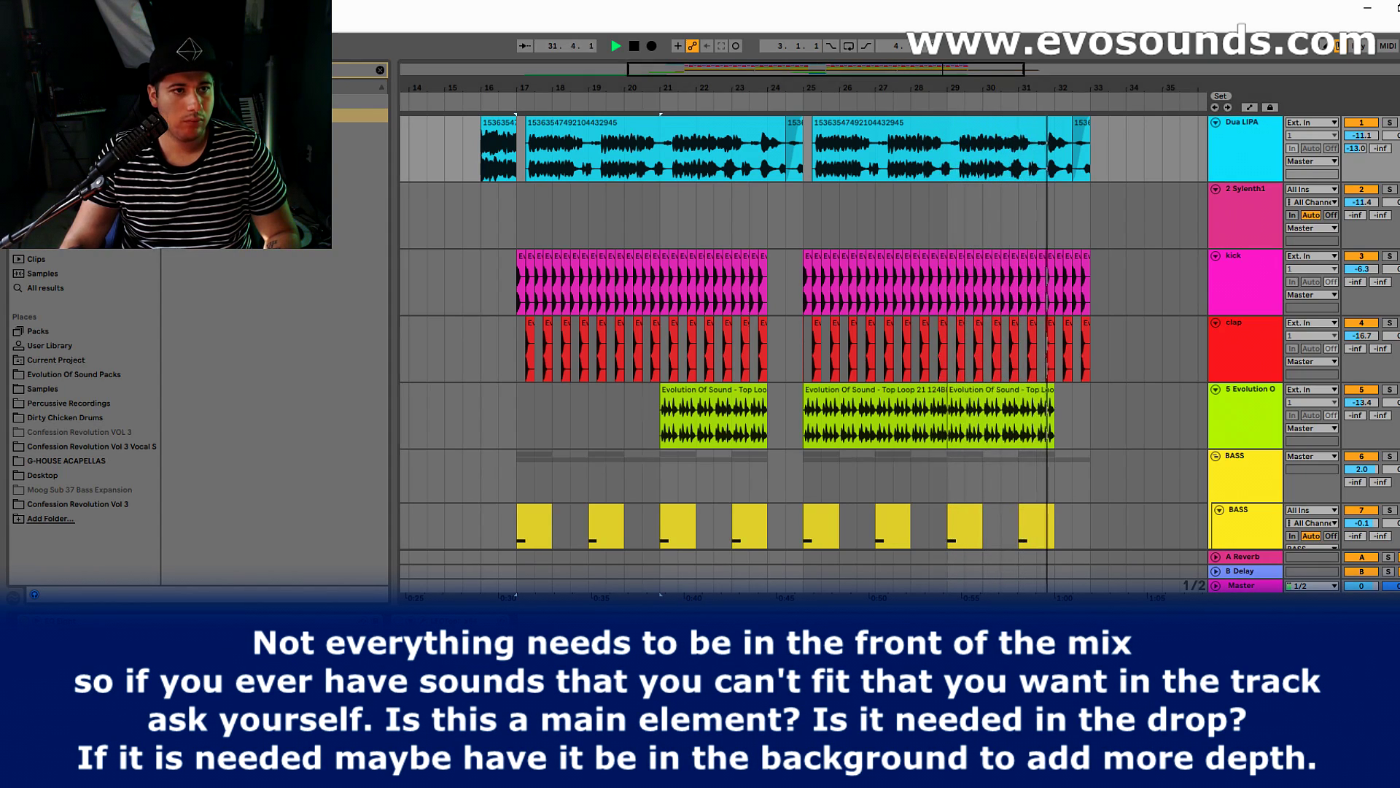
# Step: Find the soothe plug-in in the browser, add it to the Dua LIPA vocal track and stop playback
pyautogui.click(380, 70)
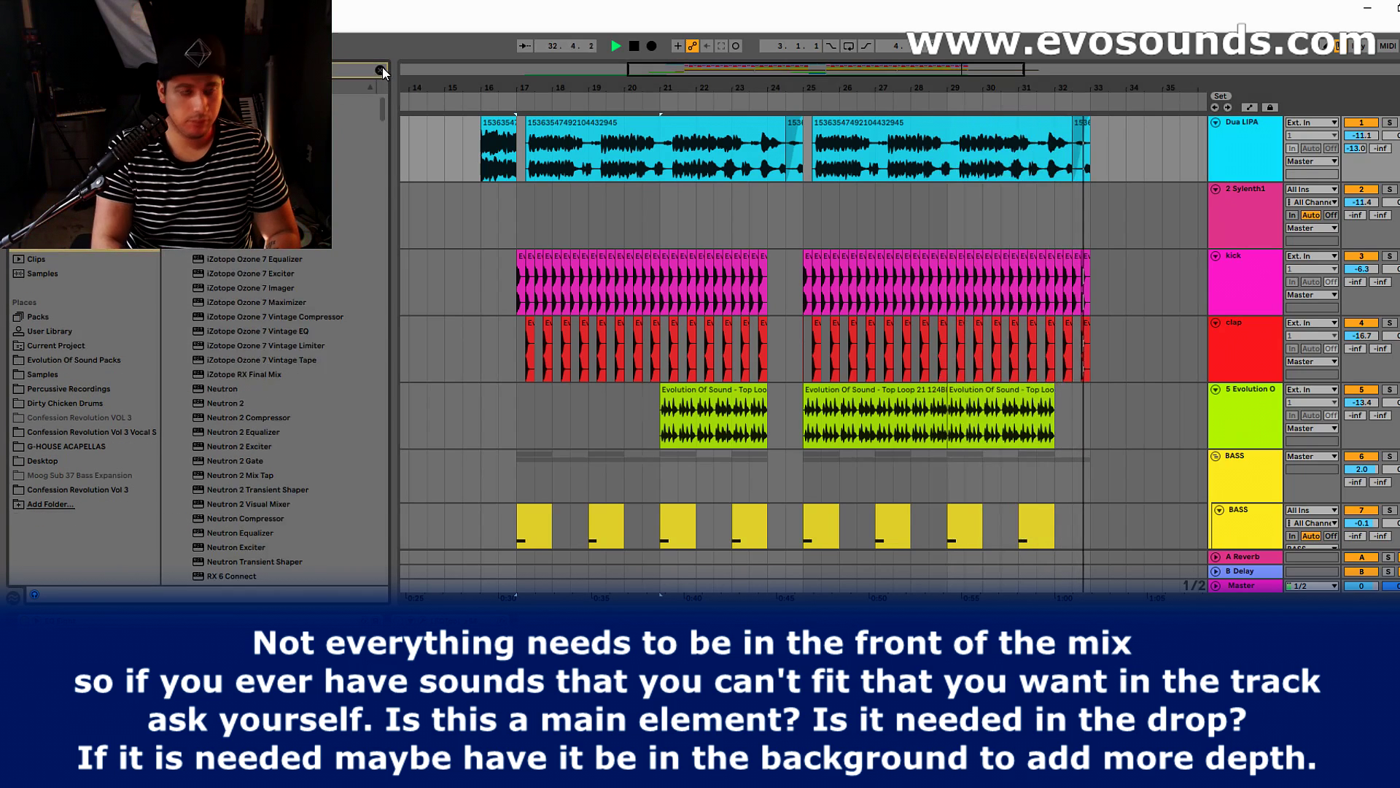
pyautogui.write('o')
pyautogui.moveTo(332, 115); pyautogui.dragTo(766, 172)
pyautogui.press('space')
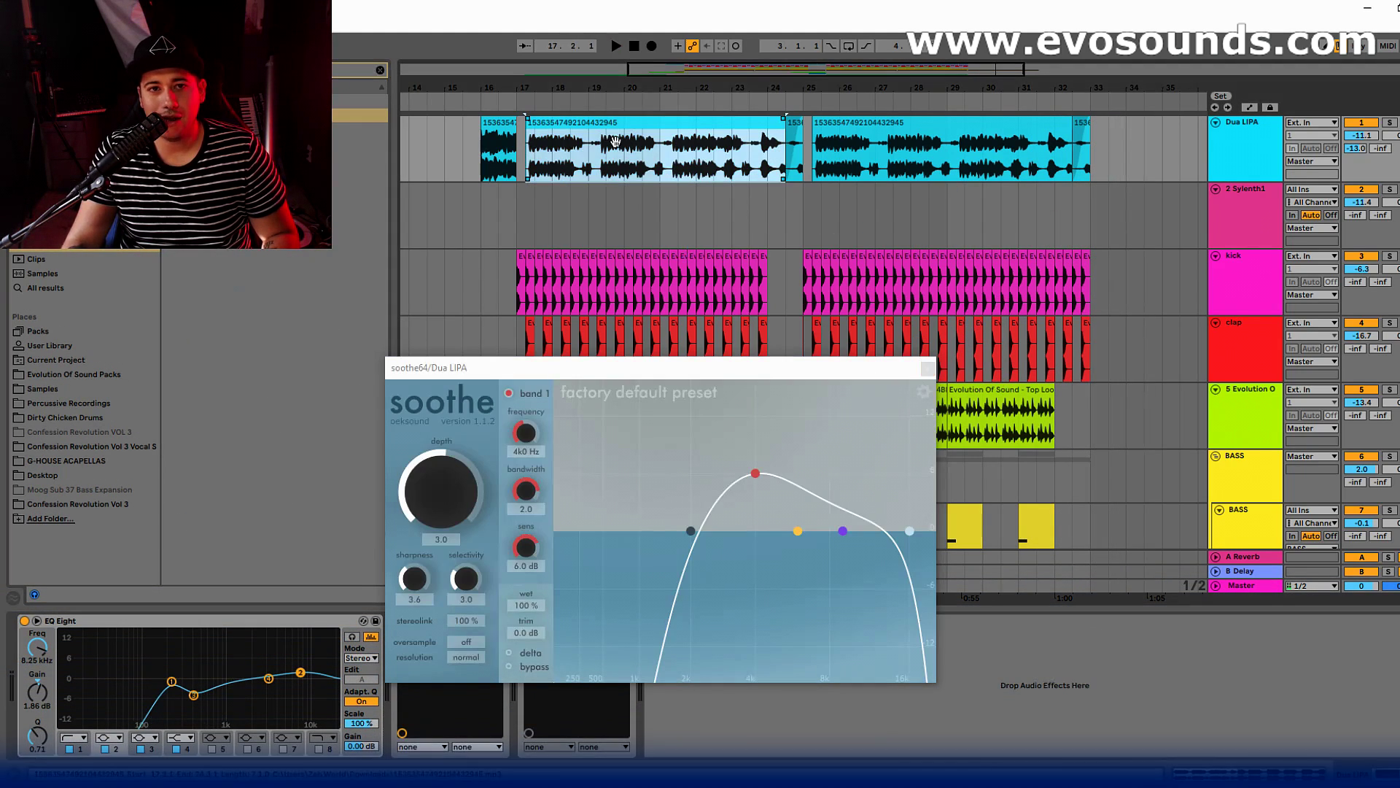
# Step: Widen soothe's range with the high cut at 18.4 kHz, solo the vocal and move band 1 to about 2.5 kHz with 9.9 dB sensitivity
pyautogui.moveTo(691, 530); pyautogui.dragTo(566, 529)
pyautogui.moveTo(910, 530); pyautogui.dragTo(941, 538)
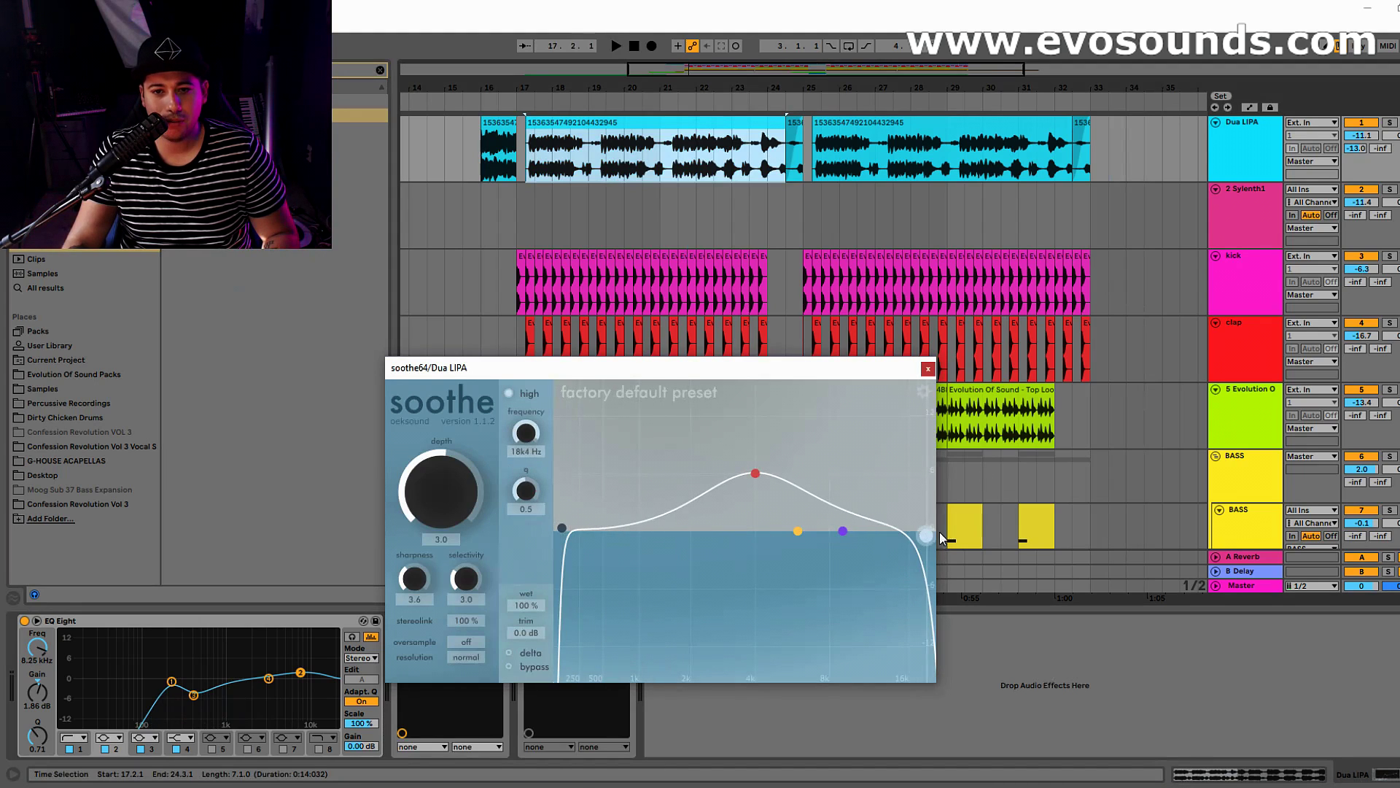
pyautogui.click(1389, 123)
pyautogui.press('space')
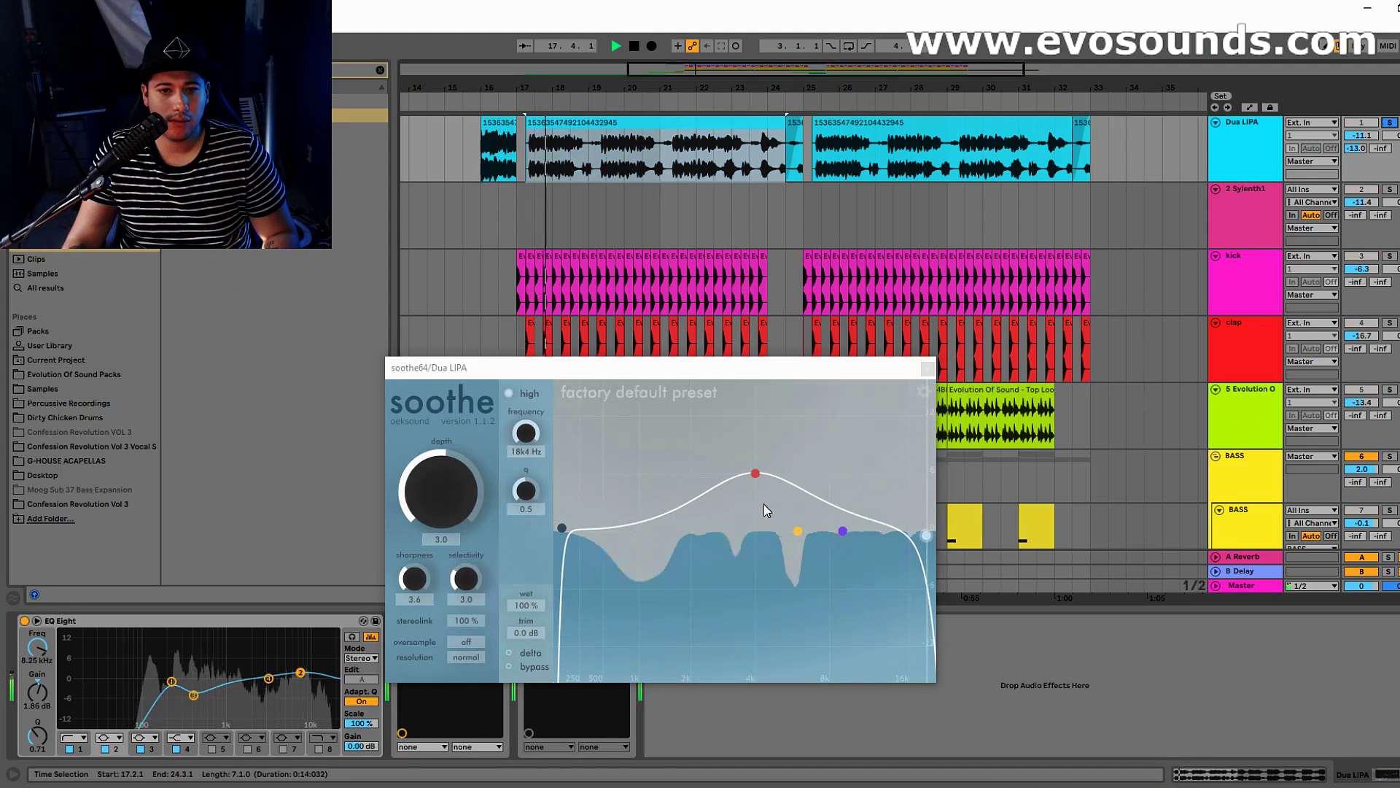
pyautogui.click(755, 476)
pyautogui.moveTo(757, 482); pyautogui.dragTo(715, 443)
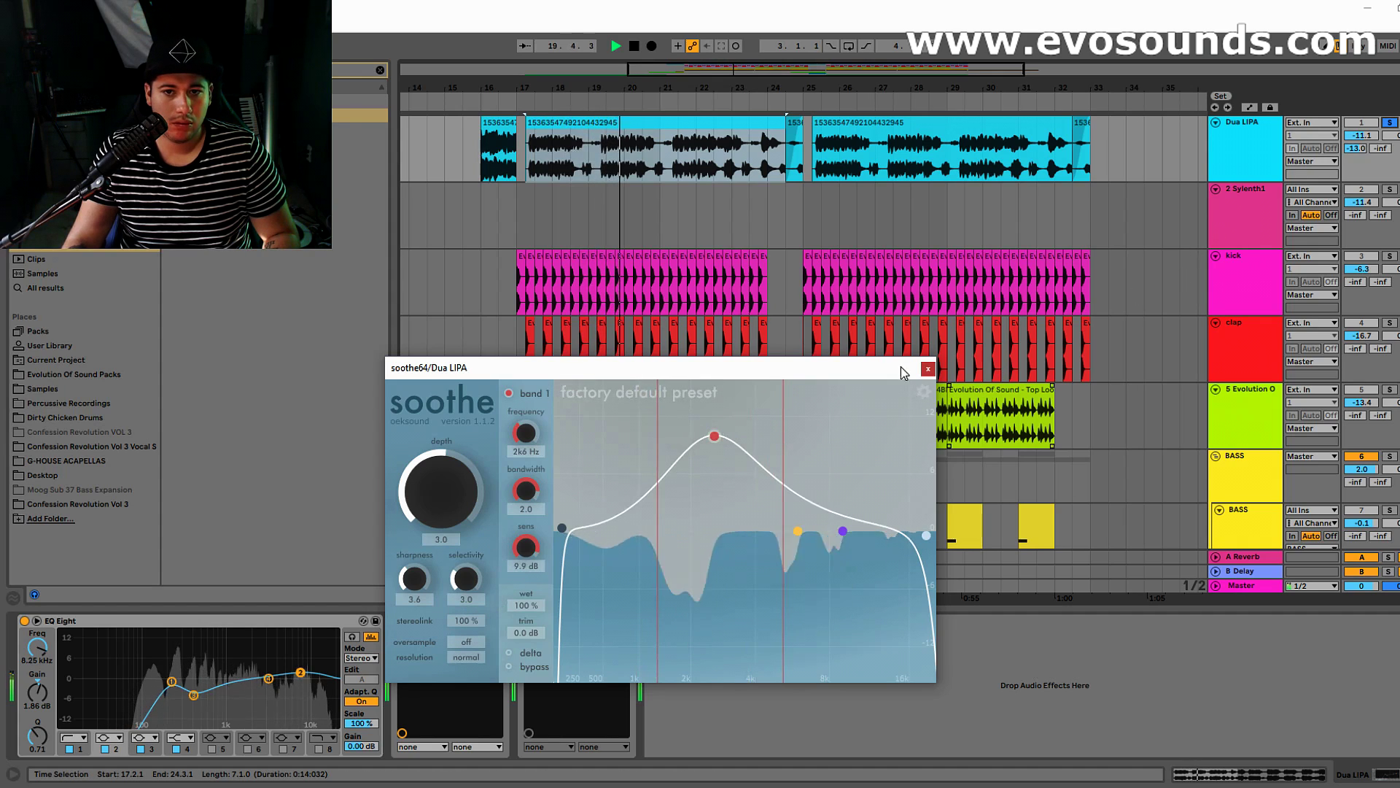
# Step: Close soothe, unsolo the Dua LIPA vocal and play the full mix from its first clip
pyautogui.click(927, 369)
pyautogui.press('space')
pyautogui.press('space')
pyautogui.press('space')
pyautogui.click(1389, 122)
pyautogui.press('space')
pyautogui.click(487, 172)
pyautogui.click(495, 122)
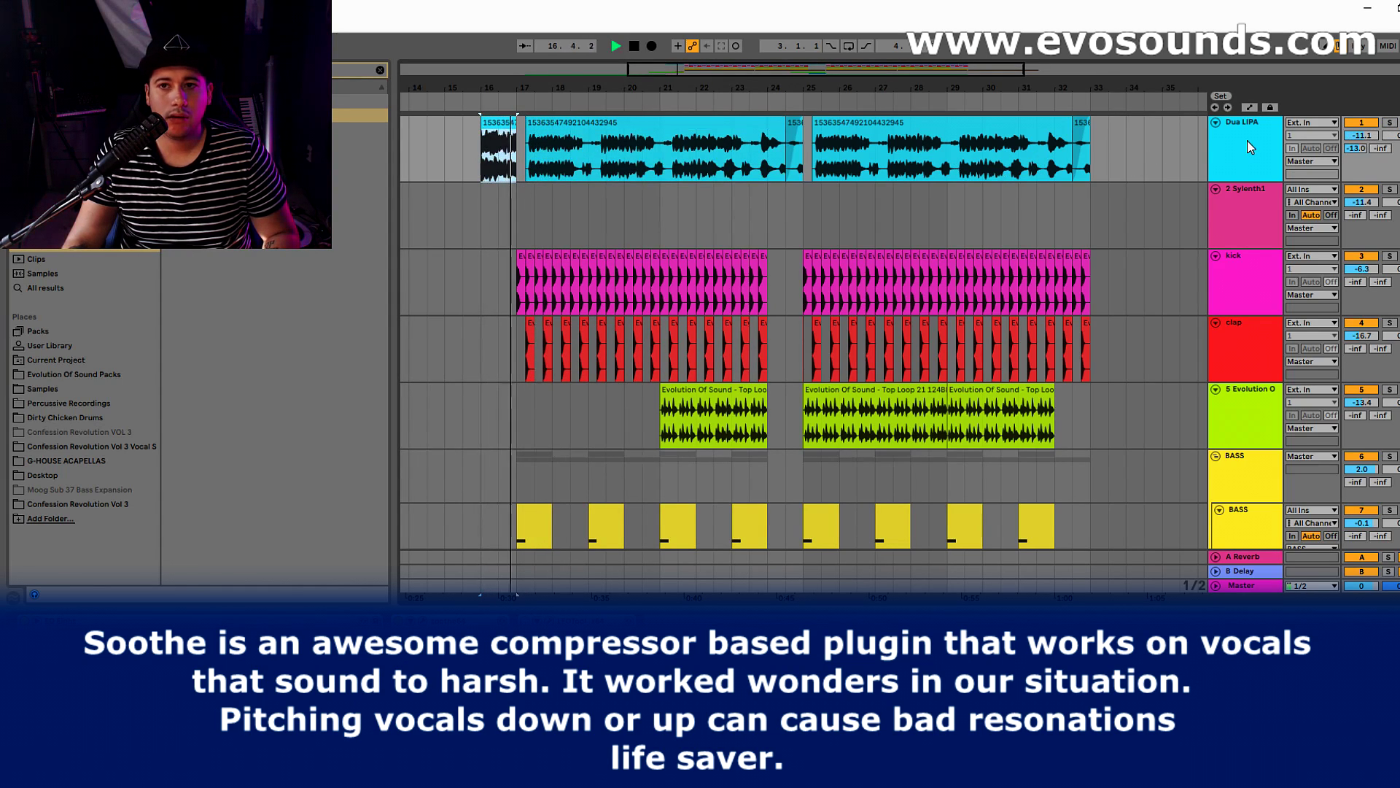
# Step: Set the LEAD's volume to -7.9 dB and lower the frequency of its EQ Eight low cut
pyautogui.scroll(-5, 1035, 337)
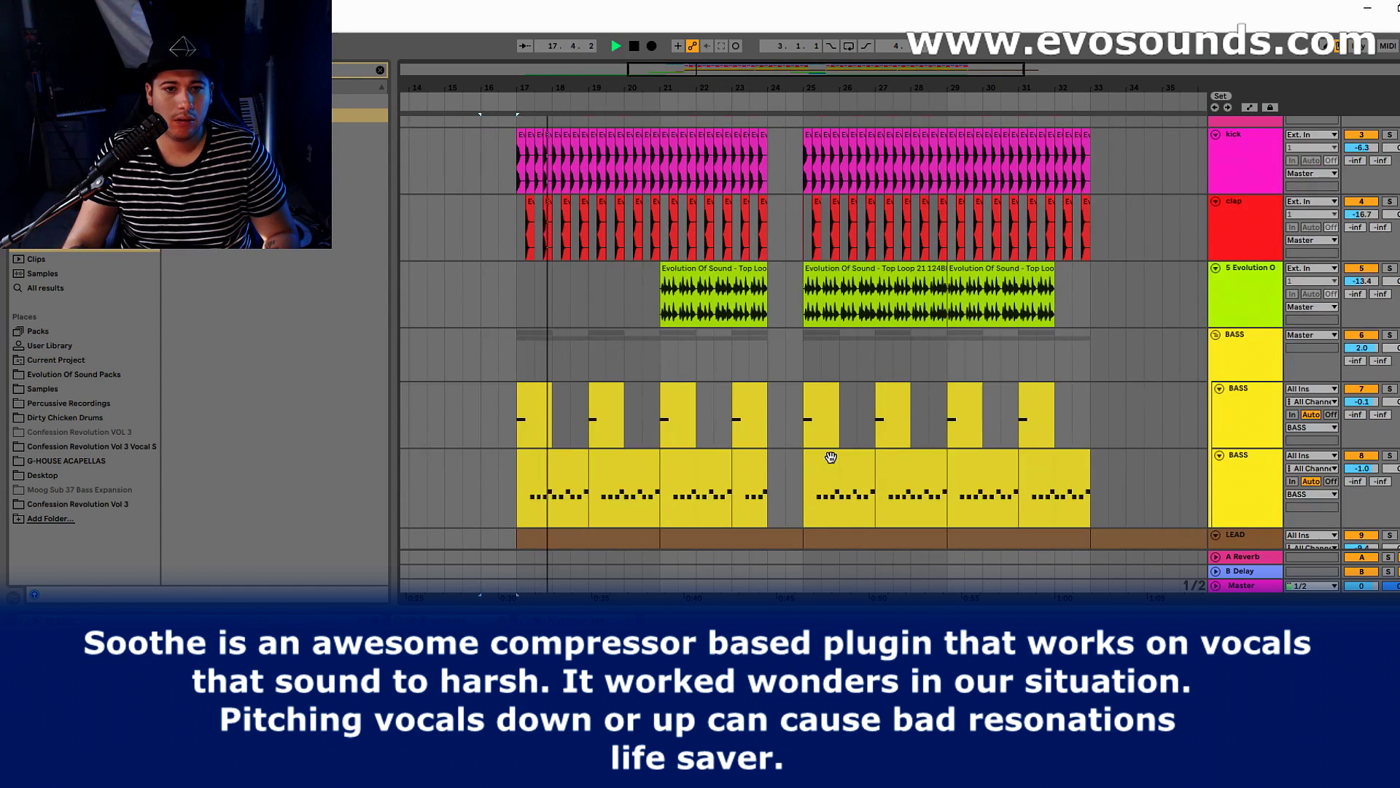
pyautogui.moveTo(1361, 427); pyautogui.dragTo(1361, 415)
pyautogui.click(1247, 438)
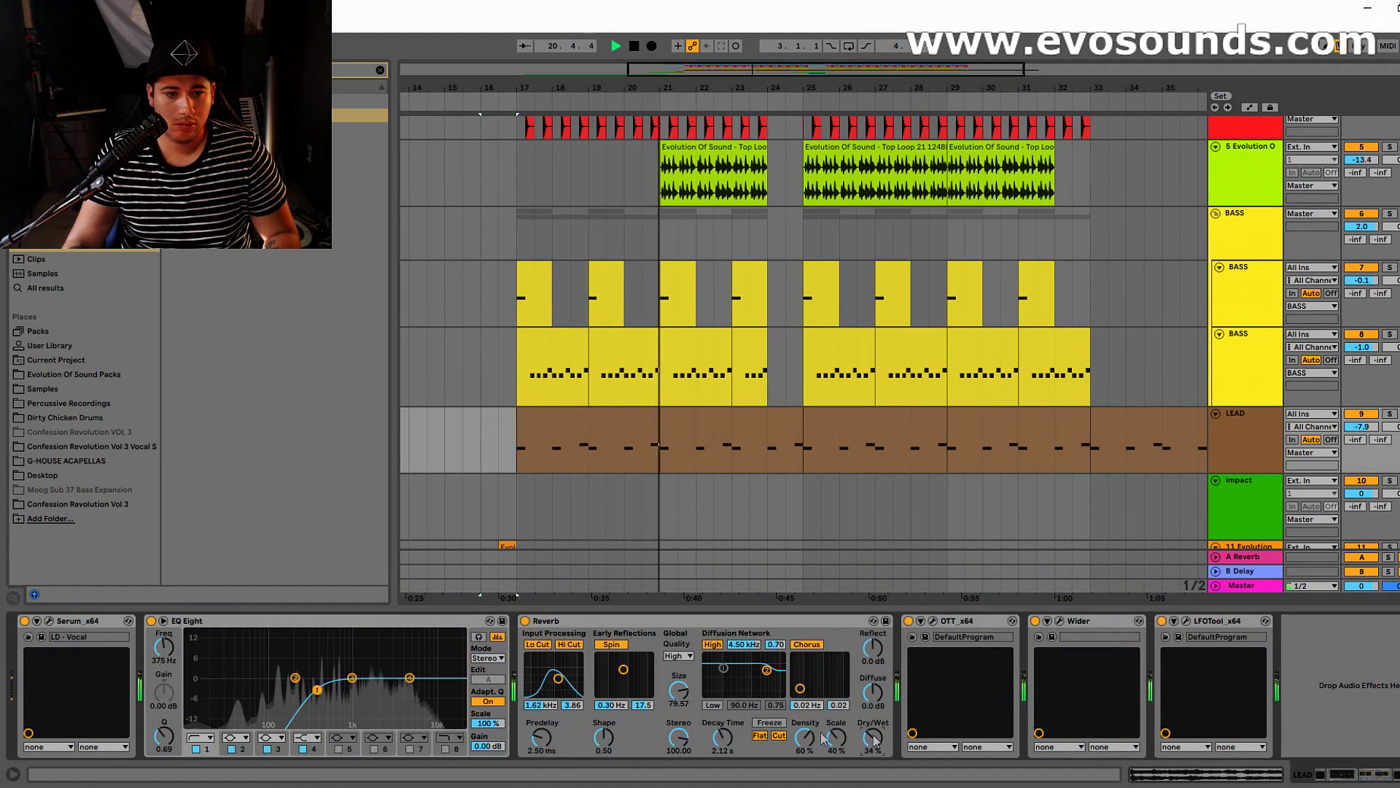
pyautogui.moveTo(317, 691); pyautogui.dragTo(284, 718)
pyautogui.scroll(-3, 817, 420)
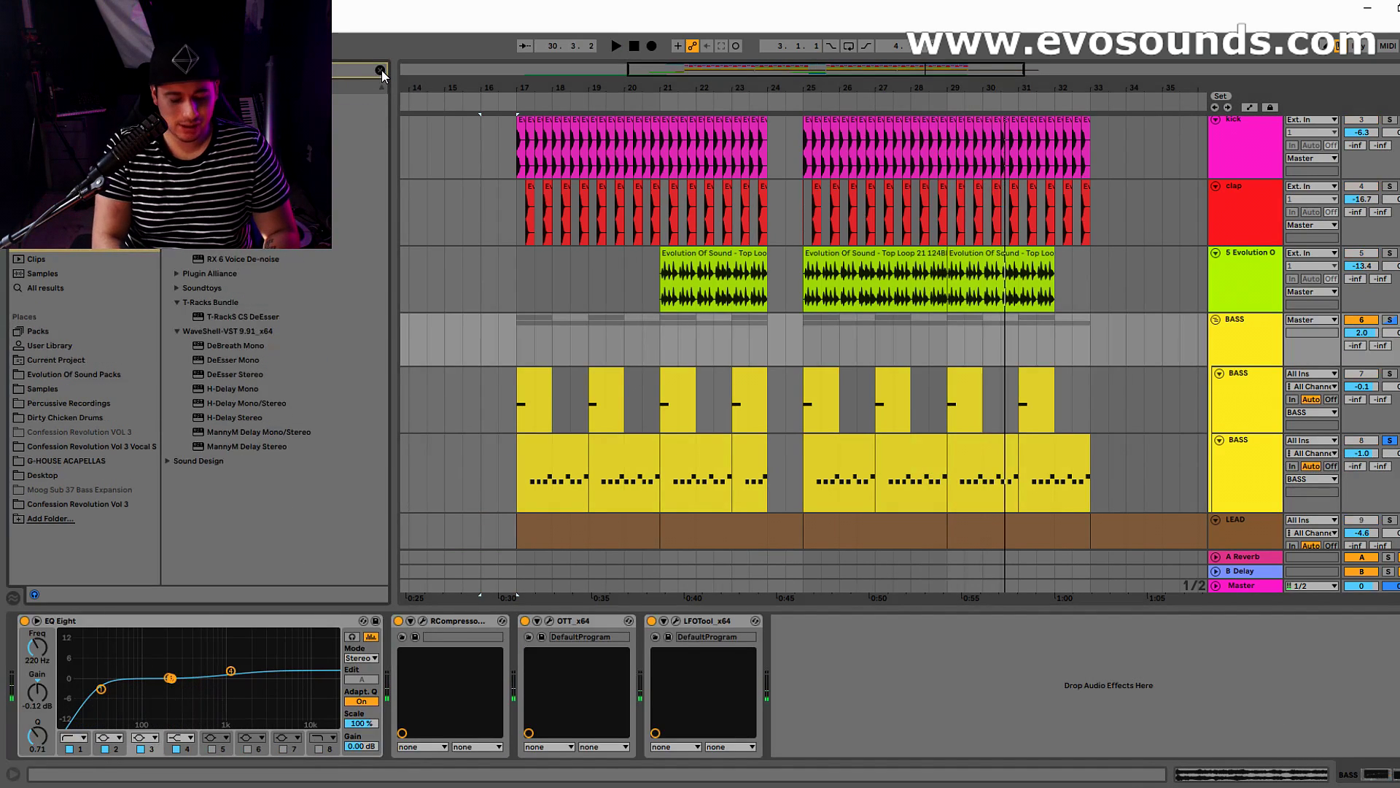
# Step: Insert Decapitator between RCompressor and OTT on the BASS group and adjust its Drive
pyautogui.click(380, 70)
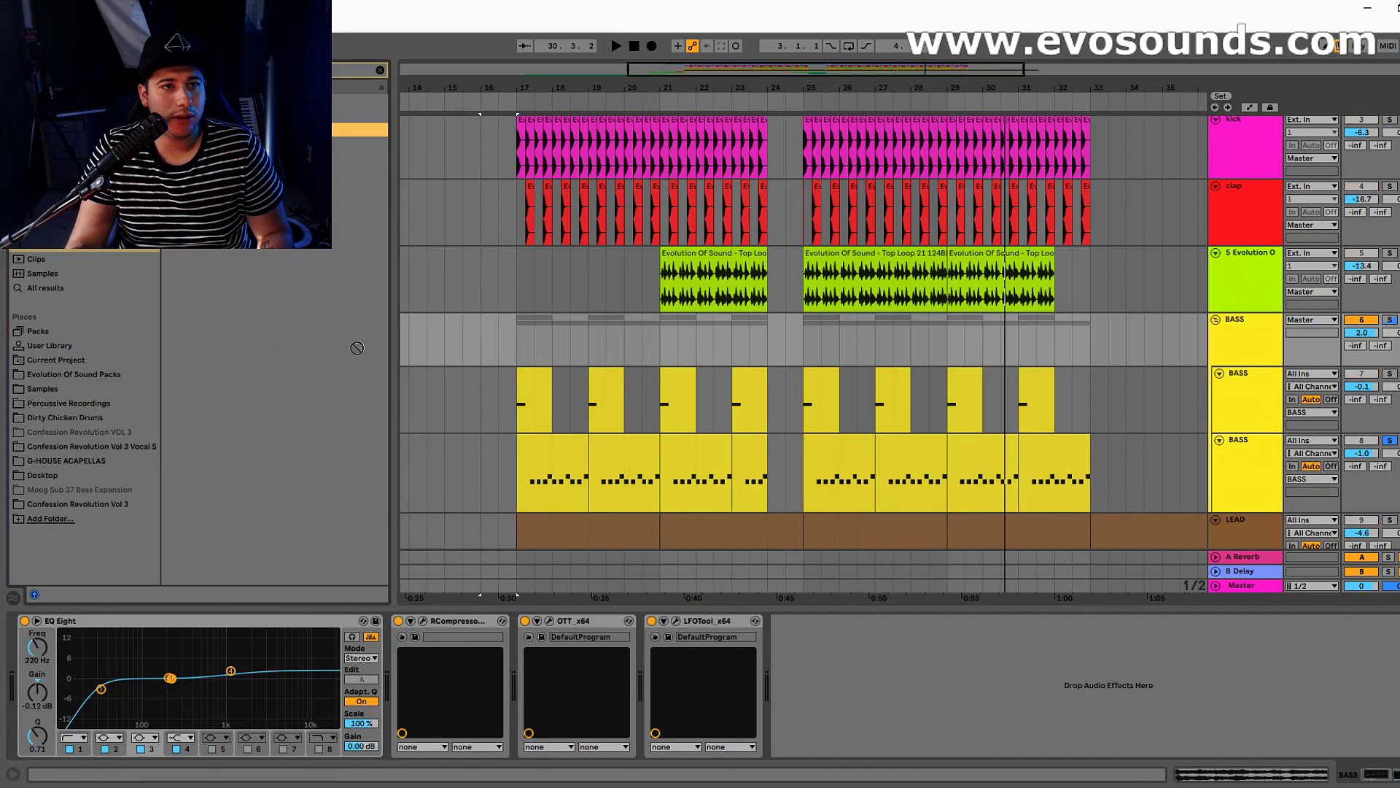
pyautogui.moveTo(357, 347); pyautogui.dragTo(515, 706)
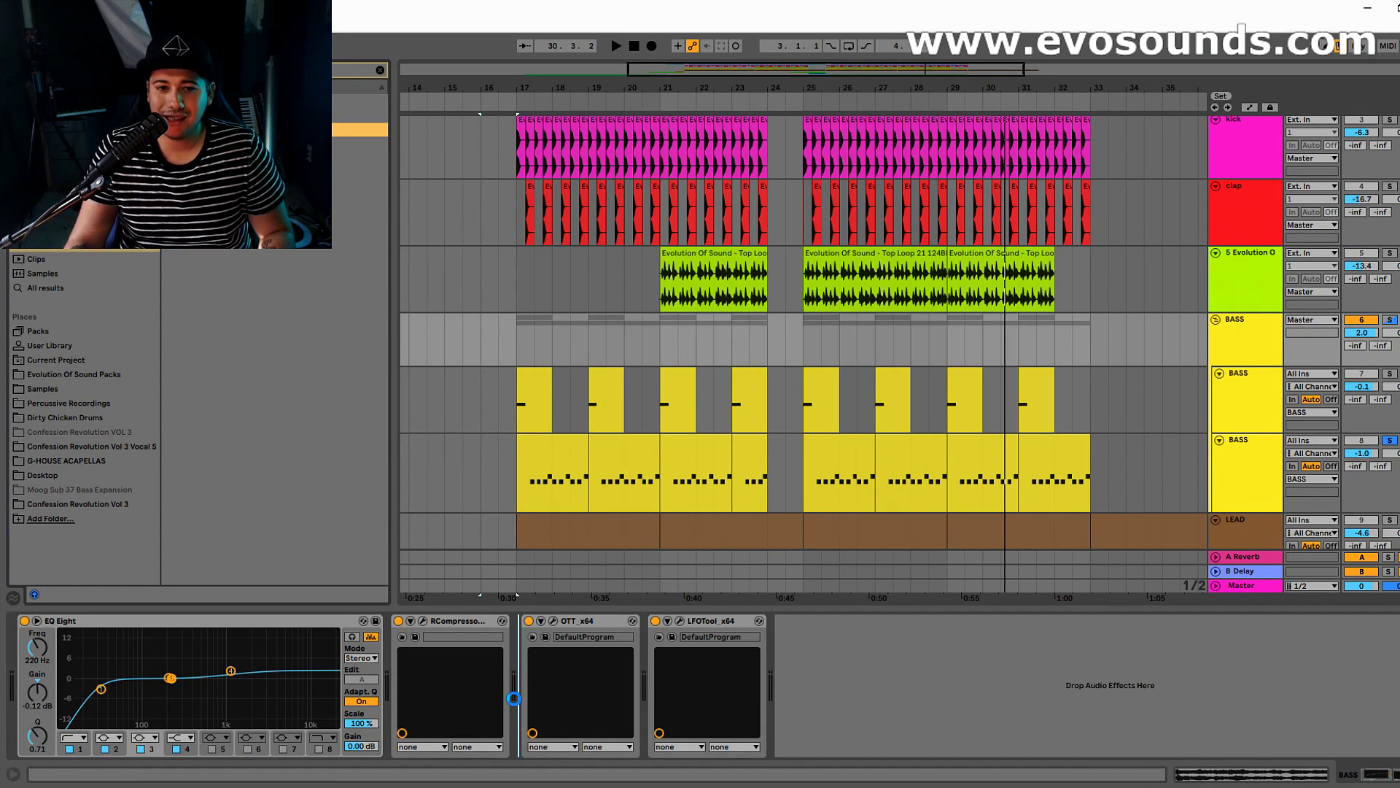
pyautogui.moveTo(516, 706); pyautogui.dragTo(518, 700)
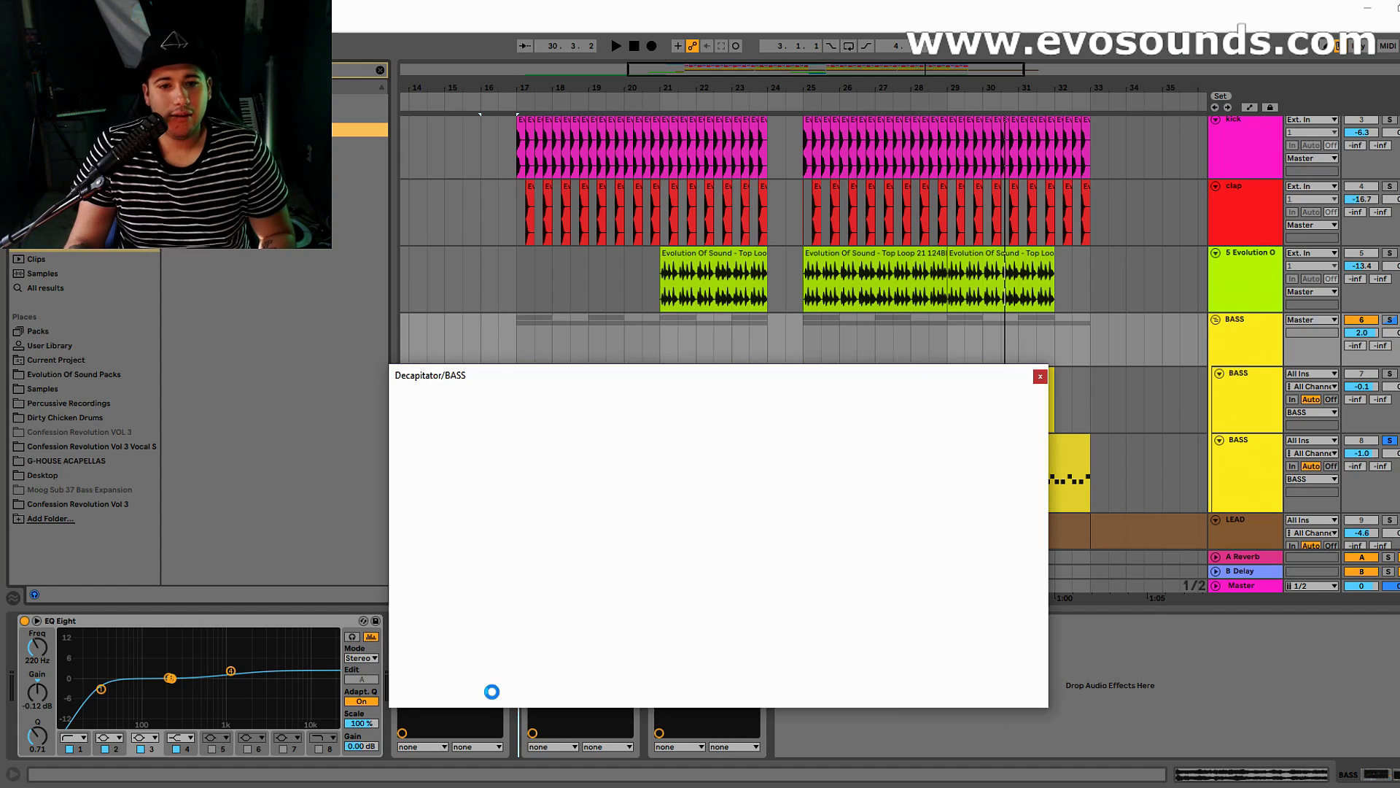
pyautogui.moveTo(510, 567); pyautogui.dragTo(518, 553)
pyautogui.press('space')
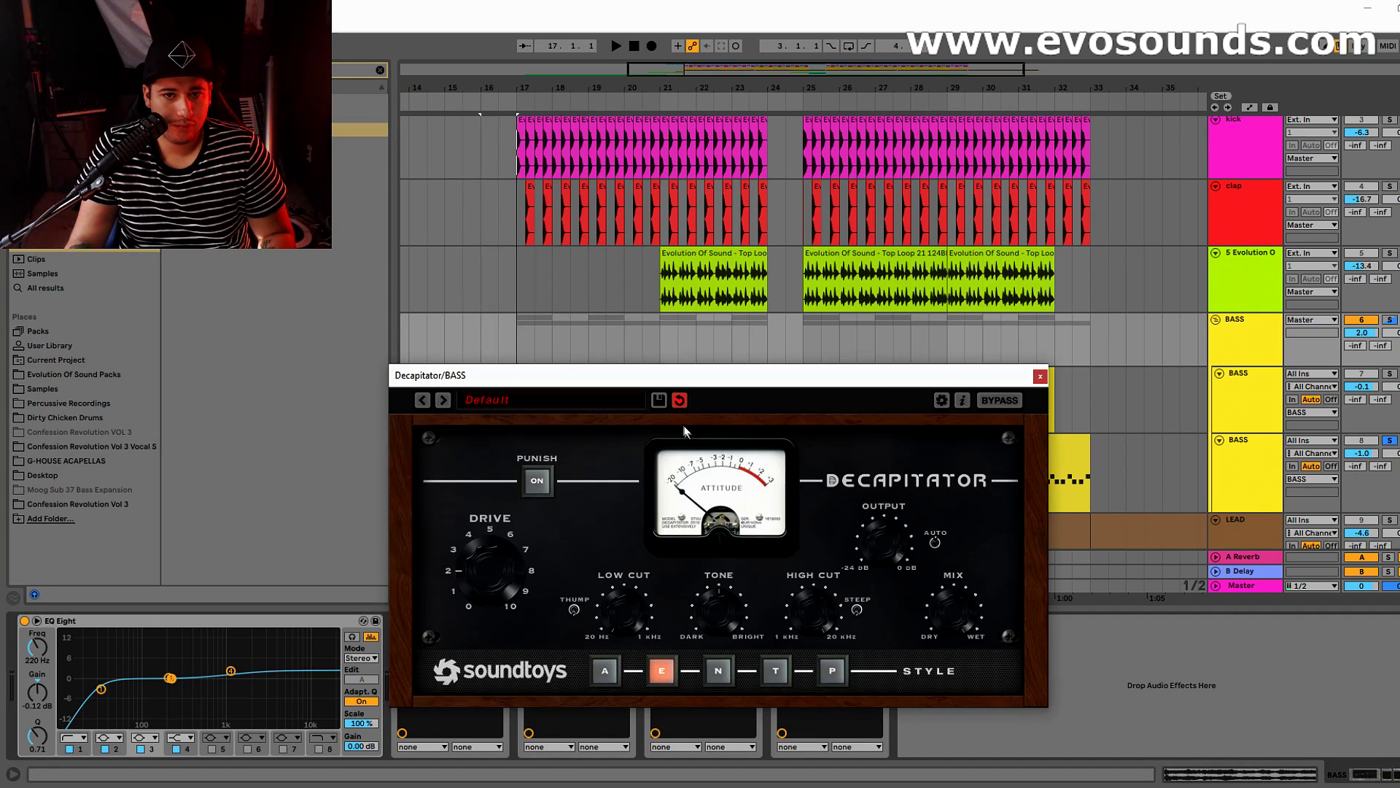
# Step: Move the Decapitator window aside and play the bass from its first clip at bar 17
pyautogui.moveTo(676, 375); pyautogui.dragTo(658, 564)
pyautogui.click(530, 393)
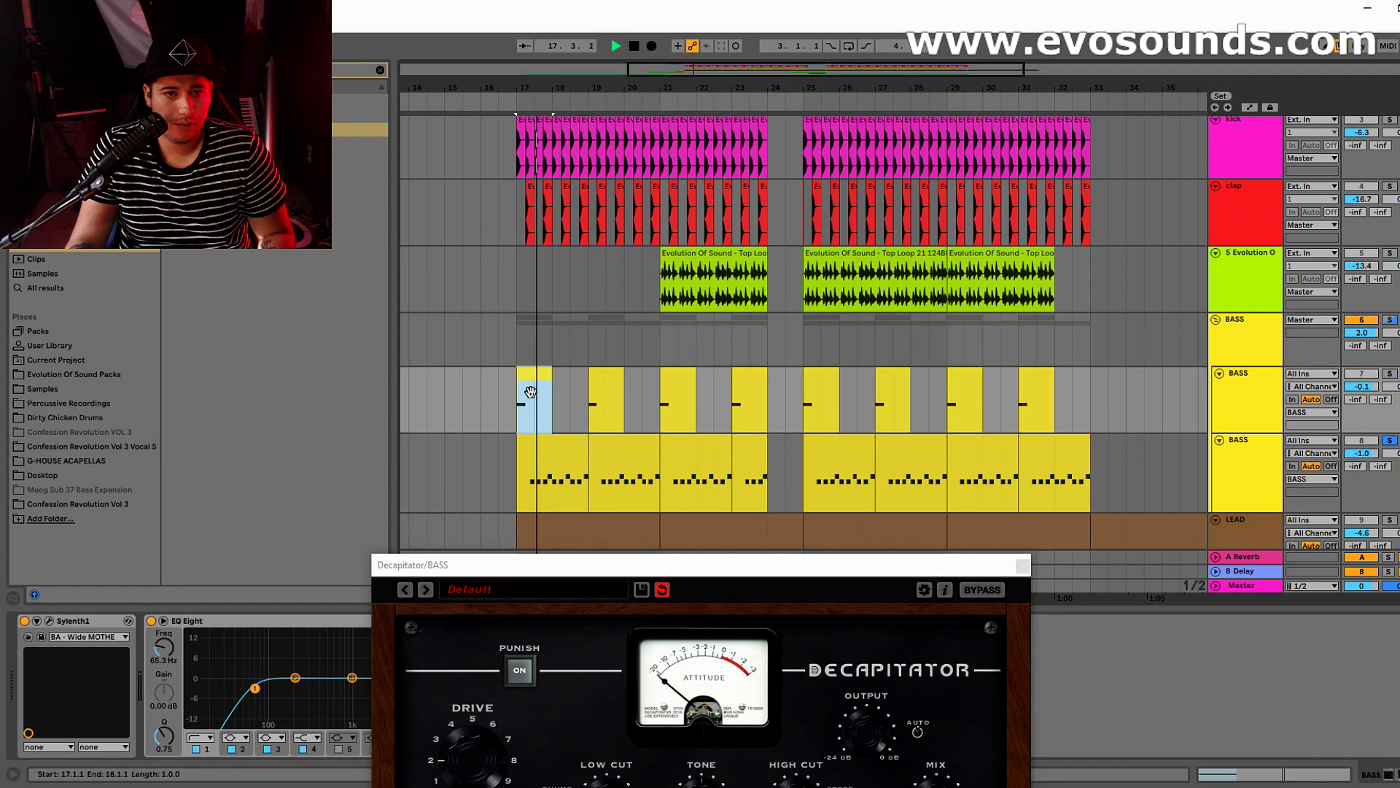
pyautogui.press('space')
pyautogui.click(699, 575)
pyautogui.moveTo(699, 575); pyautogui.dragTo(1009, 468)
# Step: Set the BASS group's volume to 2.5 dB and its first BASS track to -2.0 dB, and unsolo the group
pyautogui.click(1242, 350)
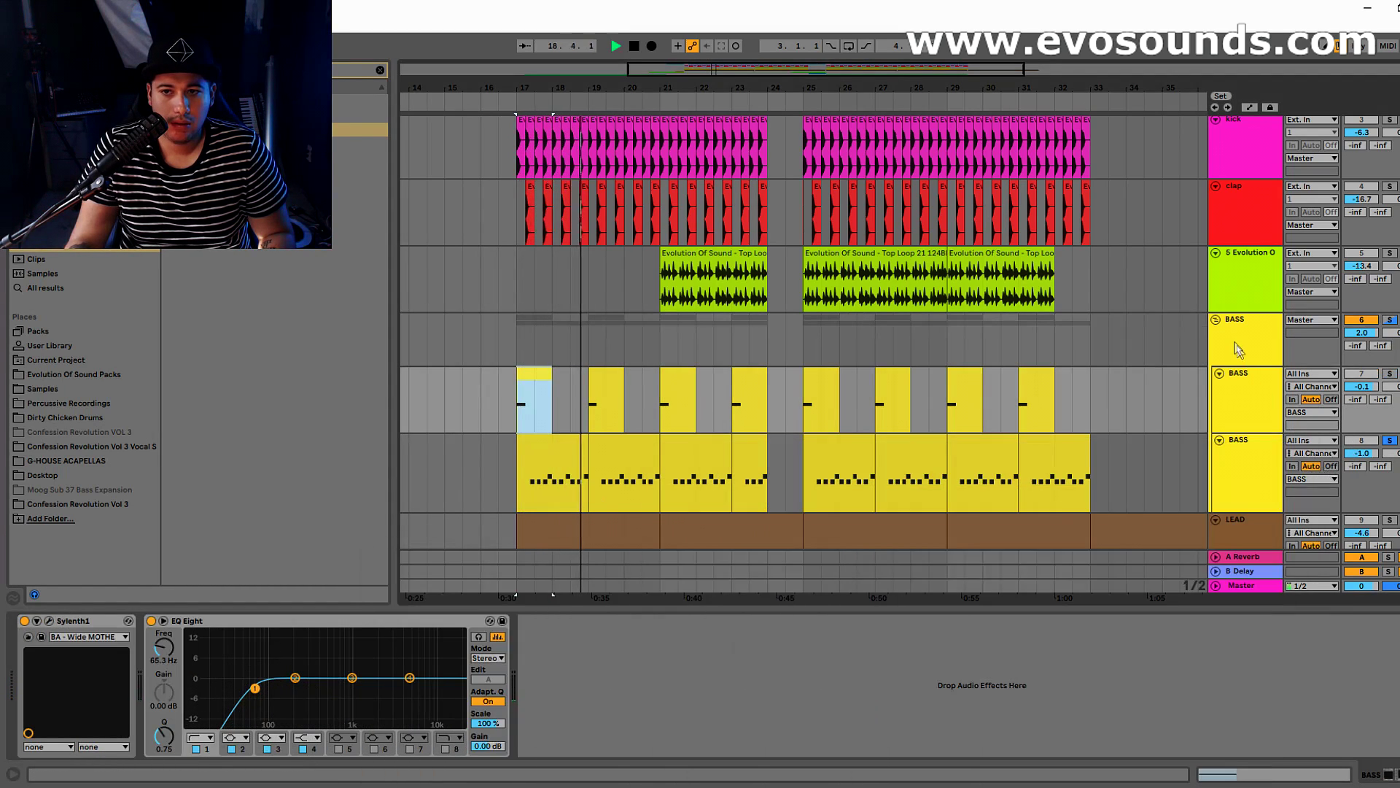
pyautogui.press('Tab')
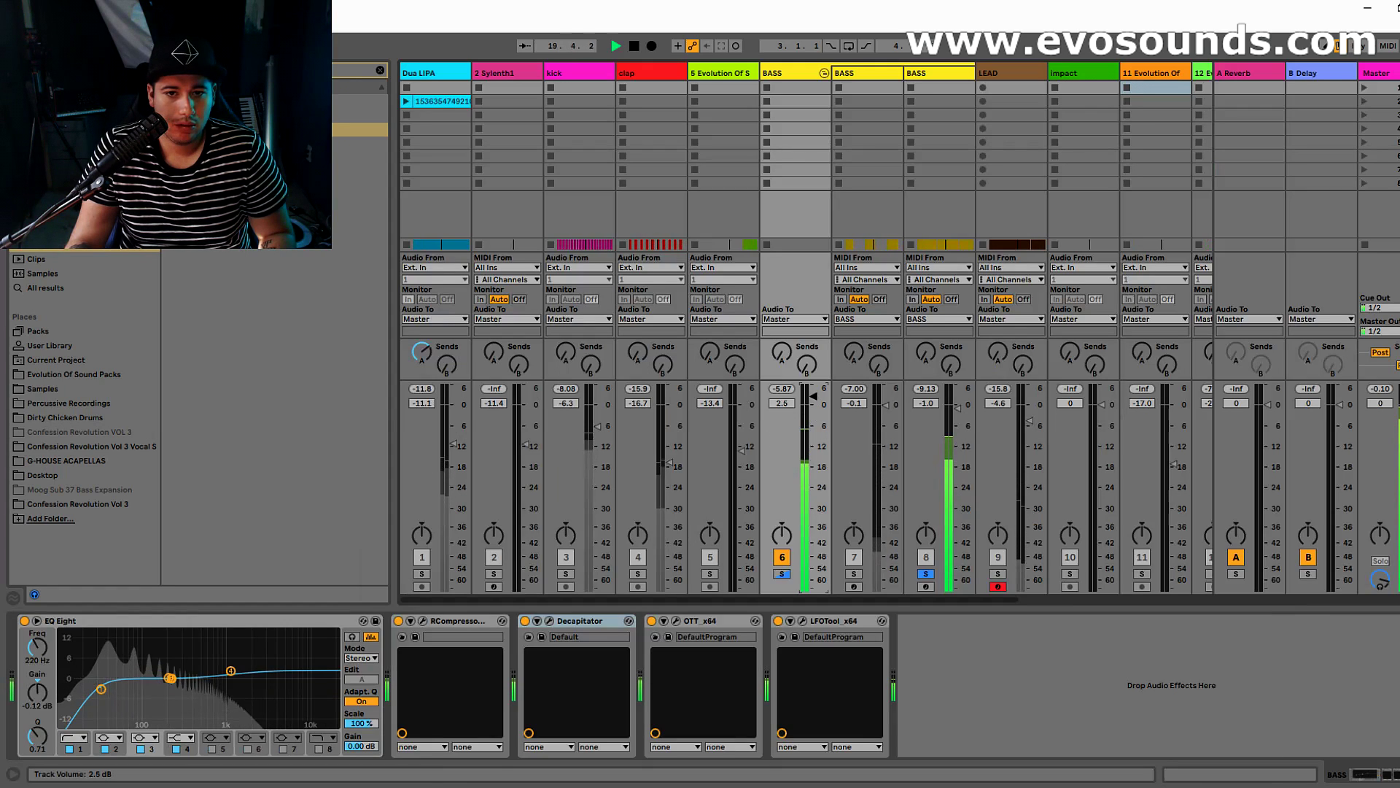
pyautogui.press('space')
pyautogui.moveTo(885, 405); pyautogui.dragTo(885, 412)
pyautogui.press('space')
pyautogui.press('space')
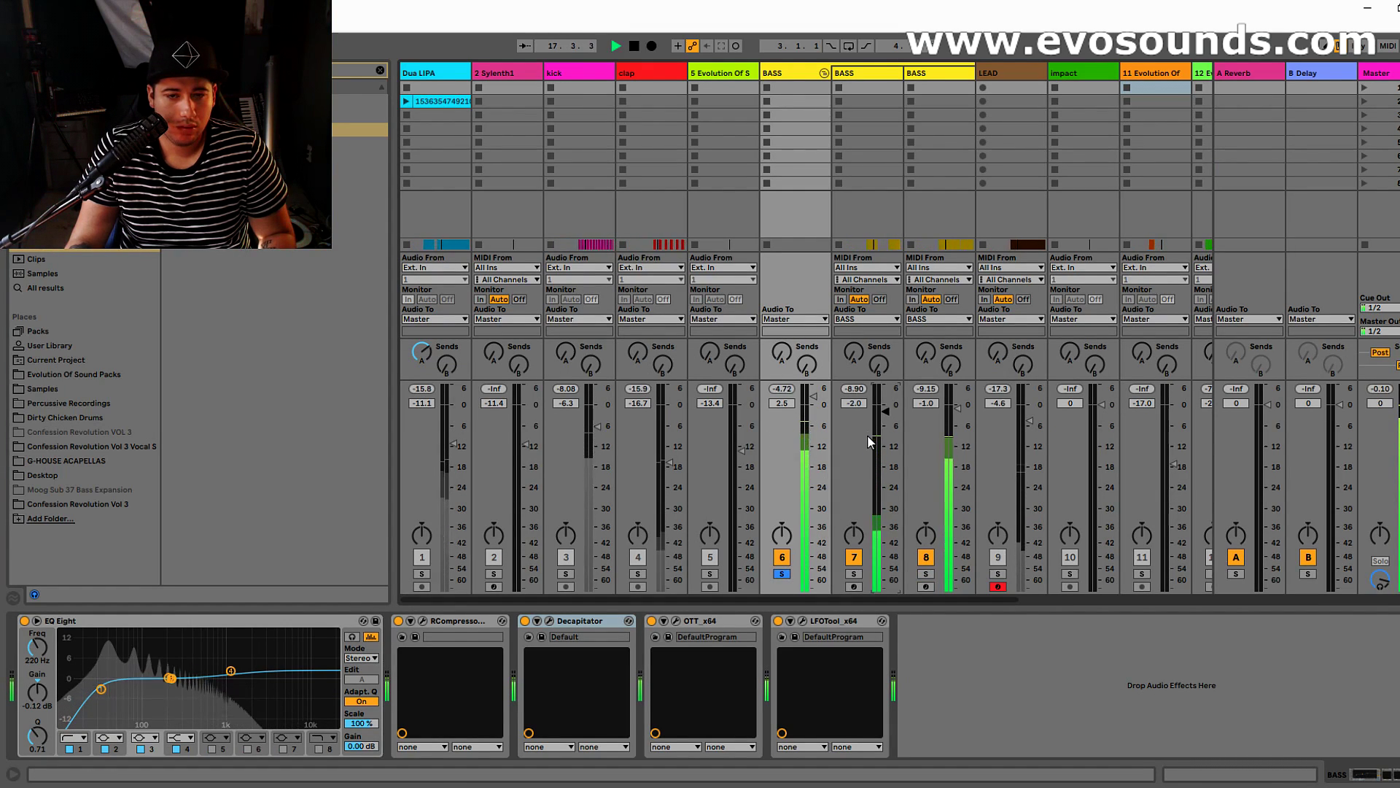
pyautogui.click(781, 574)
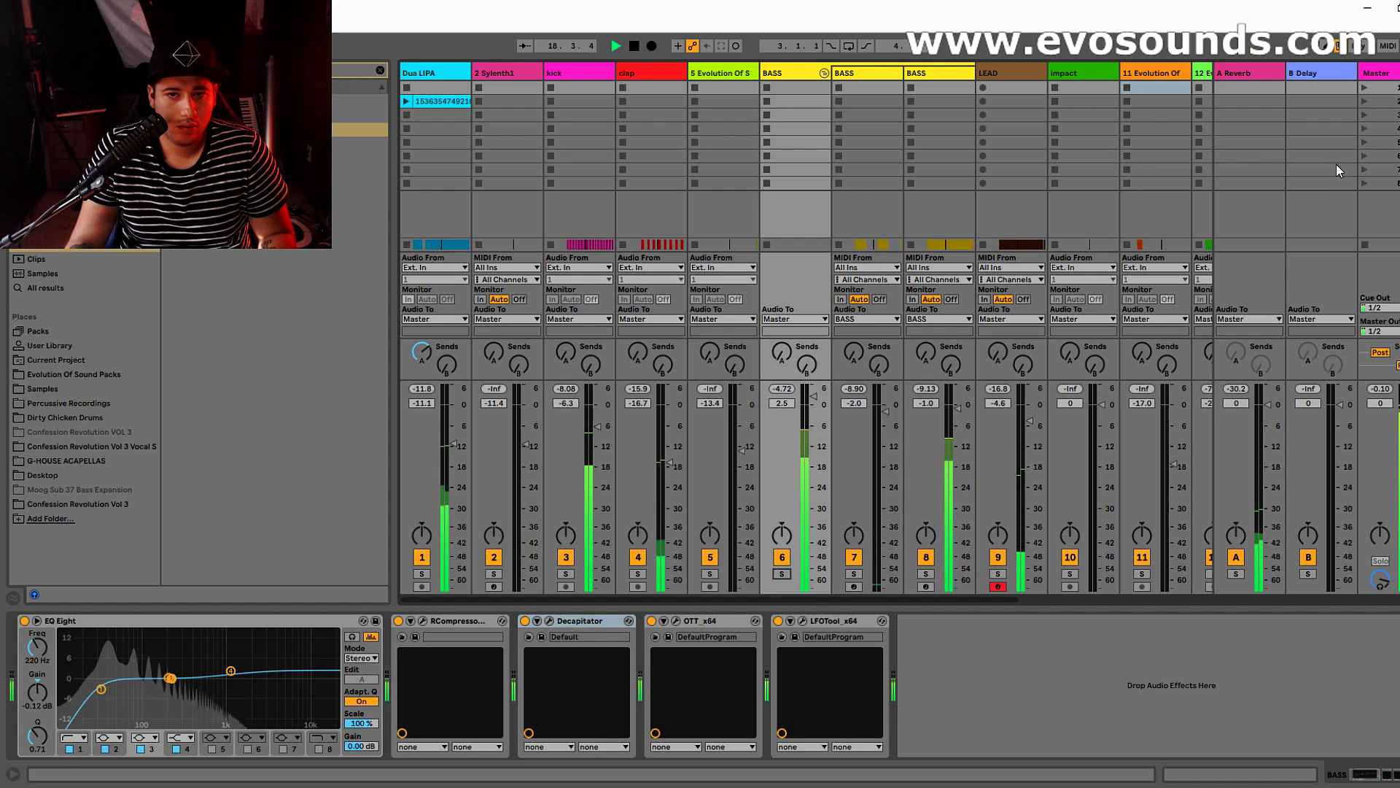
# Step: Open WLM Meter and SPAN on the Master to examine loudness and frequency balance, close them and select the BASS group
pyautogui.click(1392, 73)
pyautogui.click(677, 621)
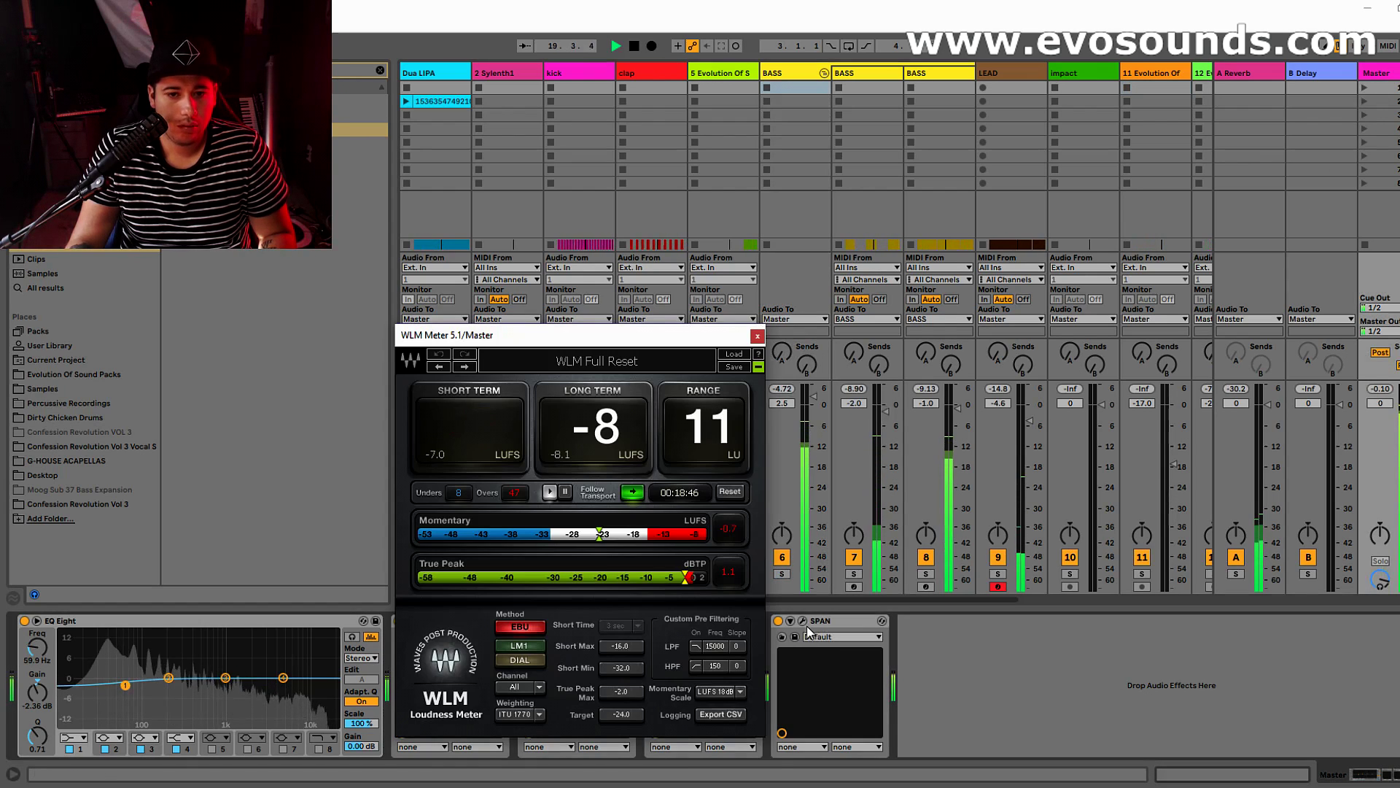
pyautogui.click(803, 621)
pyautogui.moveTo(672, 360); pyautogui.dragTo(883, 300)
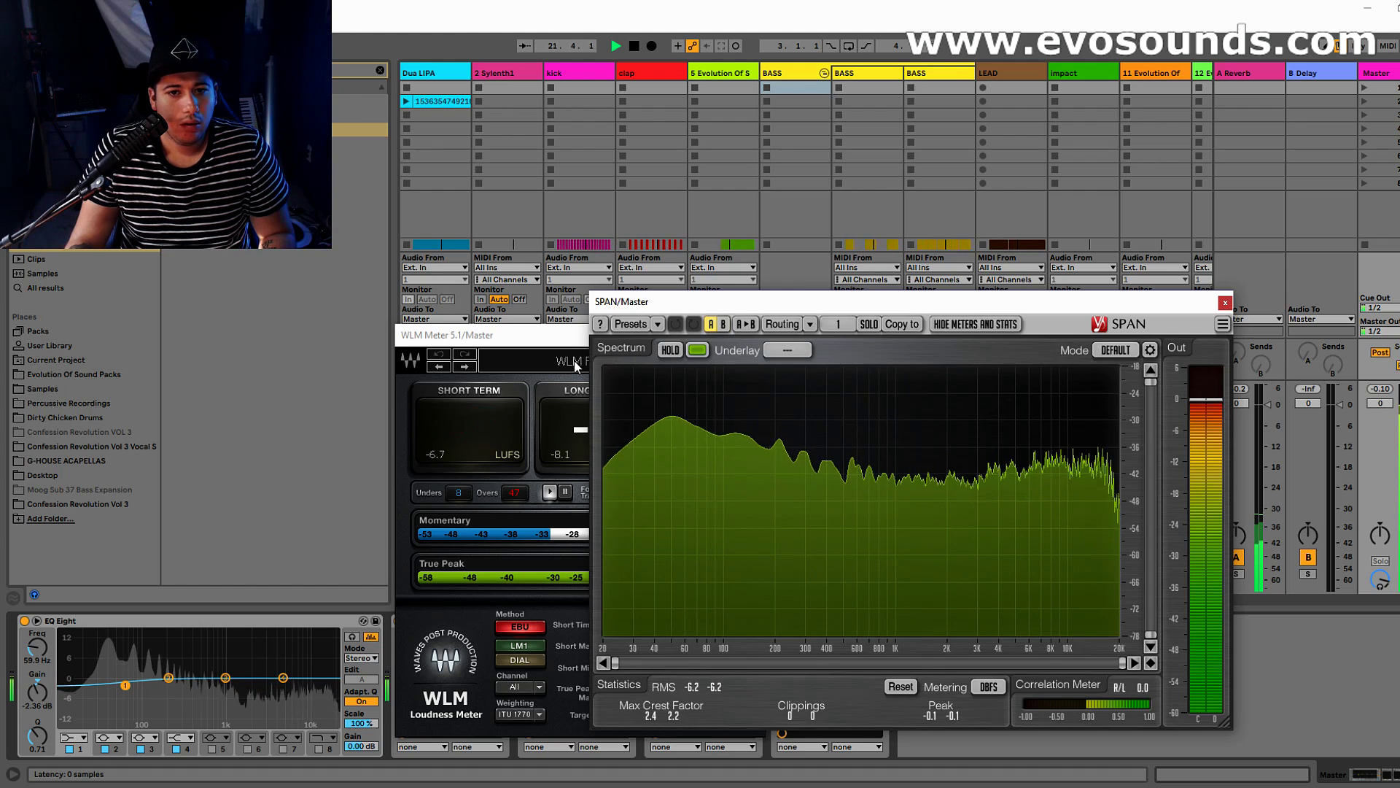
pyautogui.moveTo(567, 338); pyautogui.dragTo(455, 339)
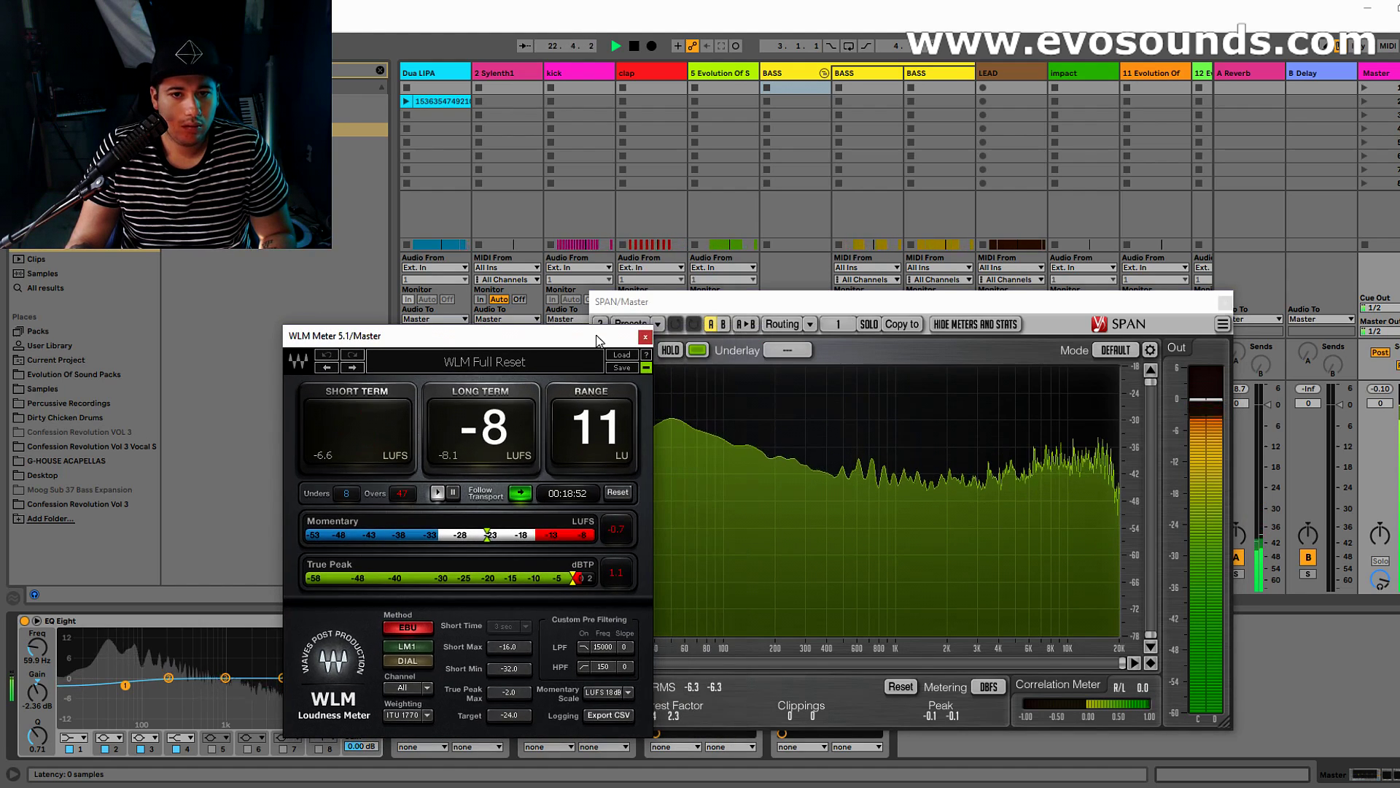
pyautogui.click(698, 342)
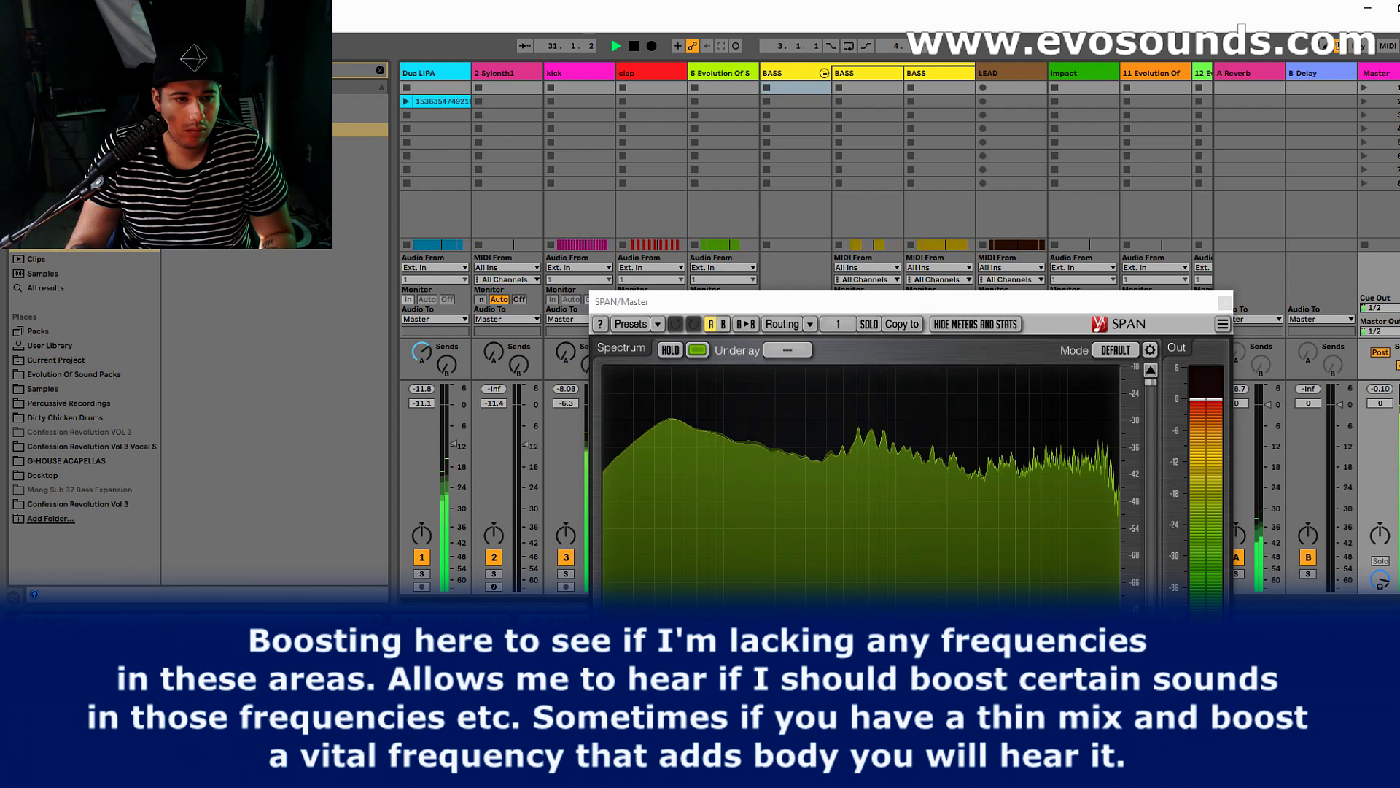
pyautogui.click(1225, 302)
pyautogui.click(814, 75)
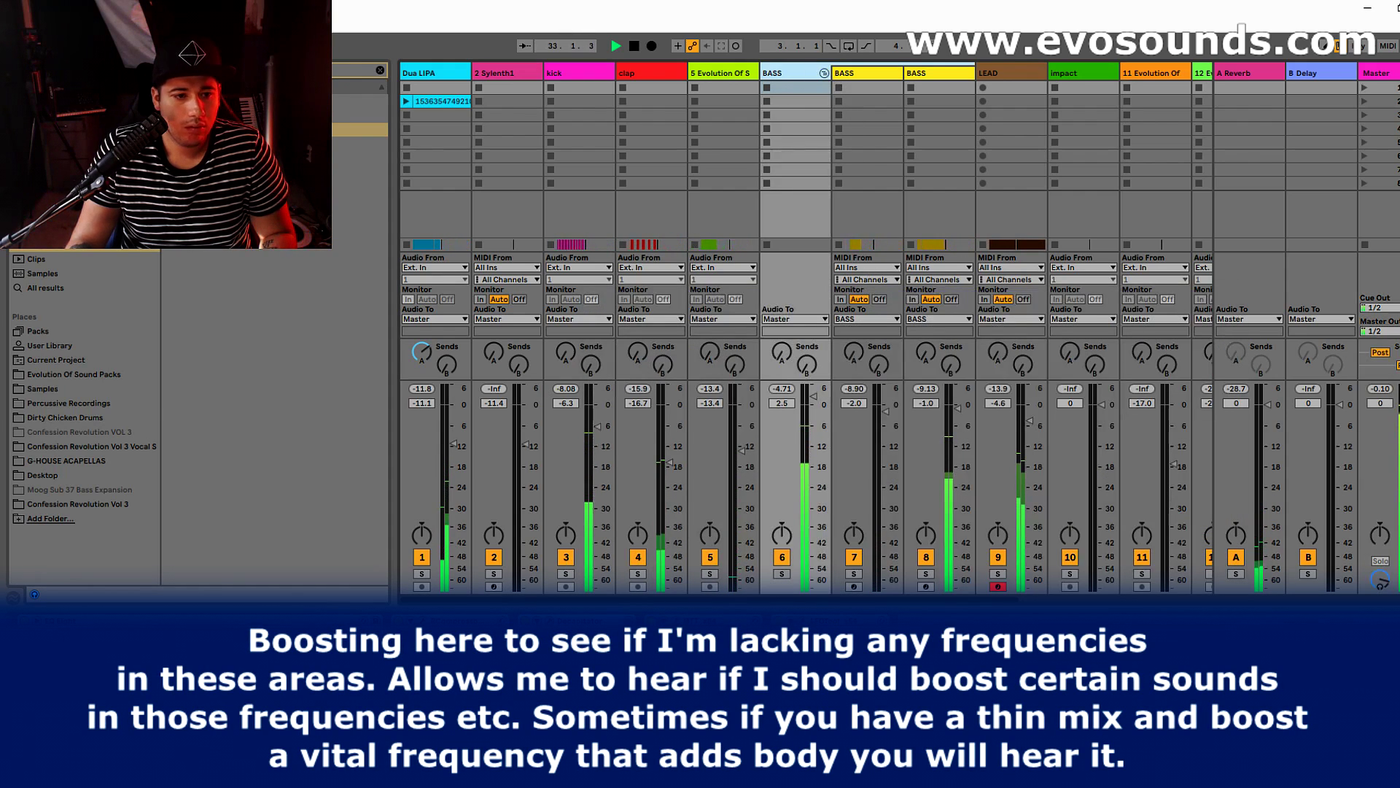
# Step: Play the drop, compare the BASS group with its EQ Eight bypassed and active, and set the second BASS track's volume to -3.0 dB
pyautogui.press('space')
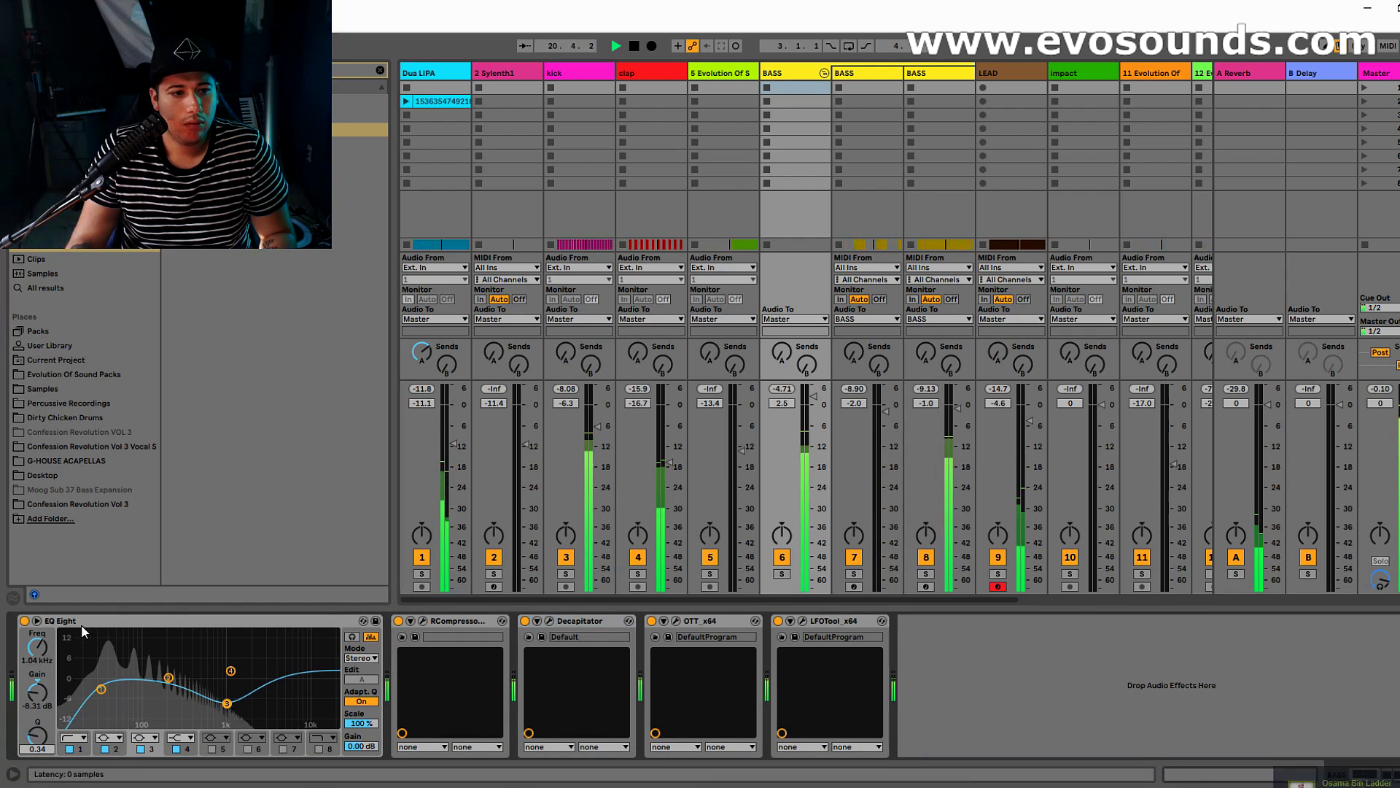
pyautogui.click(24, 621)
pyautogui.click(24, 621)
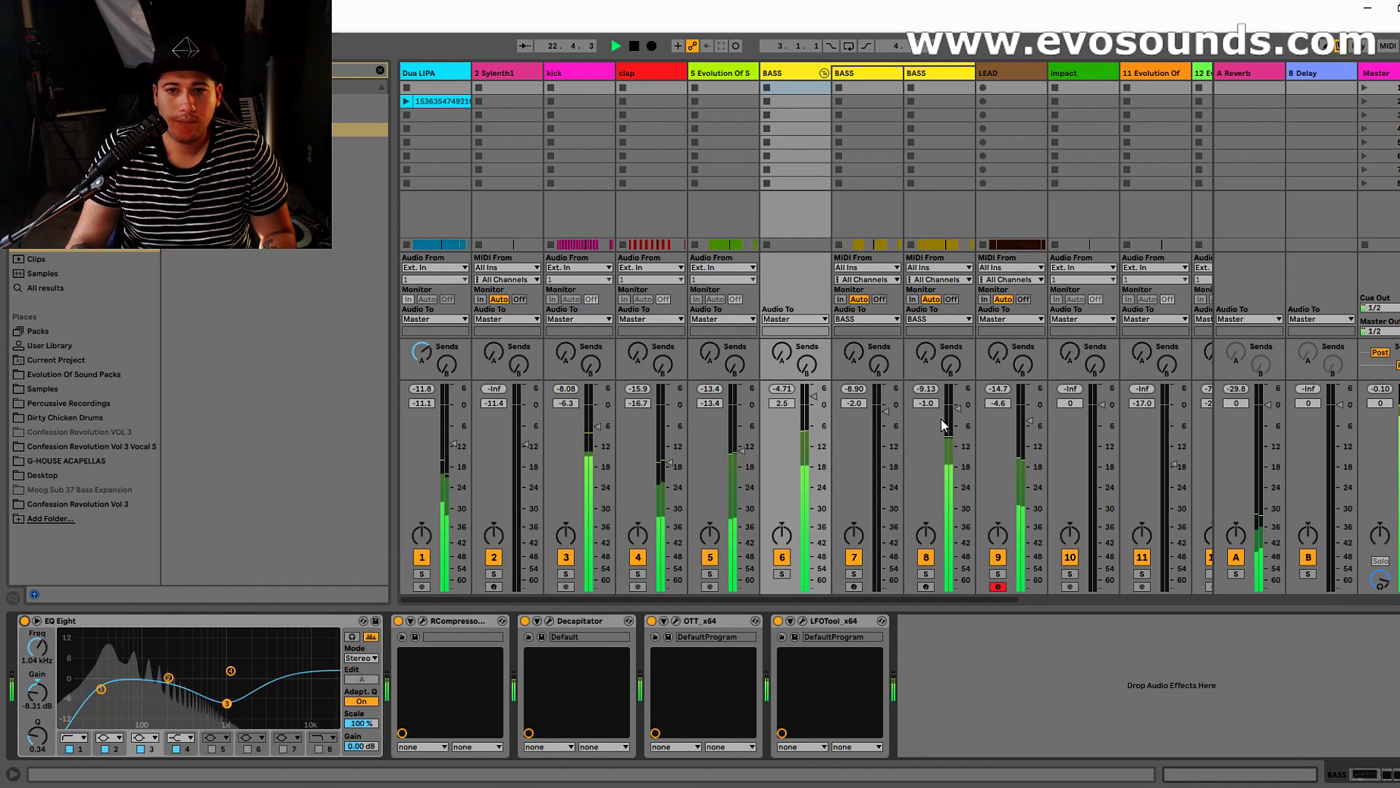
pyautogui.moveTo(943, 428); pyautogui.dragTo(942, 436)
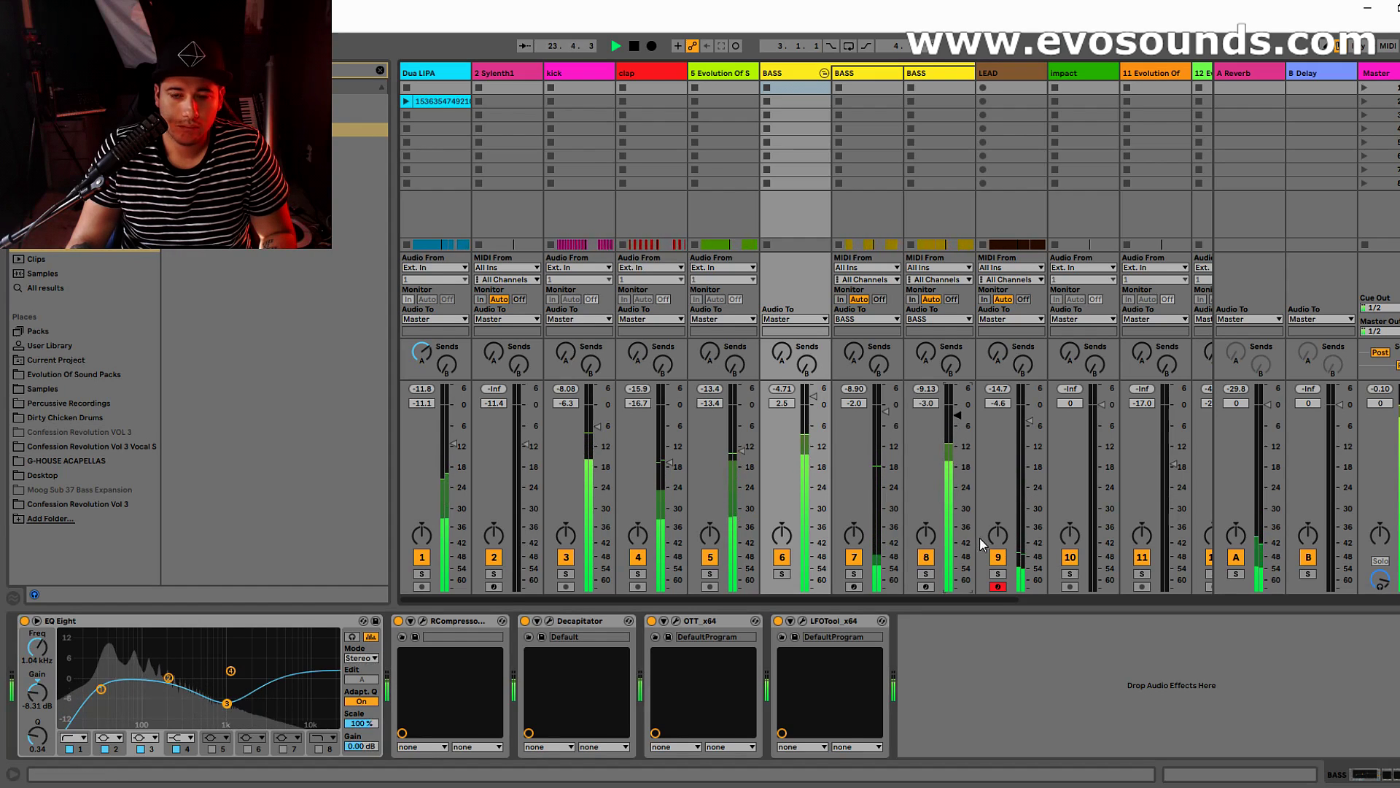
# Step: Audition the LEAD track soloed in the arrangement and set its volume to -5.5 dB
pyautogui.press('Tab')
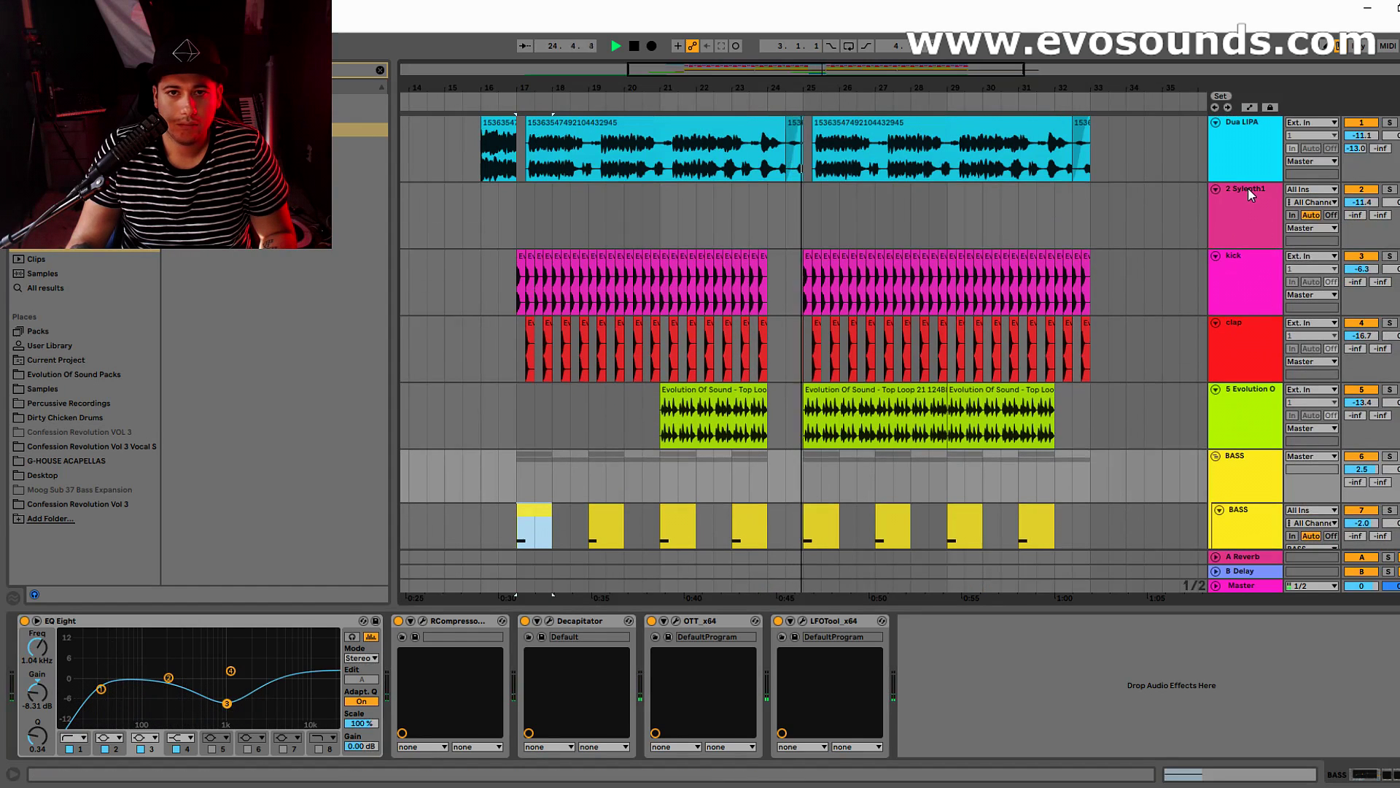
pyautogui.scroll(-10, 1009, 355)
pyautogui.scroll(-8, 941, 381)
pyautogui.scroll(5, 1127, 441)
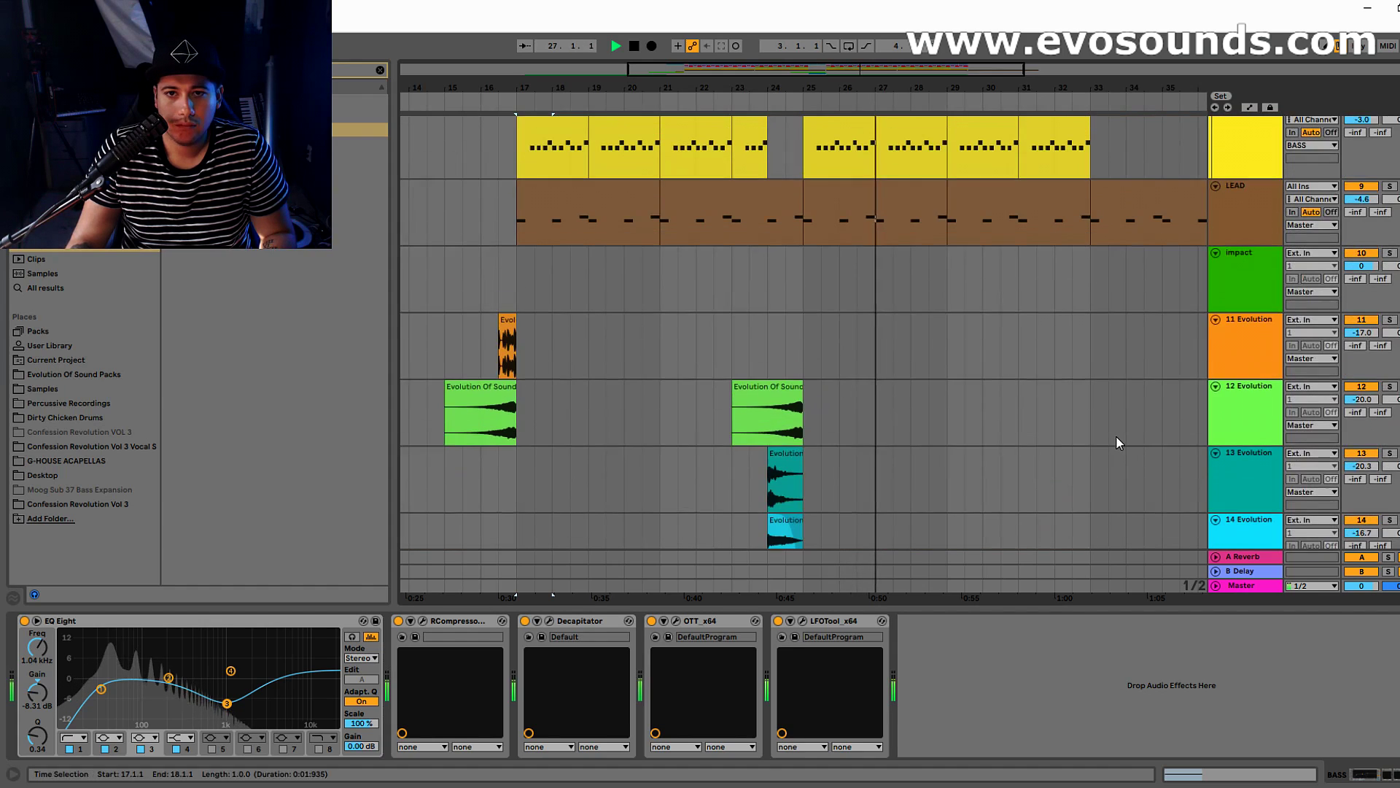
pyautogui.scroll(3, 1116, 441)
pyautogui.click(1249, 329)
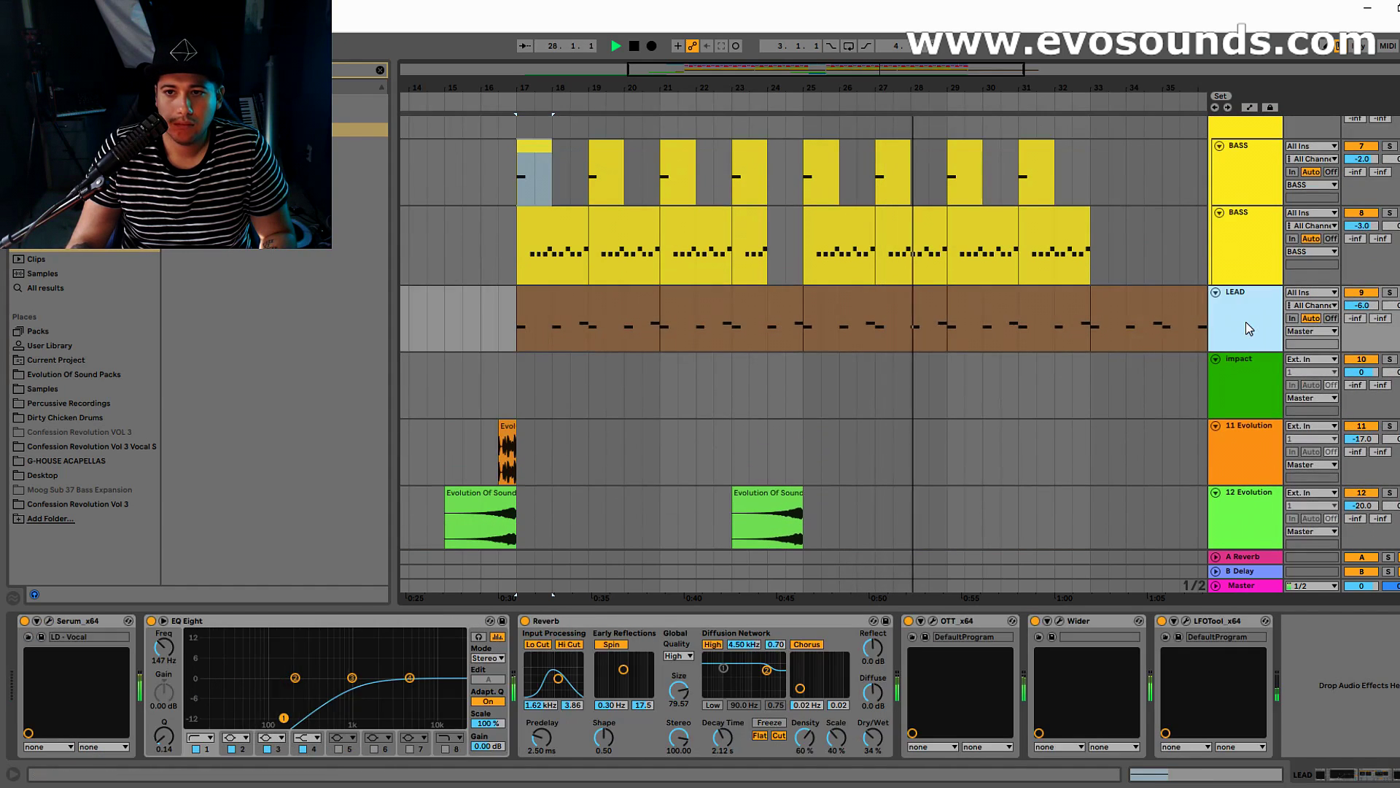
pyautogui.click(1389, 292)
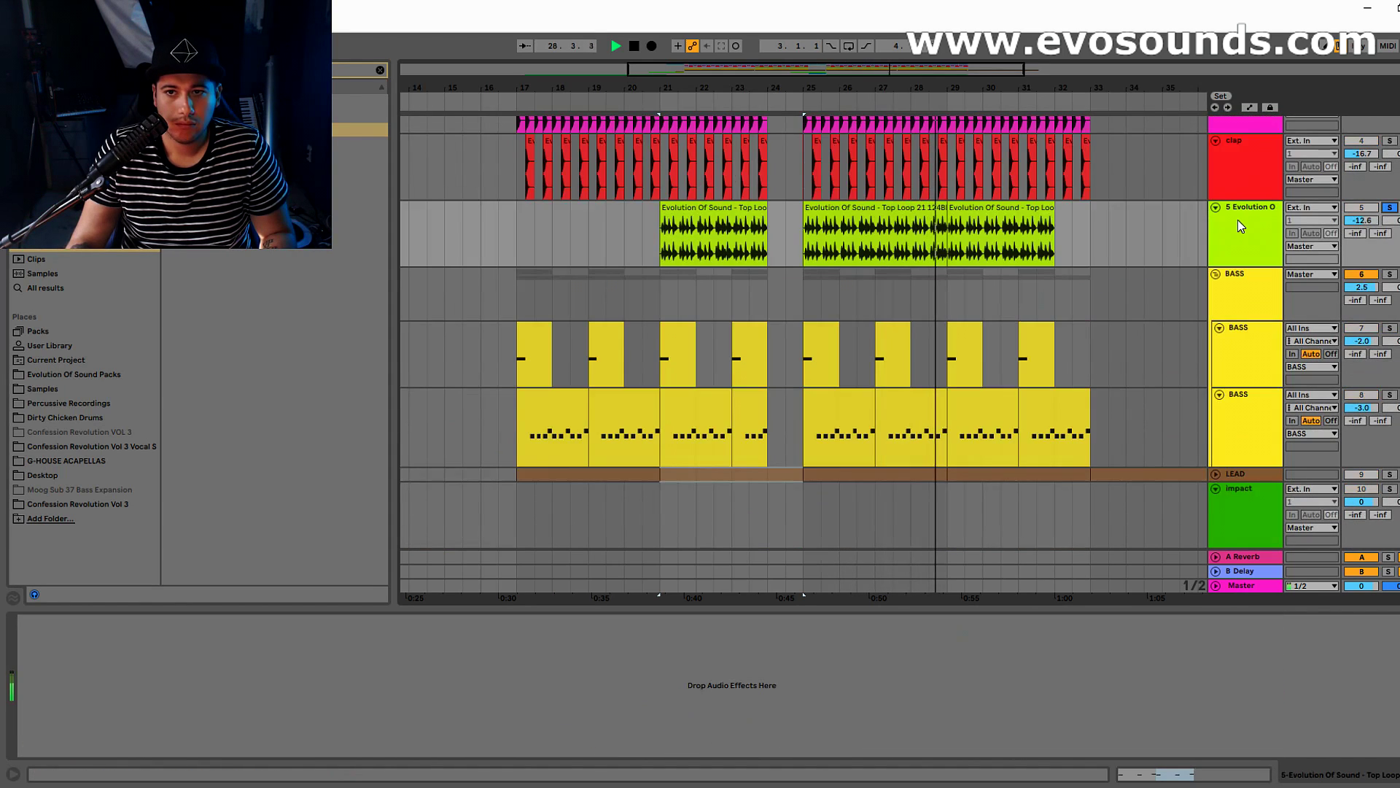
# Step: Select the soloed Evolution Of Sound Top Loop track and find Wider to insert on it
pyautogui.click(1240, 223)
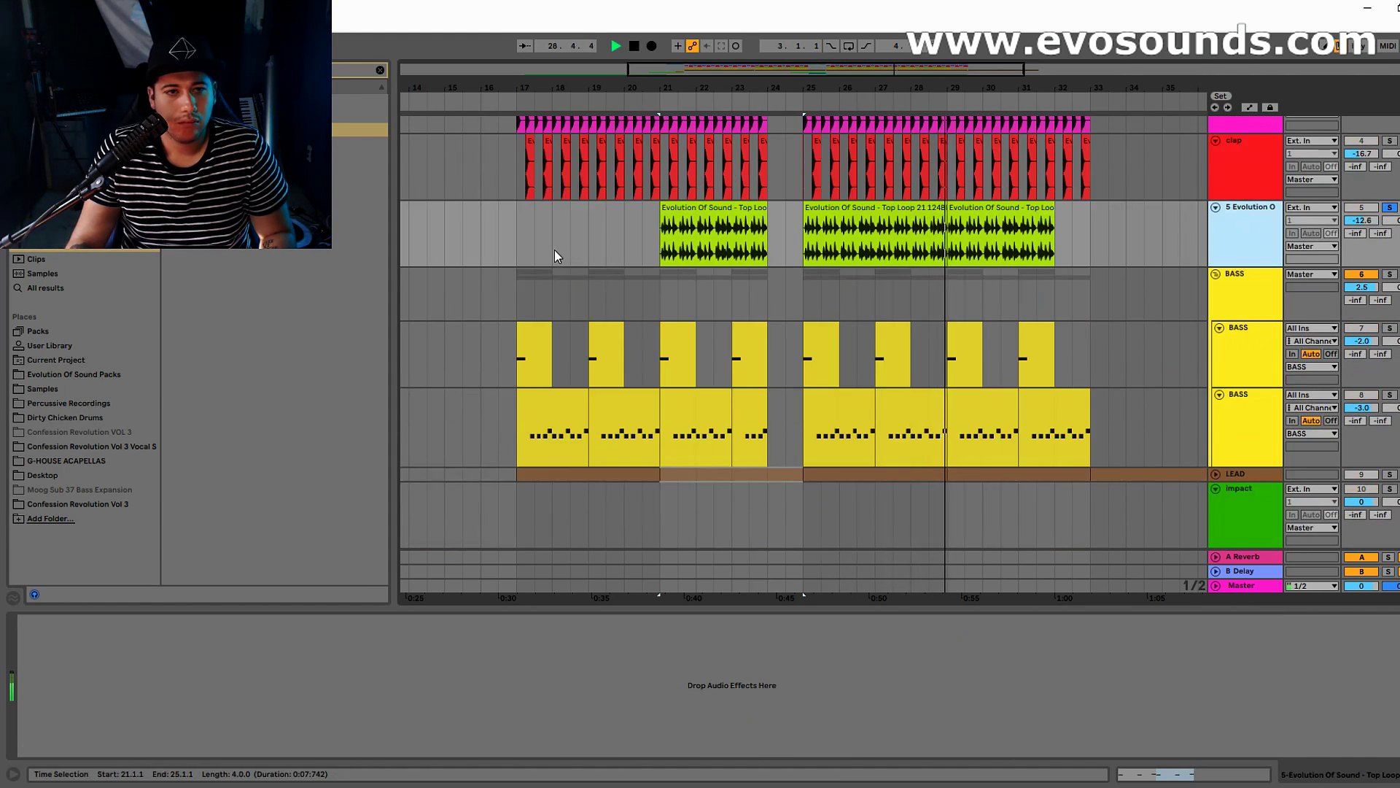
pyautogui.press('Tab')
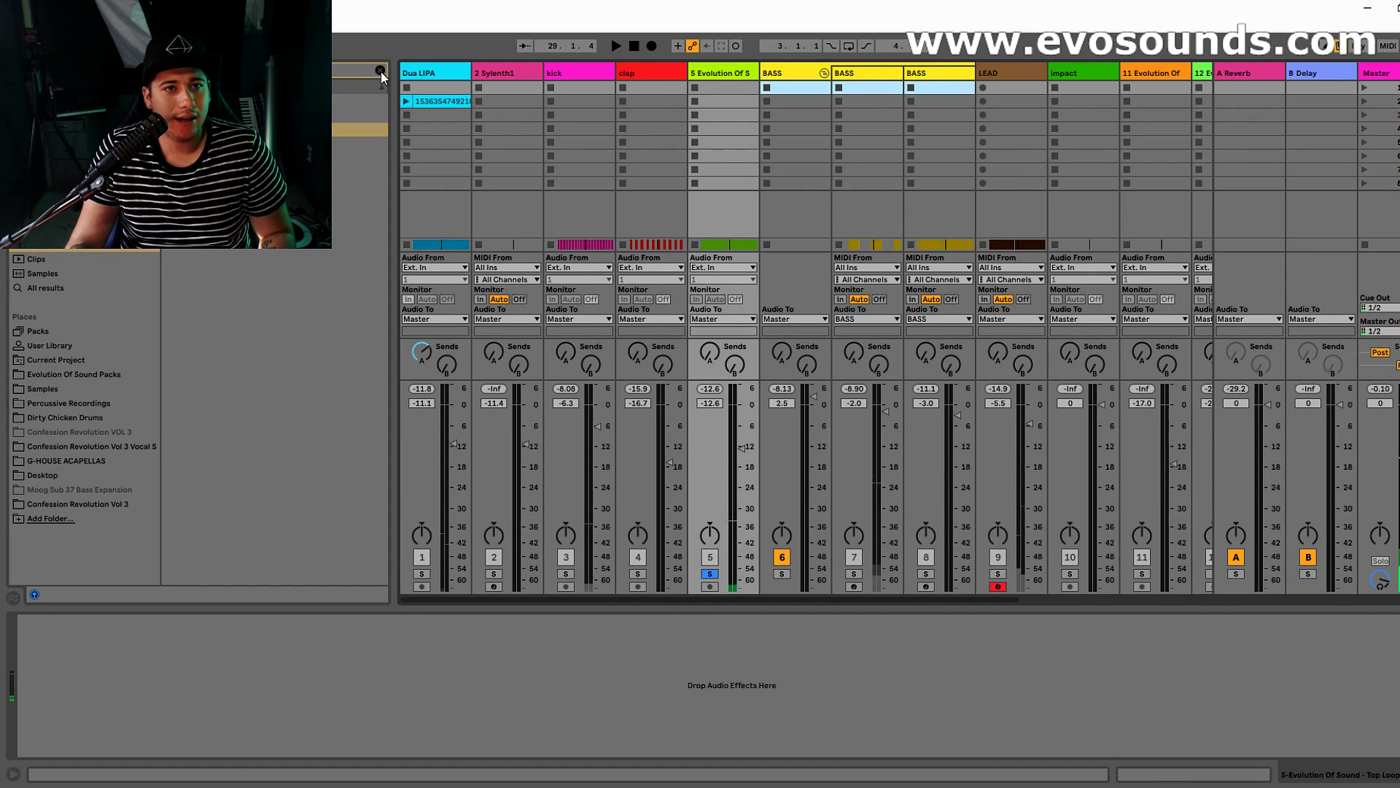
pyautogui.click(380, 71)
pyautogui.write('s')
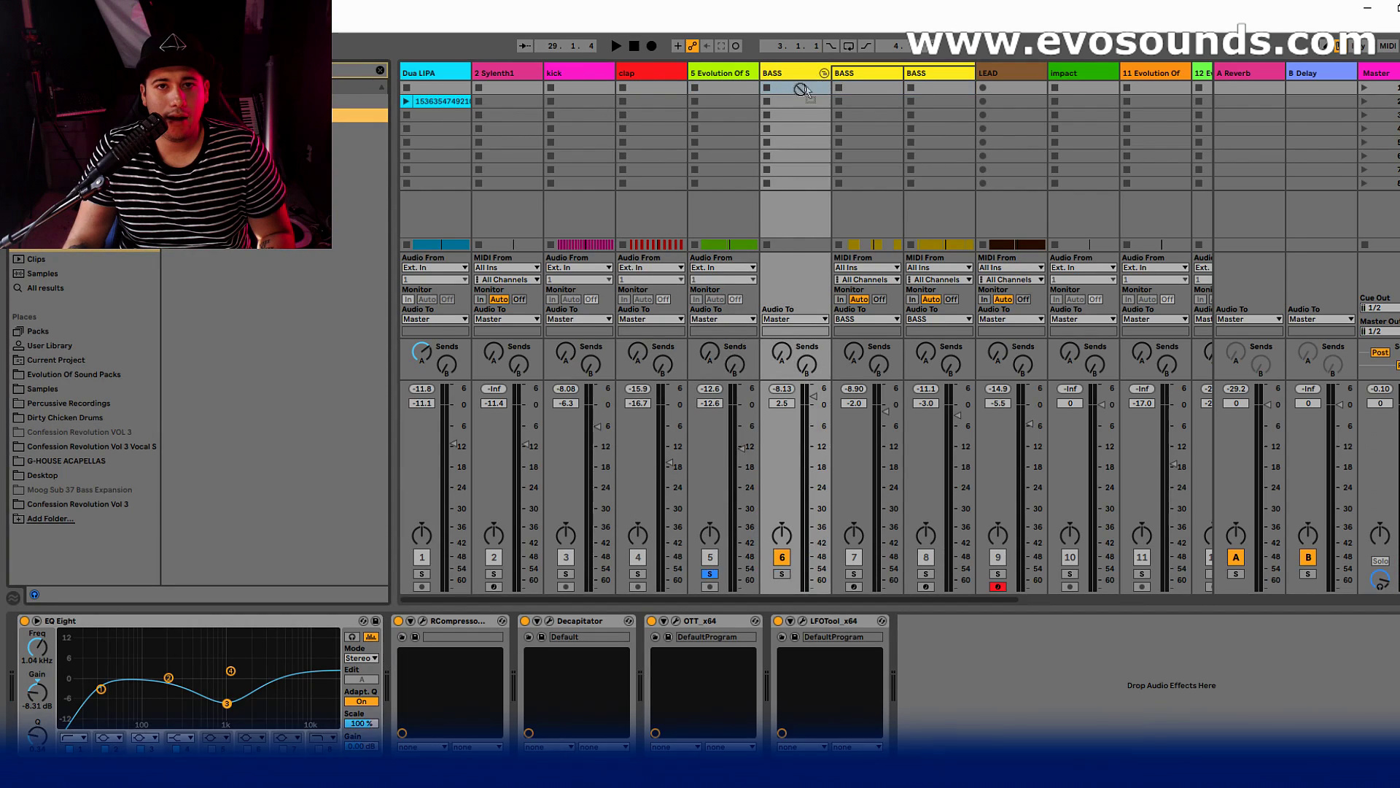
pyautogui.press('Tab')
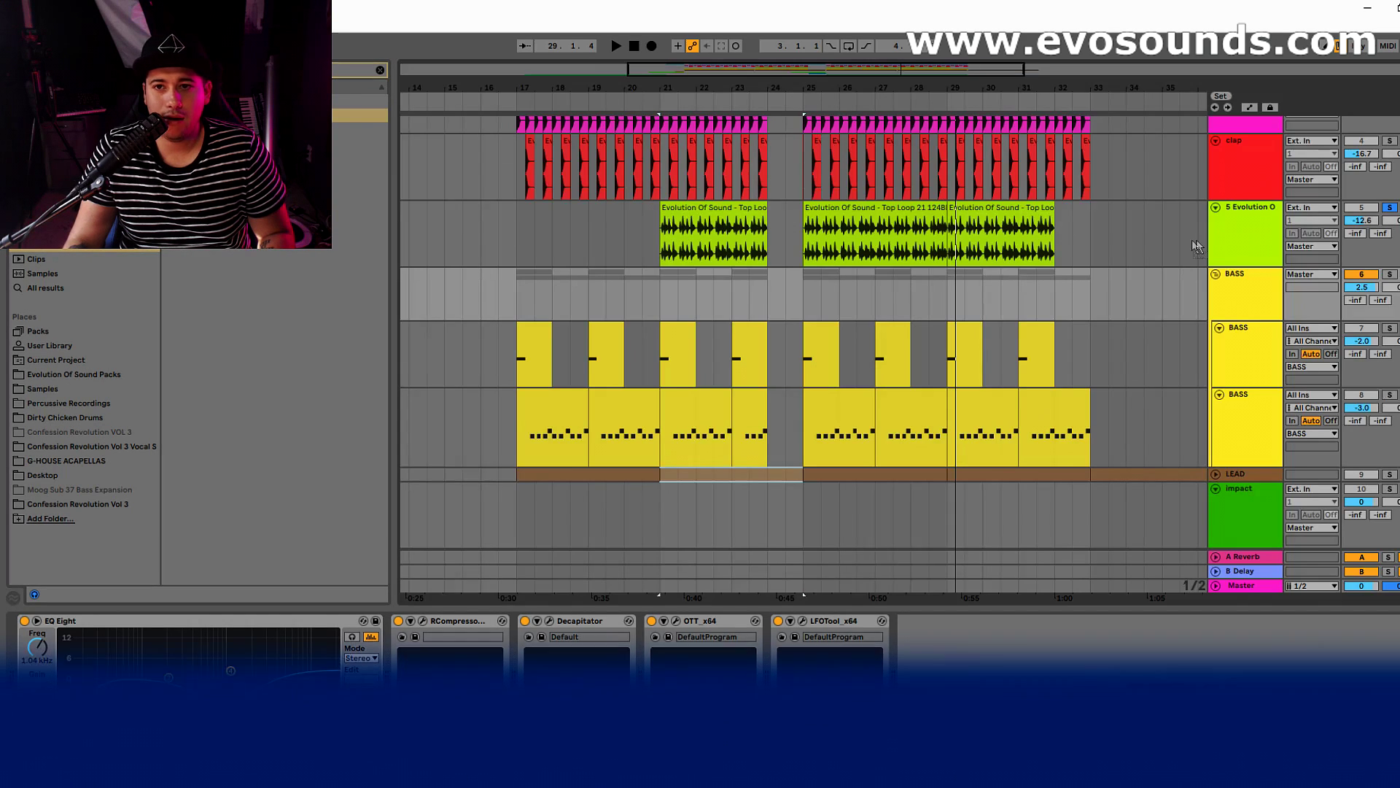
# Step: Raise the top loop's Wider amount to 200%, unsolo the track and set its volume to -15.7 dB
pyautogui.press('space')
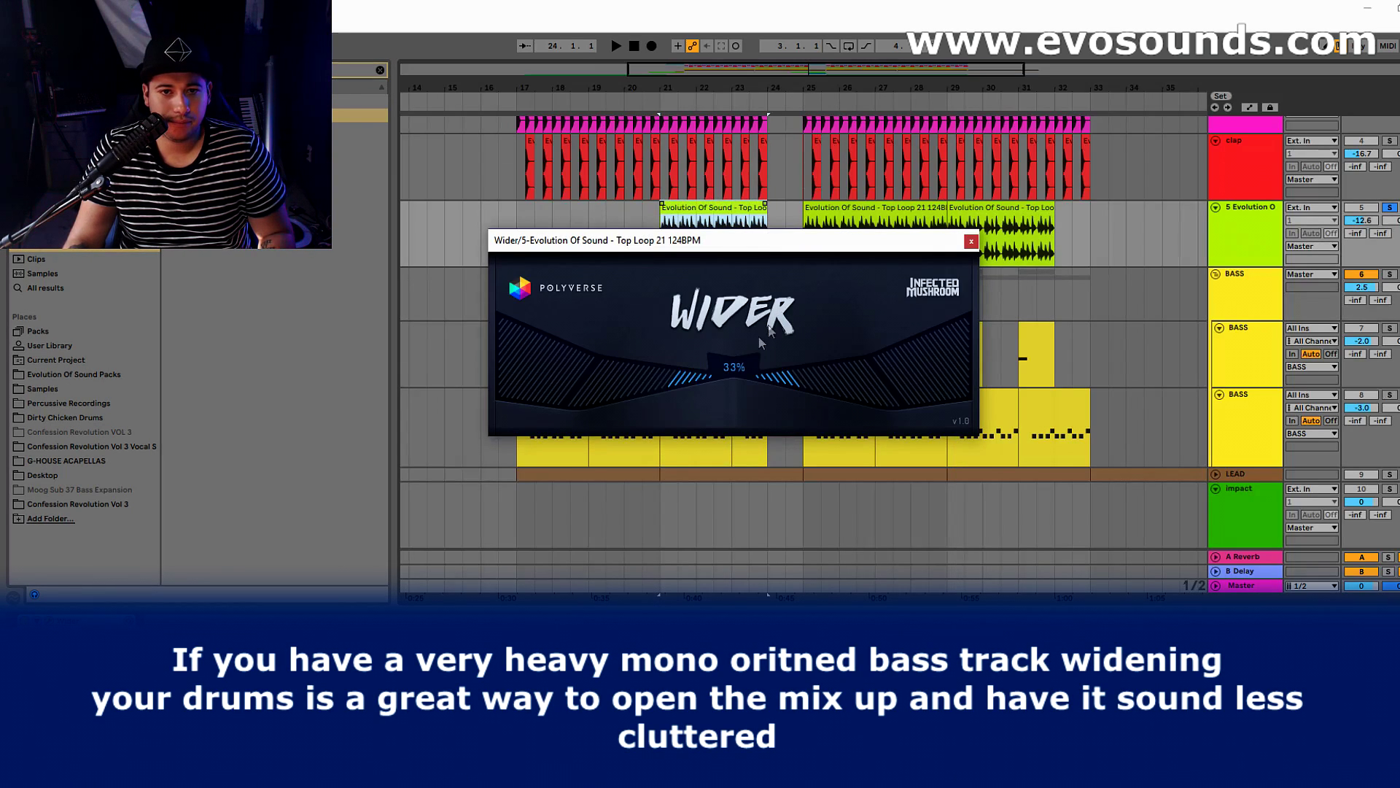
pyautogui.moveTo(821, 250); pyautogui.dragTo(952, 155)
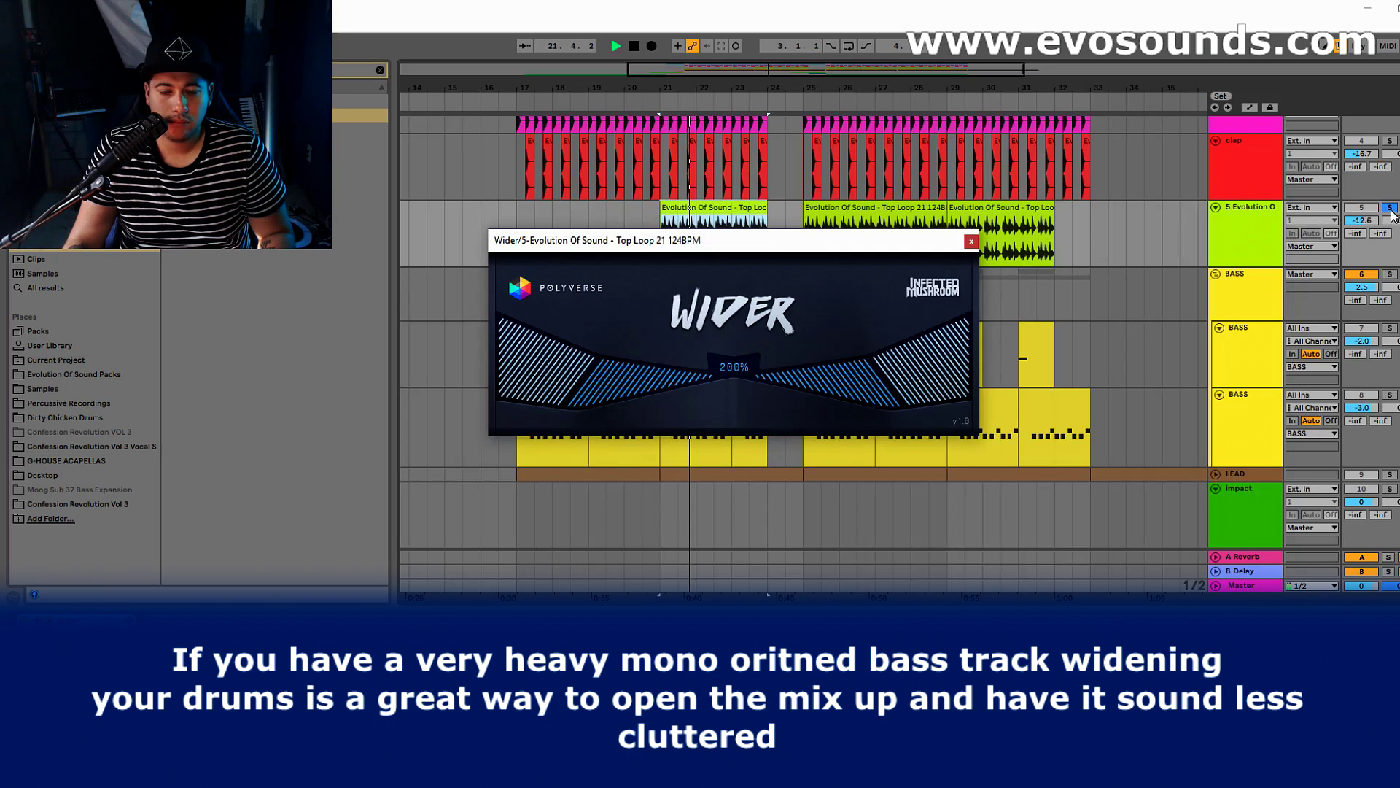
pyautogui.click(1392, 213)
pyautogui.press('space')
pyautogui.click(972, 241)
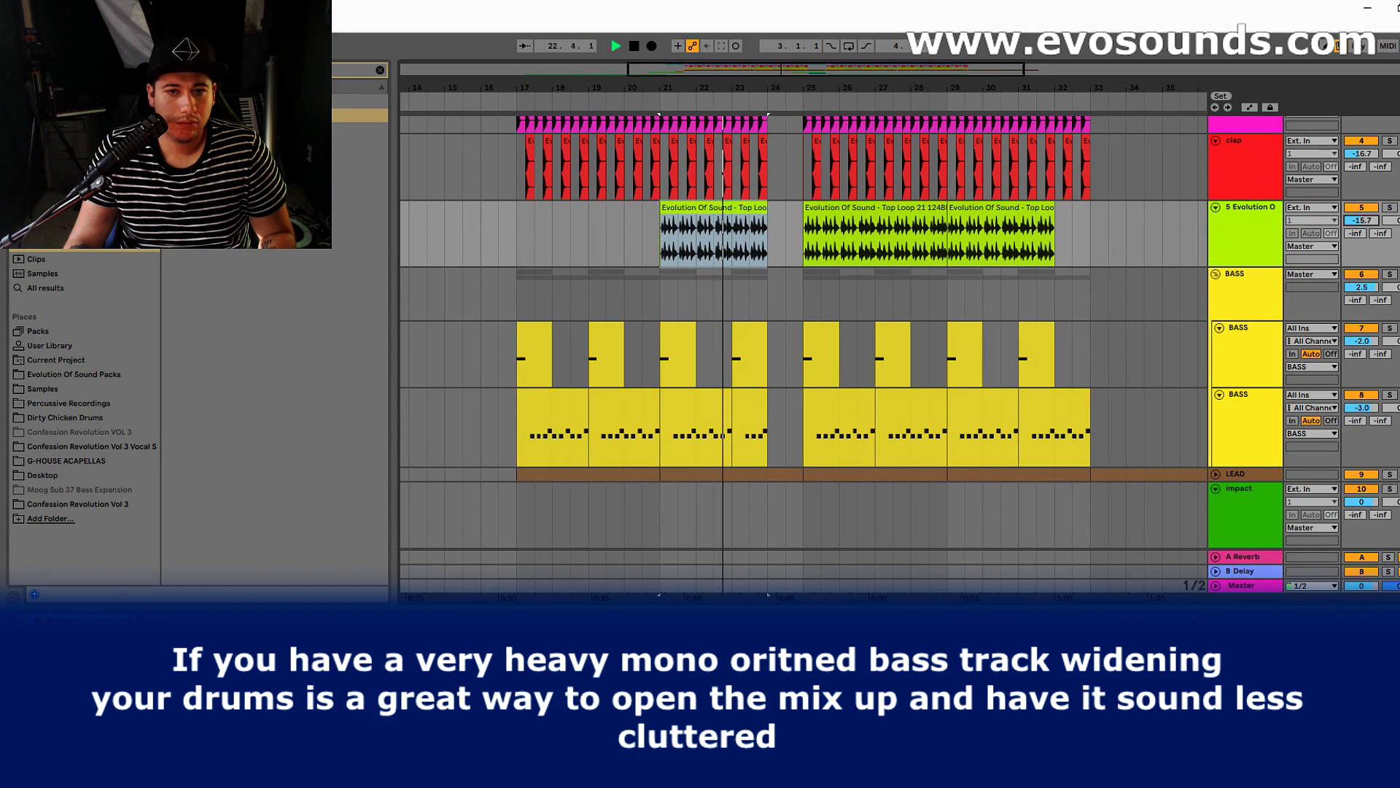
# Step: Play the drop from the long vocal clip at bar 17 and place OTT before Reverb on the LEAD track
pyautogui.scroll(5, 727, 183)
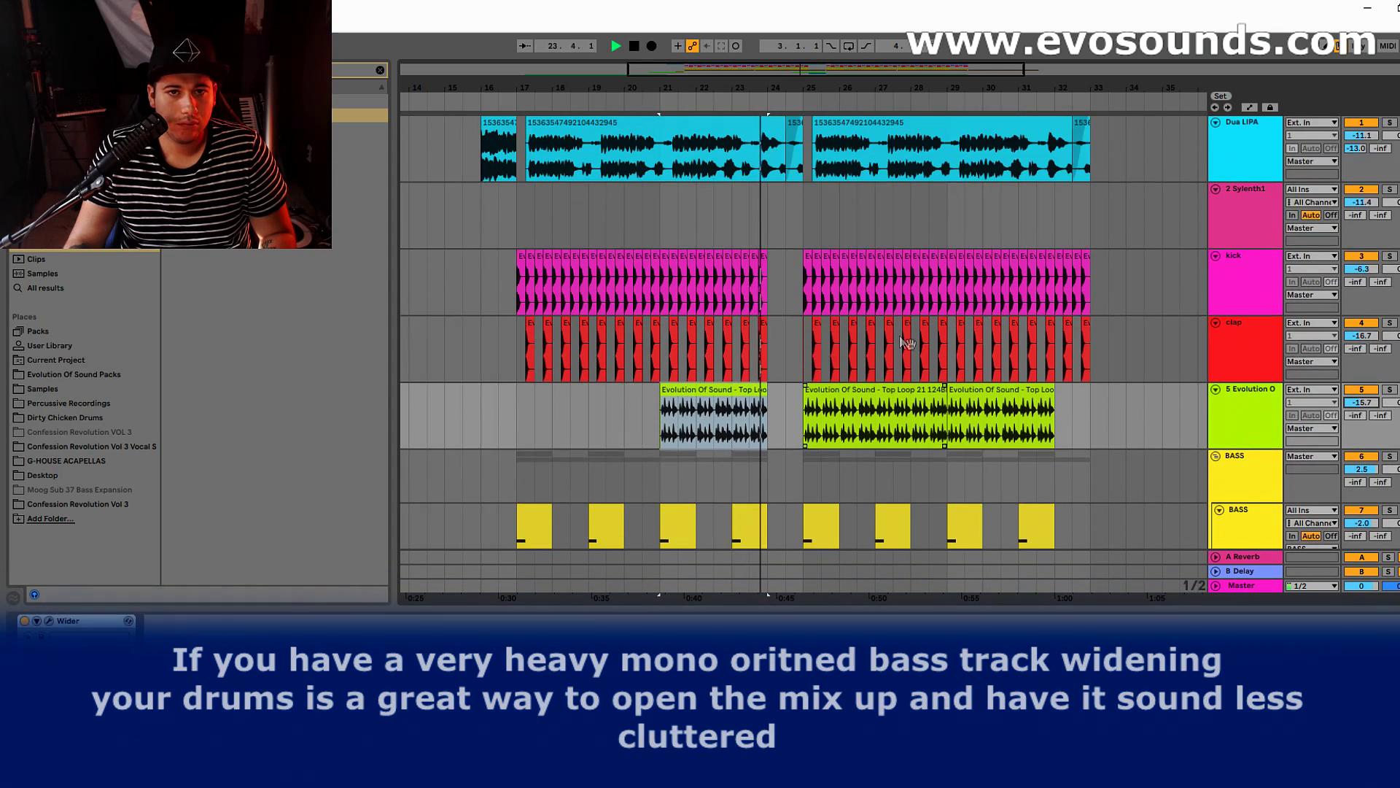
pyautogui.click(678, 144)
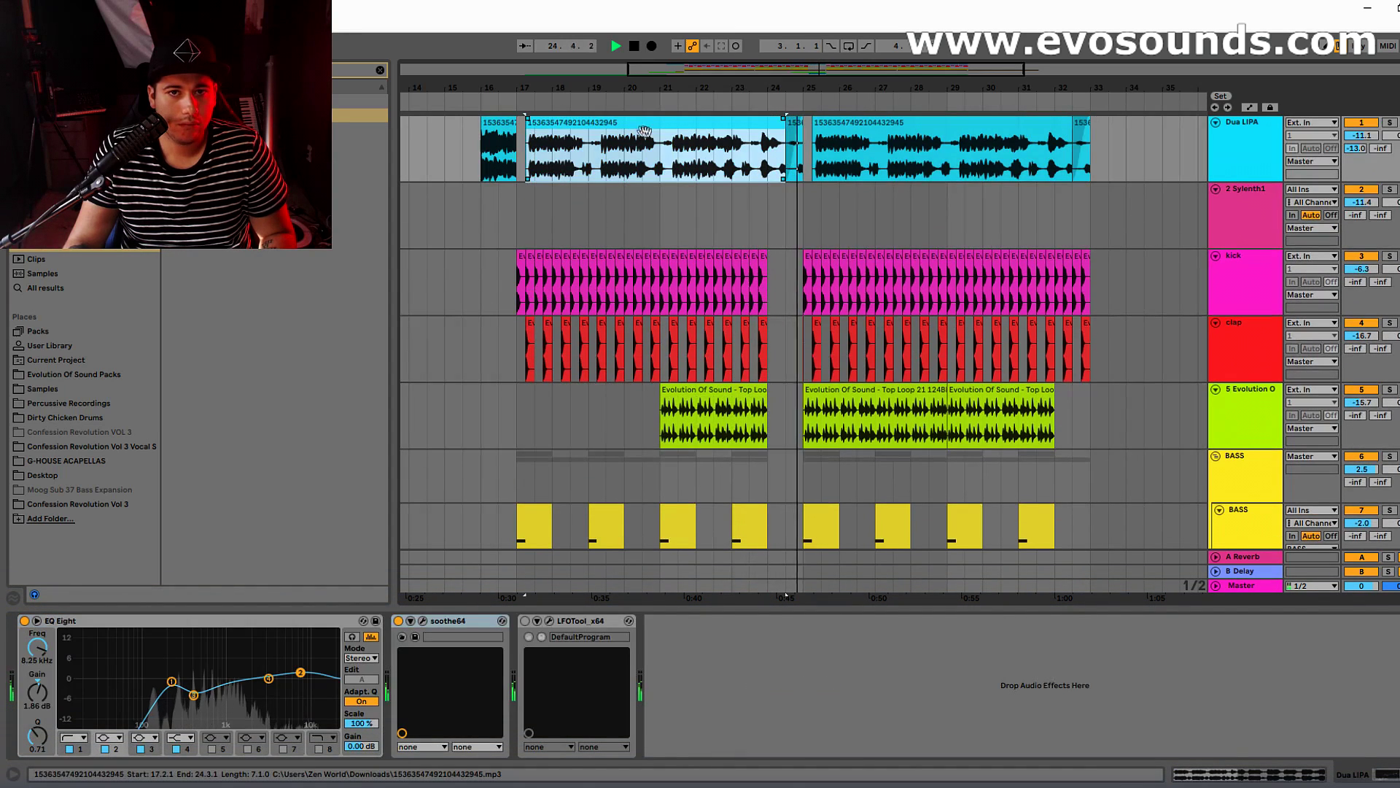
pyautogui.scroll(-5, 700, 218)
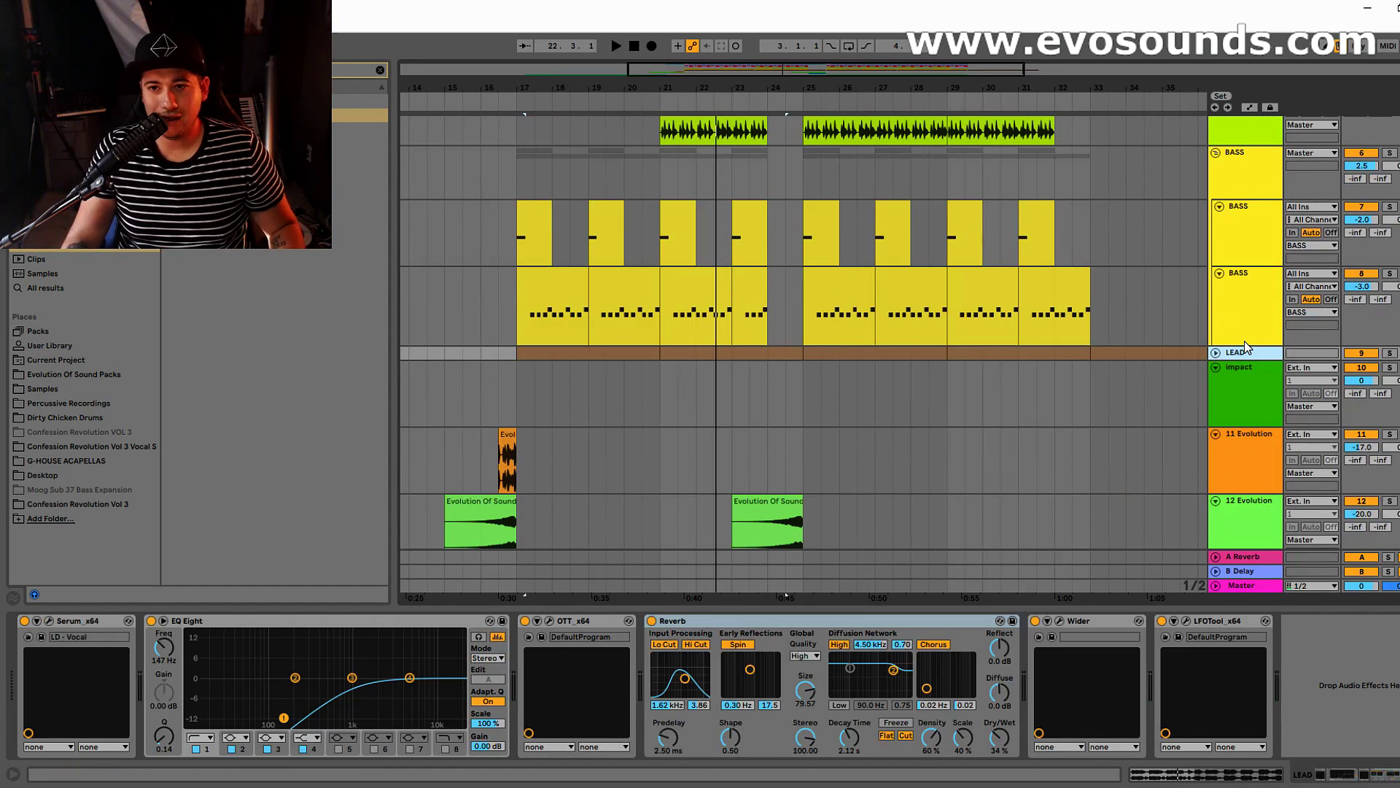
# Step: Insert a new MIDI track below the LEAD track and load Serum on it
pyautogui.hotkey('ctrl', 'shift', 't')
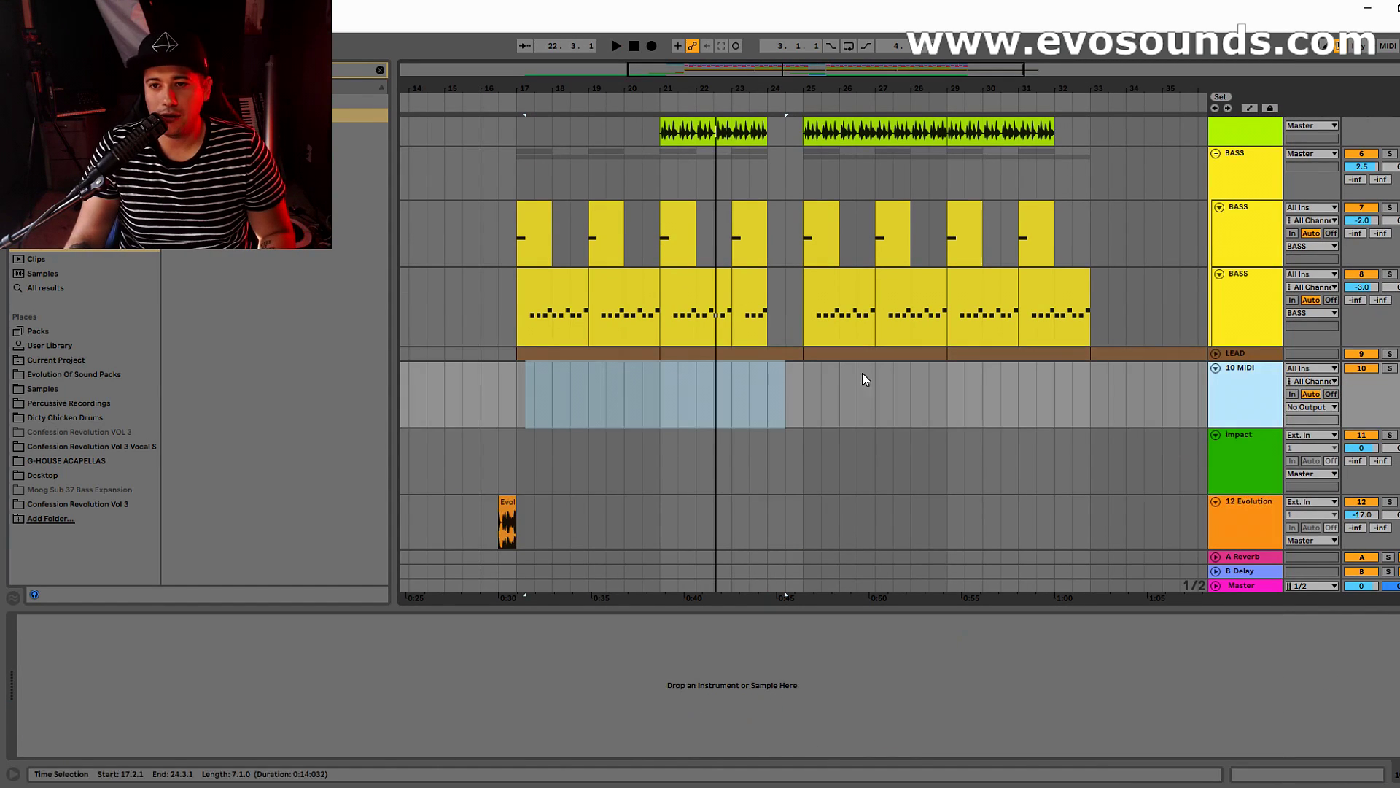
pyautogui.click(381, 70)
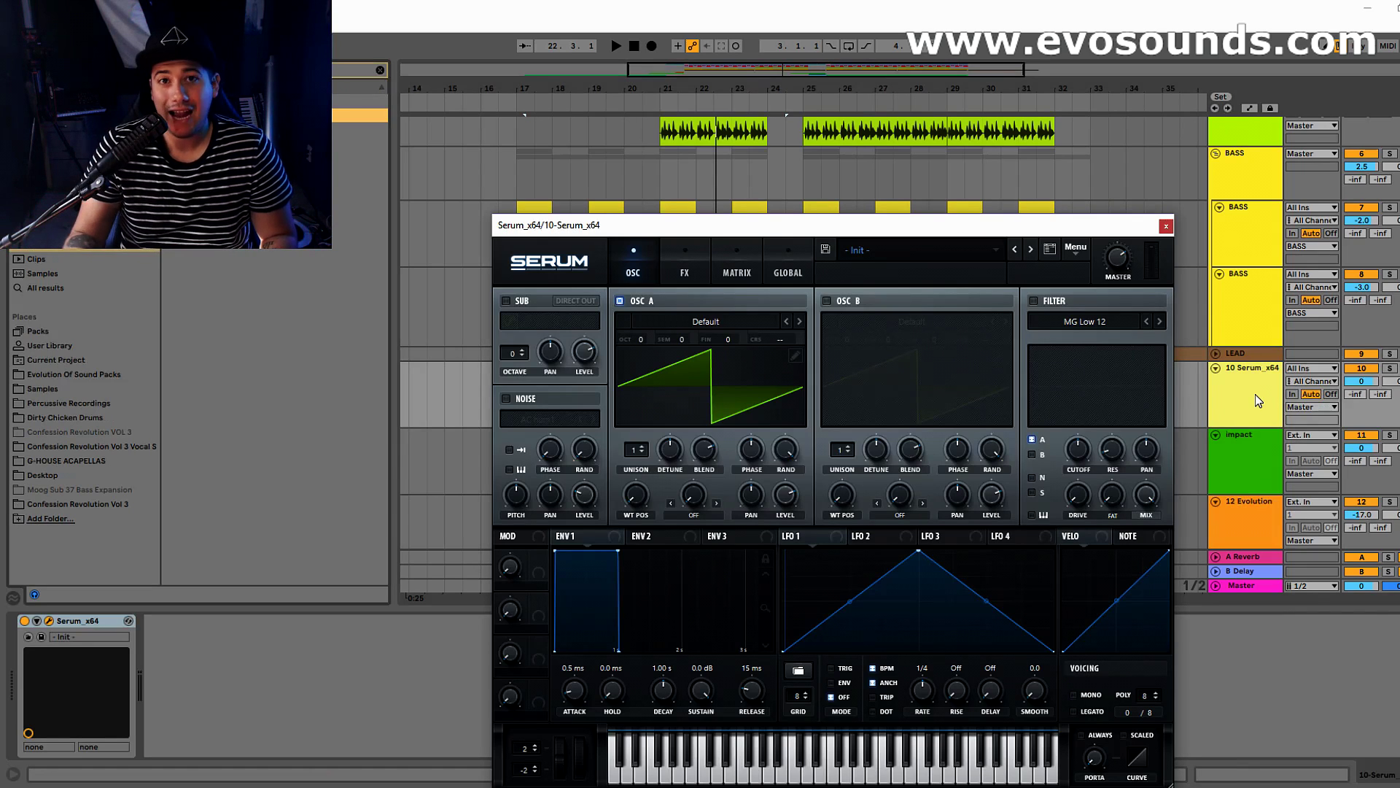
# Step: Load the PD - Background preset in Serum and set the Serum track's volume to -15.6 dB
pyautogui.click(943, 246)
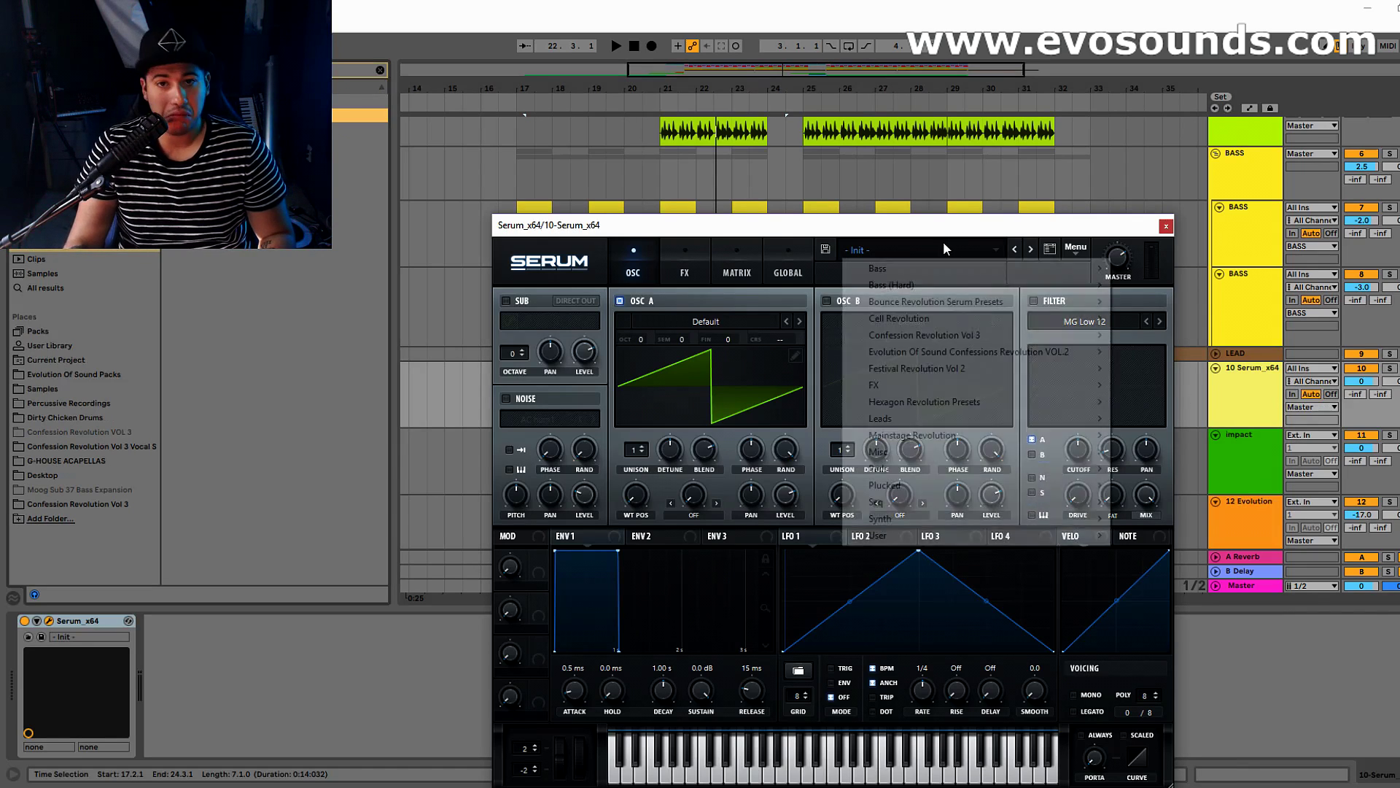
pyautogui.moveTo(983, 354)
pyautogui.click(658, 407)
pyautogui.moveTo(1361, 381); pyautogui.dragTo(1361, 386)
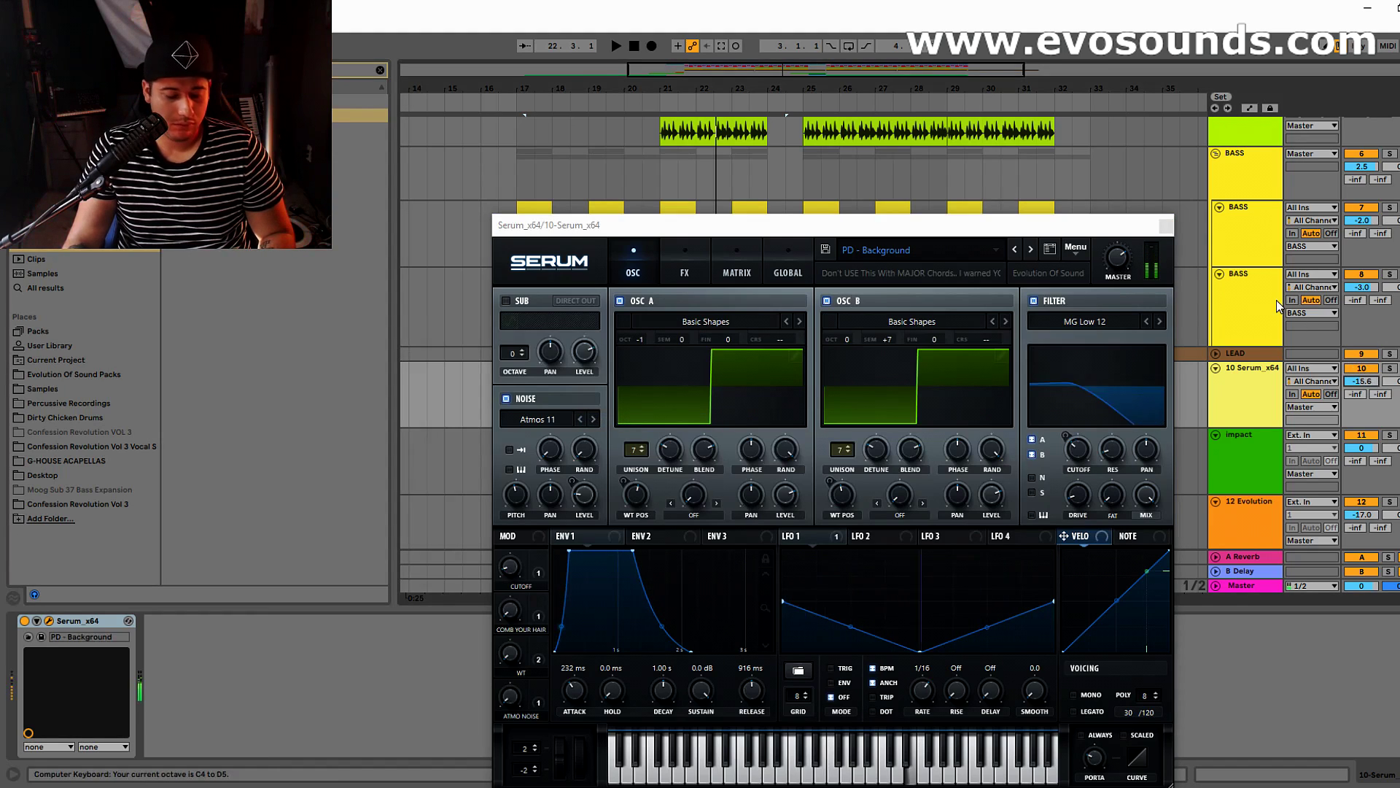
pyautogui.click(1166, 227)
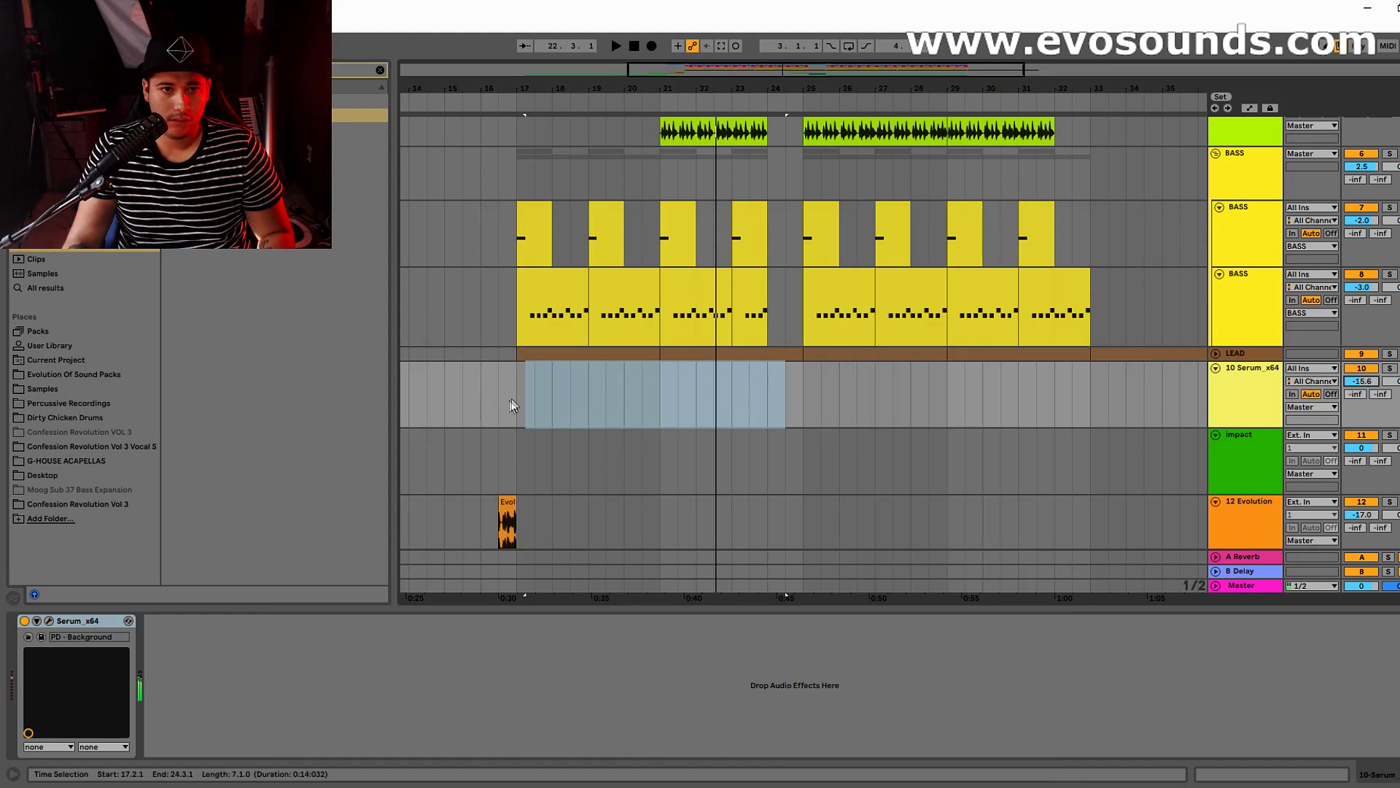
# Step: Create an 8-bar MIDI clip from bar 17 on the Serum track and add a two-bar E3 note at its start
pyautogui.moveTo(510, 407); pyautogui.dragTo(811, 414)
pyautogui.hotkey('ctrl', 'shift', 'm')
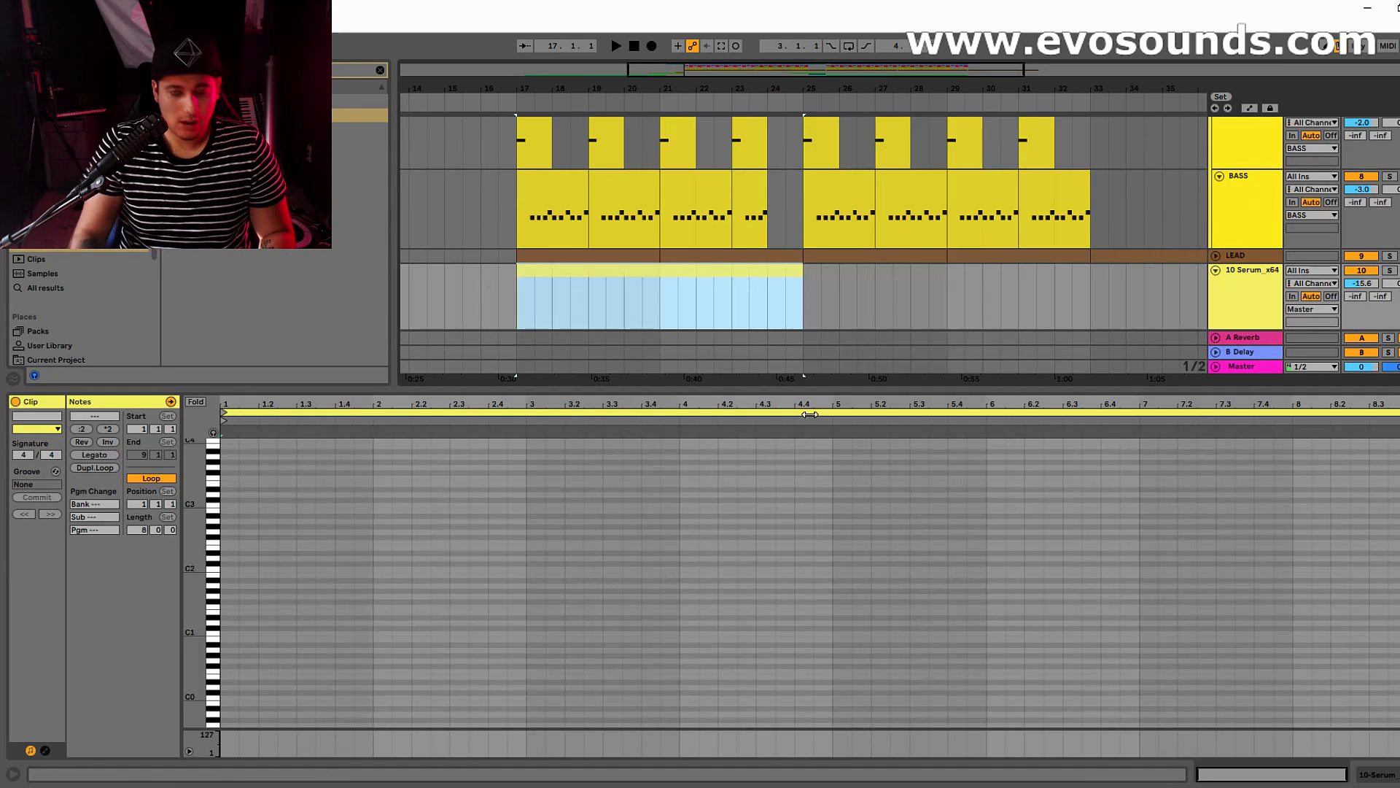
pyautogui.moveTo(185, 565); pyautogui.dragTo(188, 564)
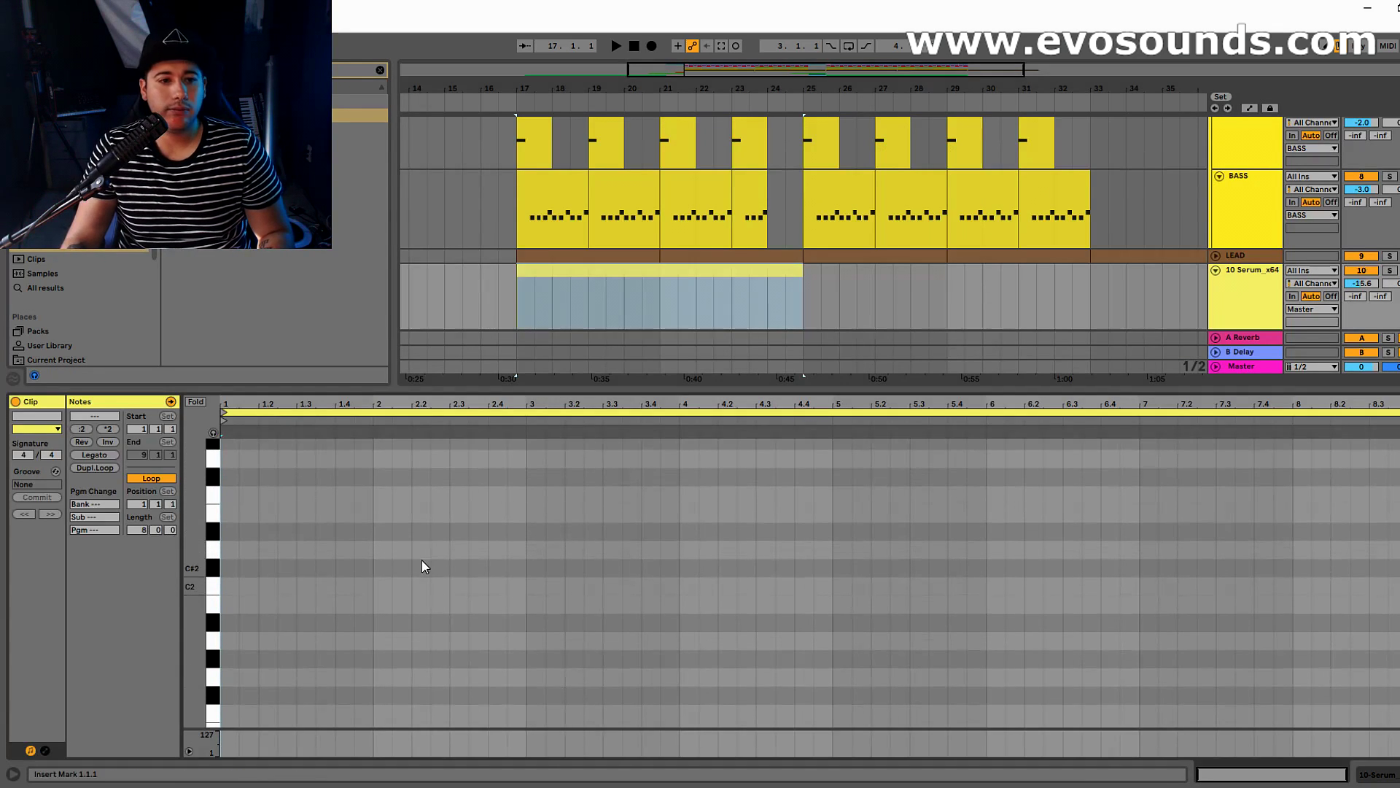
pyautogui.scroll(-5, 378, 563)
pyautogui.scroll(8, 339, 605)
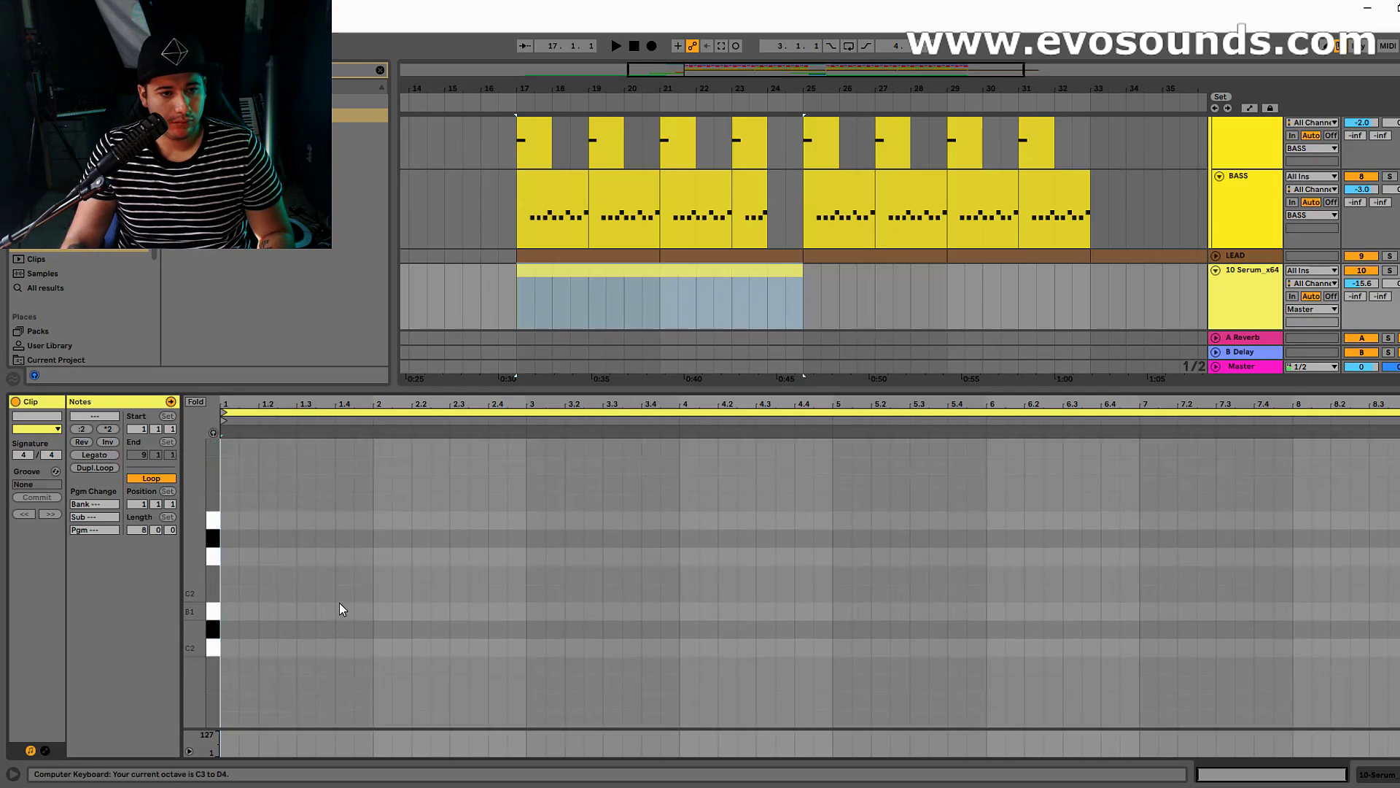
pyautogui.doubleClick(229, 557)
pyautogui.moveTo(240, 558); pyautogui.dragTo(528, 577)
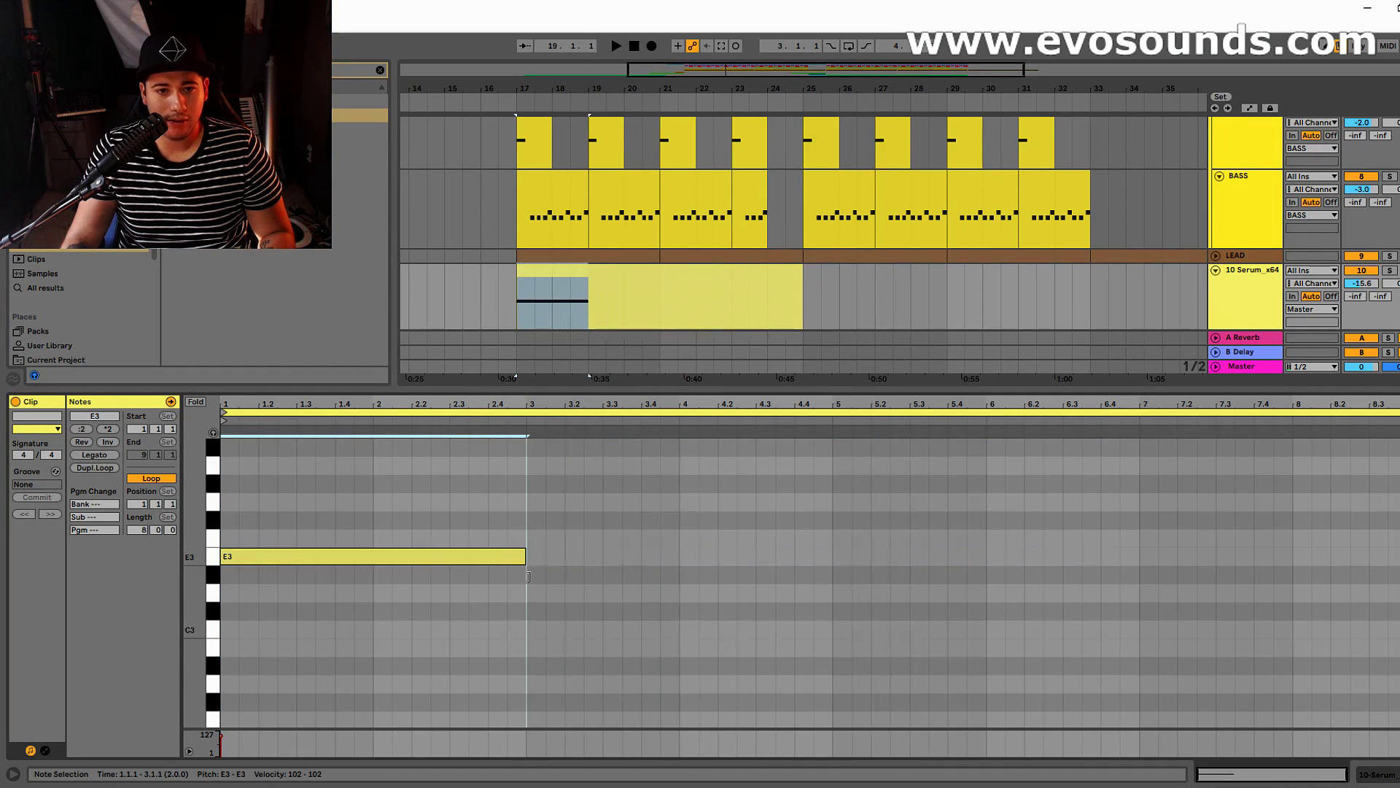
# Step: Duplicate the E3 note to bar 3 of the clip as F3 and set the Serum track's volume to -21.6 dB
pyautogui.press('space')
pyautogui.hotkey('ctrl', 'd')
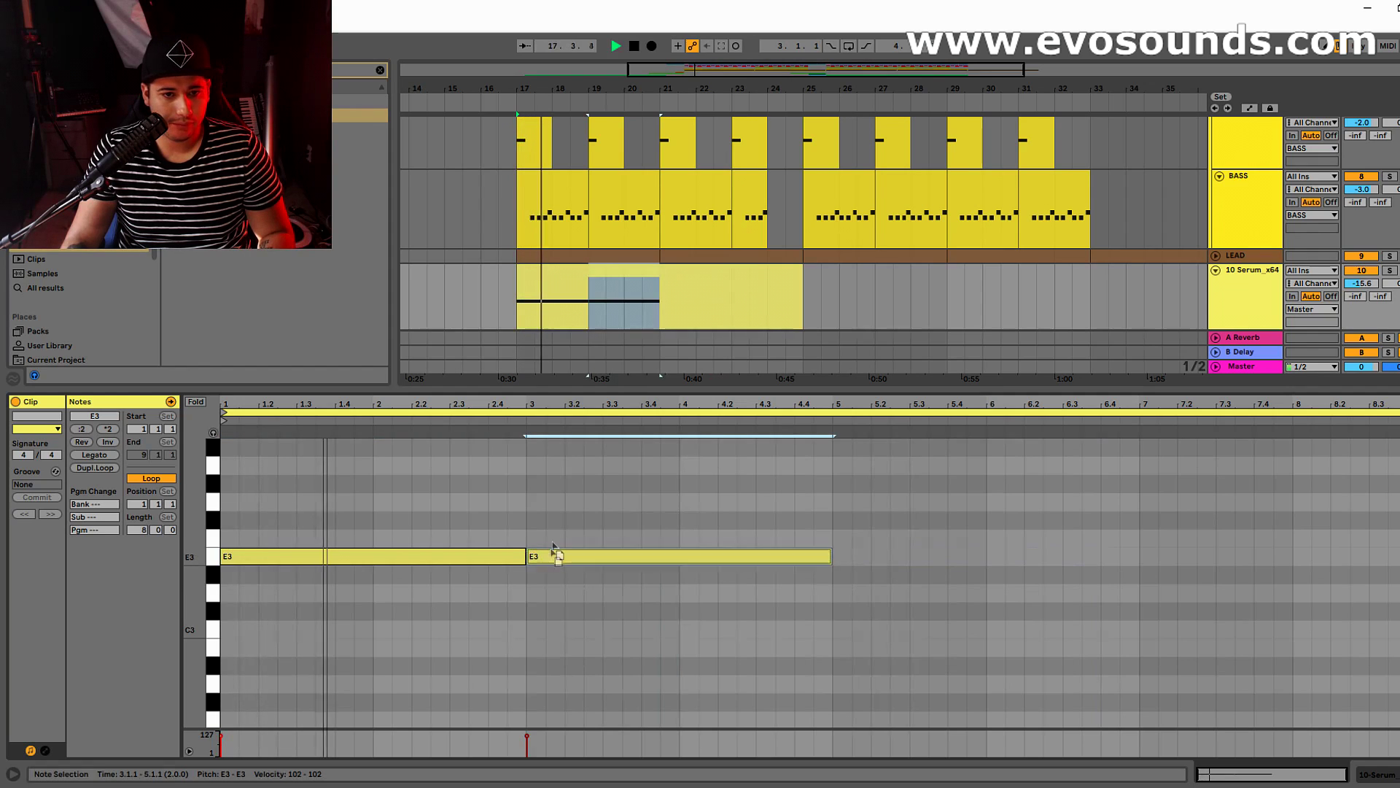
pyautogui.press('Up')
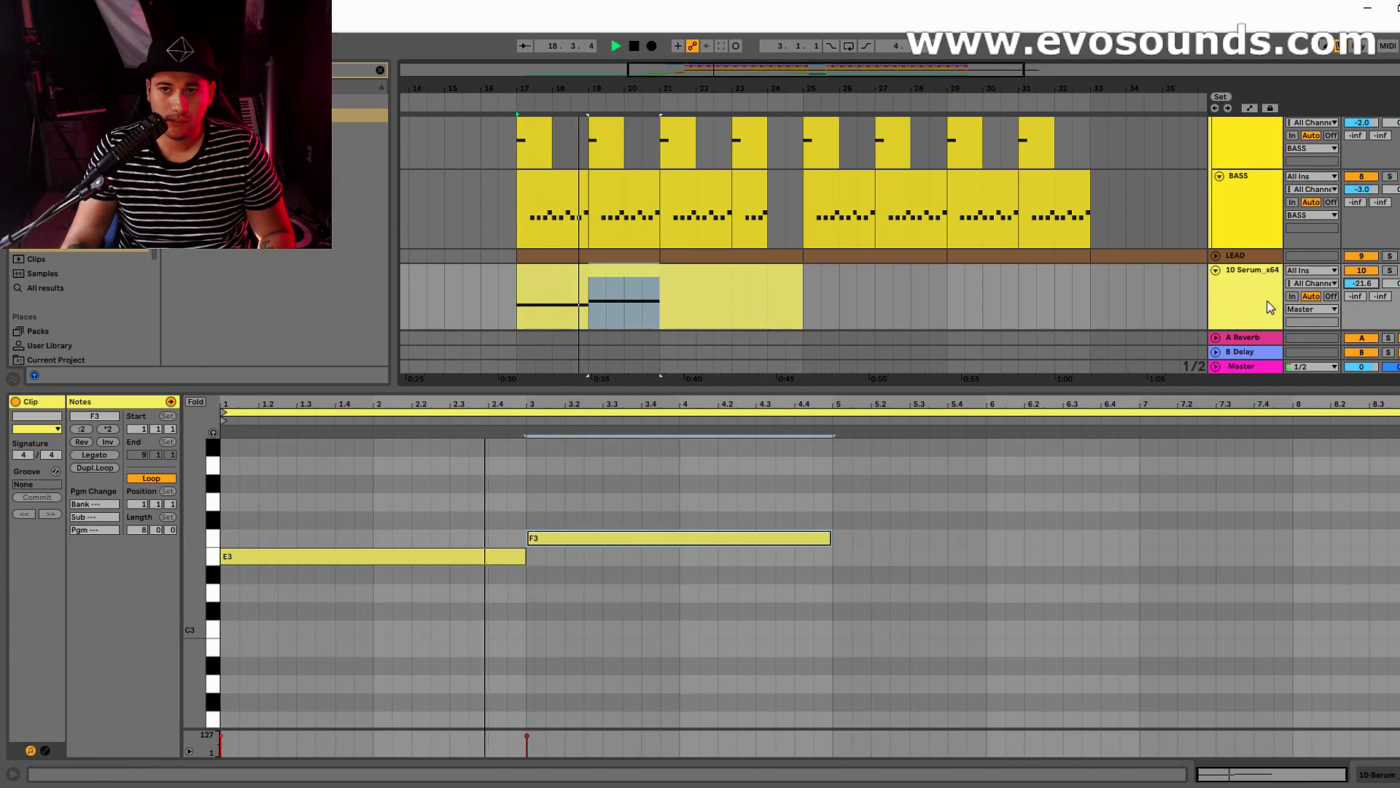
pyautogui.click(641, 312)
# Step: Insert LFOTool after Serum on the Serum track and stop playback
pyautogui.click(382, 70)
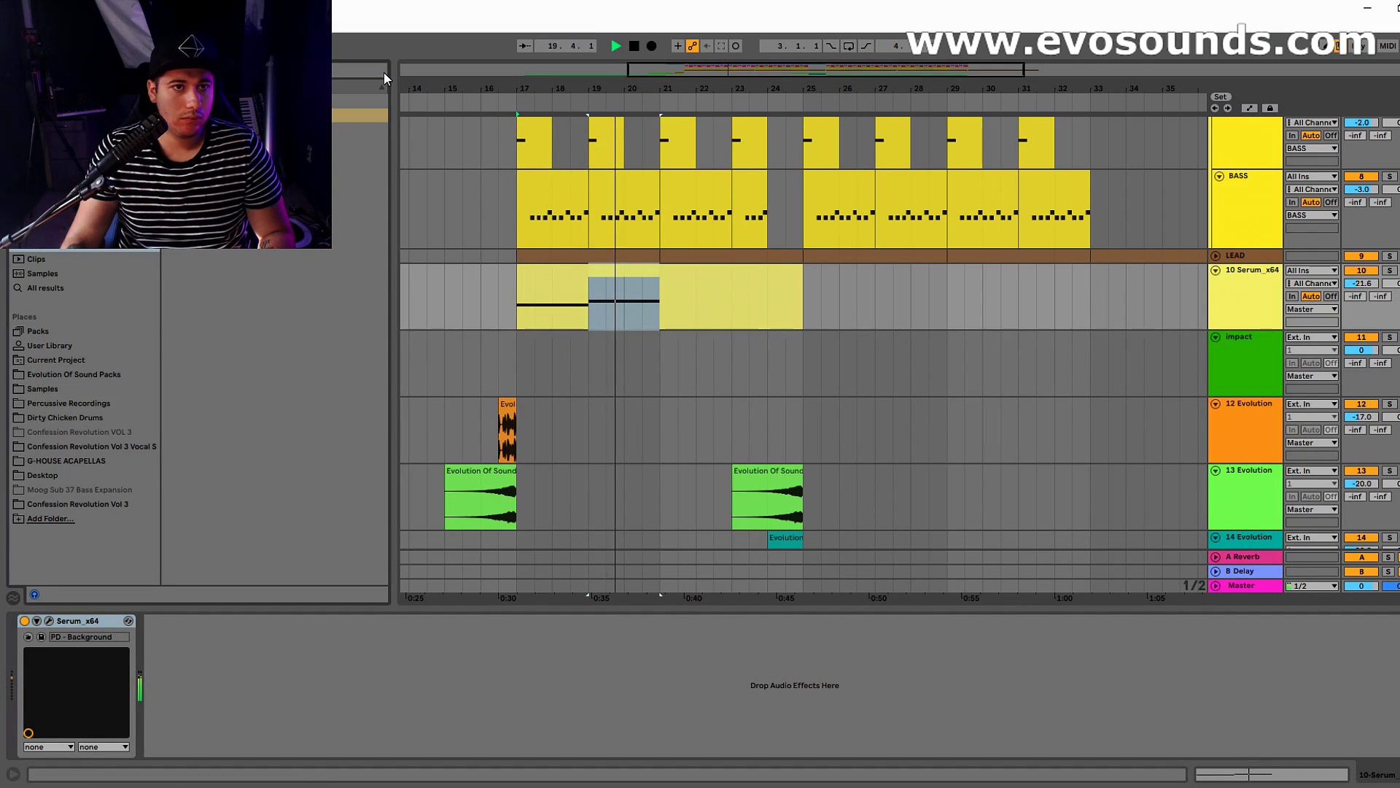
pyautogui.click(383, 72)
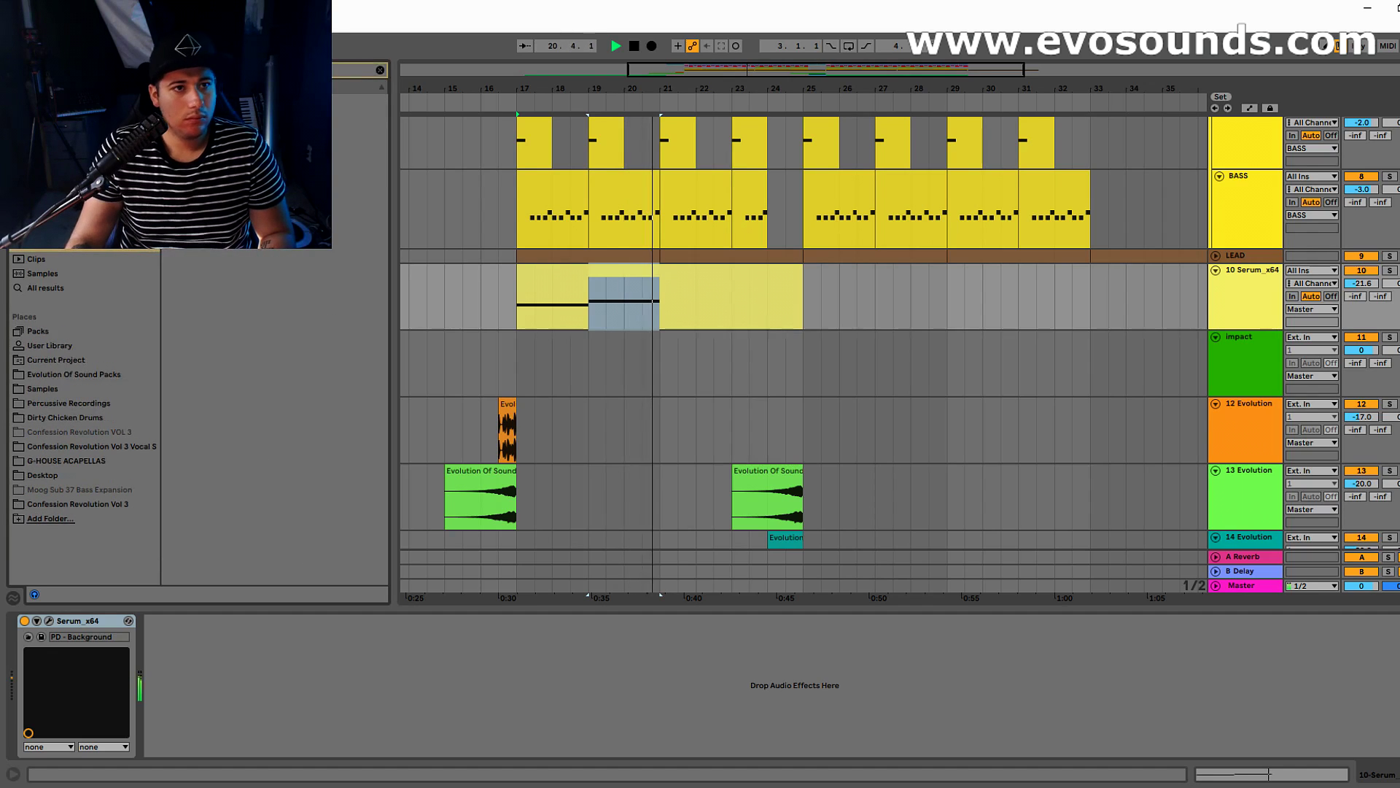
pyautogui.moveTo(321, 116); pyautogui.dragTo(232, 692)
pyautogui.press('space')
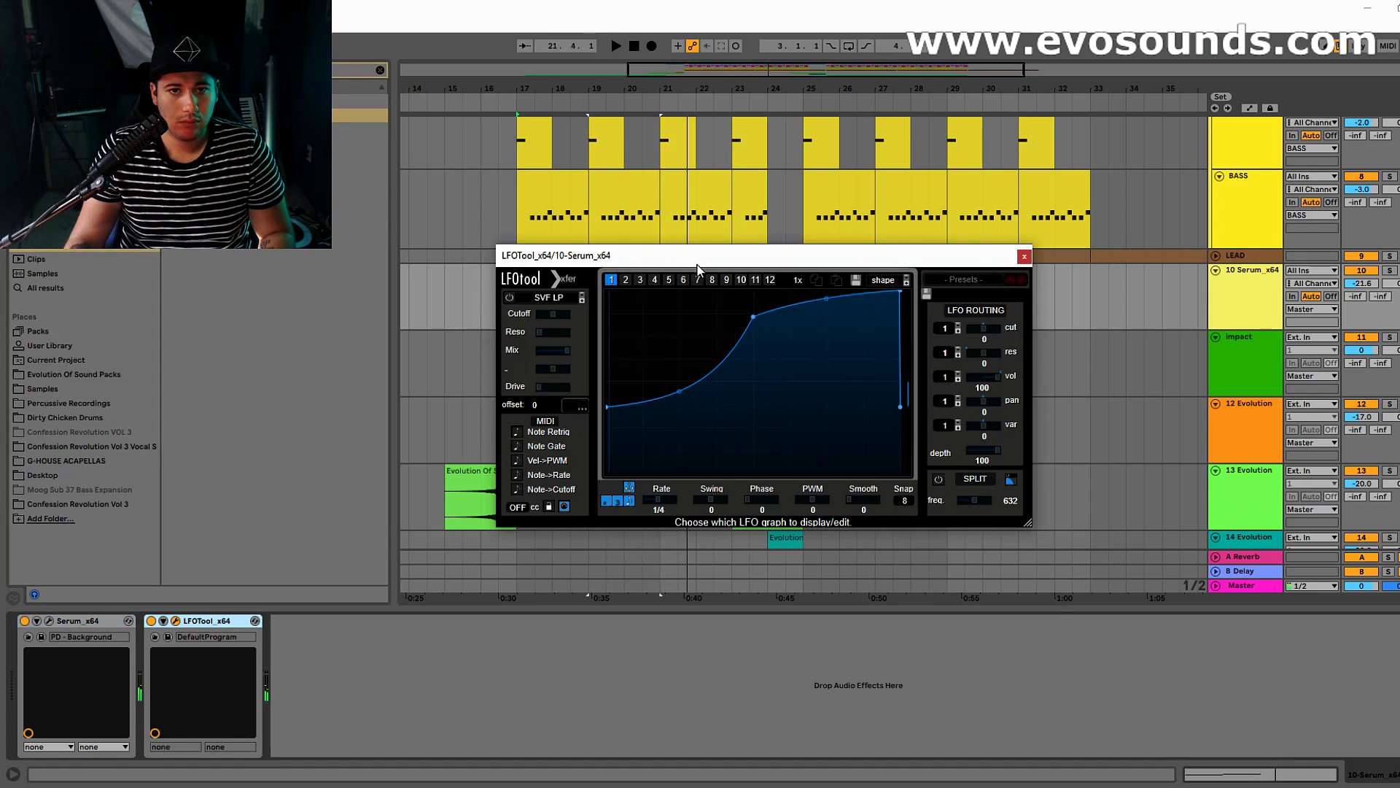
# Step: Move the LFOTool window below the Serum clip, play the clip from bar 17 and solo its track
pyautogui.moveTo(692, 253); pyautogui.dragTo(713, 359)
pyautogui.click(503, 314)
pyautogui.press('space')
pyautogui.click(679, 271)
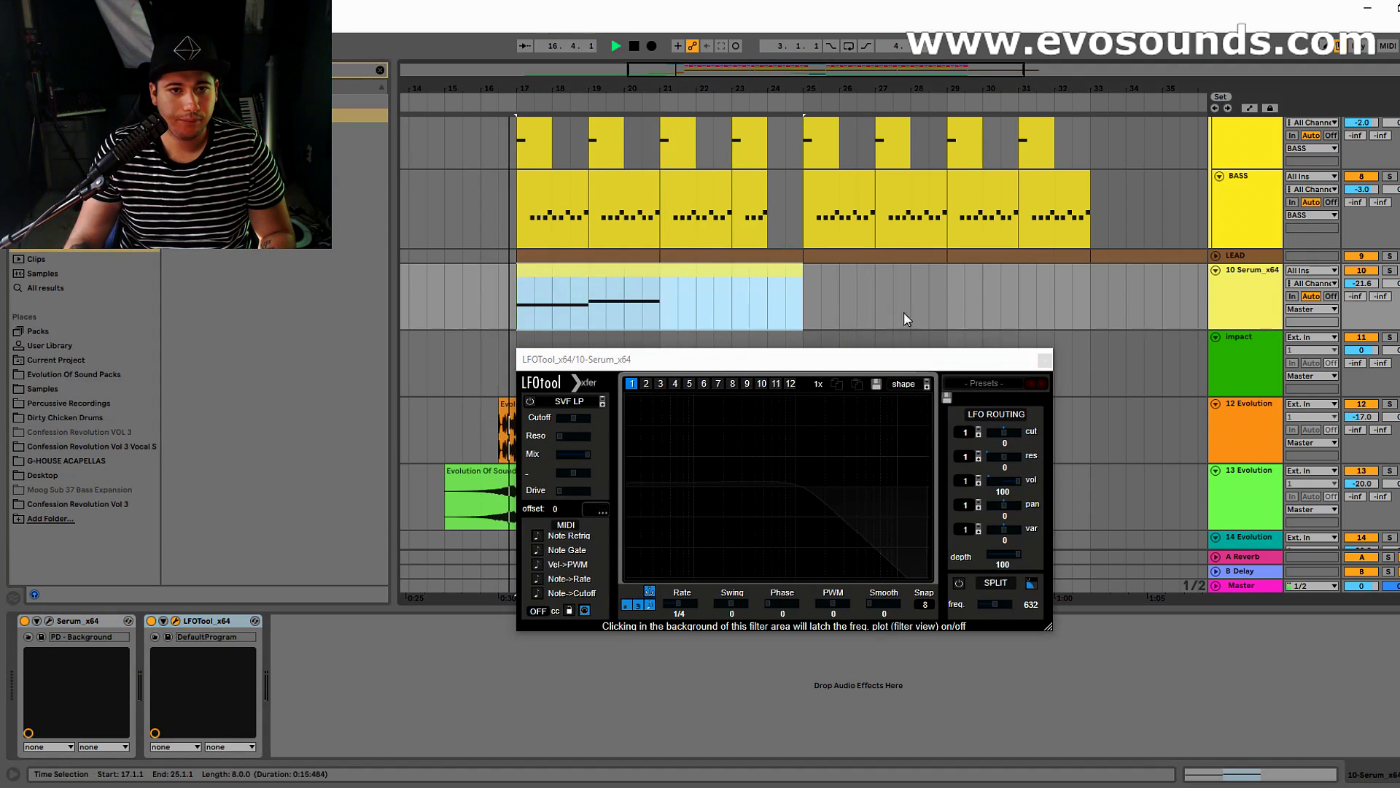
pyautogui.click(1389, 270)
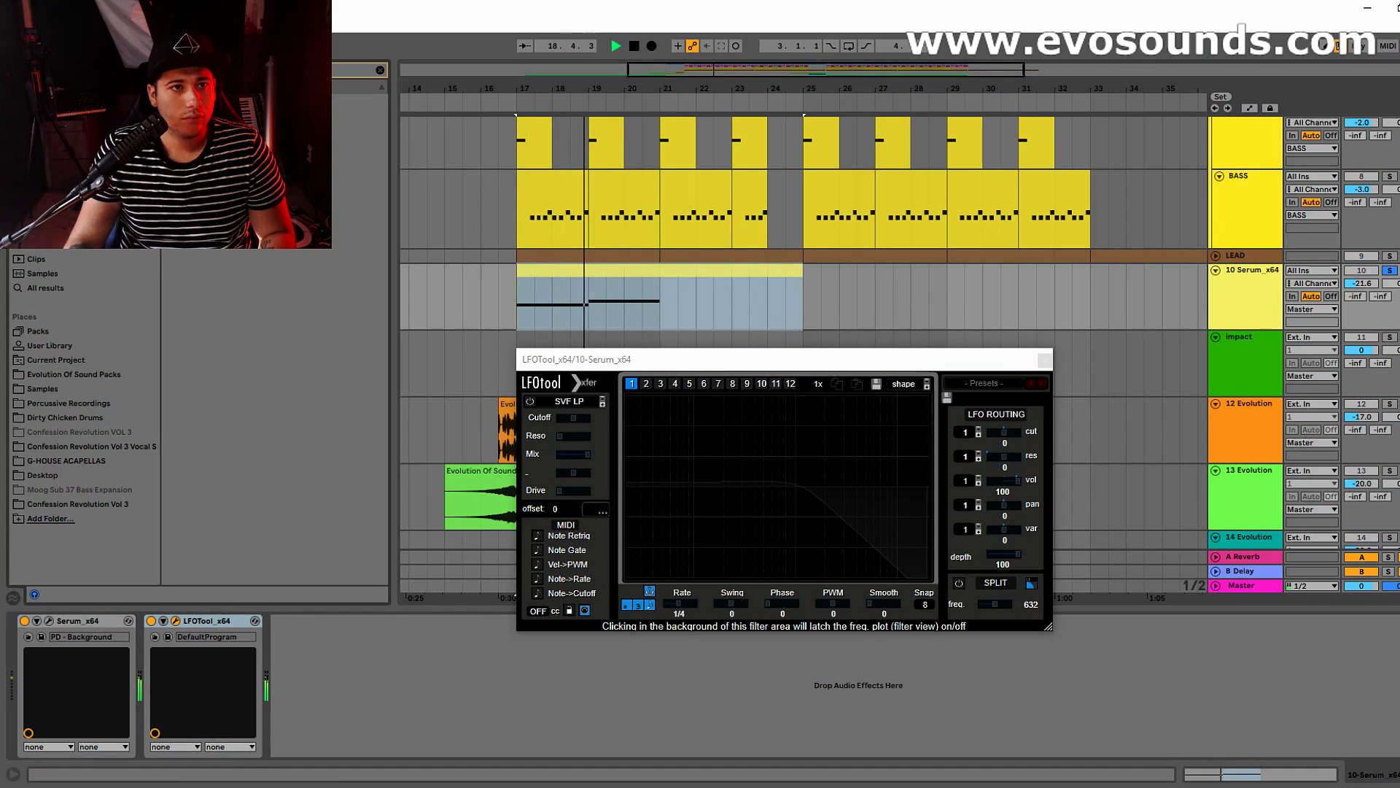
# Step: Insert EQ Eight between Serum and LFOTool on the Serum track and move the LFOTool window aside
pyautogui.moveTo(292, 115); pyautogui.dragTo(142, 675)
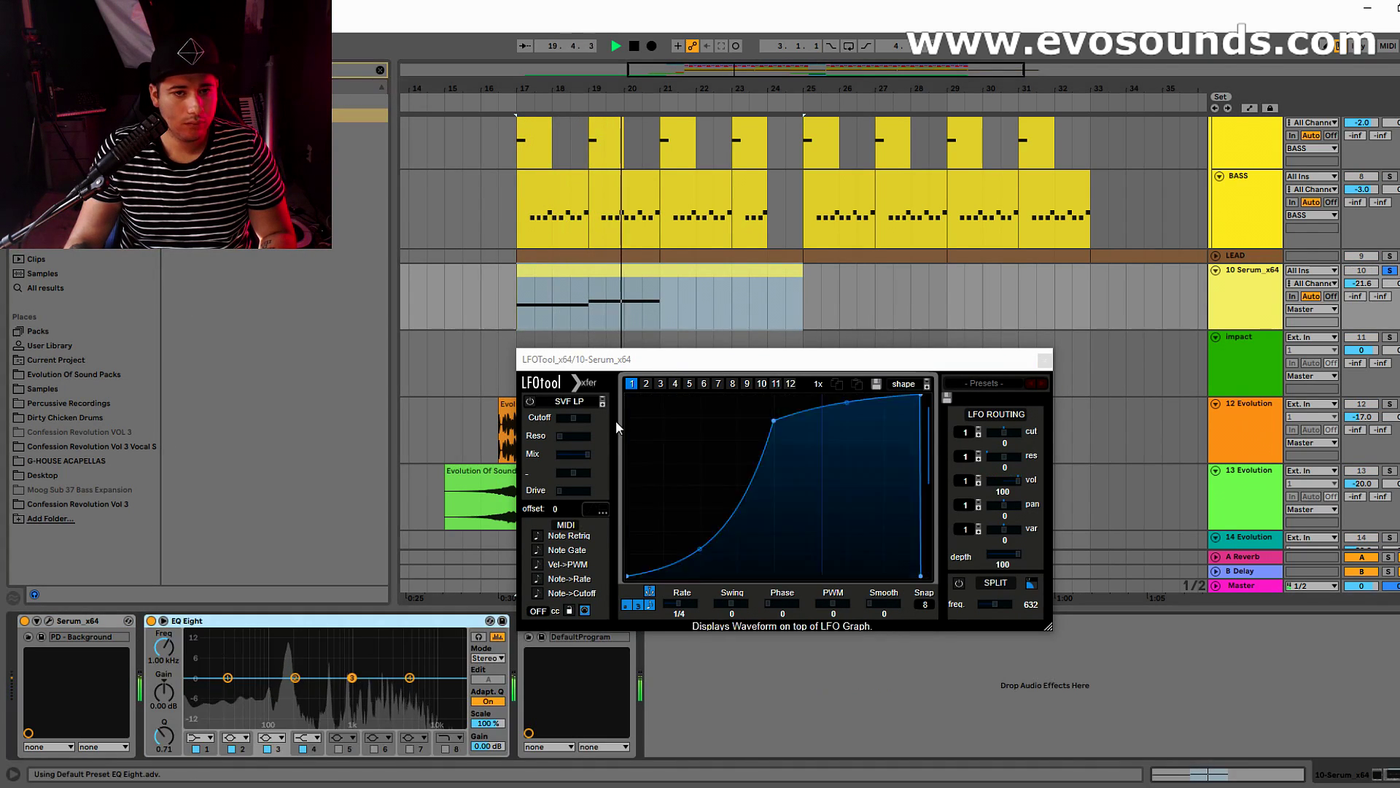
pyautogui.moveTo(693, 359); pyautogui.dragTo(780, 320)
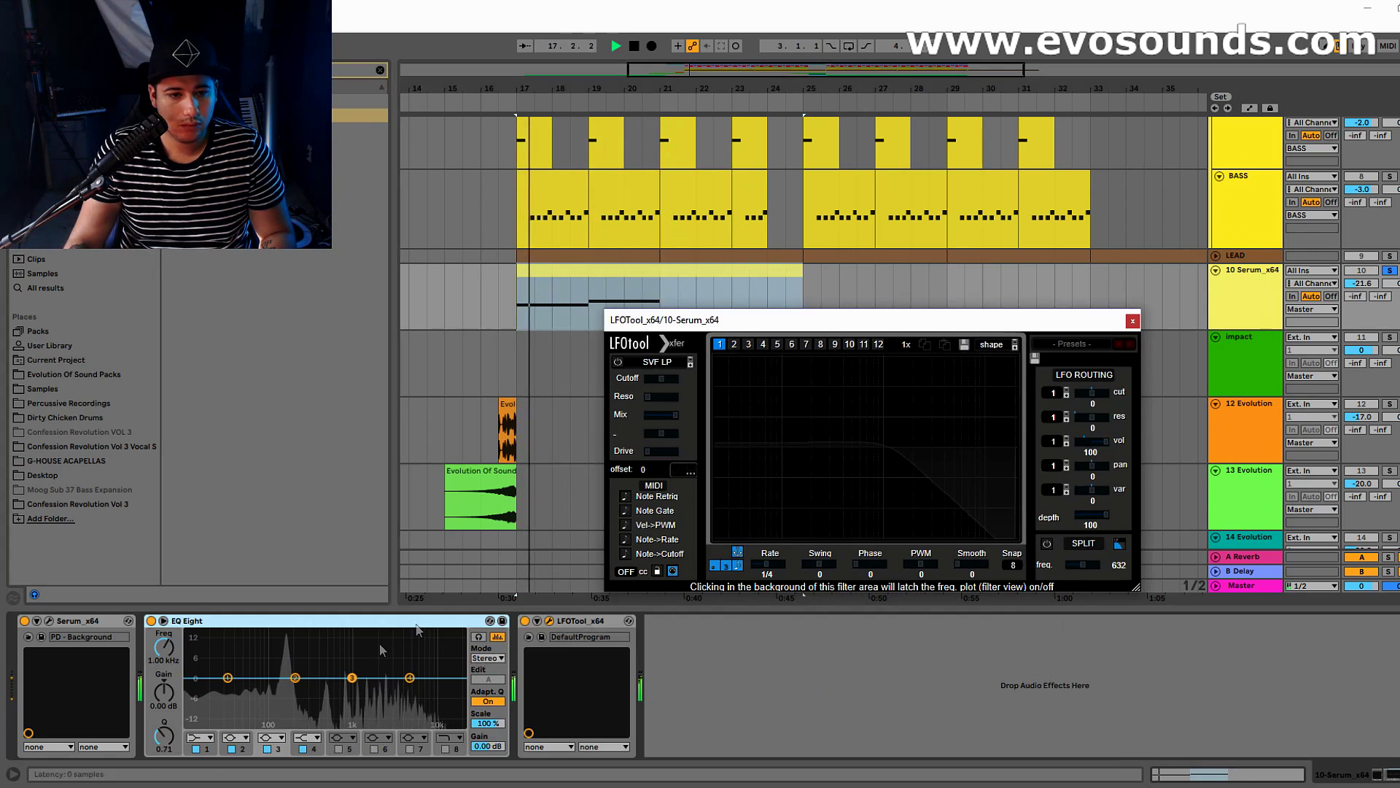
# Step: Turn EQ Eight's band 2 on the Serum track into a low cut at about 527 Hz and set the track's volume to -13.6 dB
pyautogui.moveTo(294, 678); pyautogui.dragTo(289, 739)
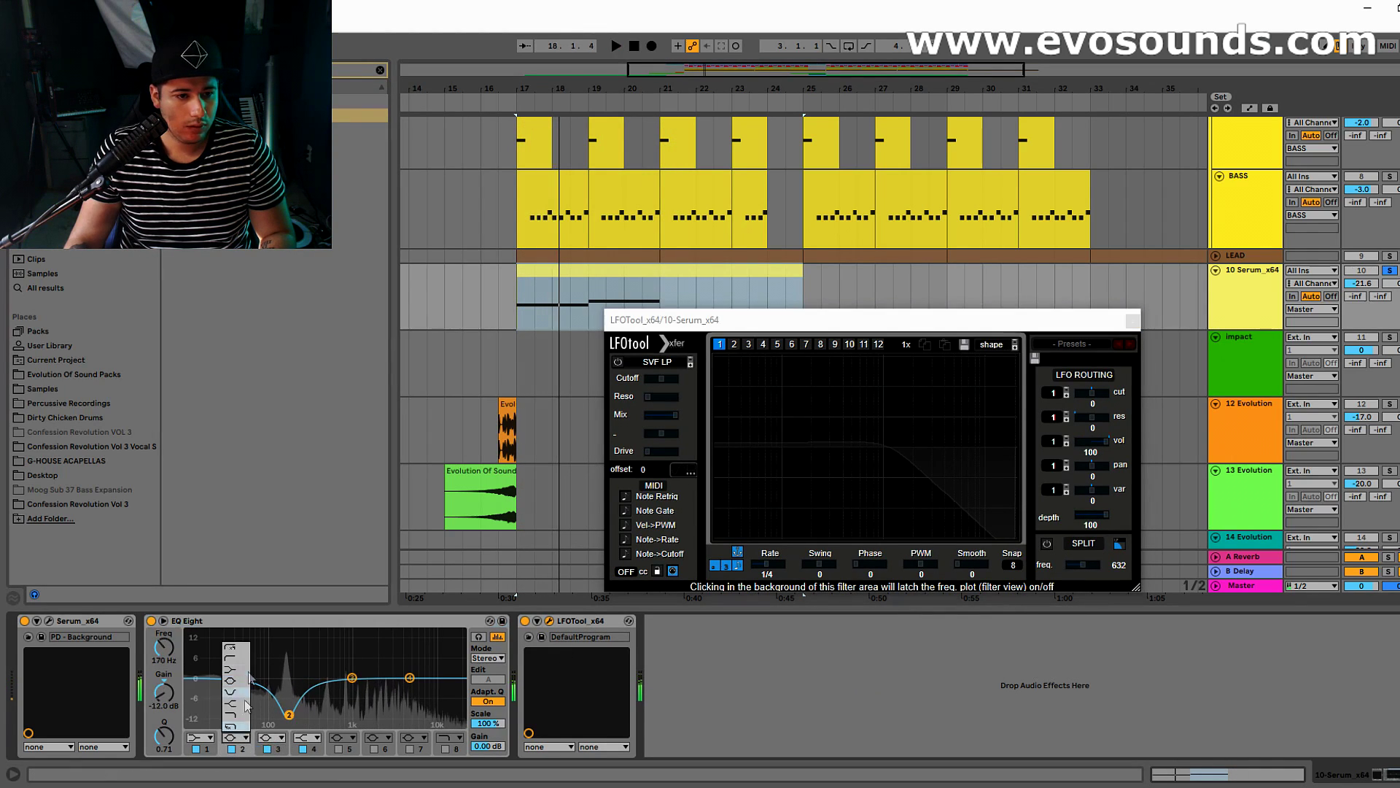
pyautogui.moveTo(316, 689)
pyautogui.mouseDown()
pyautogui.moveTo(341, 686)
pyautogui.moveTo(329, 689)
pyautogui.mouseUp()
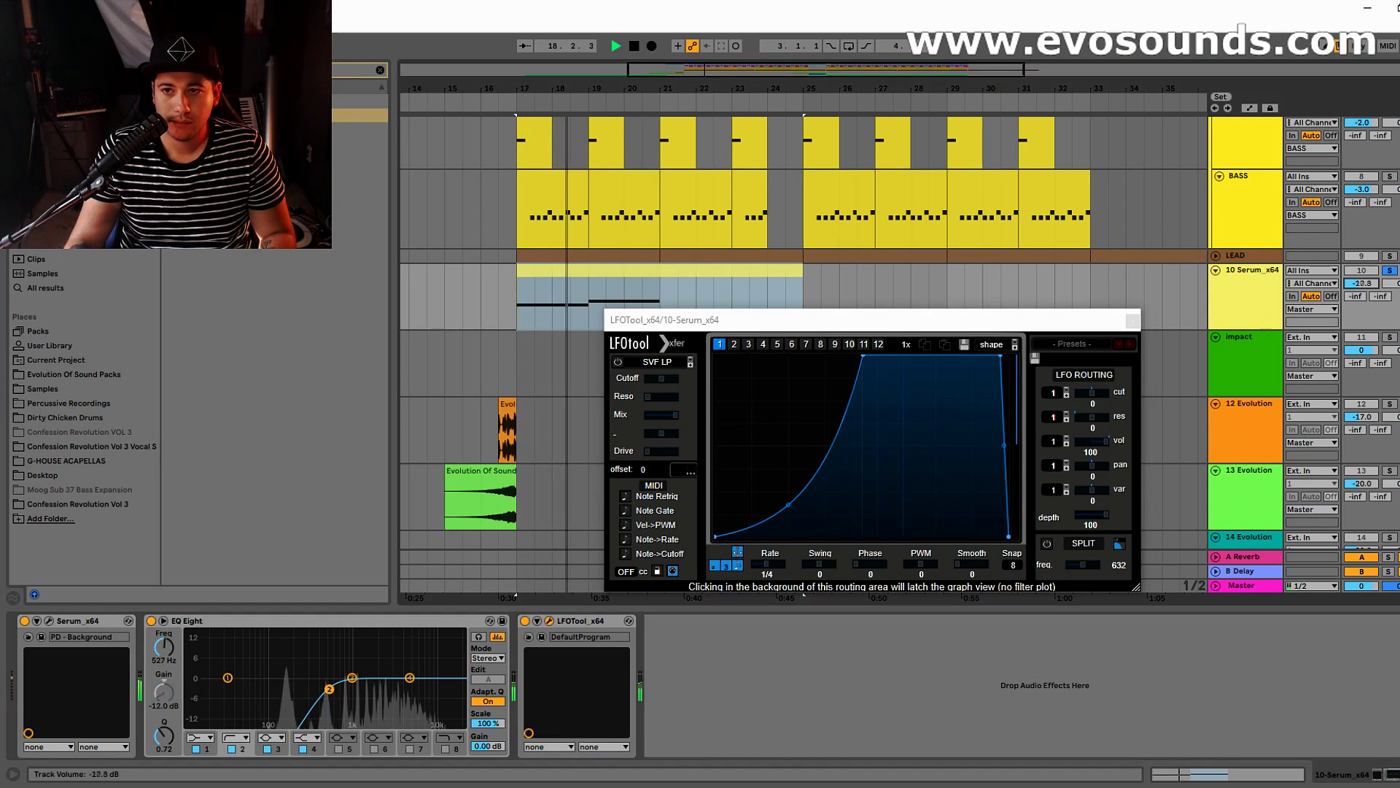
pyautogui.moveTo(1365, 284); pyautogui.dragTo(1365, 256)
# Step: Audition successive Serum presets while the clip plays, load PD - Omega and close the Serum window
pyautogui.click(48, 622)
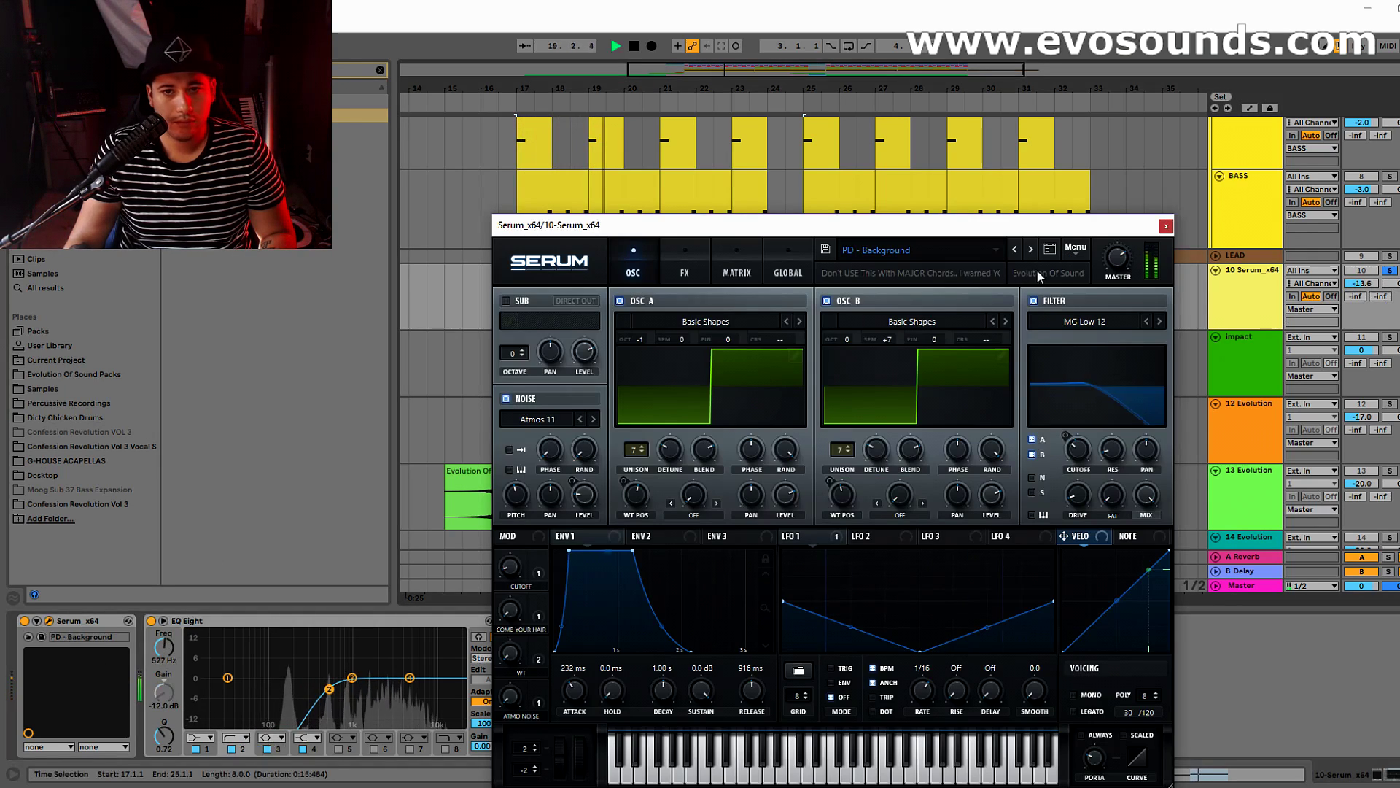
pyautogui.click(1034, 249)
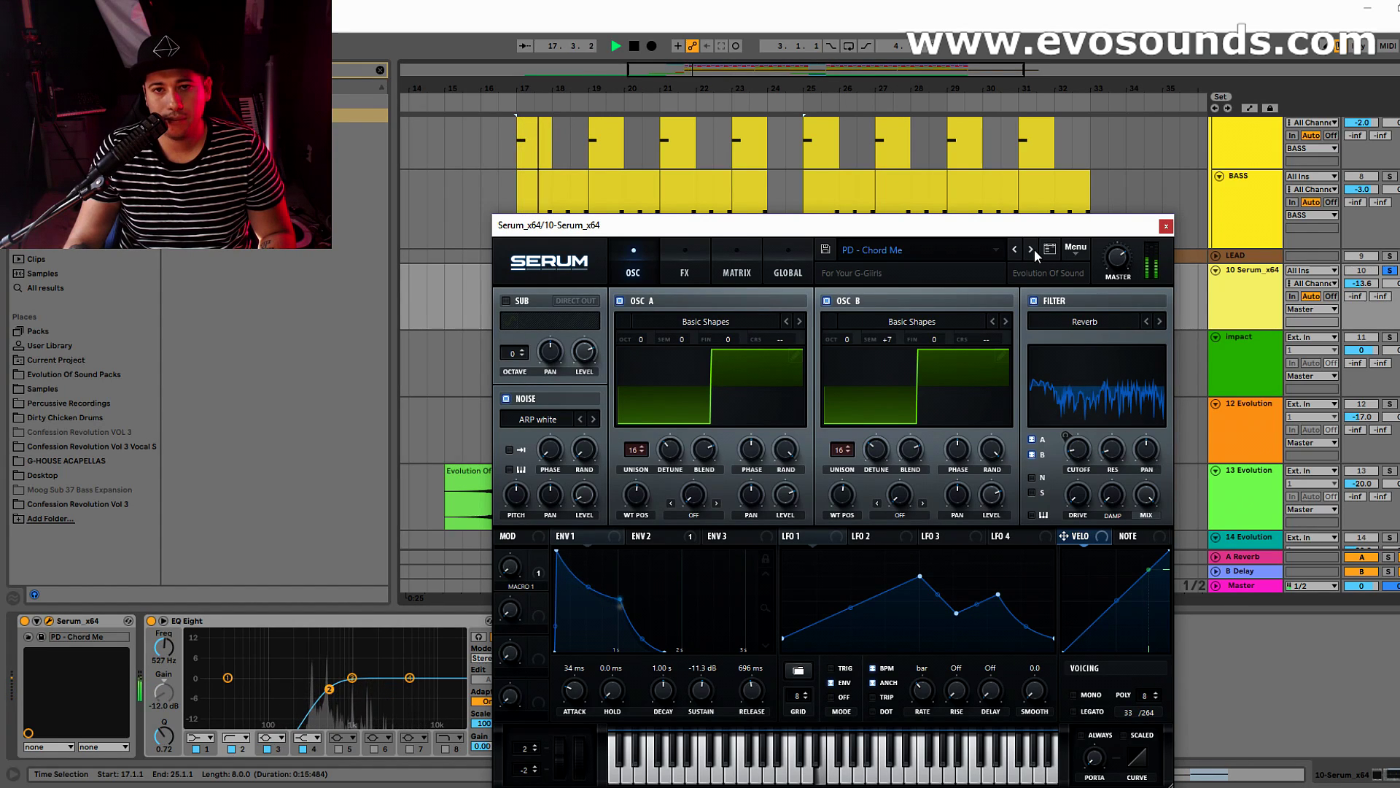
pyautogui.click(1034, 249)
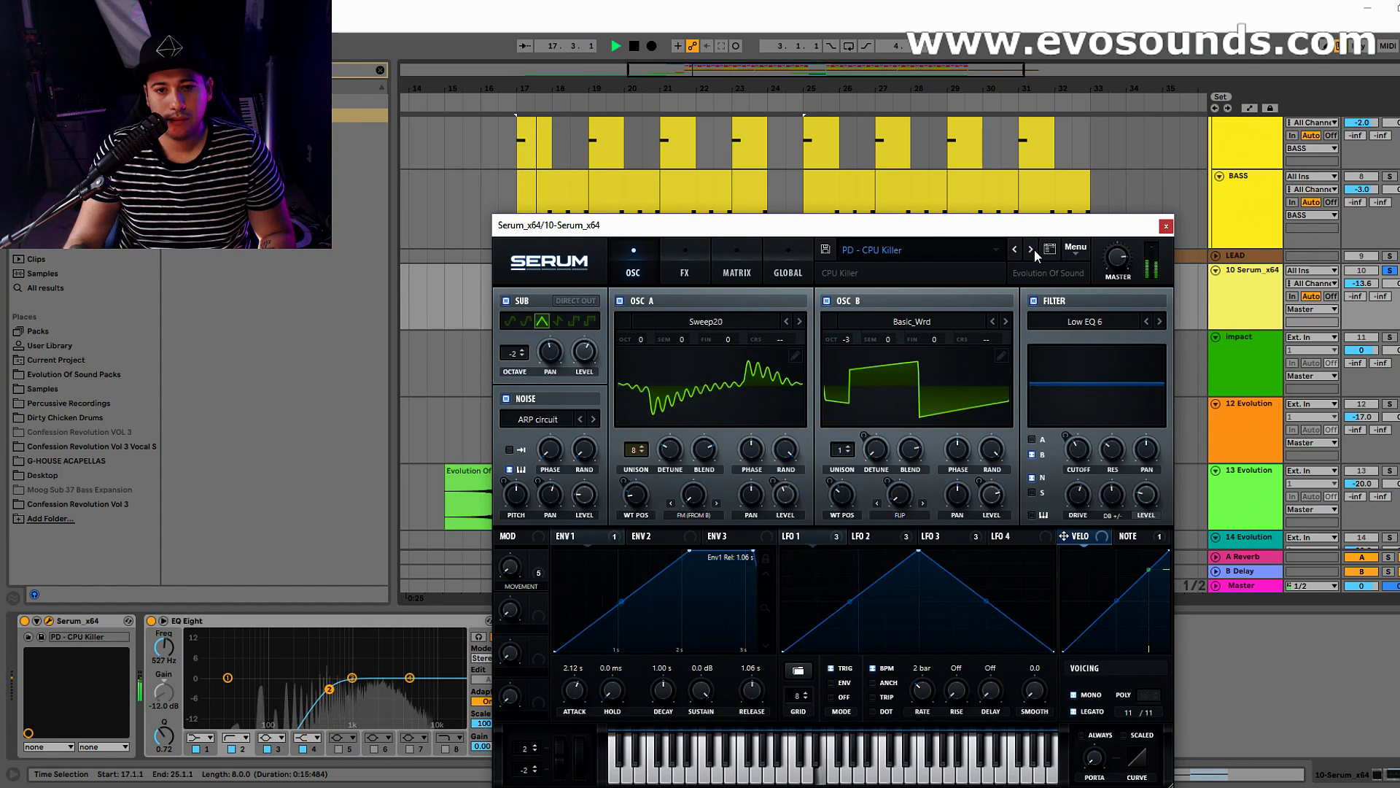
pyautogui.click(1034, 250)
pyautogui.click(1034, 250)
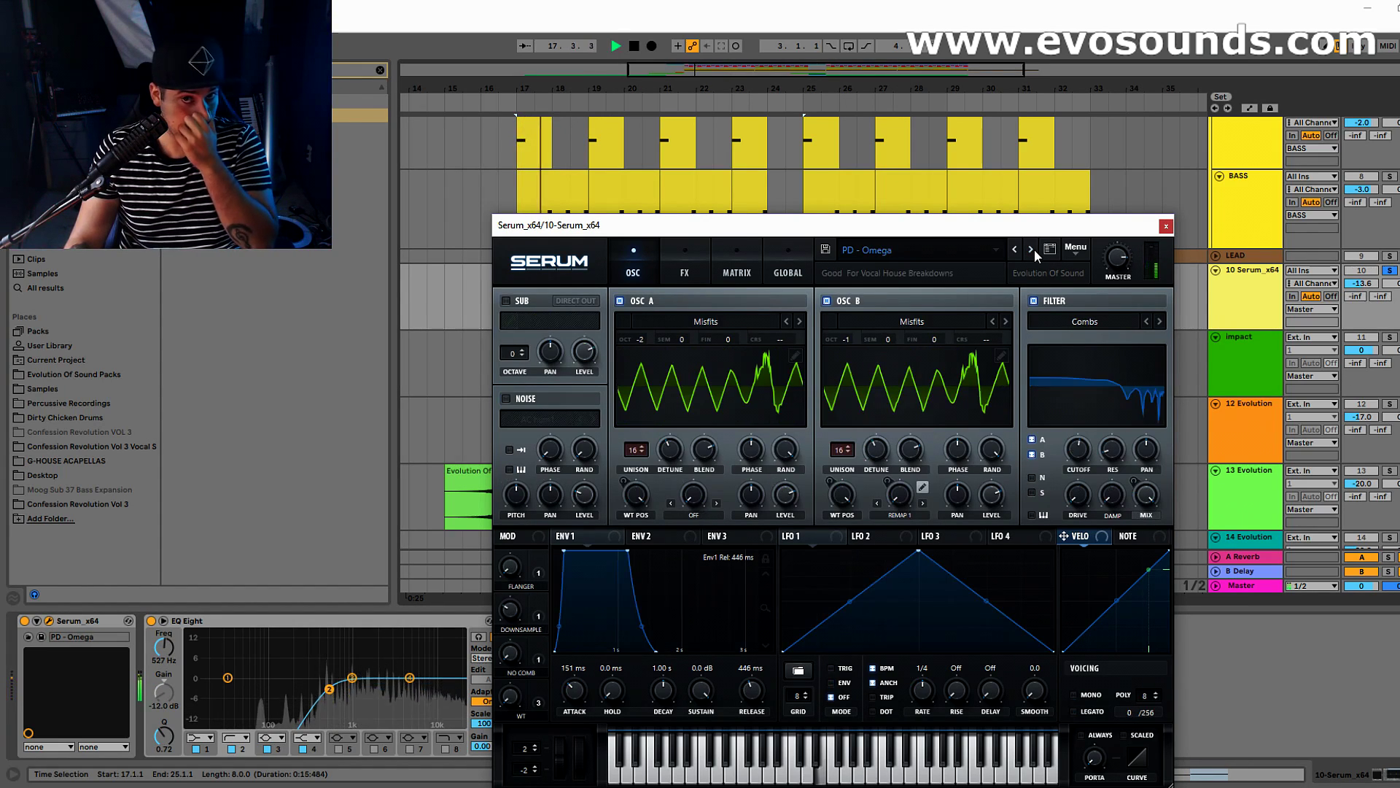
pyautogui.press('space')
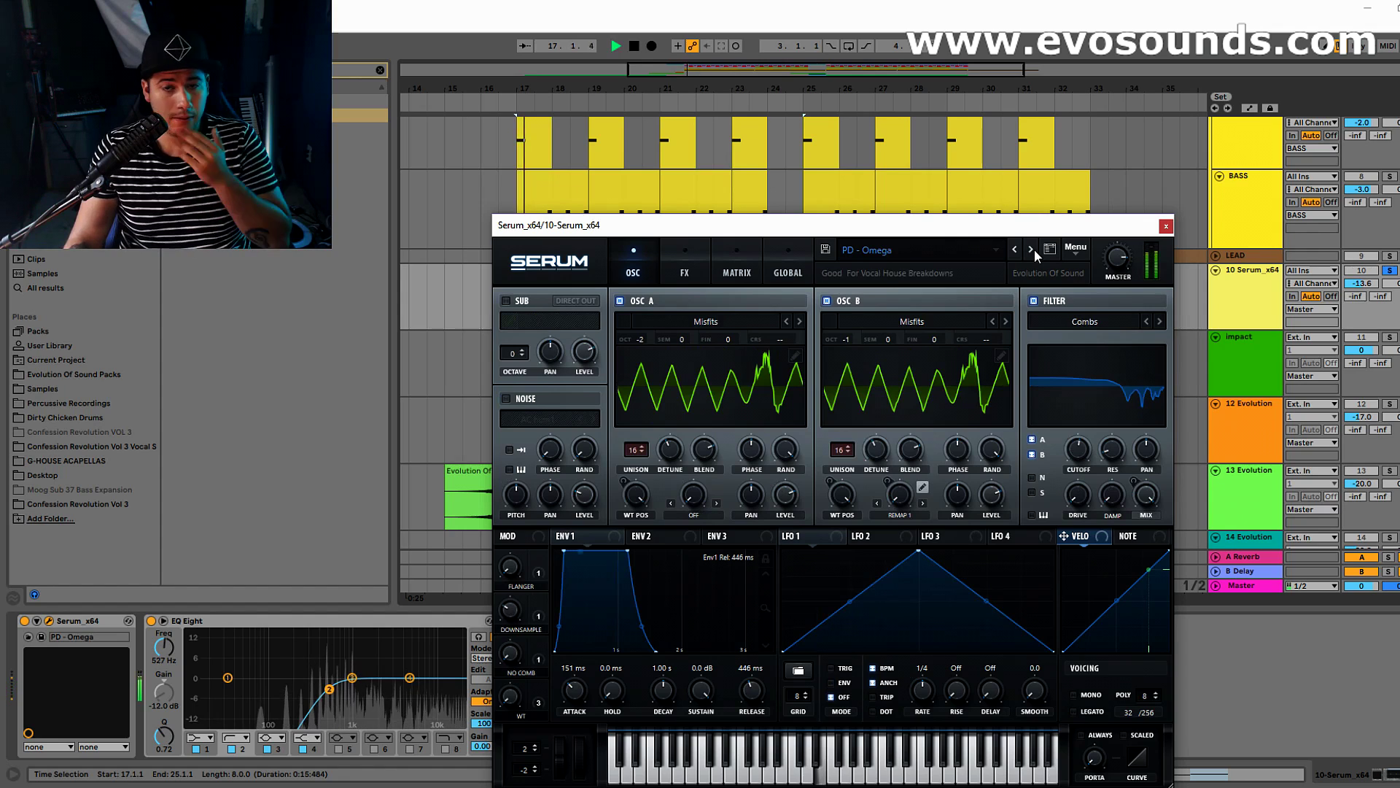
pyautogui.click(1166, 226)
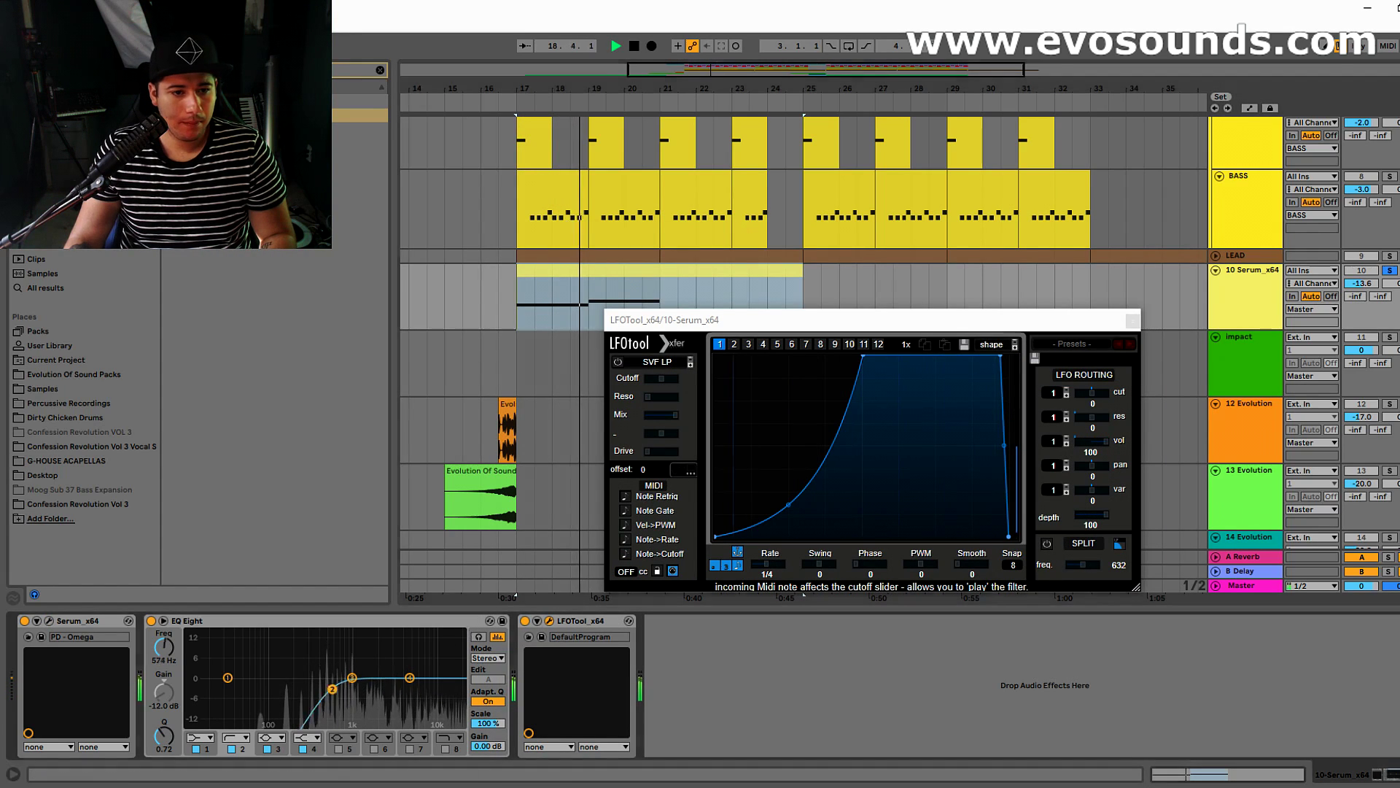
# Step: Shorten the Serum clip to four bars, duplicate it through bar 31 with bar 24 left empty, and close the LFOTool window
pyautogui.click(664, 301)
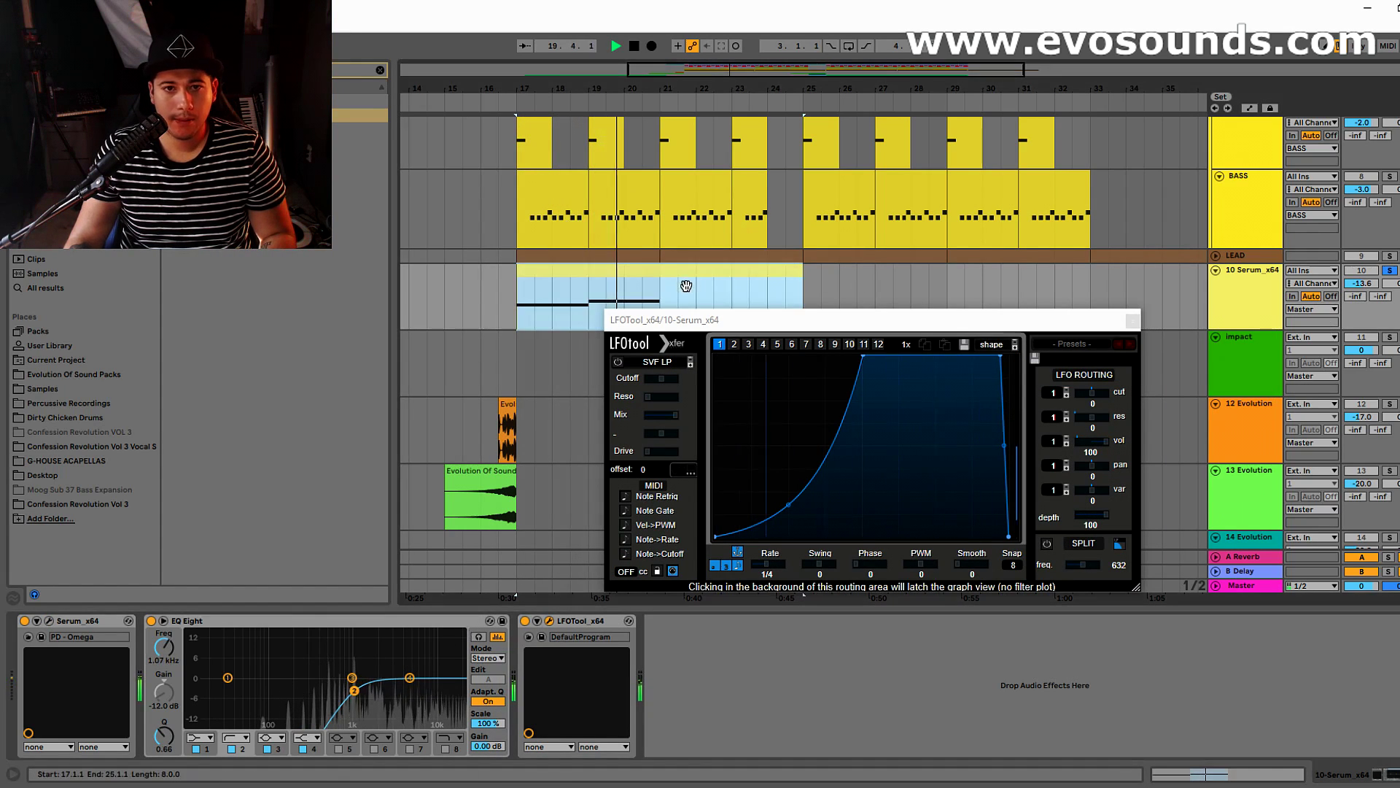
pyautogui.click(534, 282)
pyautogui.hotkey('ctrl', 'd')
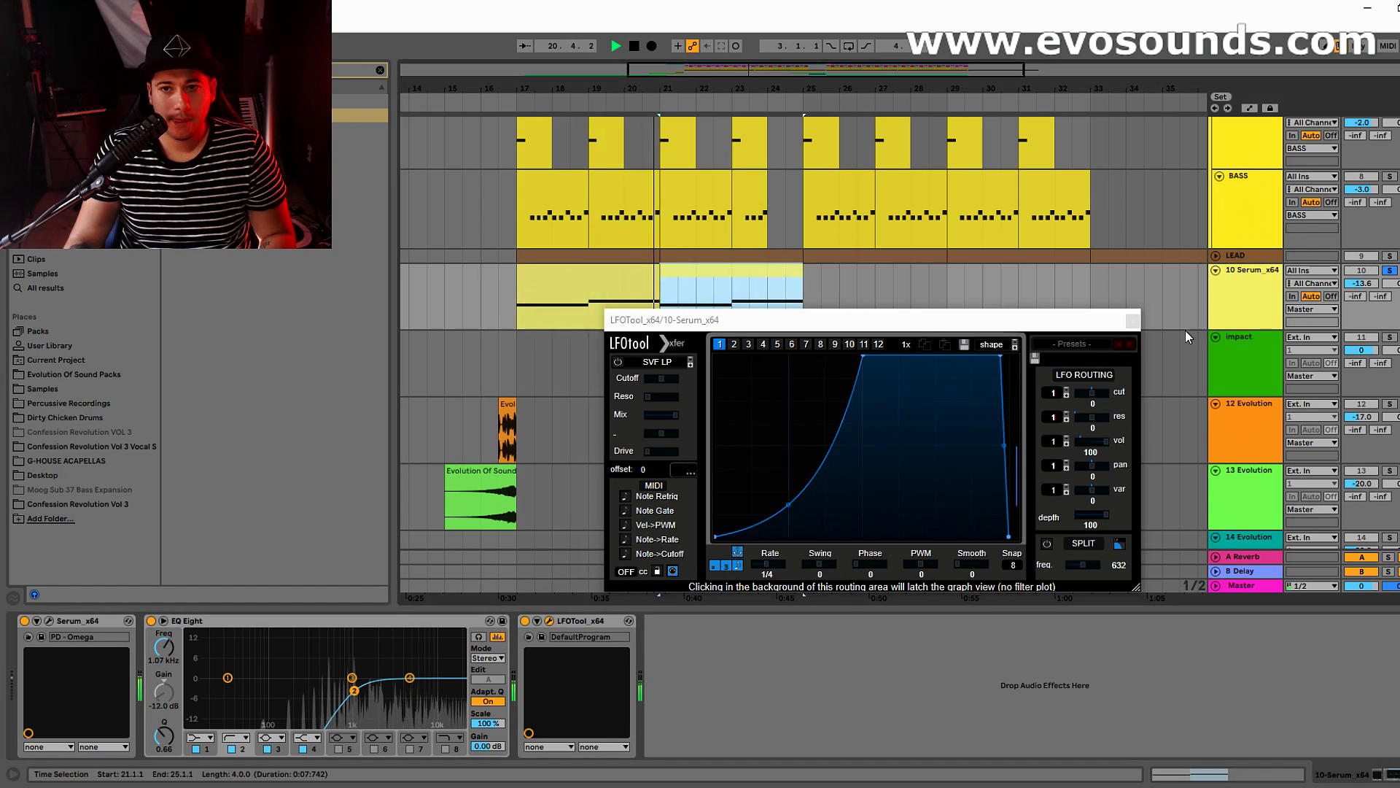
pyautogui.click(1133, 321)
pyautogui.moveTo(803, 291); pyautogui.dragTo(540, 317)
pyautogui.hotkey('ctrl', 'd')
pyautogui.click(900, 285)
# Step: Unsolo the Serum track and play the full arrangement from bar 16
pyautogui.click(1381, 280)
pyautogui.click(1387, 271)
pyautogui.click(488, 309)
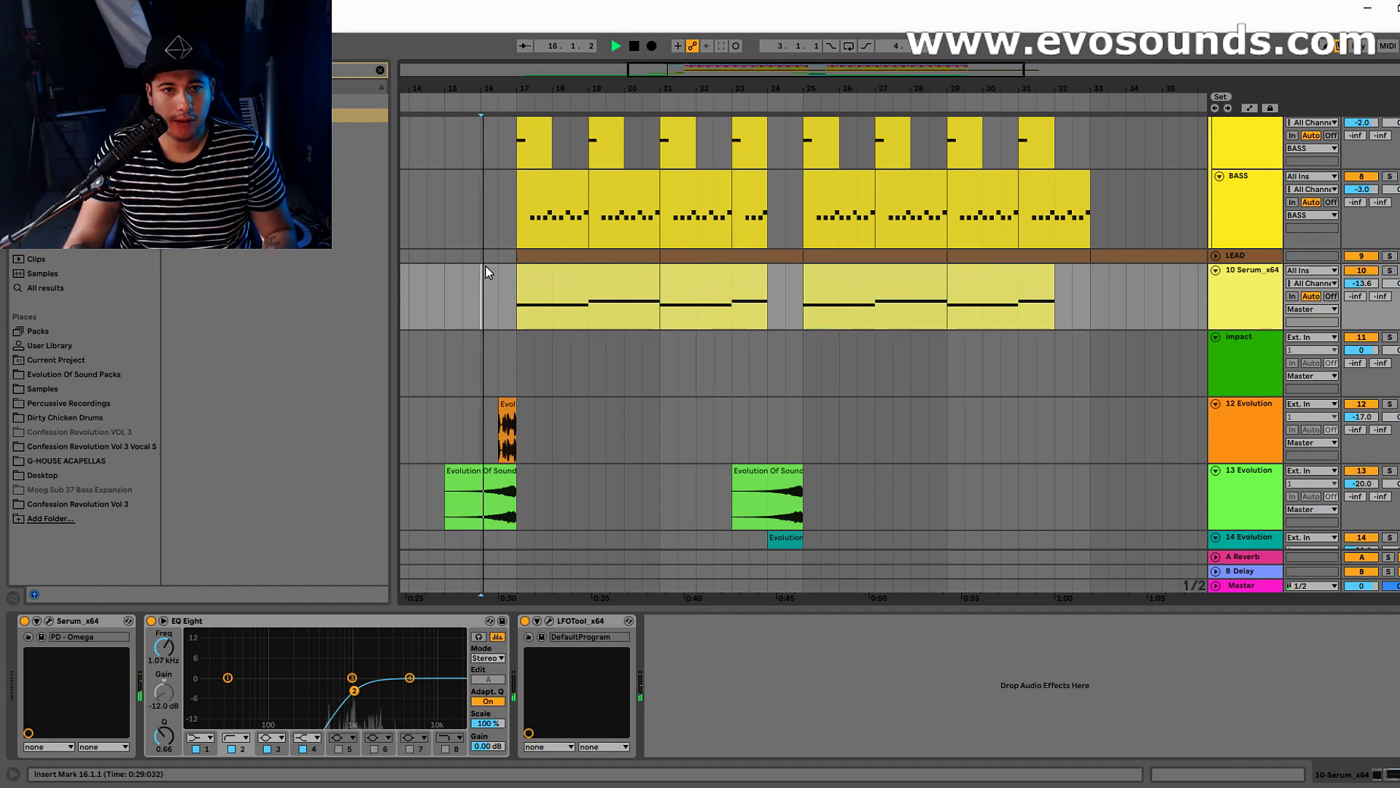
pyautogui.press('space')
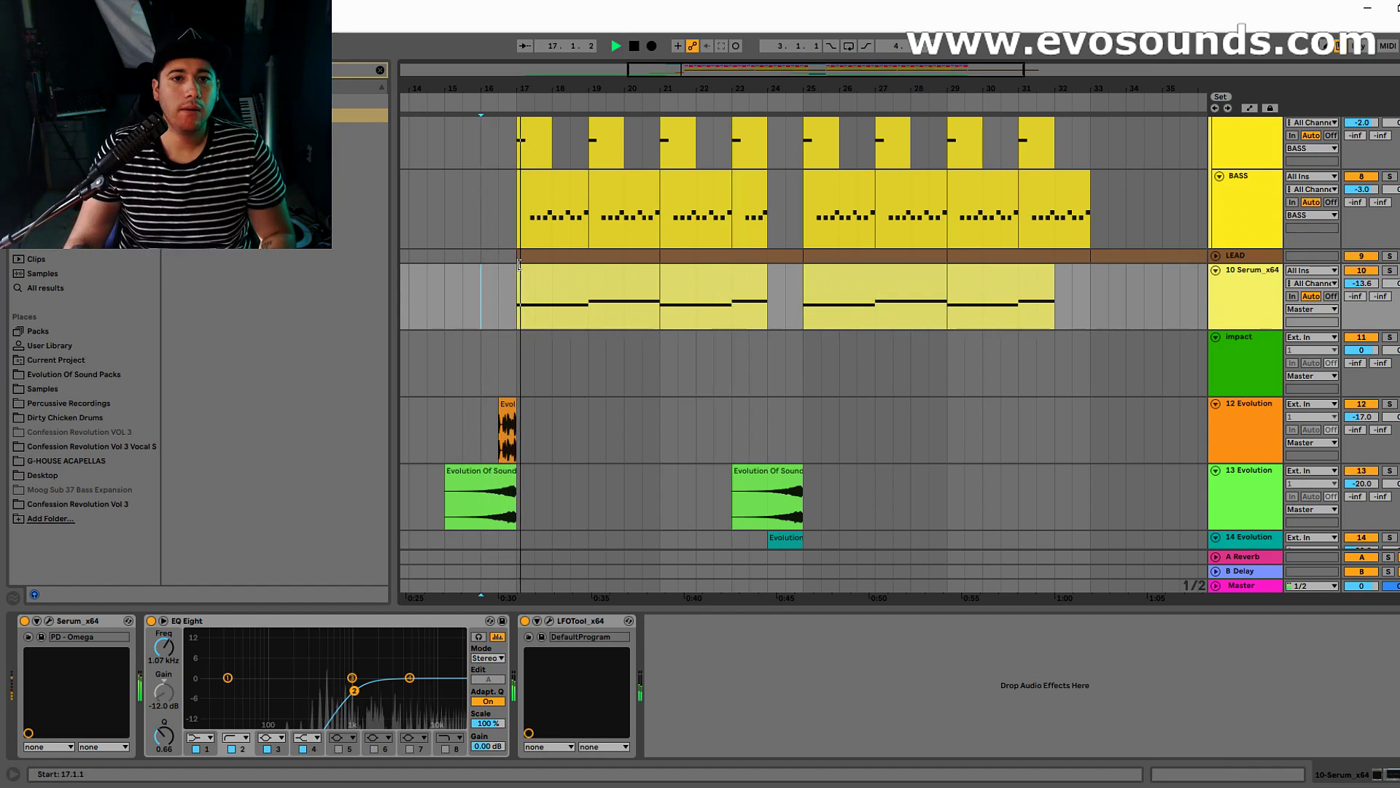
# Step: Play the Serum clips in the full mix and set the Serum track's volume to -13.4 dB
pyautogui.click(519, 264)
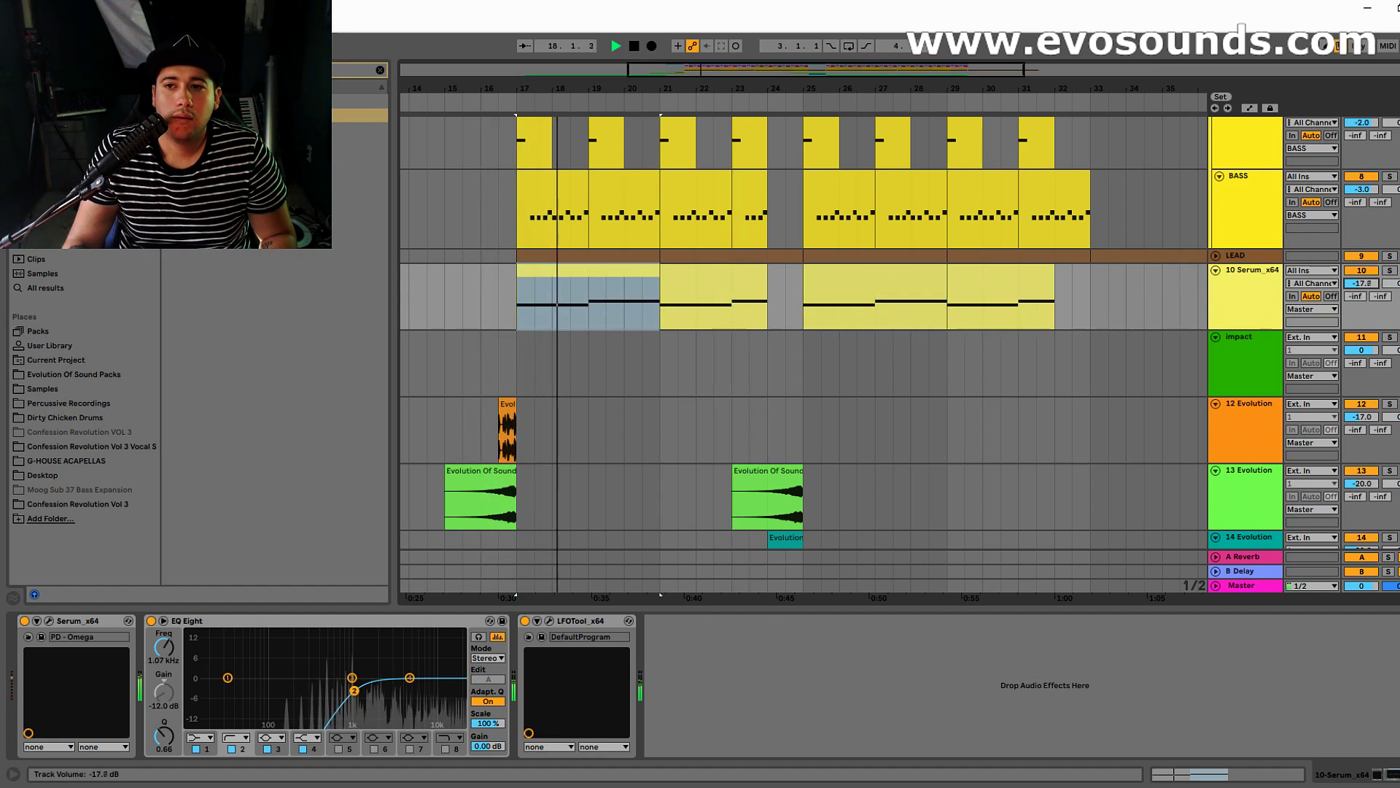
pyautogui.scroll(5, 620, 460)
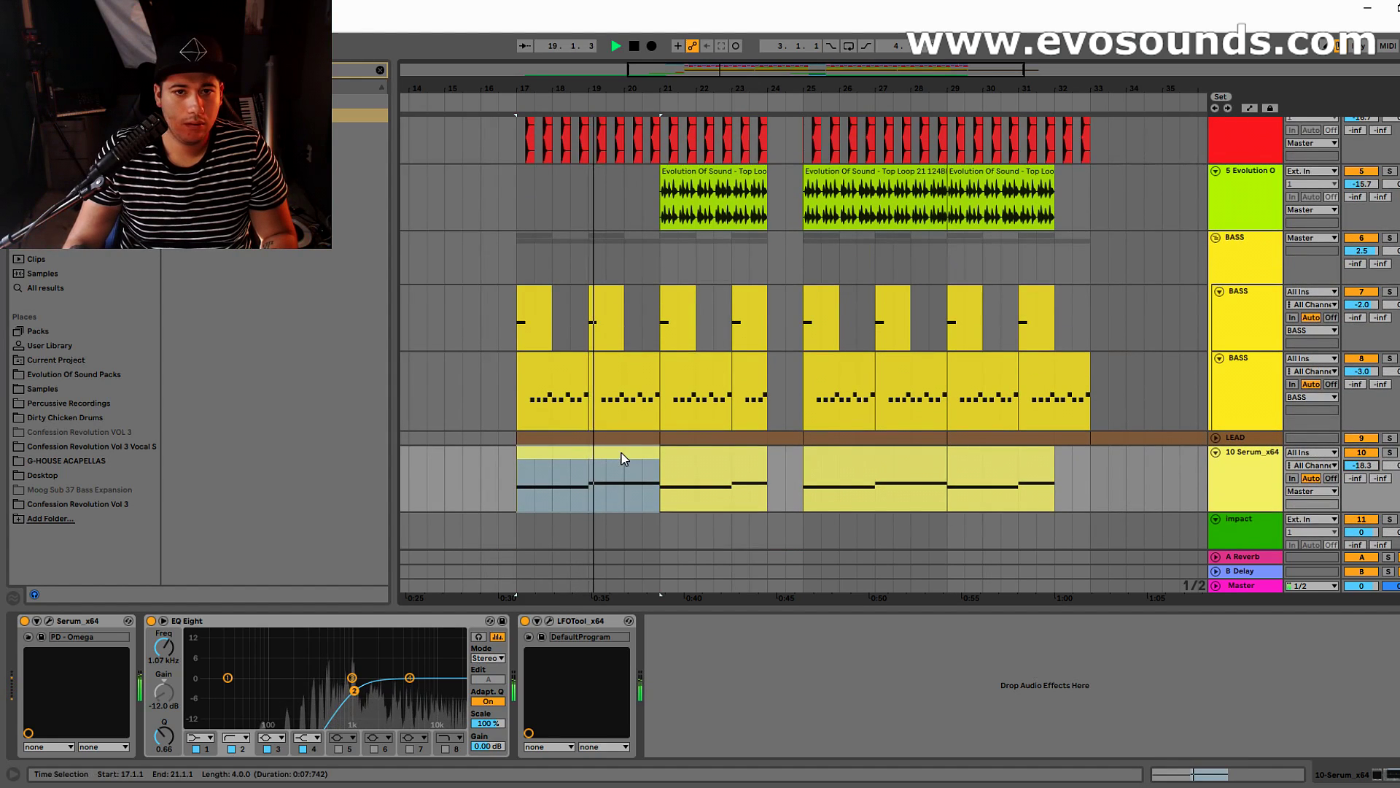
pyautogui.scroll(-2, 1268, 442)
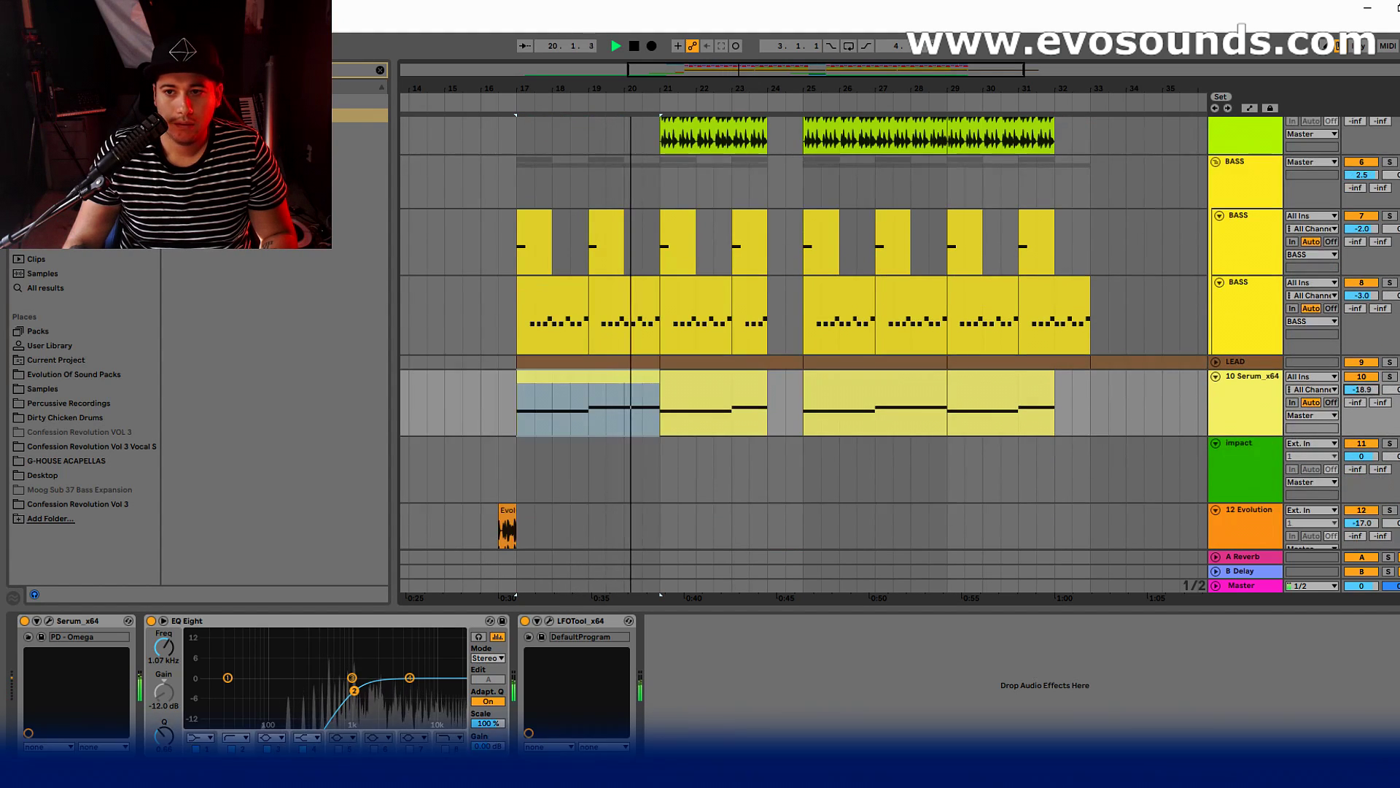
pyautogui.moveTo(1367, 391); pyautogui.dragTo(1368, 376)
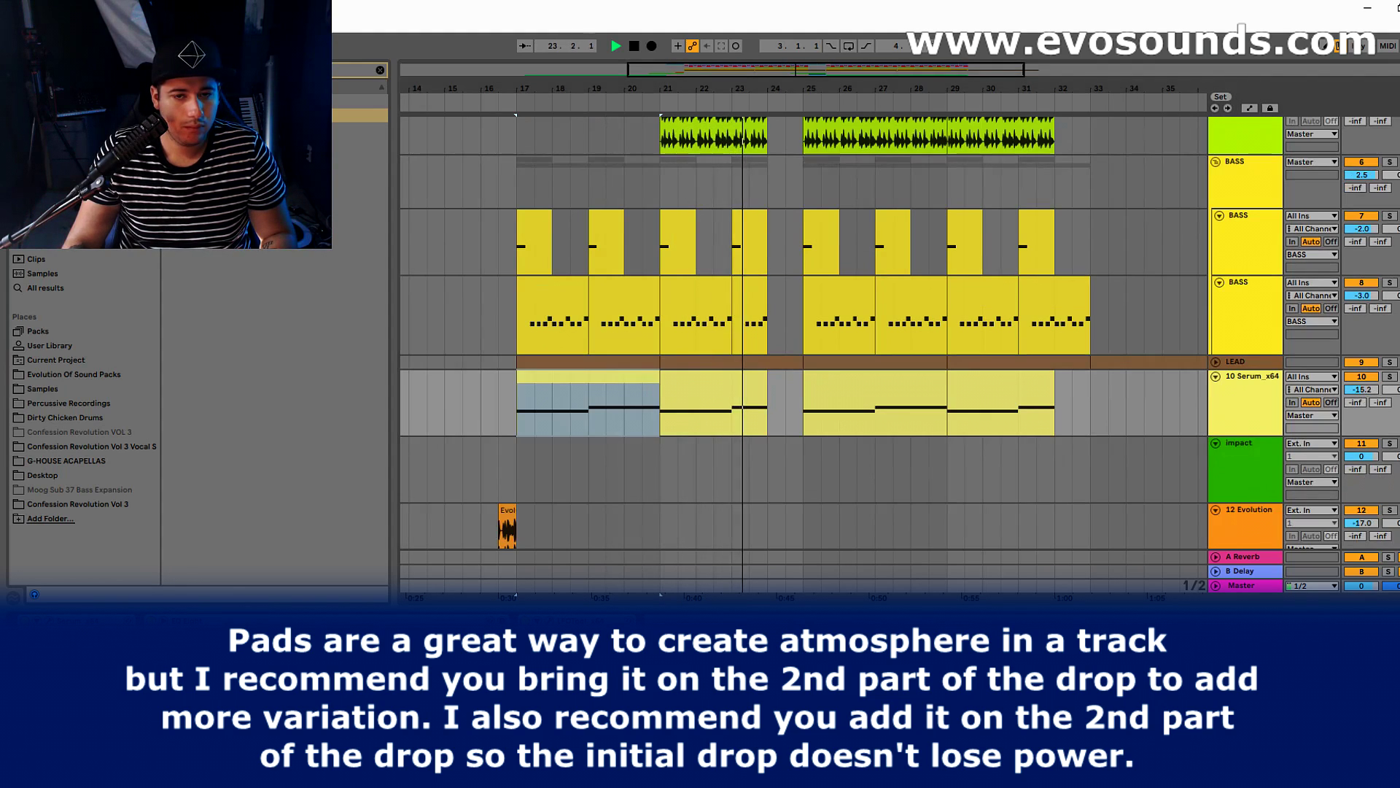
pyautogui.click(741, 385)
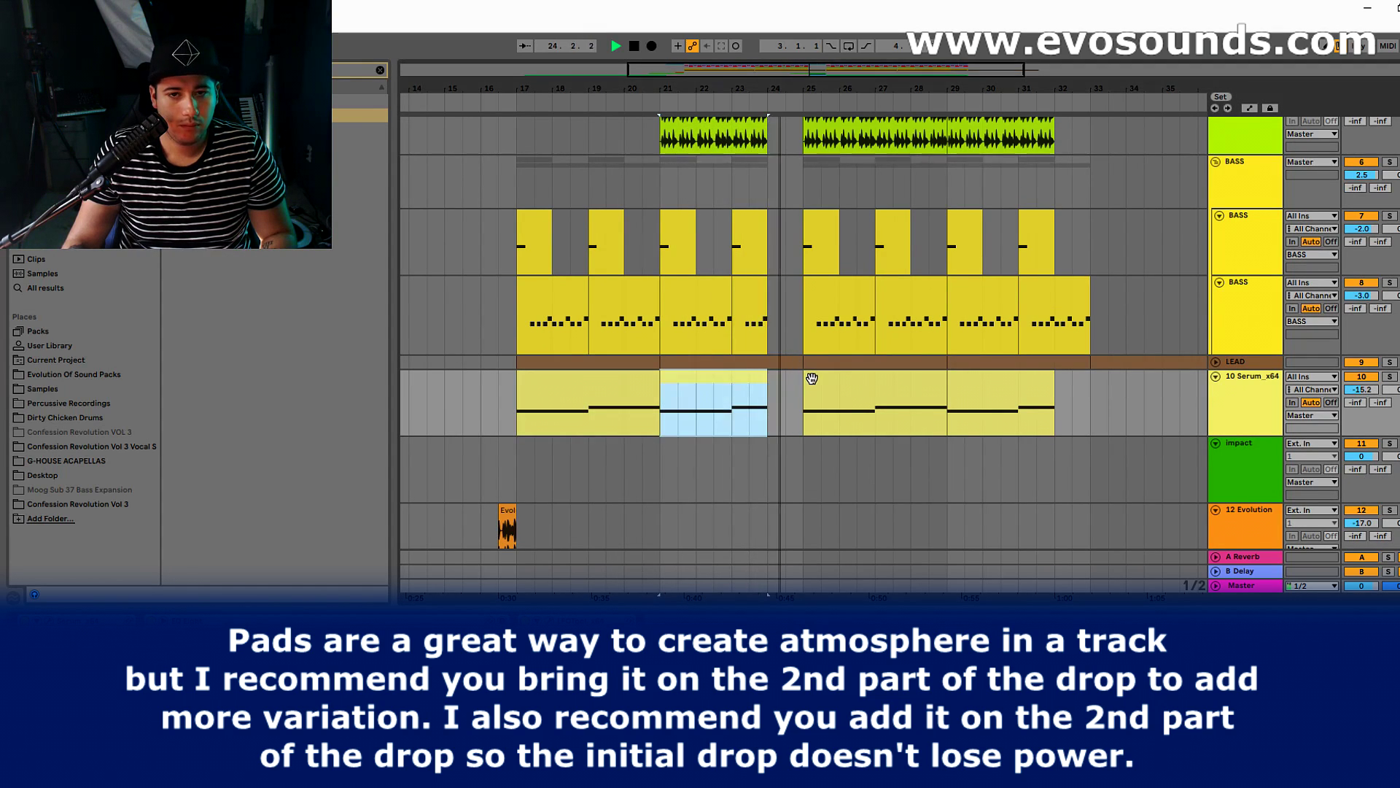
pyautogui.click(809, 376)
pyautogui.moveTo(1356, 388); pyautogui.dragTo(1356, 379)
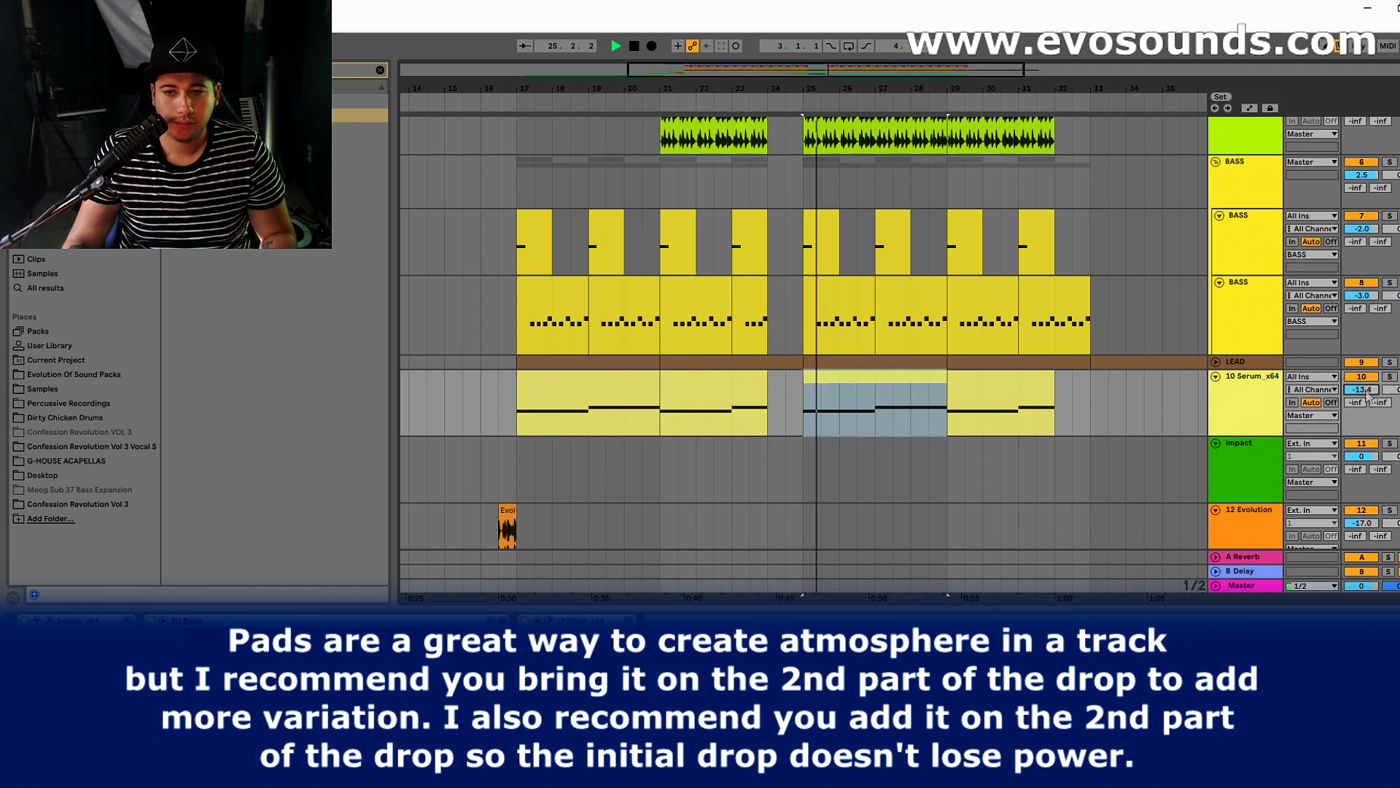
# Step: Delete both Serum clips in the first half of the drop, bars 17 to 23, and stop playback
pyautogui.click(728, 391)
pyautogui.press('Delete')
pyautogui.click(636, 392)
pyautogui.press('Delete')
pyautogui.press('space')
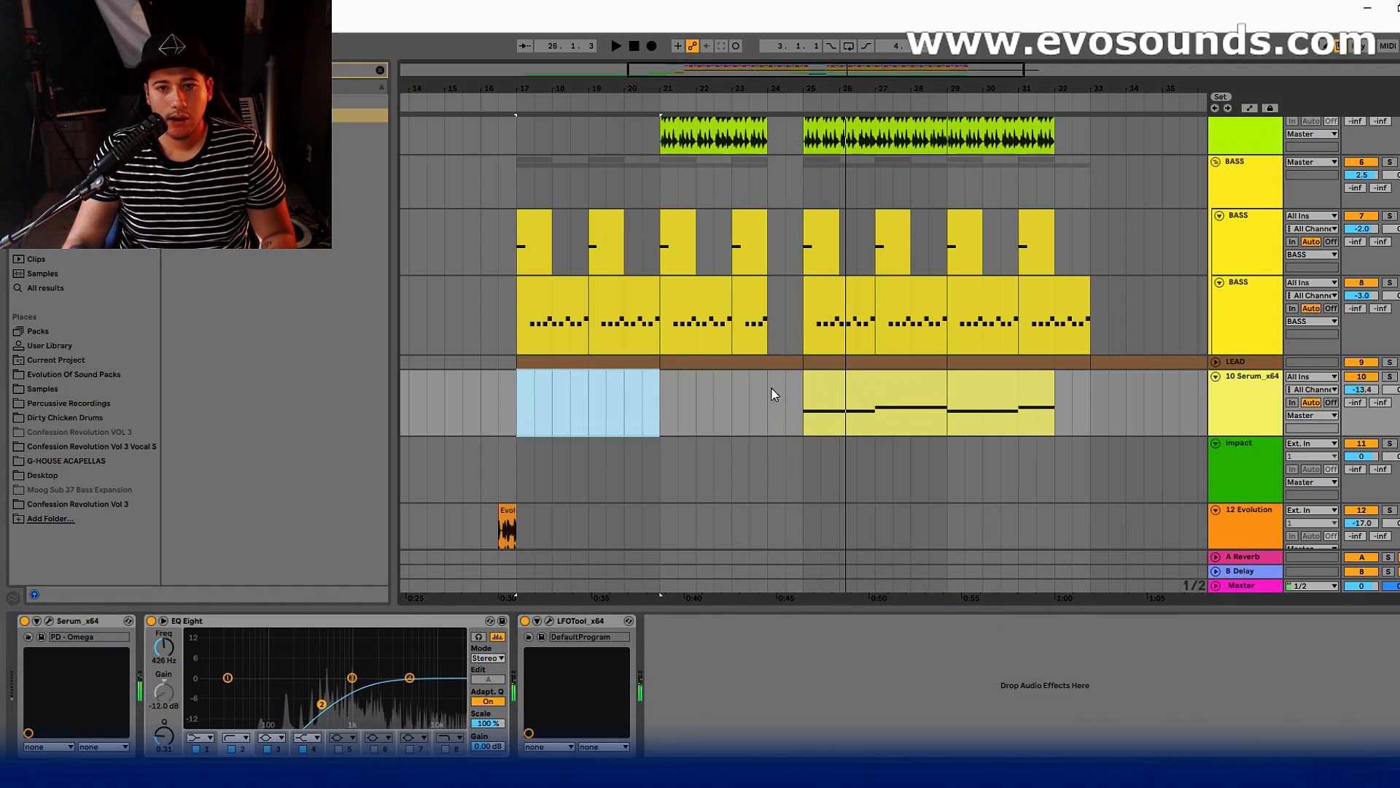
# Step: Play the arrangement from bar 16 to check the drop with Serum only in its second half
pyautogui.click(778, 394)
pyautogui.click(830, 382)
pyautogui.click(772, 401)
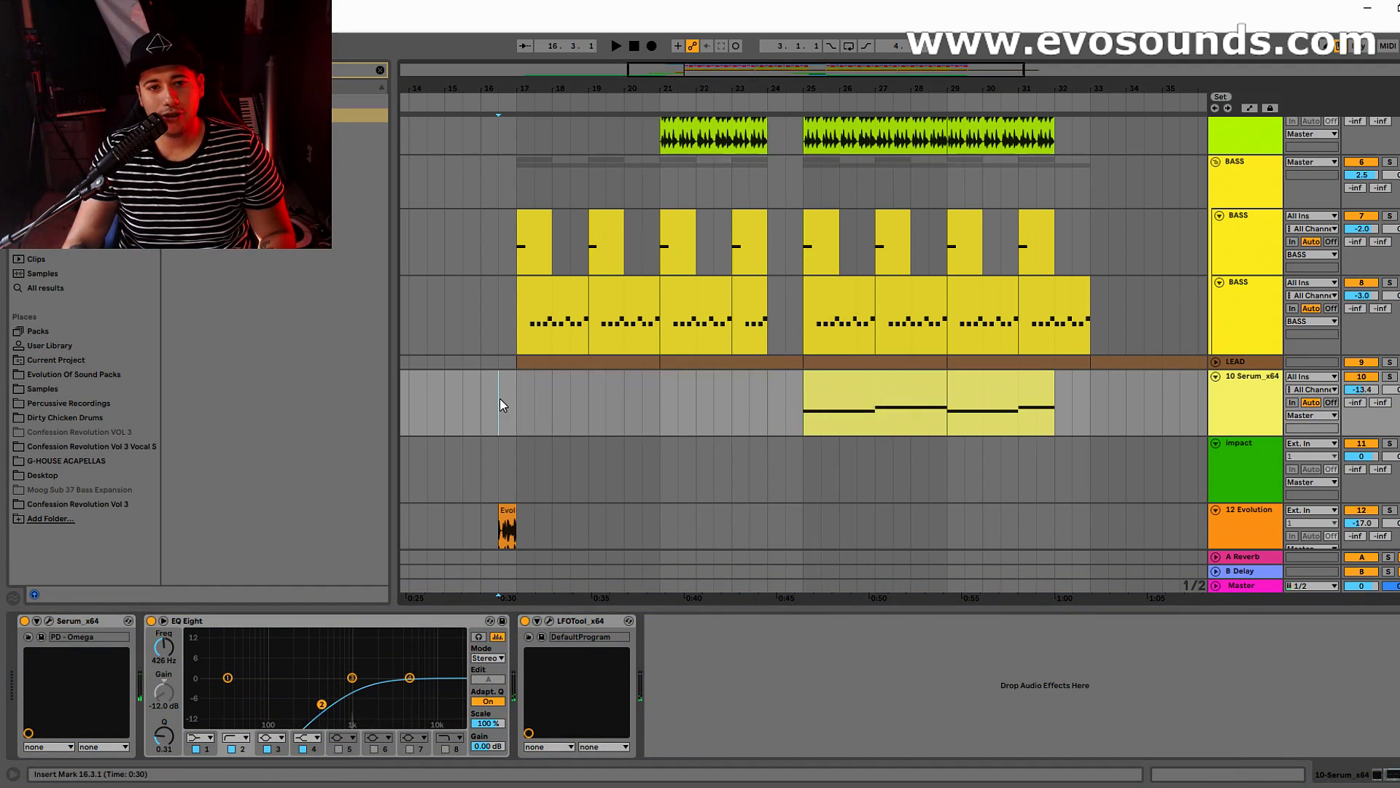
pyautogui.scroll(2, 503, 406)
pyautogui.scroll(-4, 540, 403)
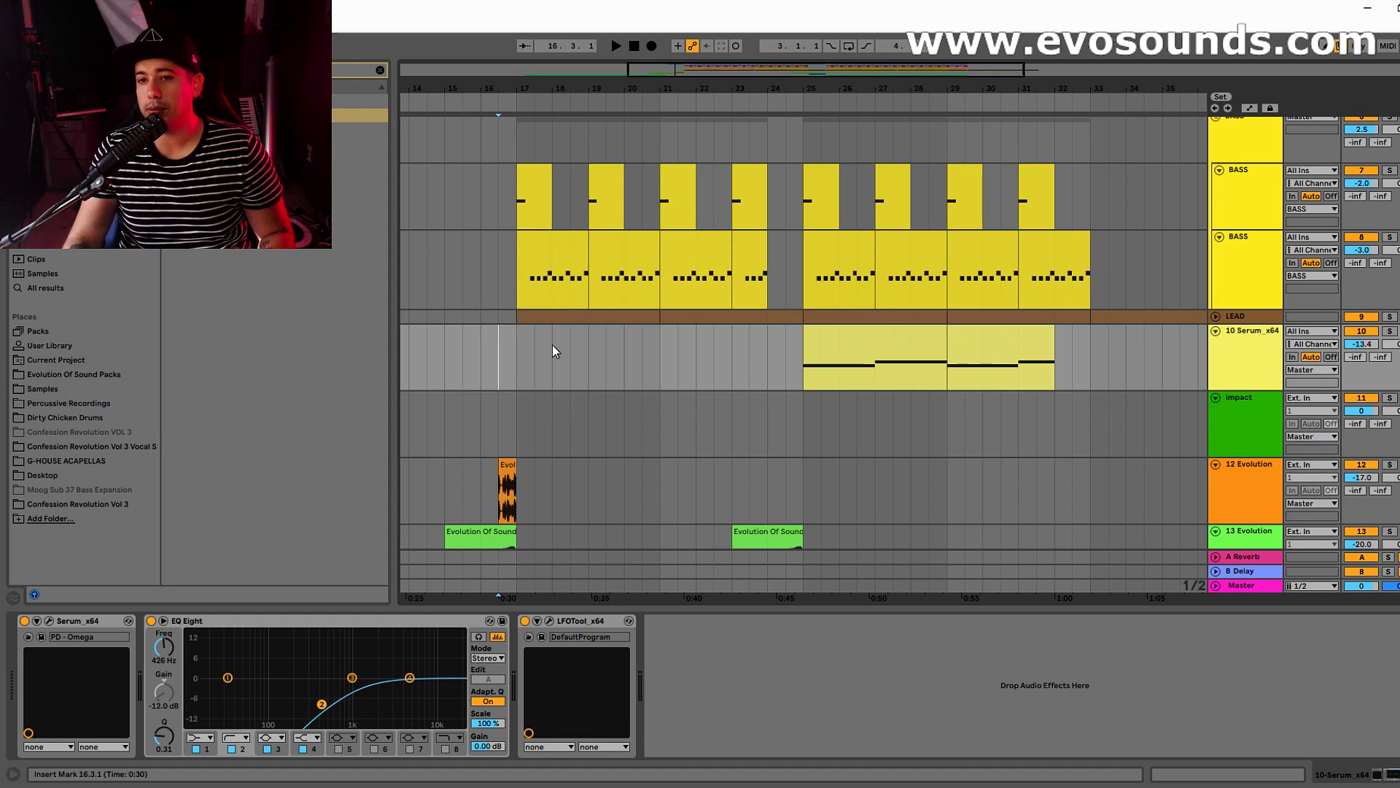
pyautogui.scroll(4, 553, 351)
pyautogui.click(493, 347)
pyautogui.press('space')
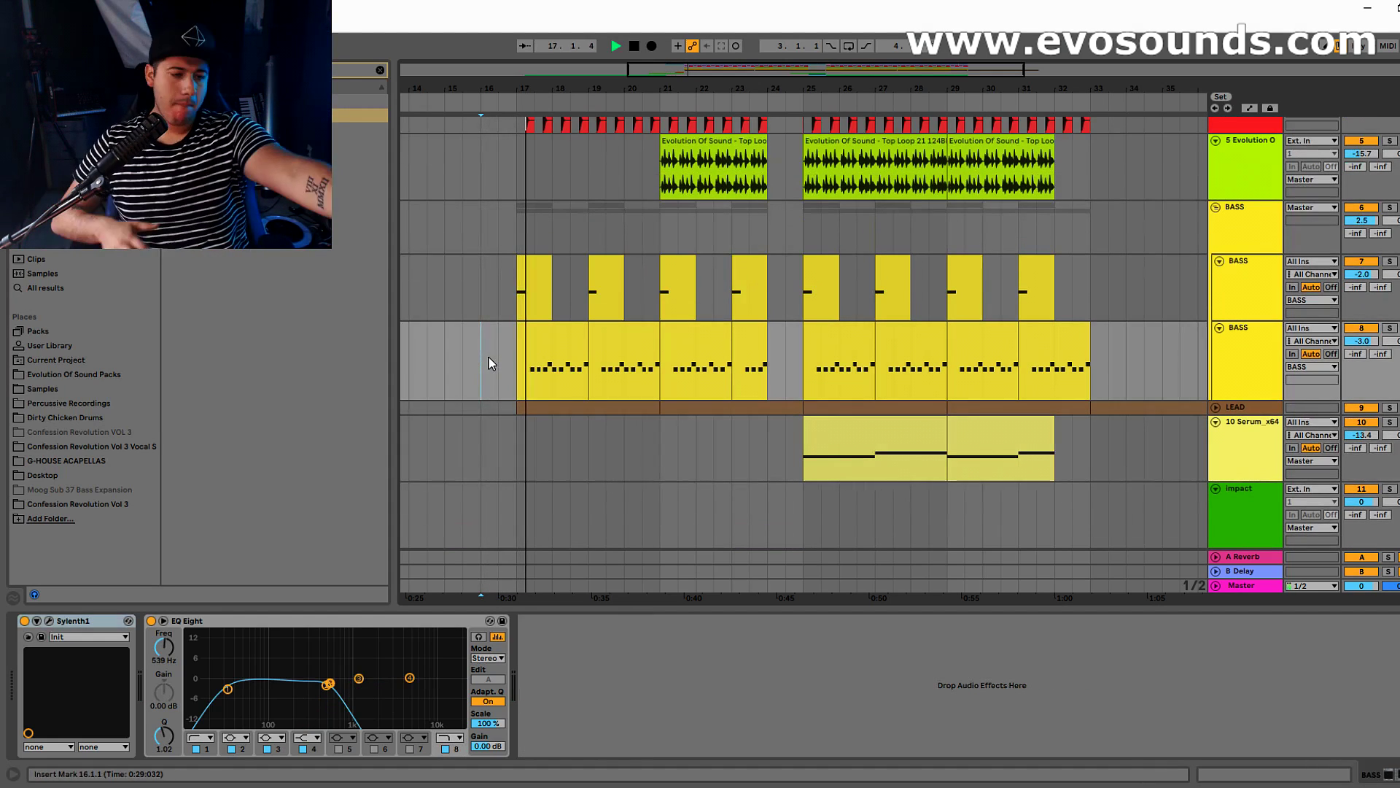
# Step: Compare the BASS group's sound with OTT bypassed and enabled
pyautogui.click(1251, 234)
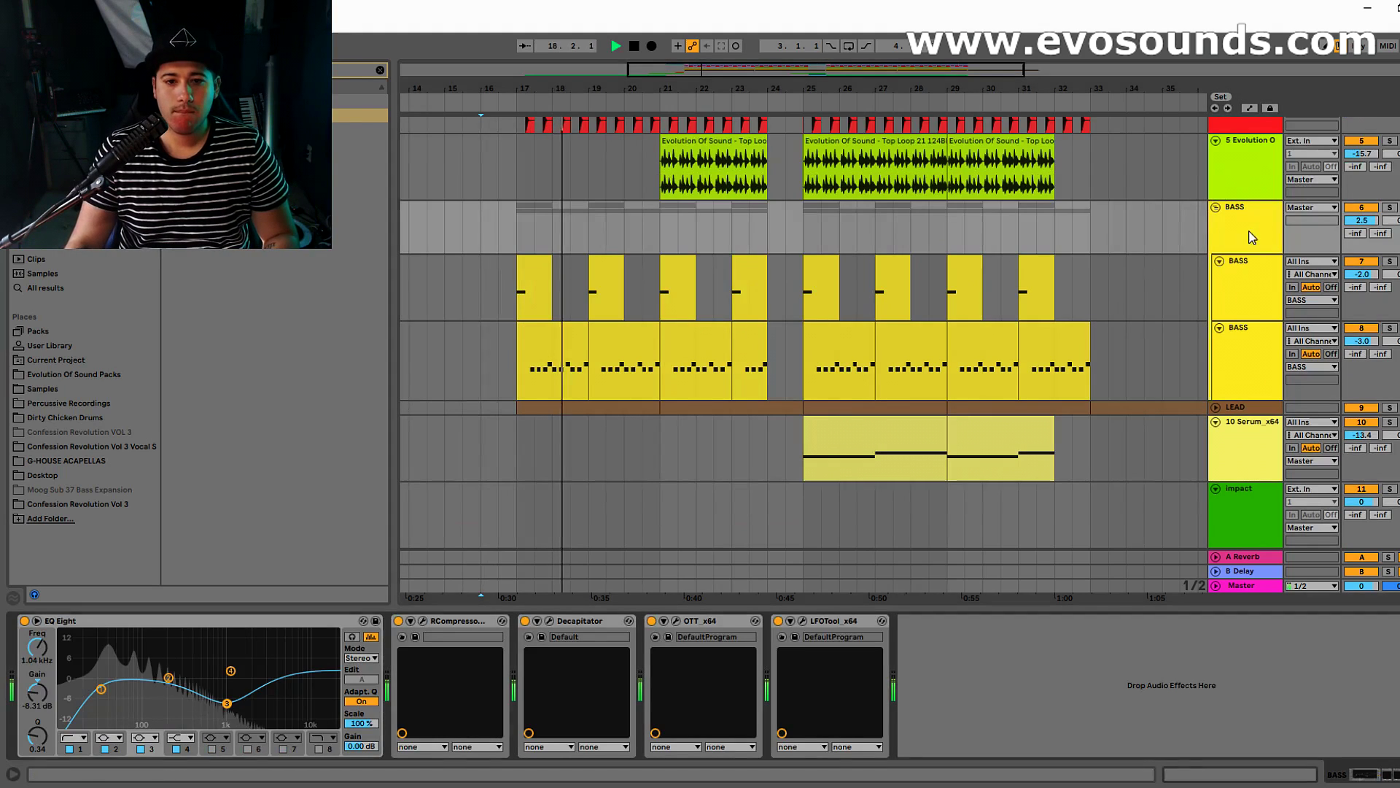
pyautogui.click(652, 621)
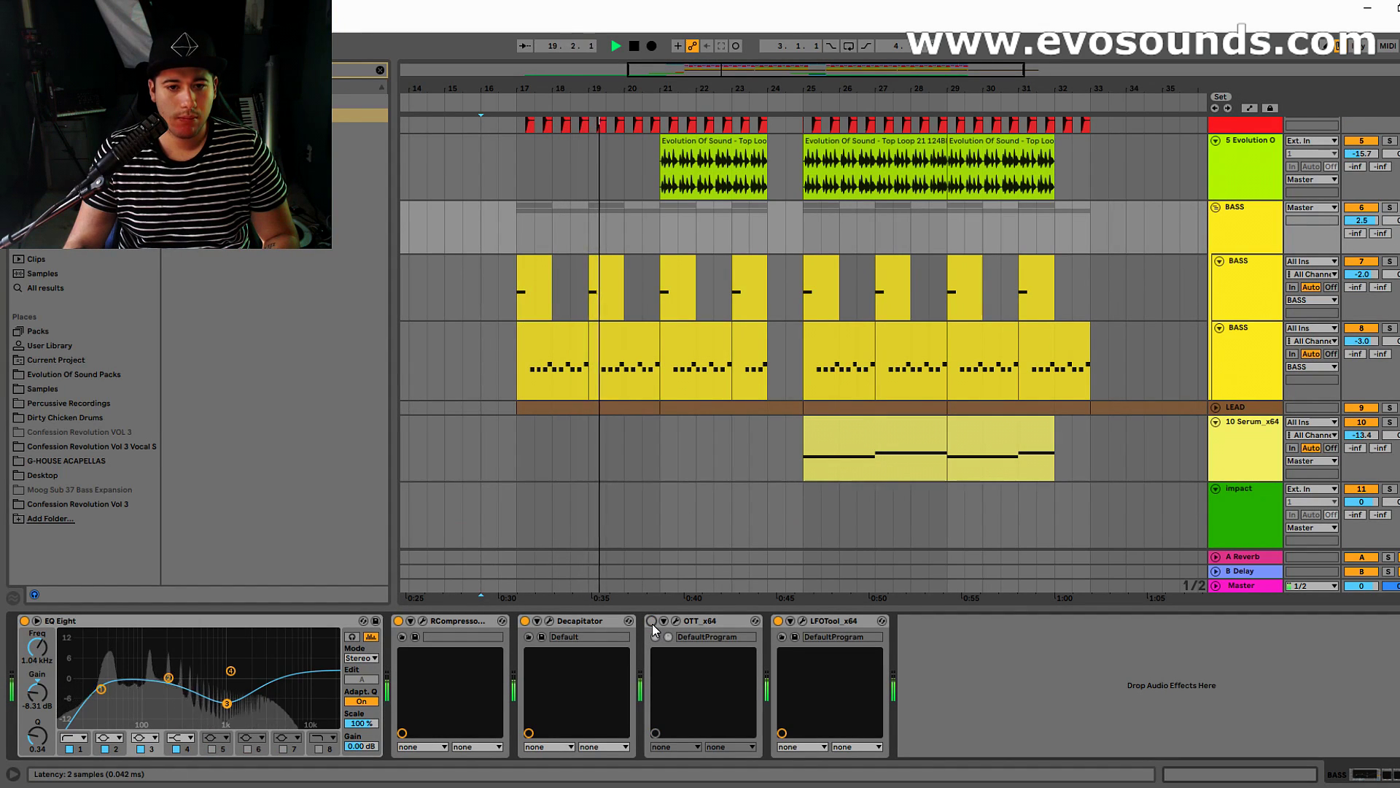
pyautogui.click(651, 621)
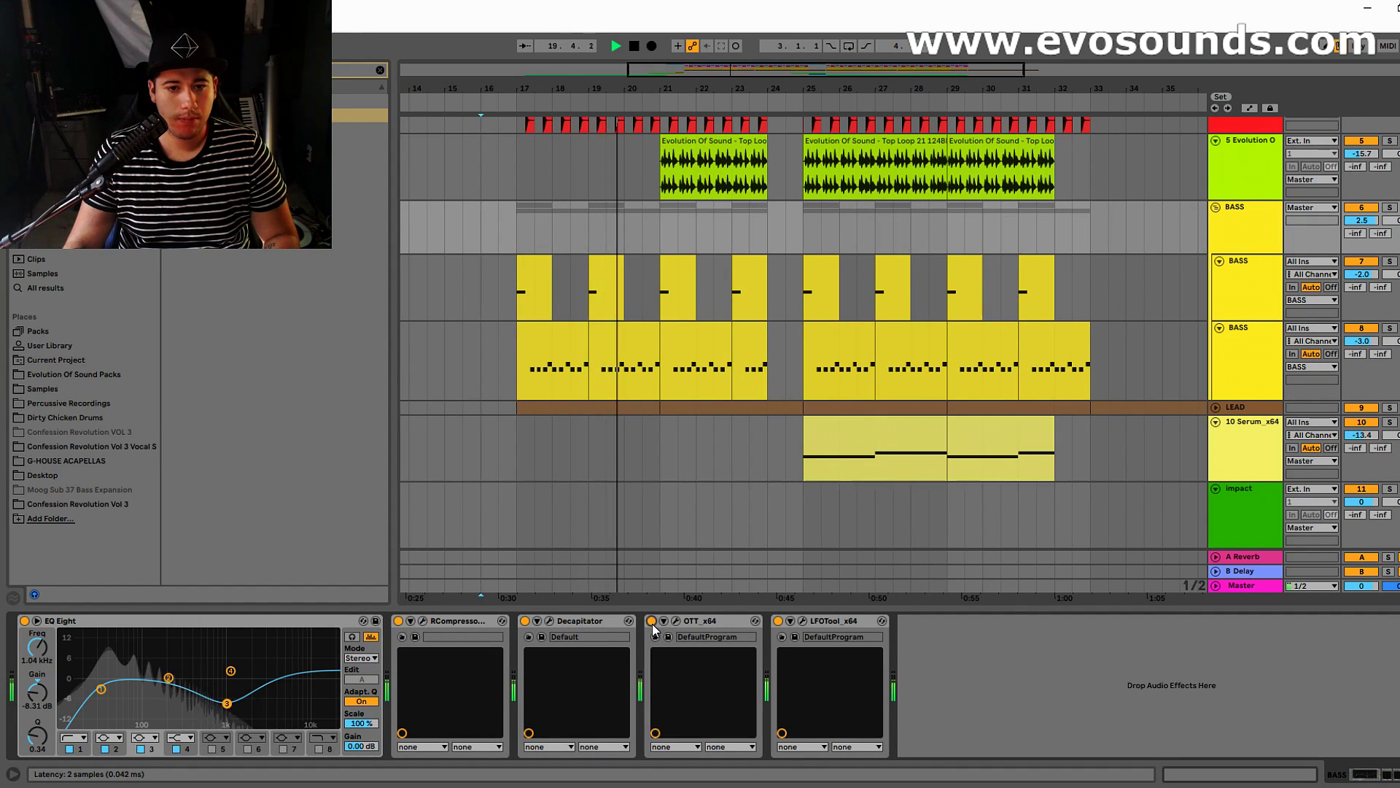
# Step: Raise the starting point of the volume curve slightly in the BASS group's LFOTool and close its window
pyautogui.click(804, 622)
pyautogui.moveTo(583, 551); pyautogui.dragTo(597, 522)
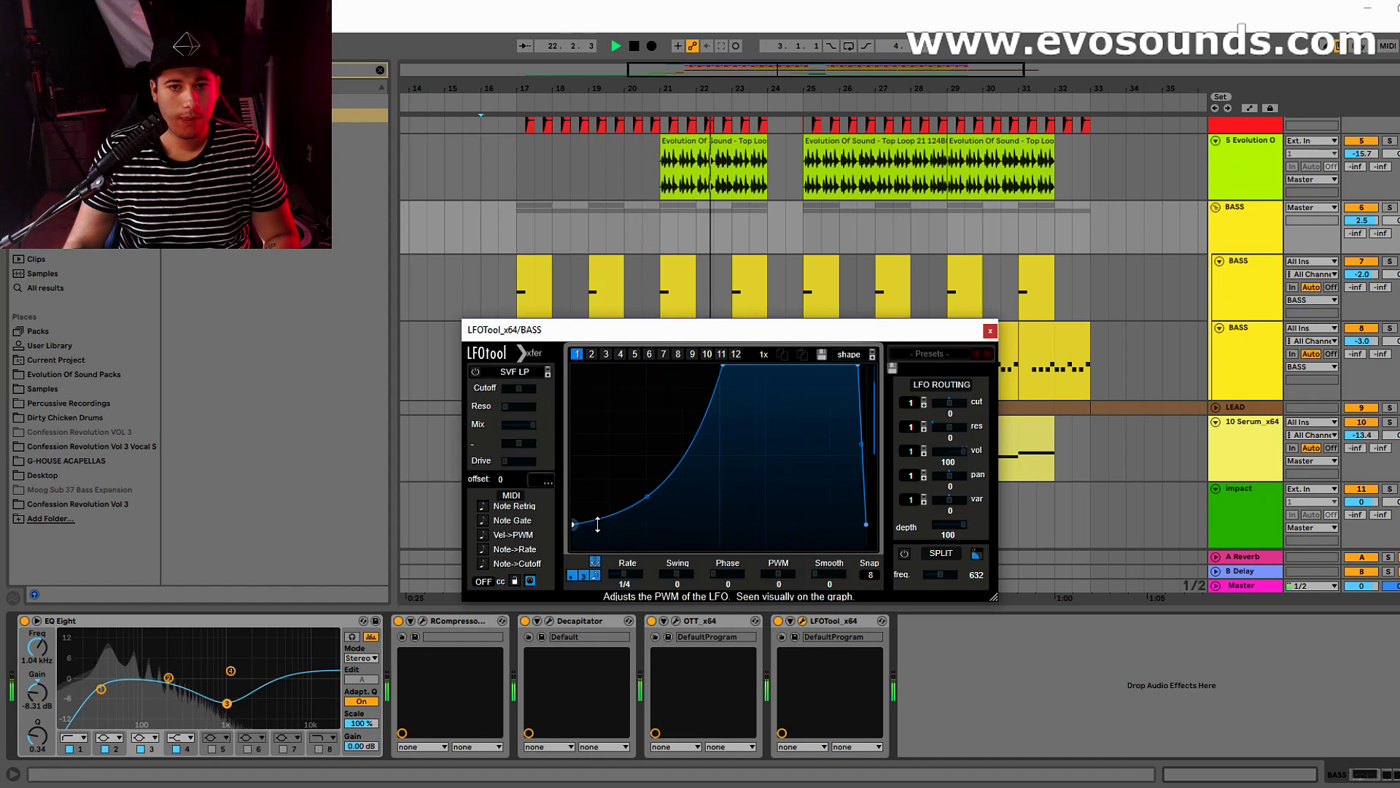
pyautogui.click(989, 330)
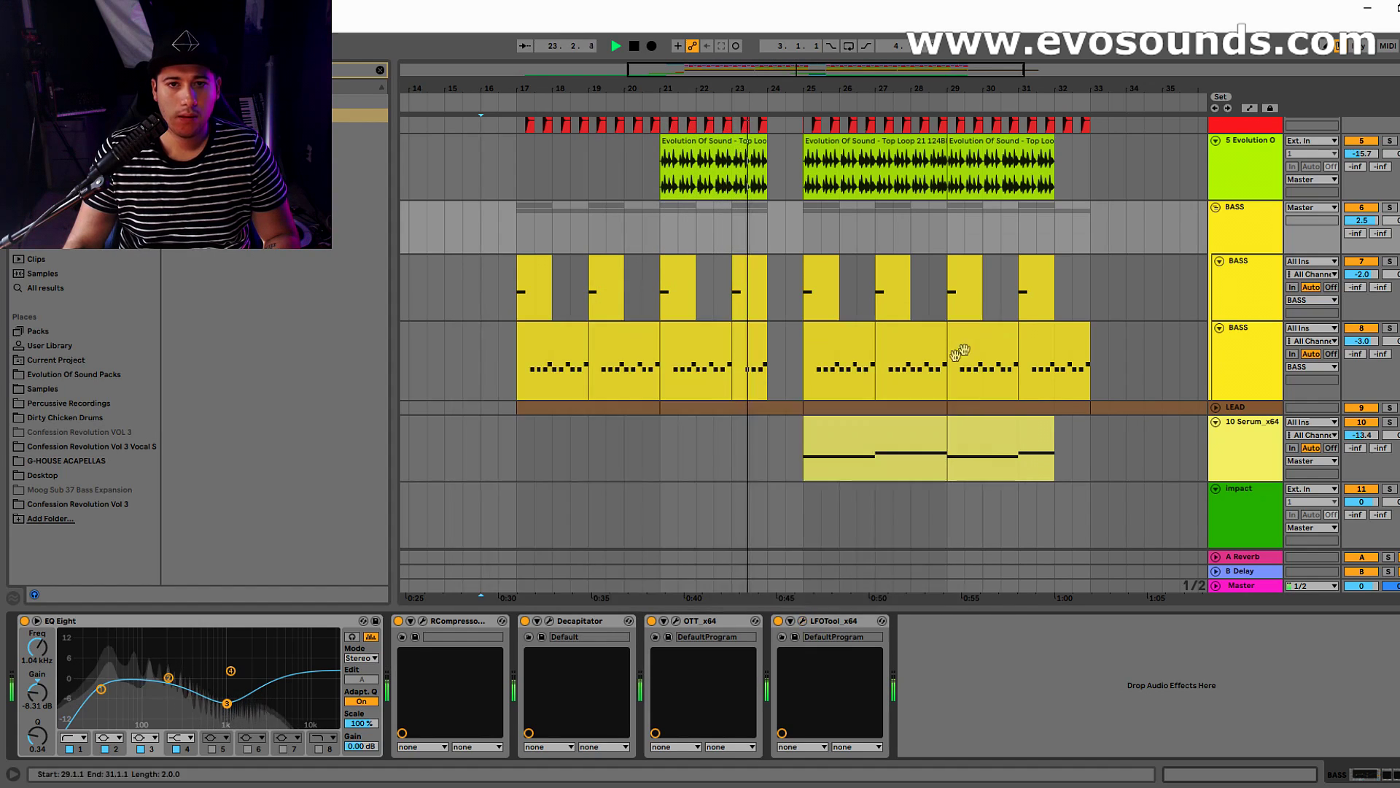
# Step: Set the Dua LIPA vocal track's A-Reverb send to -12.0 dB and its volume to -8.7 dB
pyautogui.scroll(3, 940, 330)
pyautogui.moveTo(771, 68); pyautogui.dragTo(772, 73)
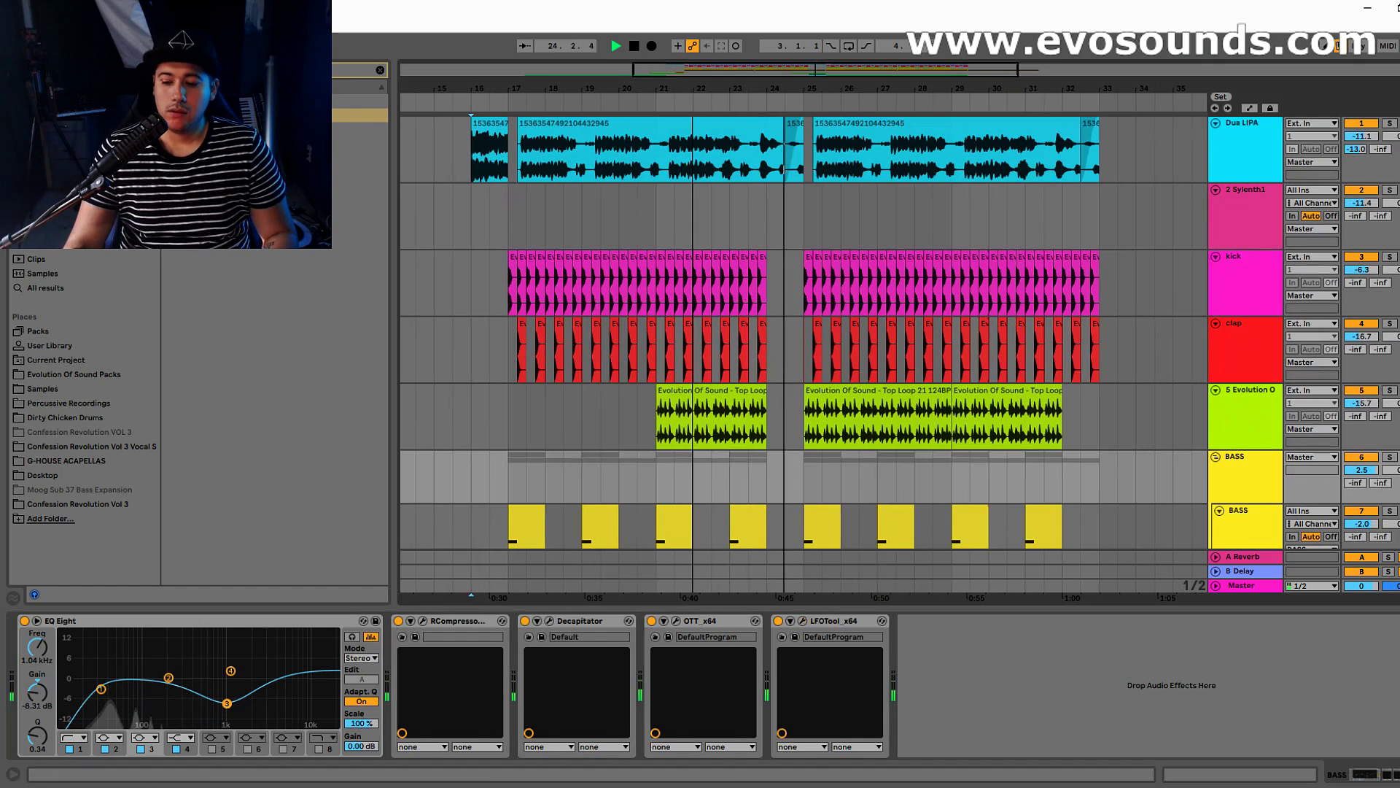
pyautogui.click(1238, 142)
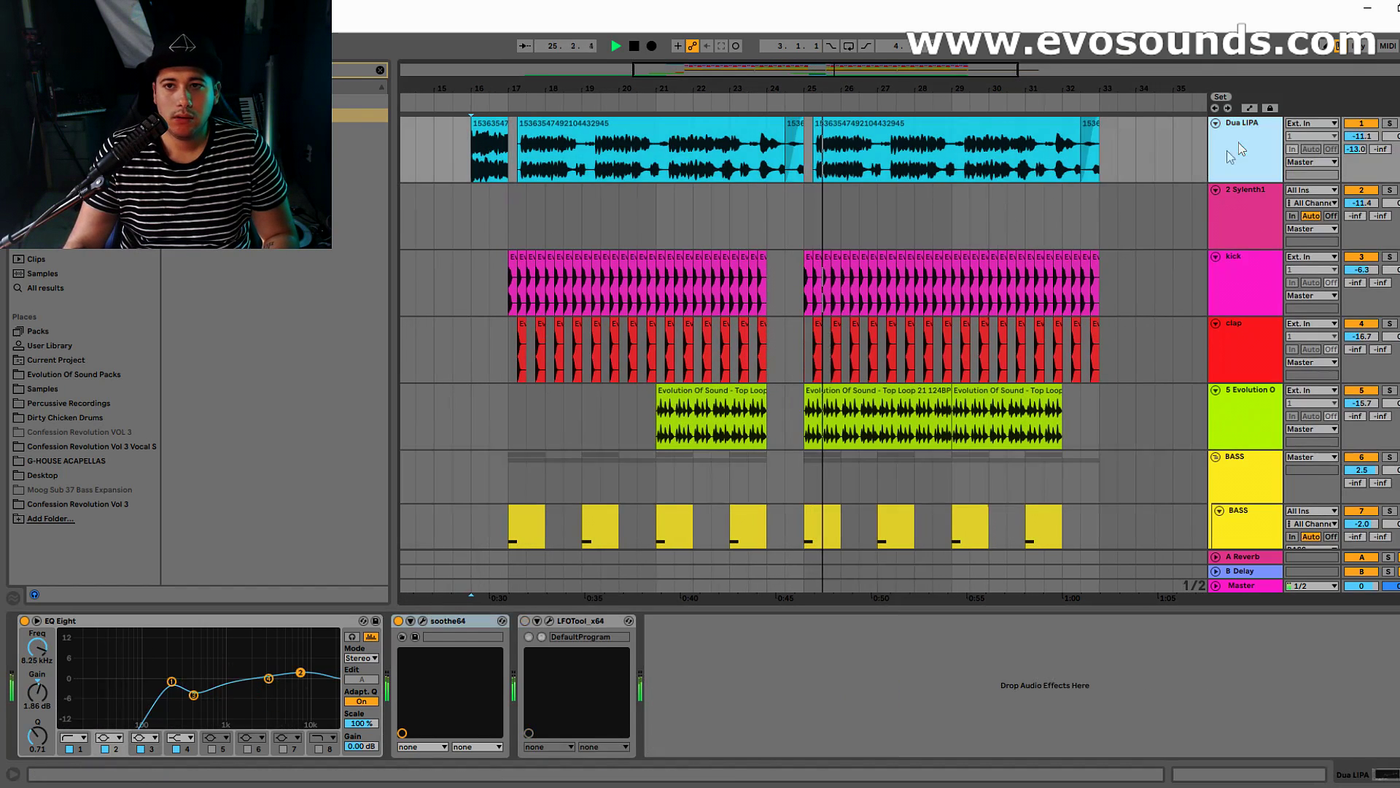
pyautogui.press('Tab')
pyautogui.click(421, 354)
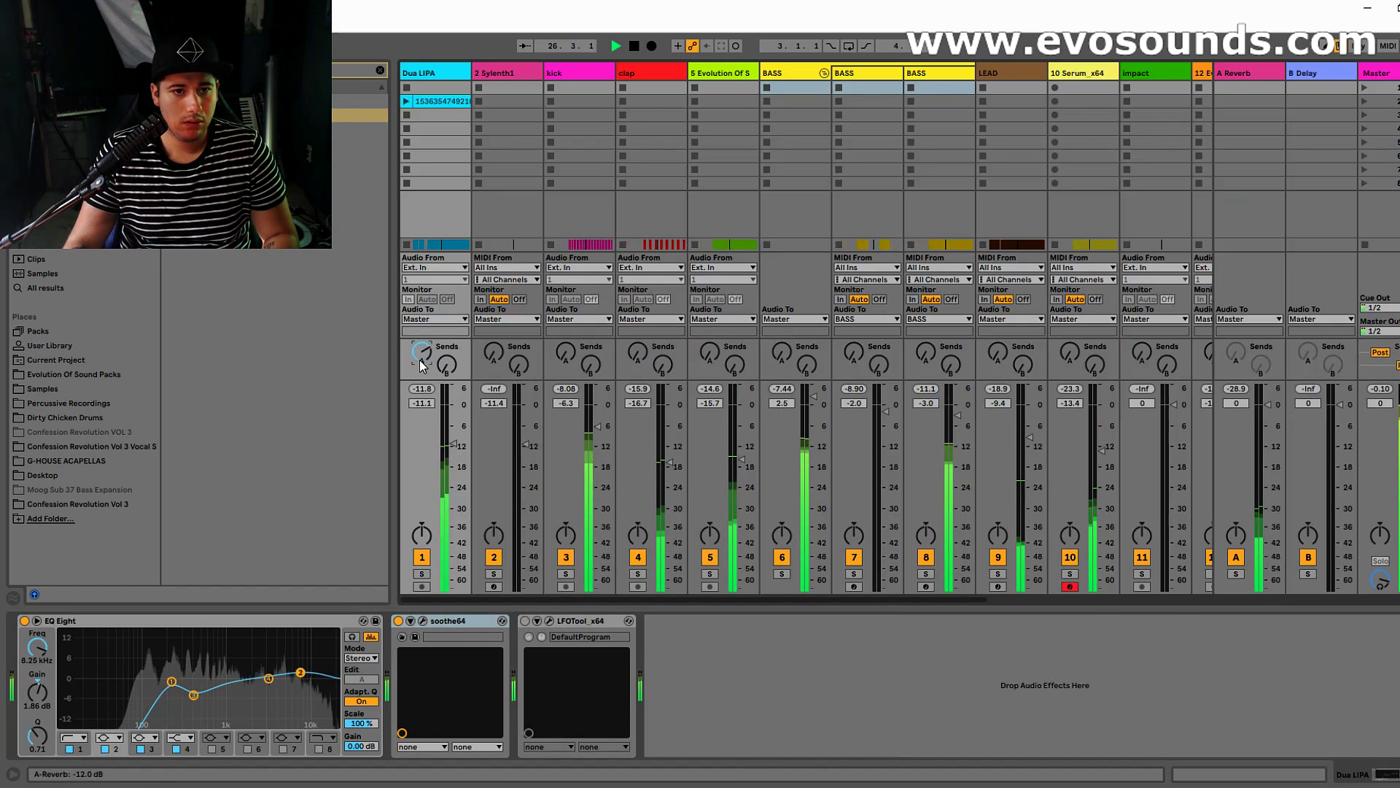
pyautogui.moveTo(450, 441); pyautogui.dragTo(449, 435)
pyautogui.press('Tab')
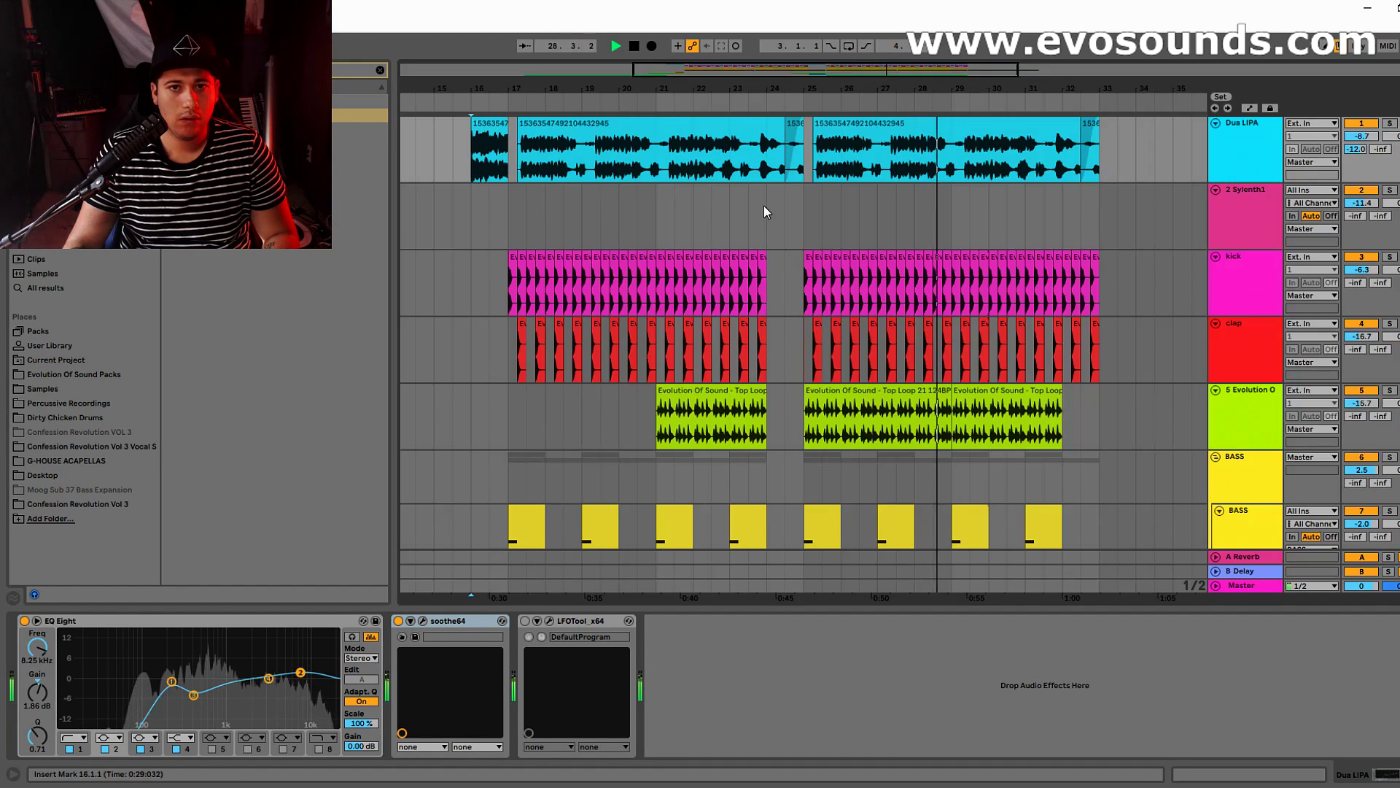
# Step: Play the drop from bar 16 and listen to the drums, bass and Serum layer together
pyautogui.click(723, 166)
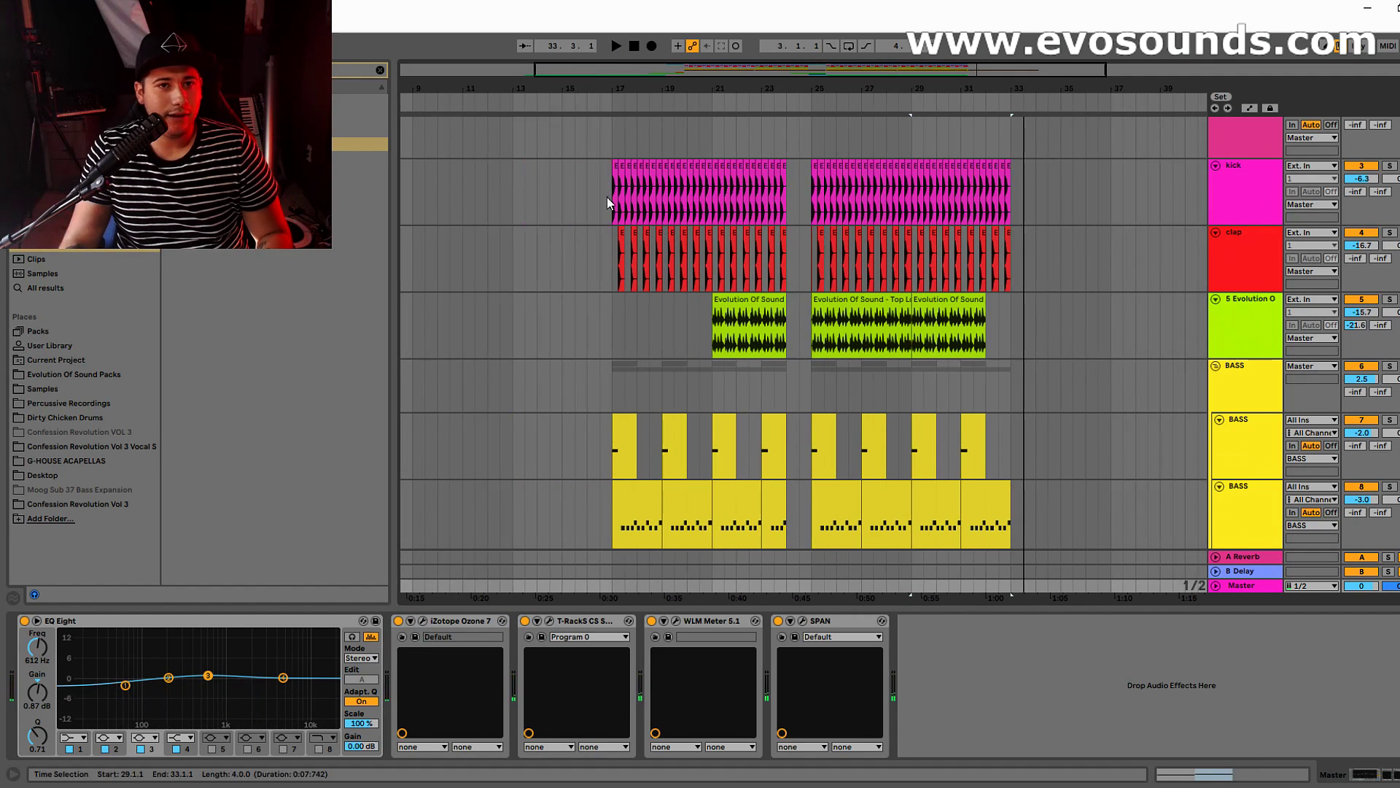
pyautogui.click(590, 189)
pyautogui.press('space')
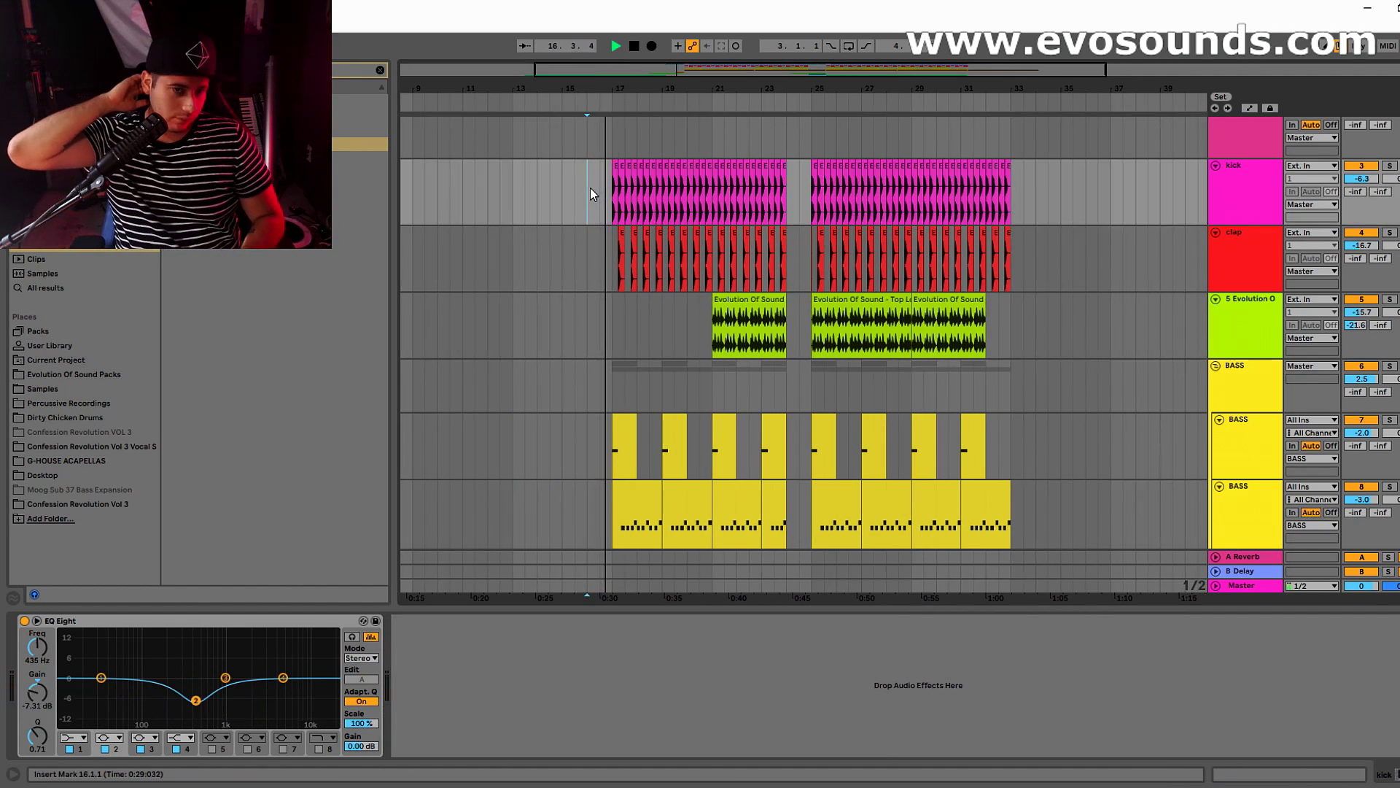
pyautogui.scroll(-5, 742, 300)
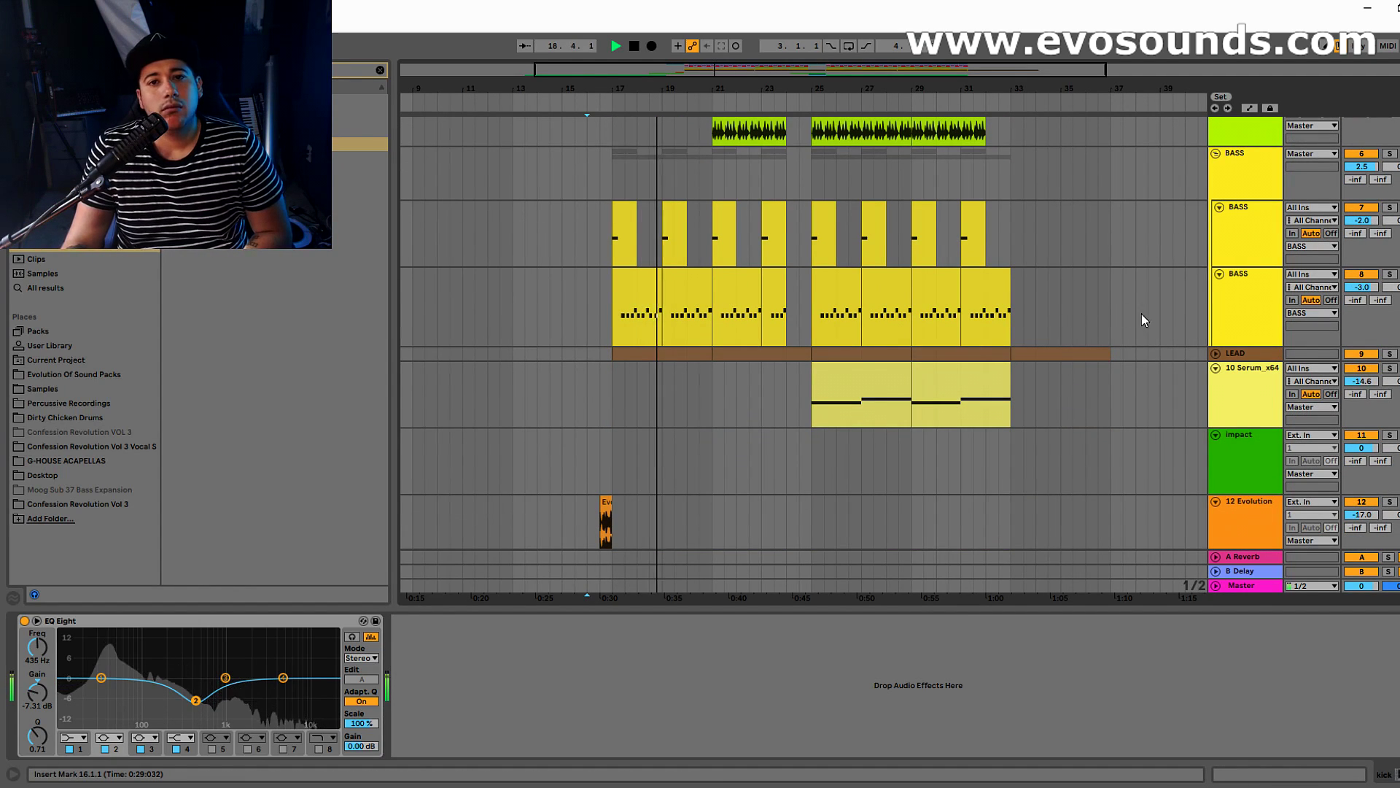
pyautogui.scroll(1, 1141, 316)
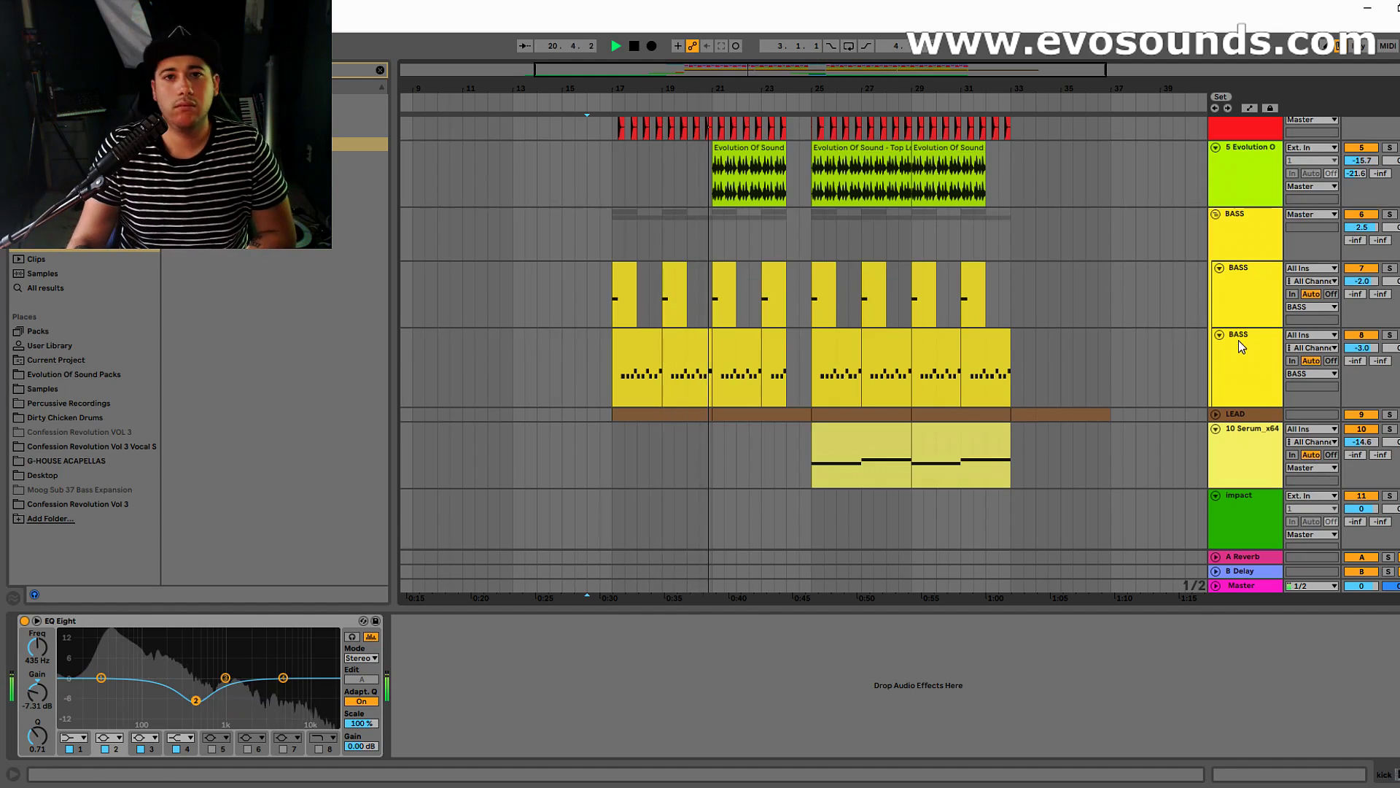
# Step: Lower the Evolution Of Sound top loop track's volume to -17.5 dB and select the track
pyautogui.scroll(4, 896, 318)
pyautogui.click(767, 208)
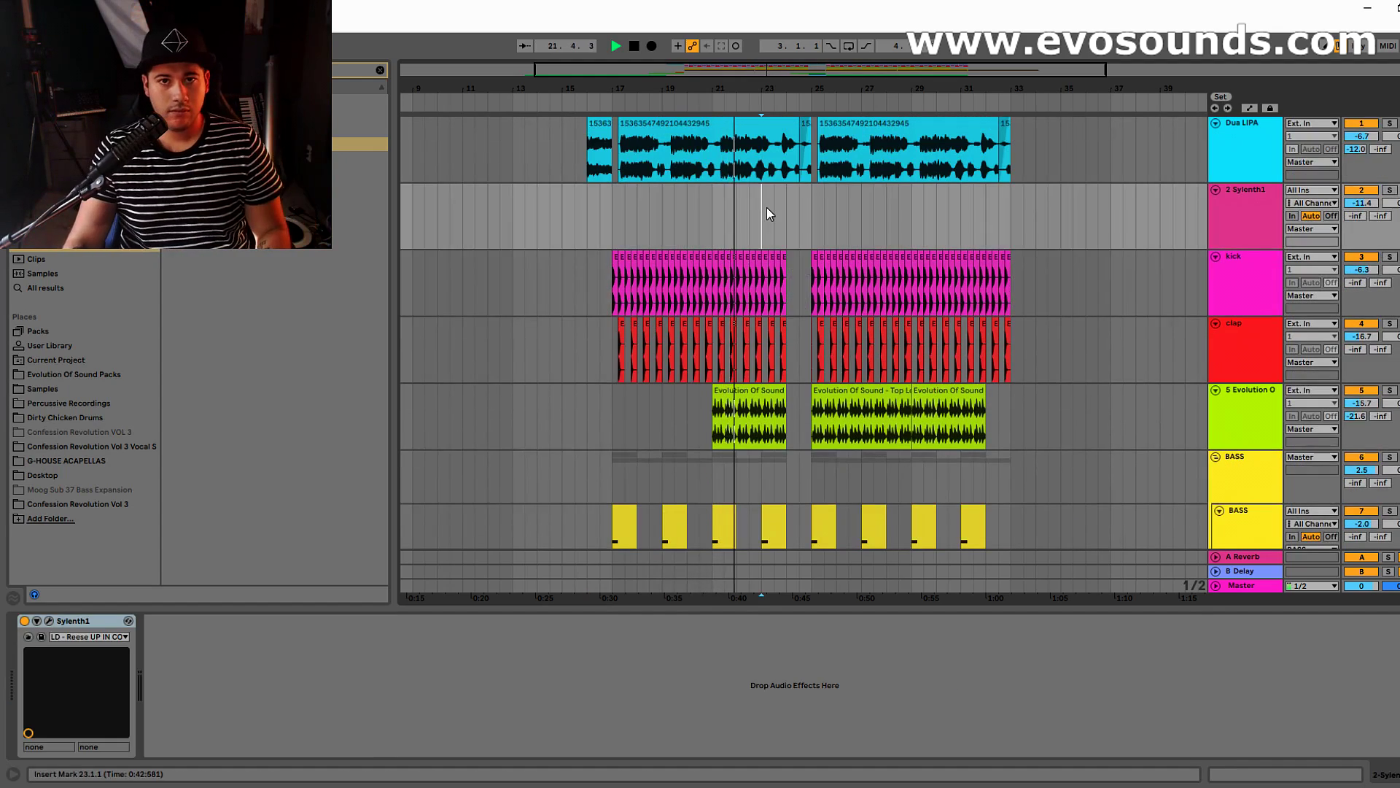
pyautogui.moveTo(834, 67); pyautogui.dragTo(835, 68)
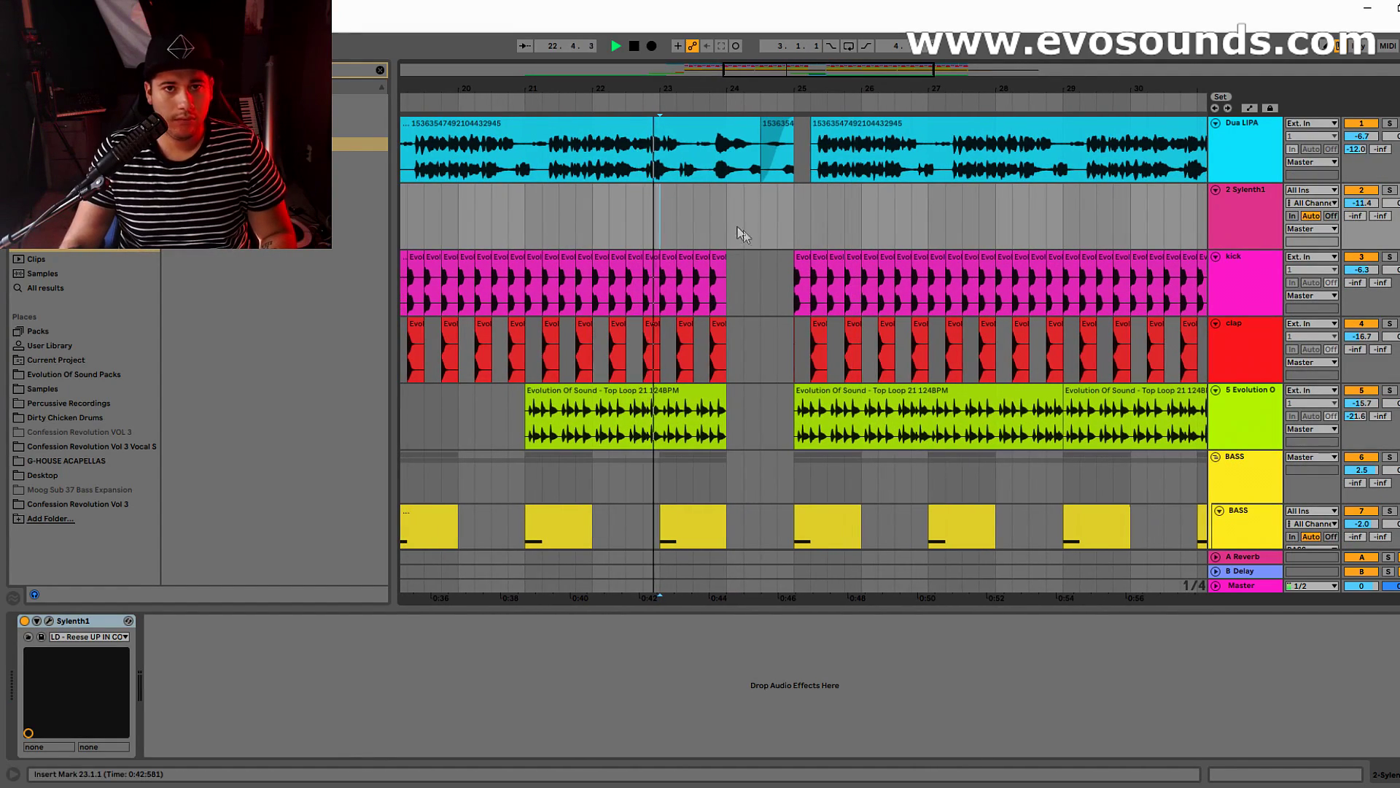
pyautogui.scroll(-2, 764, 243)
pyautogui.moveTo(1369, 303); pyautogui.dragTo(1369, 314)
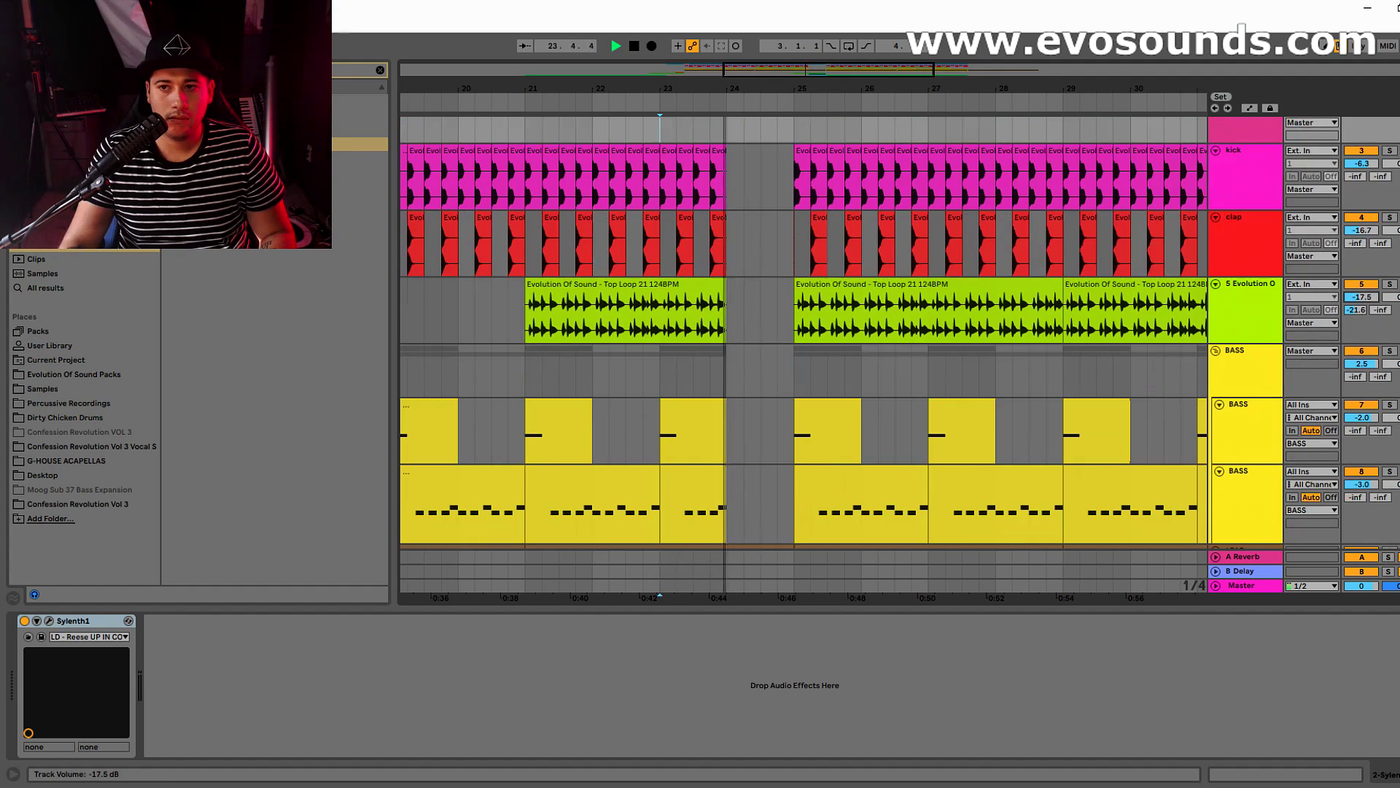
pyautogui.click(1239, 325)
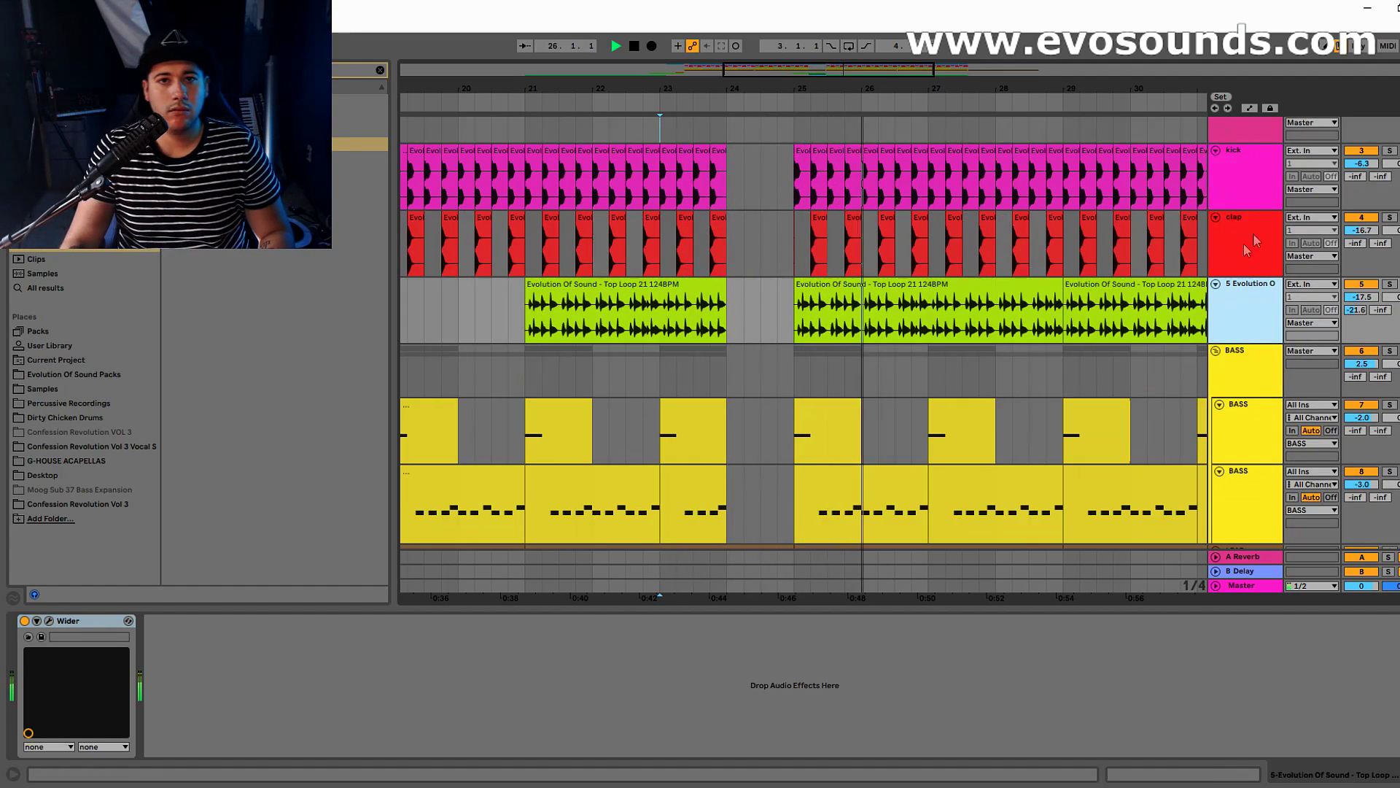
# Step: Listen to the drop's second half while reviewing the vocal, BASS and Serum clips, and stop playback at bar 31
pyautogui.moveTo(845, 72); pyautogui.dragTo(891, 64)
pyautogui.scroll(2, 953, 226)
pyautogui.click(866, 126)
pyautogui.press('+')
pyautogui.press('+')
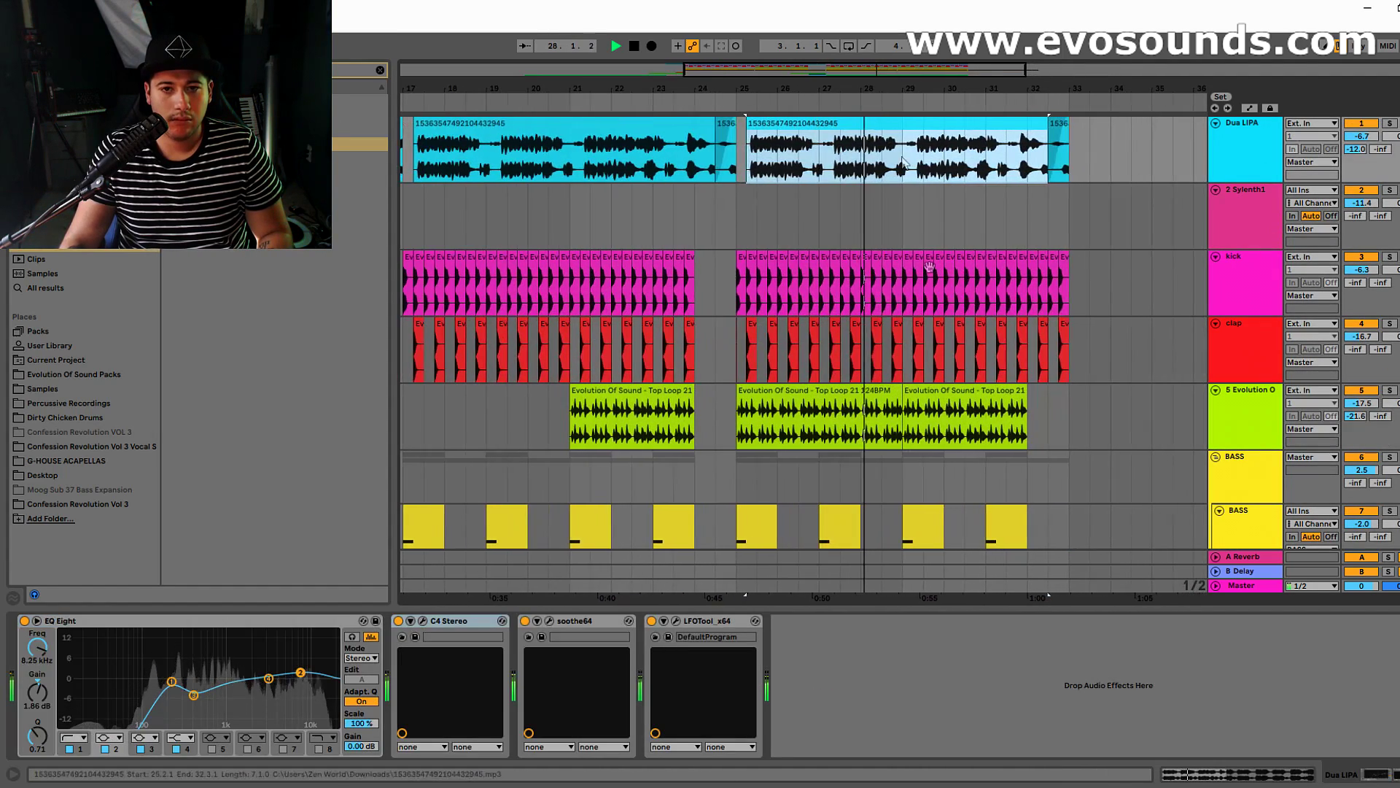
pyautogui.scroll(-5, 903, 219)
pyautogui.click(947, 337)
pyautogui.press('-')
pyautogui.click(1028, 316)
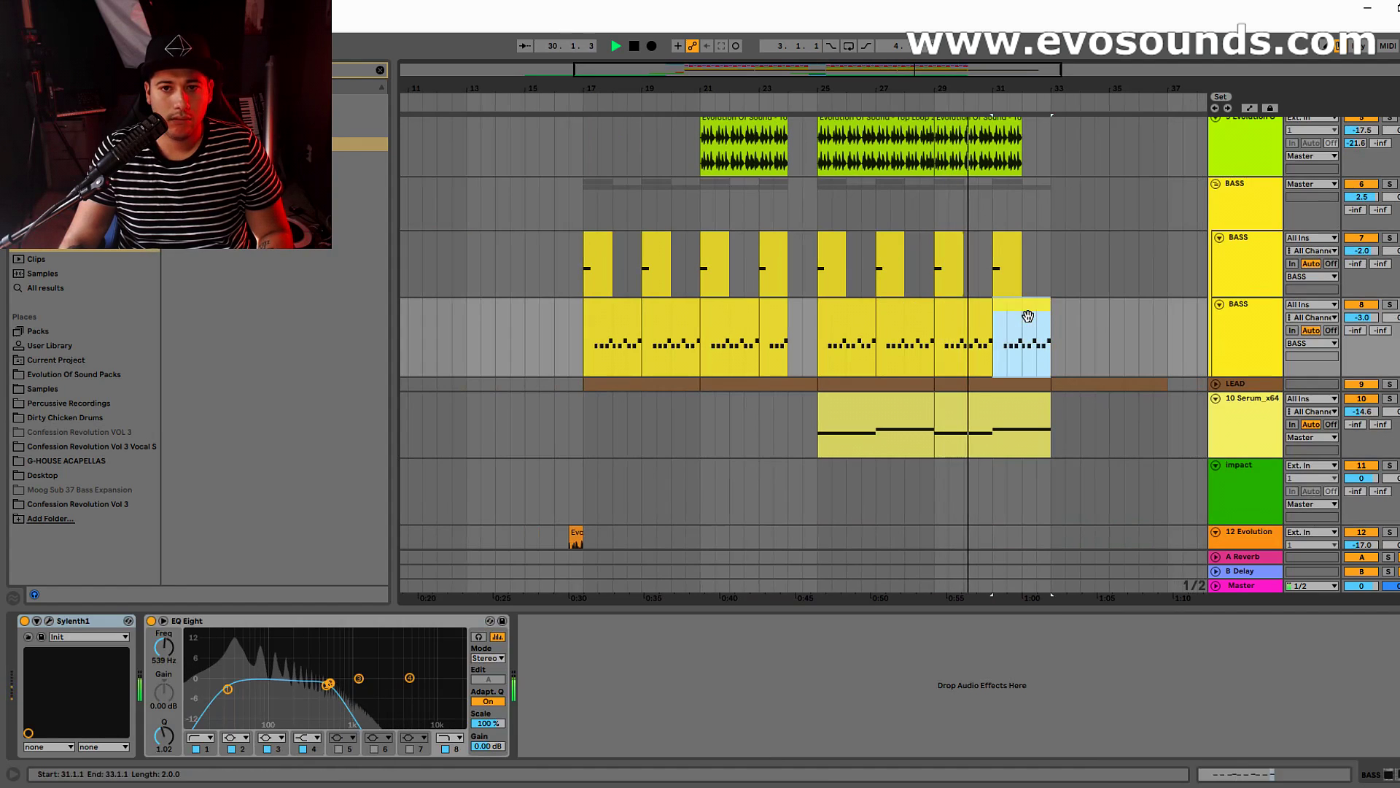
pyautogui.scroll(2, 1027, 316)
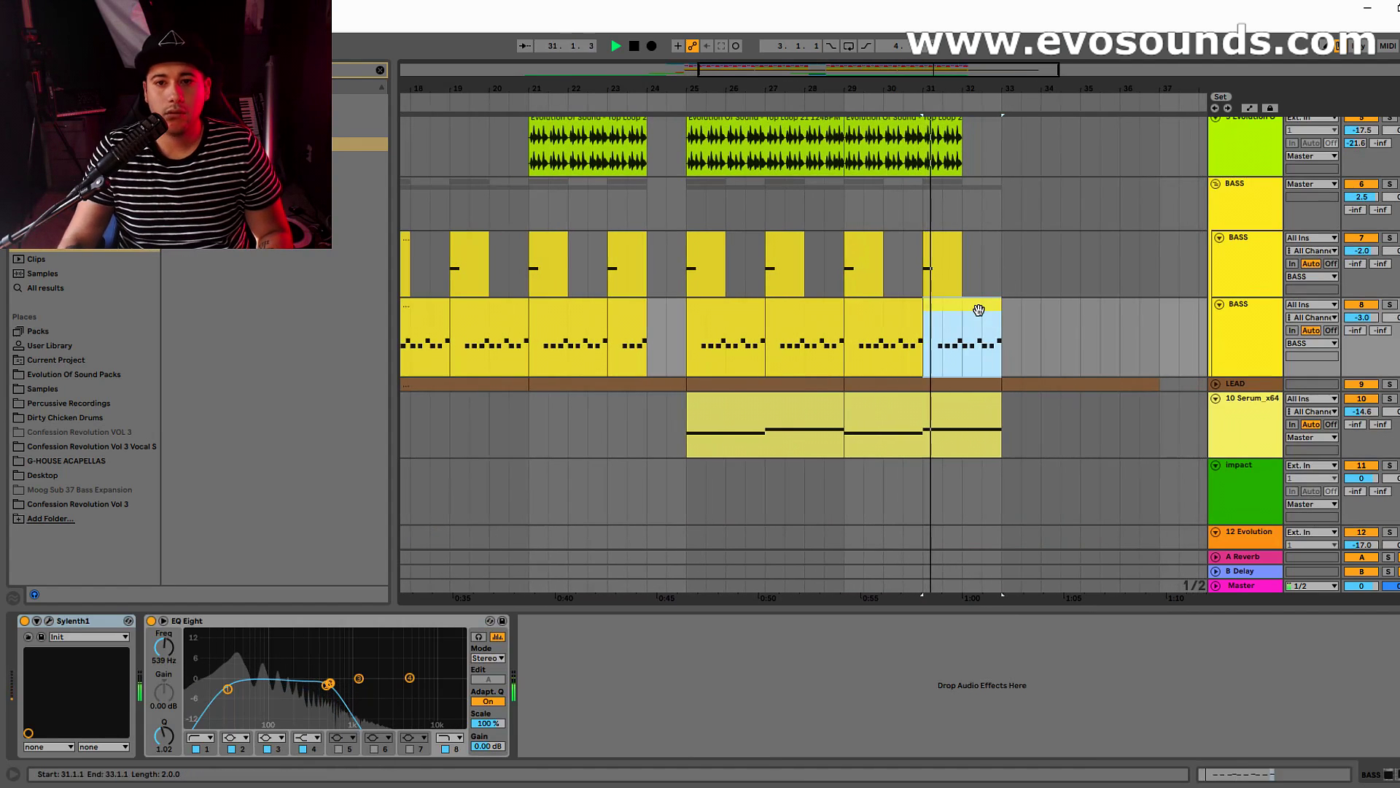
pyautogui.press('space')
pyautogui.moveTo(1044, 88); pyautogui.dragTo(1044, 69)
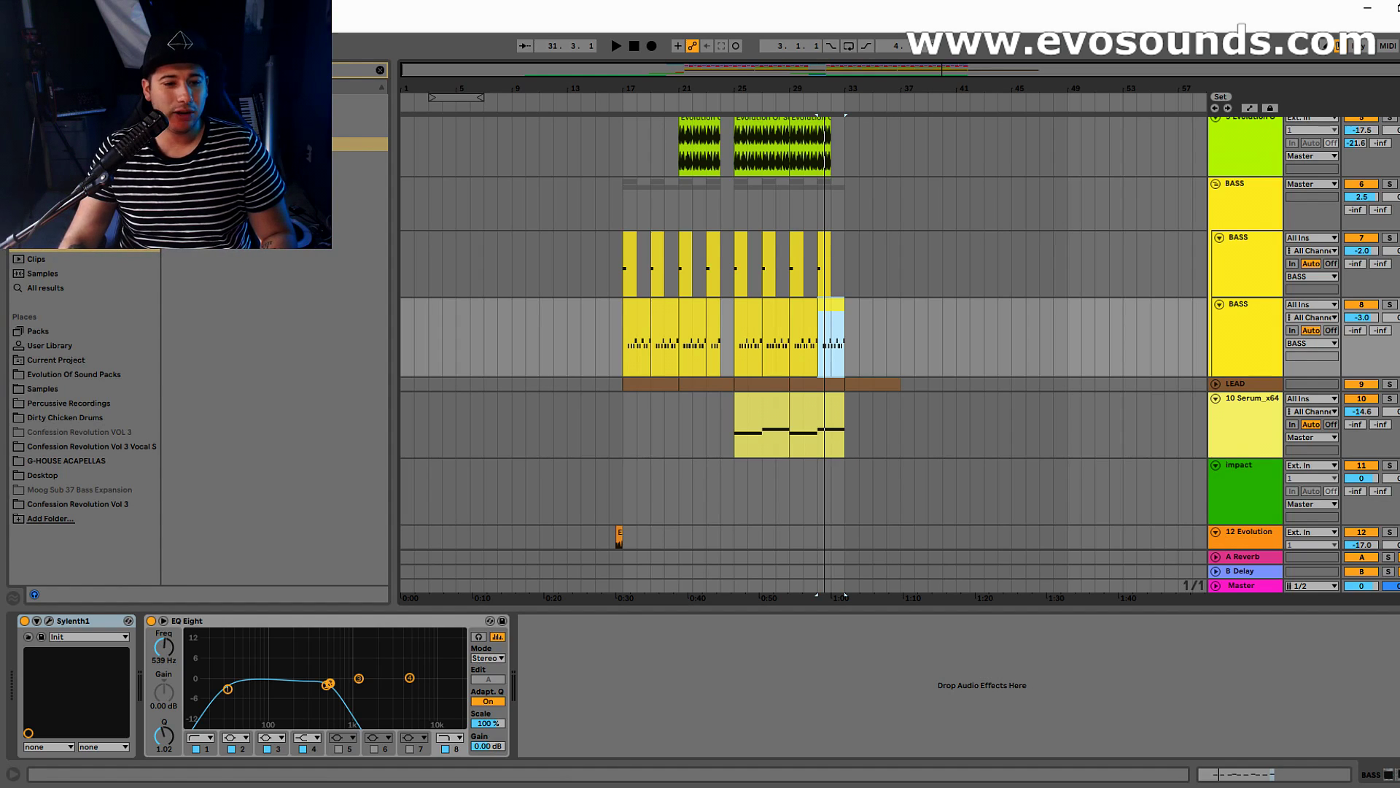
pyautogui.hotkey('alt', 'Tab')
pyautogui.hotkey('alt', 'Tab')
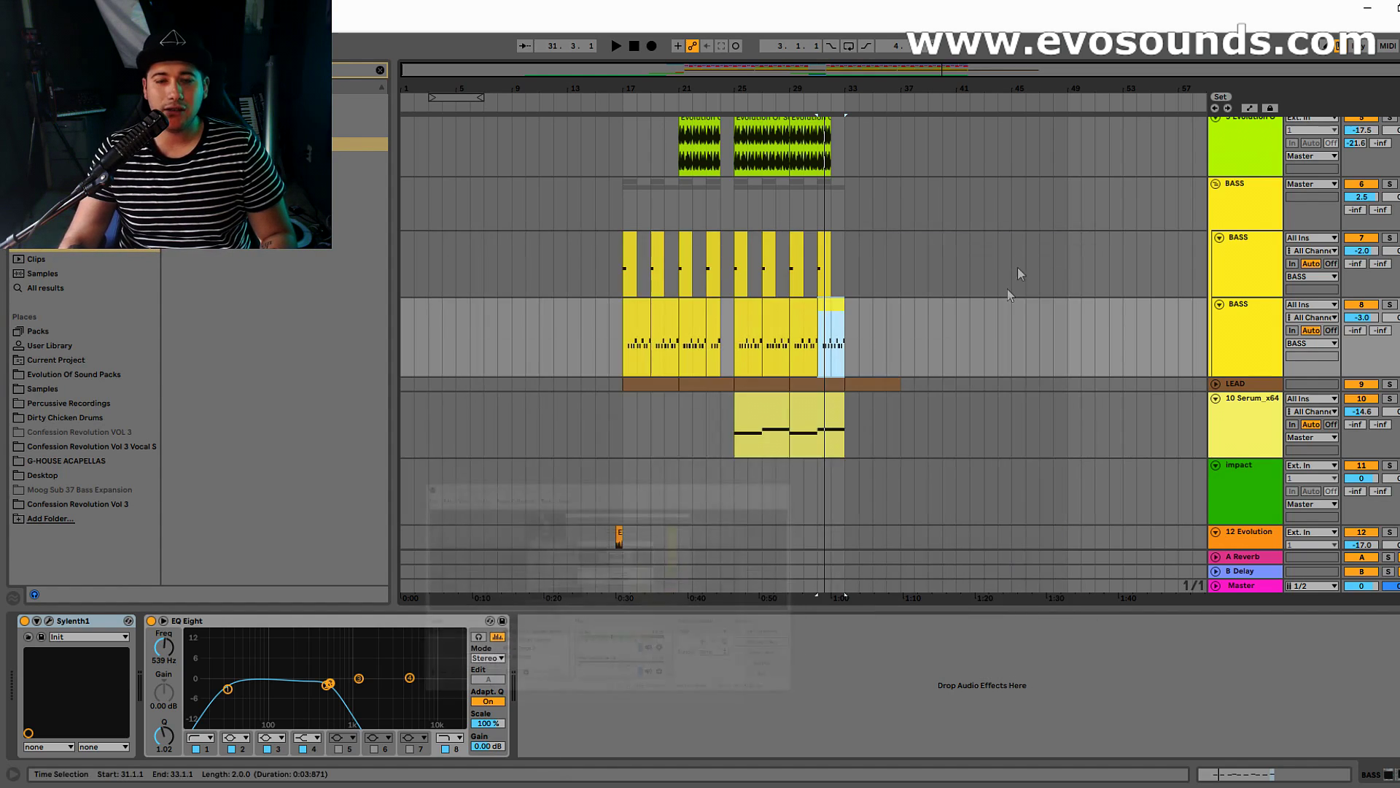
pyautogui.moveTo(616, 348); pyautogui.dragTo(817, 499)
pyautogui.scroll(3, 773, 474)
pyautogui.scroll(2, 773, 474)
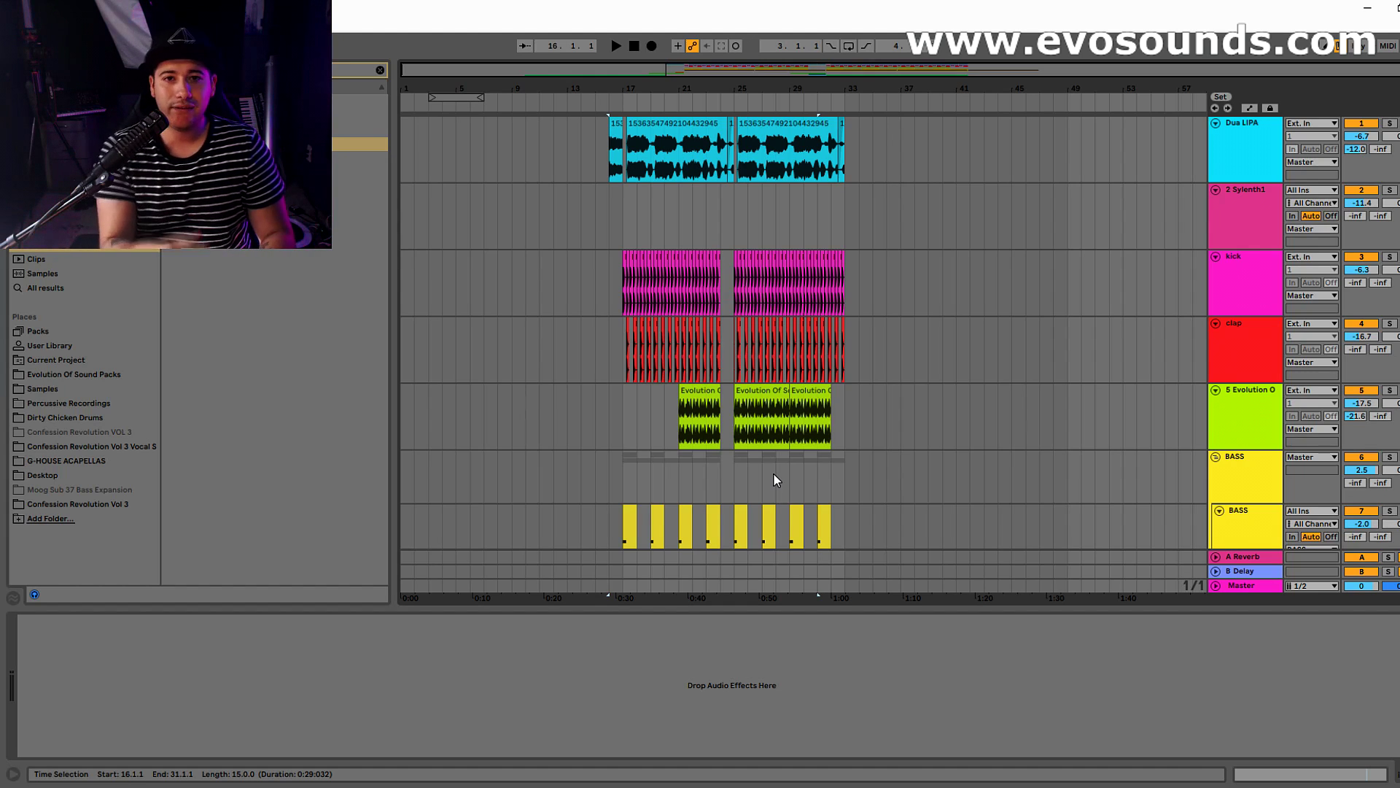
# Step: Solo the lower BASS track and open its Sylenth1 window, moving it clear of the BASS clips
pyautogui.scroll(-6, 747, 461)
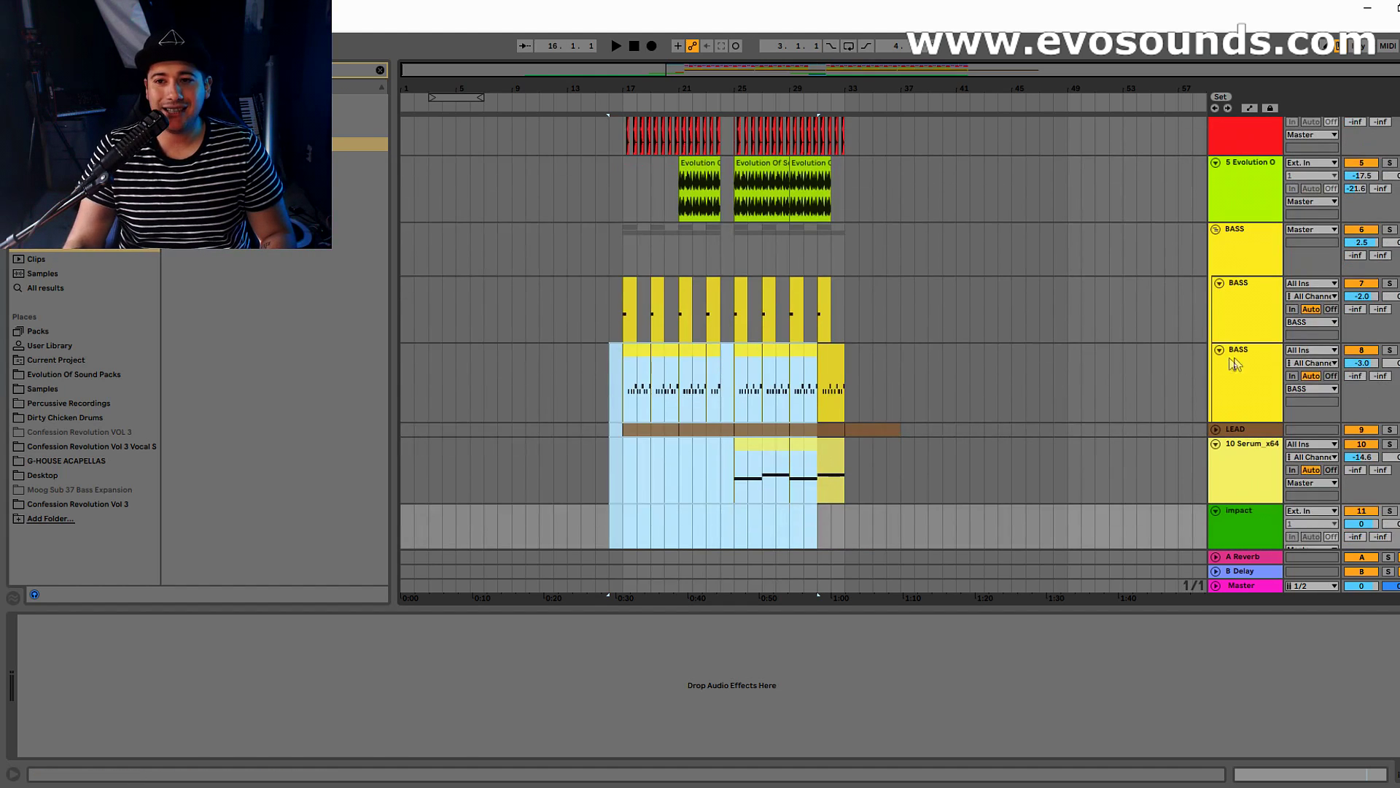
pyautogui.click(1244, 363)
pyautogui.click(48, 622)
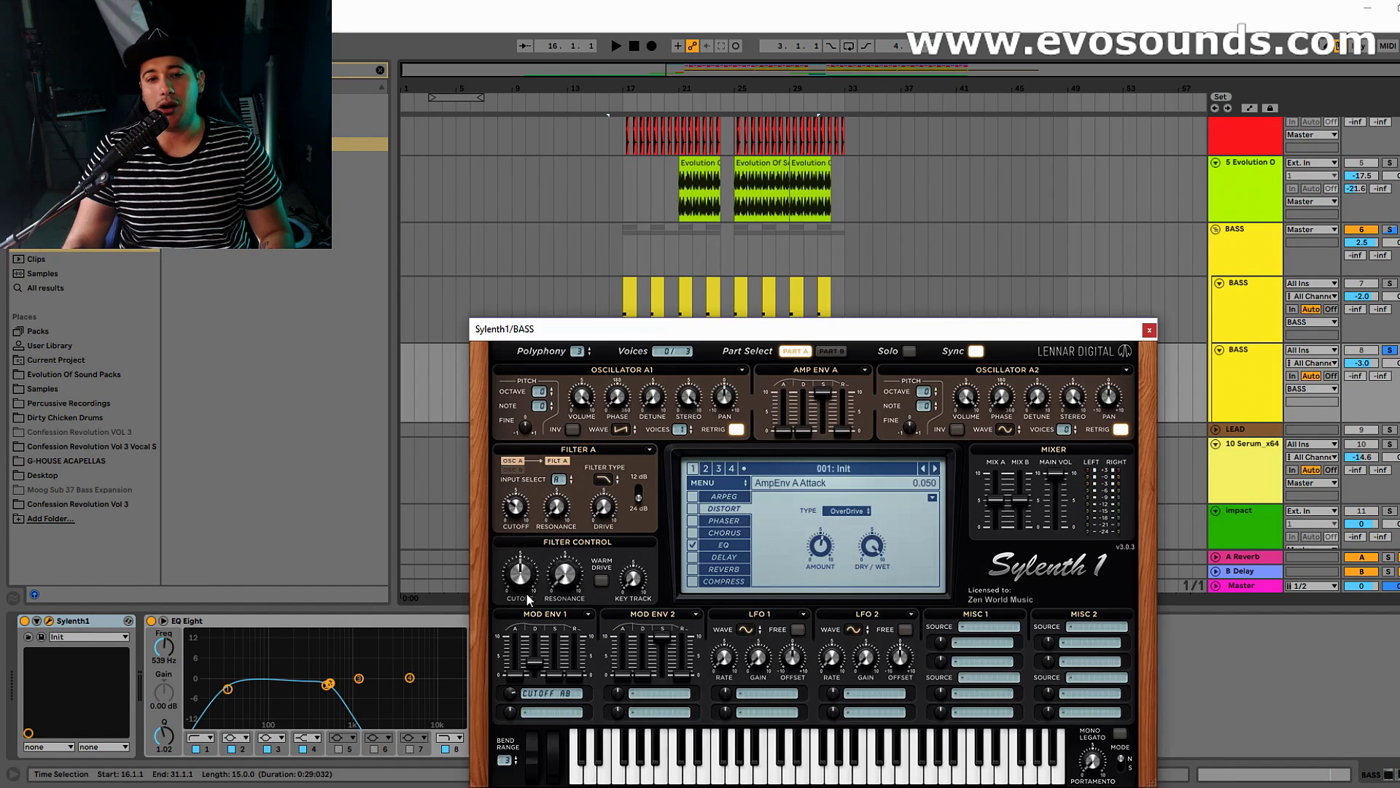
pyautogui.moveTo(795, 329); pyautogui.dragTo(817, 534)
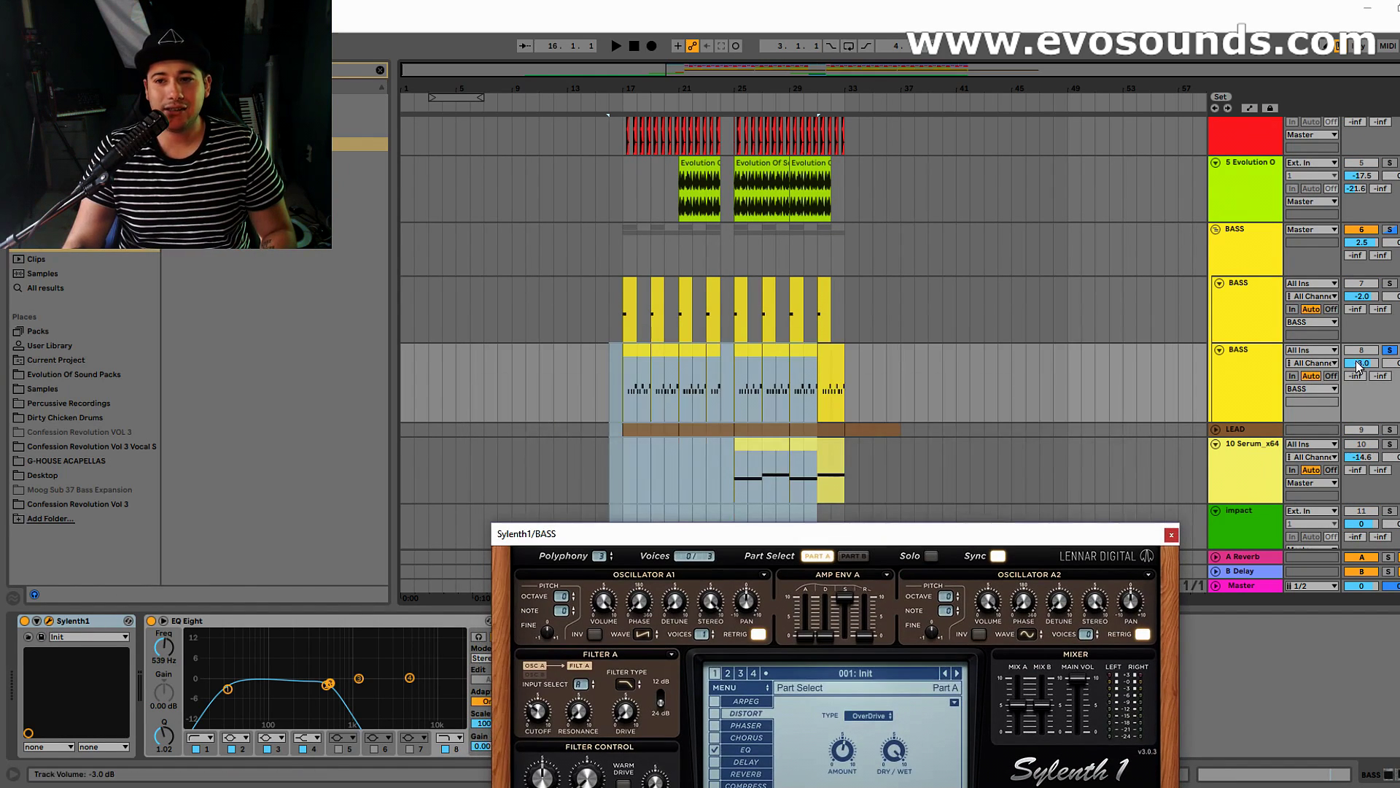
# Step: Play the soloed lower BASS track from bar 17 and select that track
pyautogui.scroll(6, 782, 218)
pyautogui.click(620, 166)
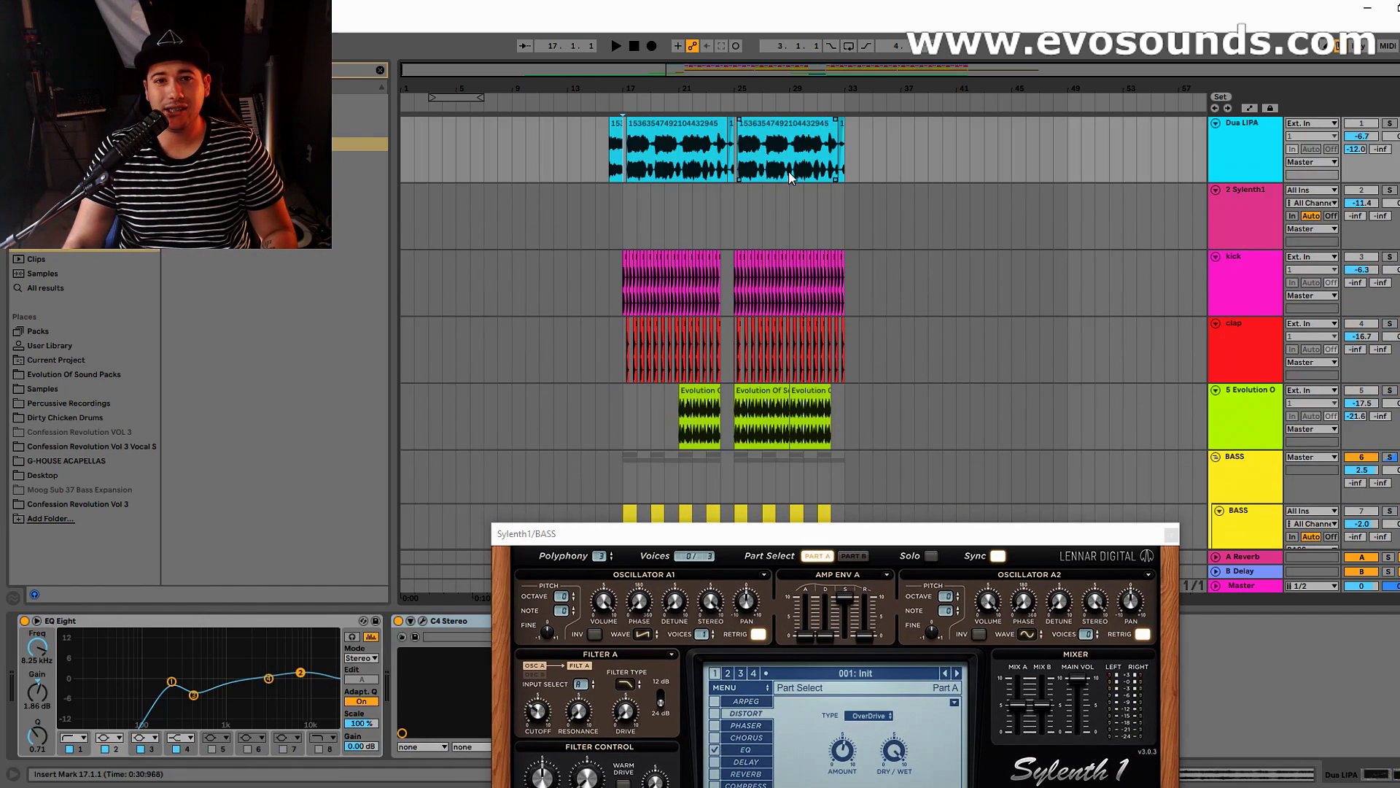
pyautogui.scroll(-6, 879, 363)
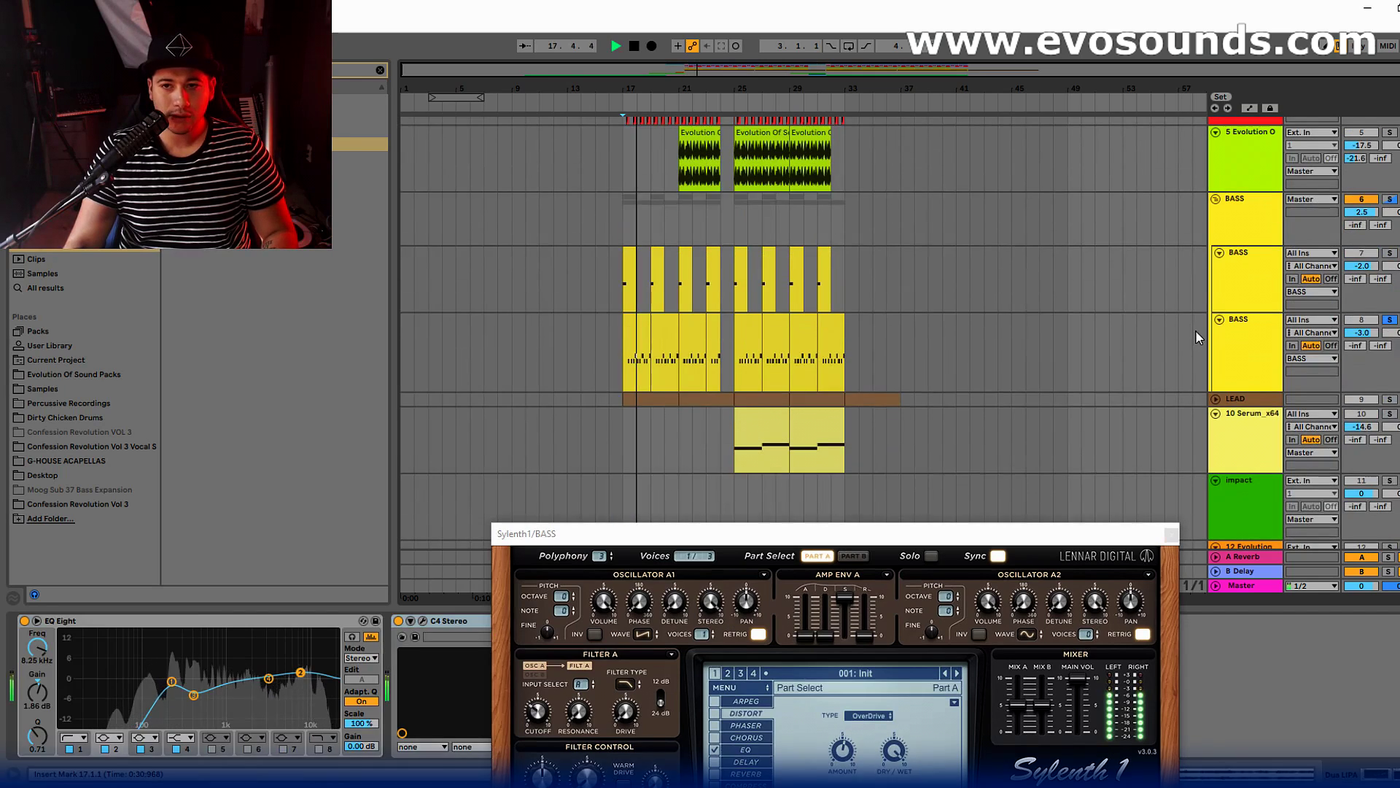
pyautogui.click(1231, 338)
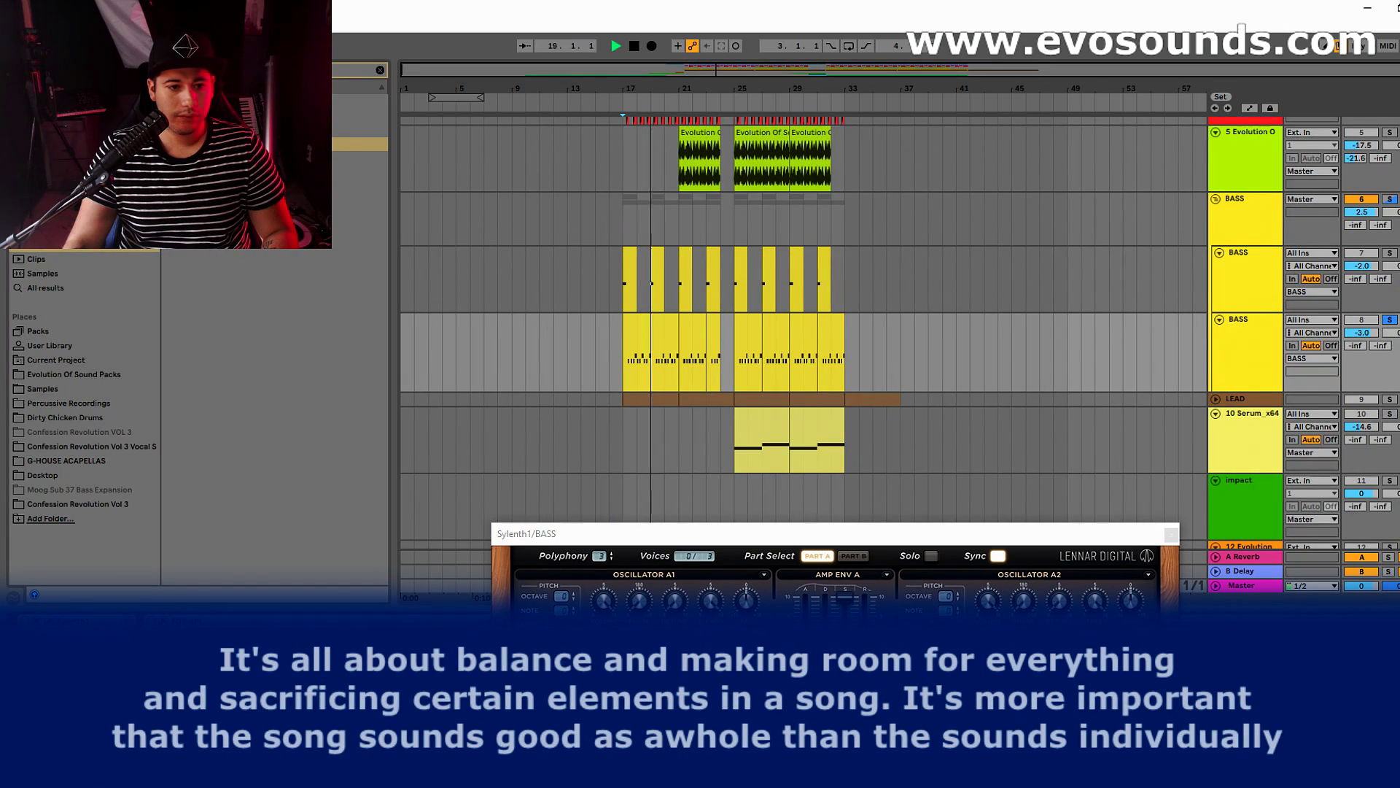
# Step: Solo the Dua LIPA vocal along with the BASS and listen to them together from bar 17
pyautogui.scroll(6, 1044, 241)
pyautogui.press('space')
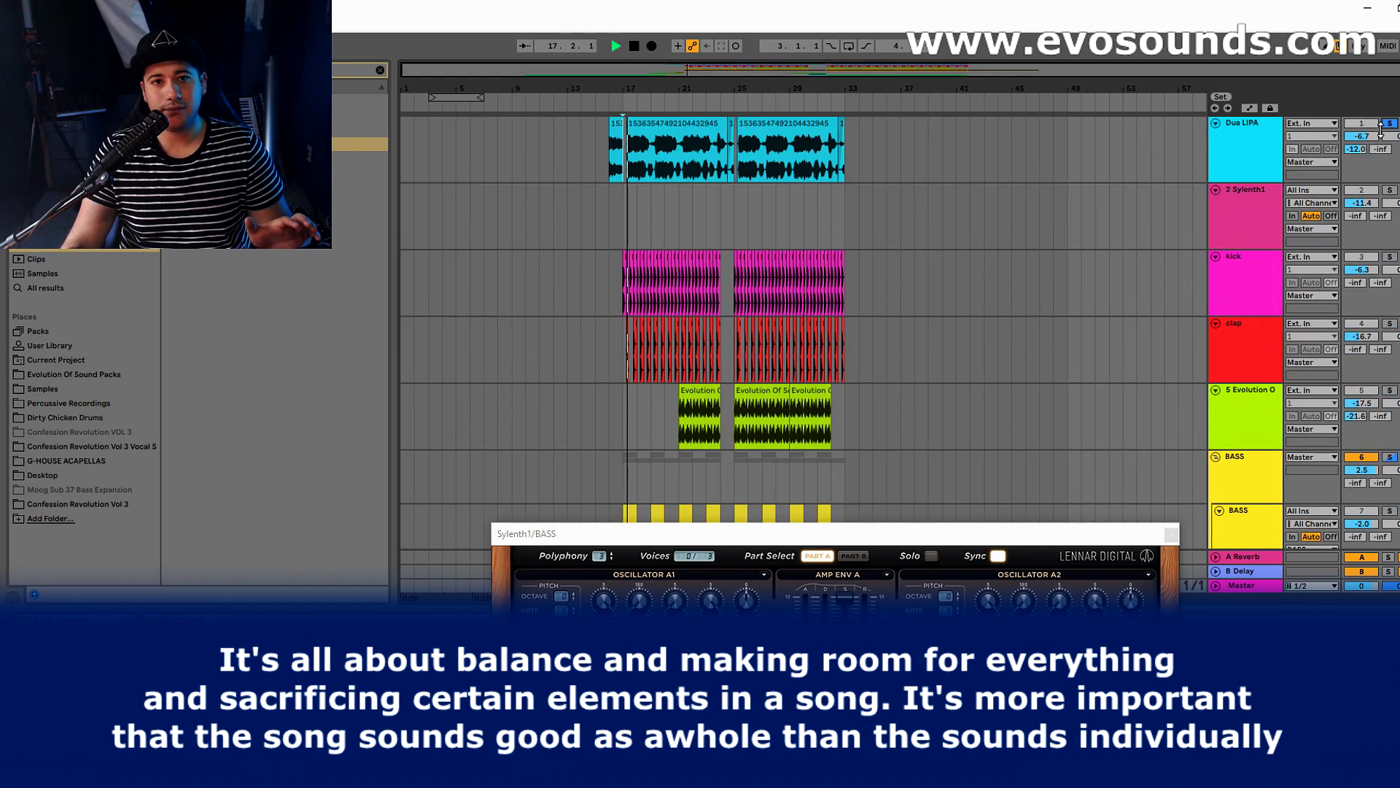
pyautogui.scroll(-3, 723, 269)
pyautogui.scroll(3, 724, 269)
pyautogui.scroll(-3, 723, 268)
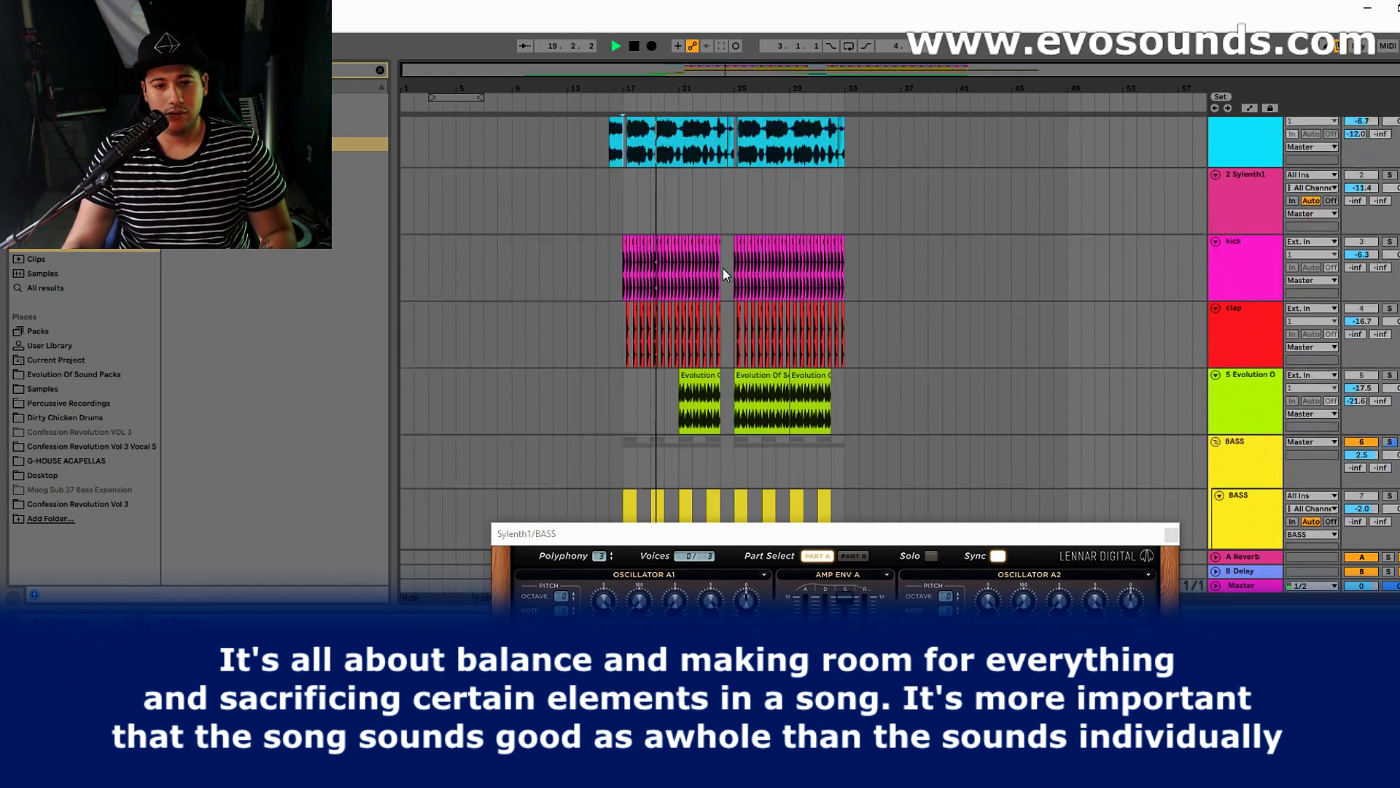
pyautogui.press('space')
# Step: Play all tracks unsoloed from bar 17 to hear the lower BASS with its EQ Eight high cut at 17.8 kHz, and close Sylenth1
pyautogui.click(622, 435)
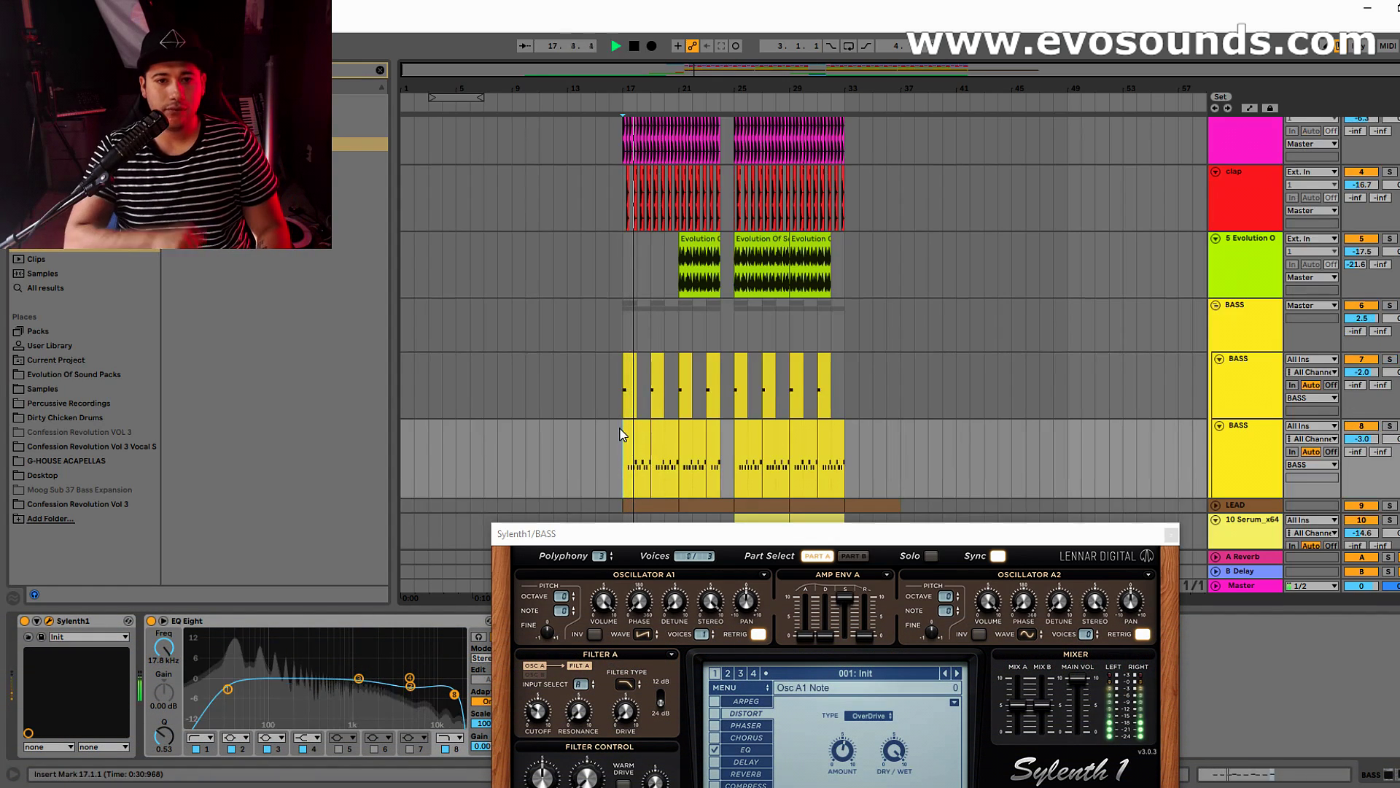
pyautogui.scroll(1, 621, 435)
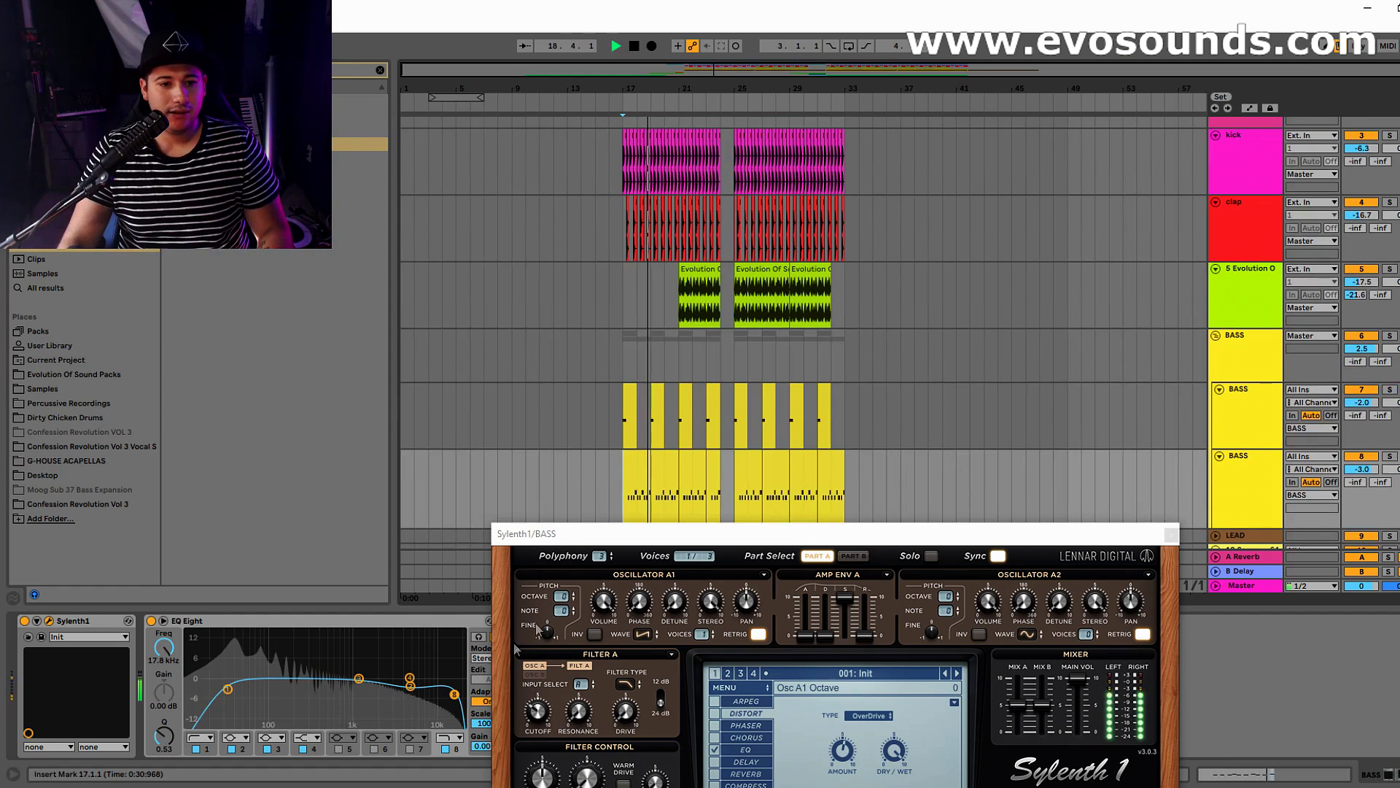
pyautogui.press('space')
pyautogui.moveTo(720, 540); pyautogui.dragTo(687, 303)
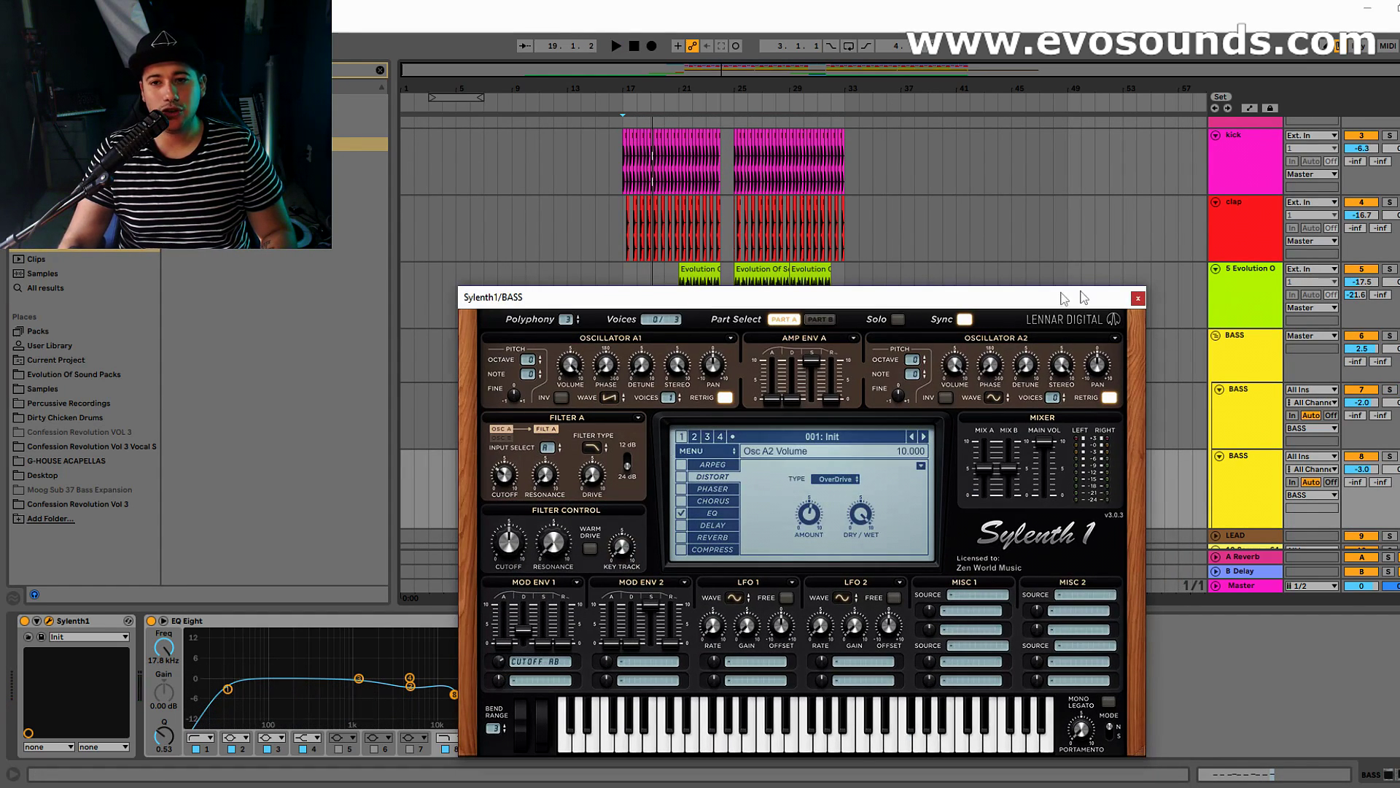
pyautogui.click(1138, 298)
# Step: Open the MIDI notes of the lower BASS track's first clip, at bar 17
pyautogui.scroll(4, 852, 353)
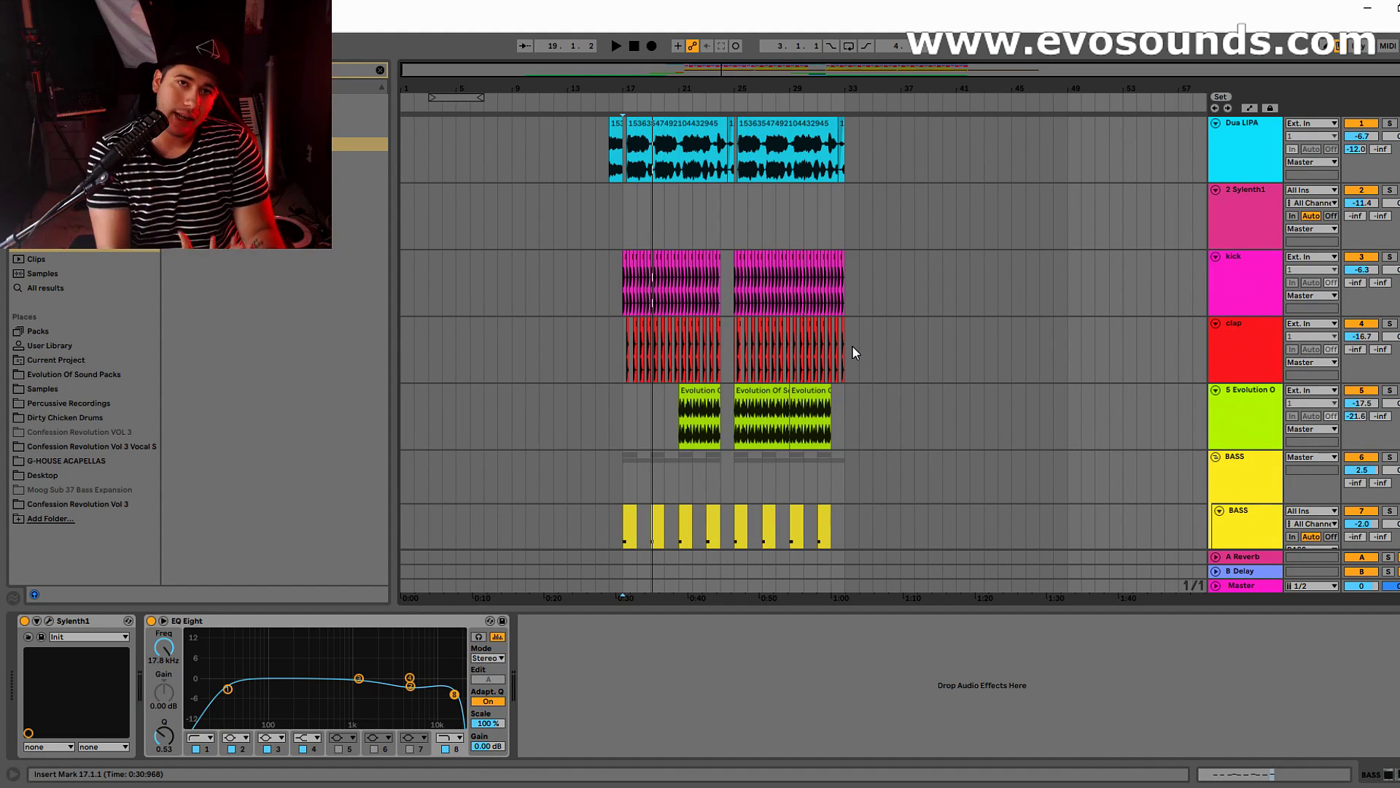
pyautogui.scroll(-4, 852, 353)
pyautogui.scroll(4, 738, 223)
pyautogui.moveTo(734, 75); pyautogui.dragTo(734, 117)
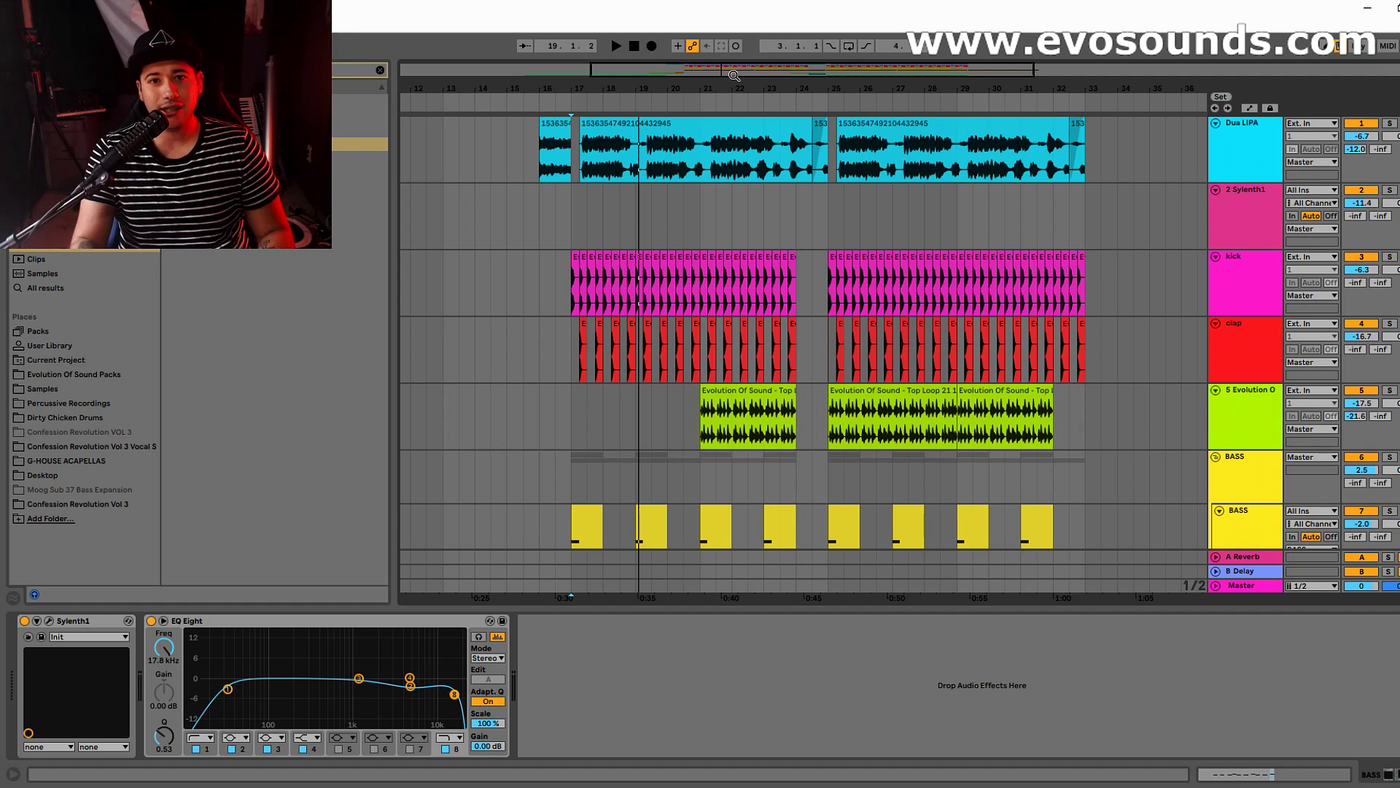
pyautogui.scroll(-5, 715, 173)
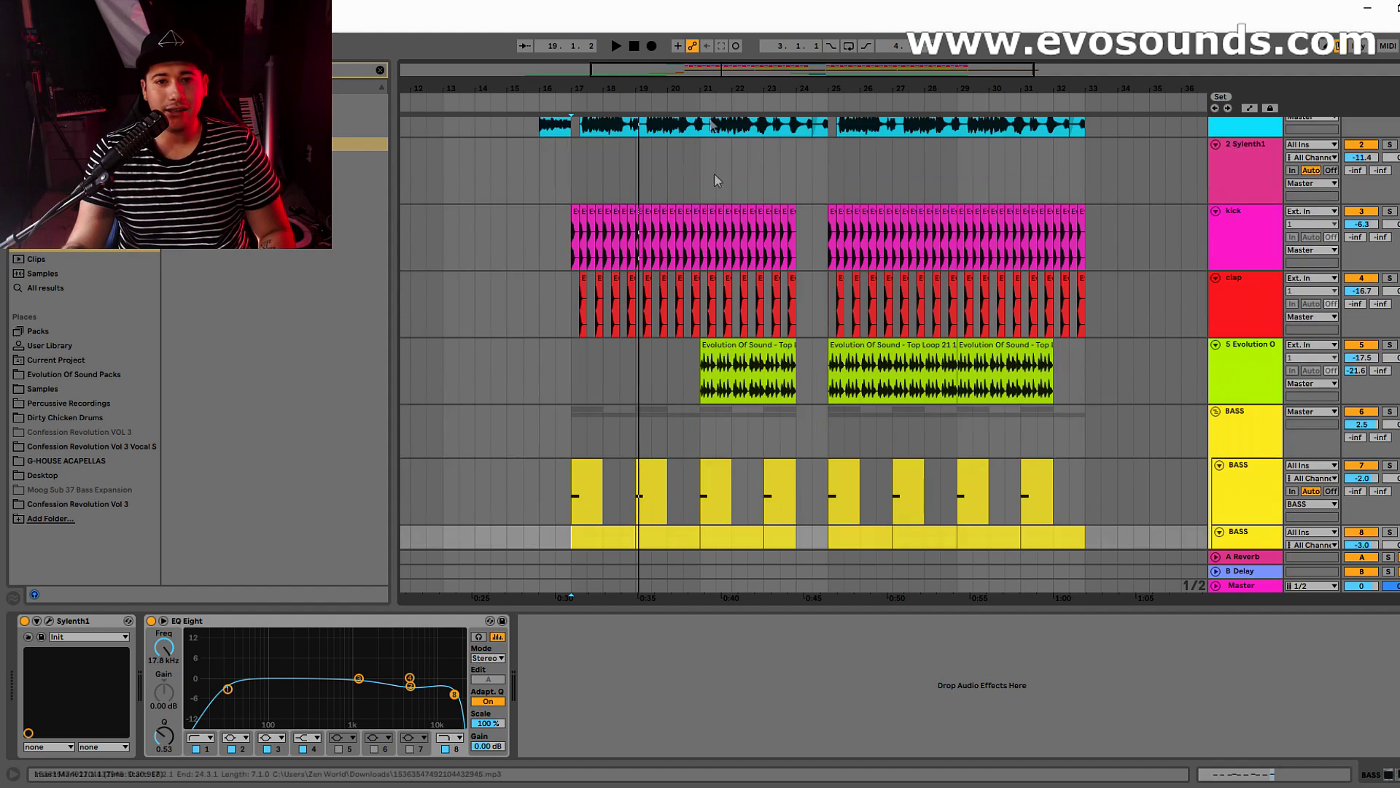
pyautogui.click(623, 420)
pyautogui.doubleClick(622, 420)
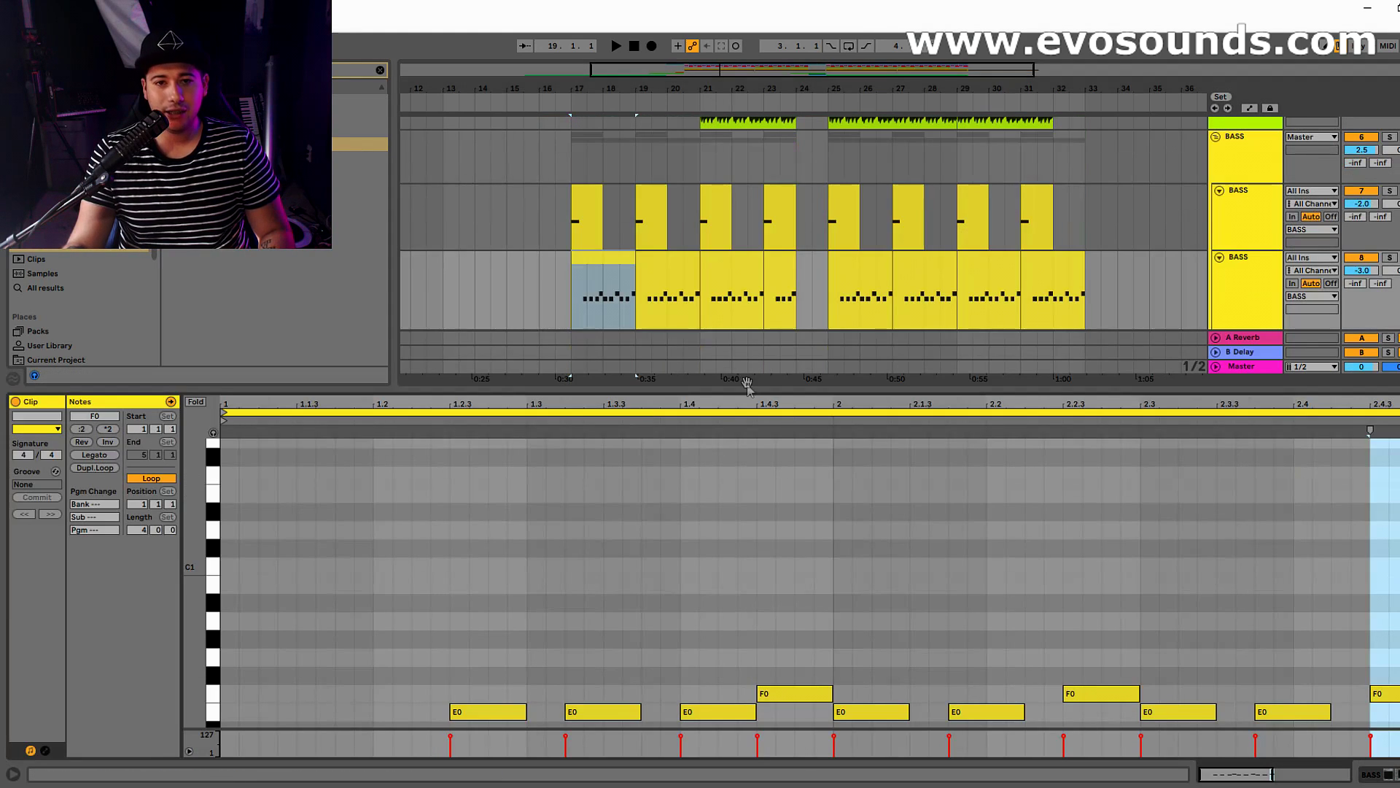
# Step: Look through the lower BASS track's clips in the drop's first half, finishing on the clip at bar 17
pyautogui.click(660, 231)
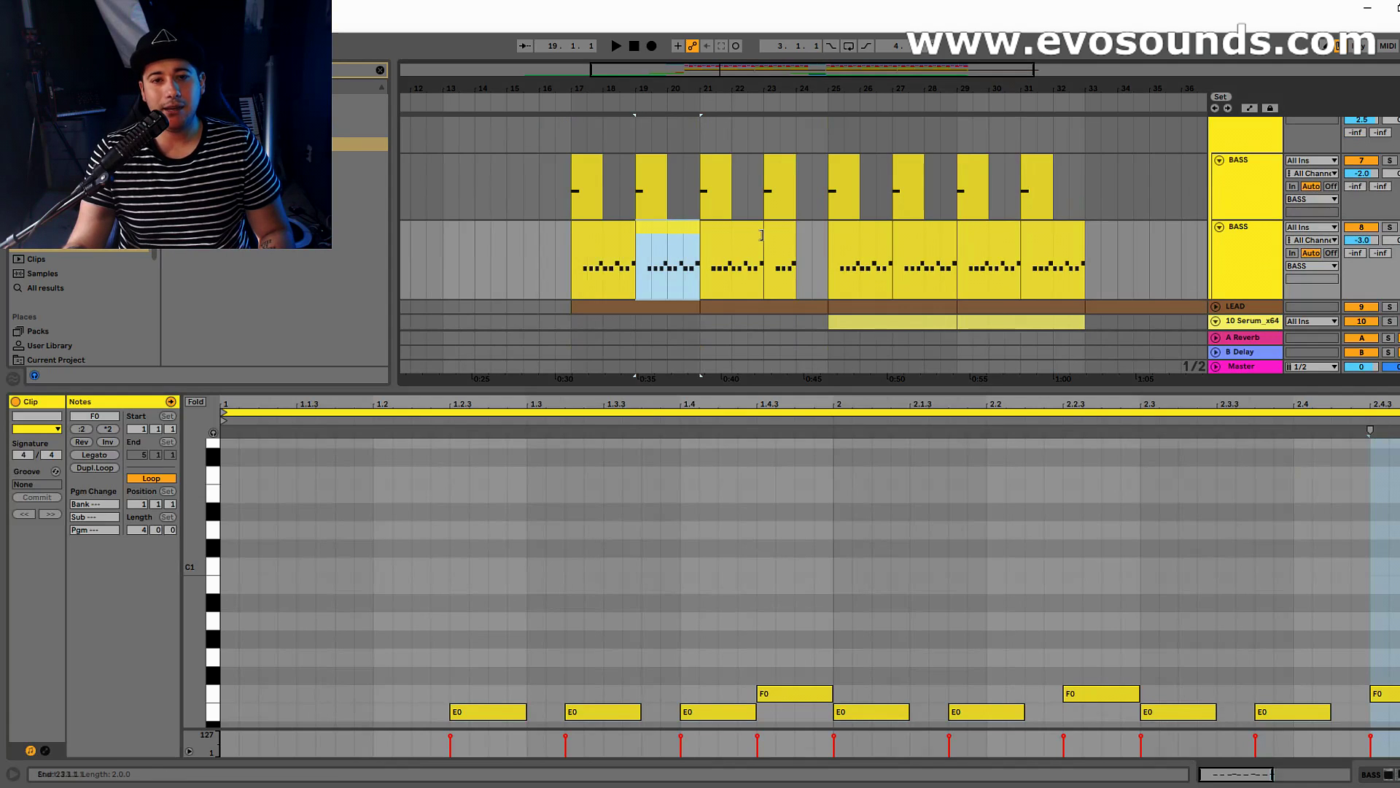
pyautogui.click(779, 226)
pyautogui.click(746, 246)
pyautogui.click(659, 235)
pyautogui.click(597, 245)
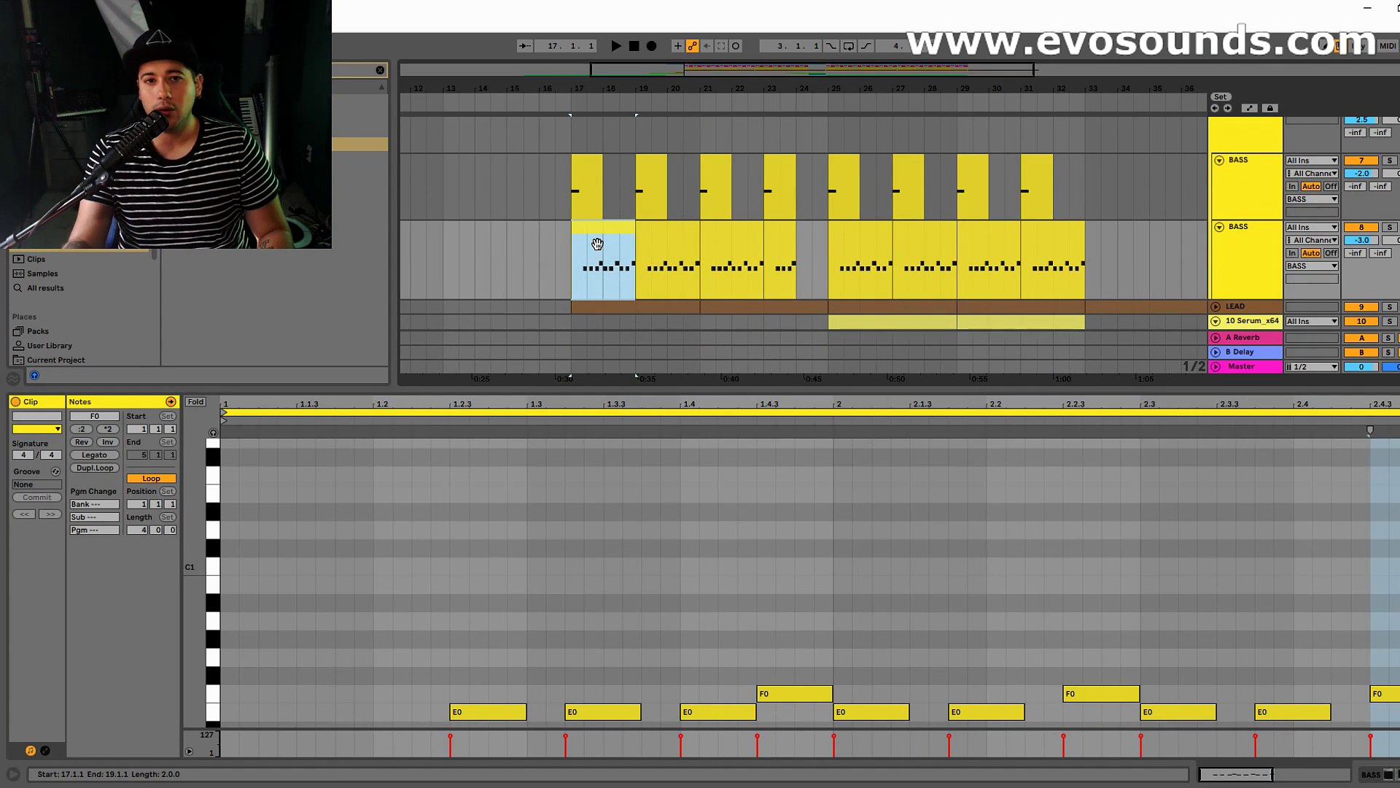